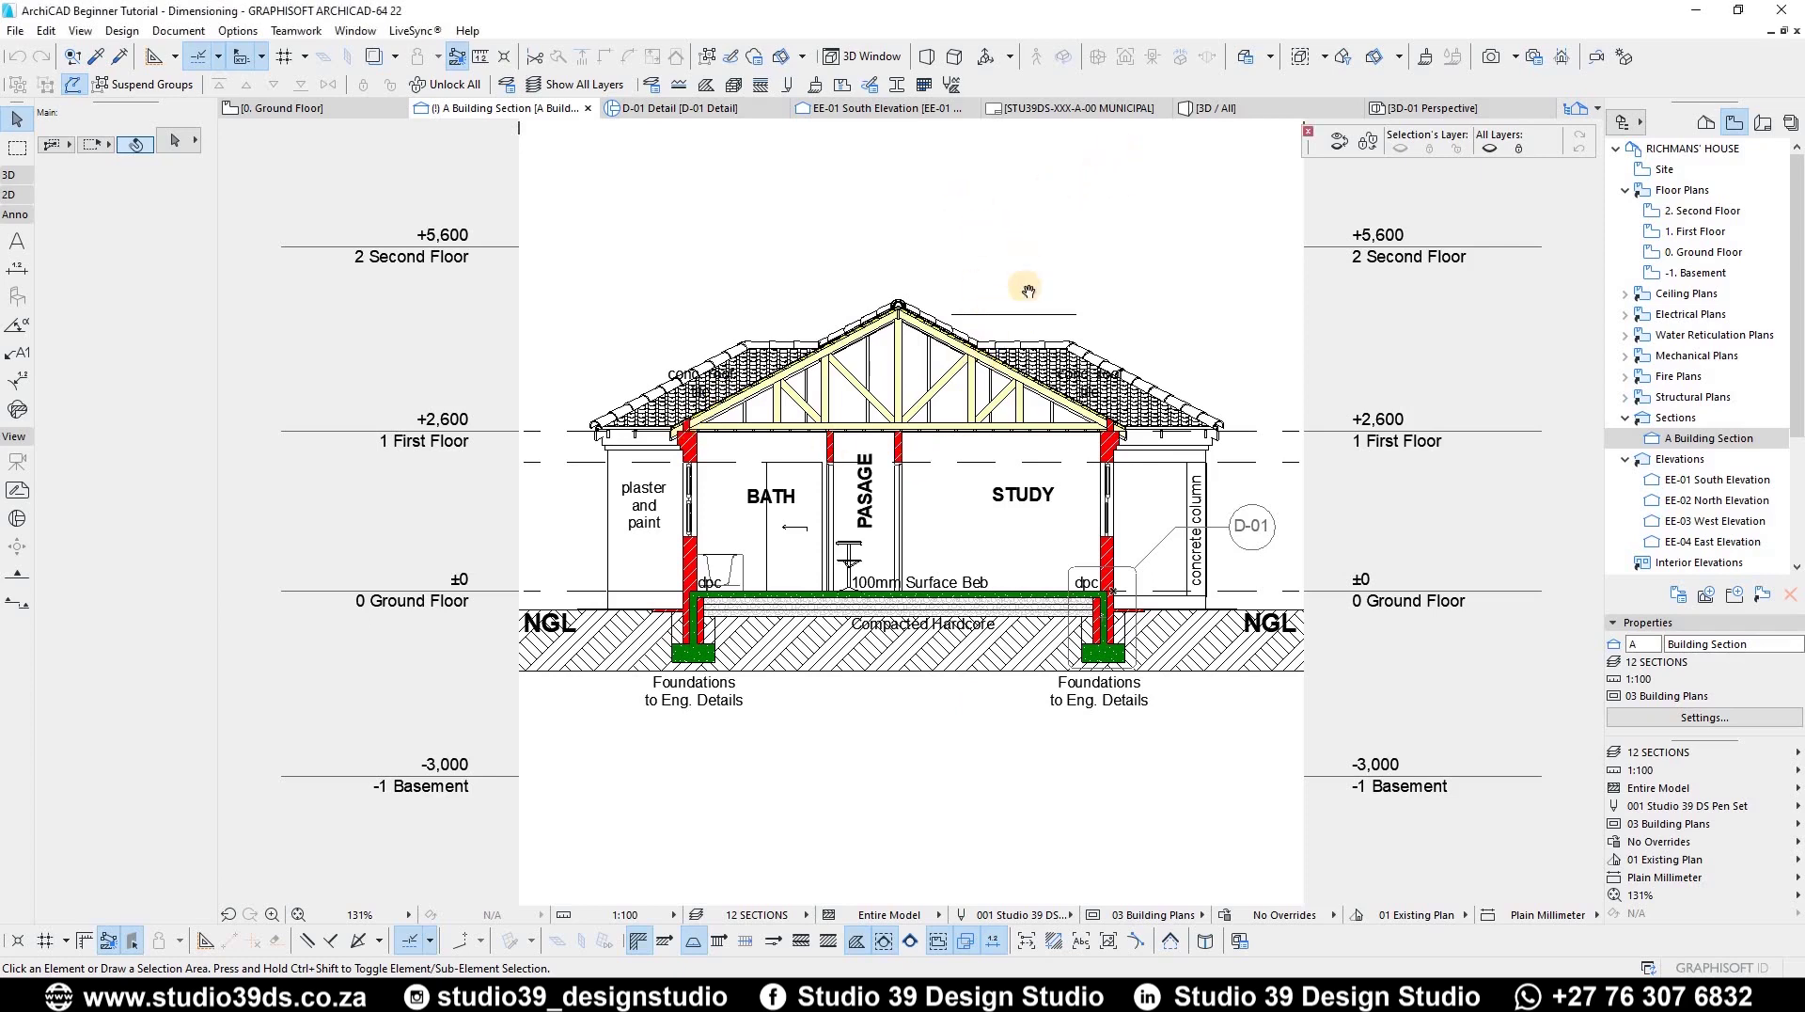
Step: Draw a circle of about 1125 mm radius in the empty space above the roof of the building section
middle_click_drag(1011, 501, 1011, 525)
scroll(1011, 525, "up", 5)
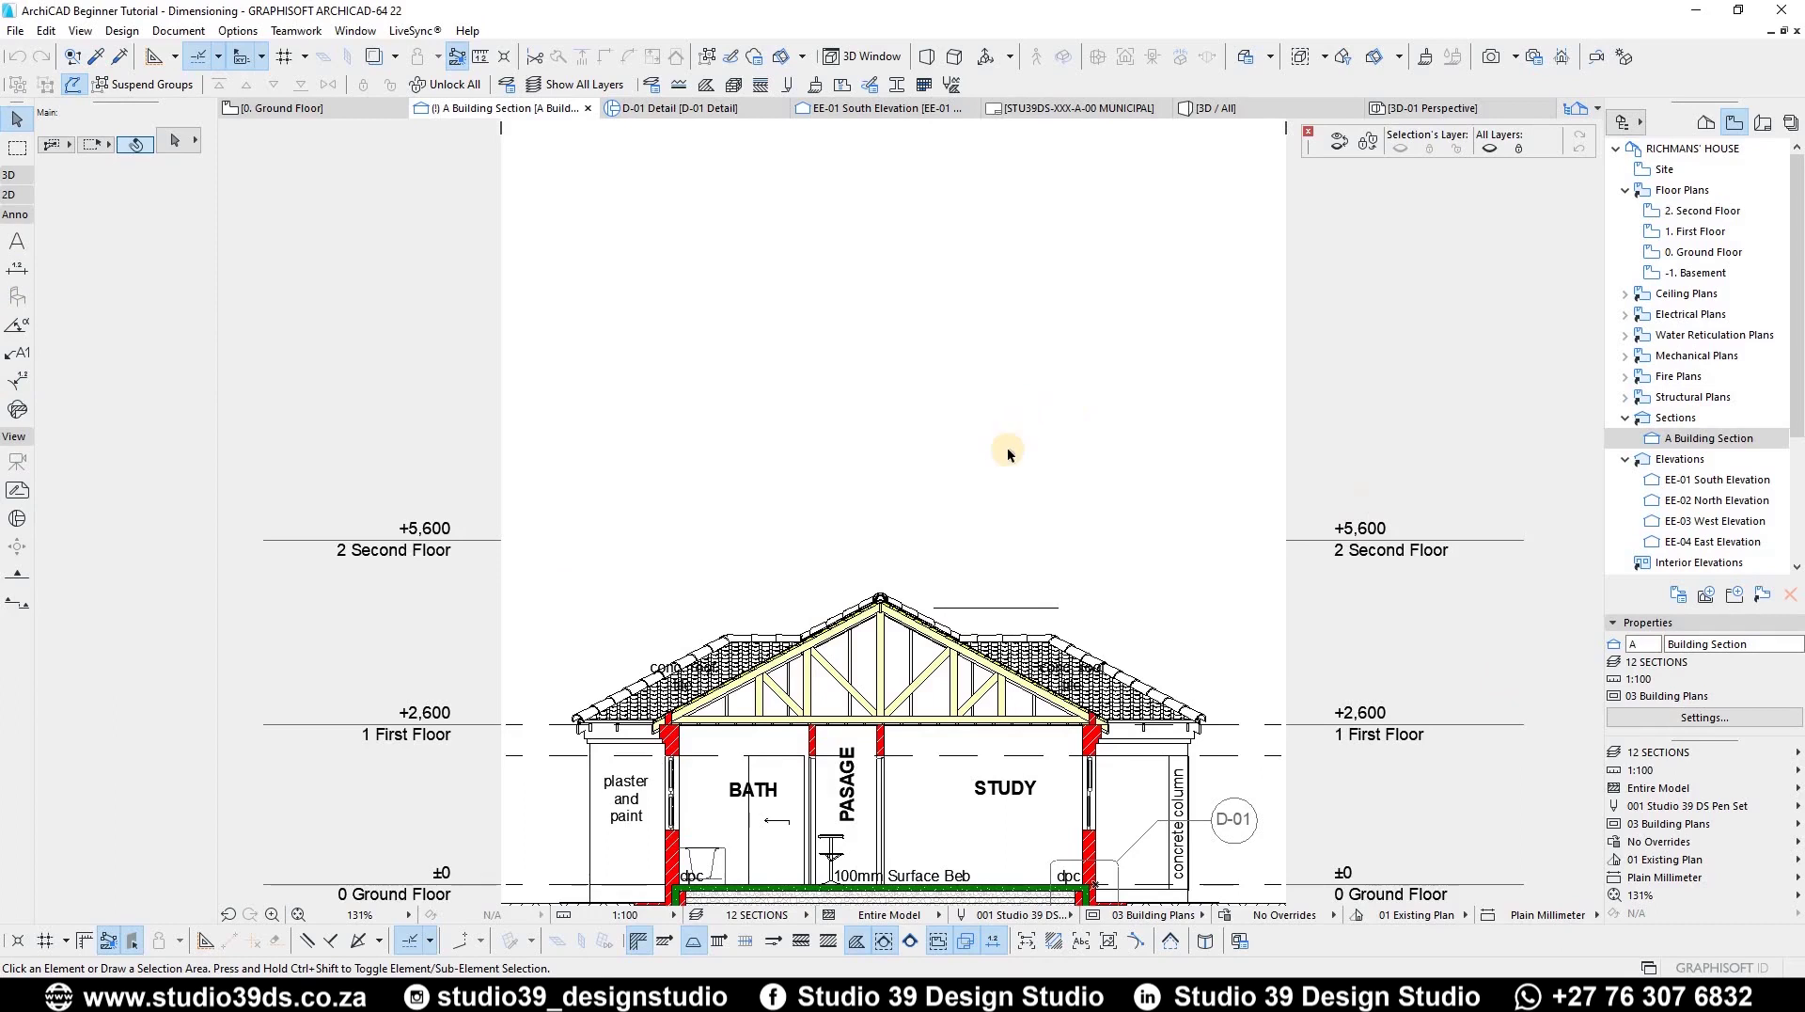
key("ctrl+shift+a")
left_click(978, 463)
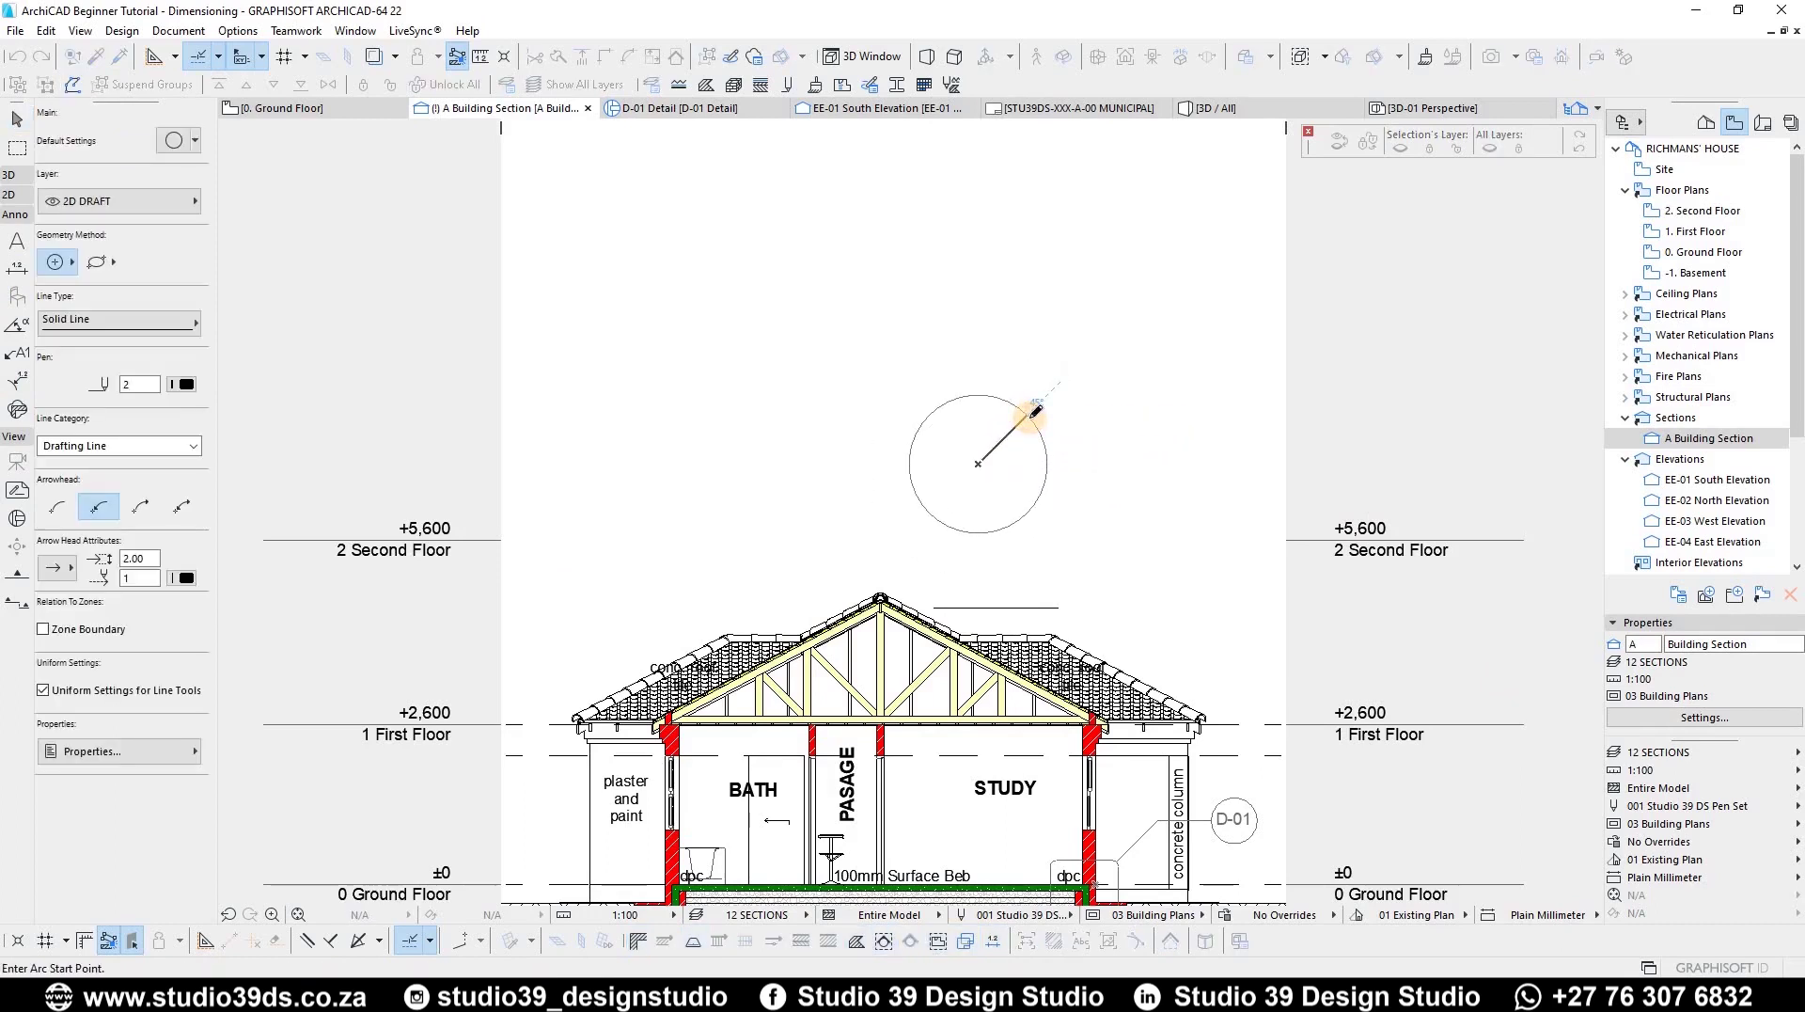
left_click(1037, 412)
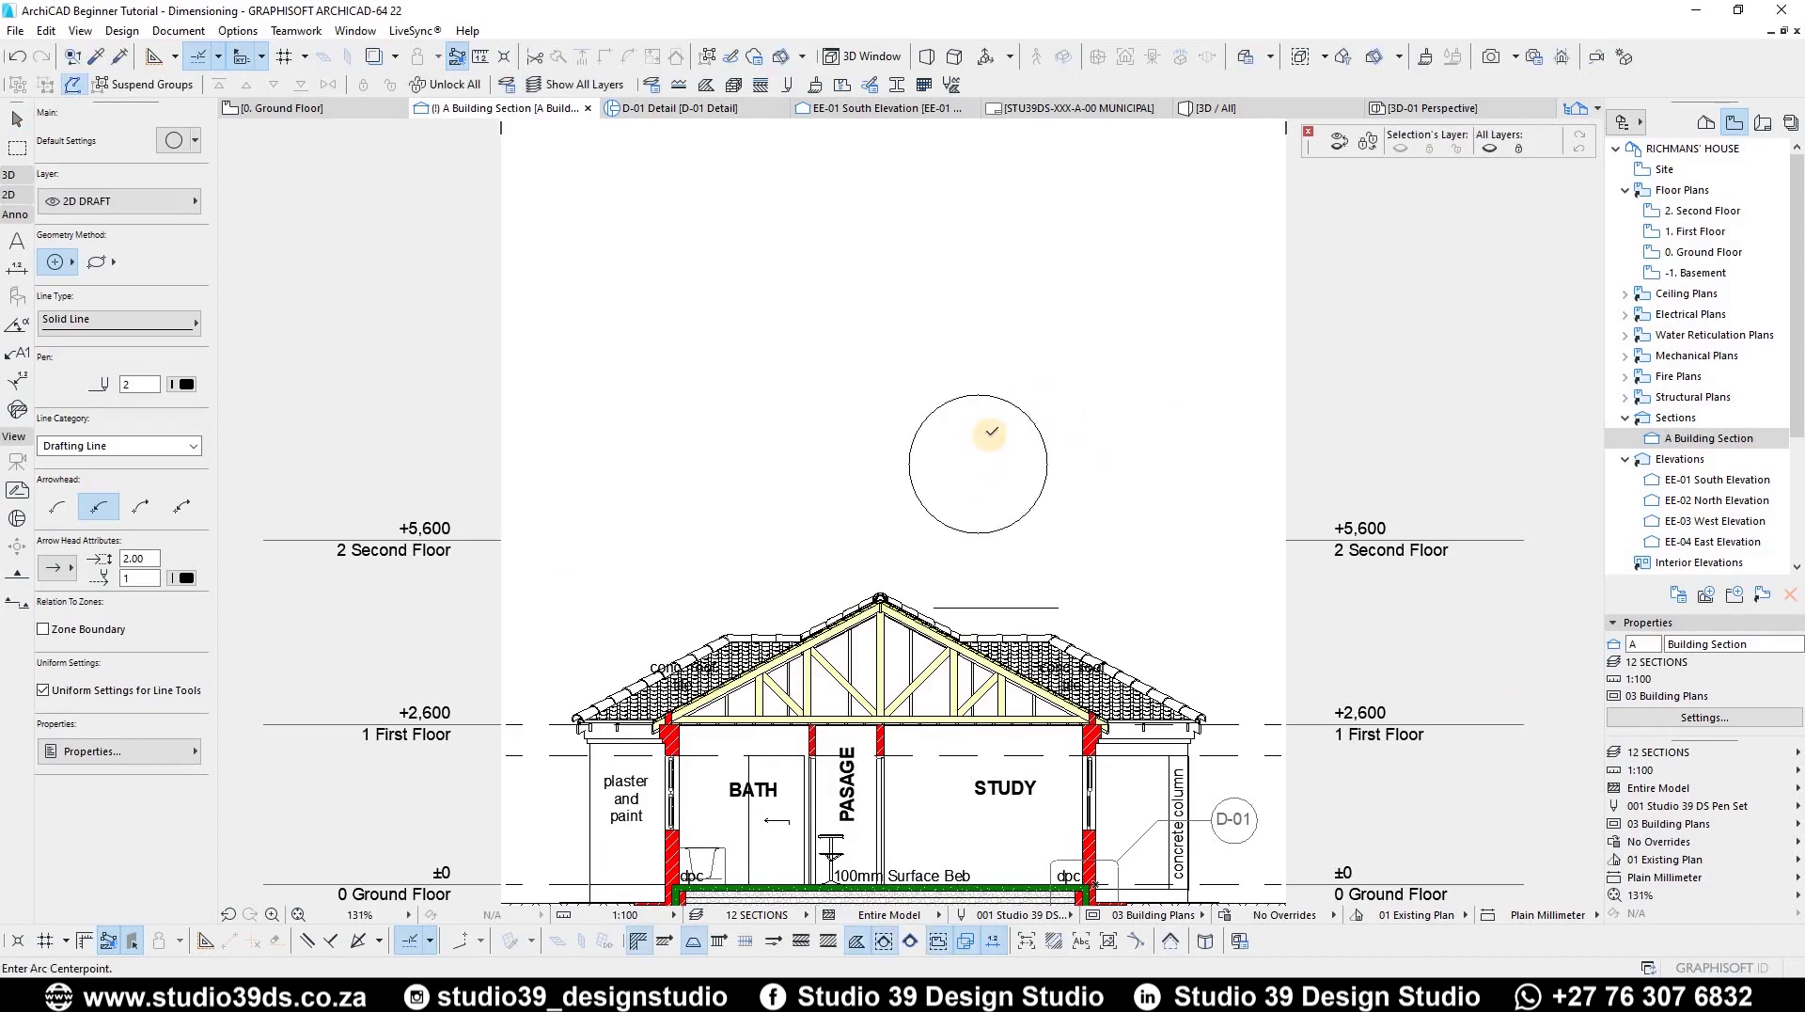
scroll(990, 431, "up", 6)
scroll(980, 404, "down", 3)
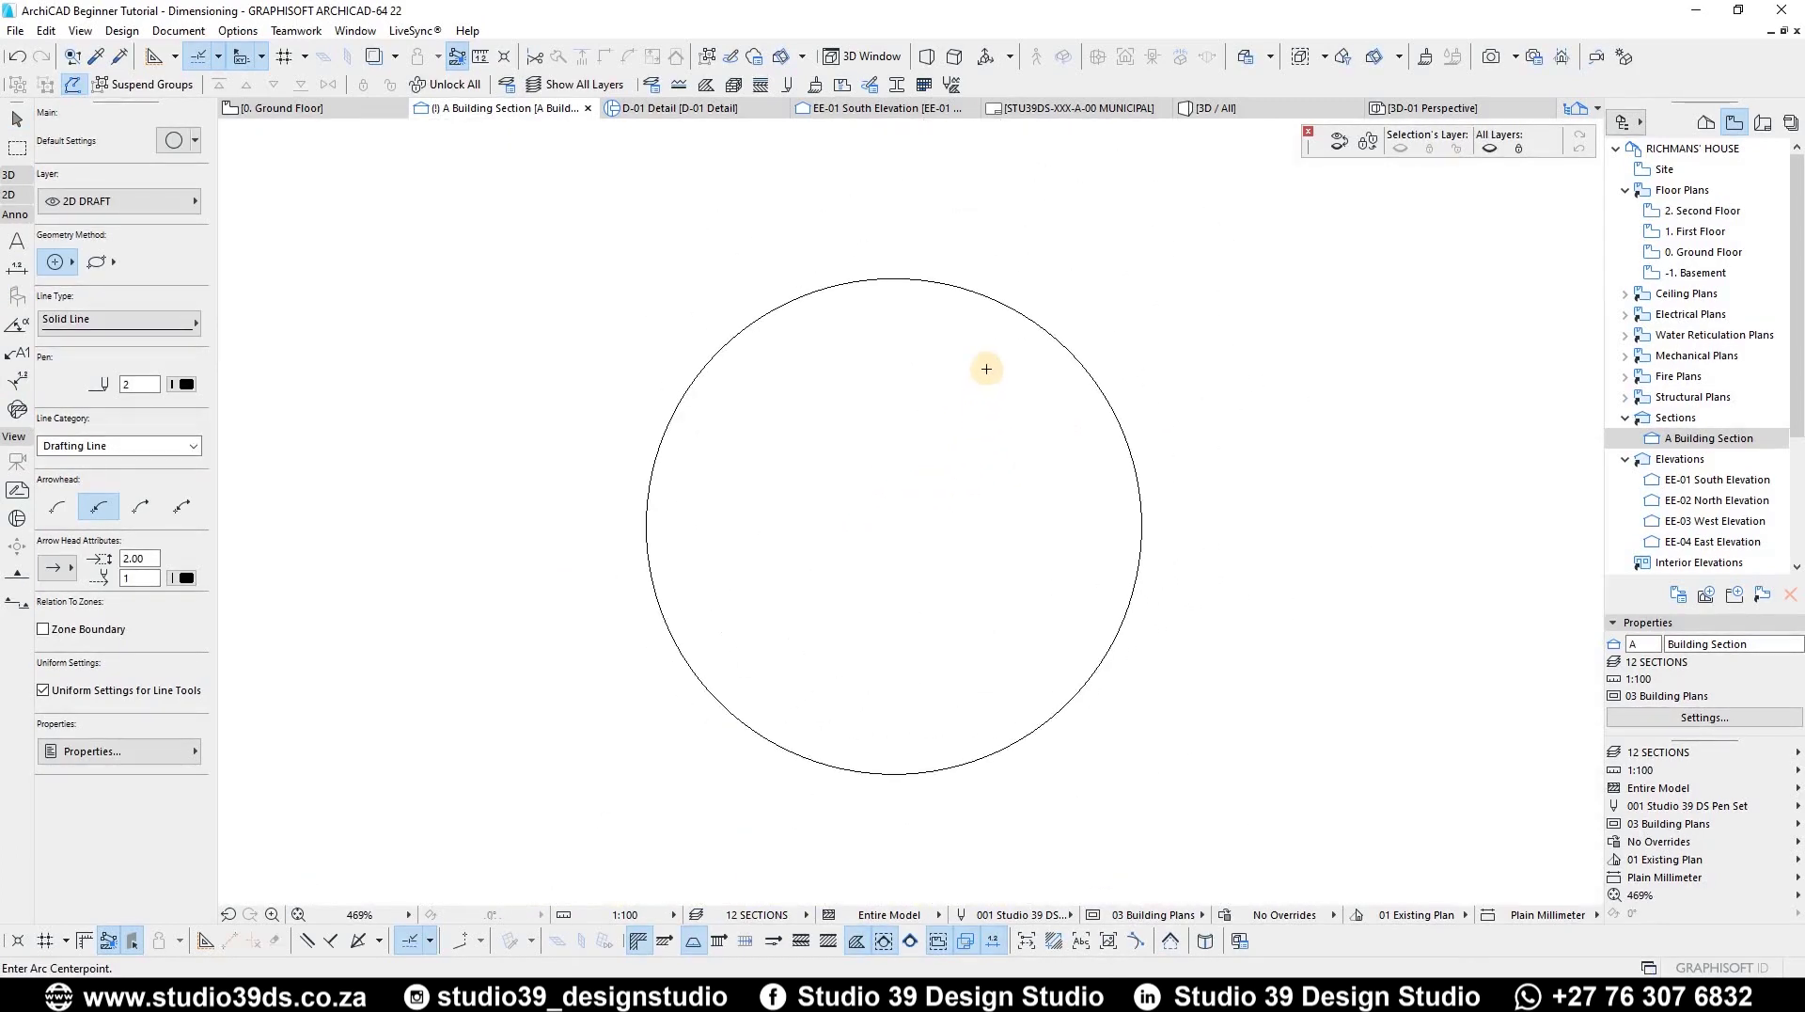
Step: Measure the circle's radius from its centre to its edge
left_click(1001, 302, "shift")
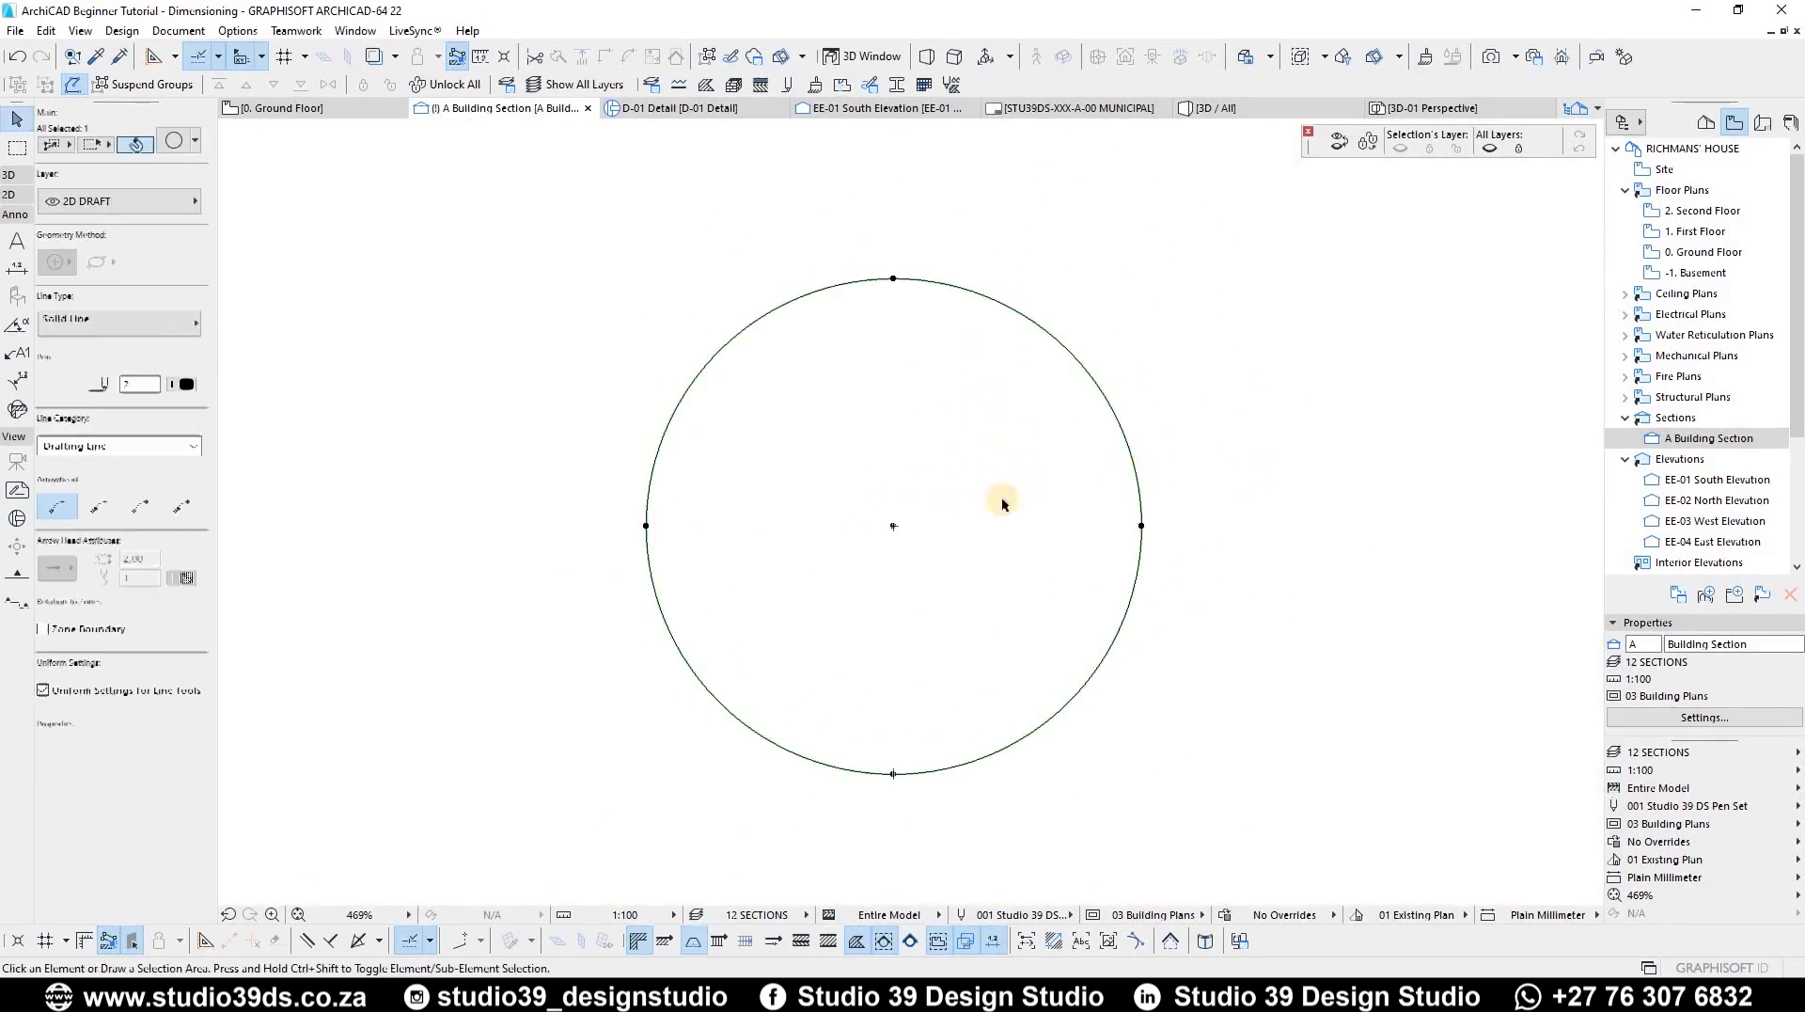
key("m")
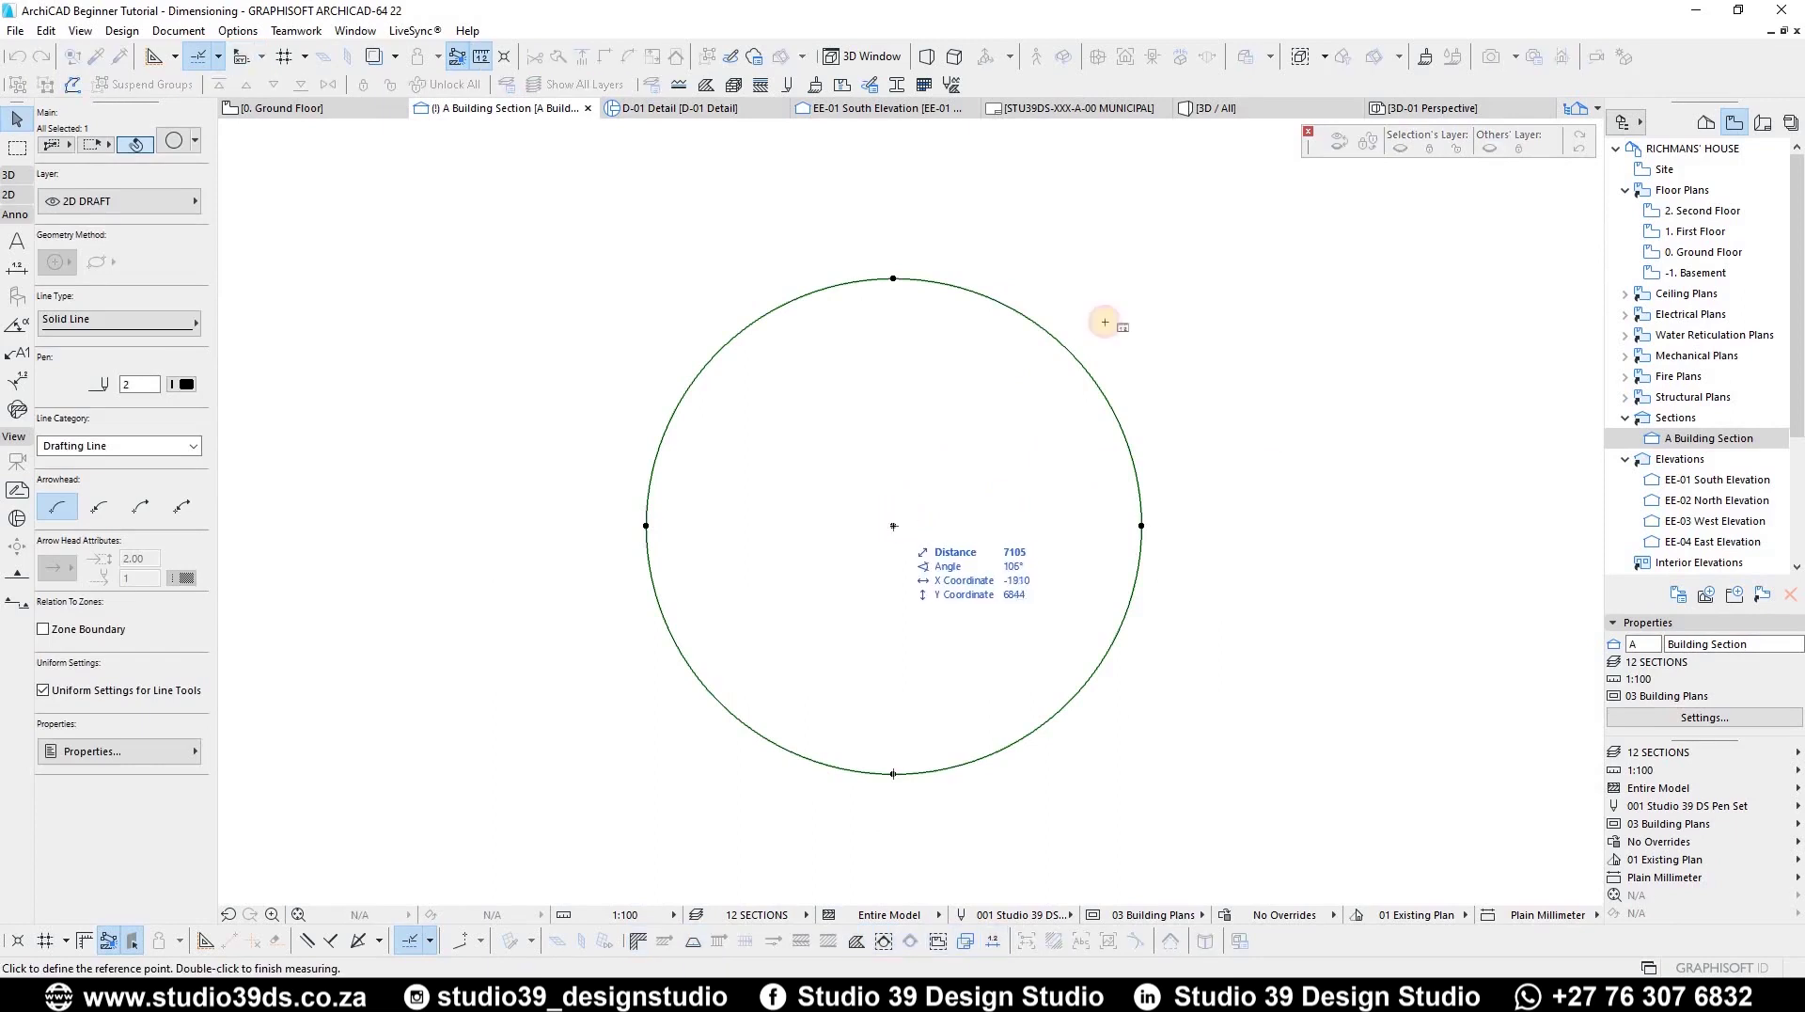
left_click(1068, 352)
left_click(894, 525)
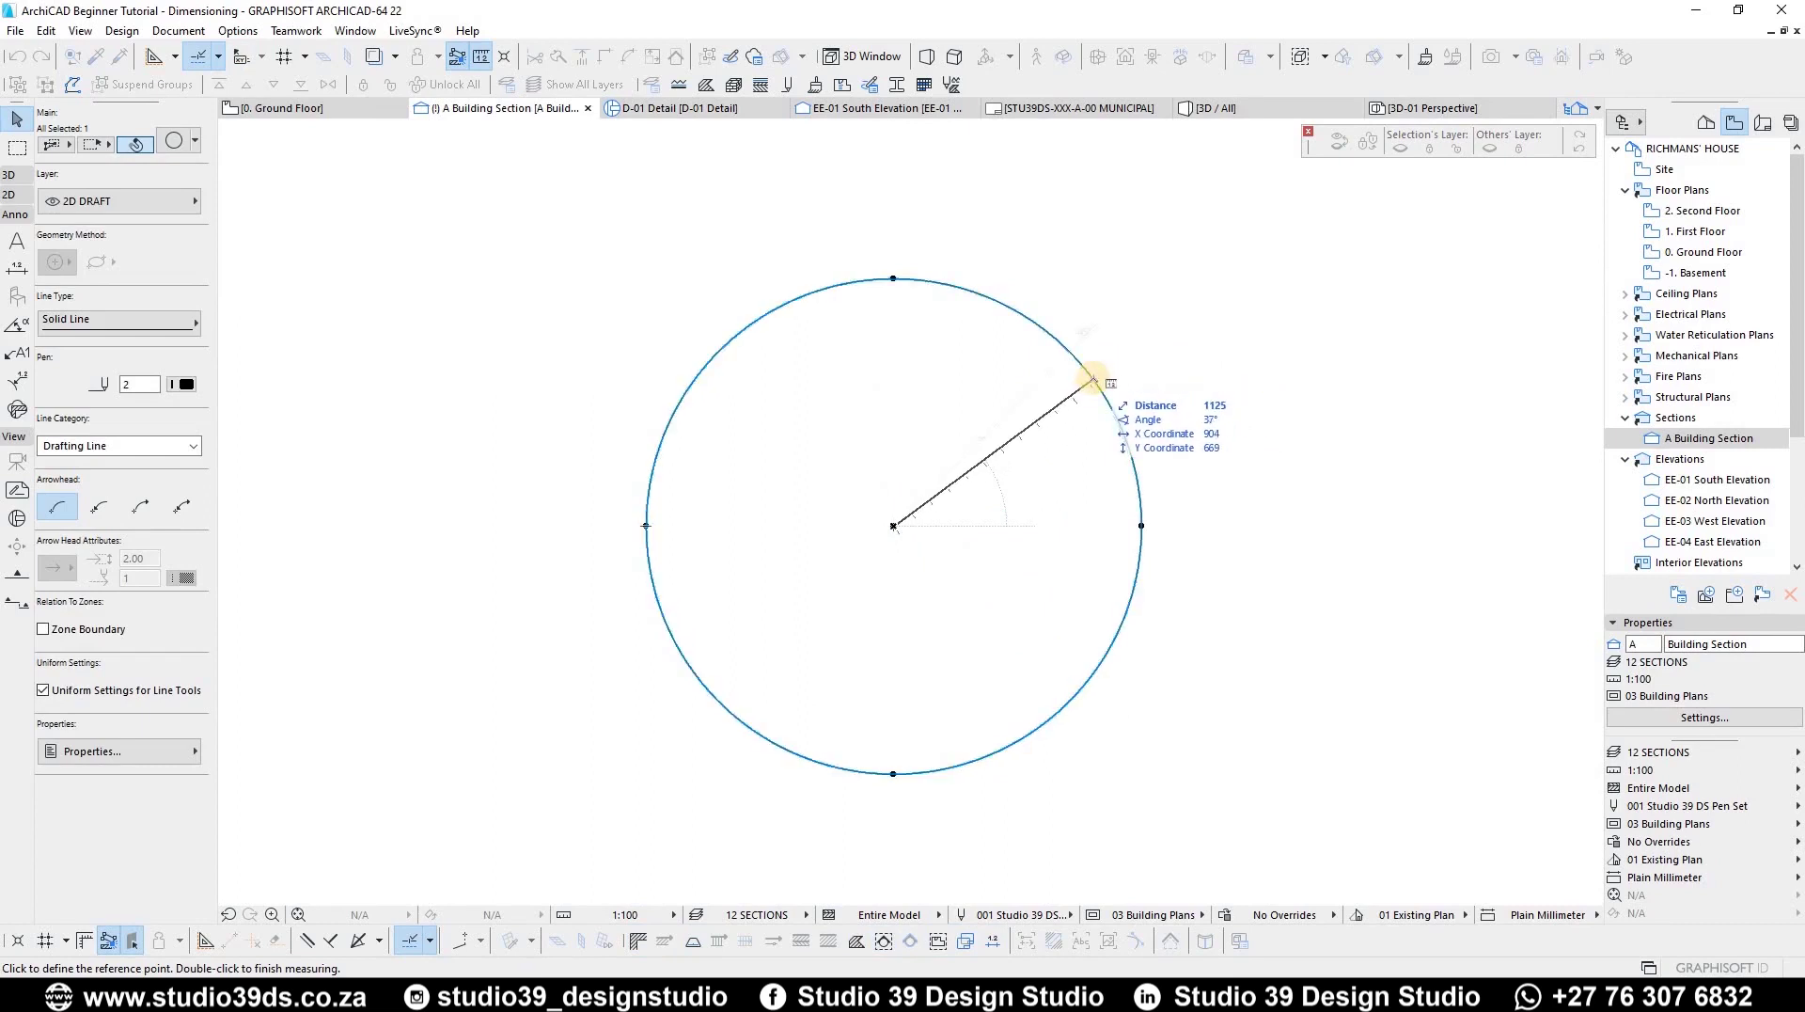
key("Escape")
key("Escape")
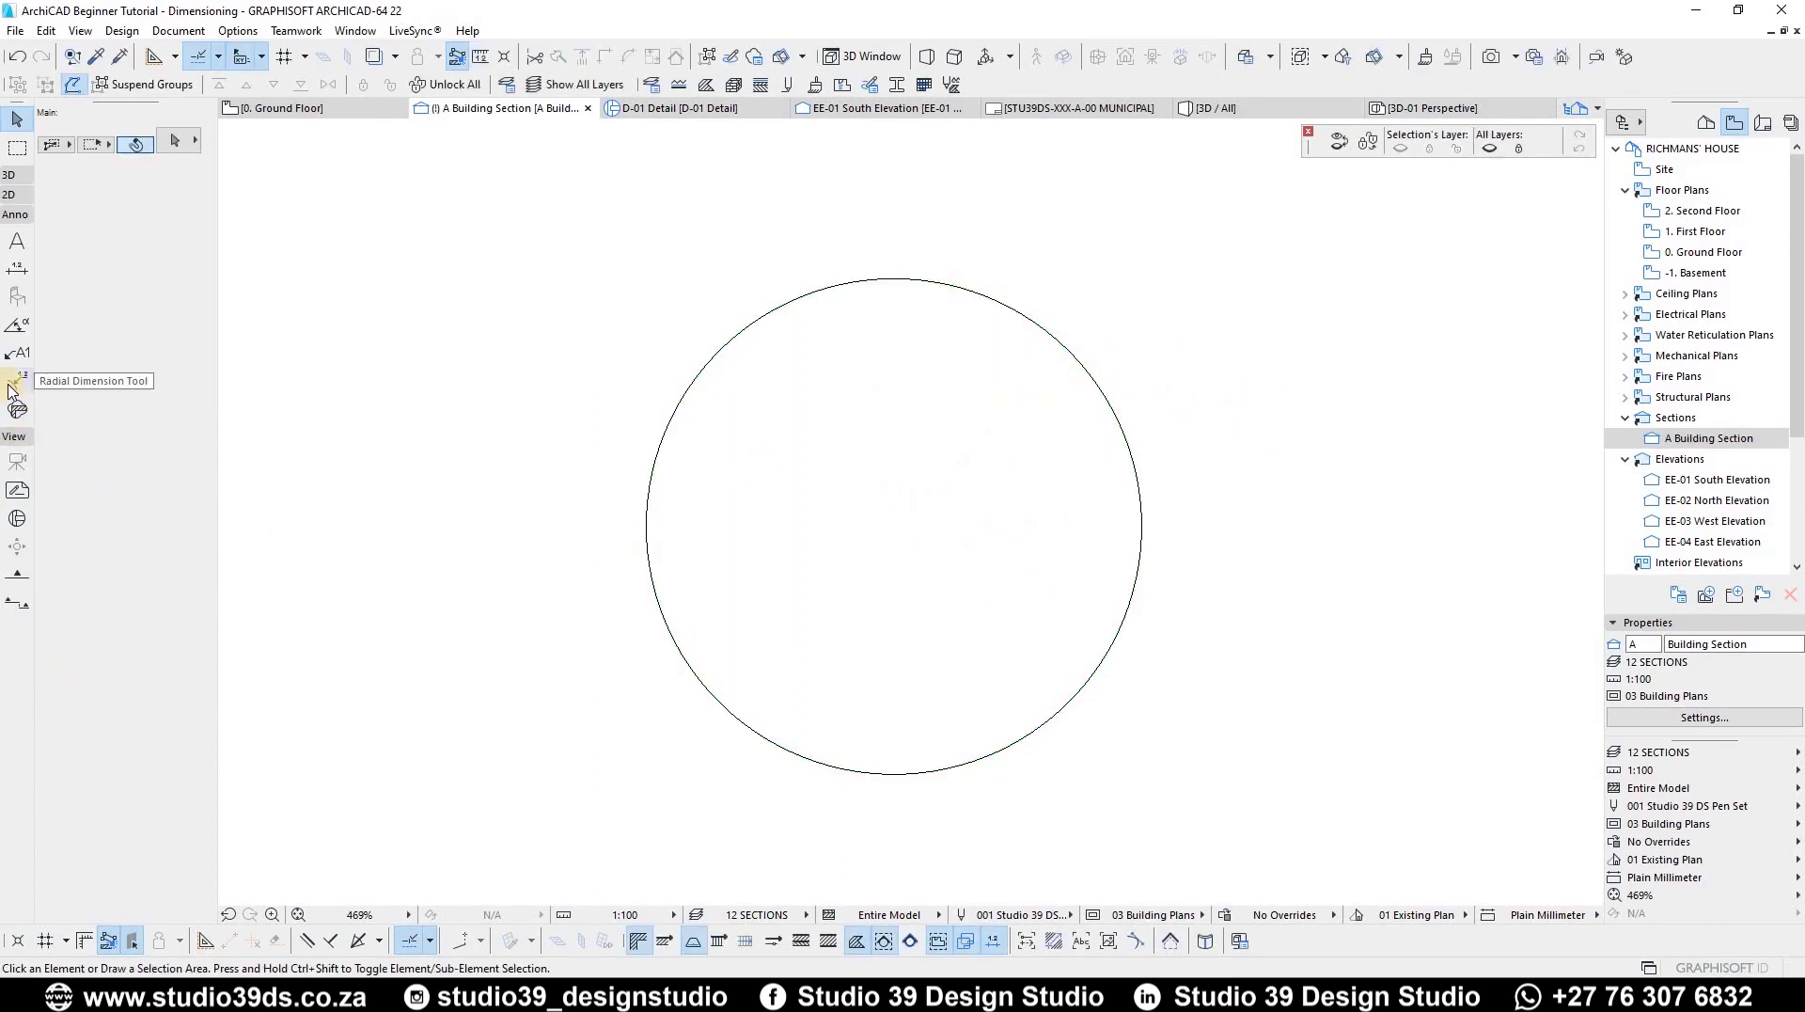
Step: Place a radial dimension on the circle with its text inside, showing the hidden 2D DIMENSION .ARC layer
left_click(9, 386)
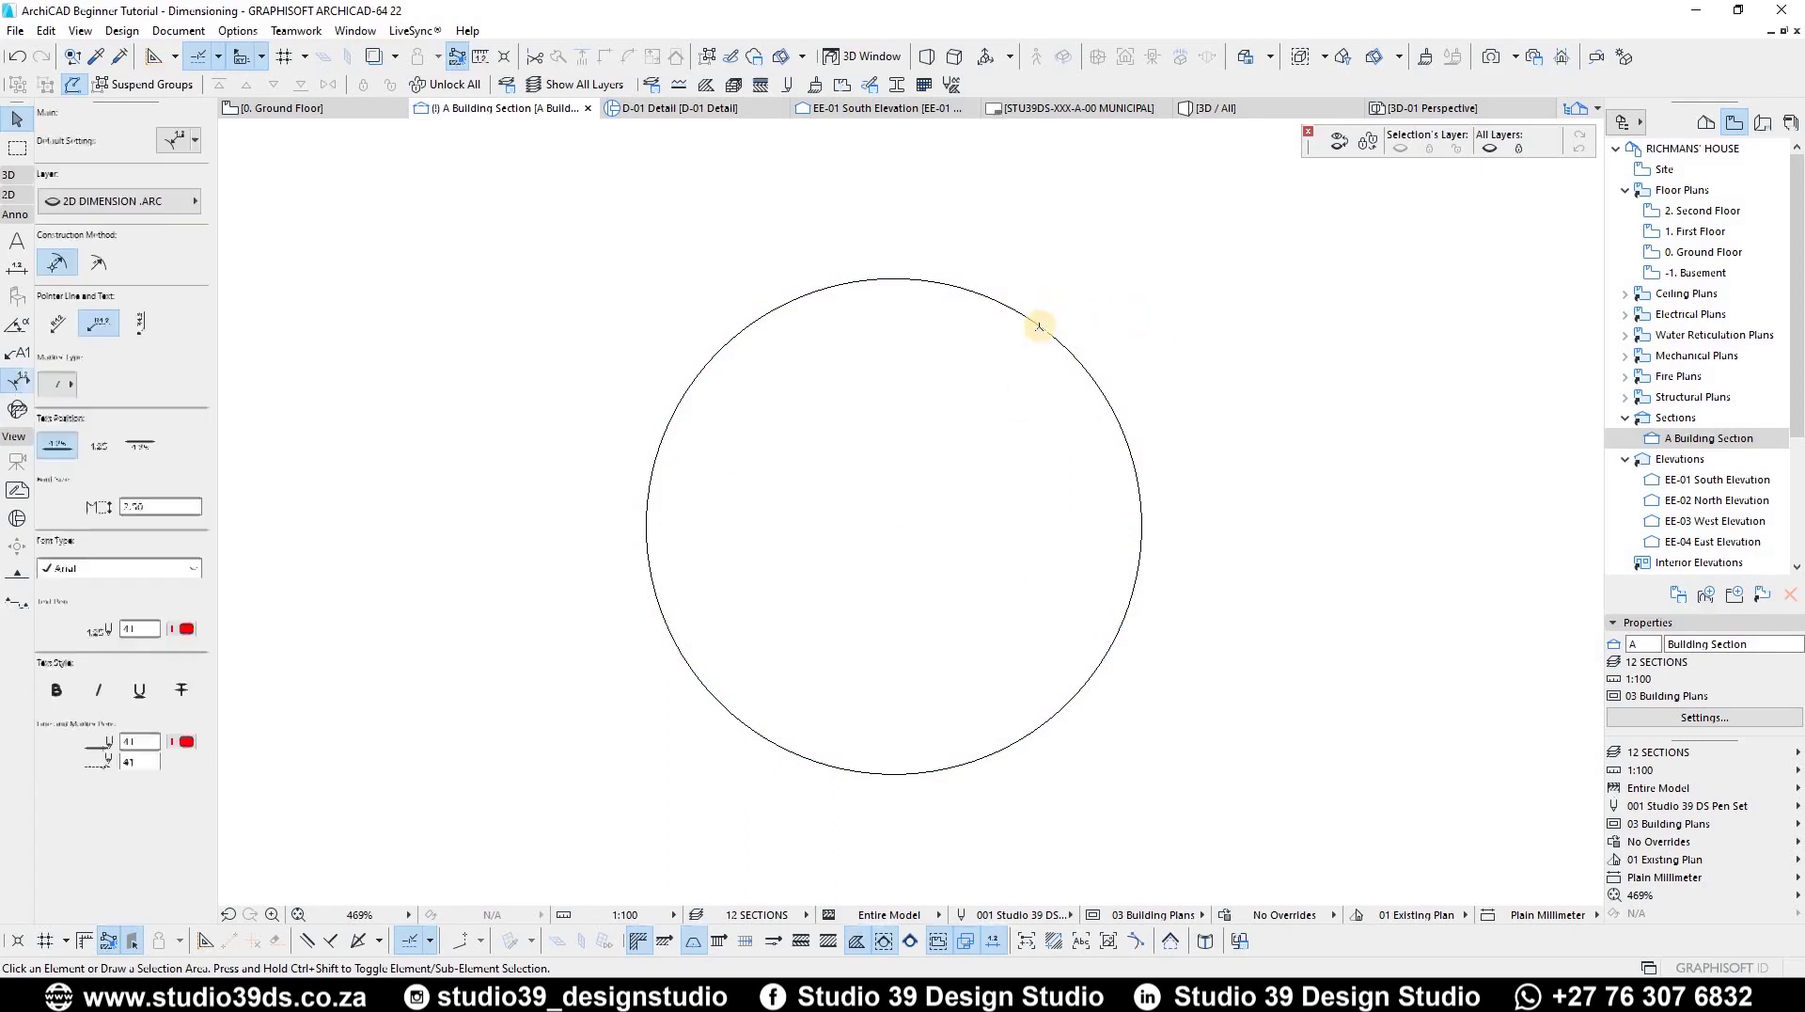
left_click(998, 380)
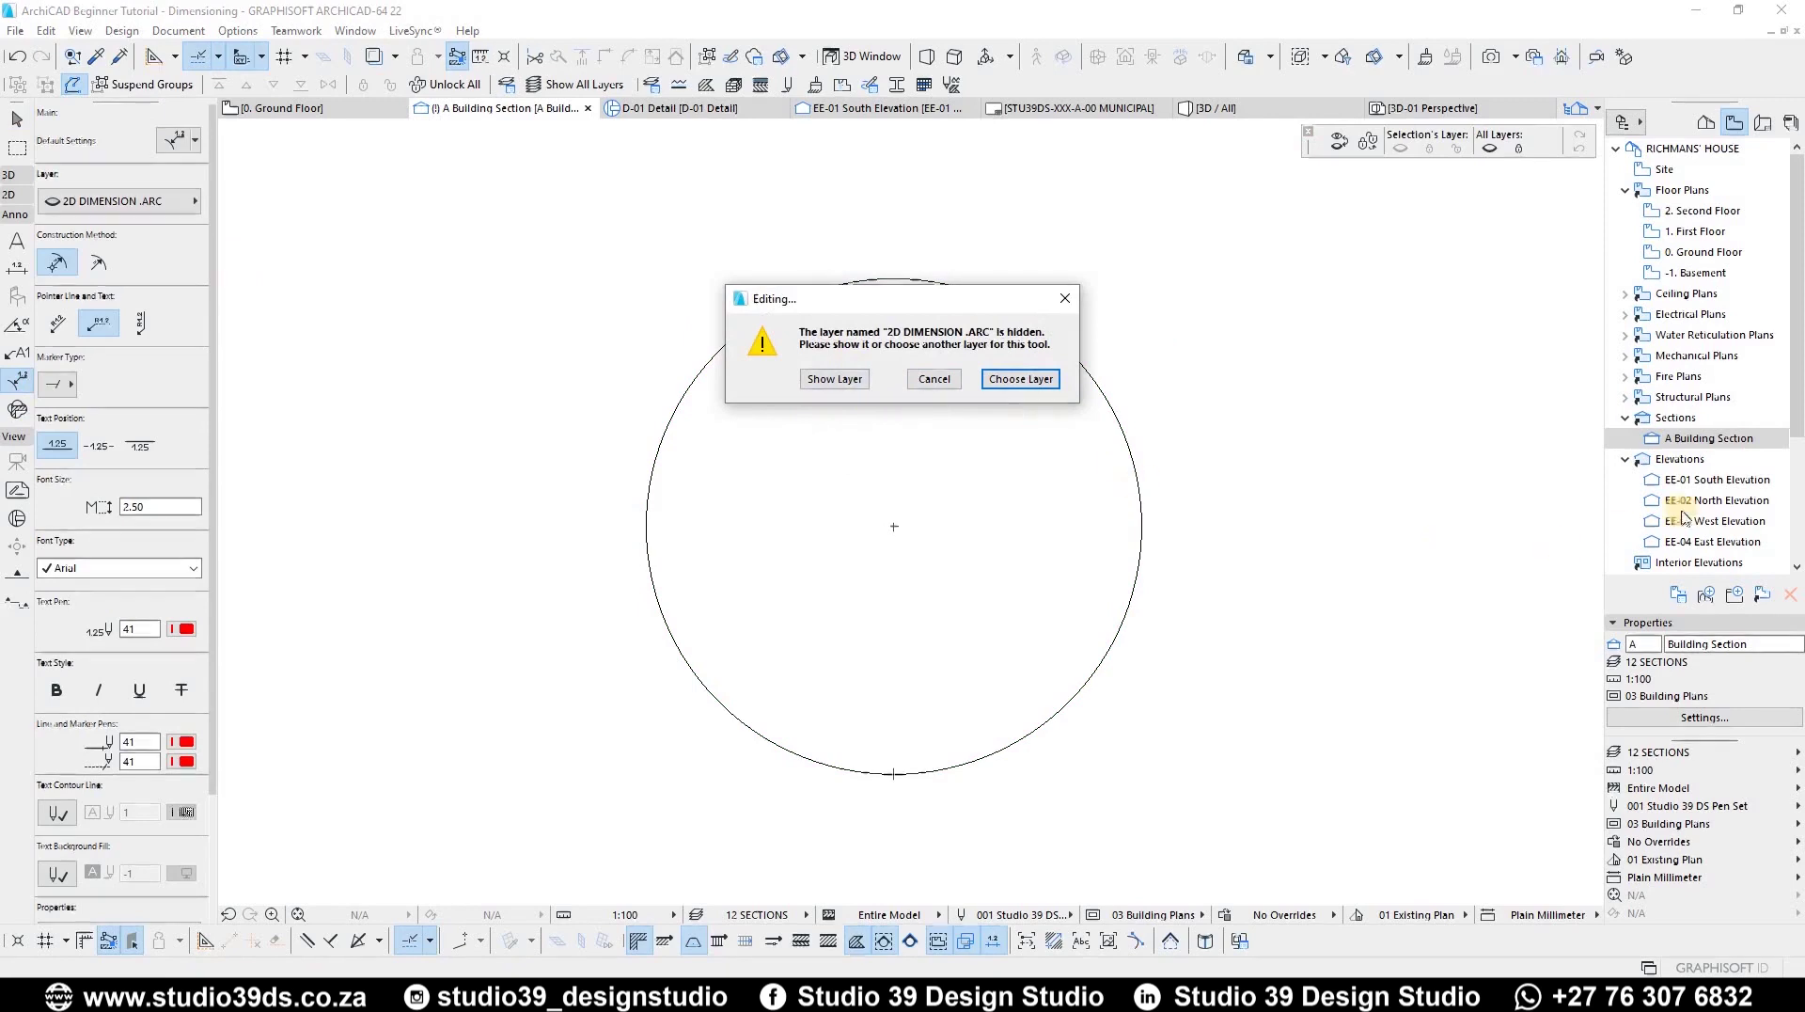
left_click(821, 379)
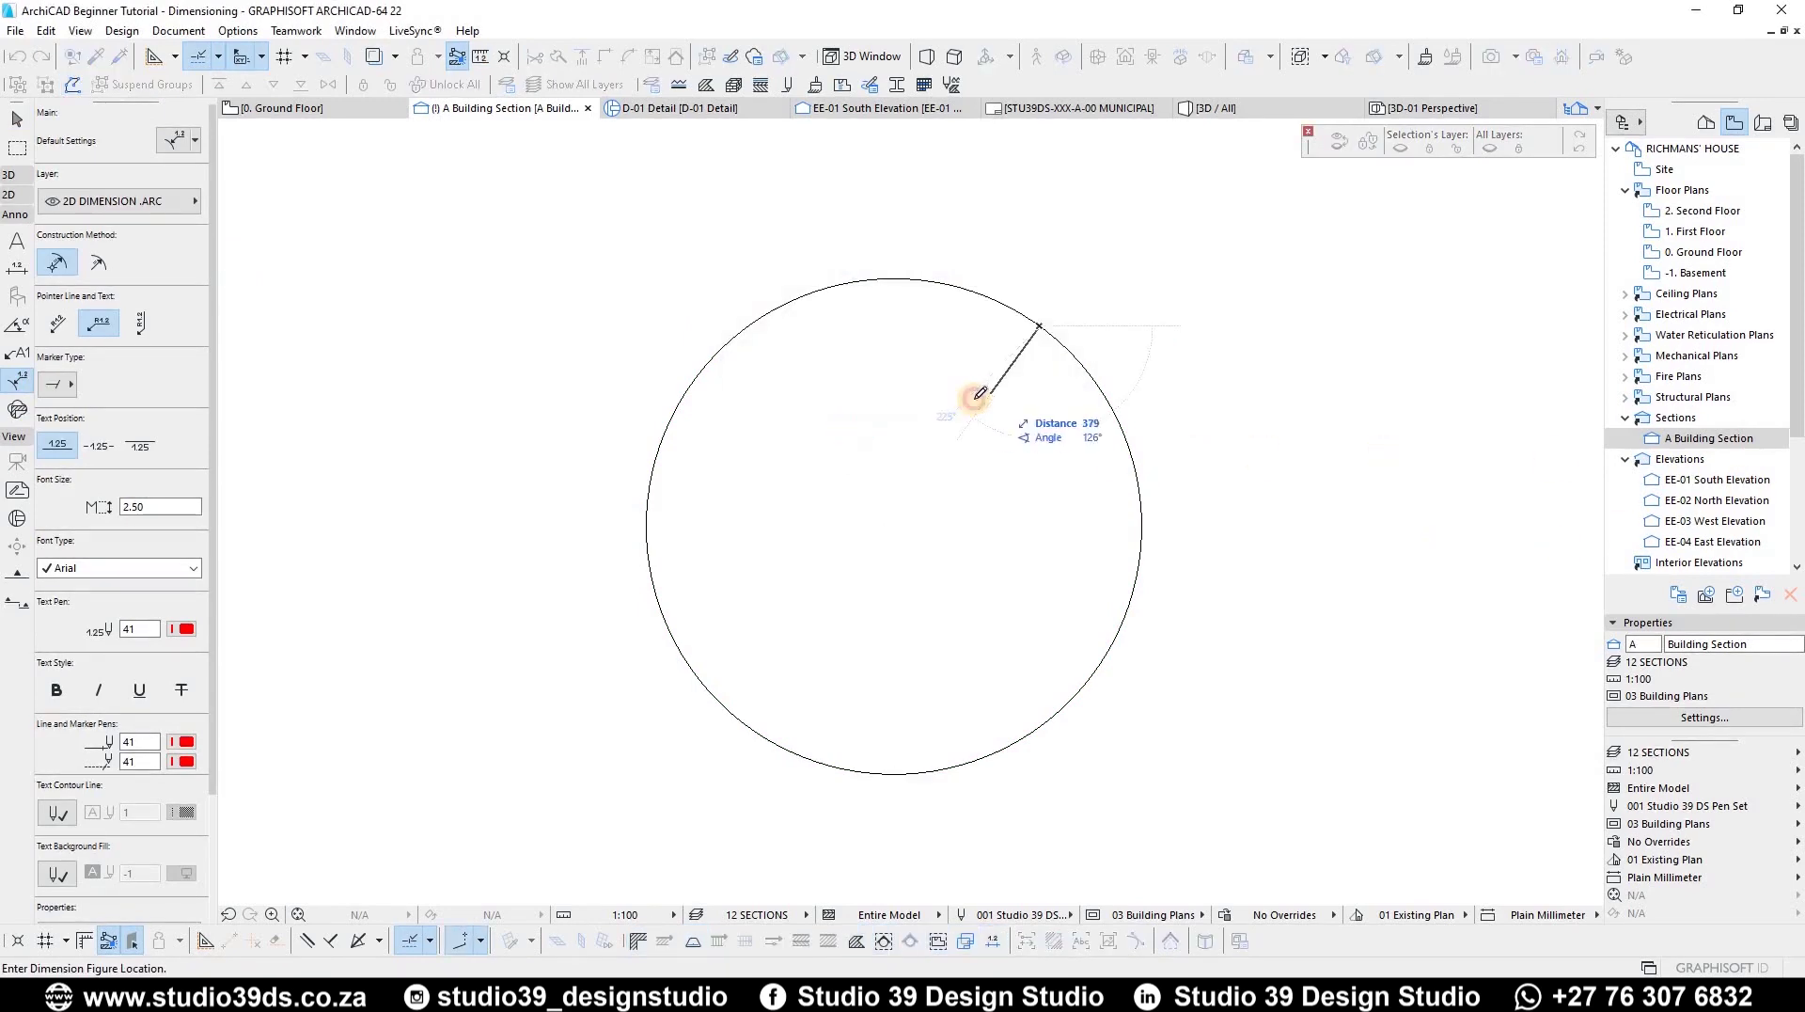
scroll(809, 420, "down", 2)
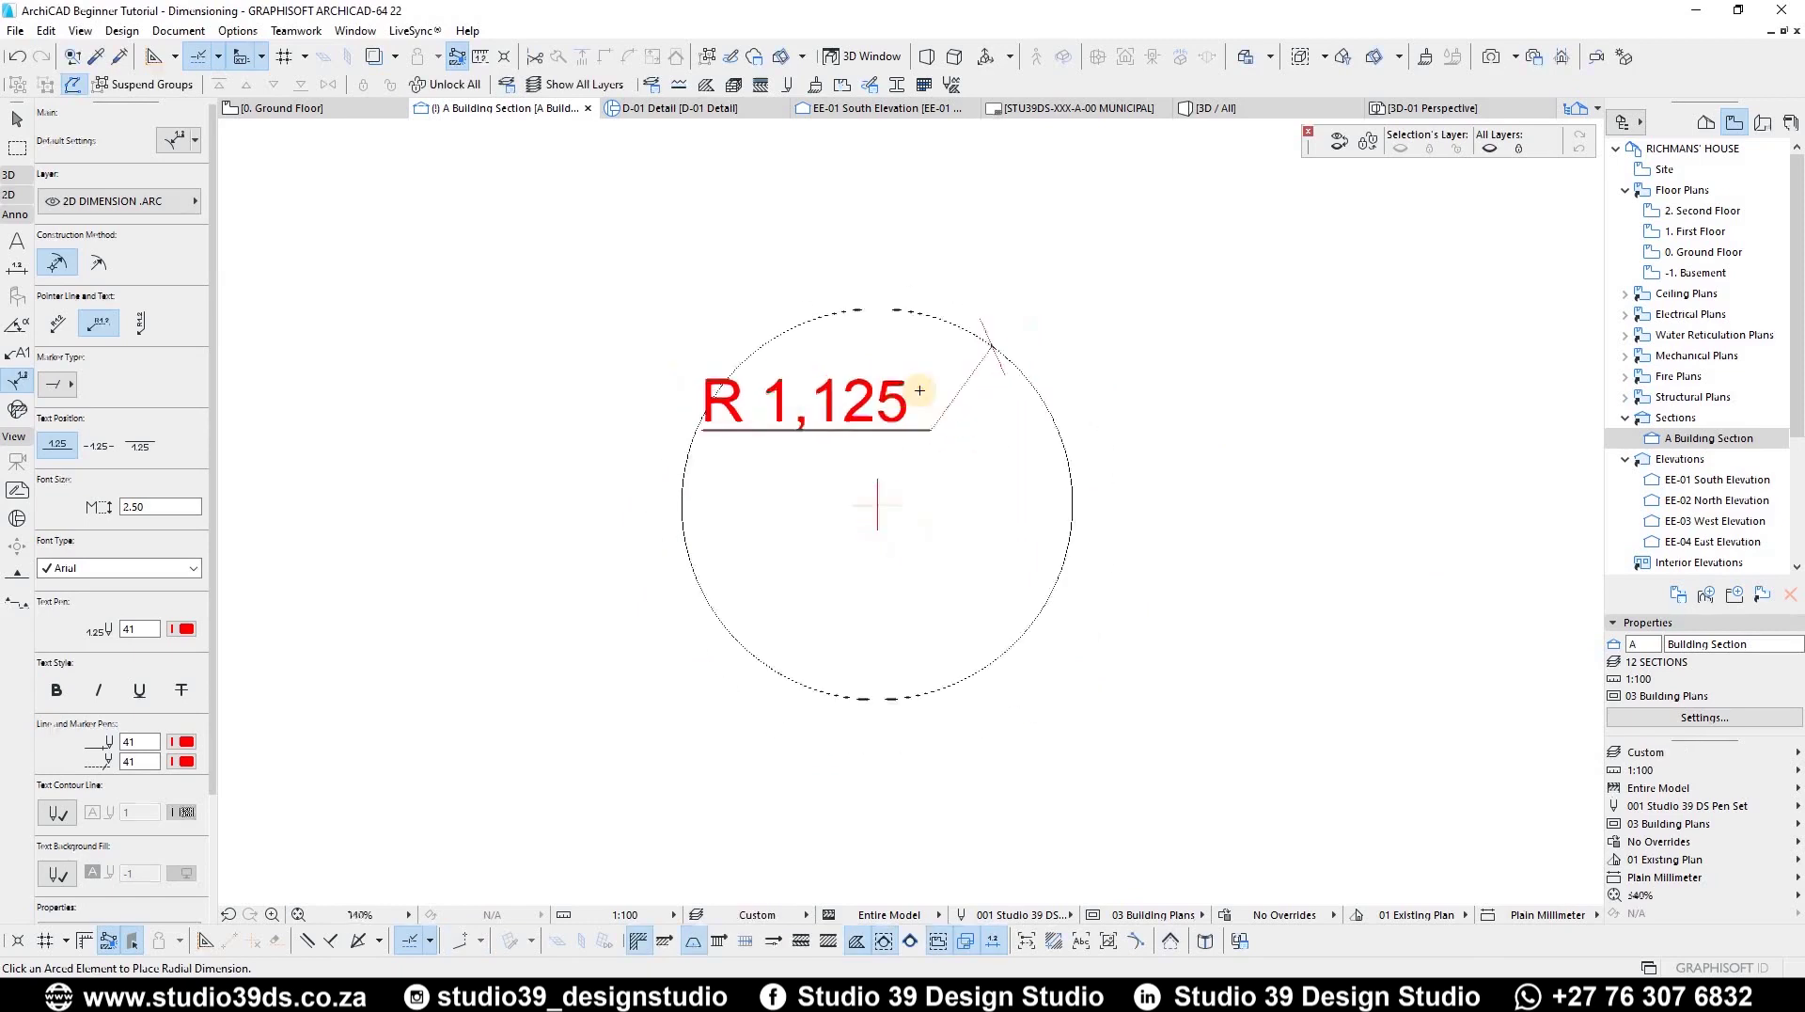
key("Escape")
scroll(879, 355, "up", 3)
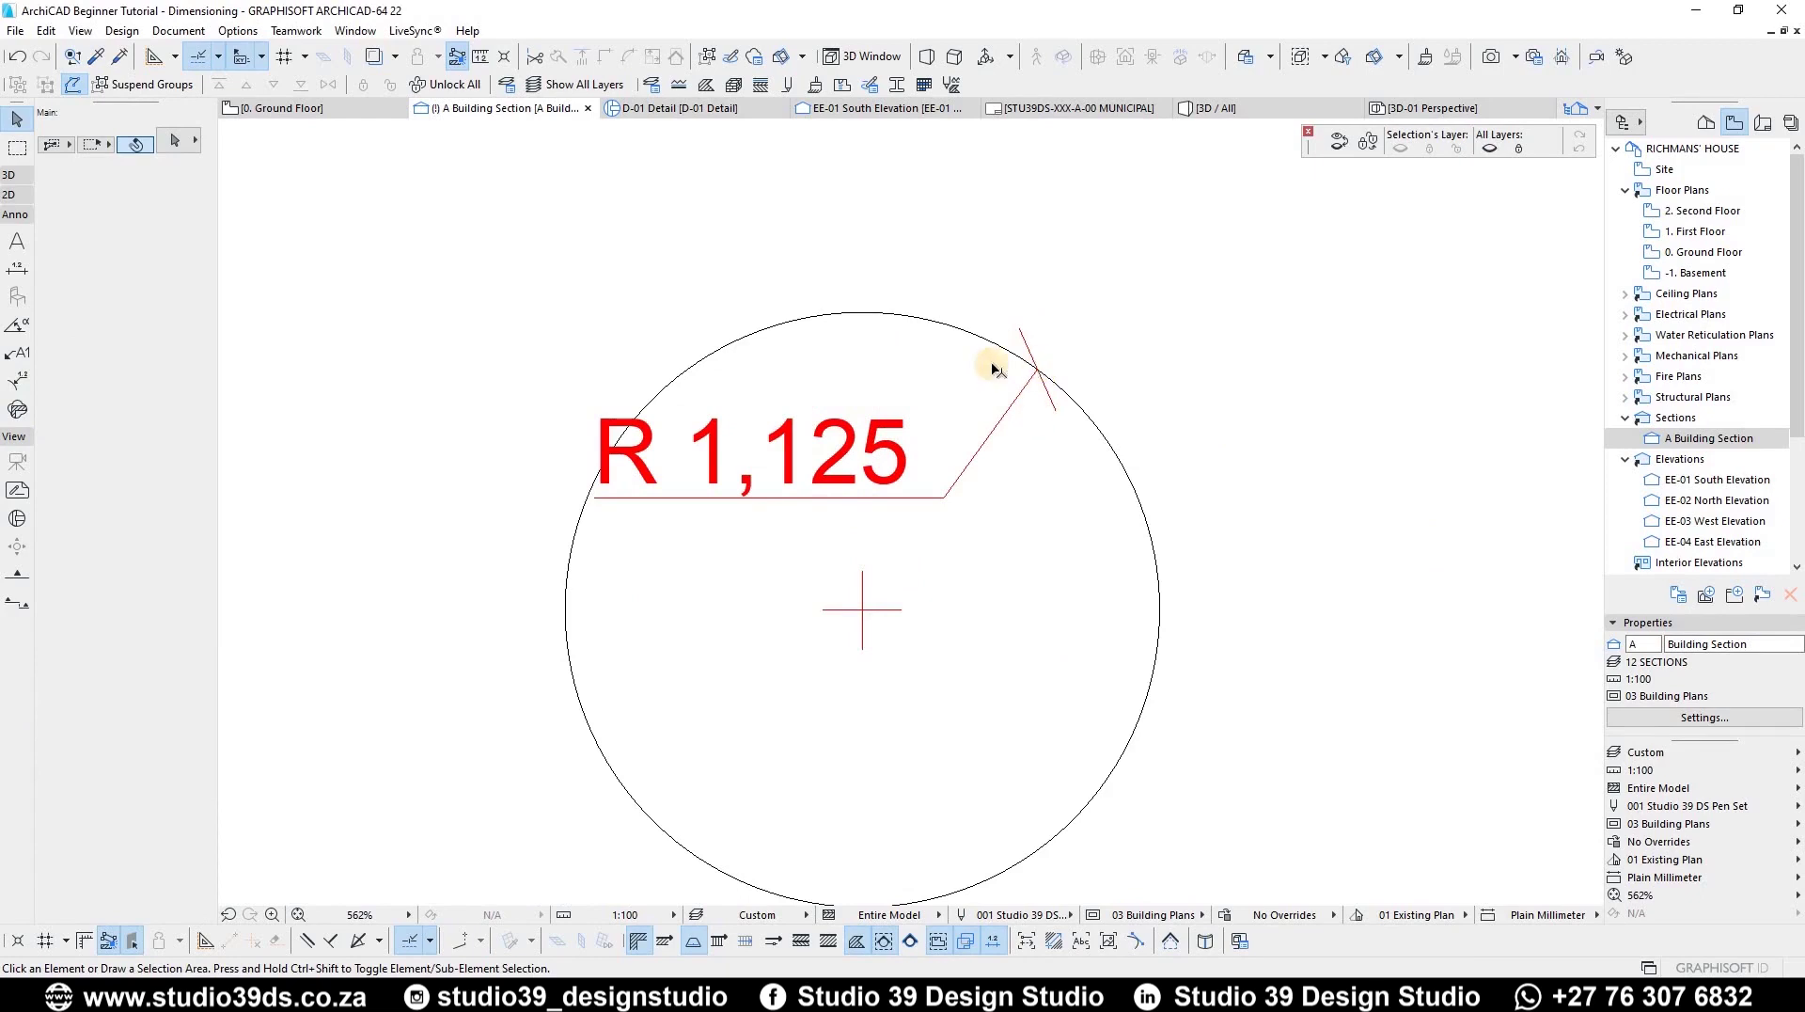
scroll(1000, 363, "down", 2)
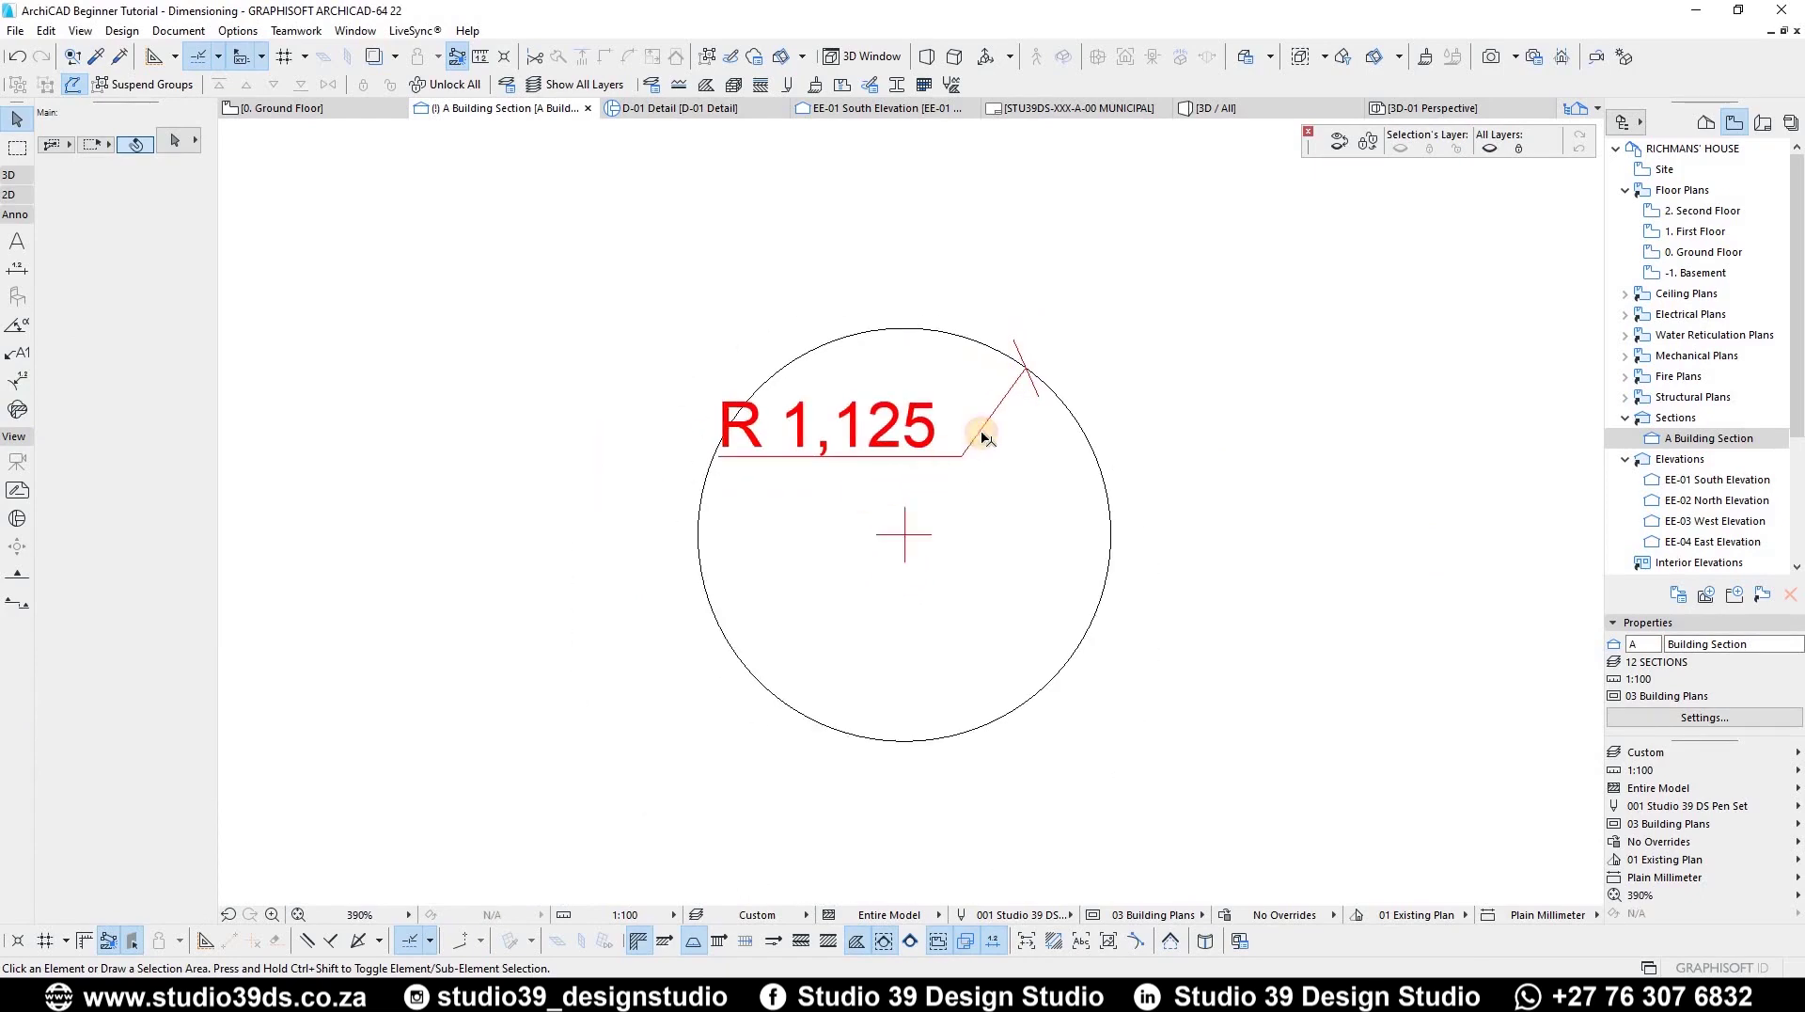
Step: Try the inclined and vertical text orientations on the radial dimension, and return it to the horizontal one
left_click(983, 437)
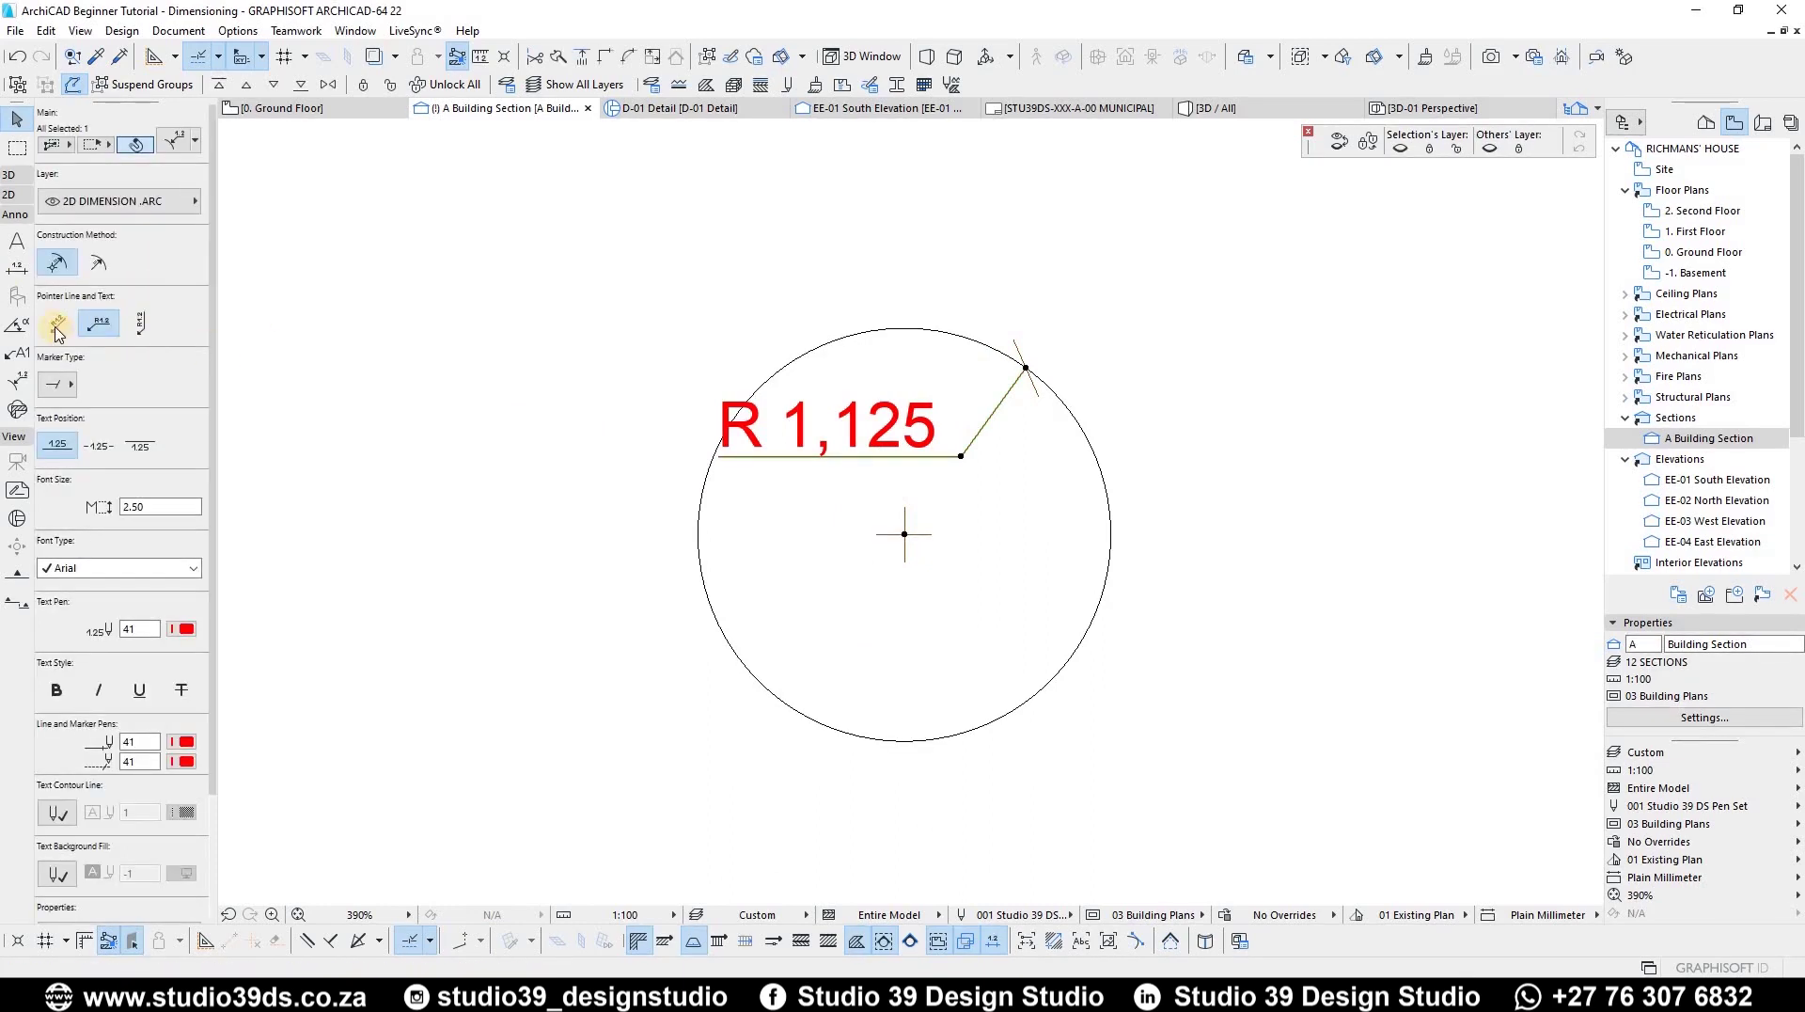
left_click(57, 329)
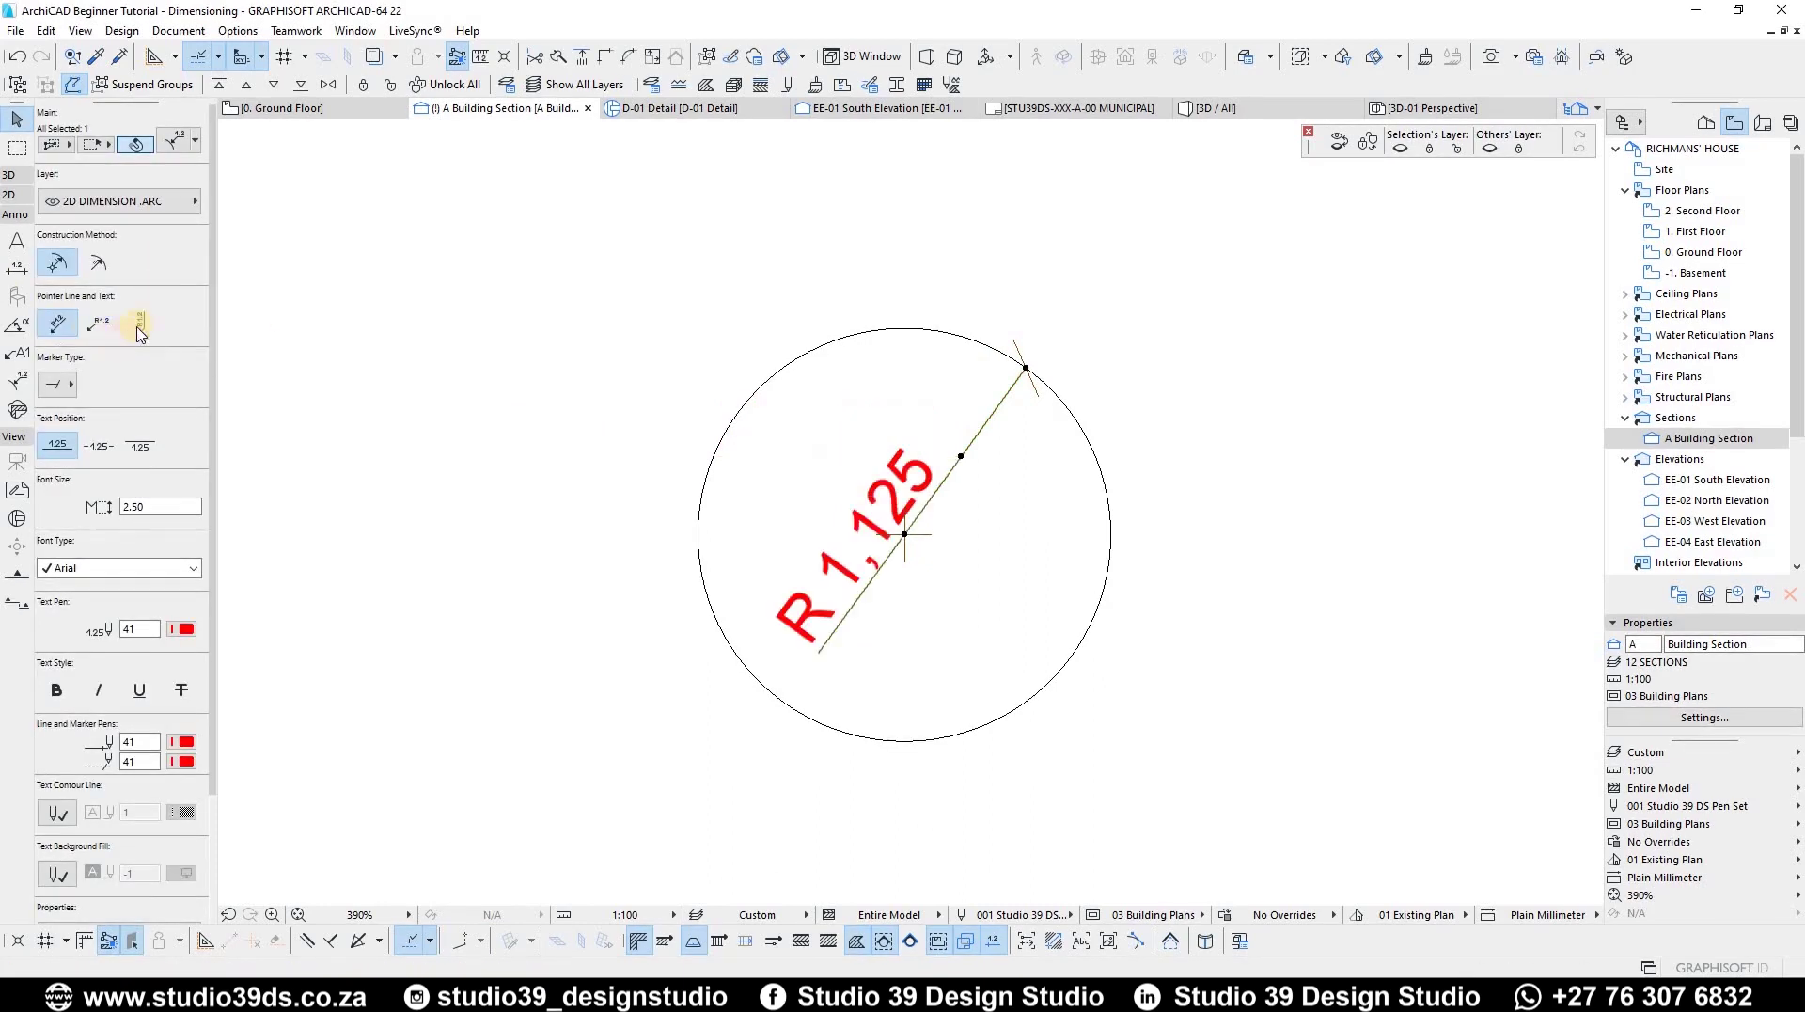
left_click(142, 324)
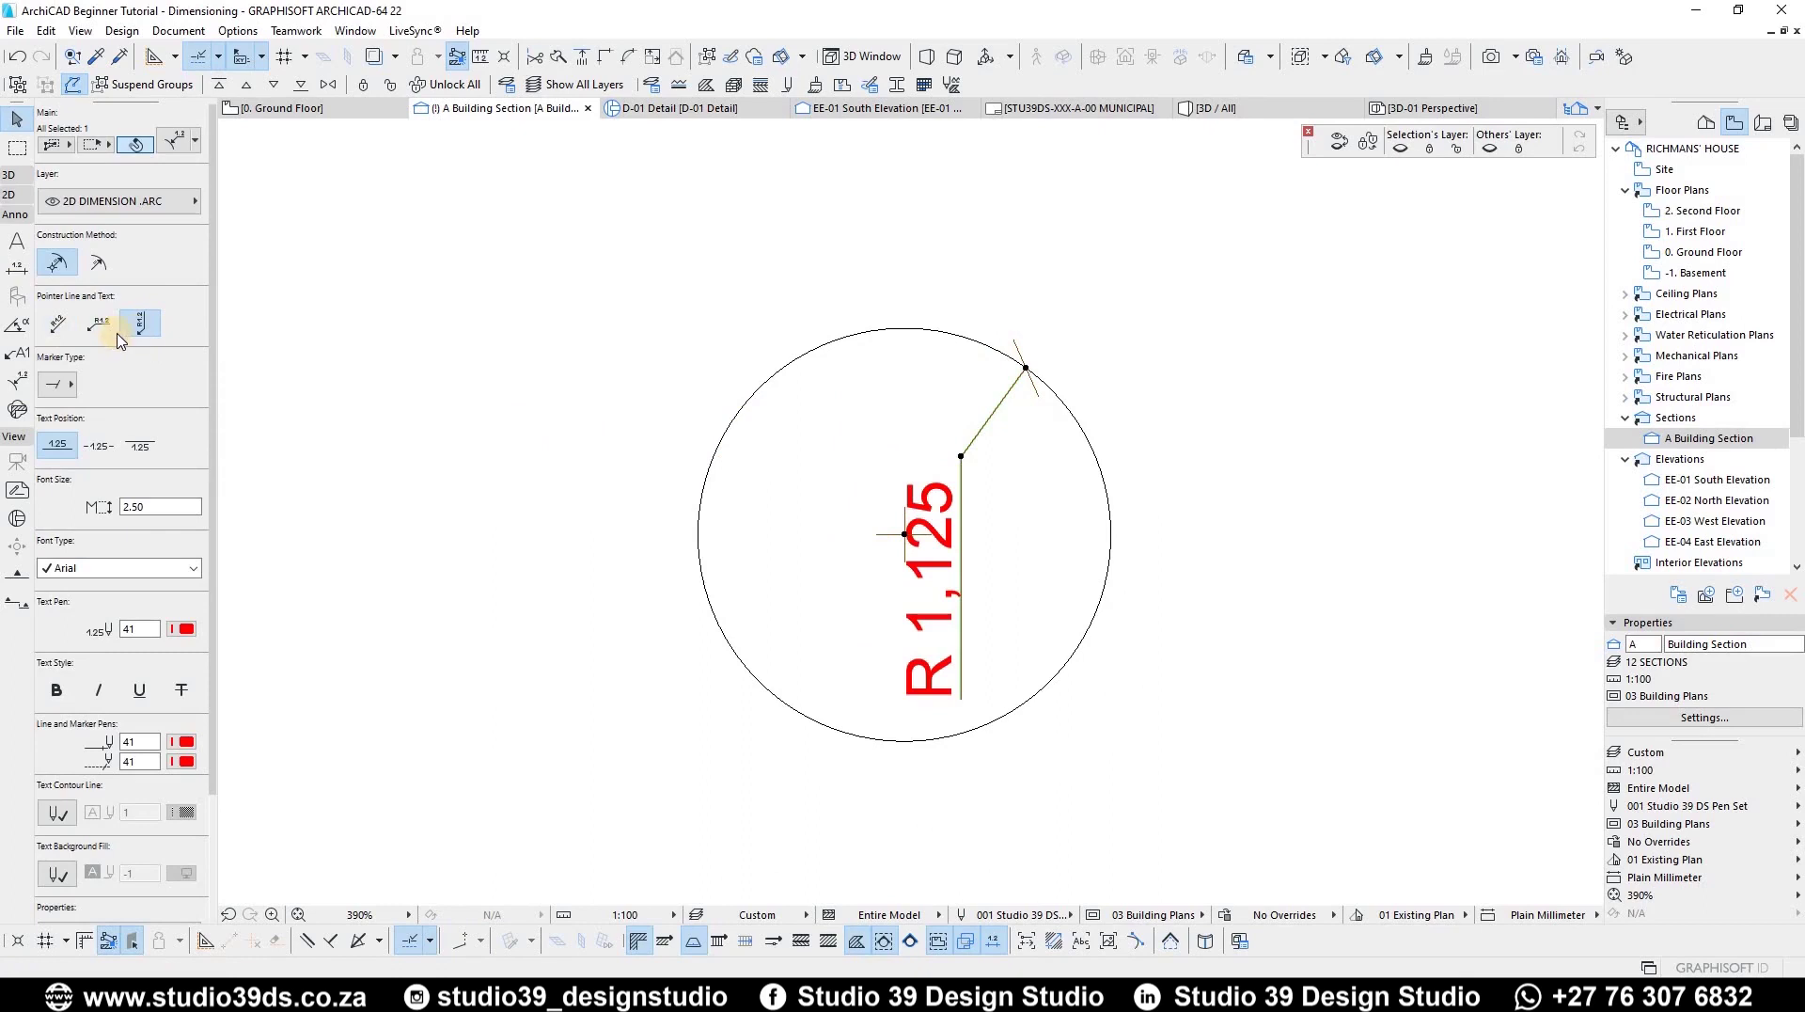
left_click(102, 324)
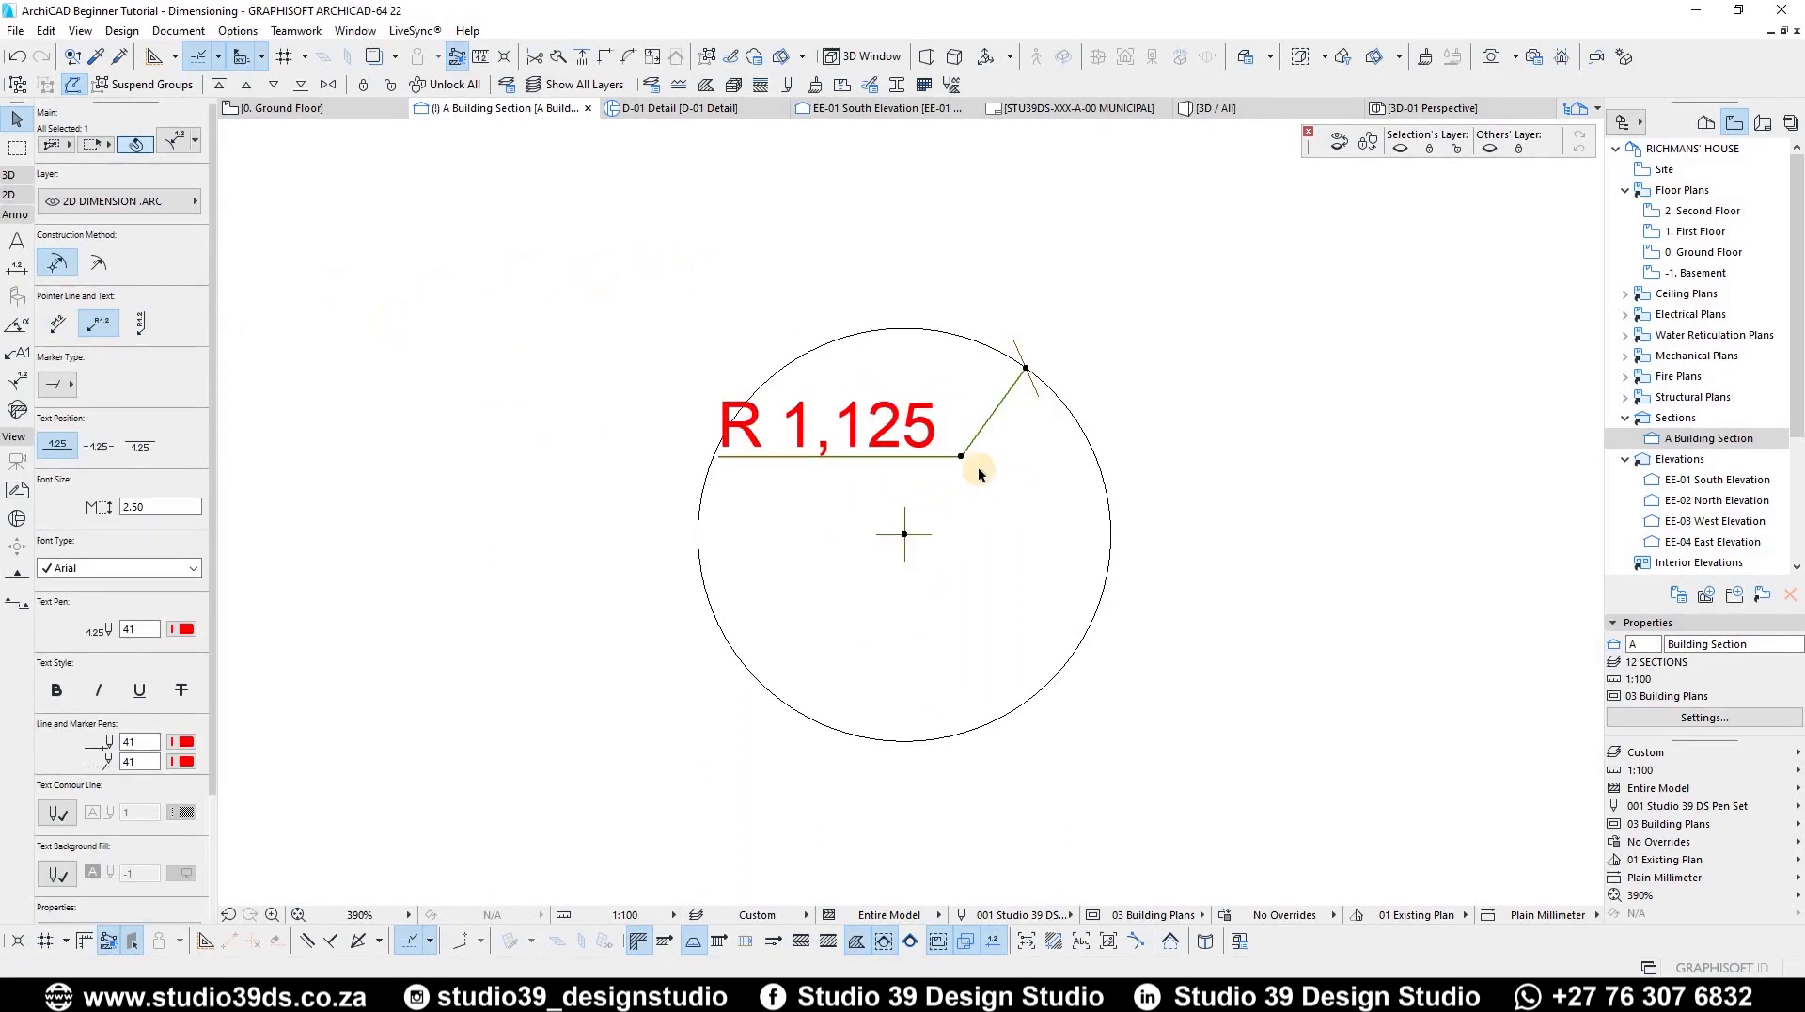
Step: Stretch the radial dimension so its horizontal text sits outside the circle at the upper right
left_click(961, 457)
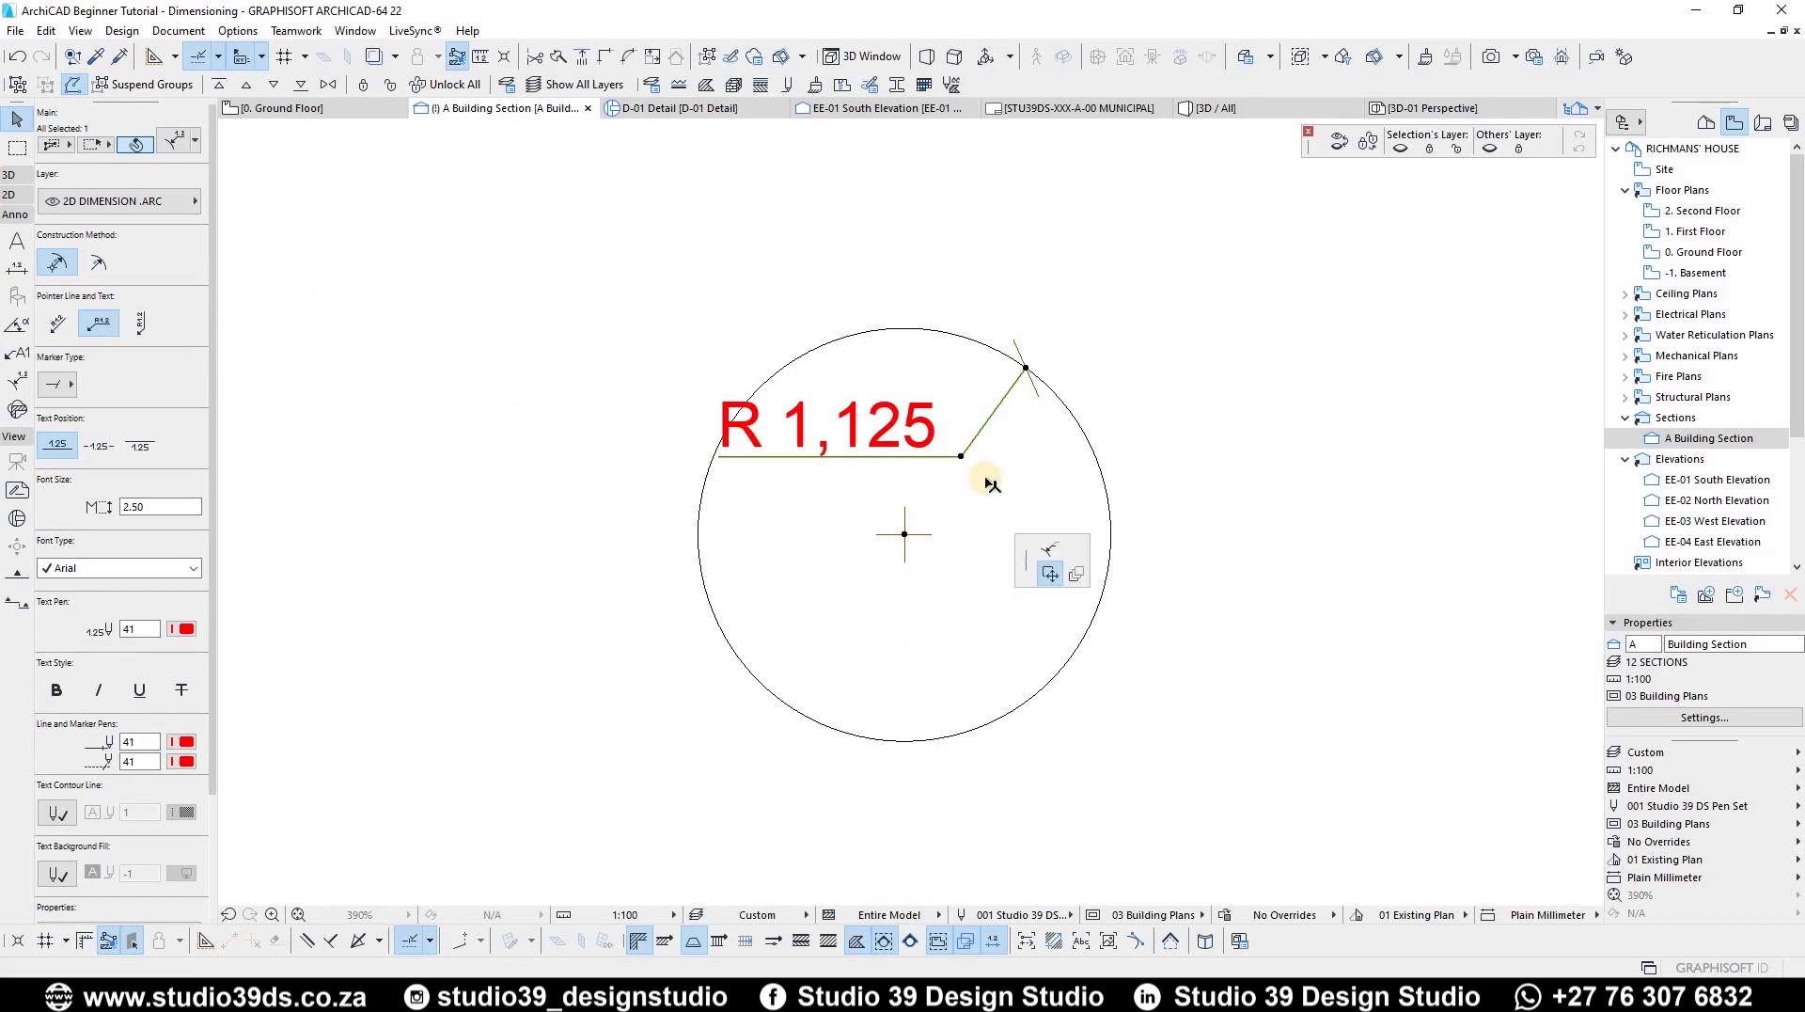
left_click(1035, 561)
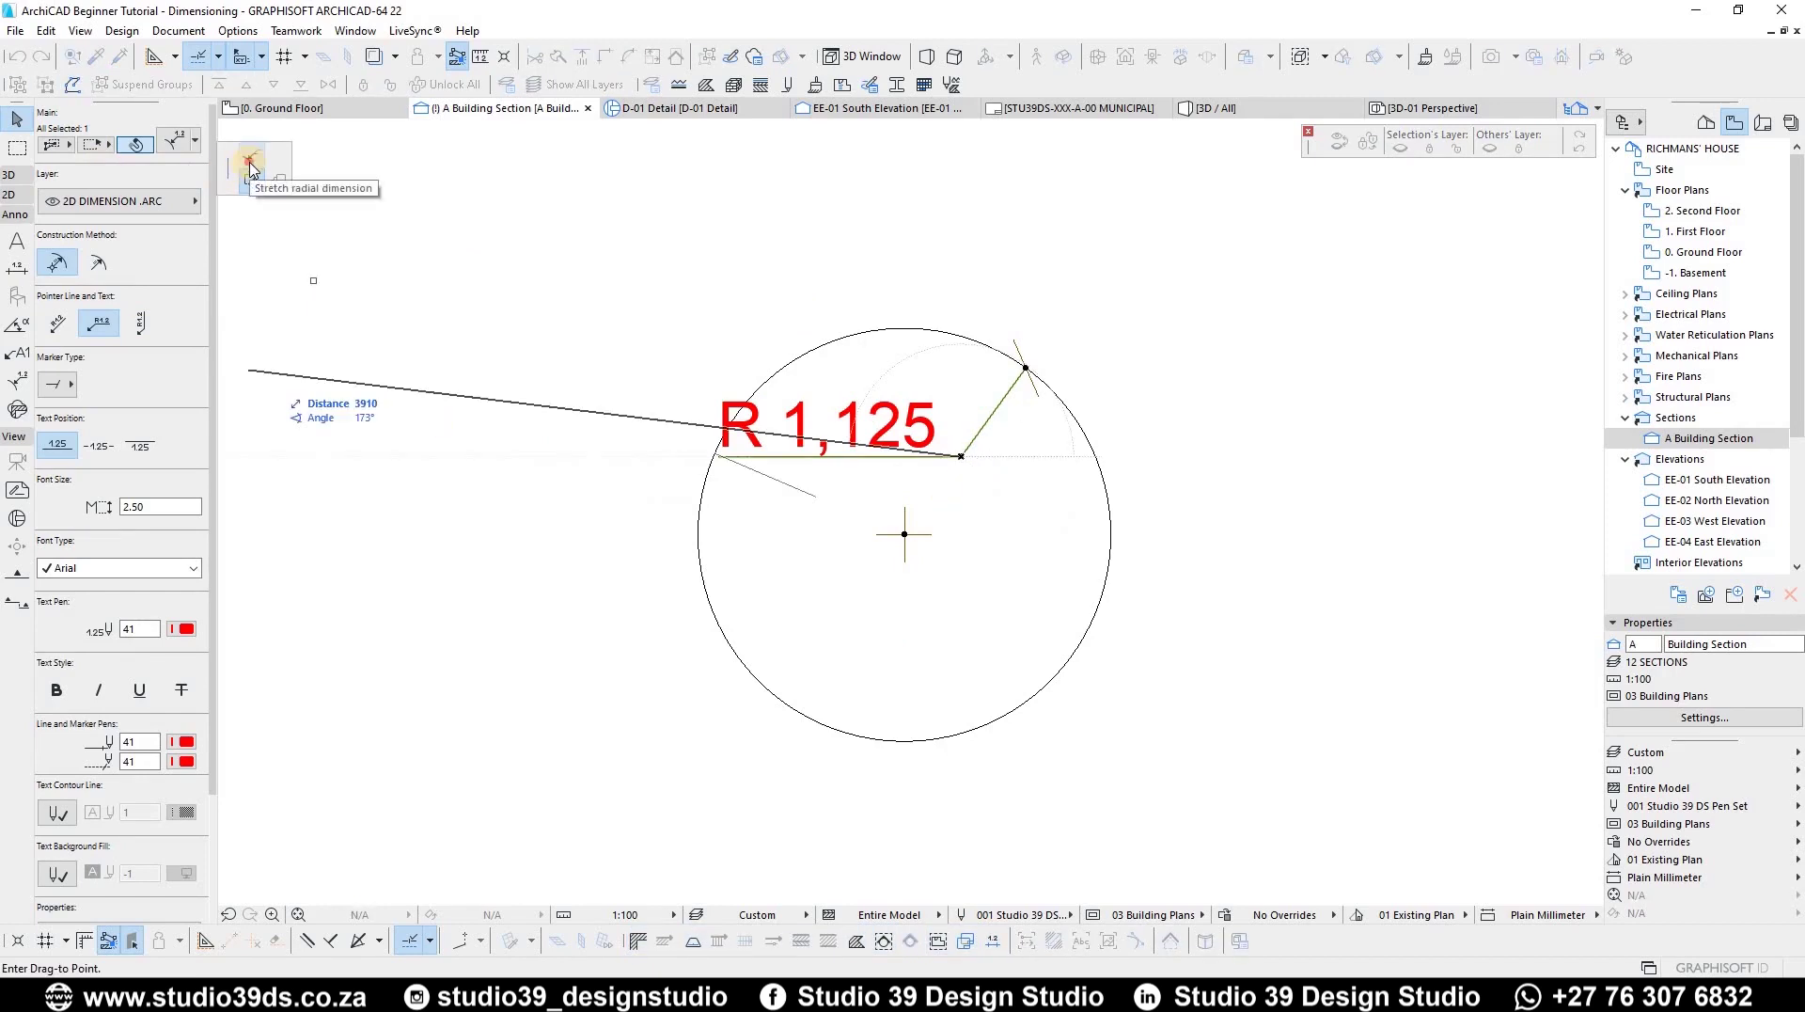
left_click(1109, 294)
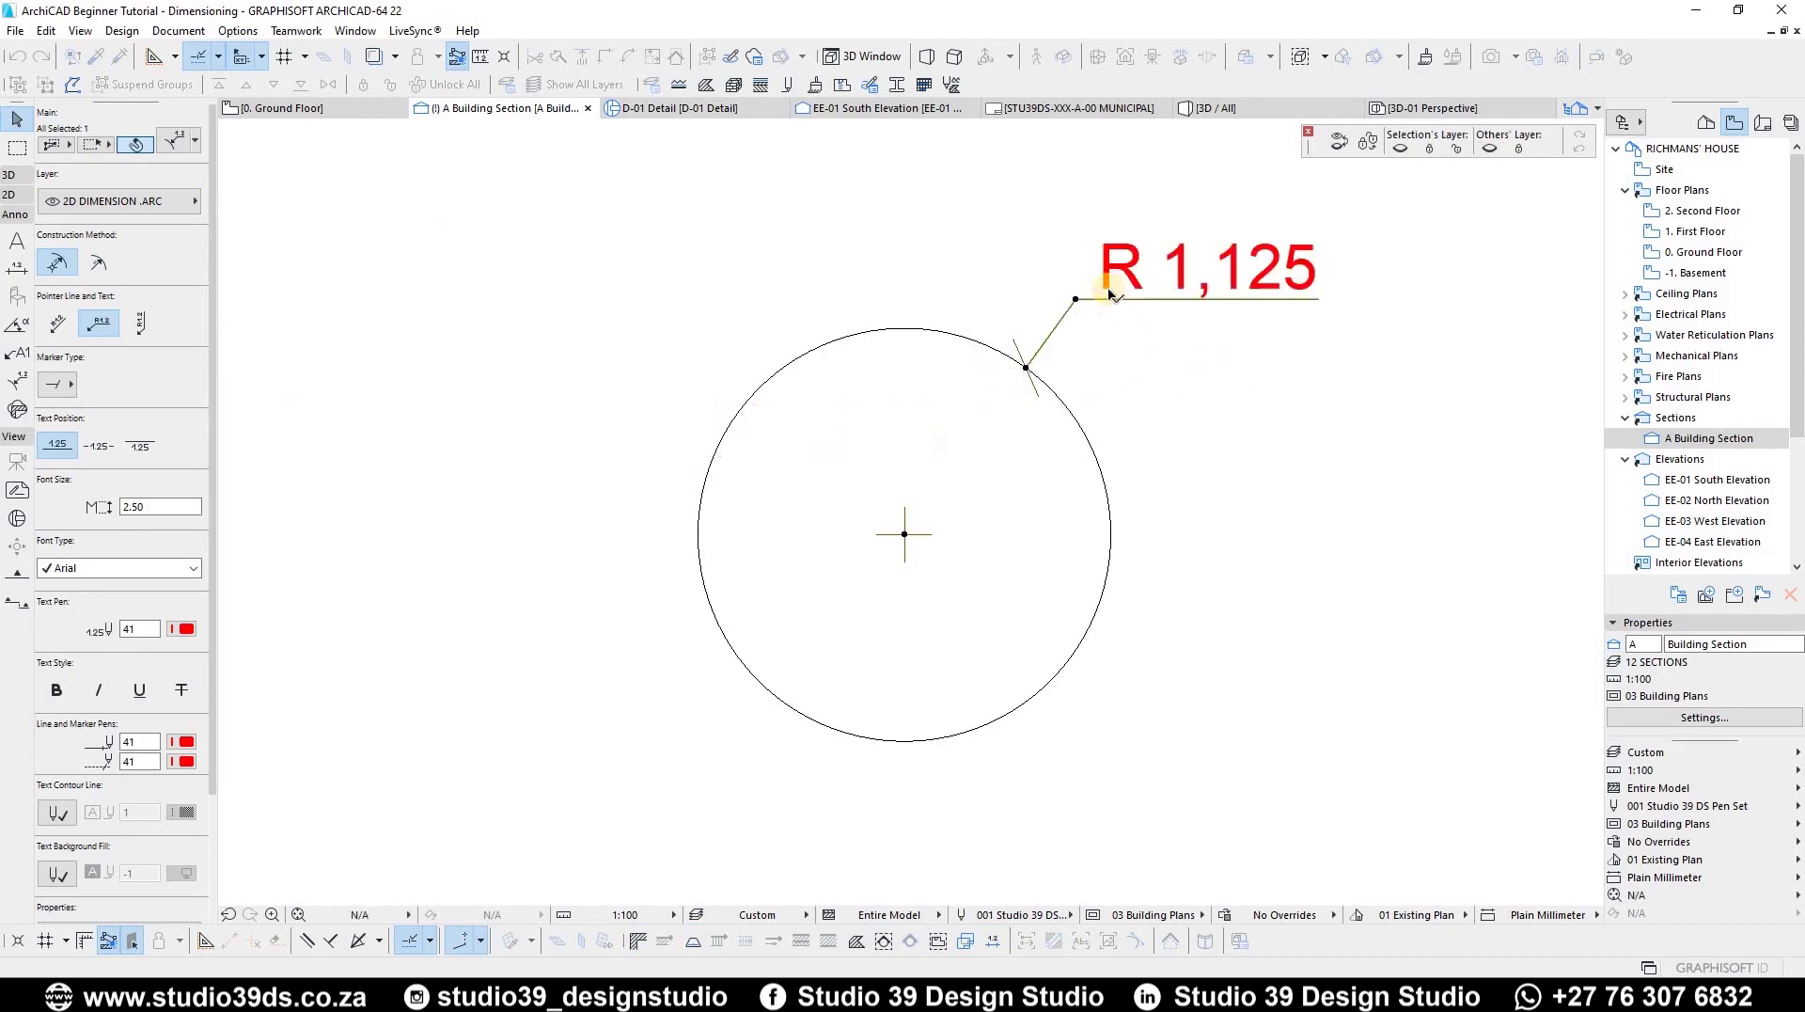
Step: Try the other pointer line and text orientations with the dimension outside the circle, and restore the horizontal one
left_click(58, 323)
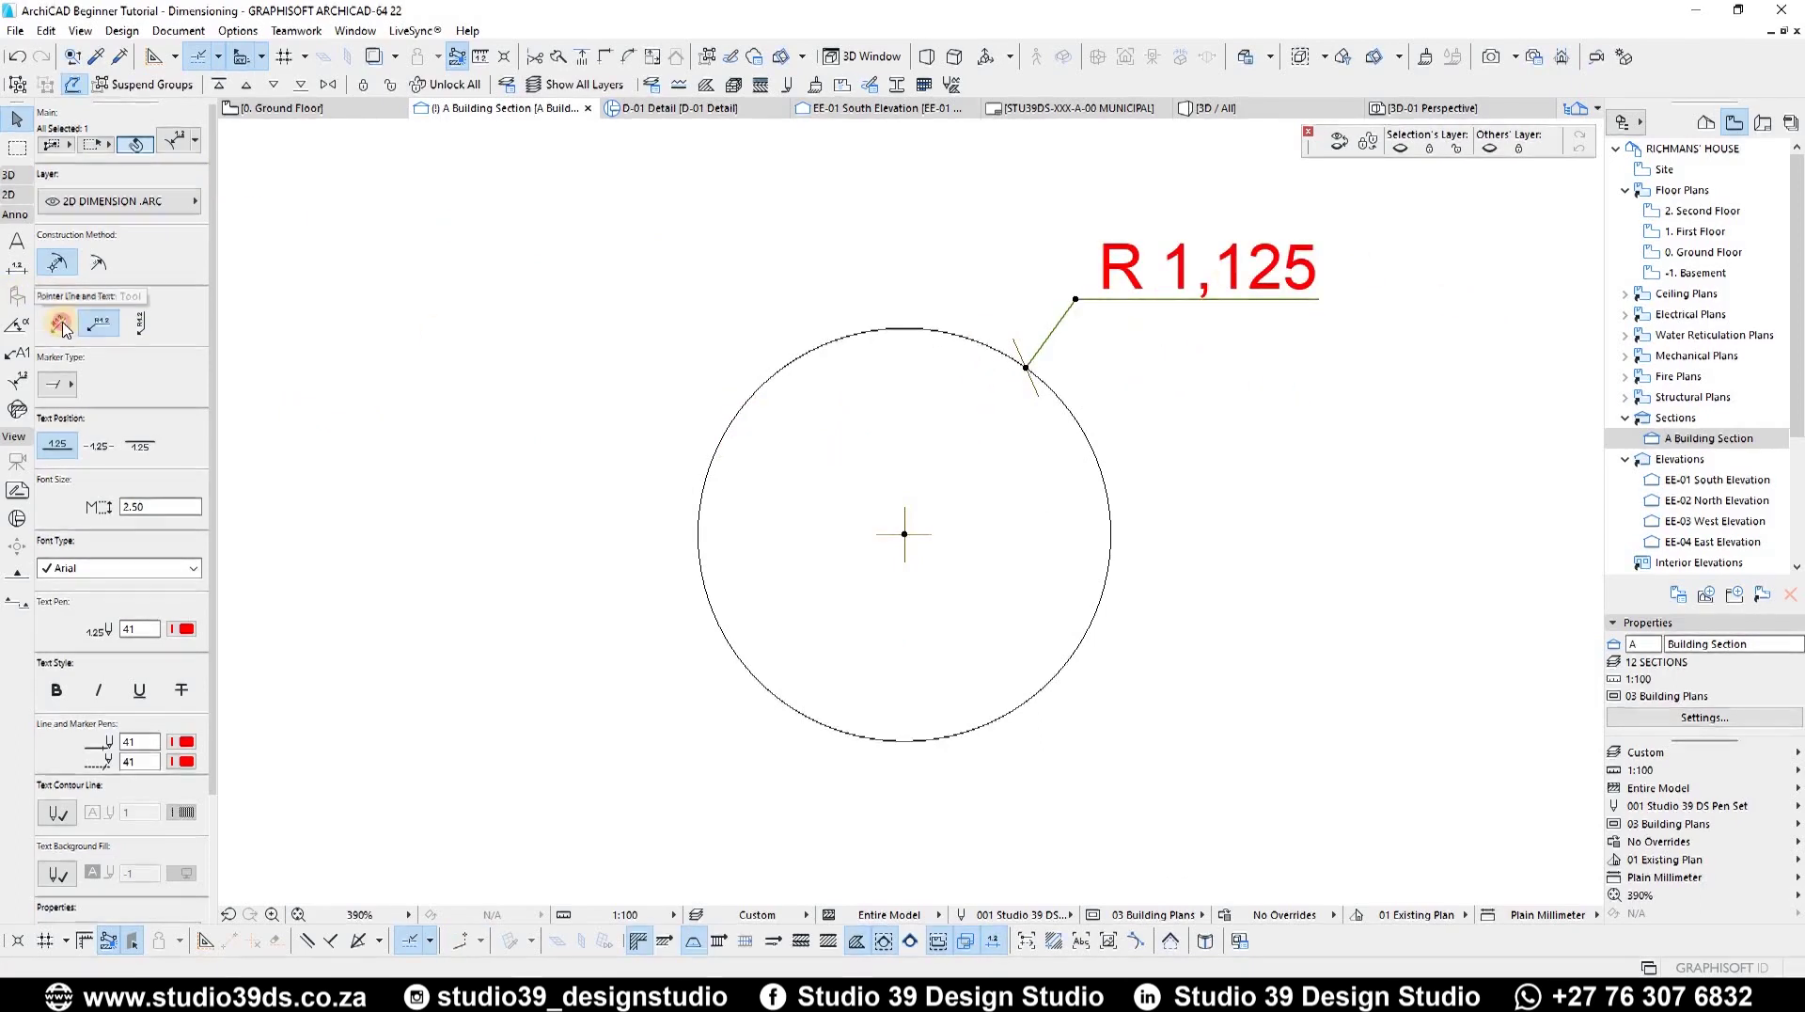
left_click(141, 323)
left_click(98, 323)
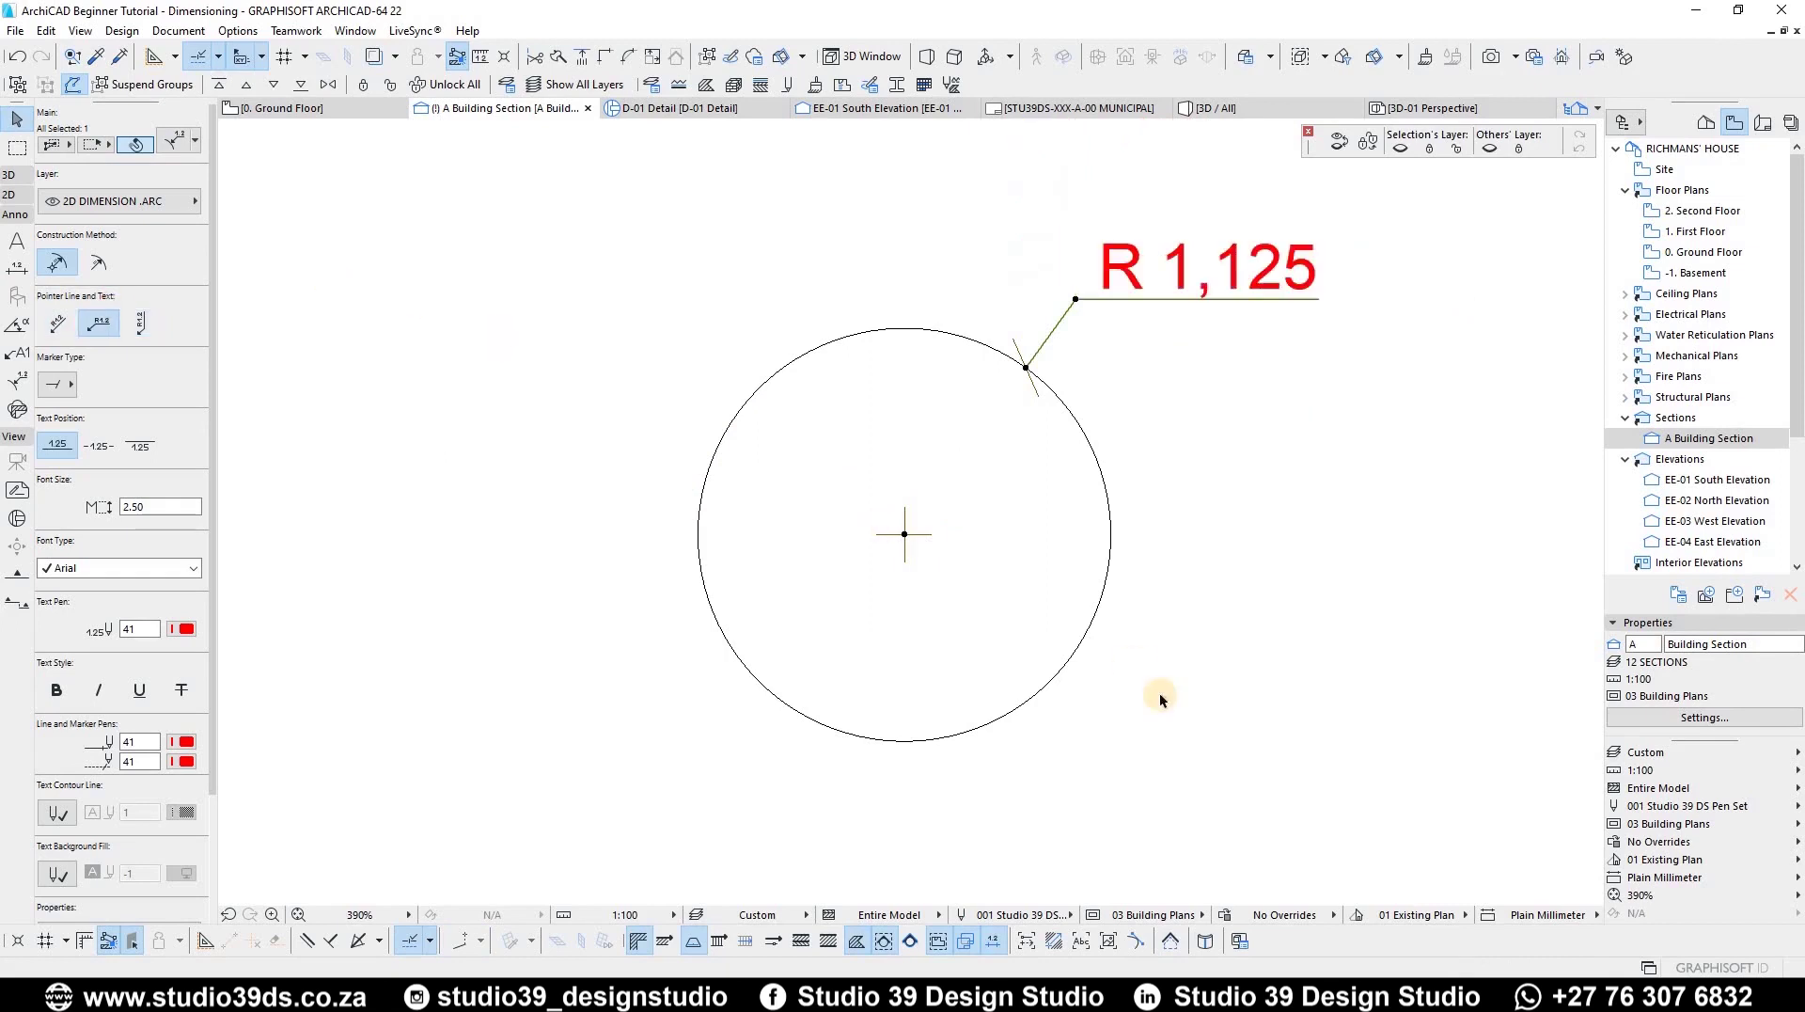
scroll(1038, 558, "up", 4)
scroll(810, 536, "down", 3)
key("Escape")
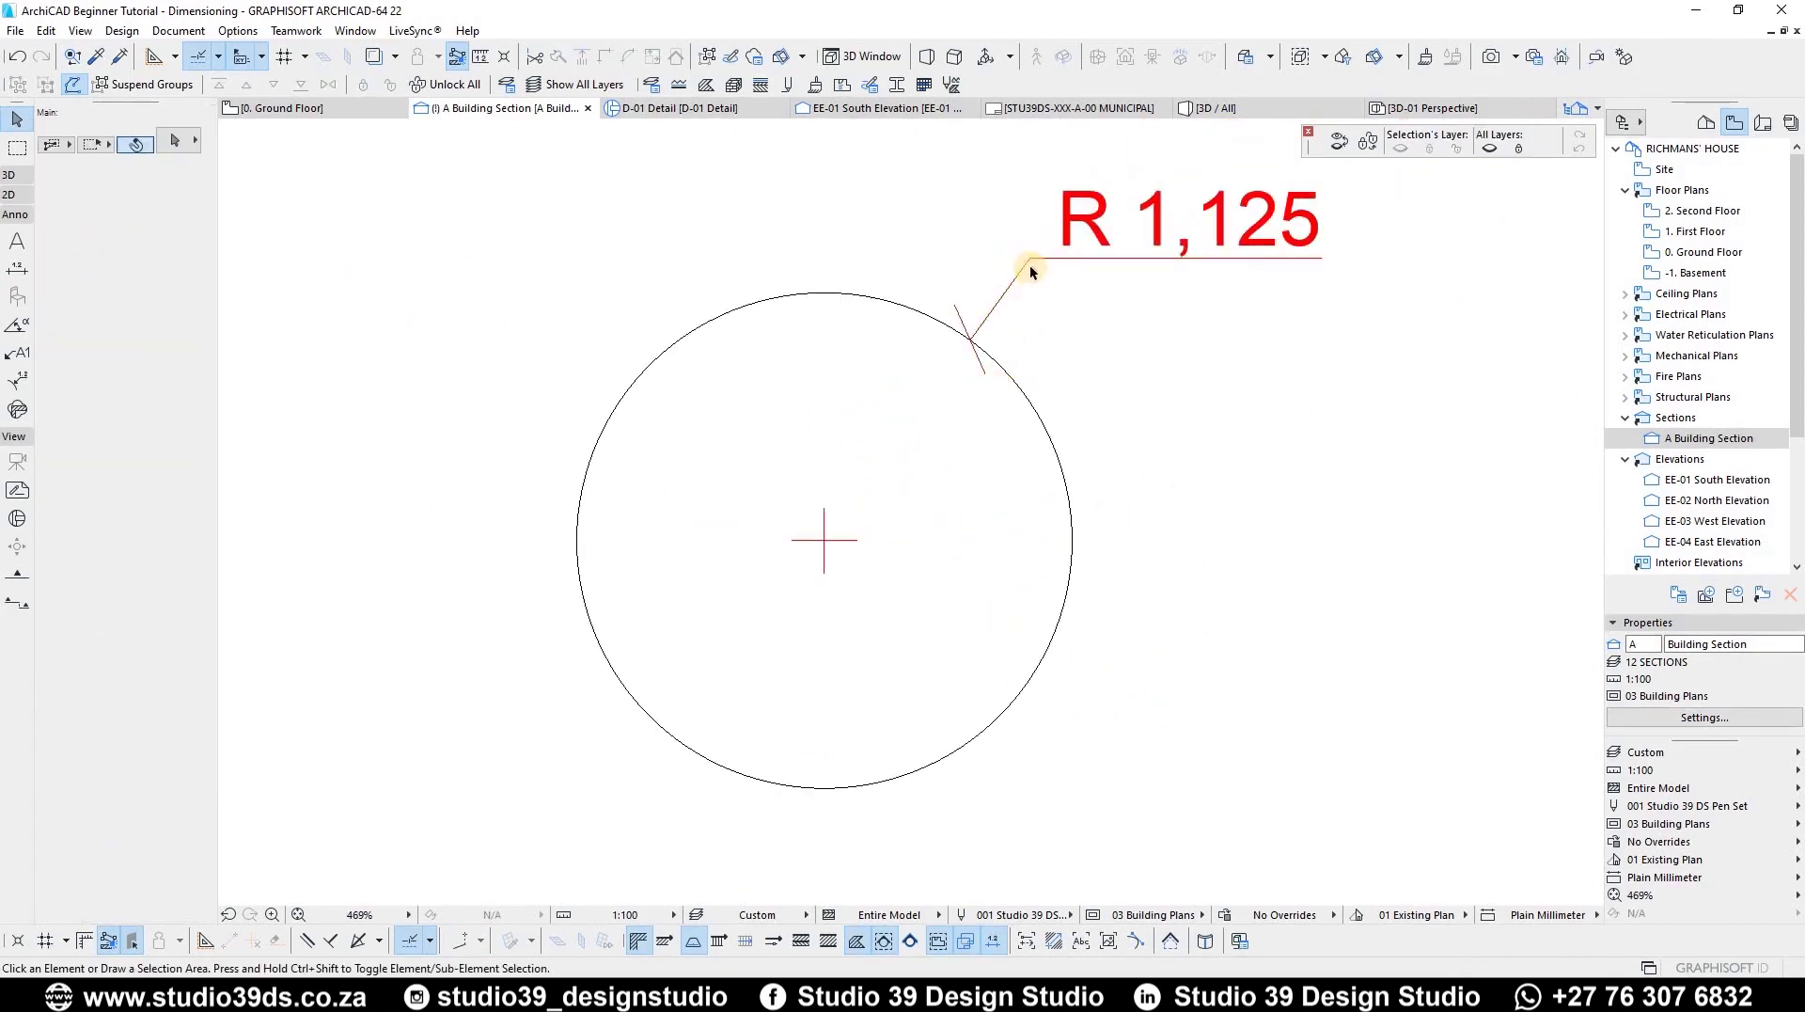
Step: Switch the radial dimension to the type without a centre mark and review its selection settings without changing them
left_click(1027, 268)
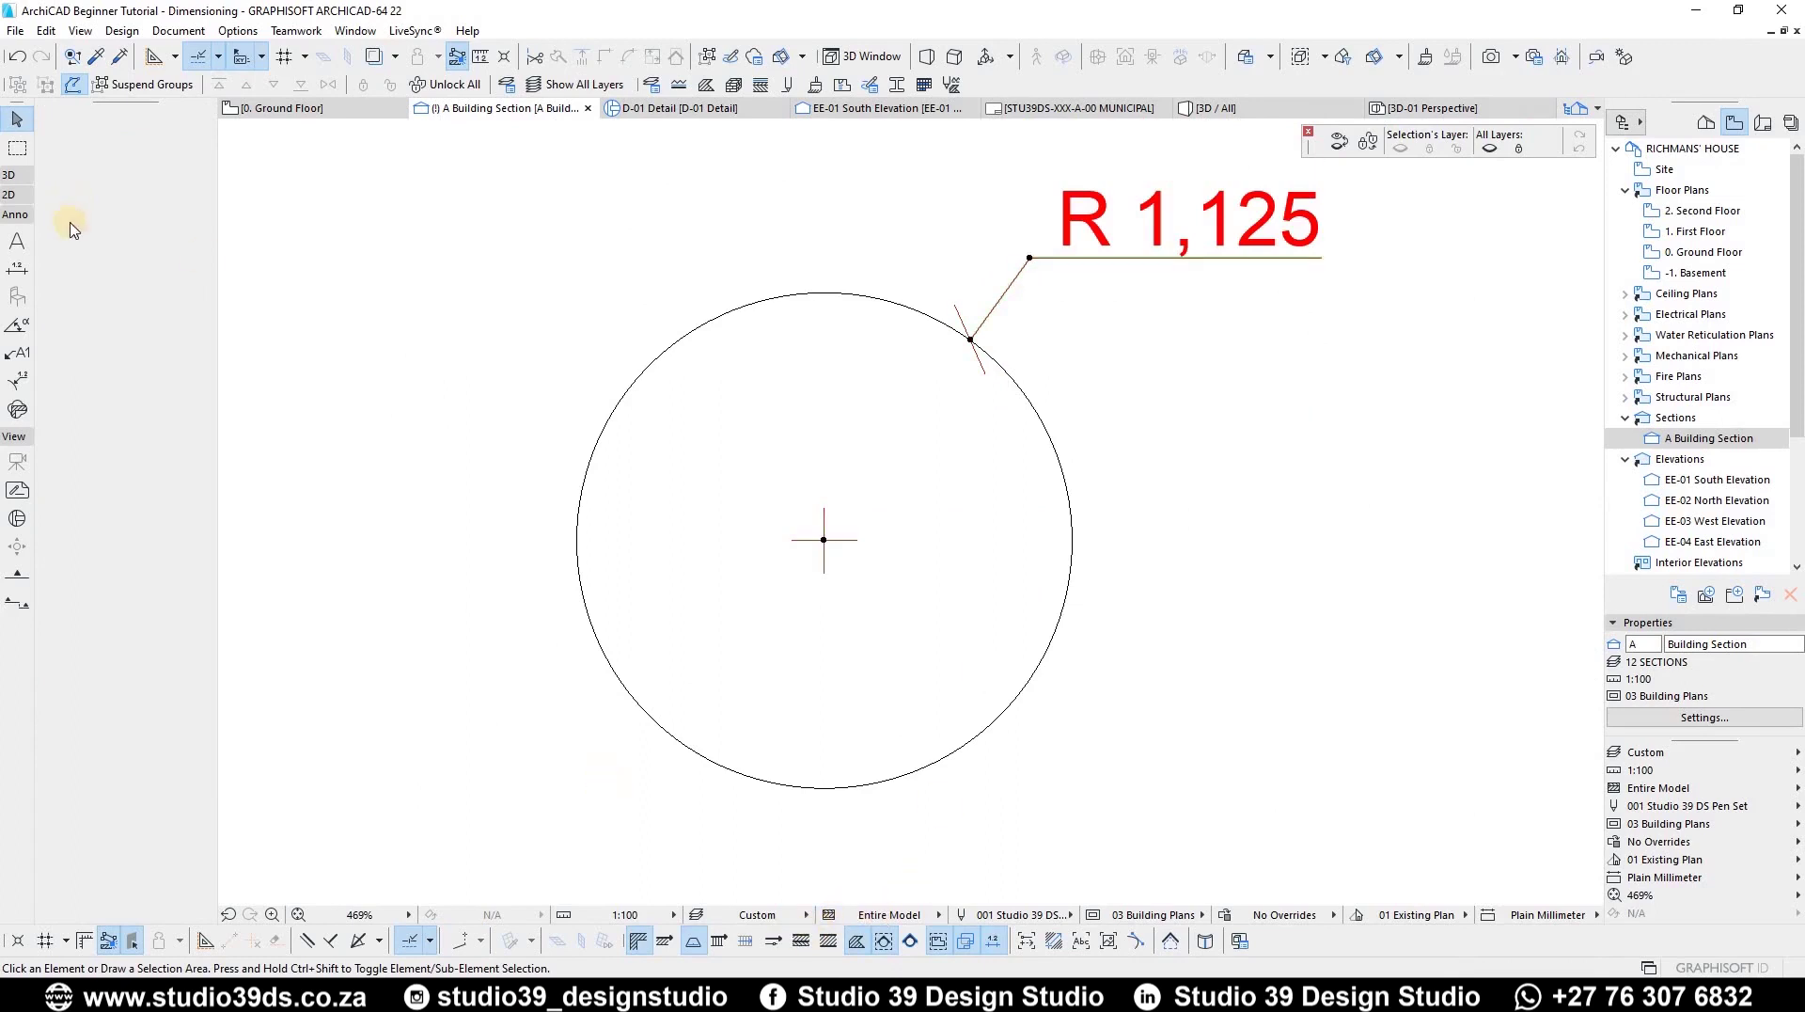
left_click(98, 261)
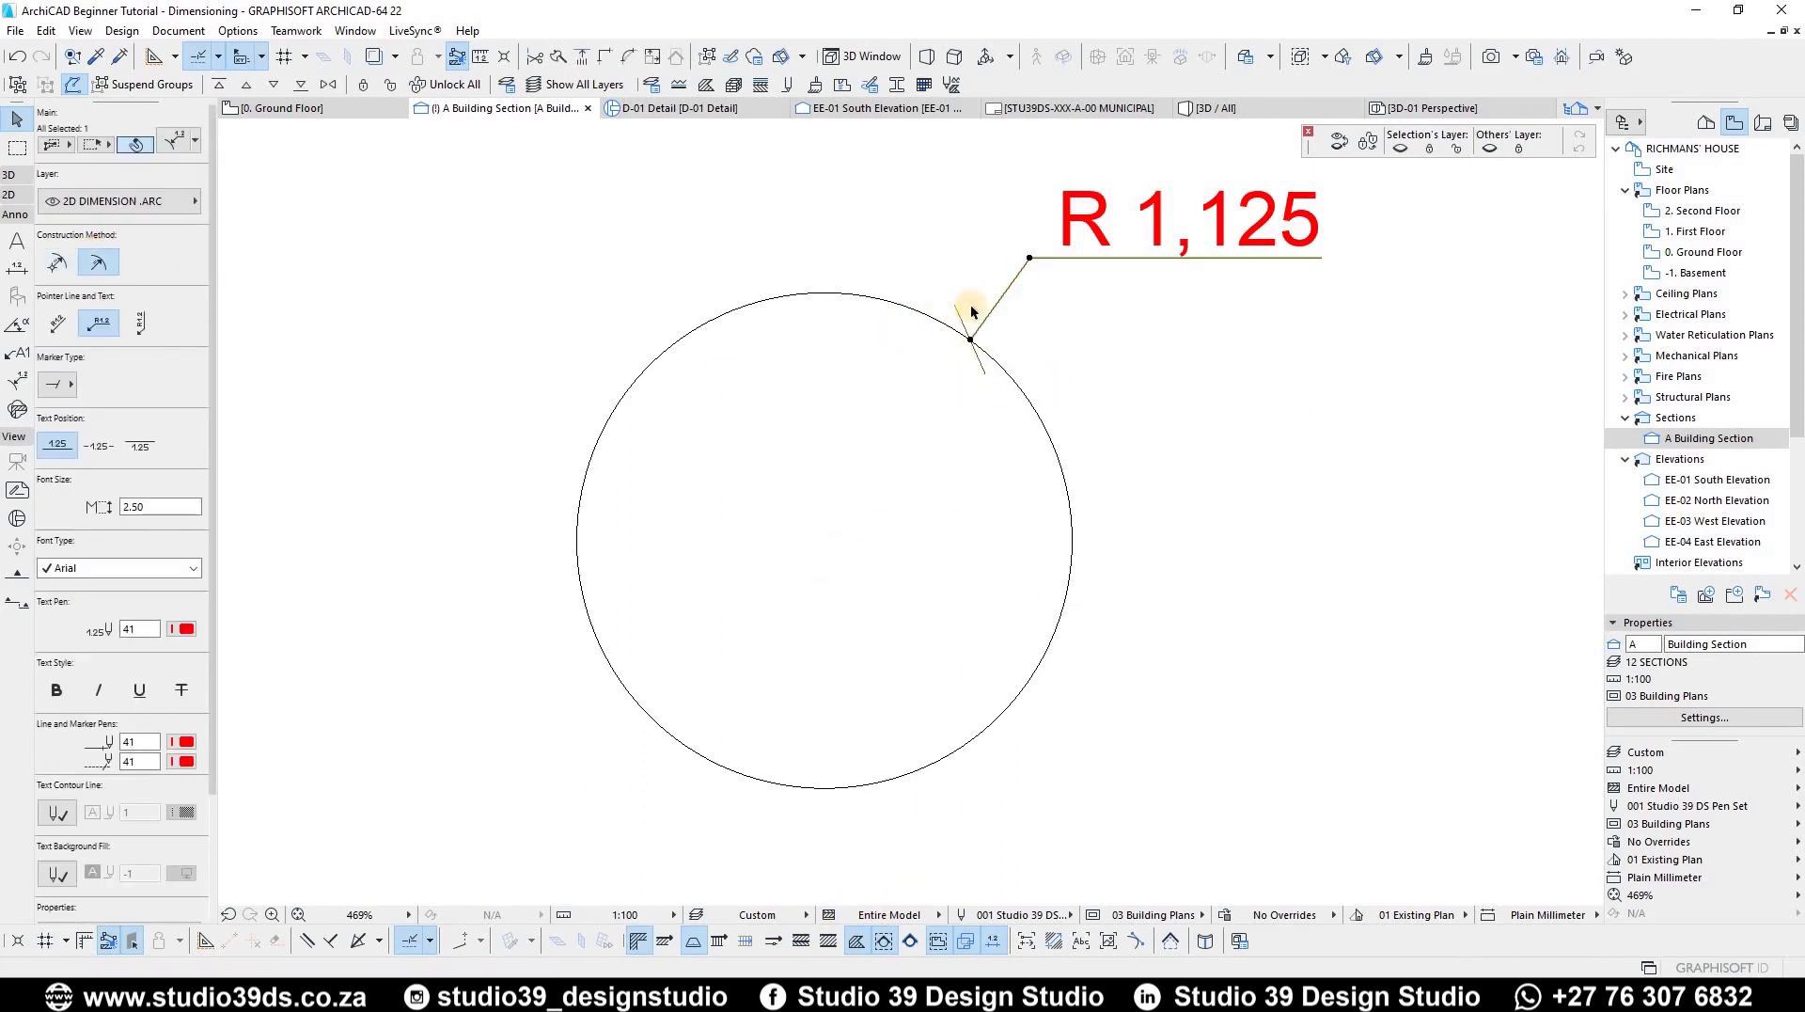
scroll(786, 289, "down", 3)
scroll(658, 276, "up", 2)
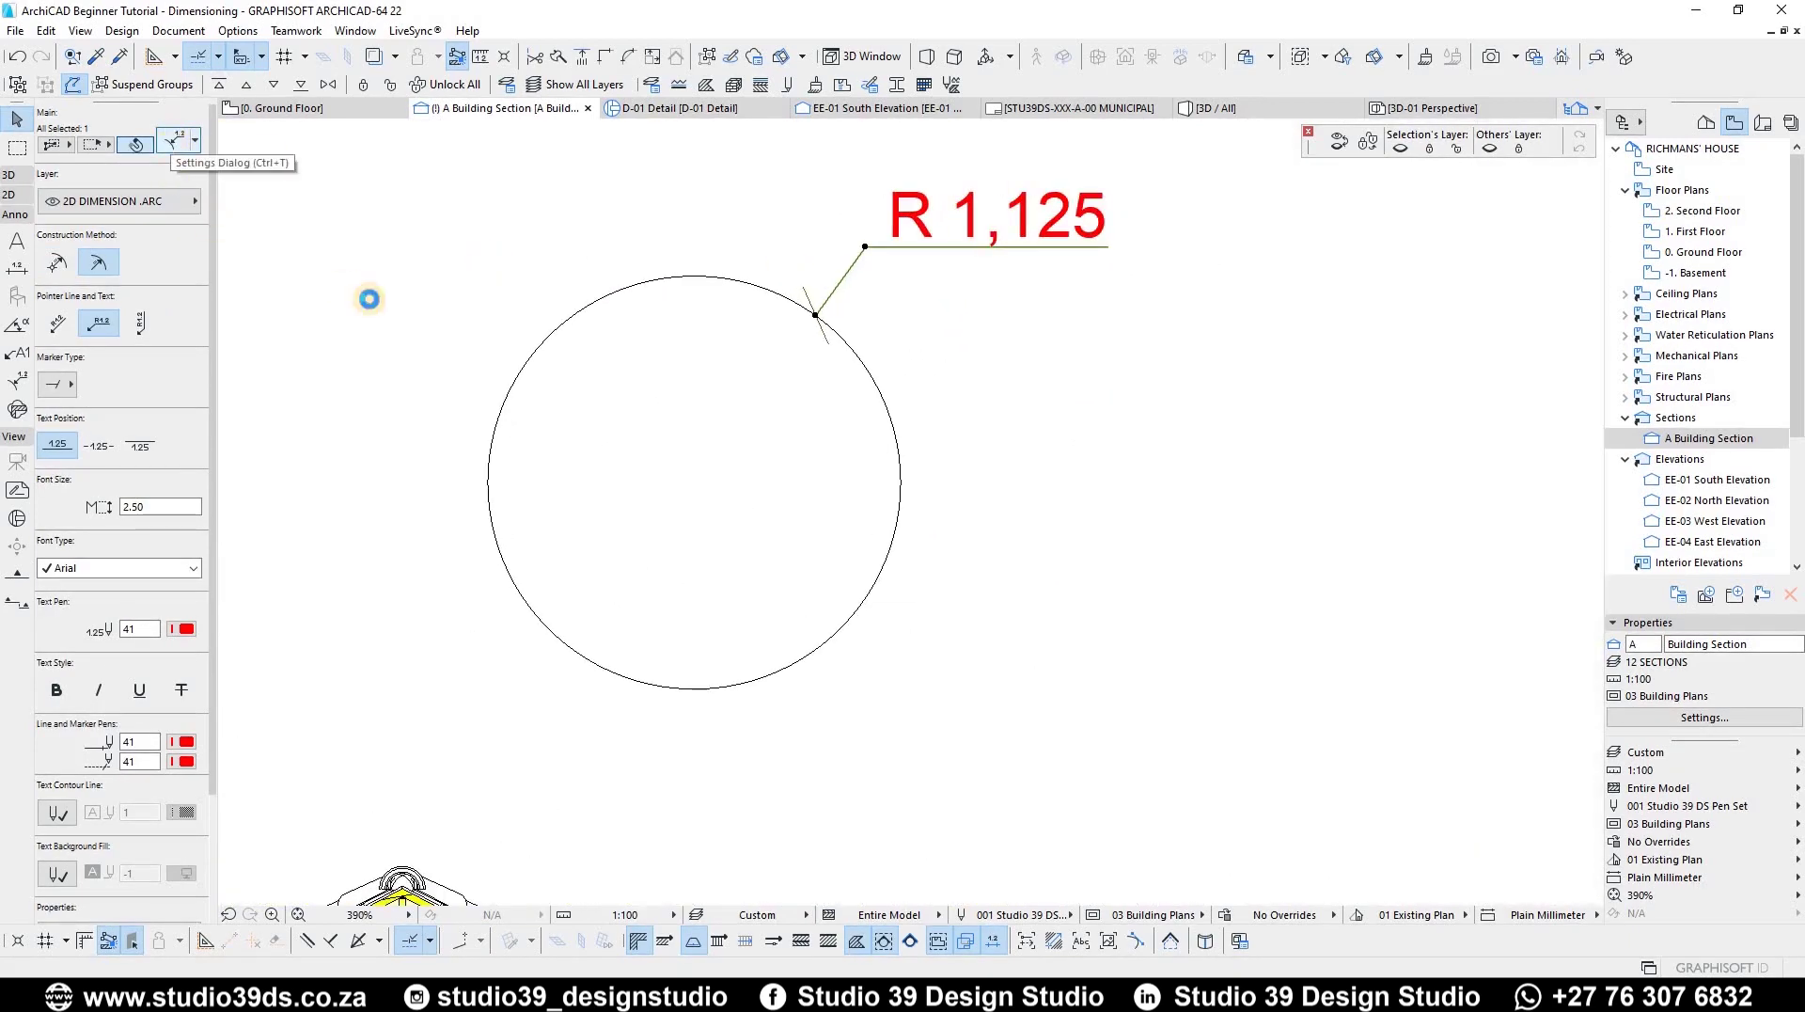
key("ctrl+t")
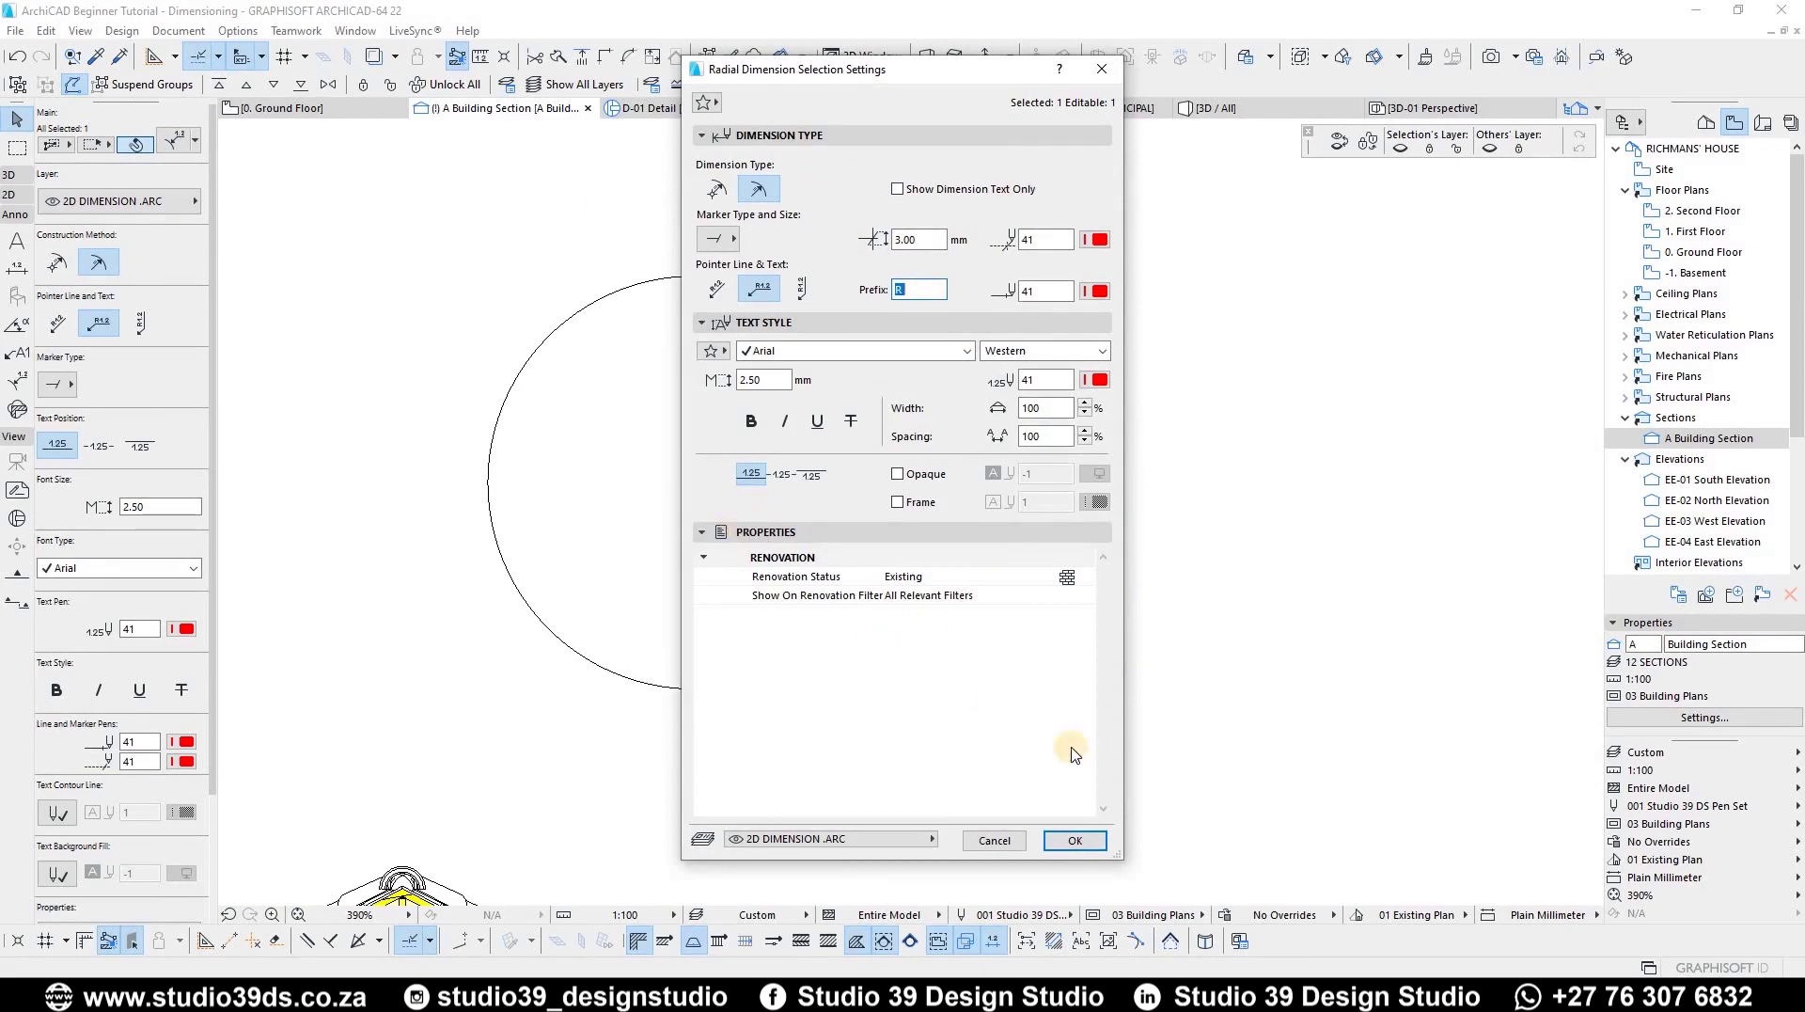
left_click(990, 841)
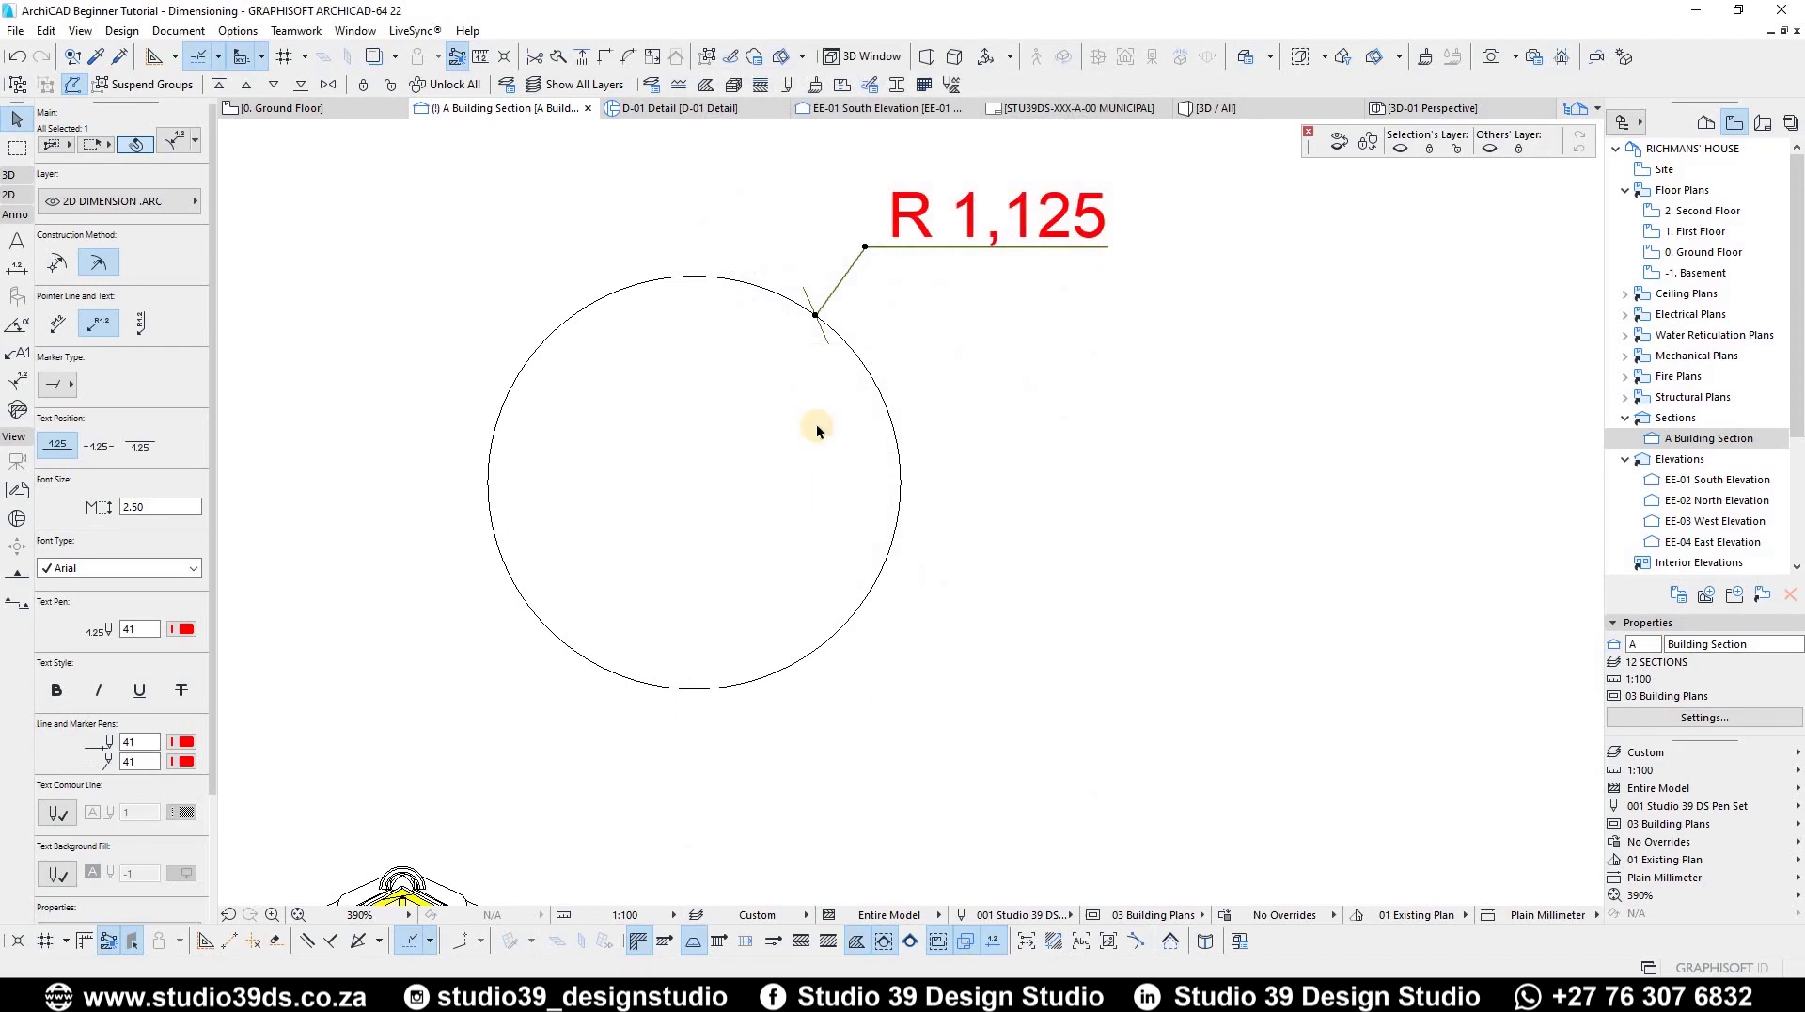
Step: Stretch the circle into an open arc running from its lowest point around the right side to the upper left
left_click(637, 688)
left_click(691, 687)
left_click(694, 687)
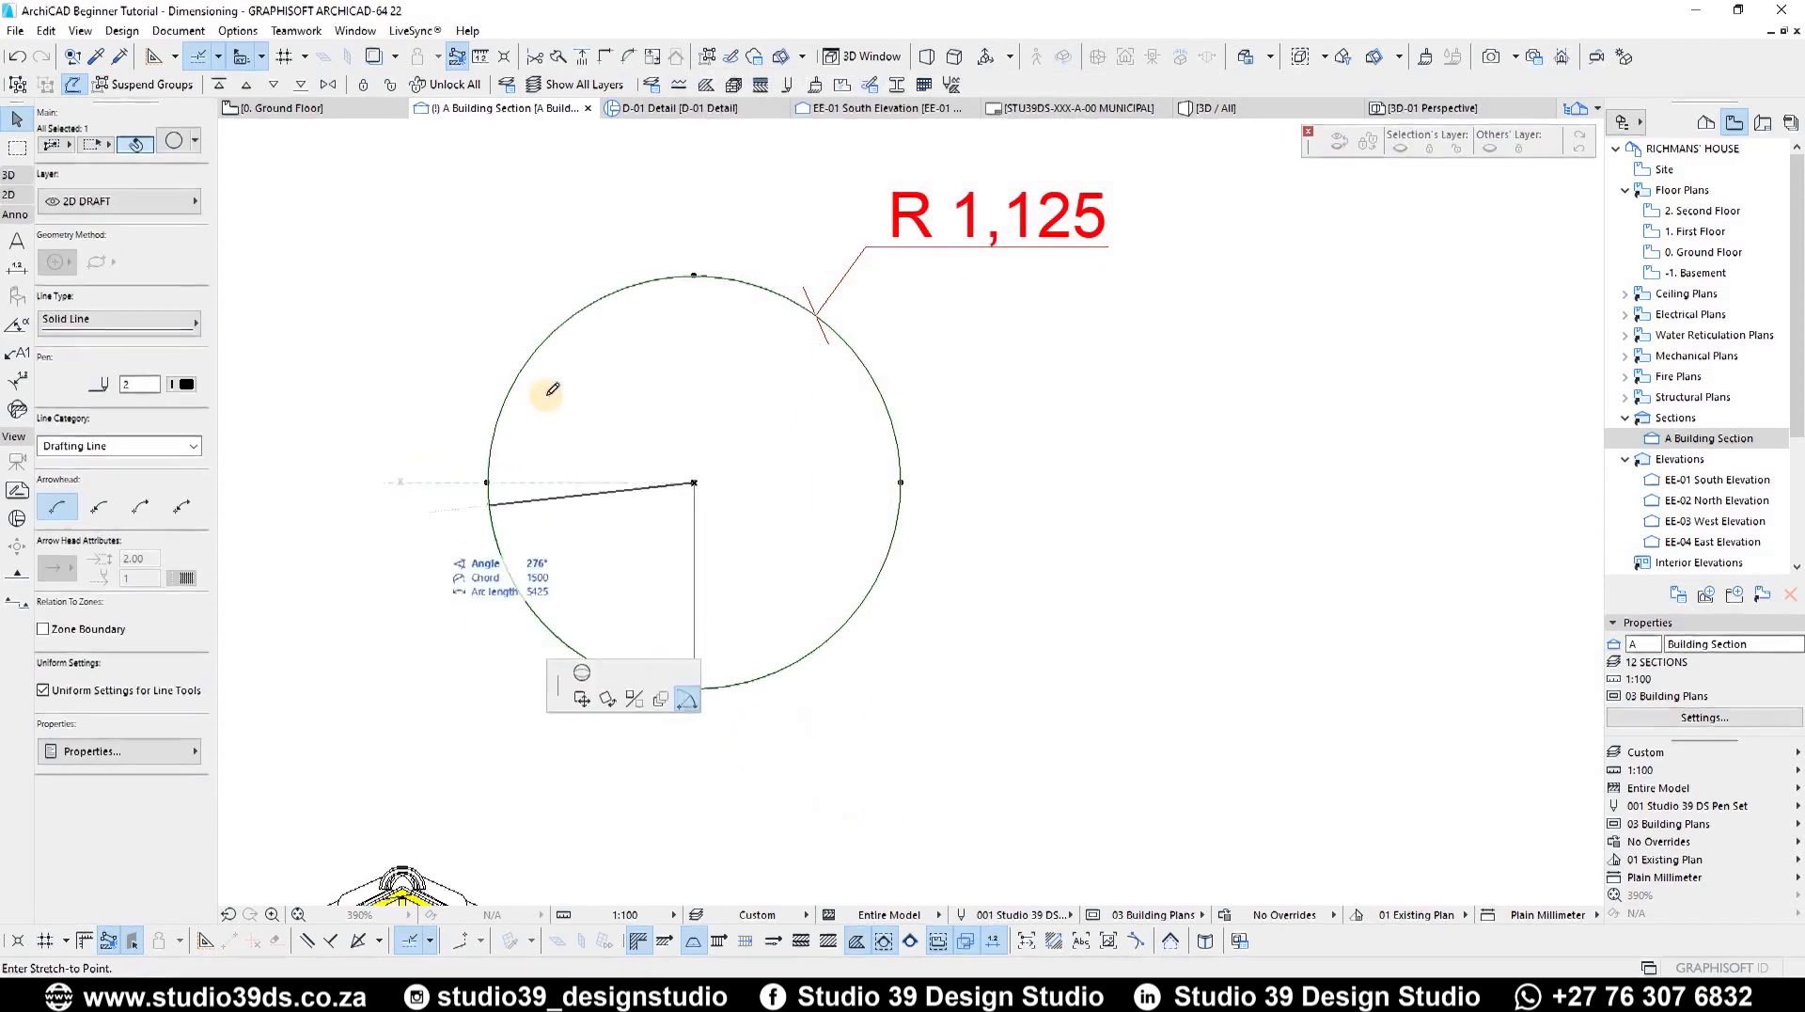
left_click(957, 453)
left_click(685, 353)
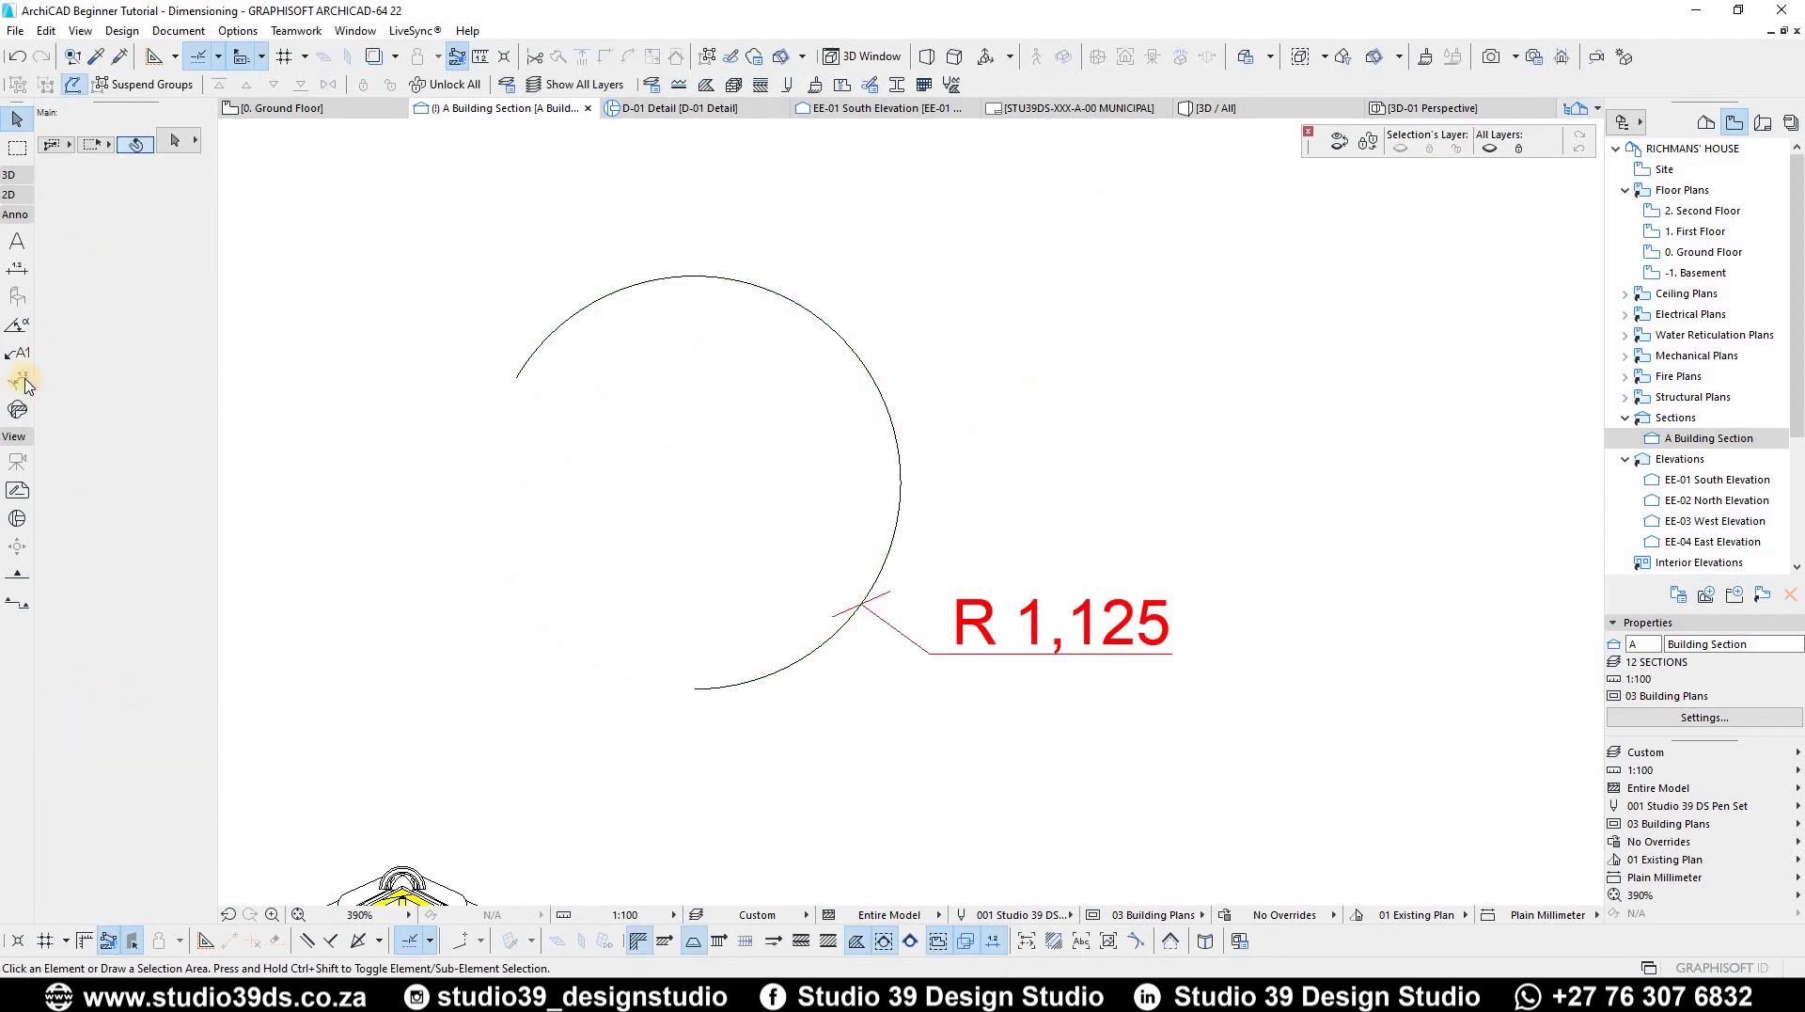
Step: Set the Dimension tool to the curved geometry method for dimensioning arc lengths
left_click(17, 269)
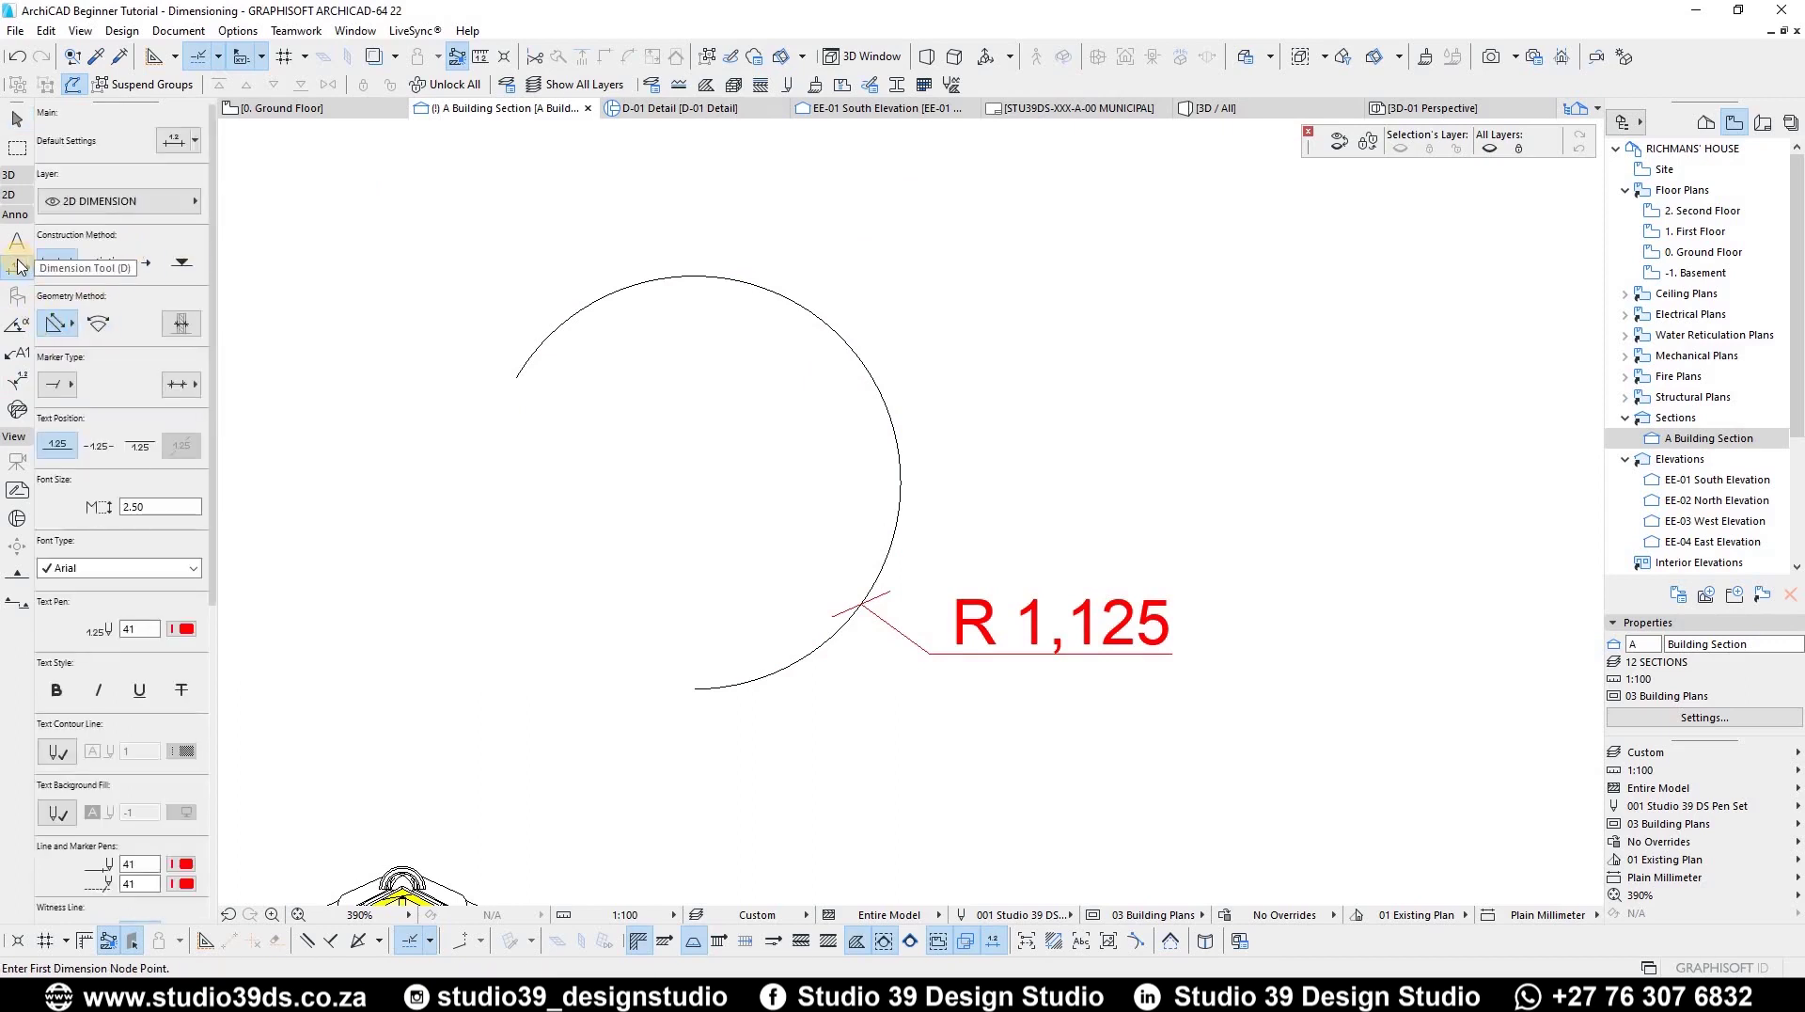
left_click(99, 331)
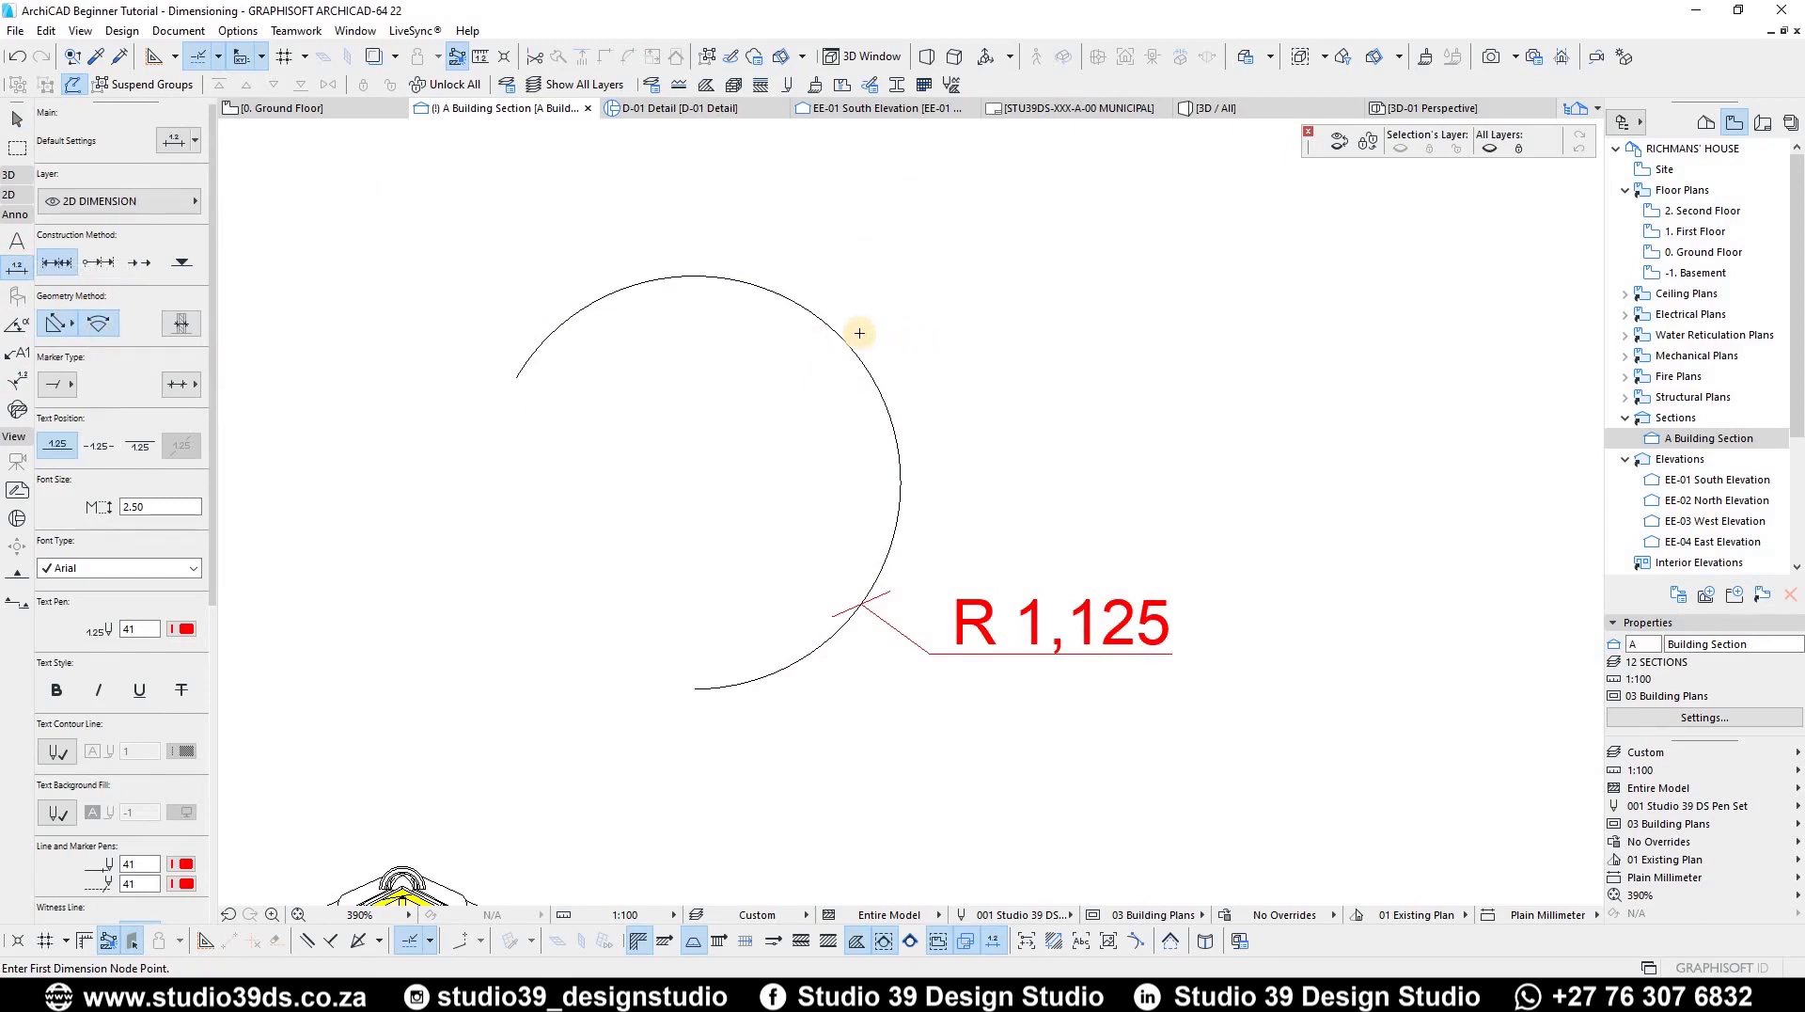
left_click(838, 328)
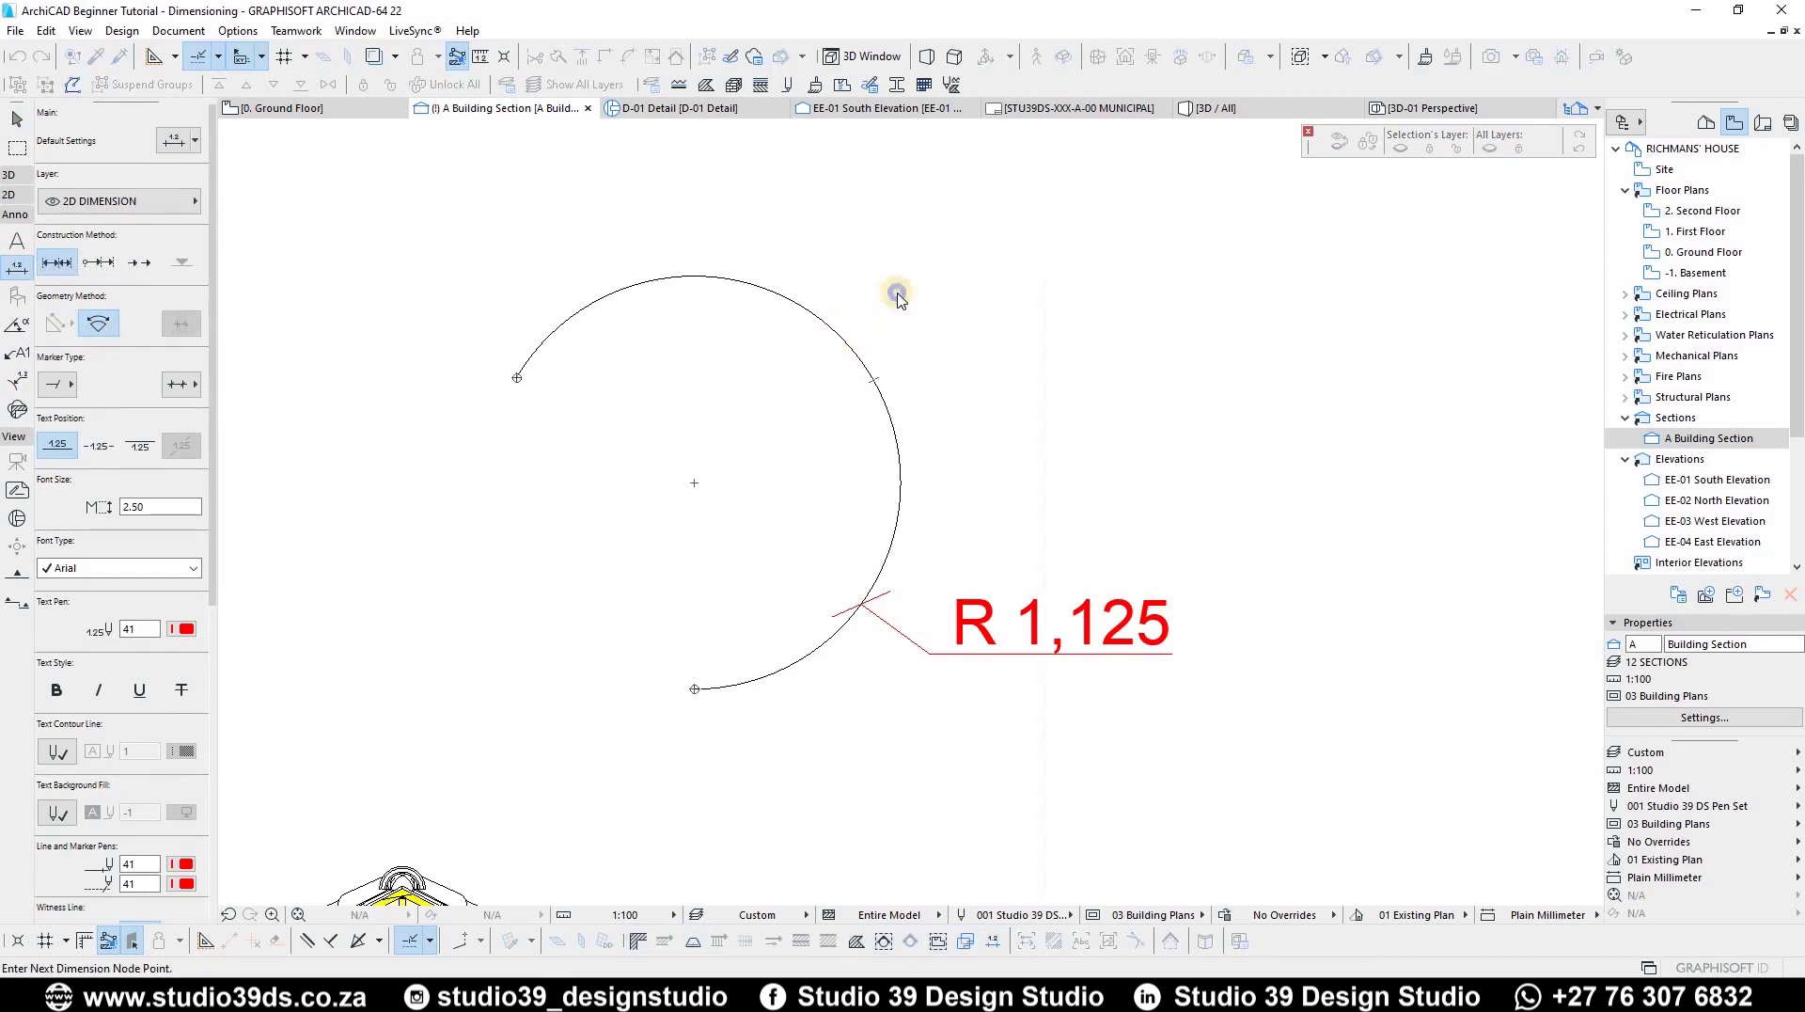
right_click(950, 403)
left_click(951, 416)
left_click(943, 439)
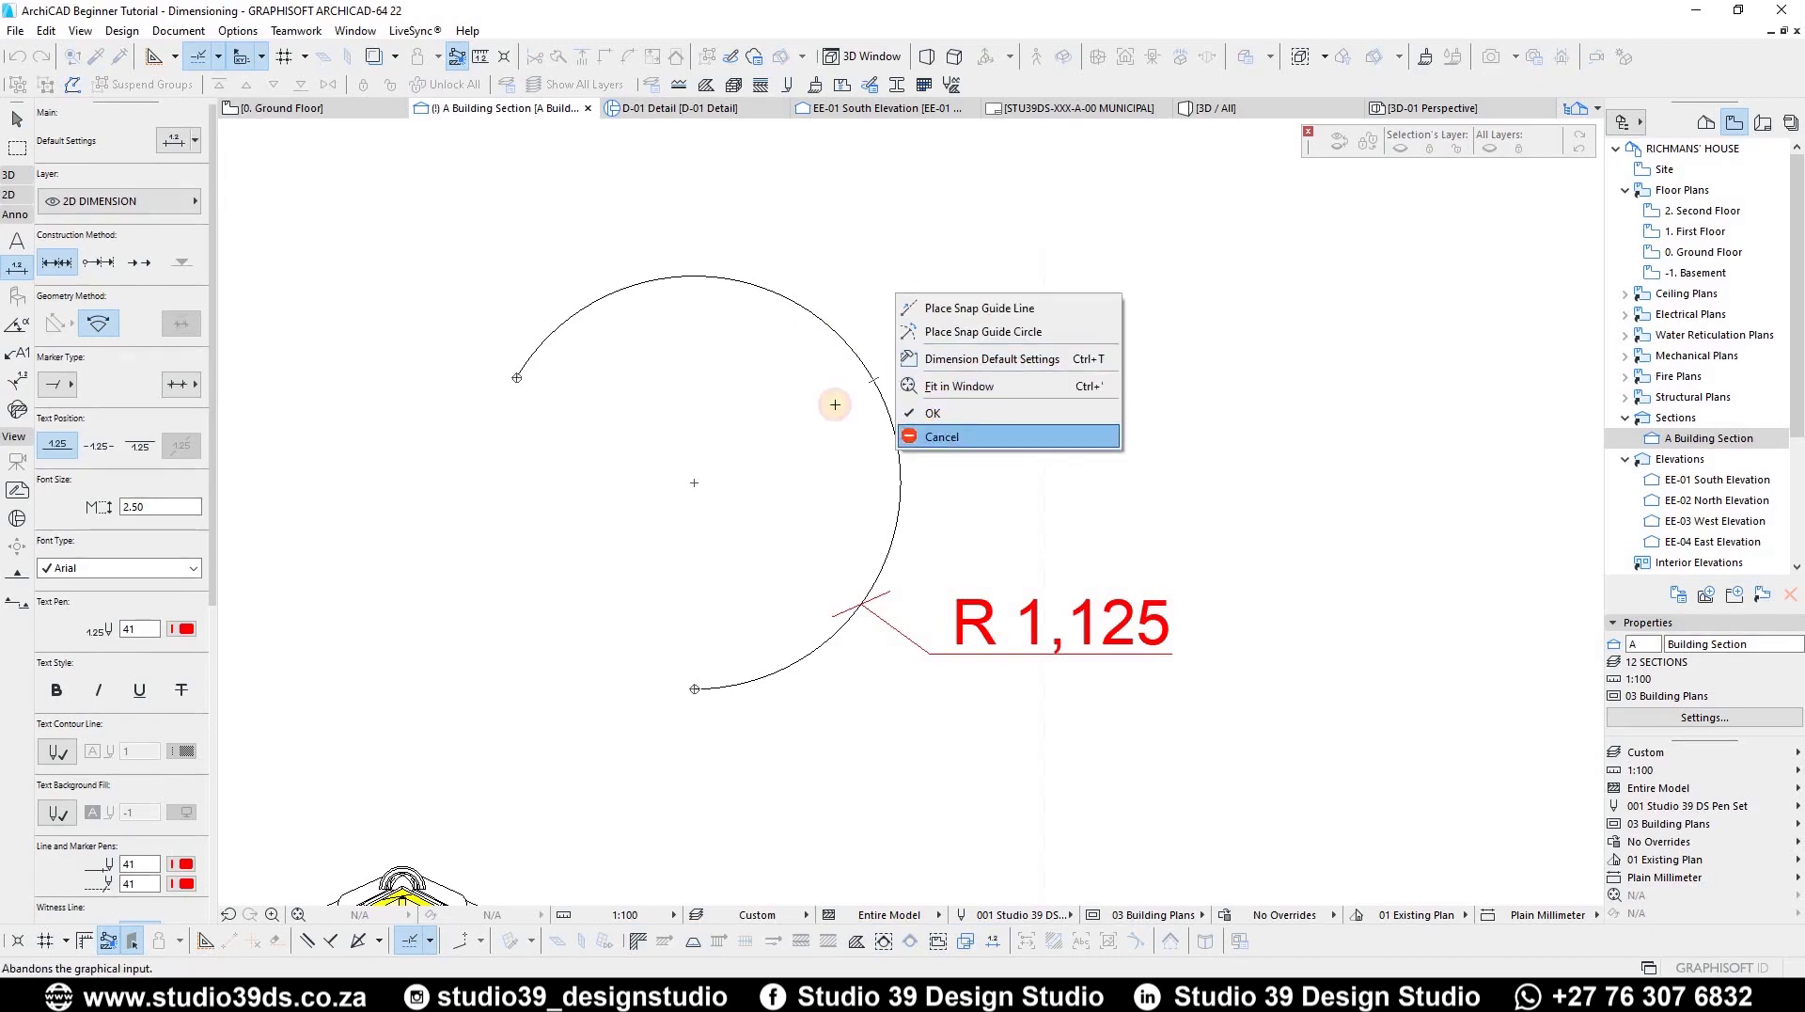
Step: Dimension the full length of the open arc with a curved dimension line placed just outside it
left_click(655, 278)
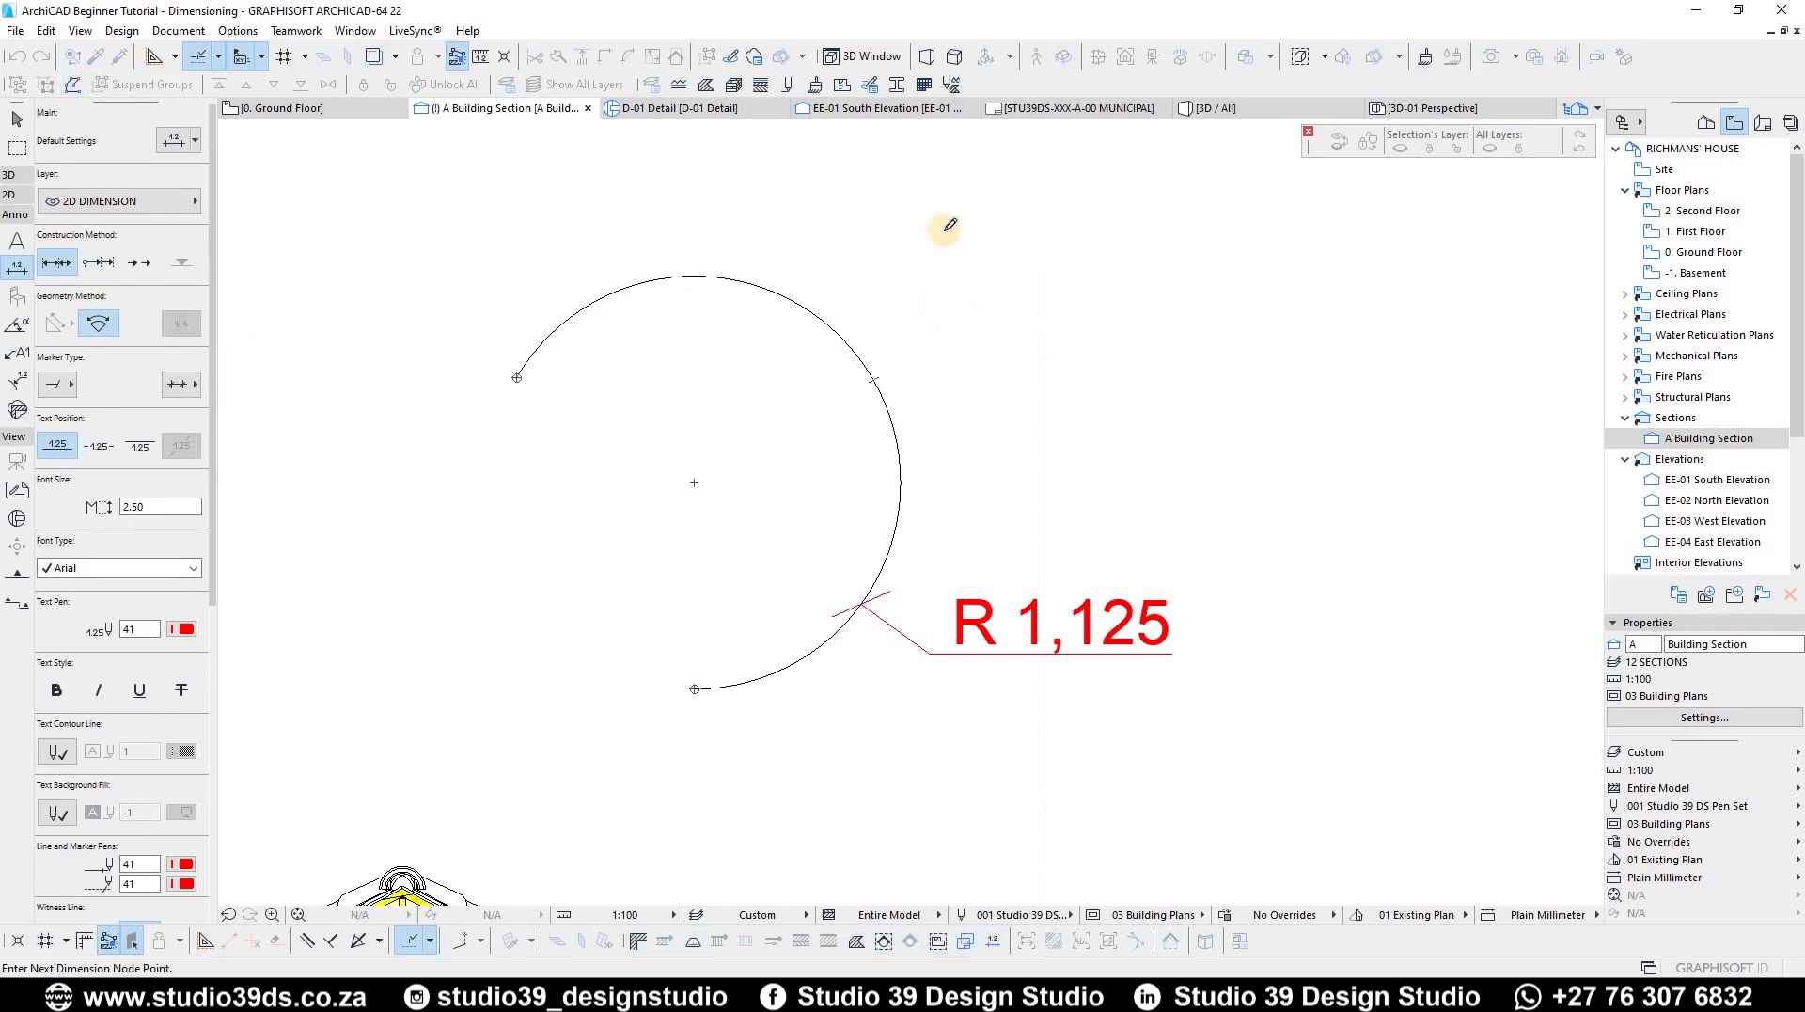
right_click(928, 301)
left_click(1088, 422)
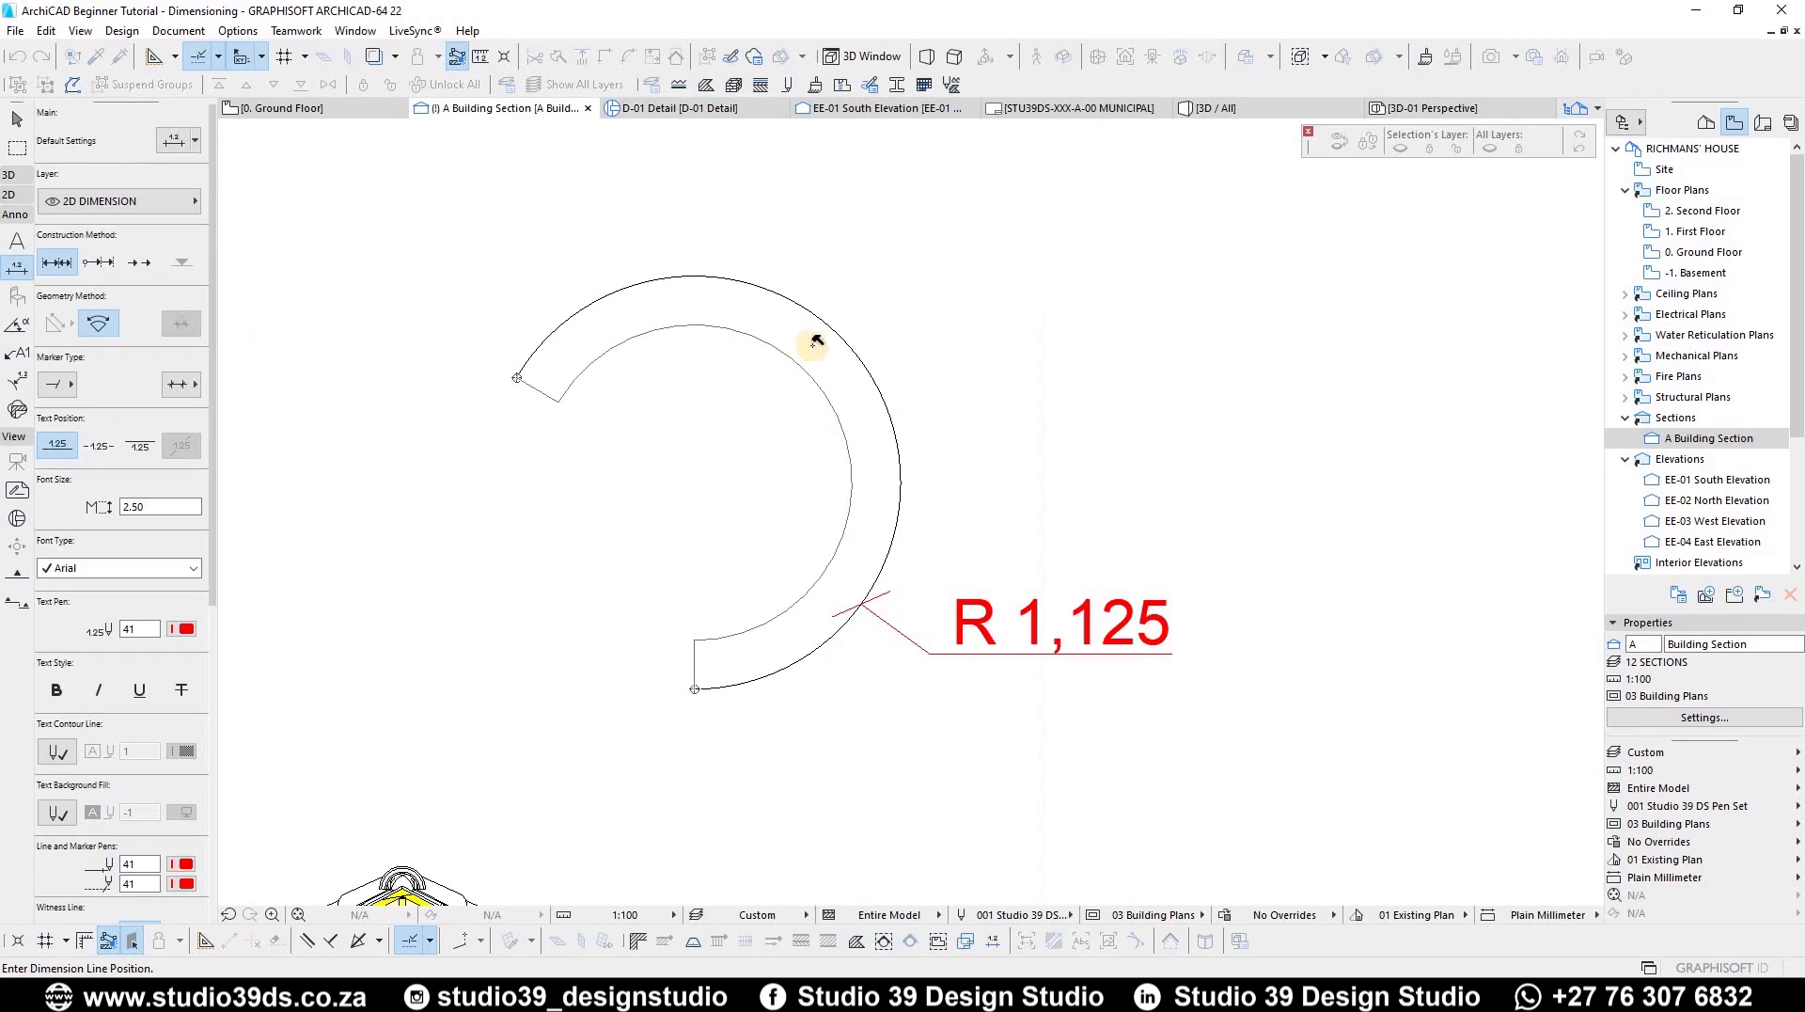
left_click(894, 298)
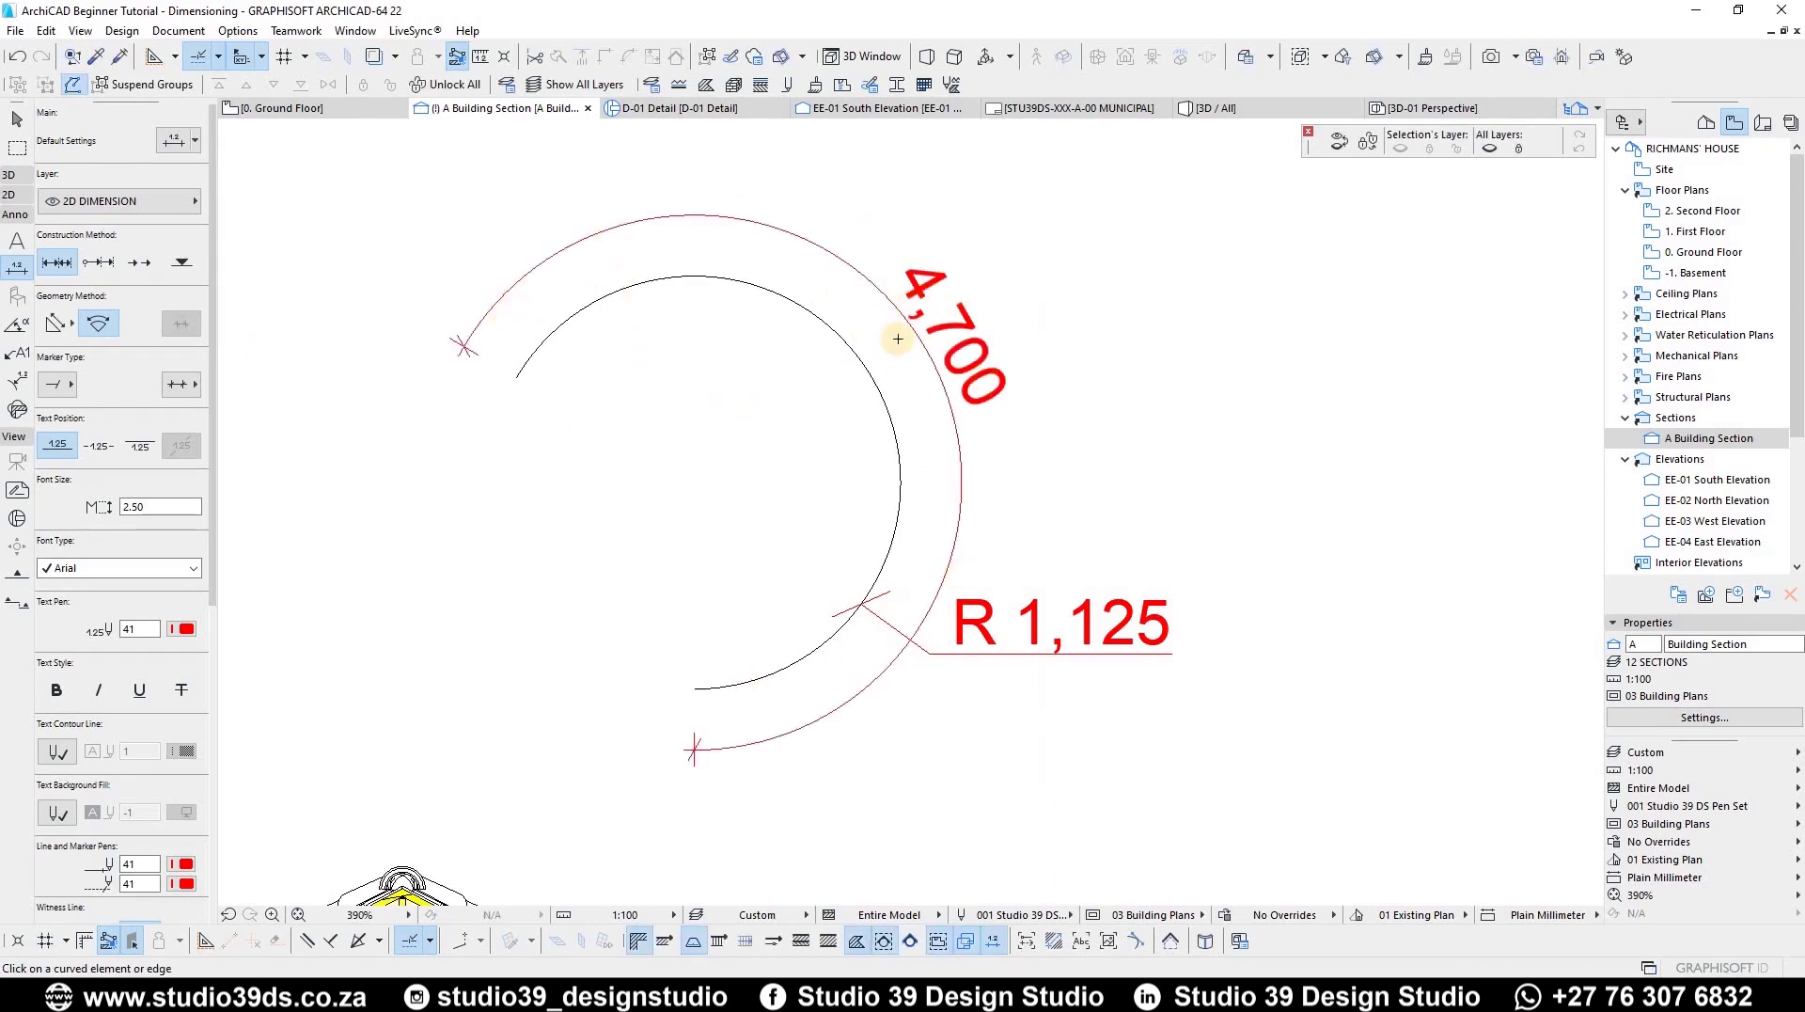
Step: Delete the open arc together with its radial and arc-length dimensions
left_click_drag(1120, 750, 515, 356, "shift")
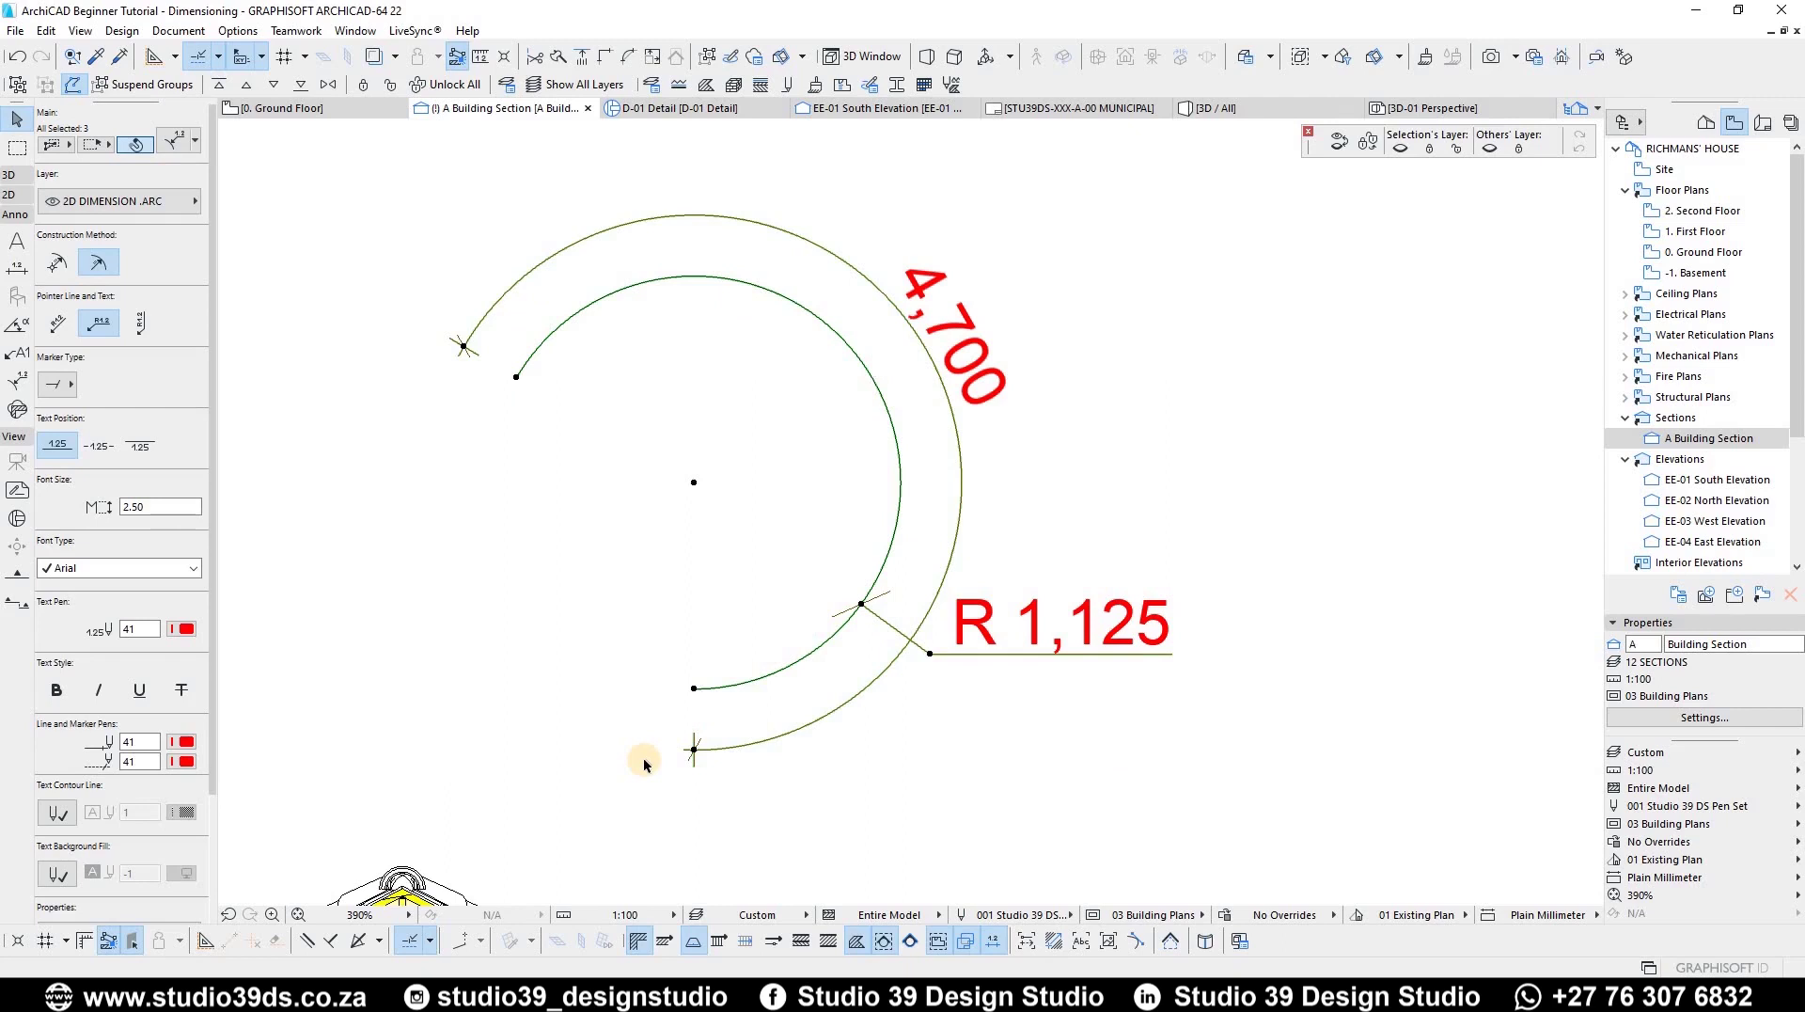
key("Delete")
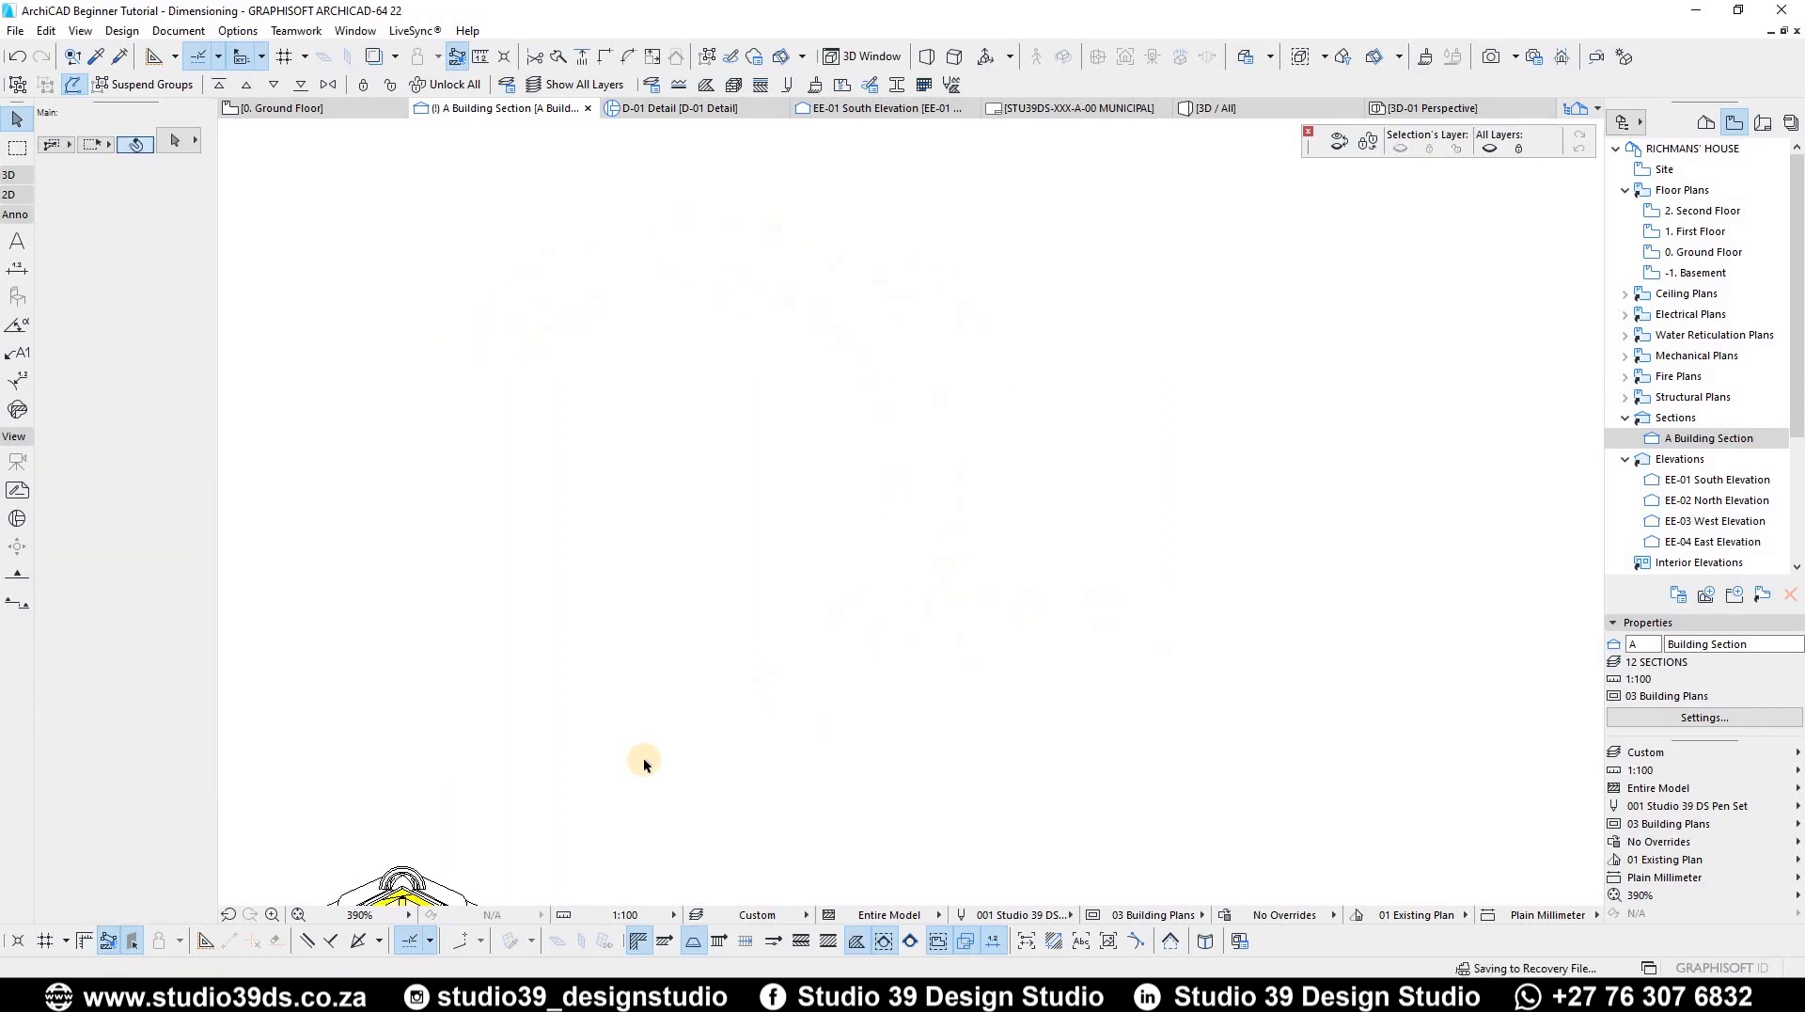
scroll(639, 527, "down", 5)
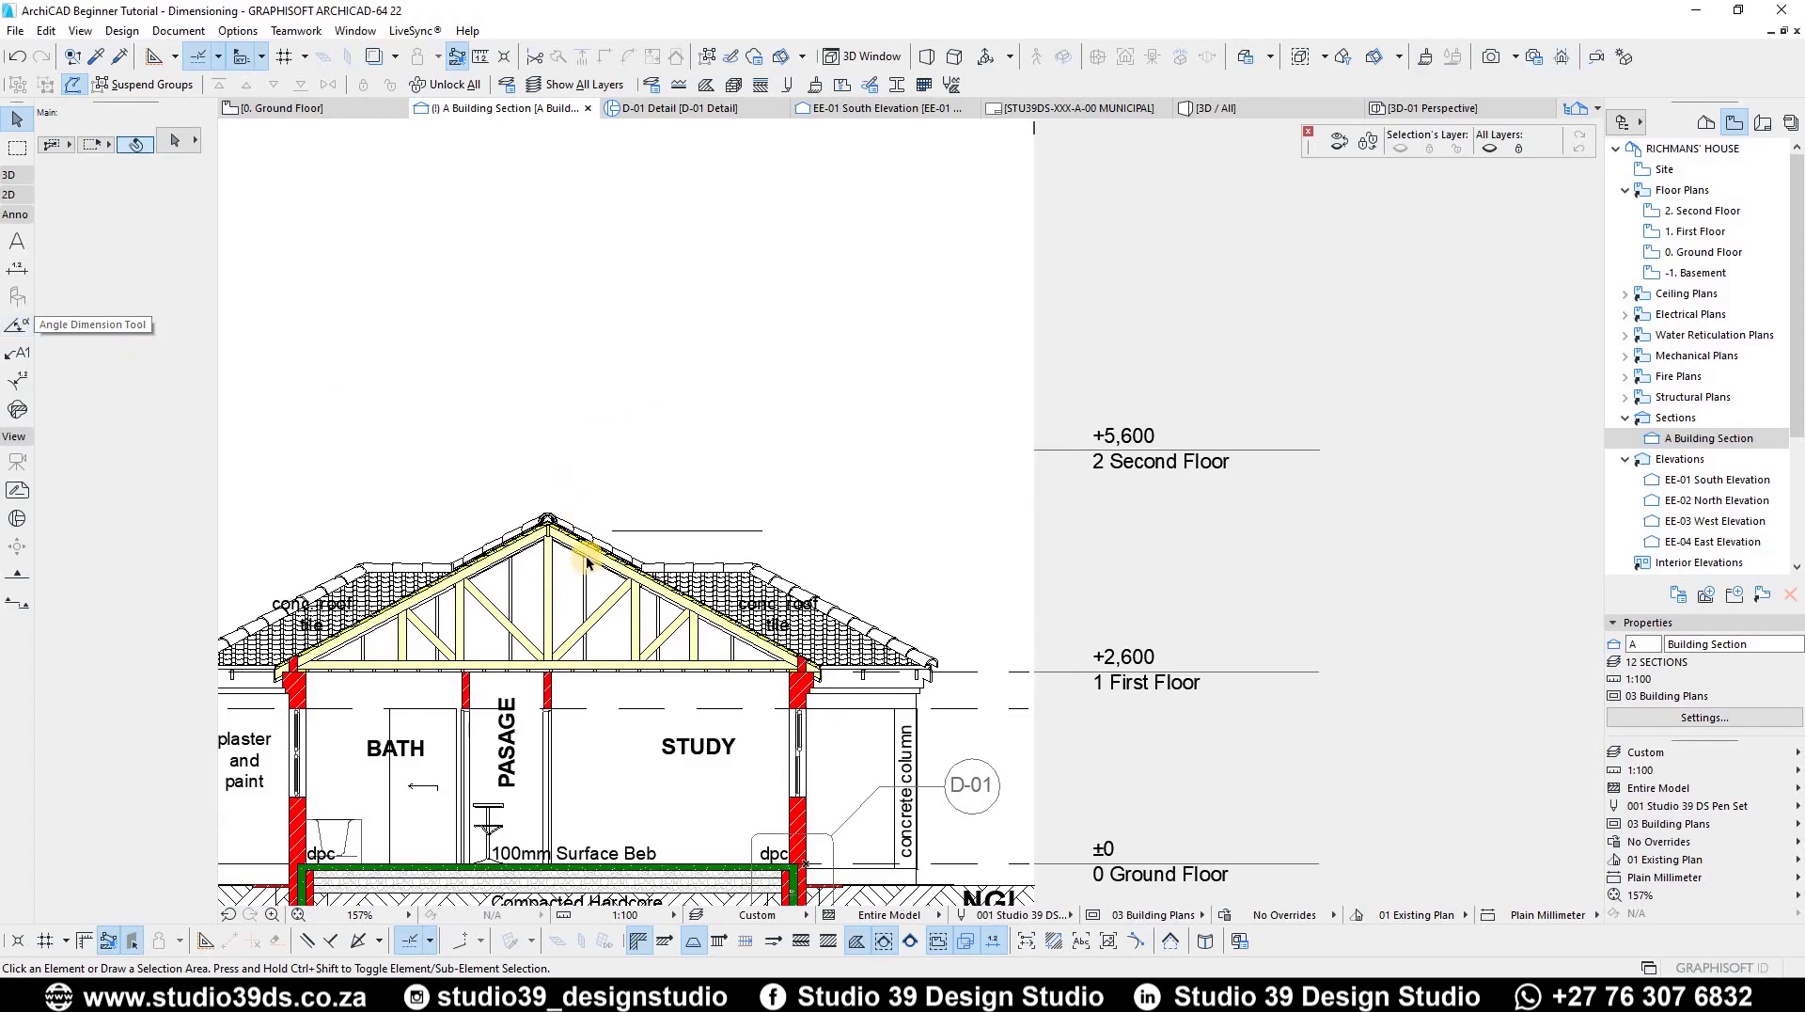
scroll(705, 484, "up", 5)
left_click(726, 491)
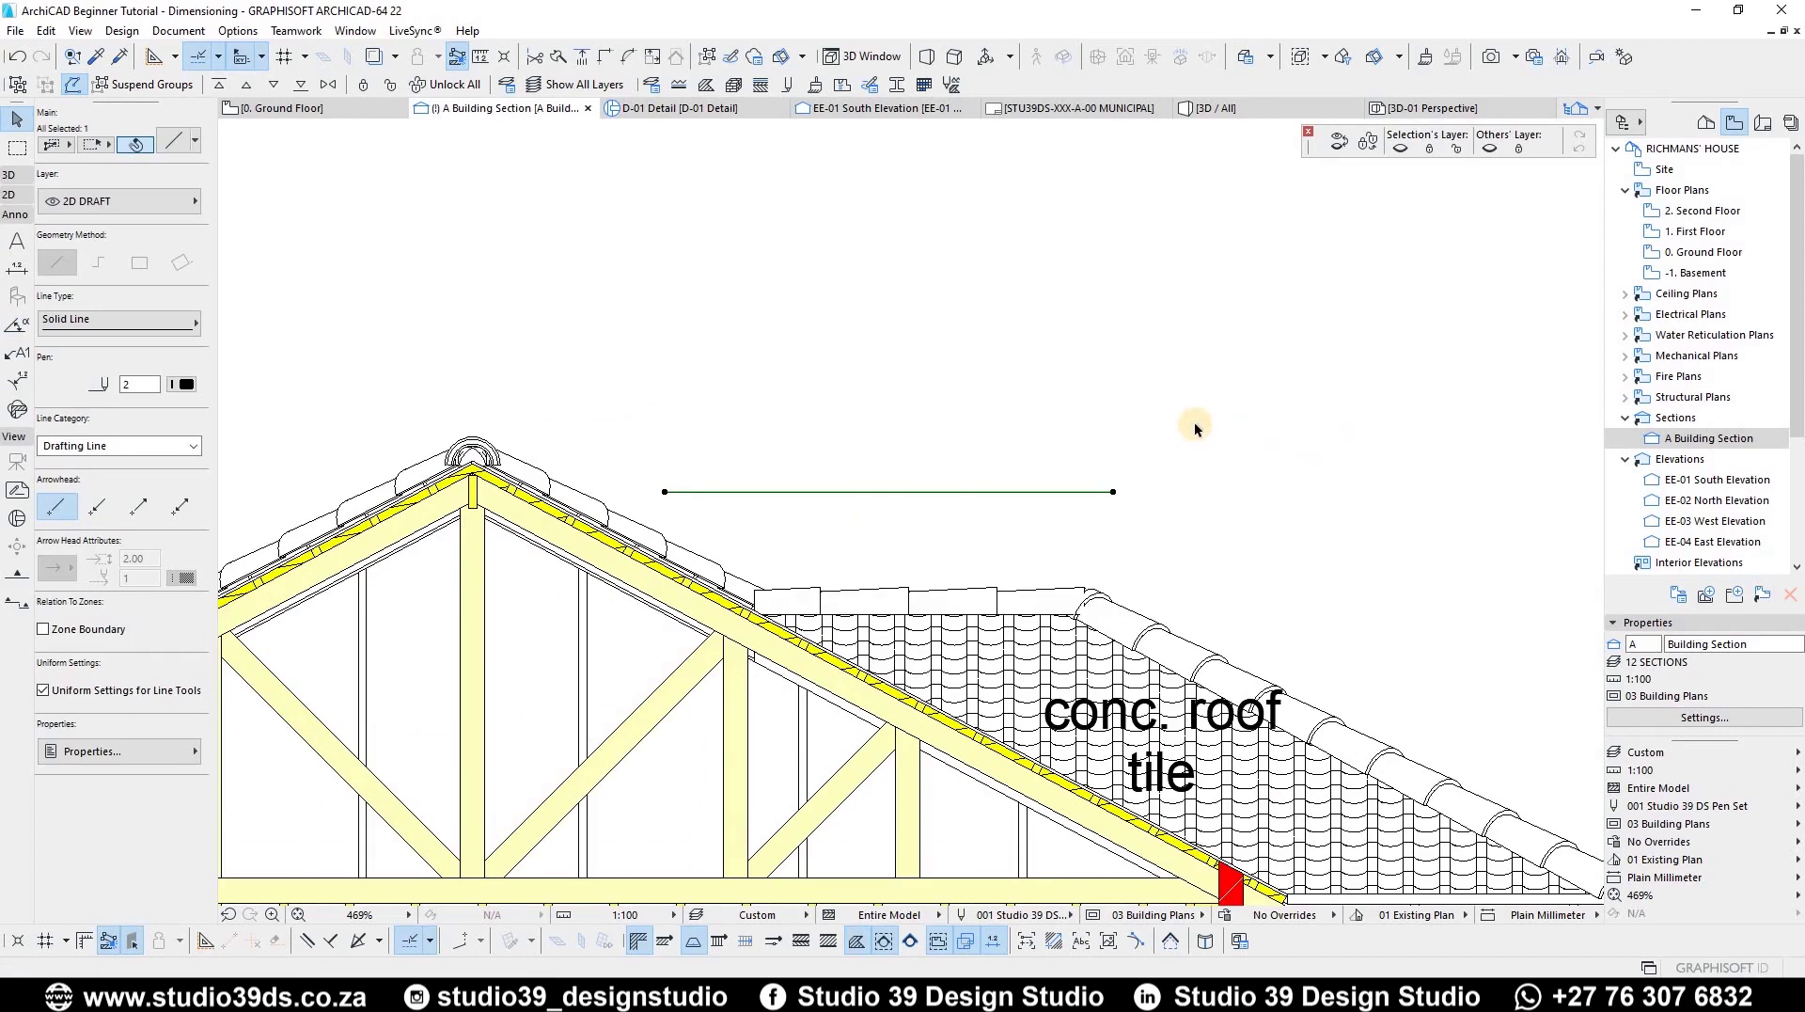
scroll(1309, 423, "down", 1)
scroll(1148, 362, "down", 1)
key("Escape")
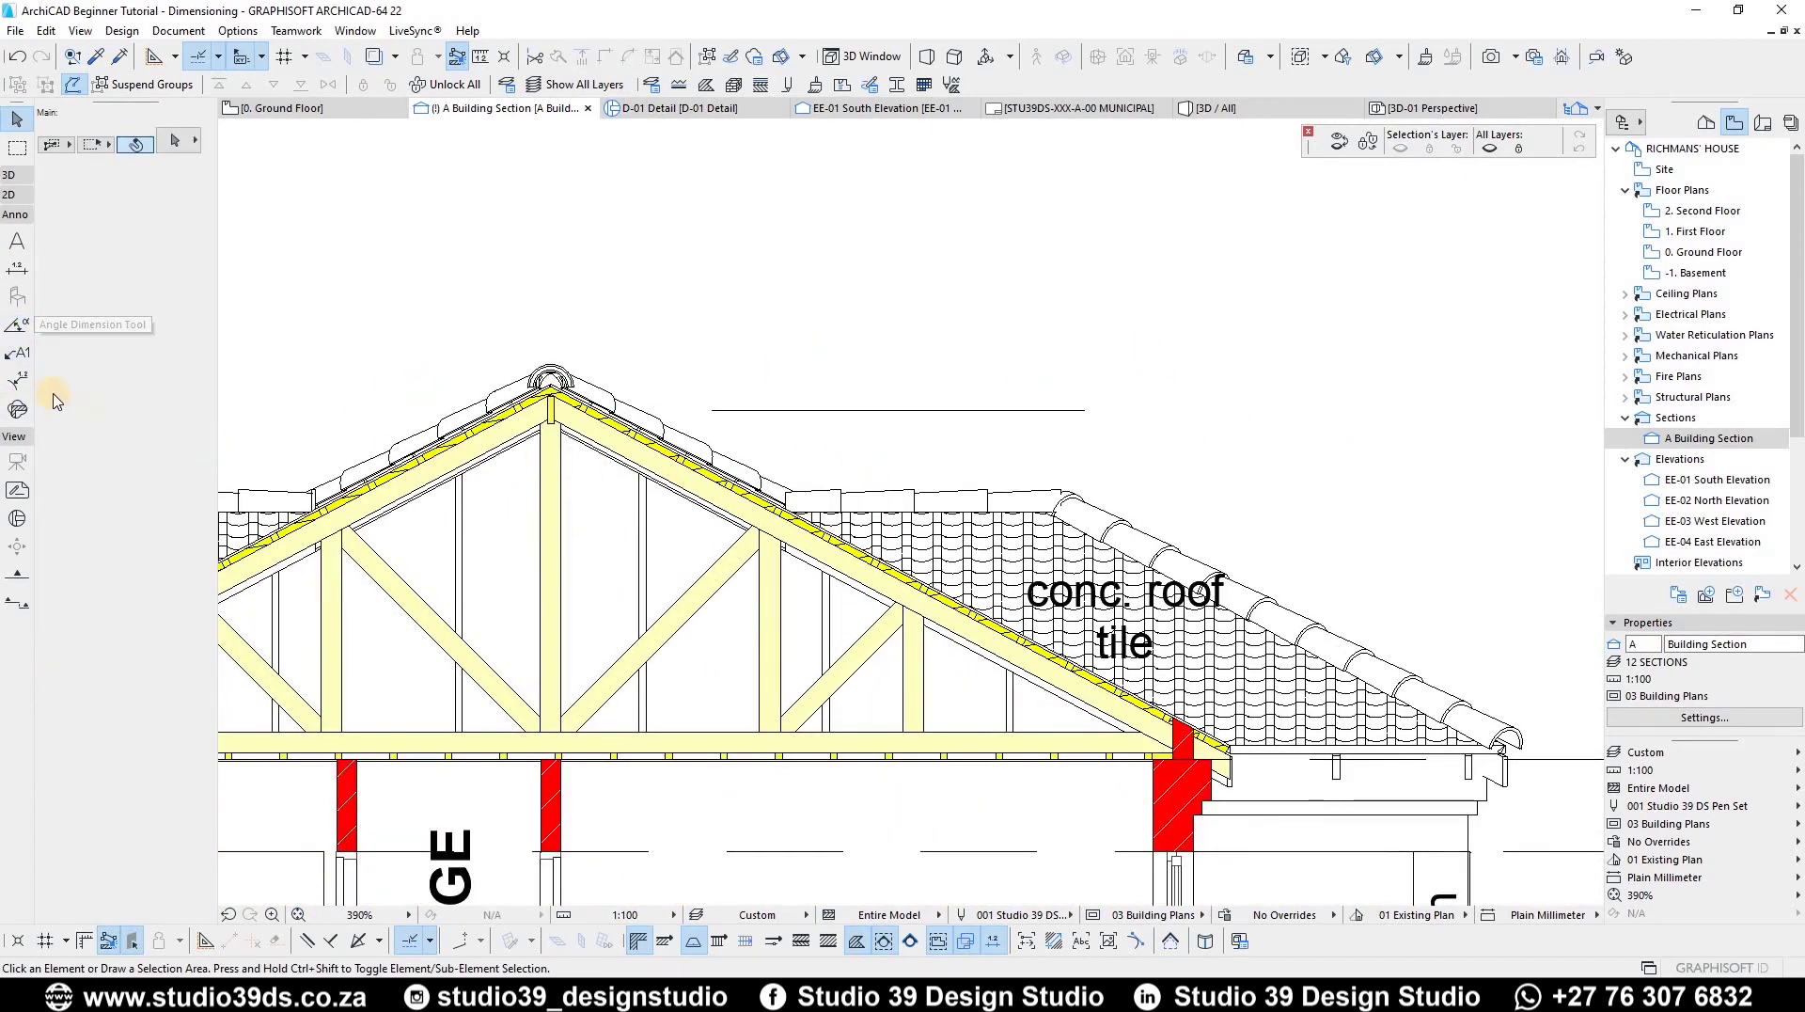
Step: Place an Angle Dimension between the horizontal line beside the ridge and the right-hand roof slope, with its arc between the two edges
scroll(747, 480, "up", 8)
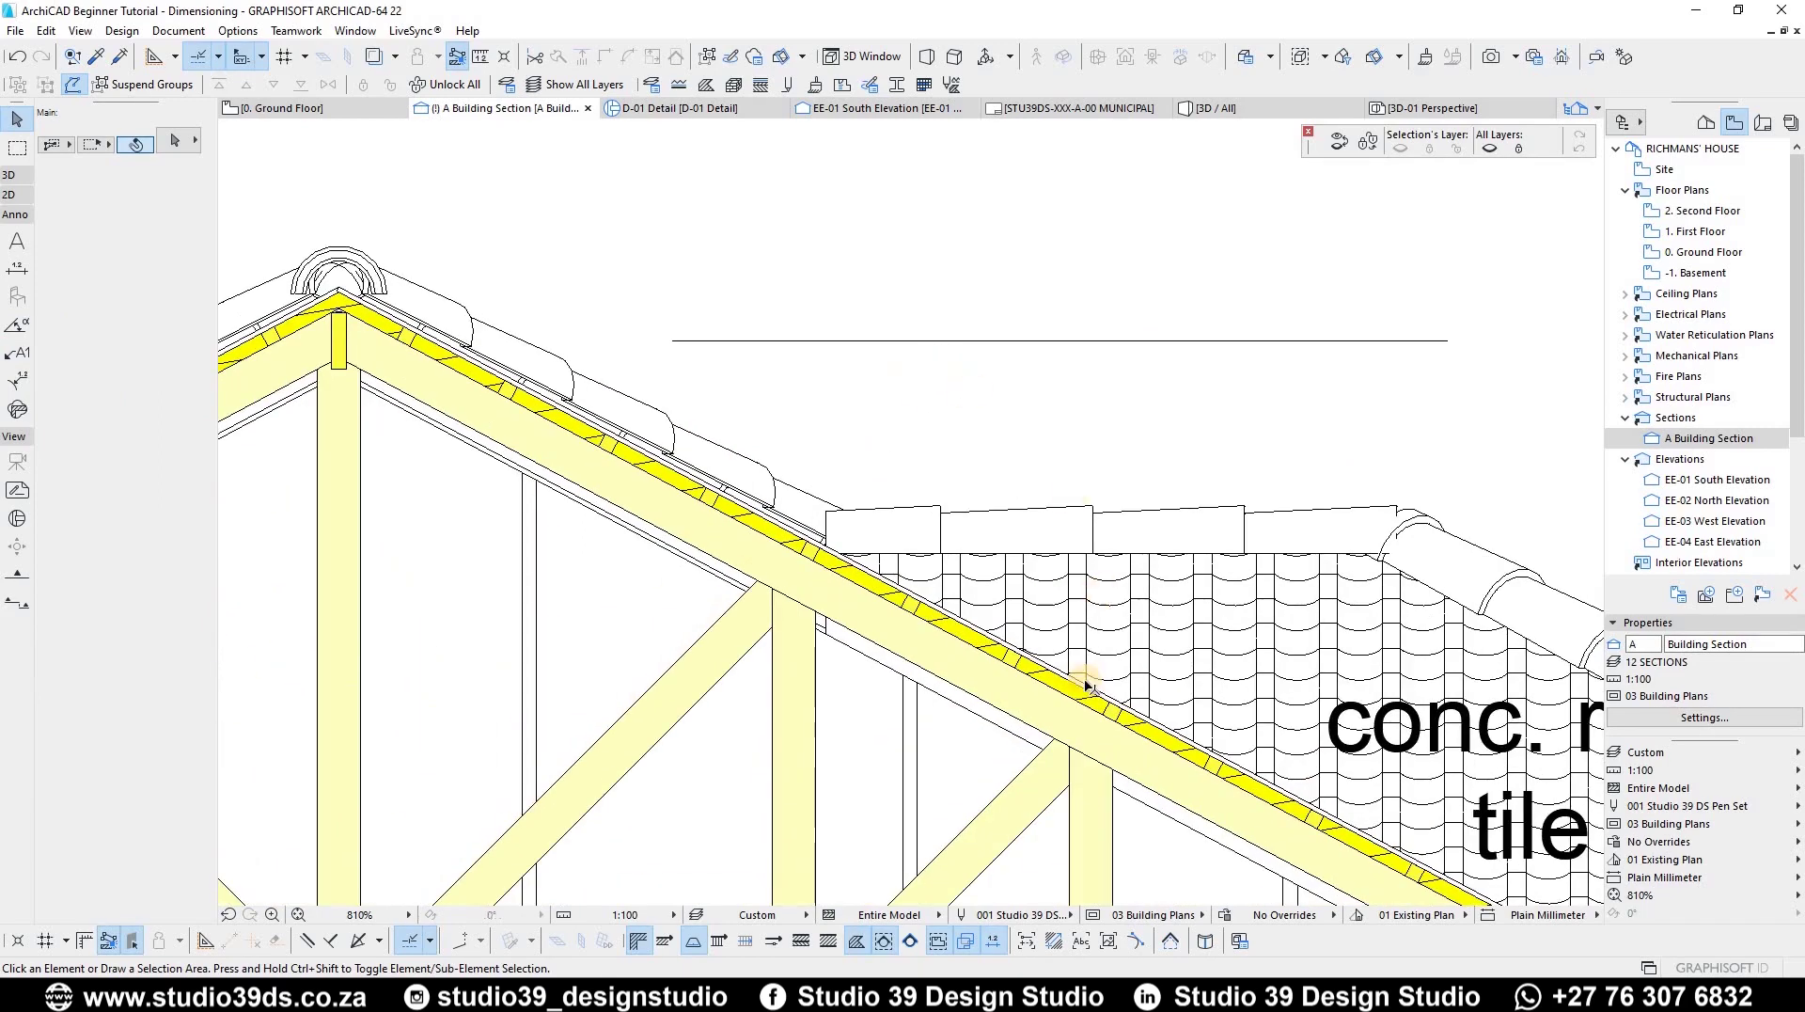
left_click(17, 325)
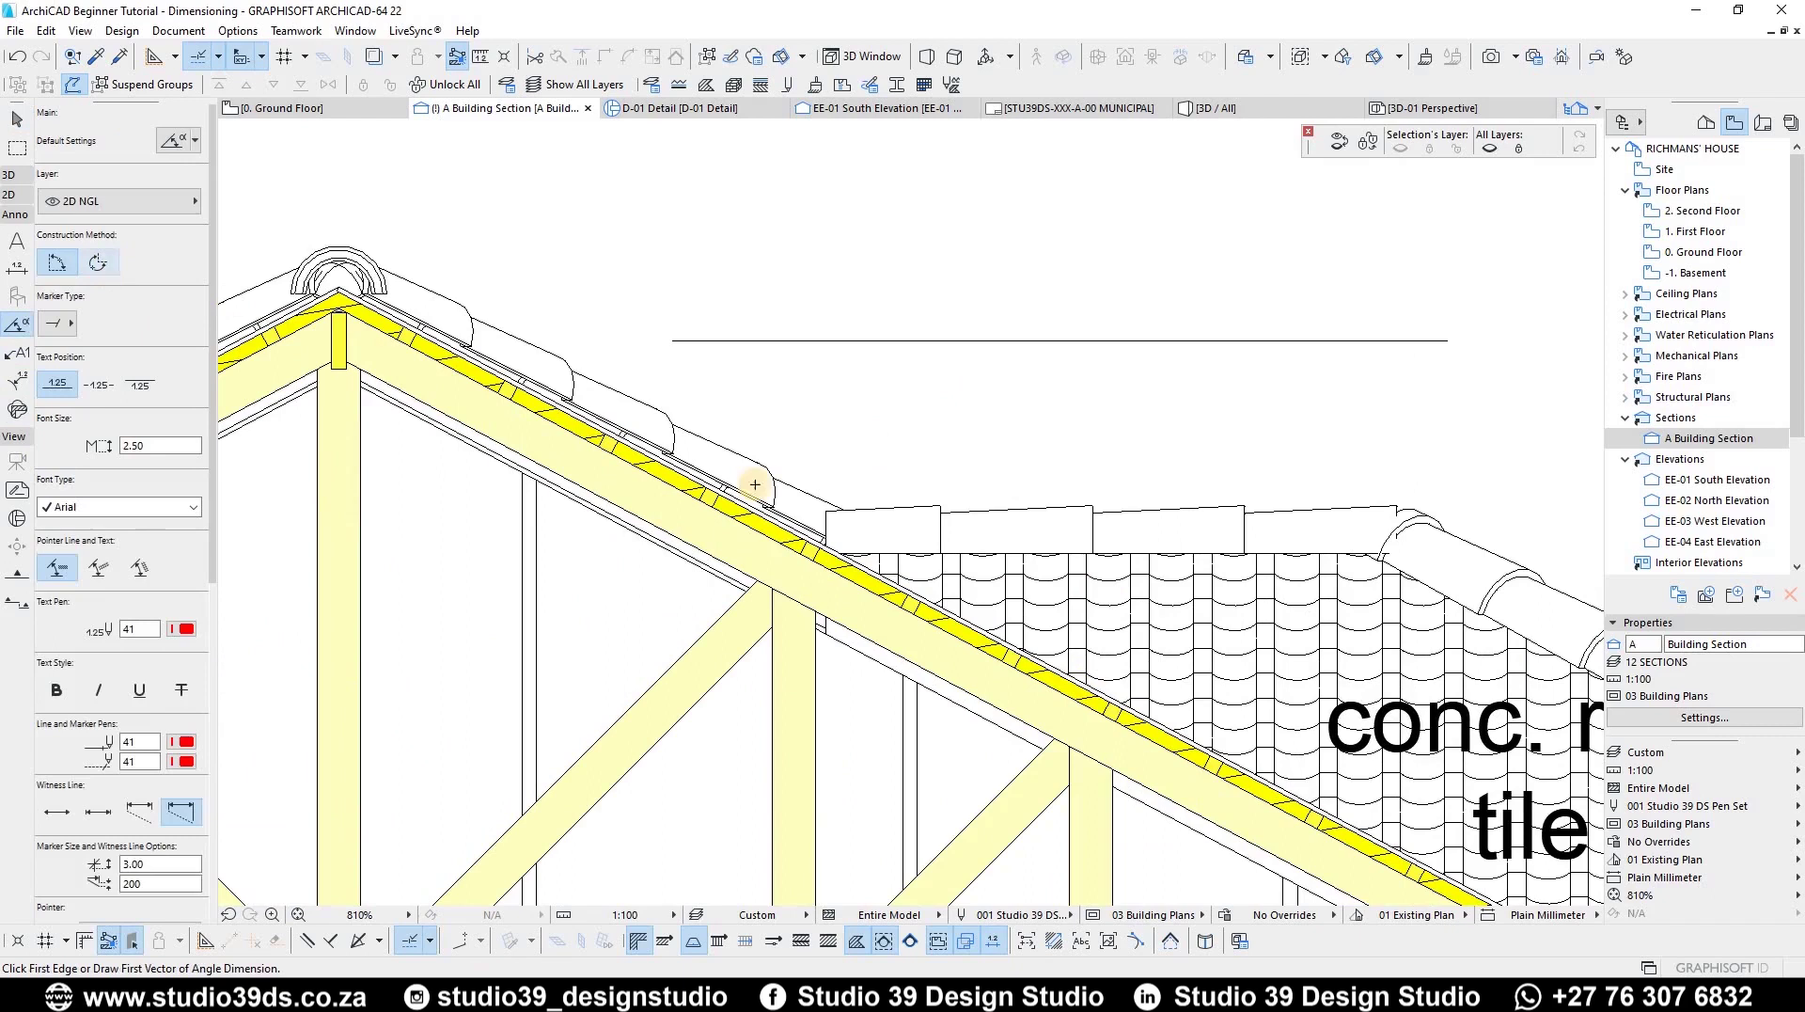
scroll(931, 623, "up", 1)
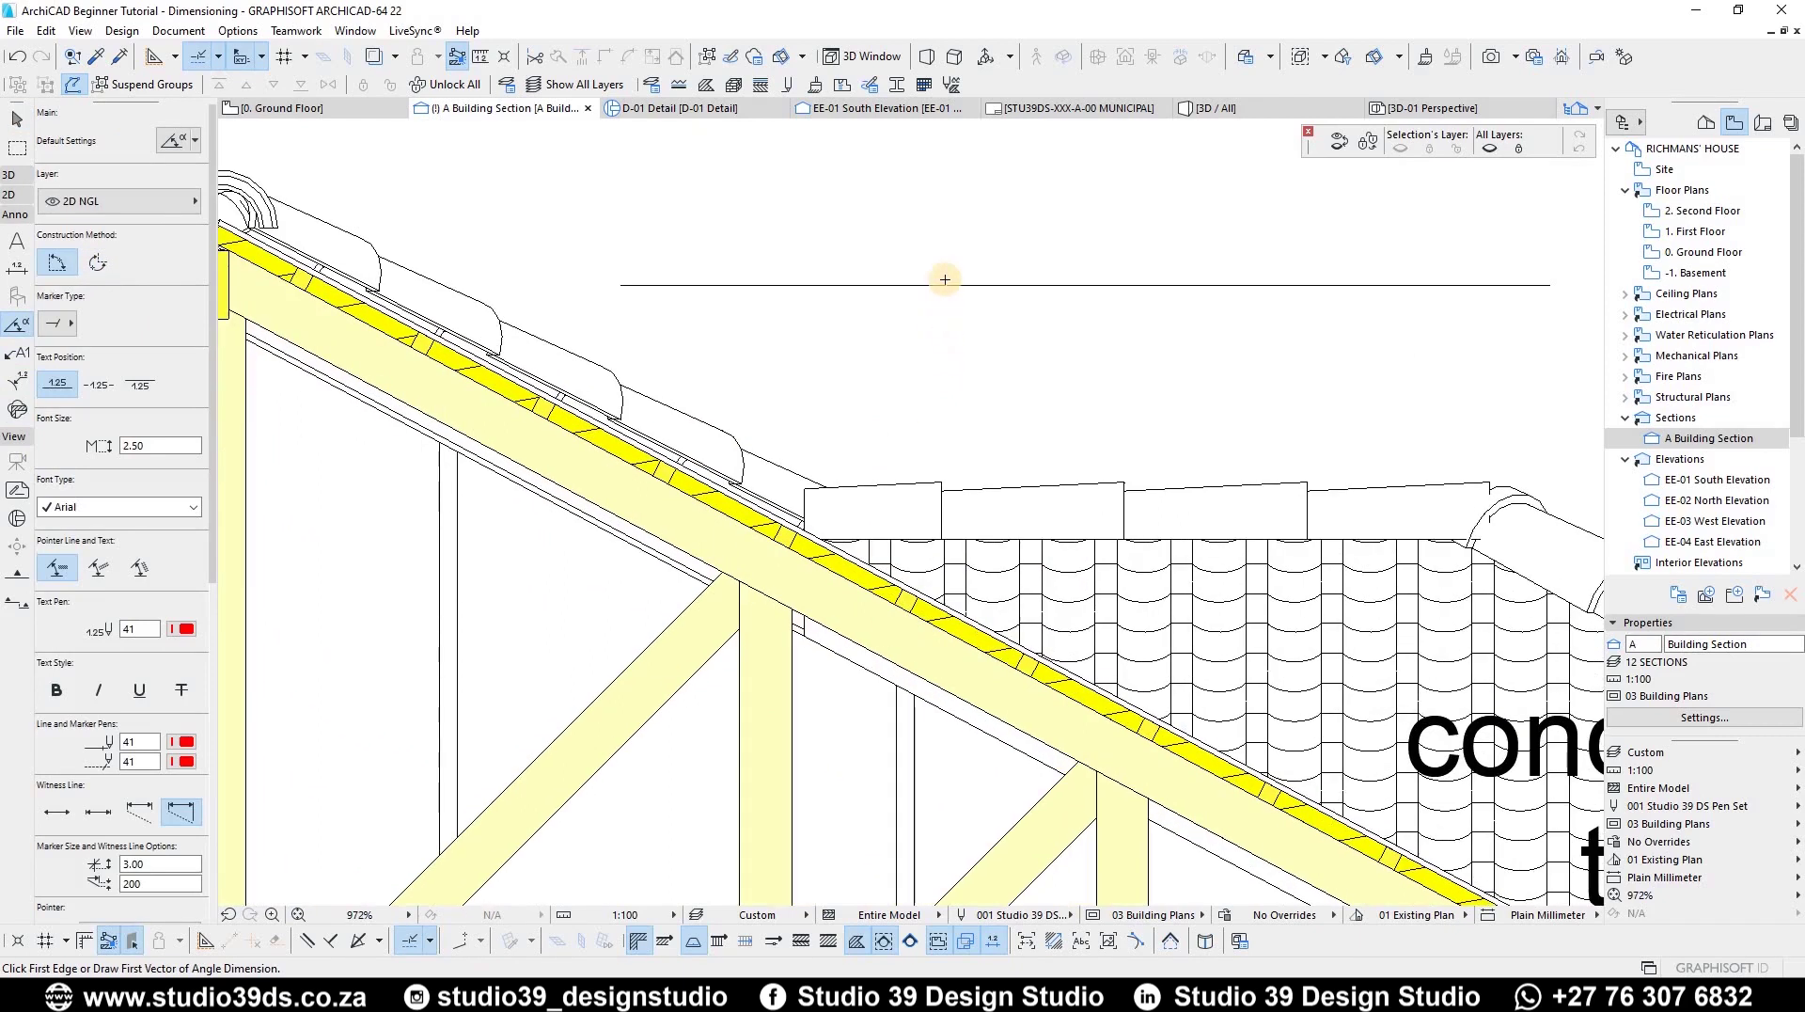
left_click(648, 287)
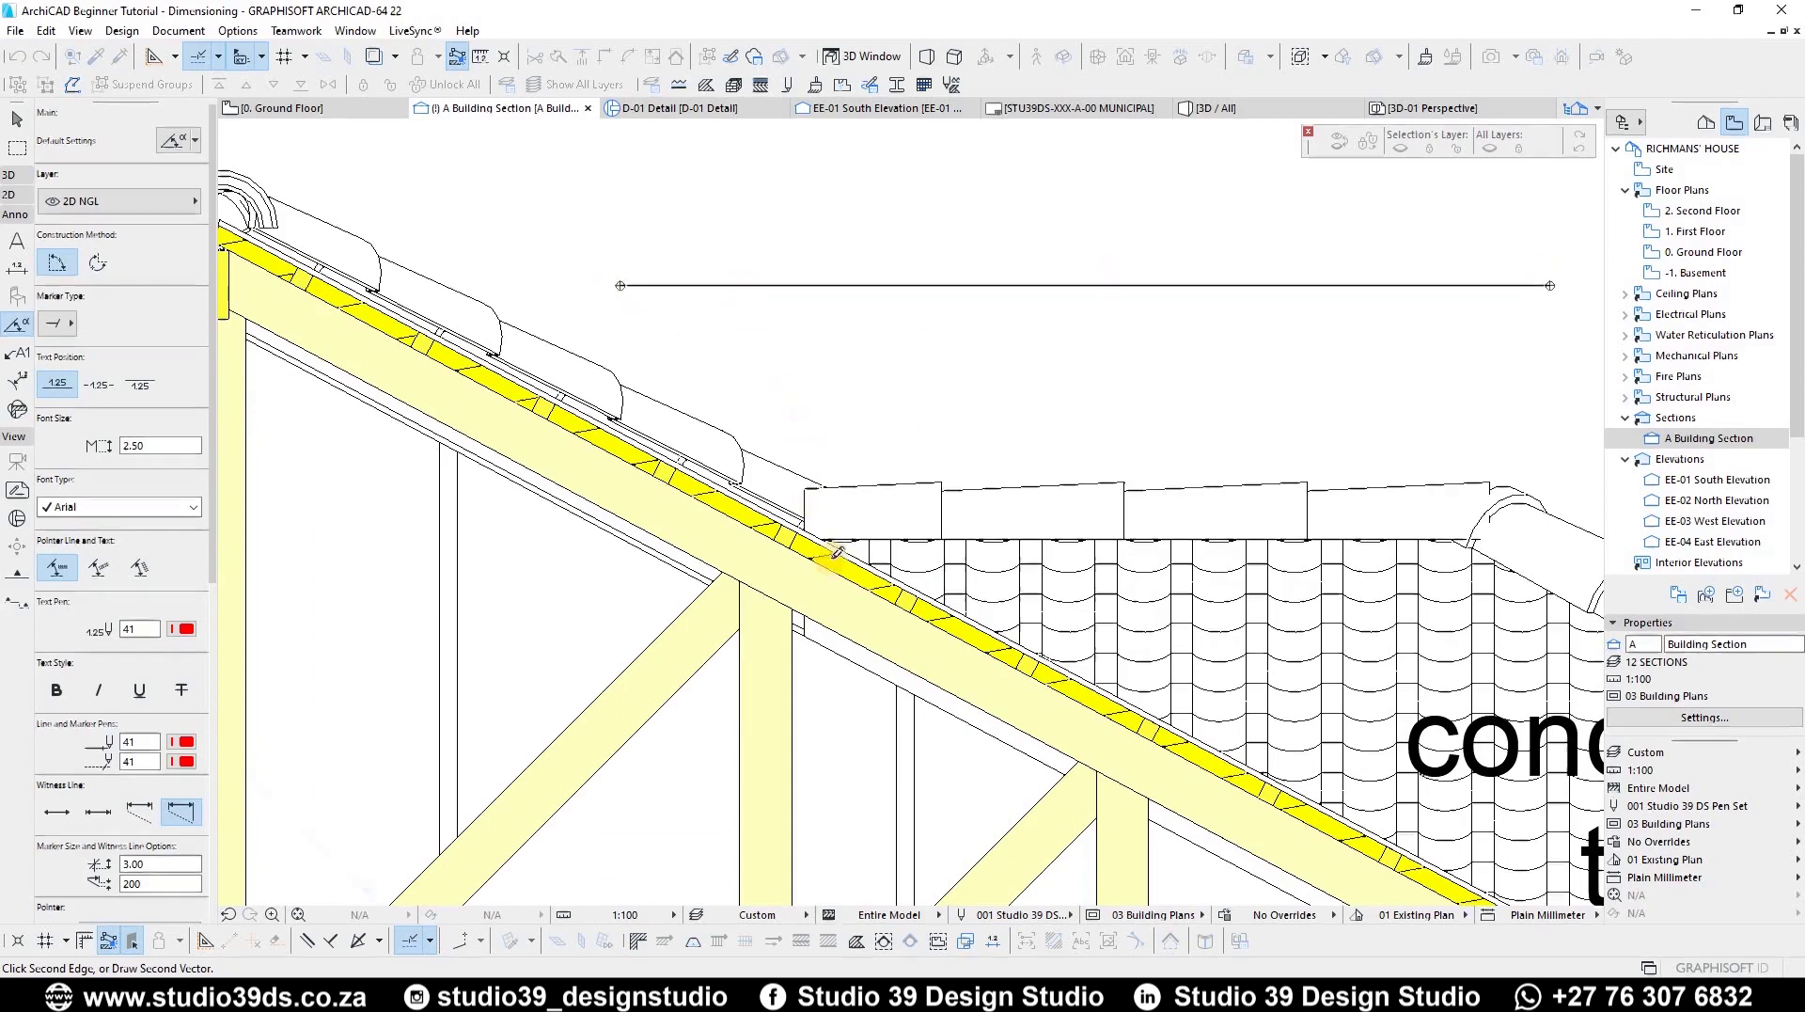
scroll(805, 481, "down", 3)
mouse_move(805, 482)
middle_mouse_down()
mouse_move(776, 362)
mouse_move(757, 362)
middle_mouse_up()
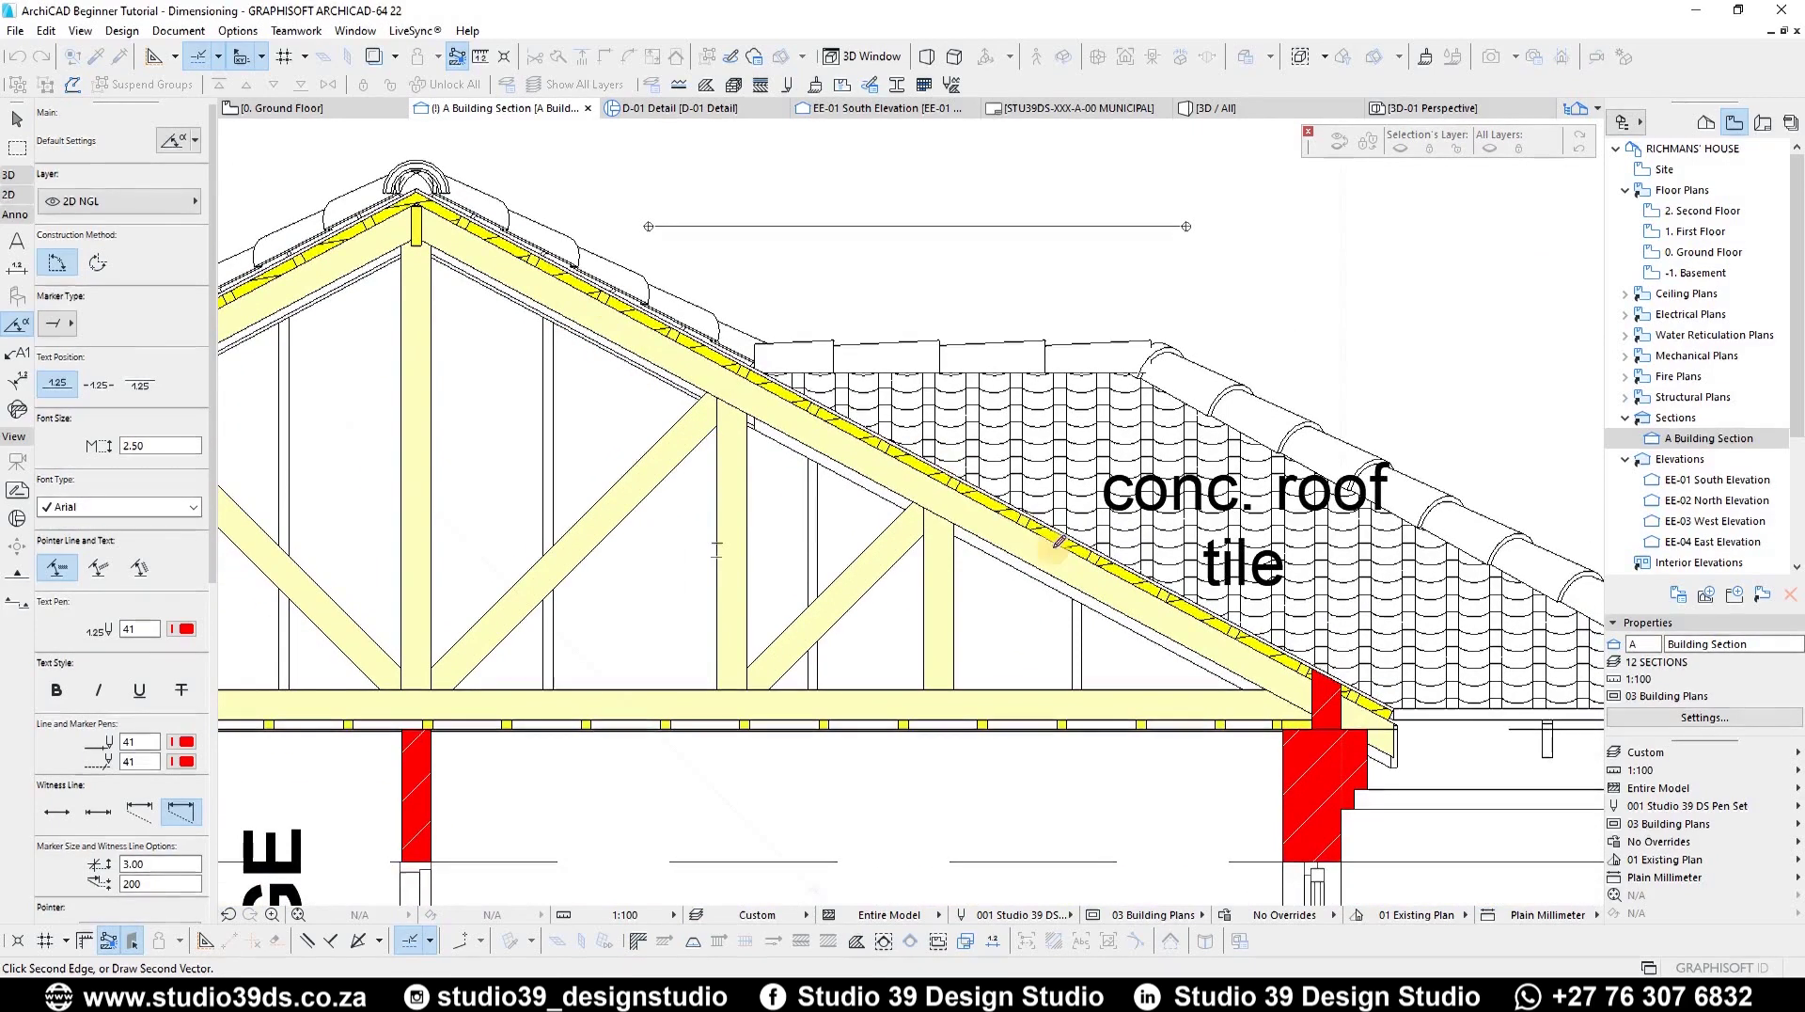
left_click(904, 463)
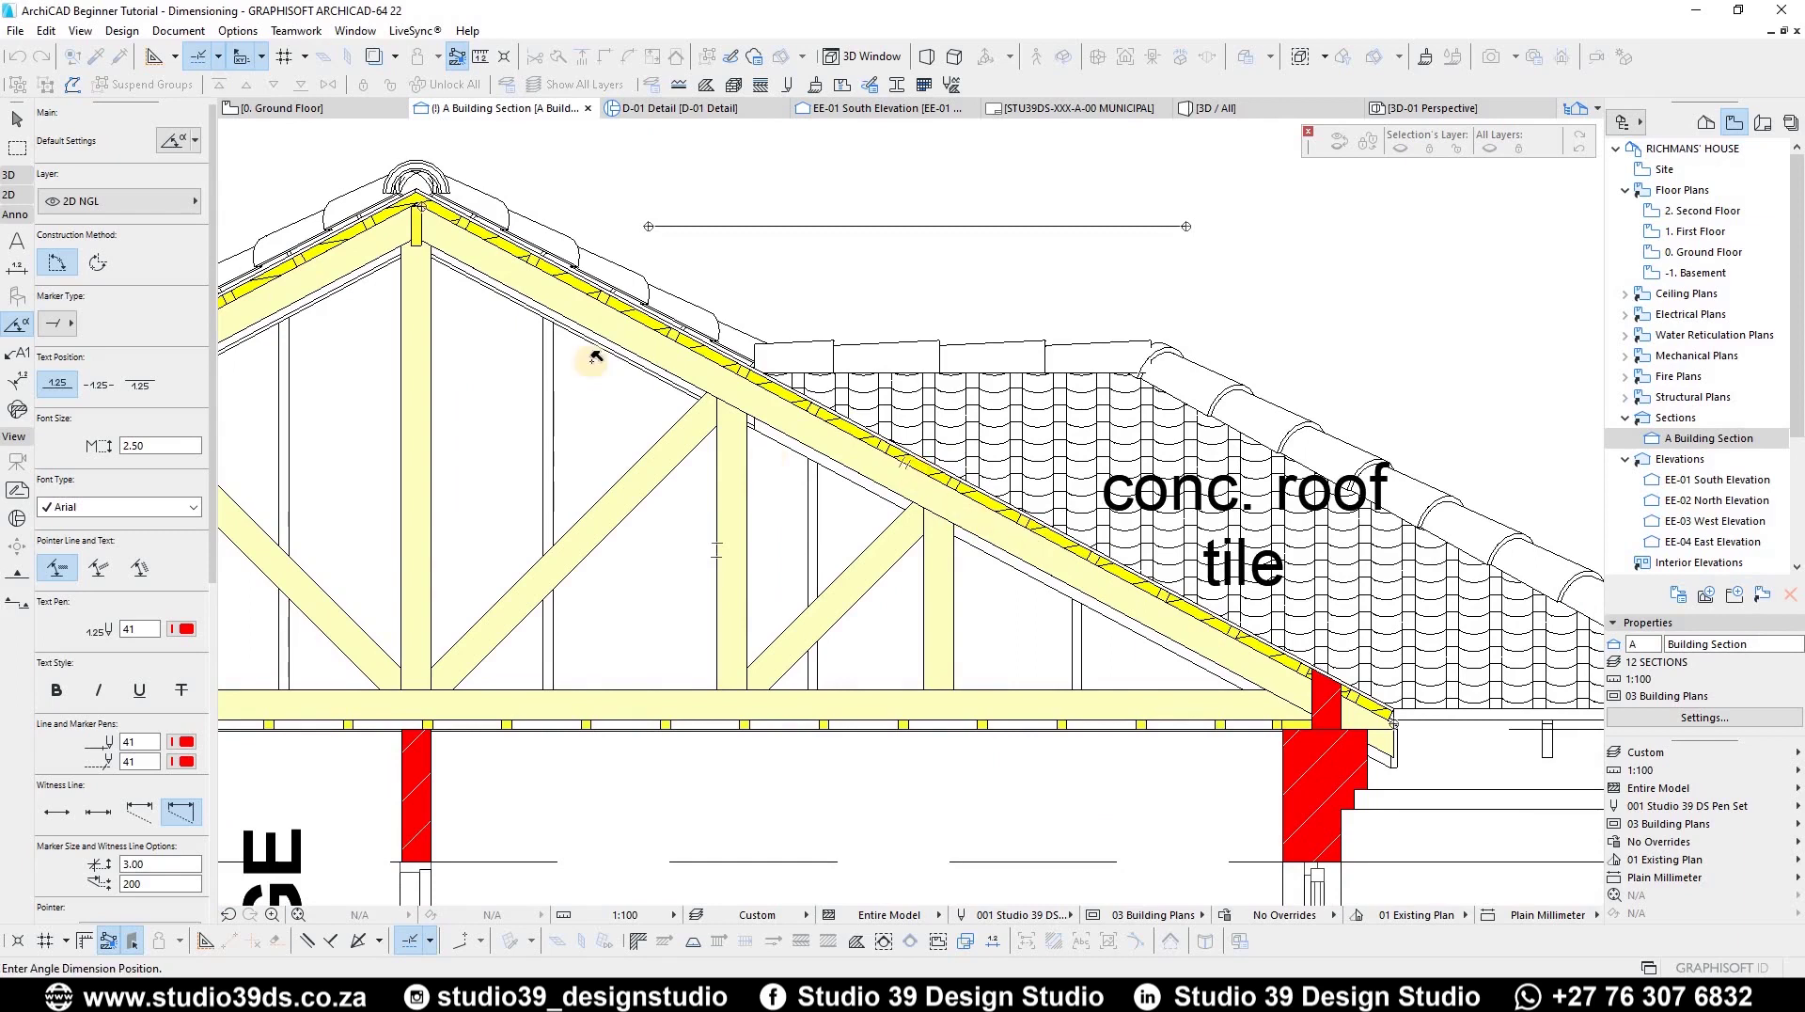
scroll(397, 218, "up", 5)
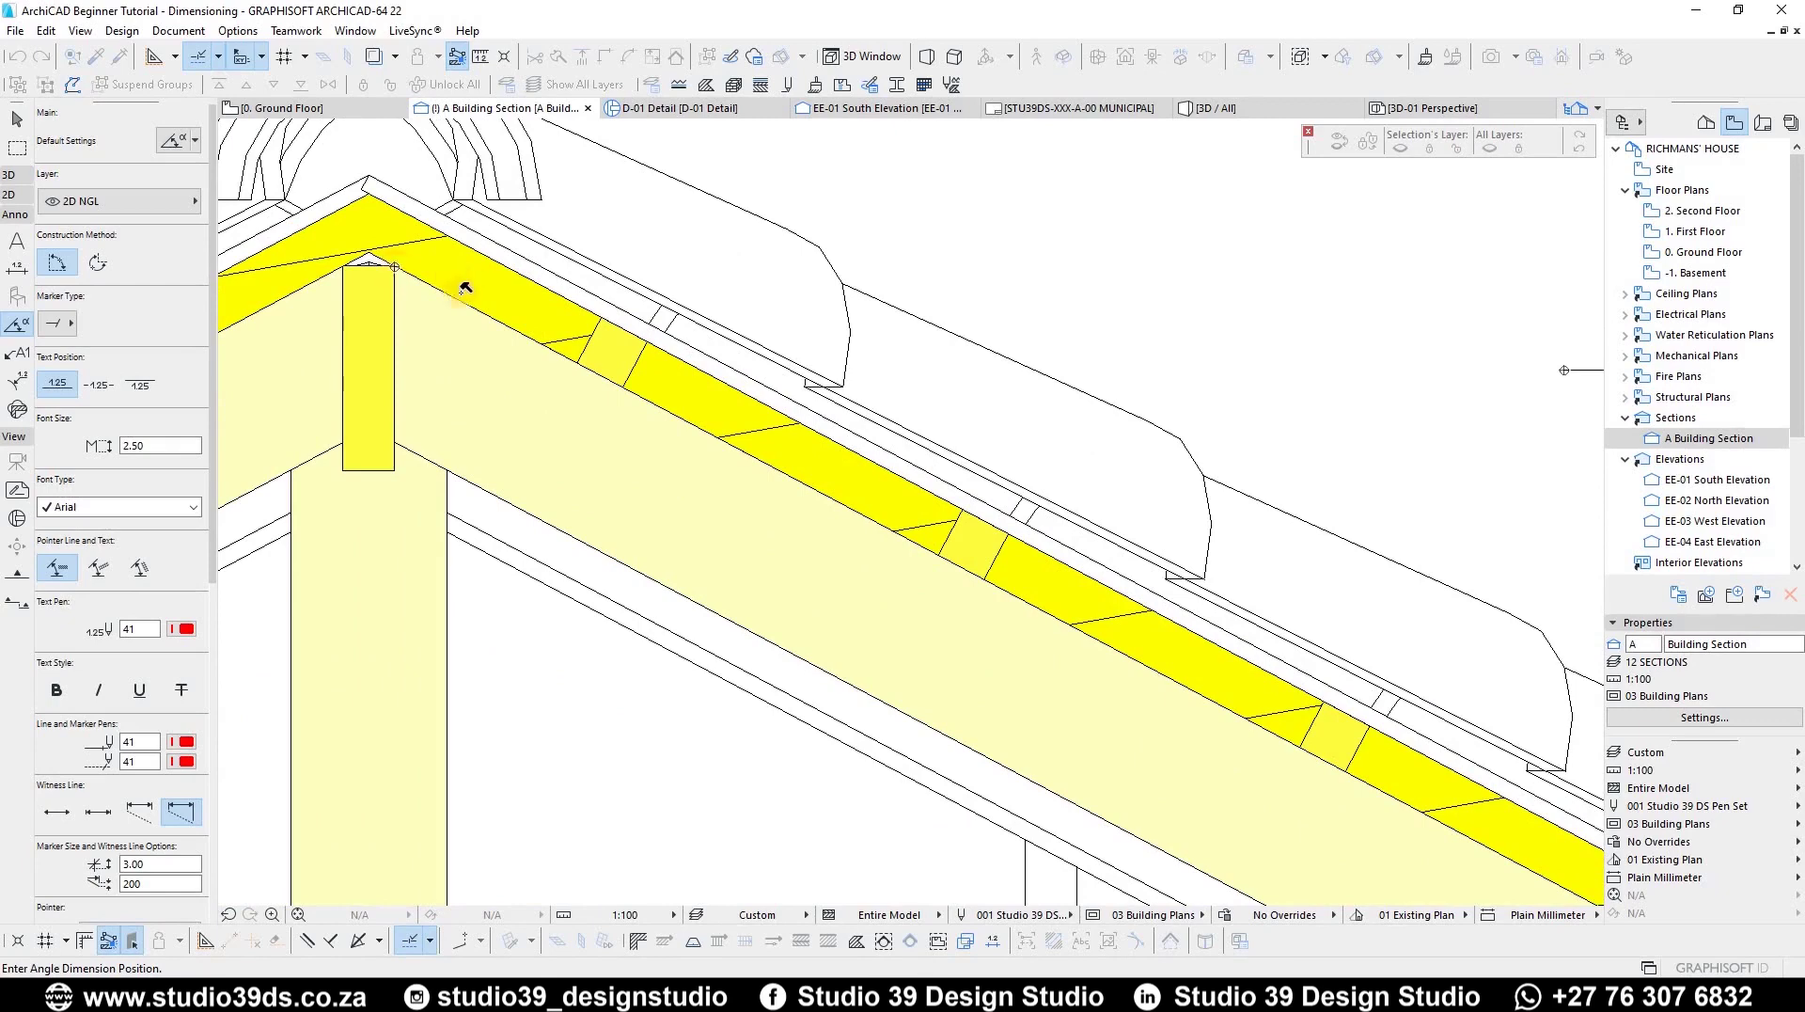
scroll(465, 288, "down", 5)
scroll(985, 555, "up", 6)
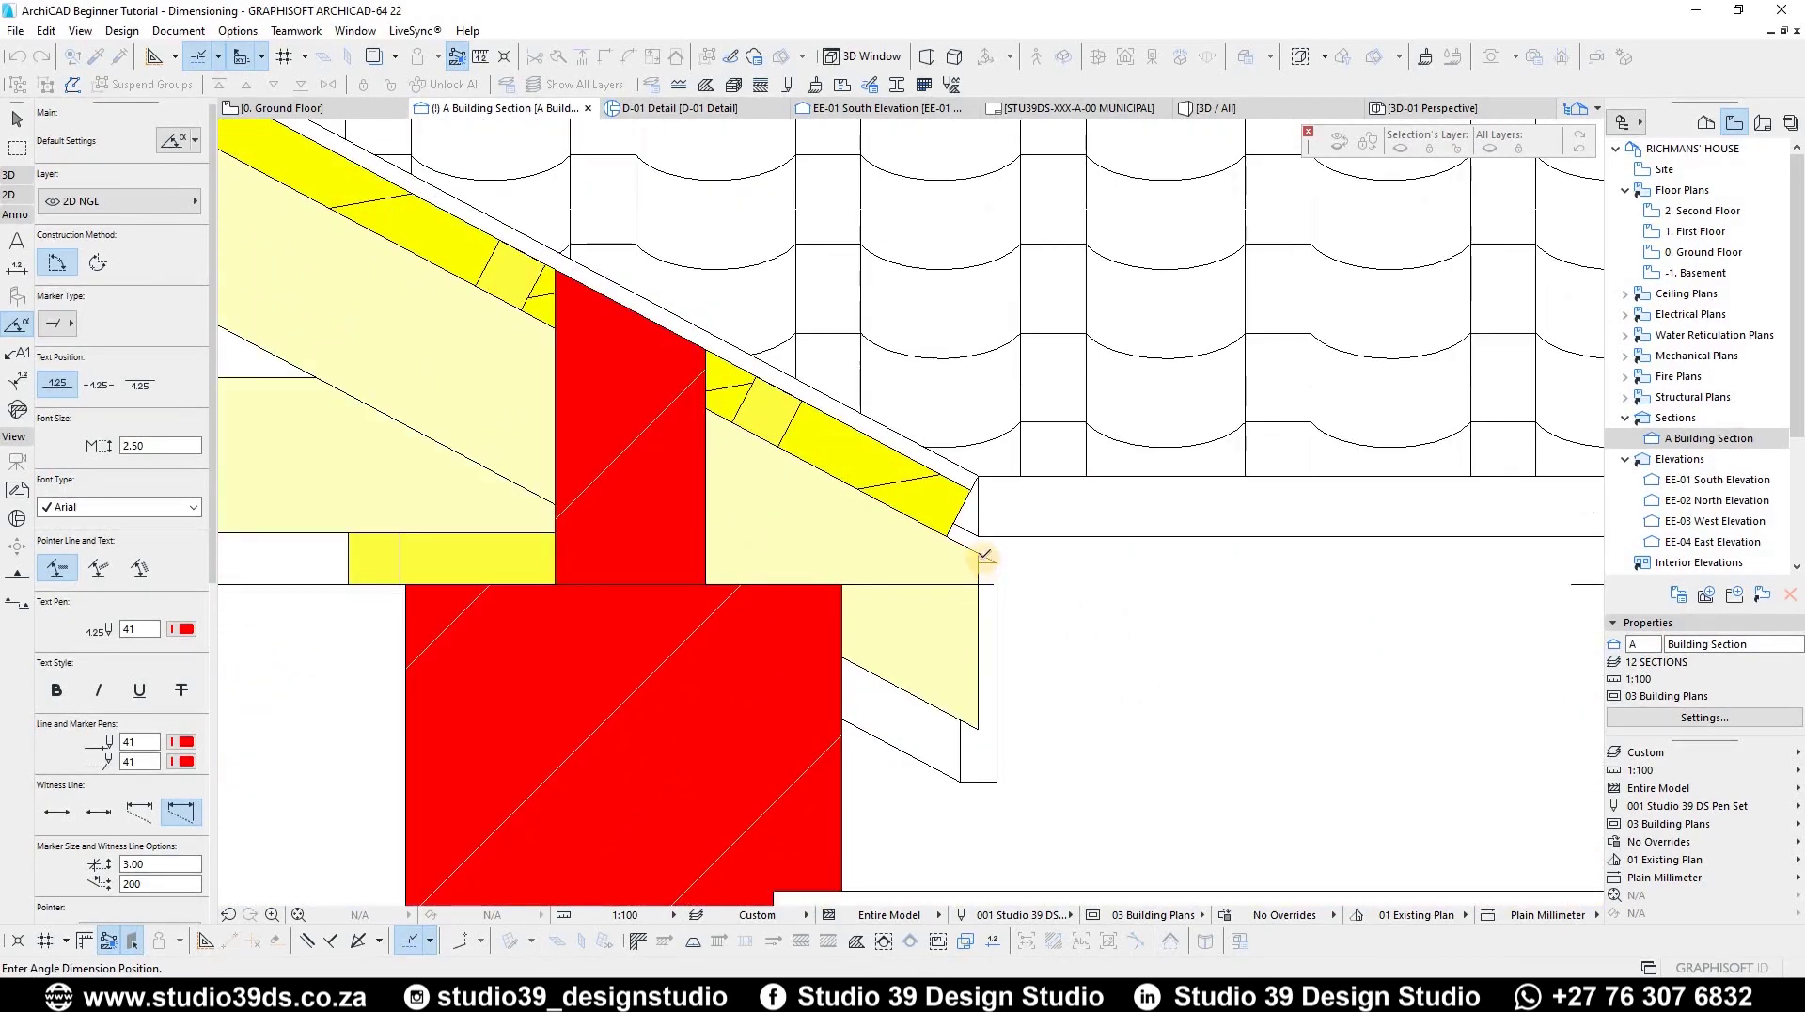
scroll(1060, 585, "down", 5)
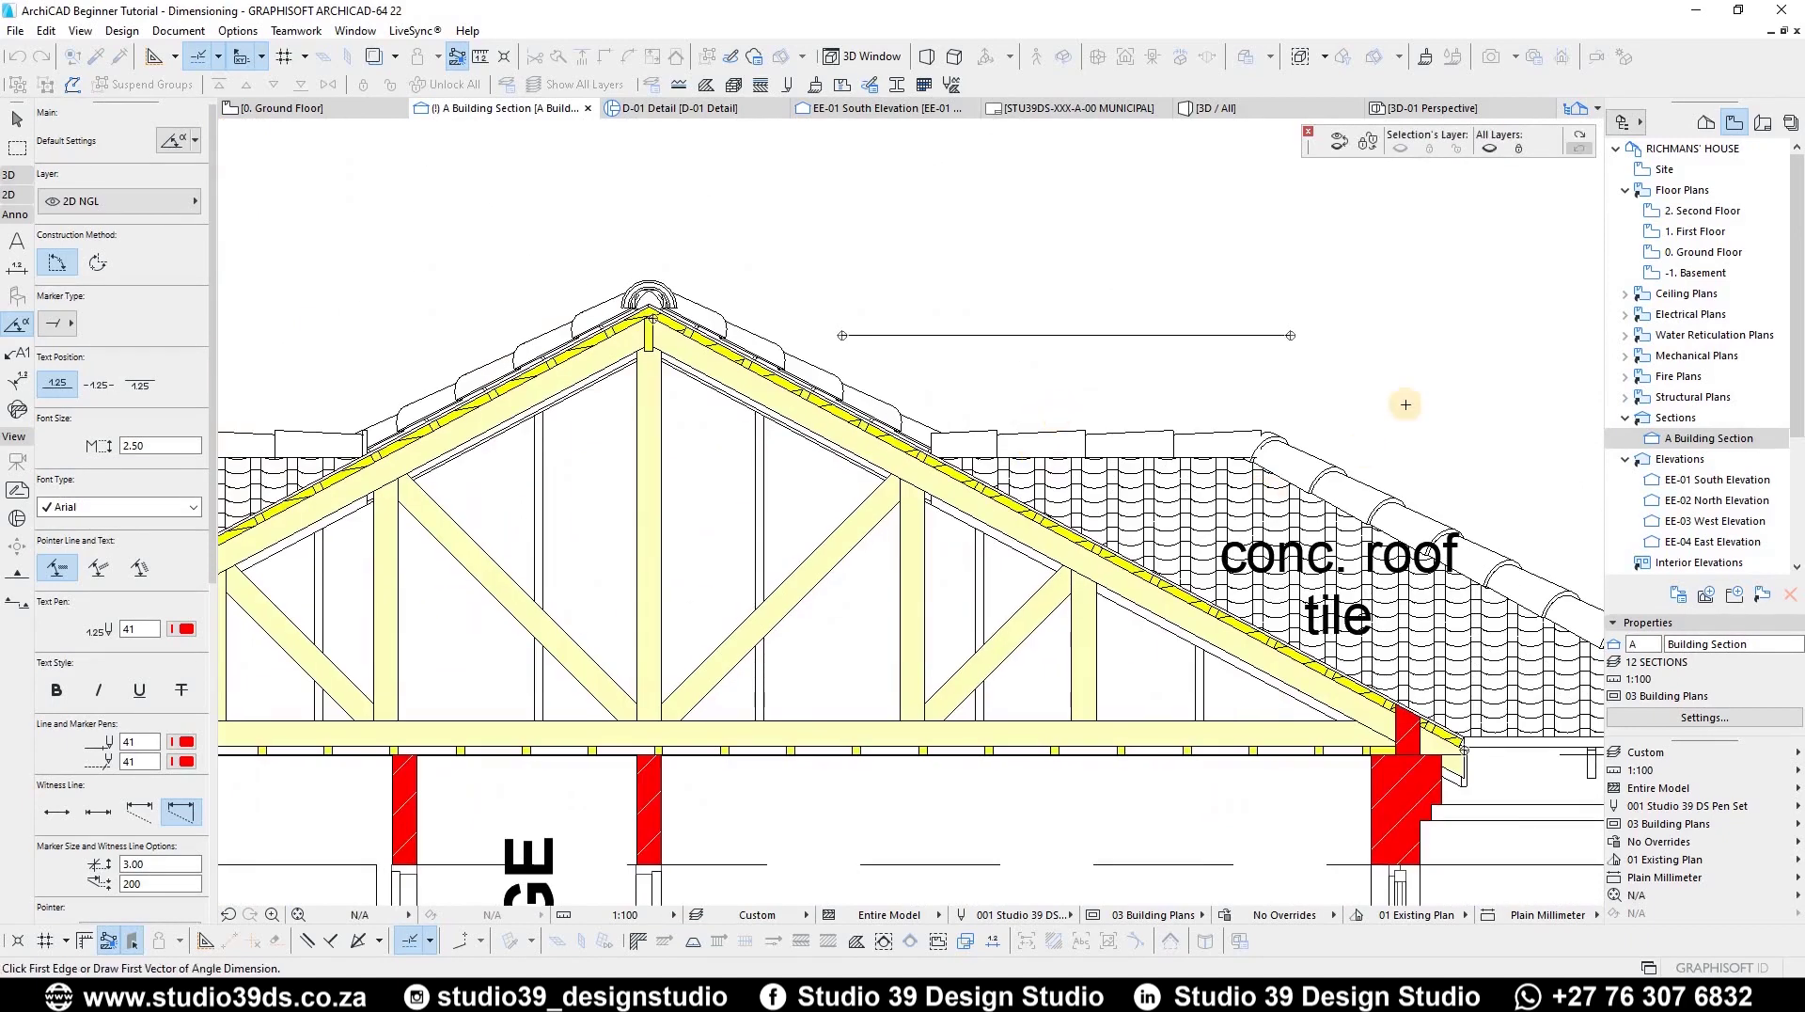
left_click(1072, 372)
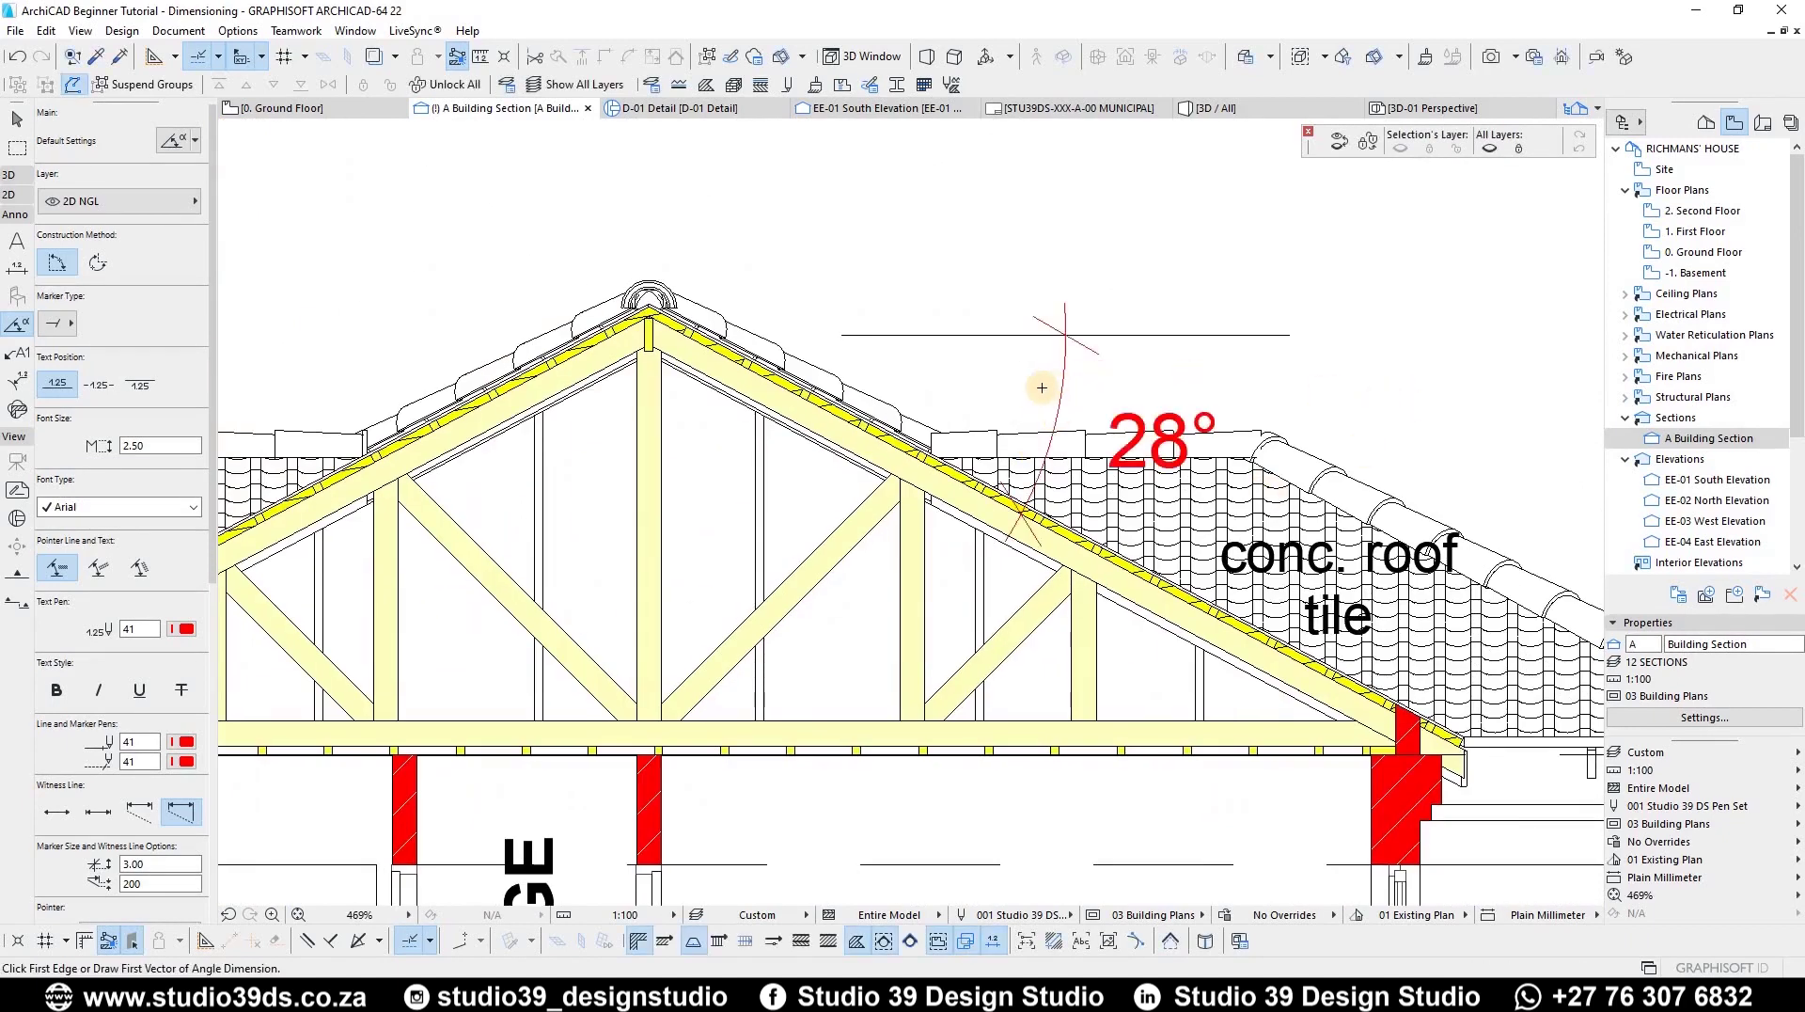
key("Escape")
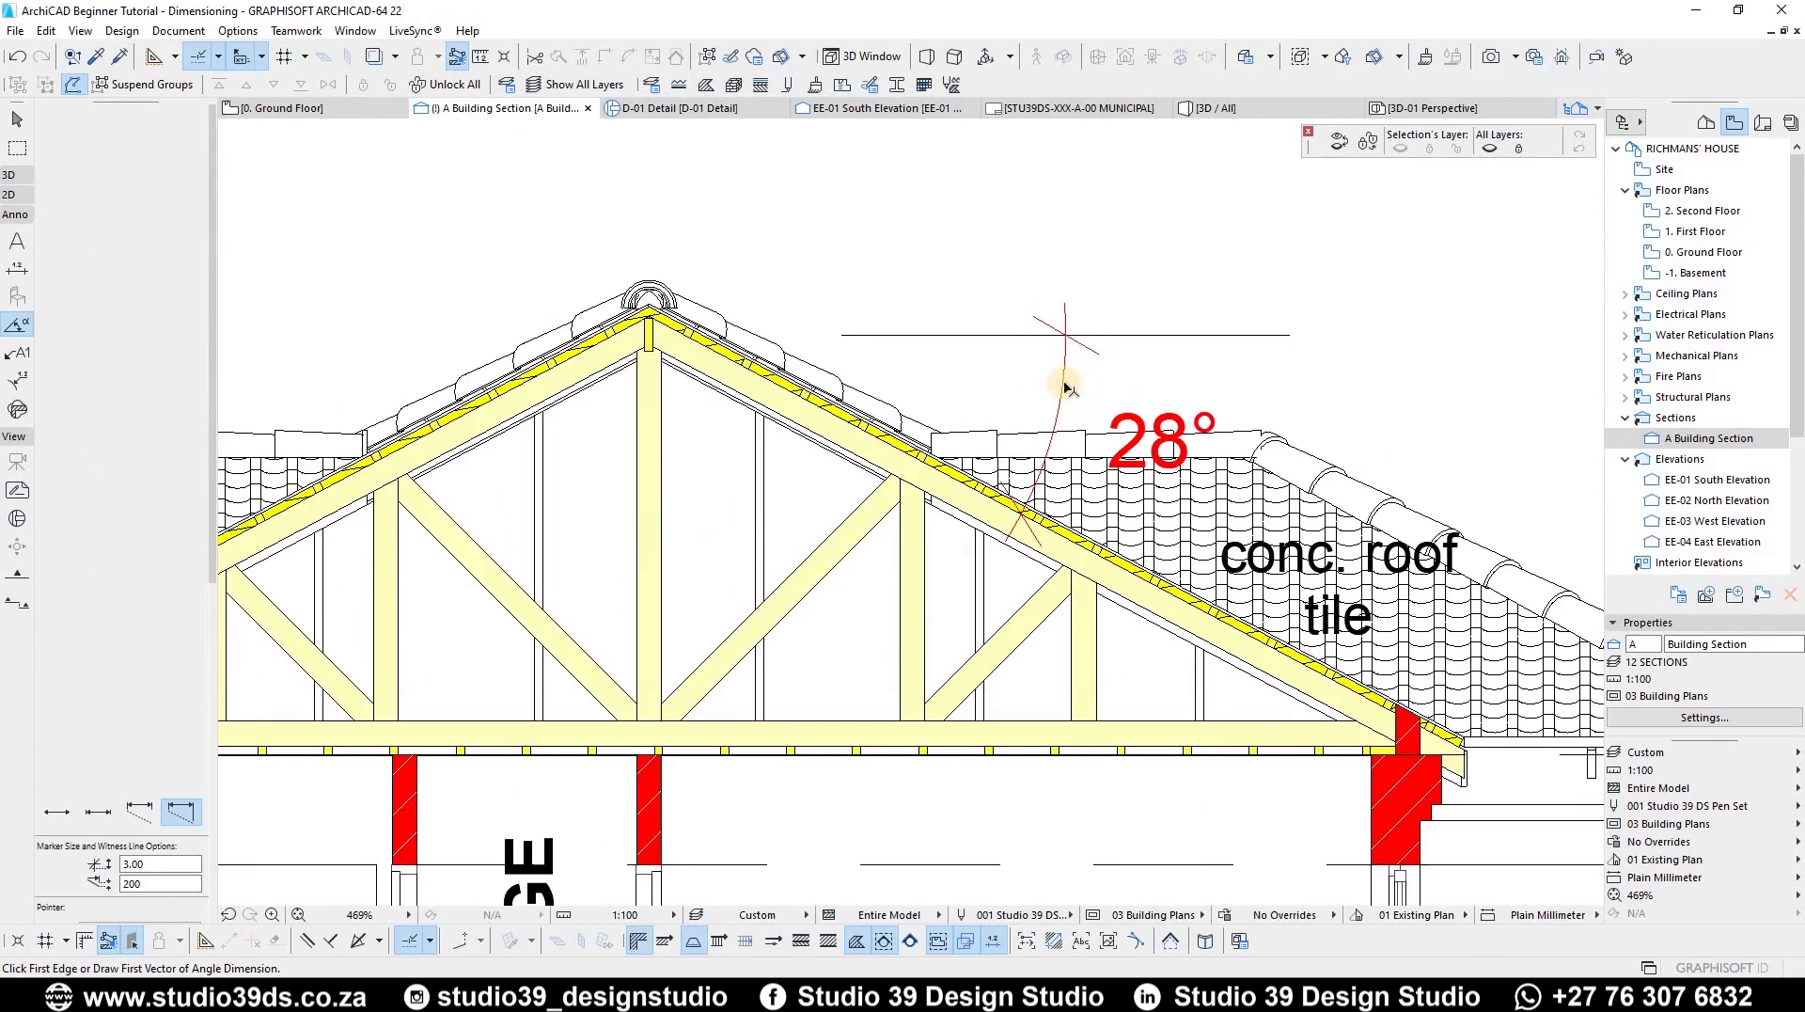
Step: Try the outer reflex-angle construction method on the roof slope's angle dimension, and restore the inner-angle method
left_click(1198, 717)
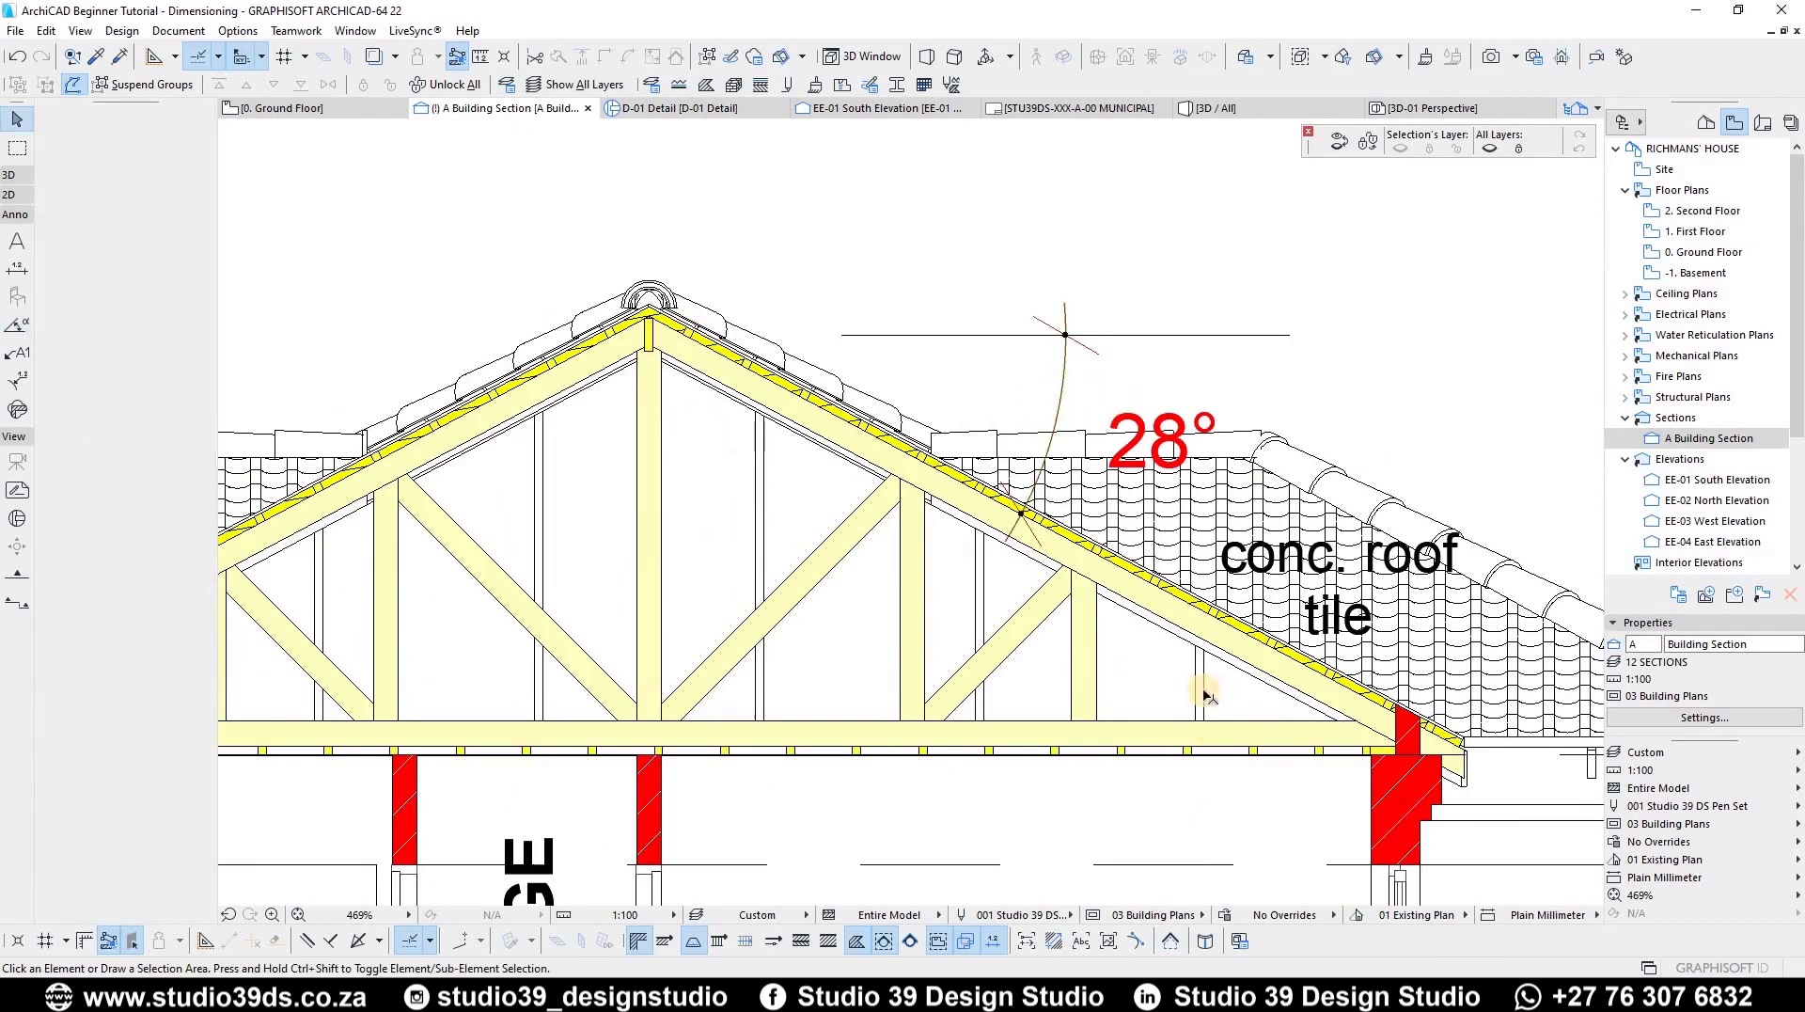
scroll(1142, 700, "down", 2)
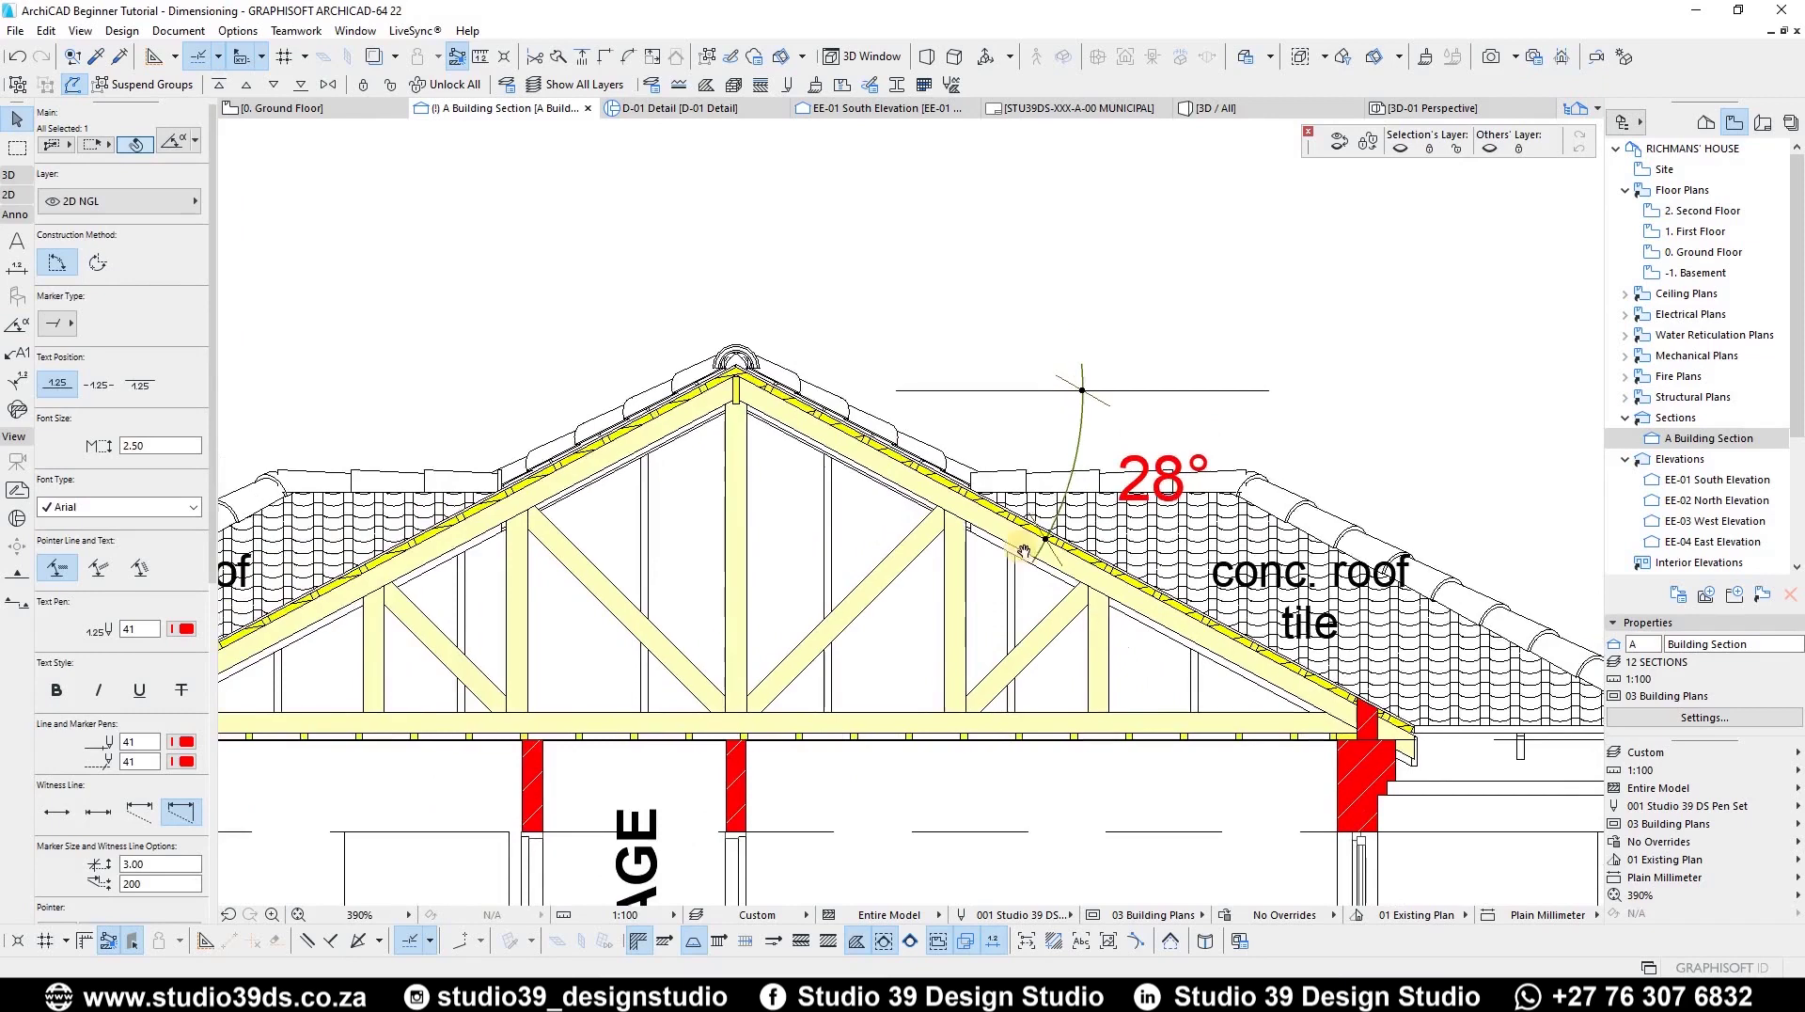
scroll(1040, 527, "down", 4)
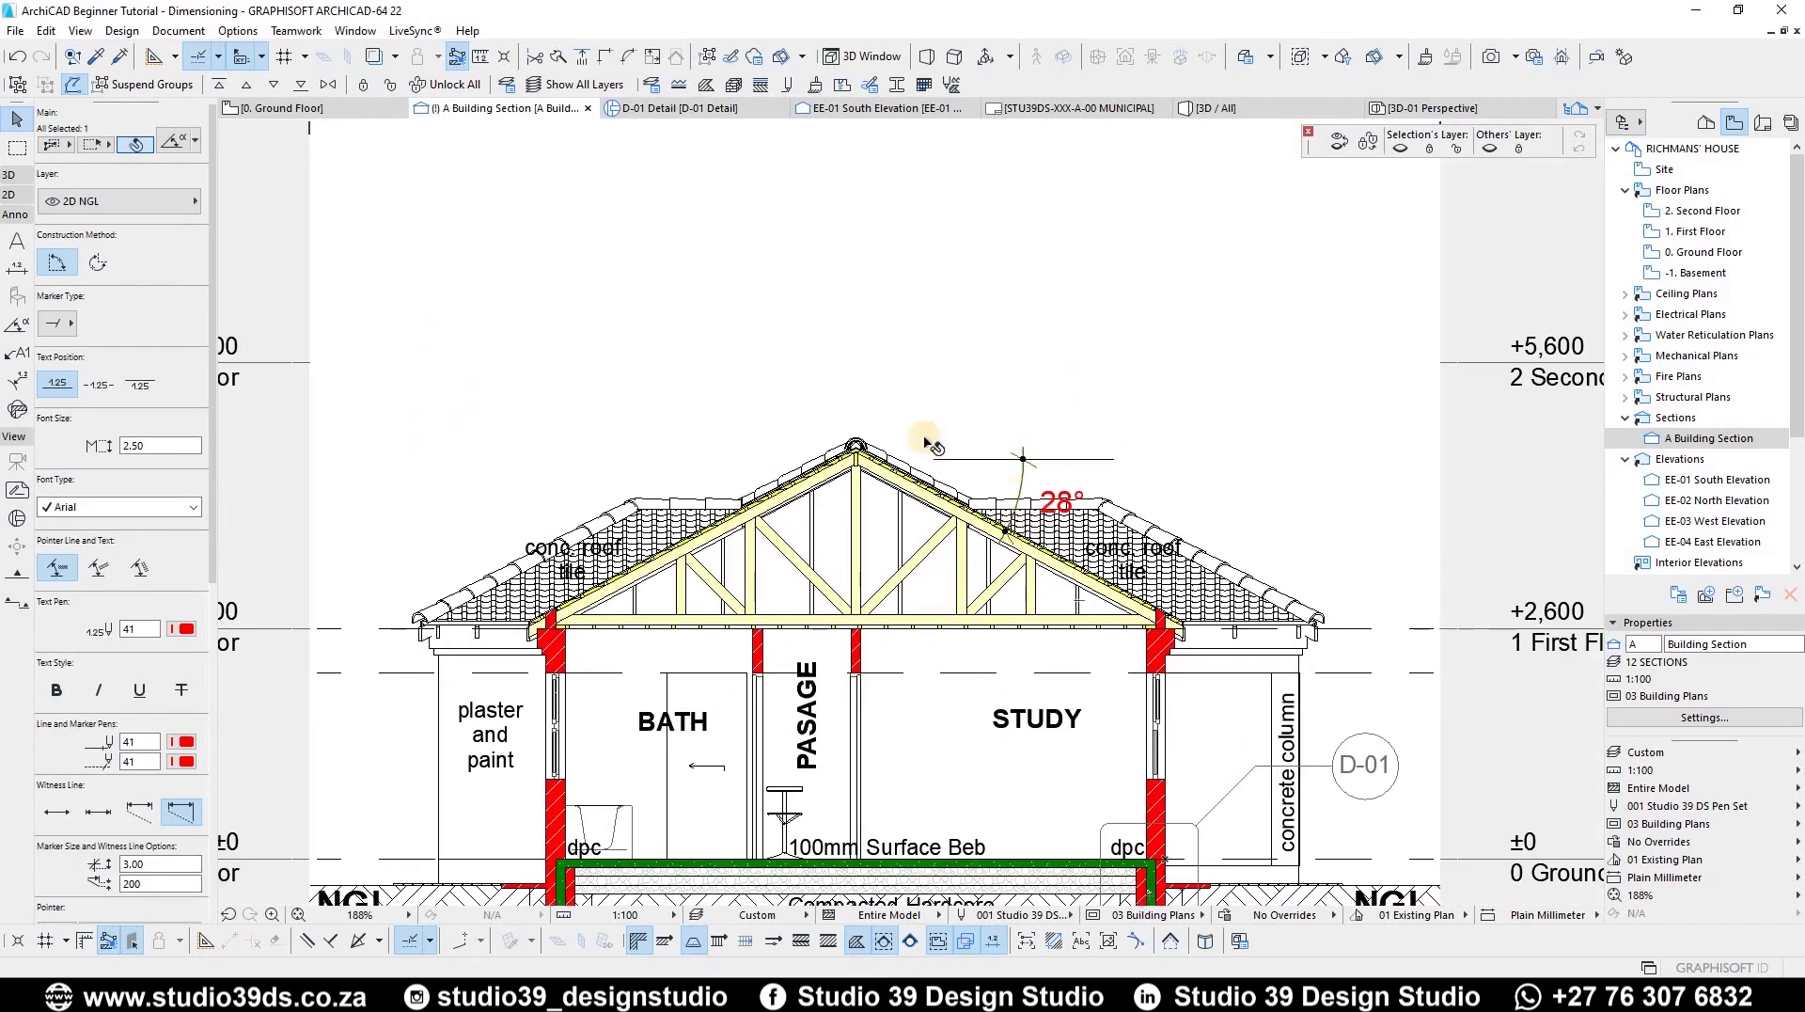
scroll(1040, 520, "up", 5)
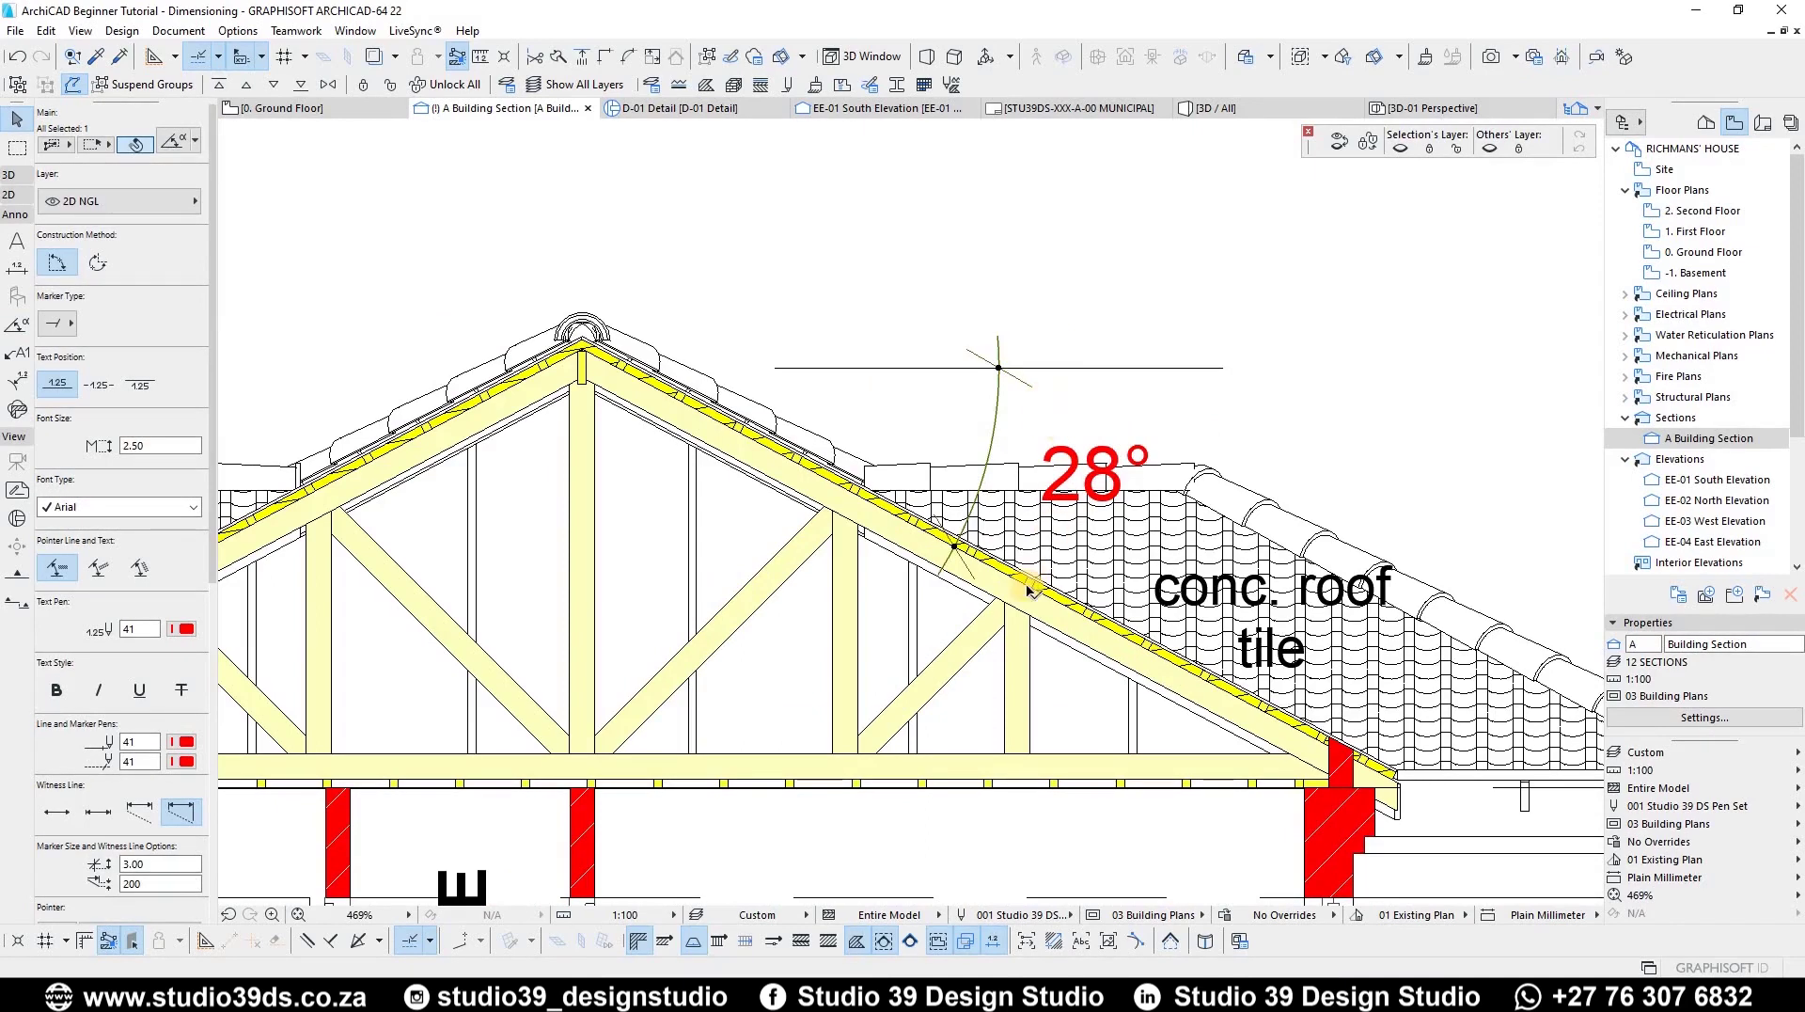
left_click(101, 266)
scroll(1250, 532, "down", 3)
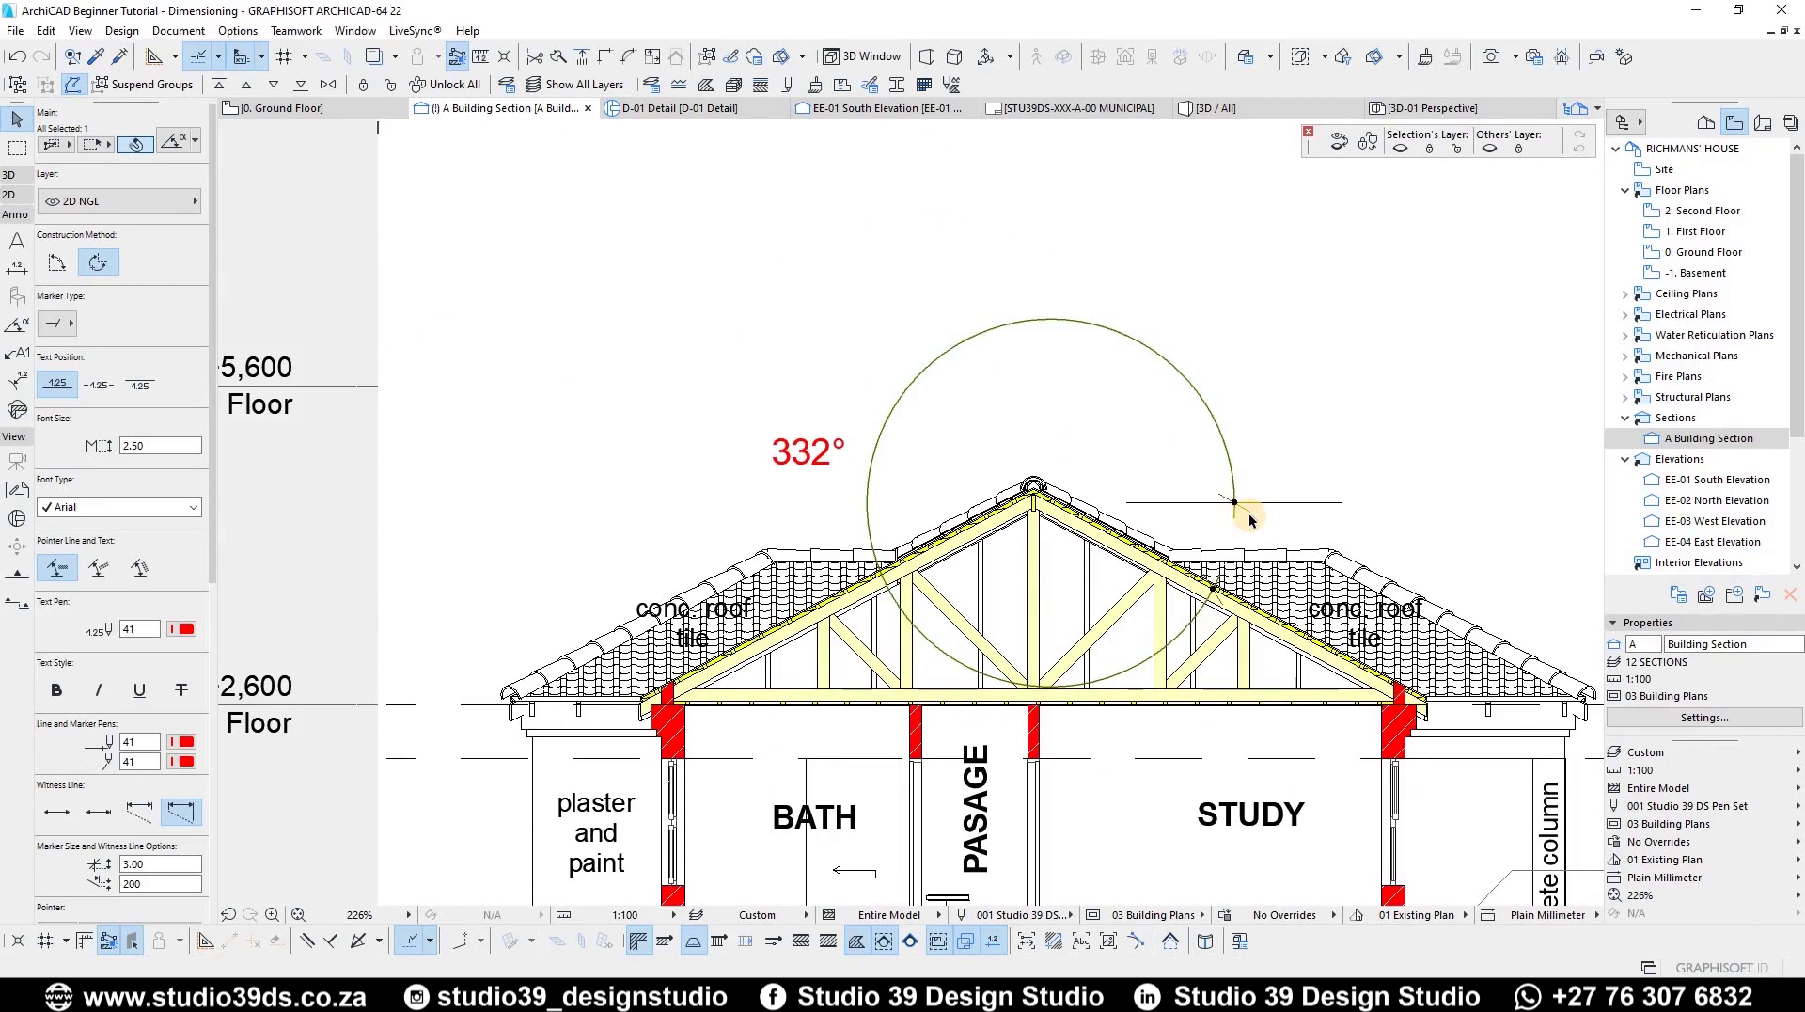
left_click(53, 264)
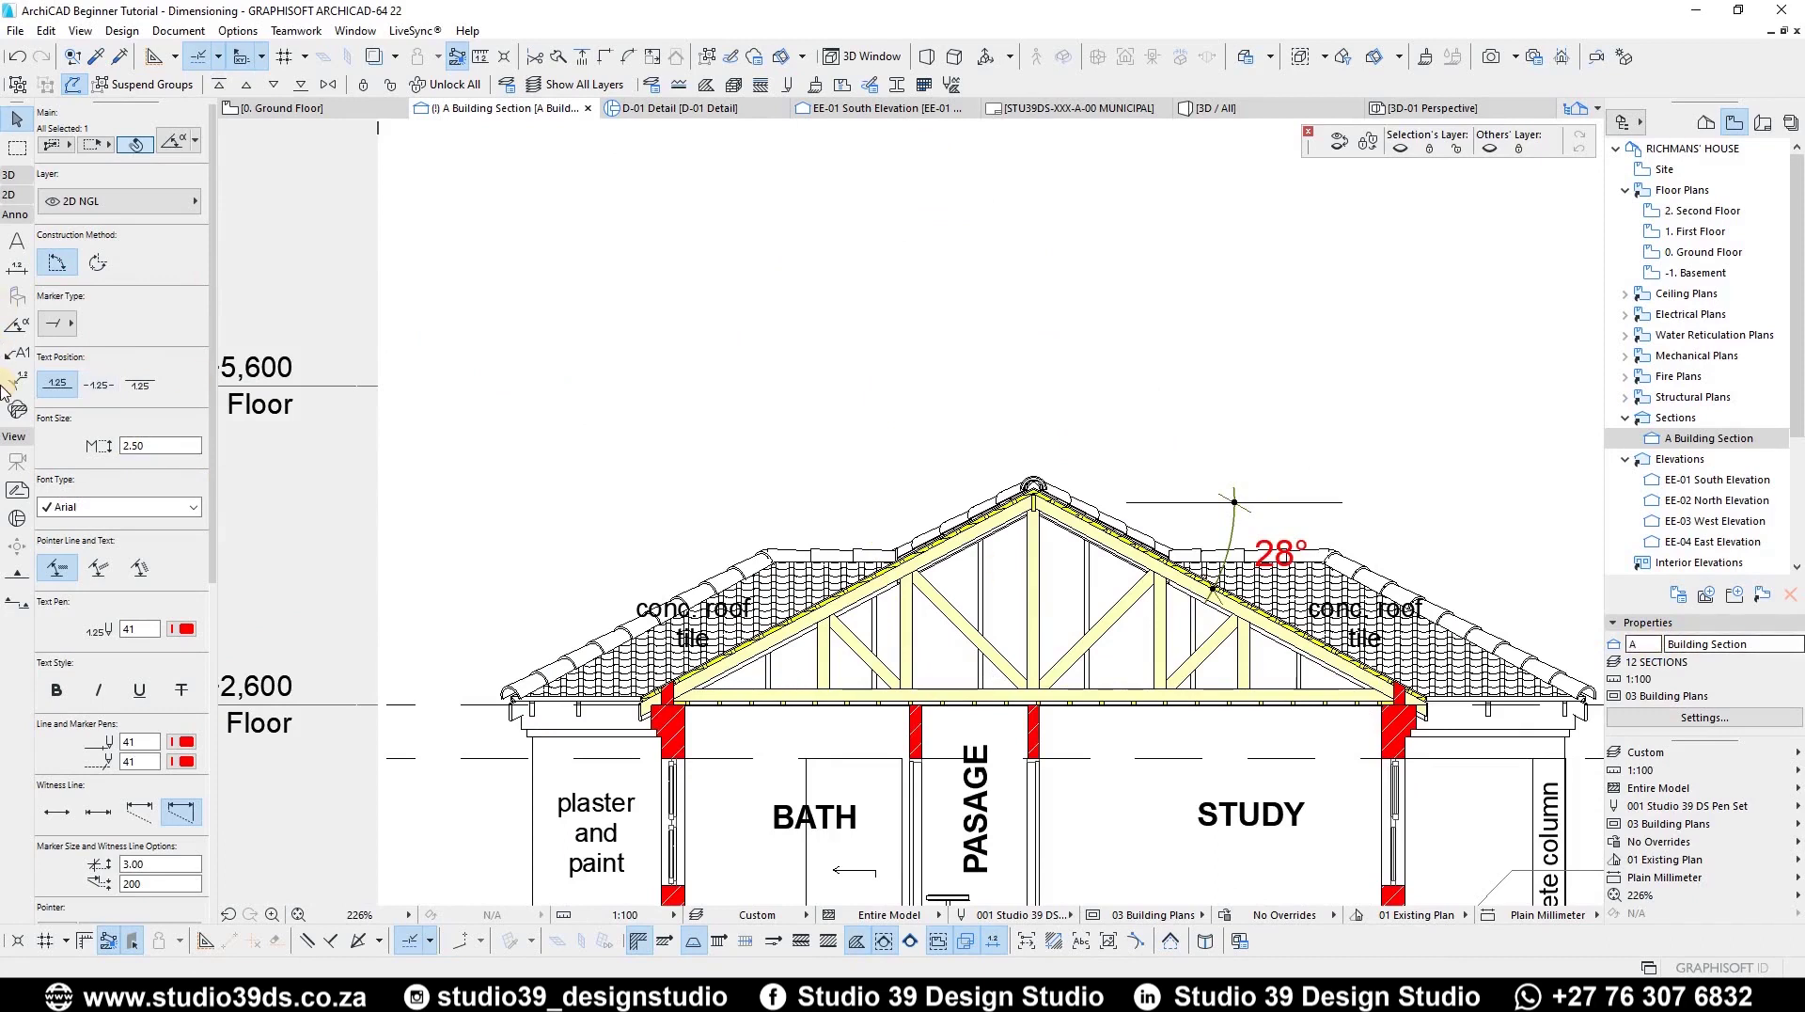
Step: Try the other pointer line and text orientations on the roof slope's angle dimension, and restore the horizontal one
left_click(98, 567)
left_click(136, 578)
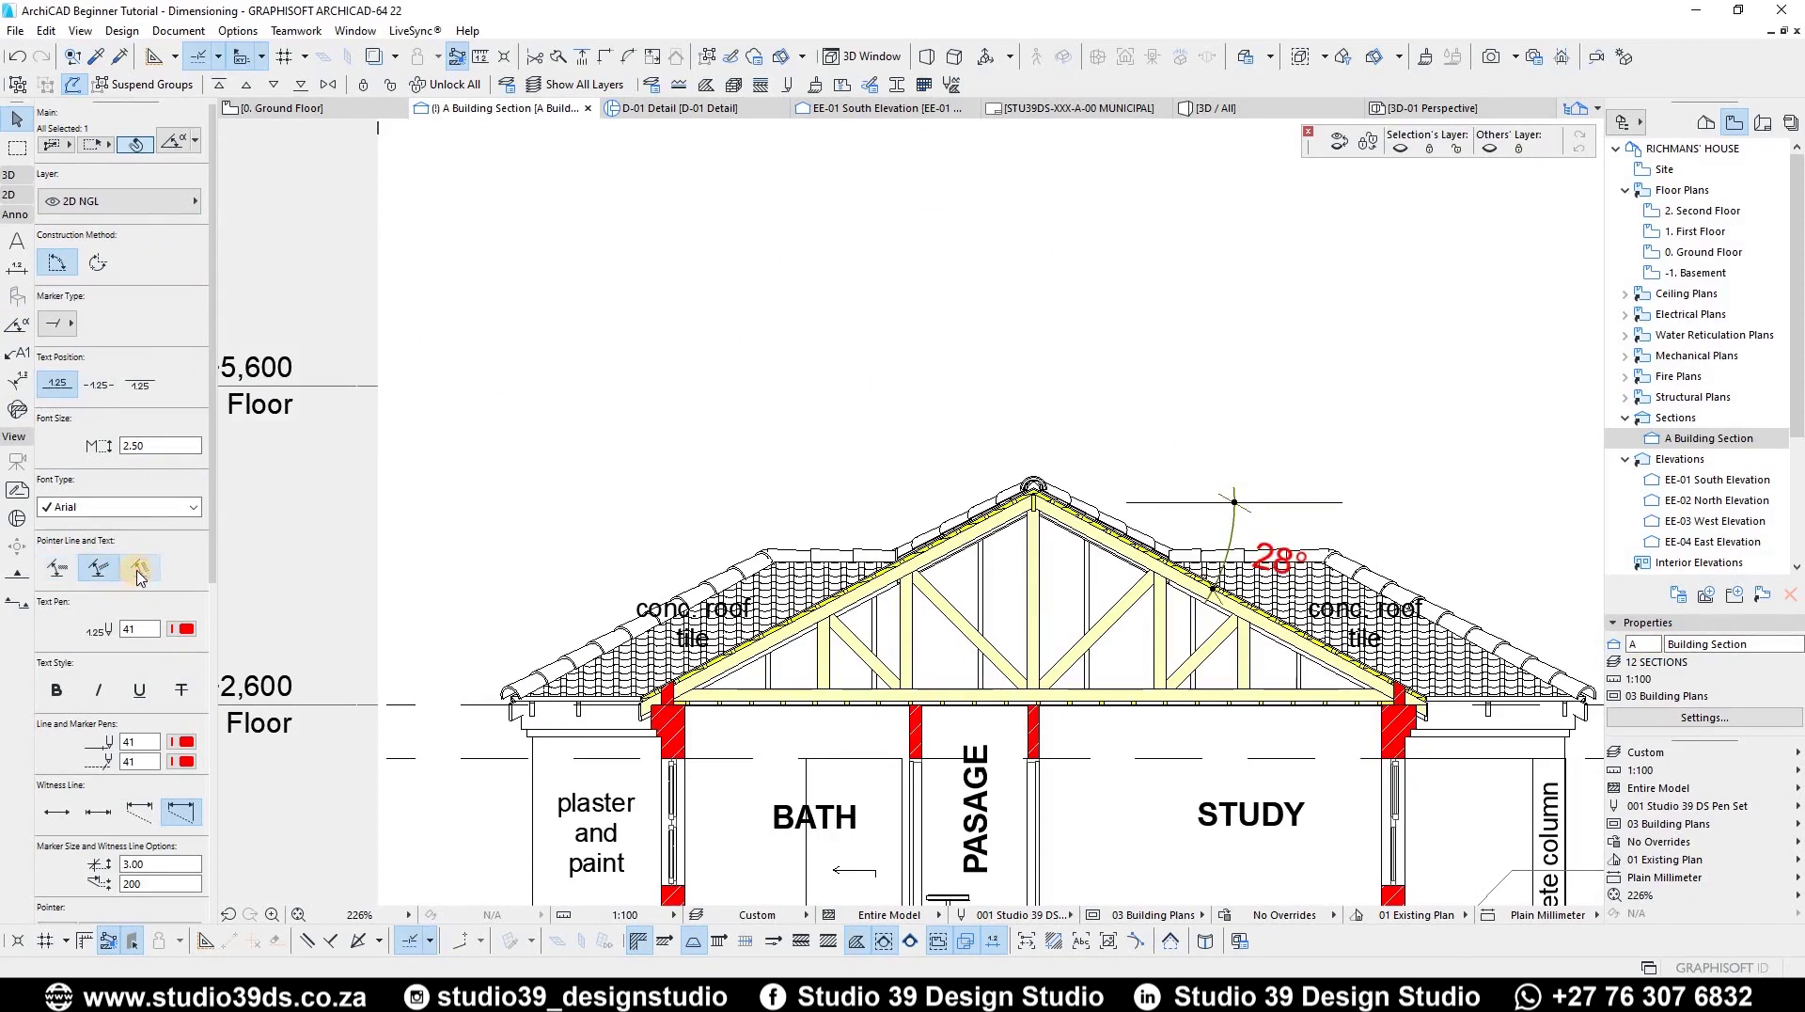
left_click(56, 567)
Step: Review the selection settings of the roof slope's angle dimension without changing them, and deselect it
left_click(169, 143)
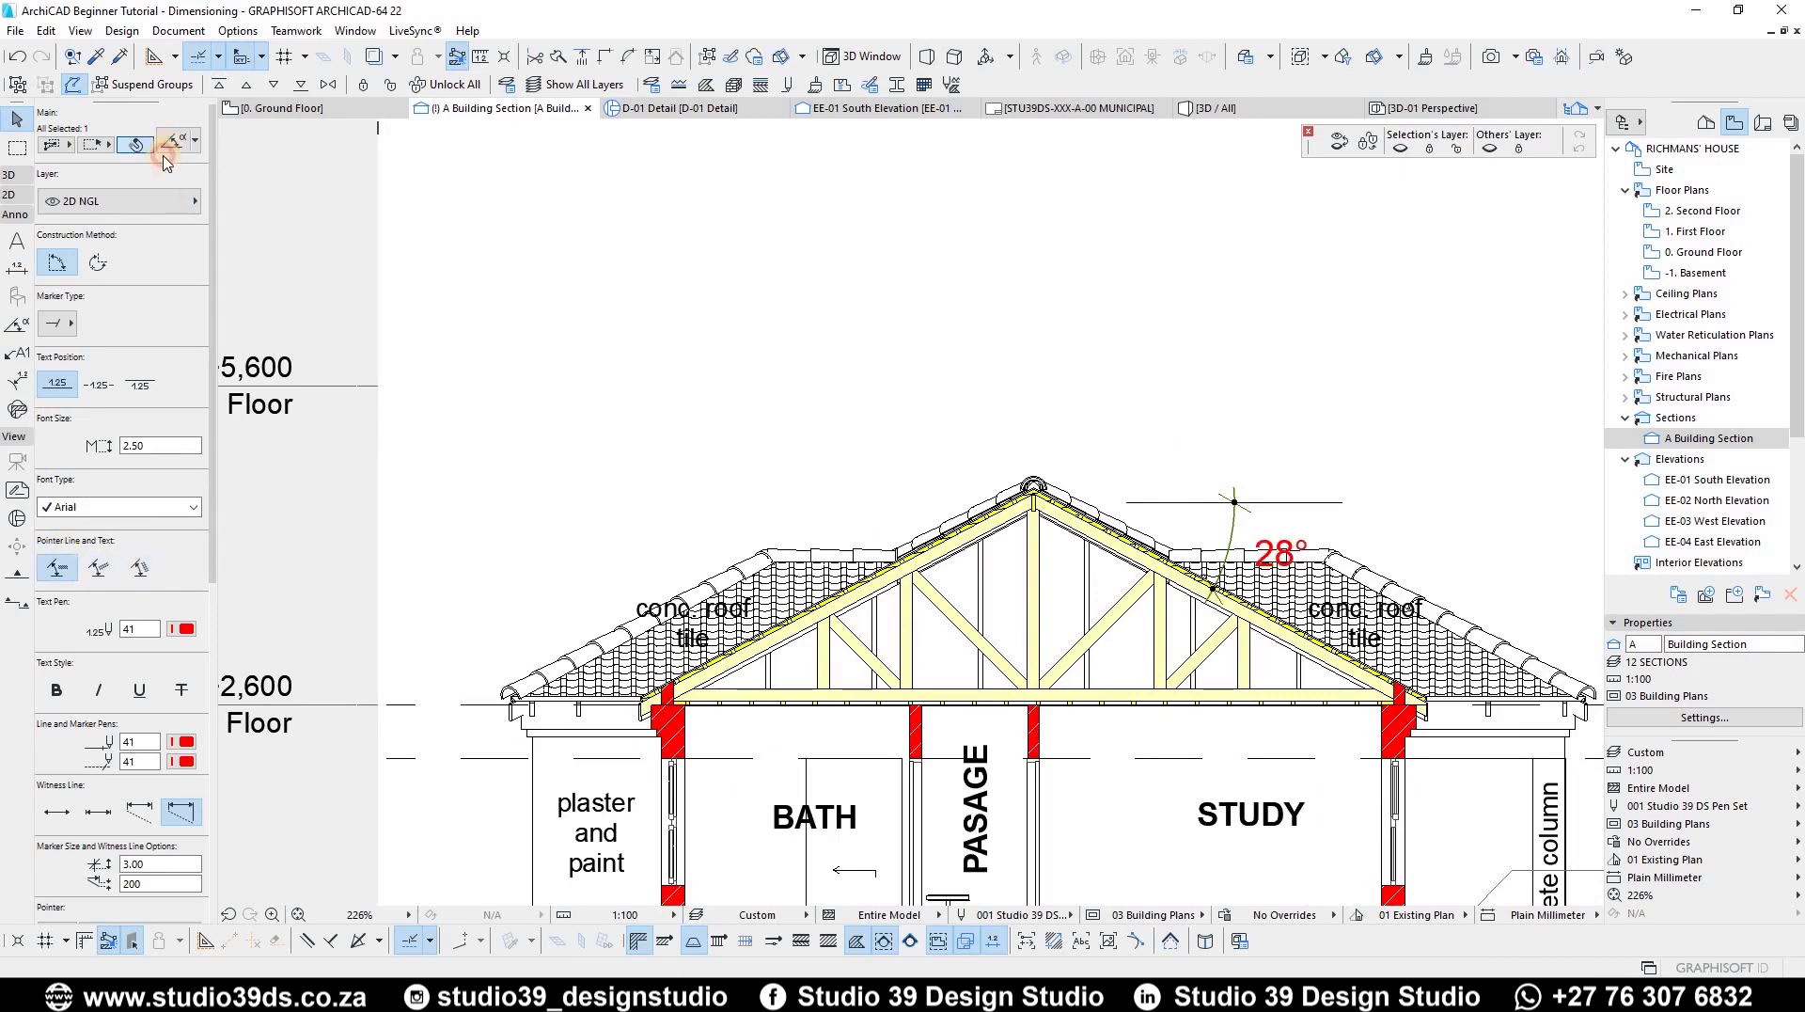
double_click(1218, 473)
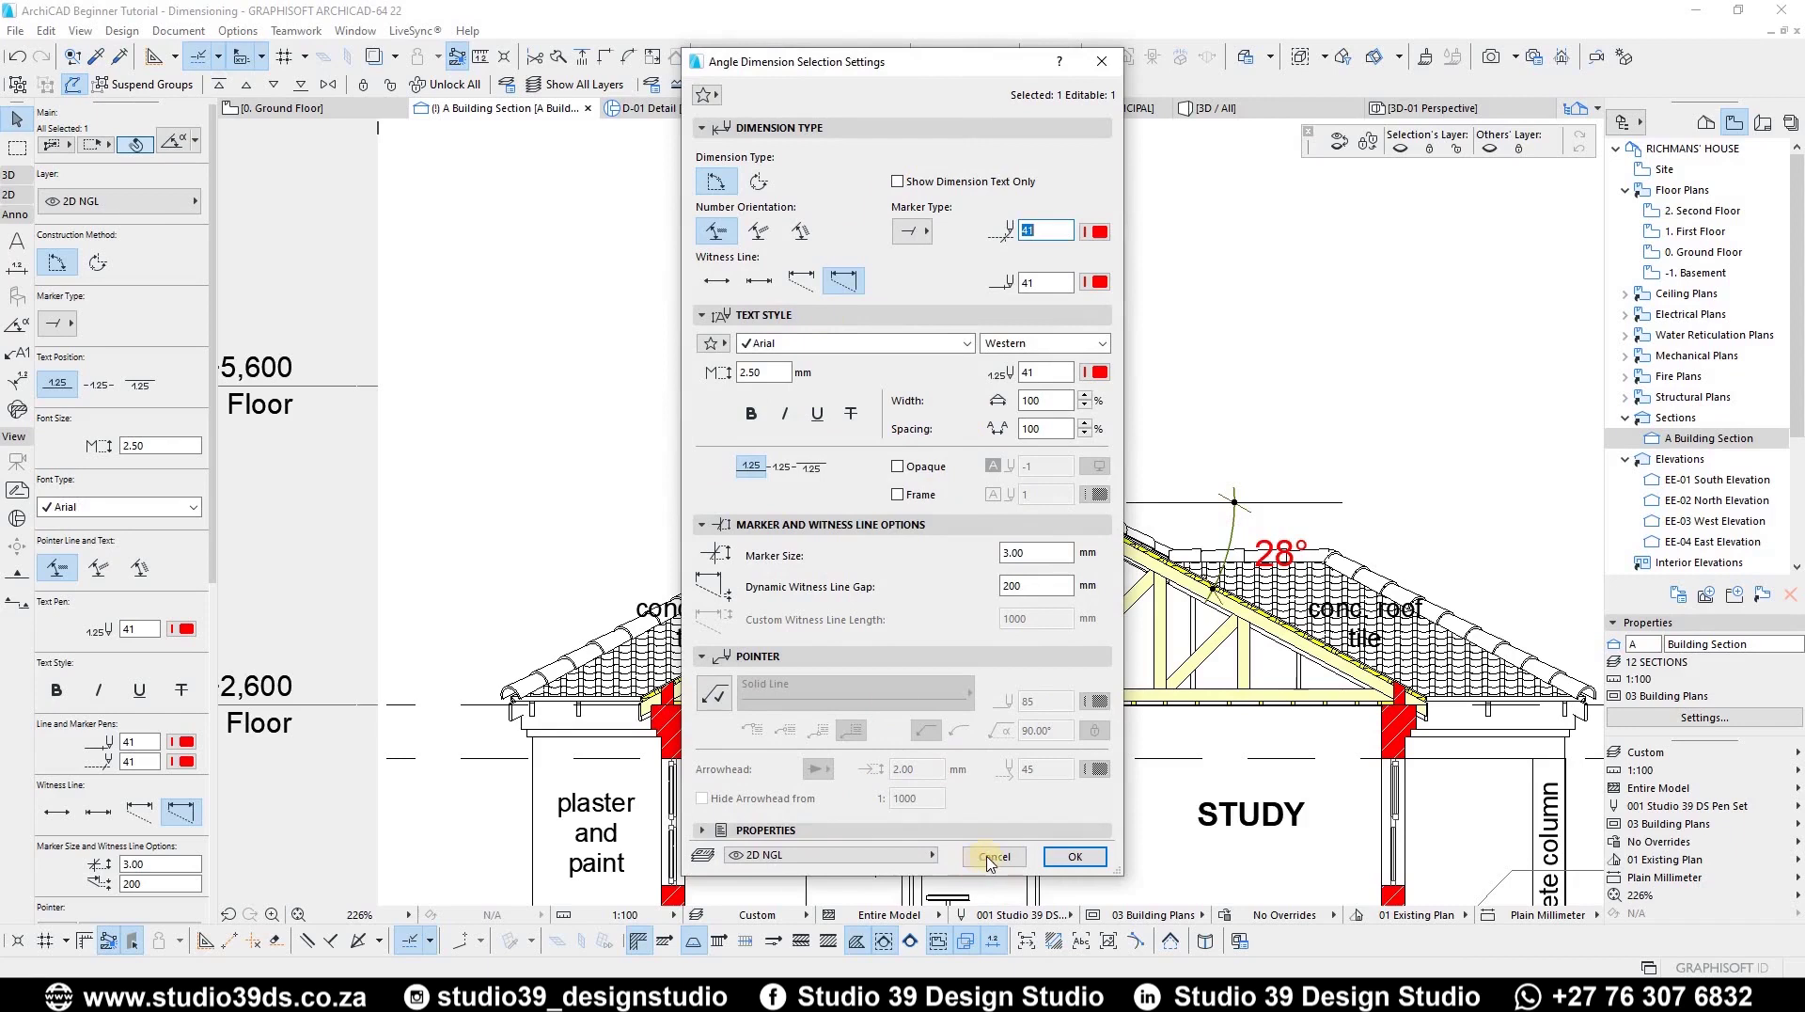
key("Escape")
key("Escape")
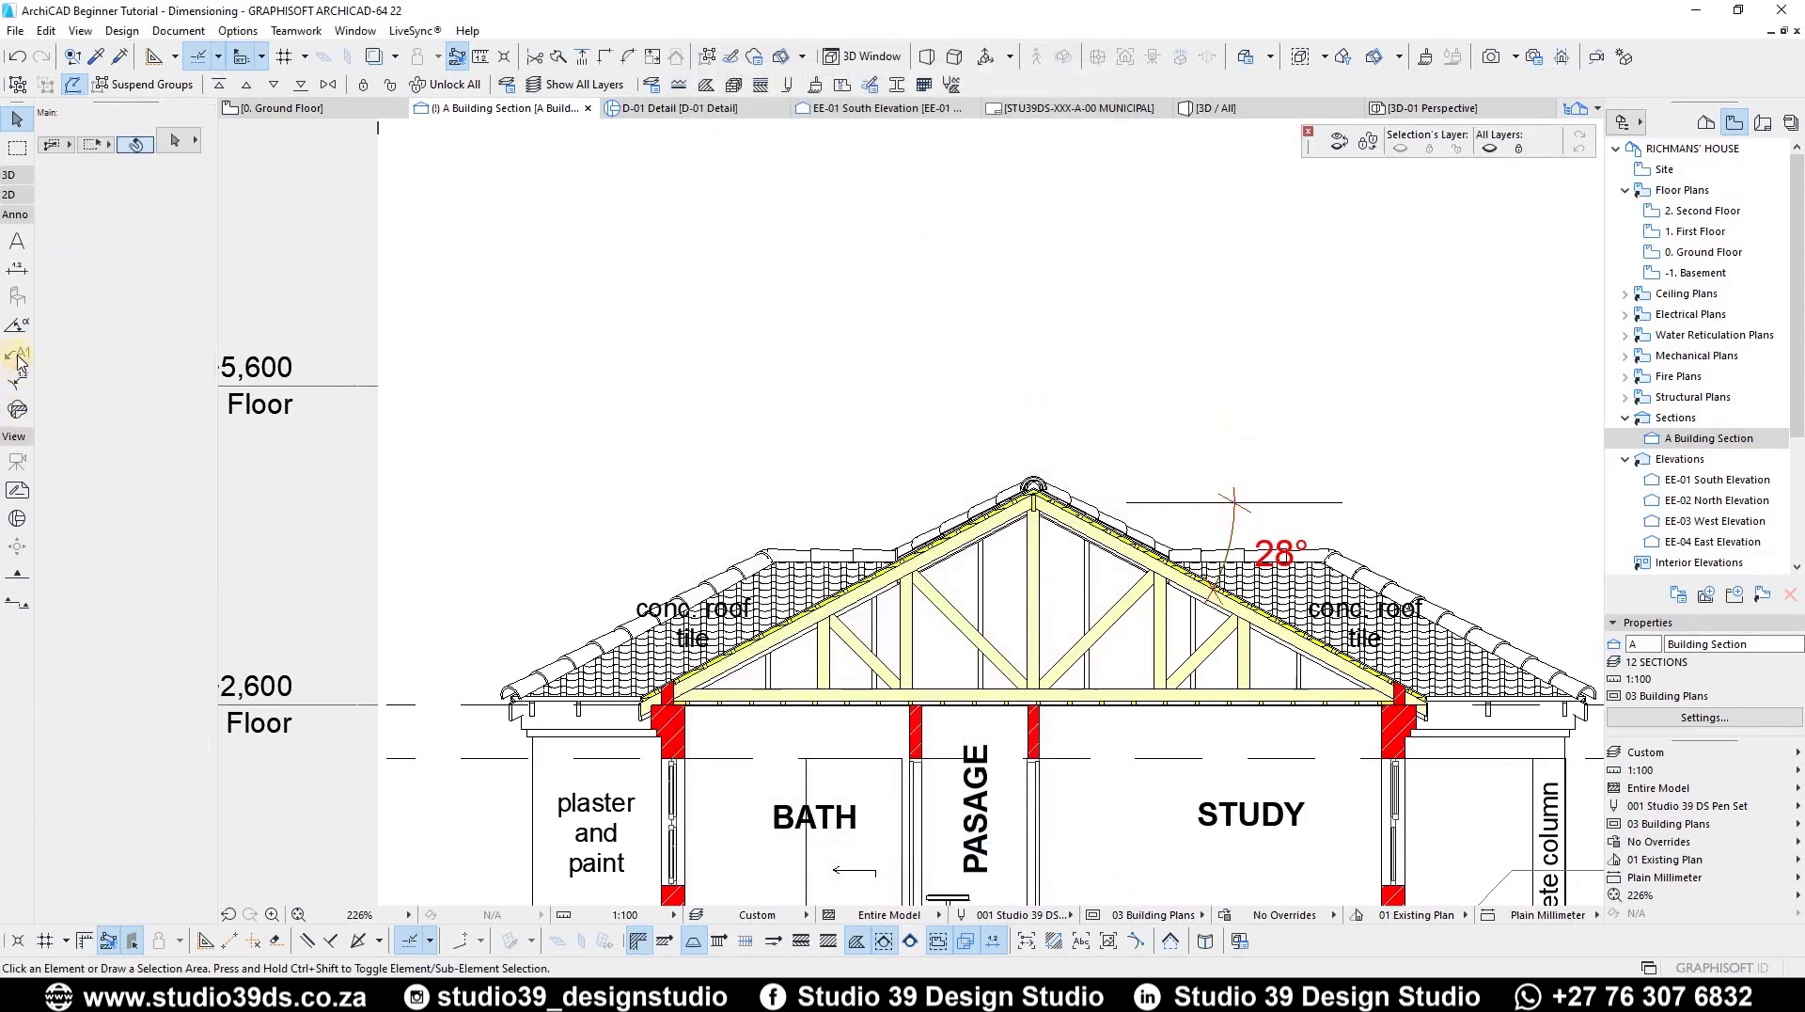
Step: Place an Angle Dimension between the truss's central vertical post and the diagonal brace rising to its right, with its arc between them
left_click(17, 325)
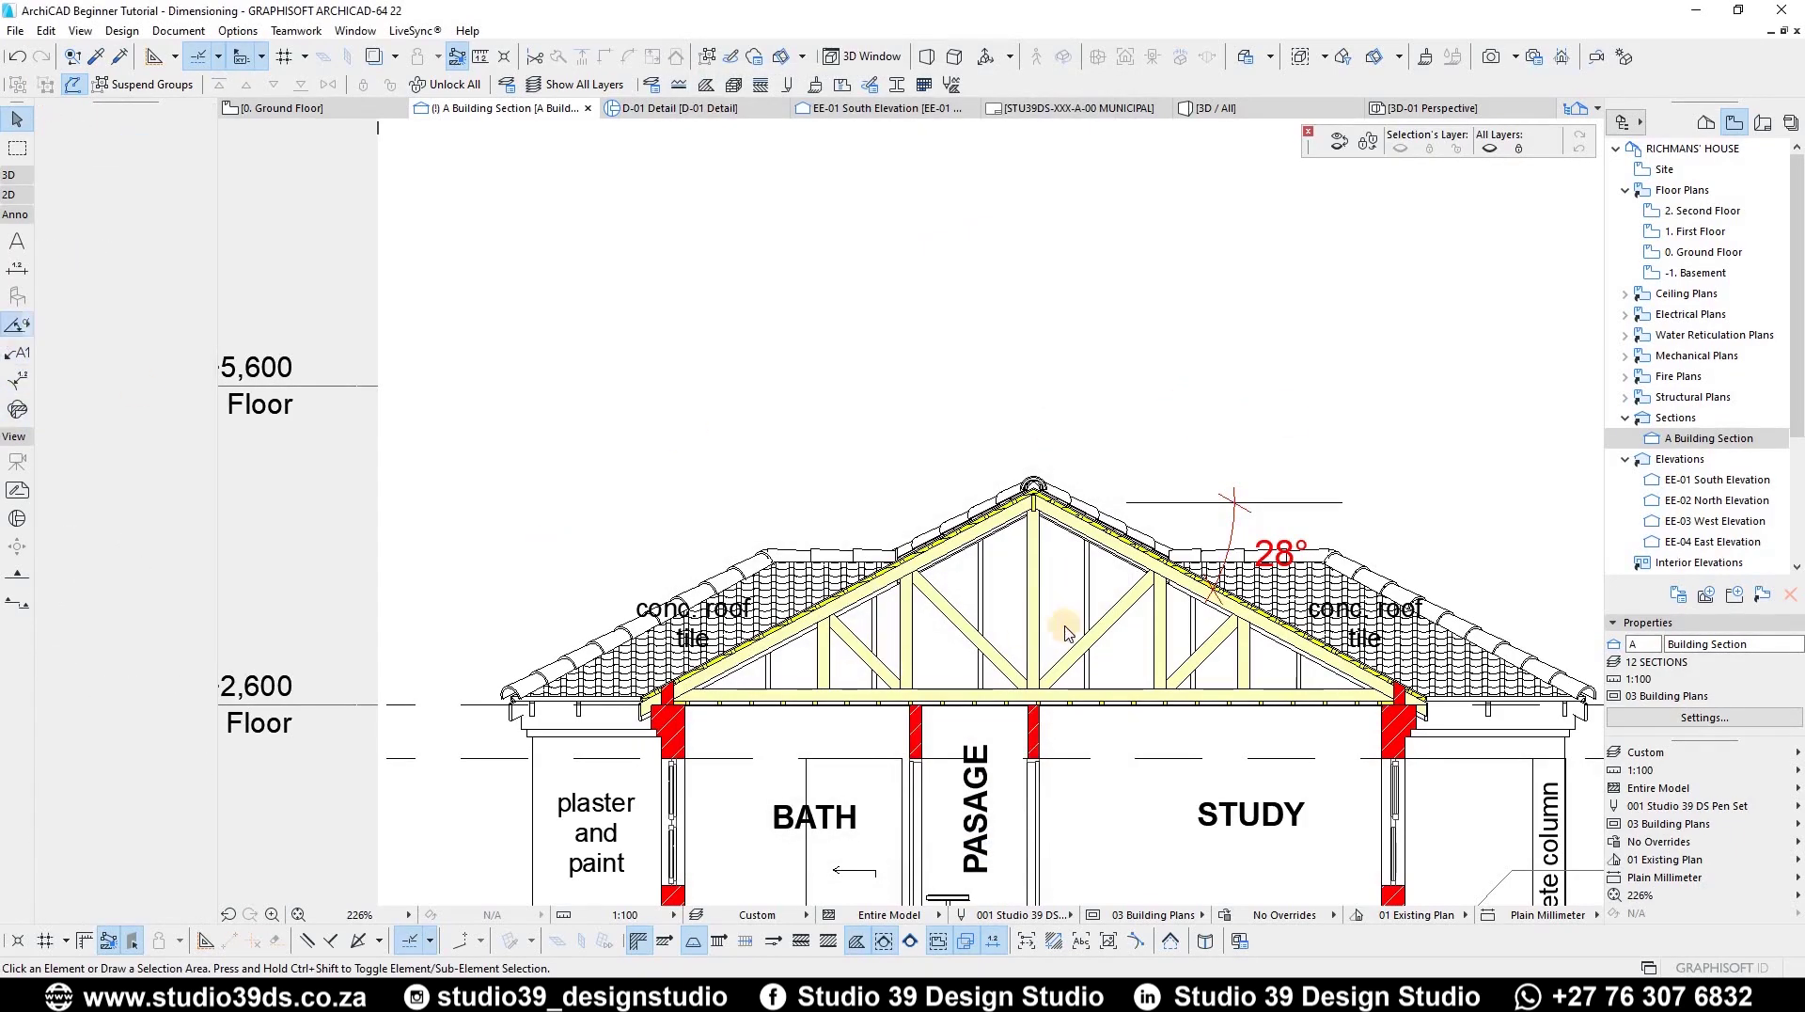
scroll(1016, 607, "up", 6)
left_click(1013, 601)
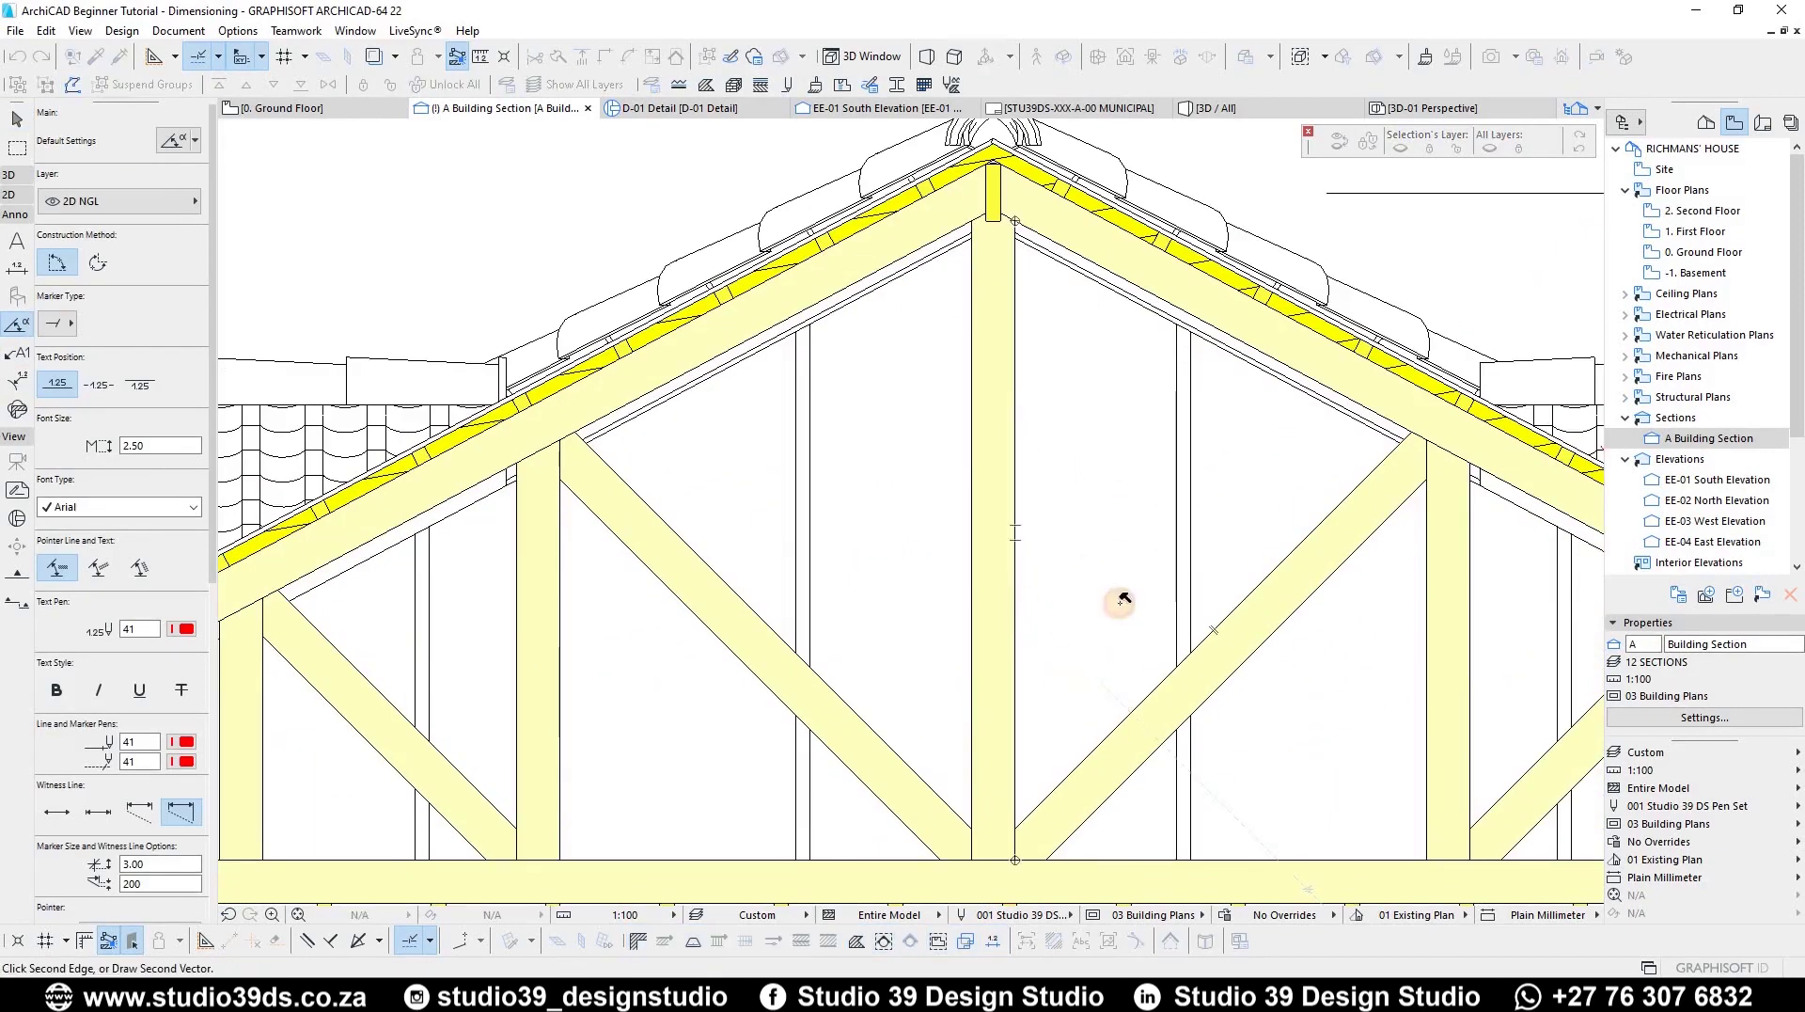
left_click(1134, 724)
left_click(976, 663)
scroll(1023, 560, "down", 3)
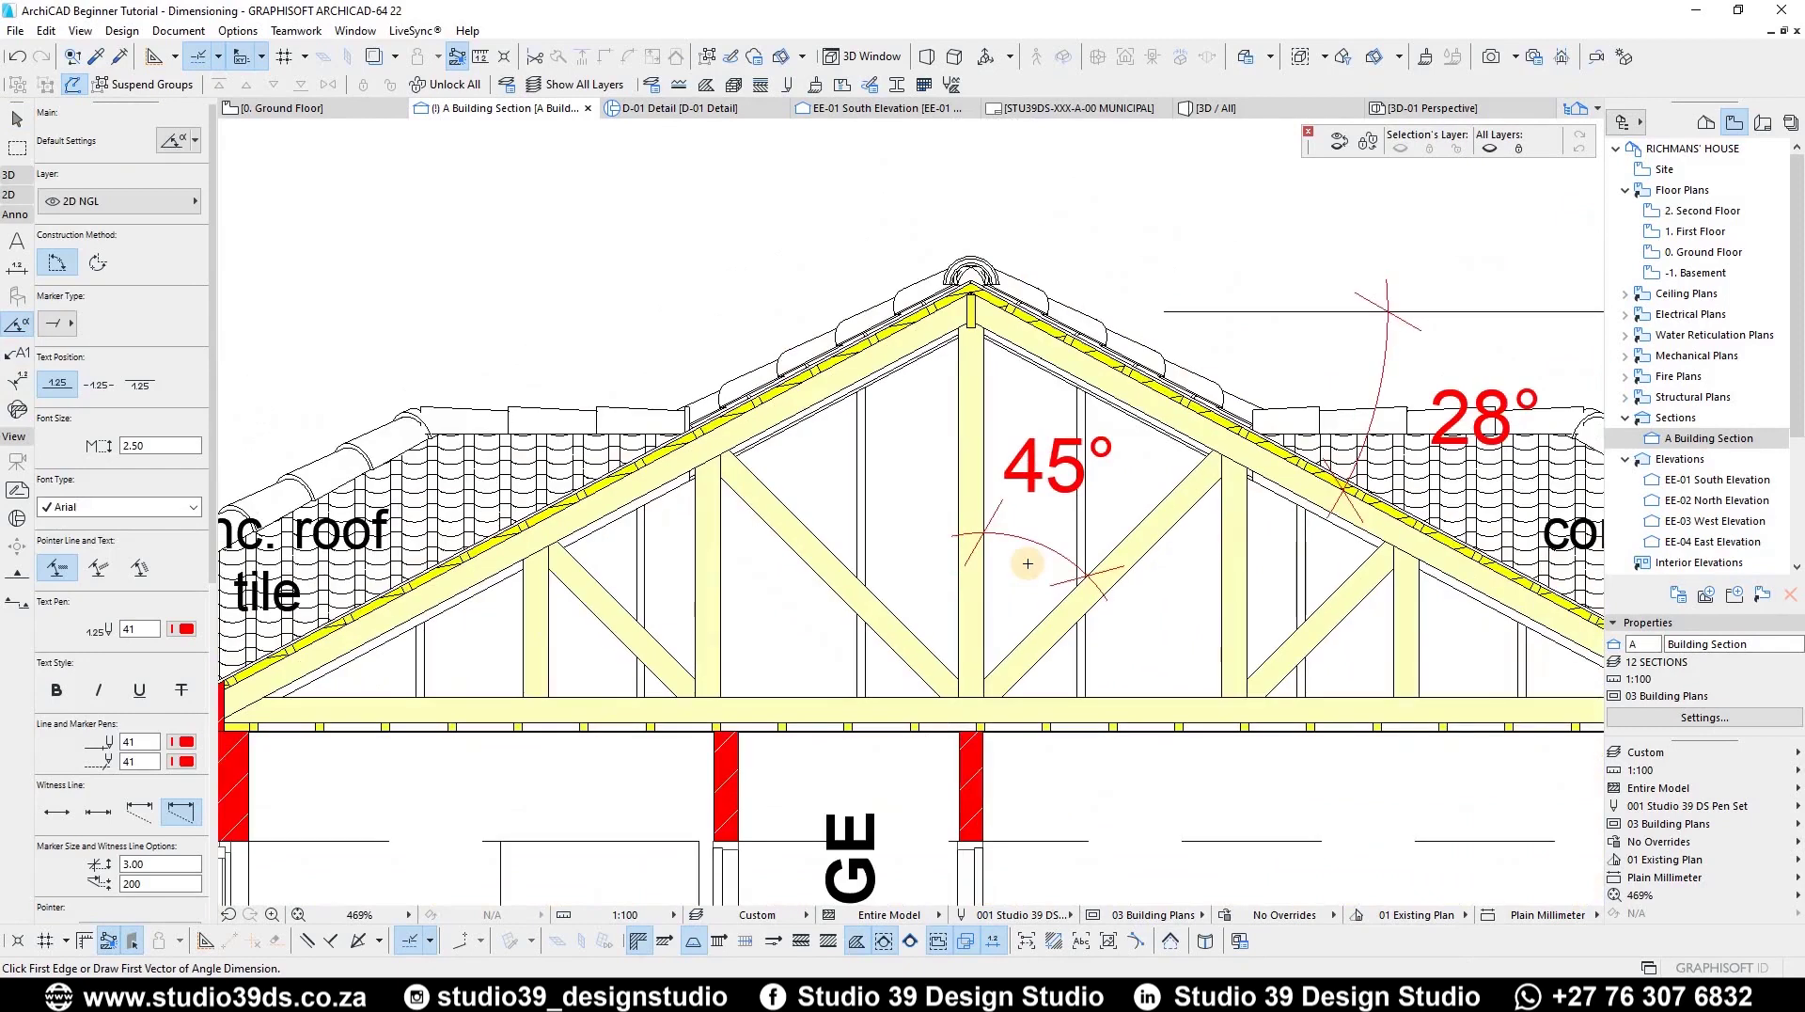
scroll(908, 407, "down", 4)
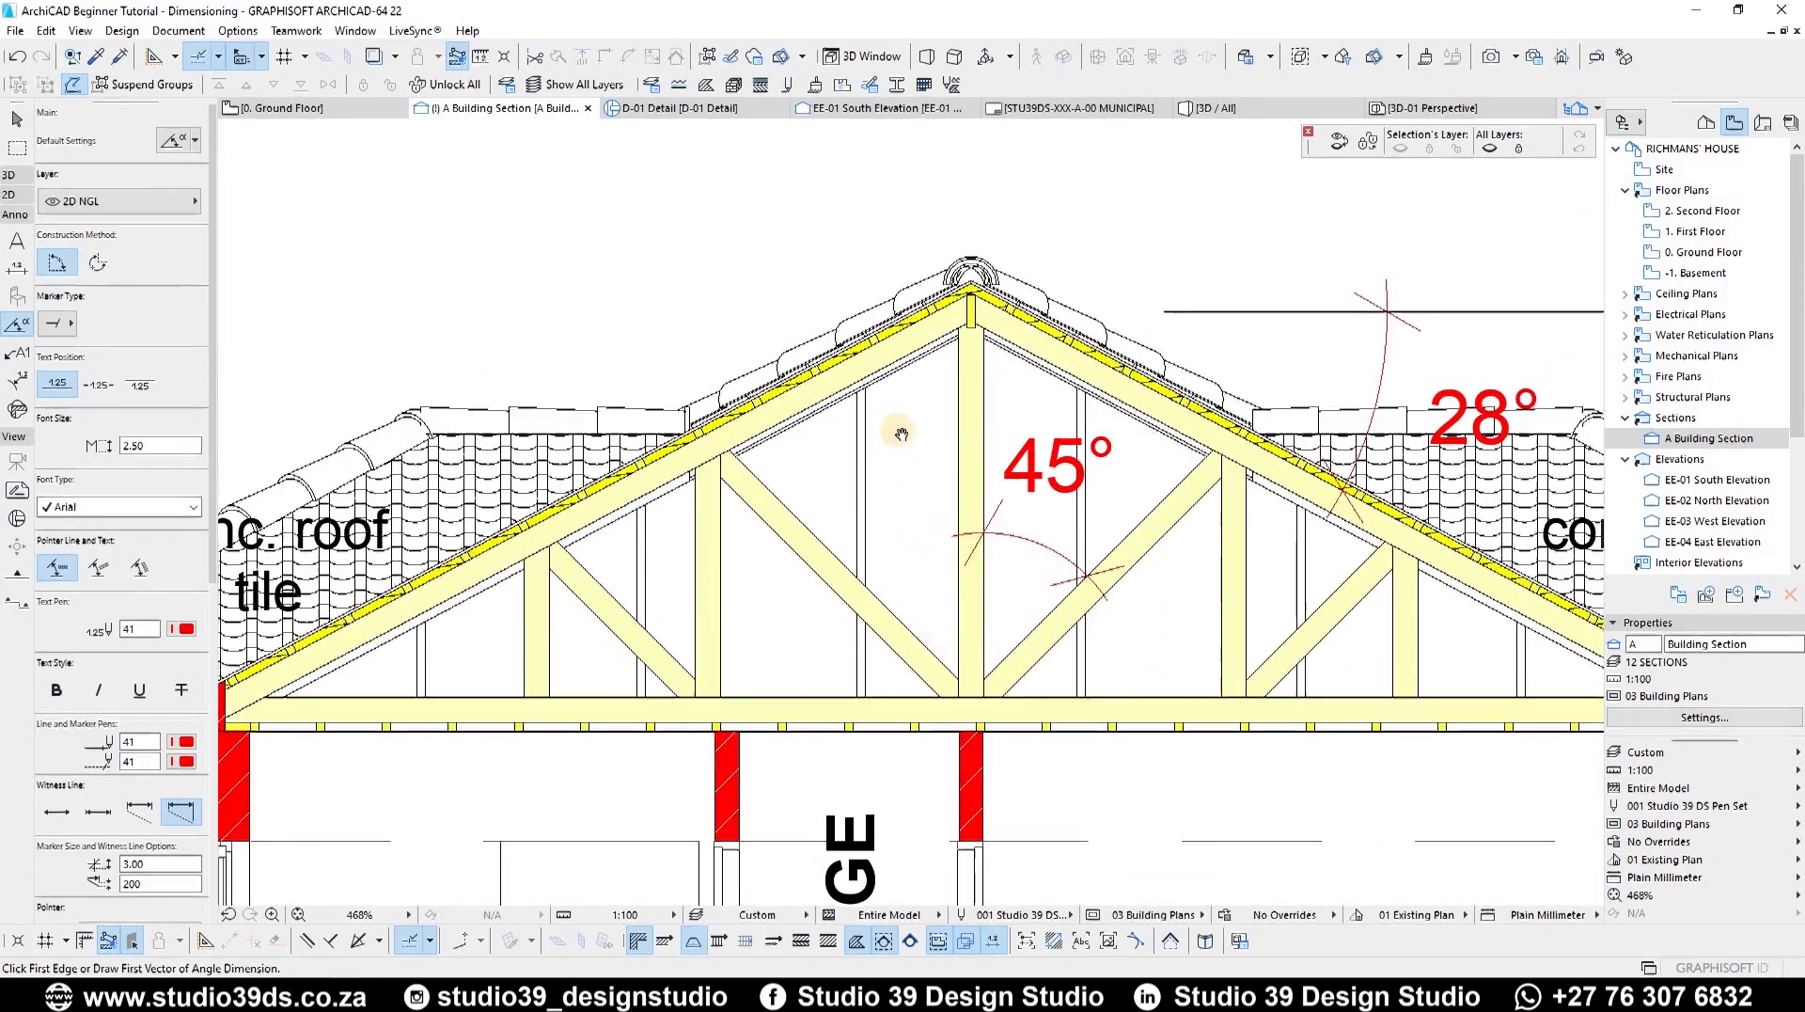
left_click(16, 120)
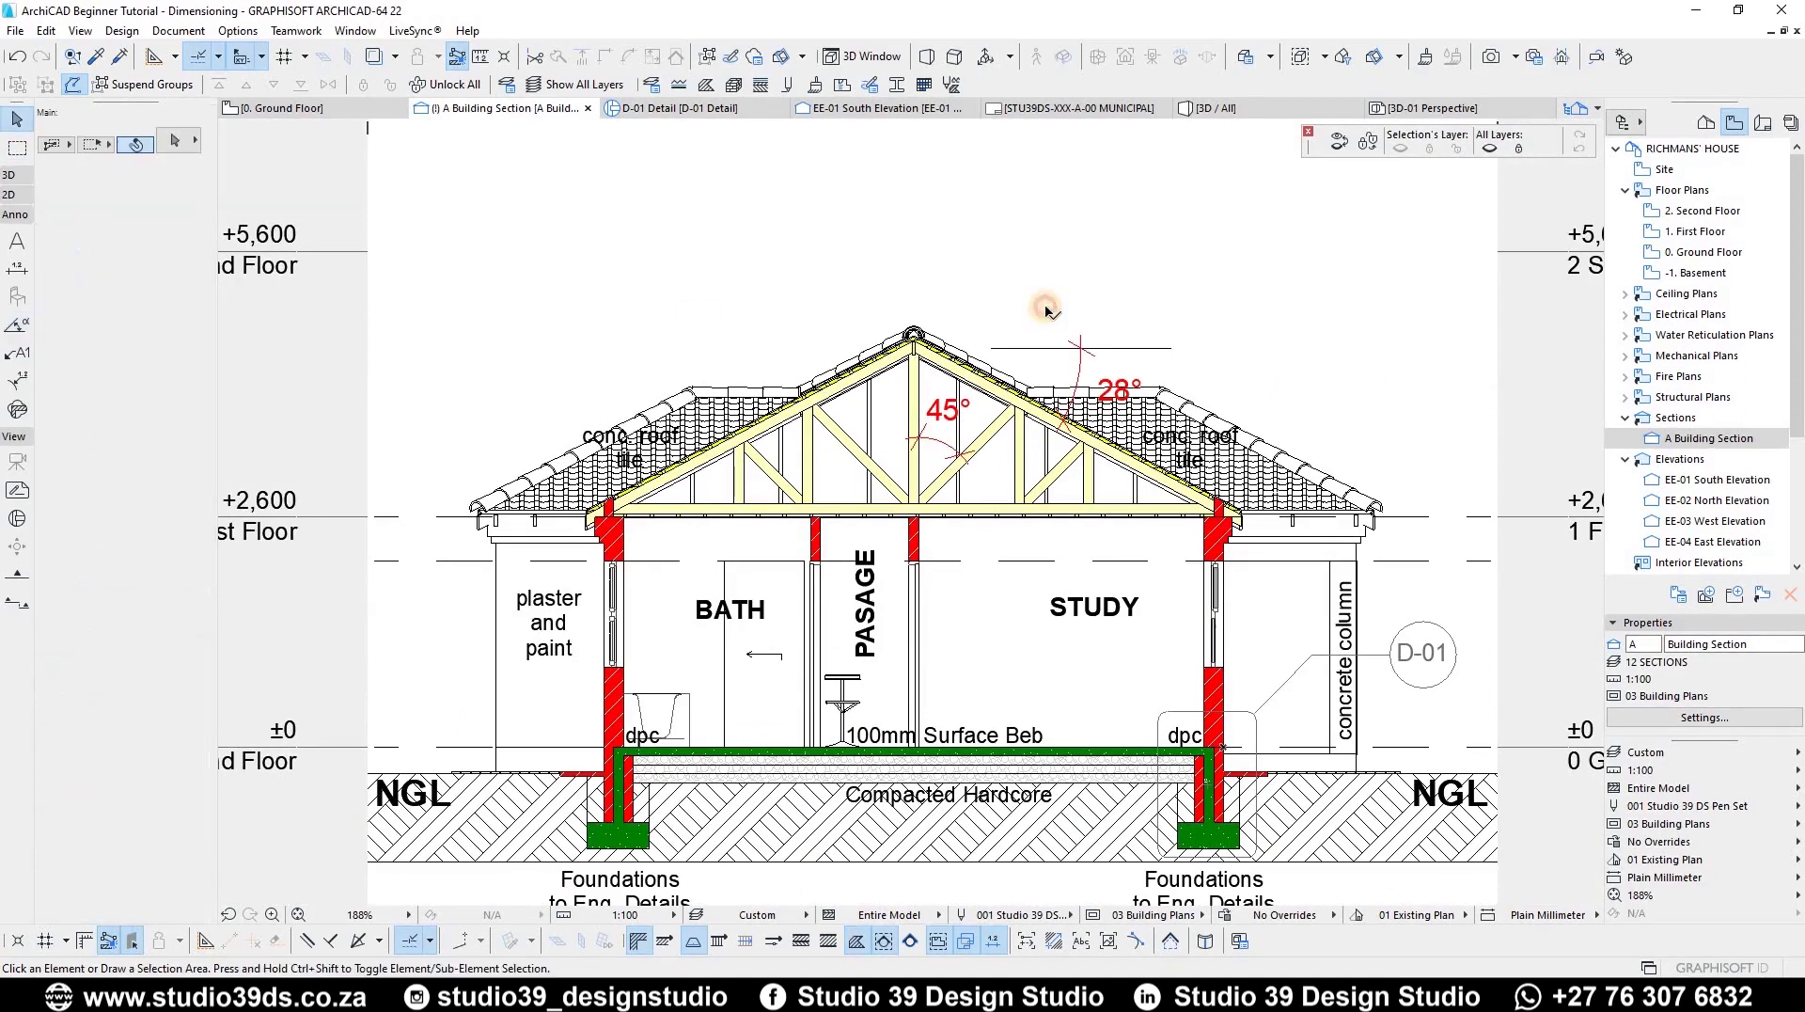
left_click(1047, 310)
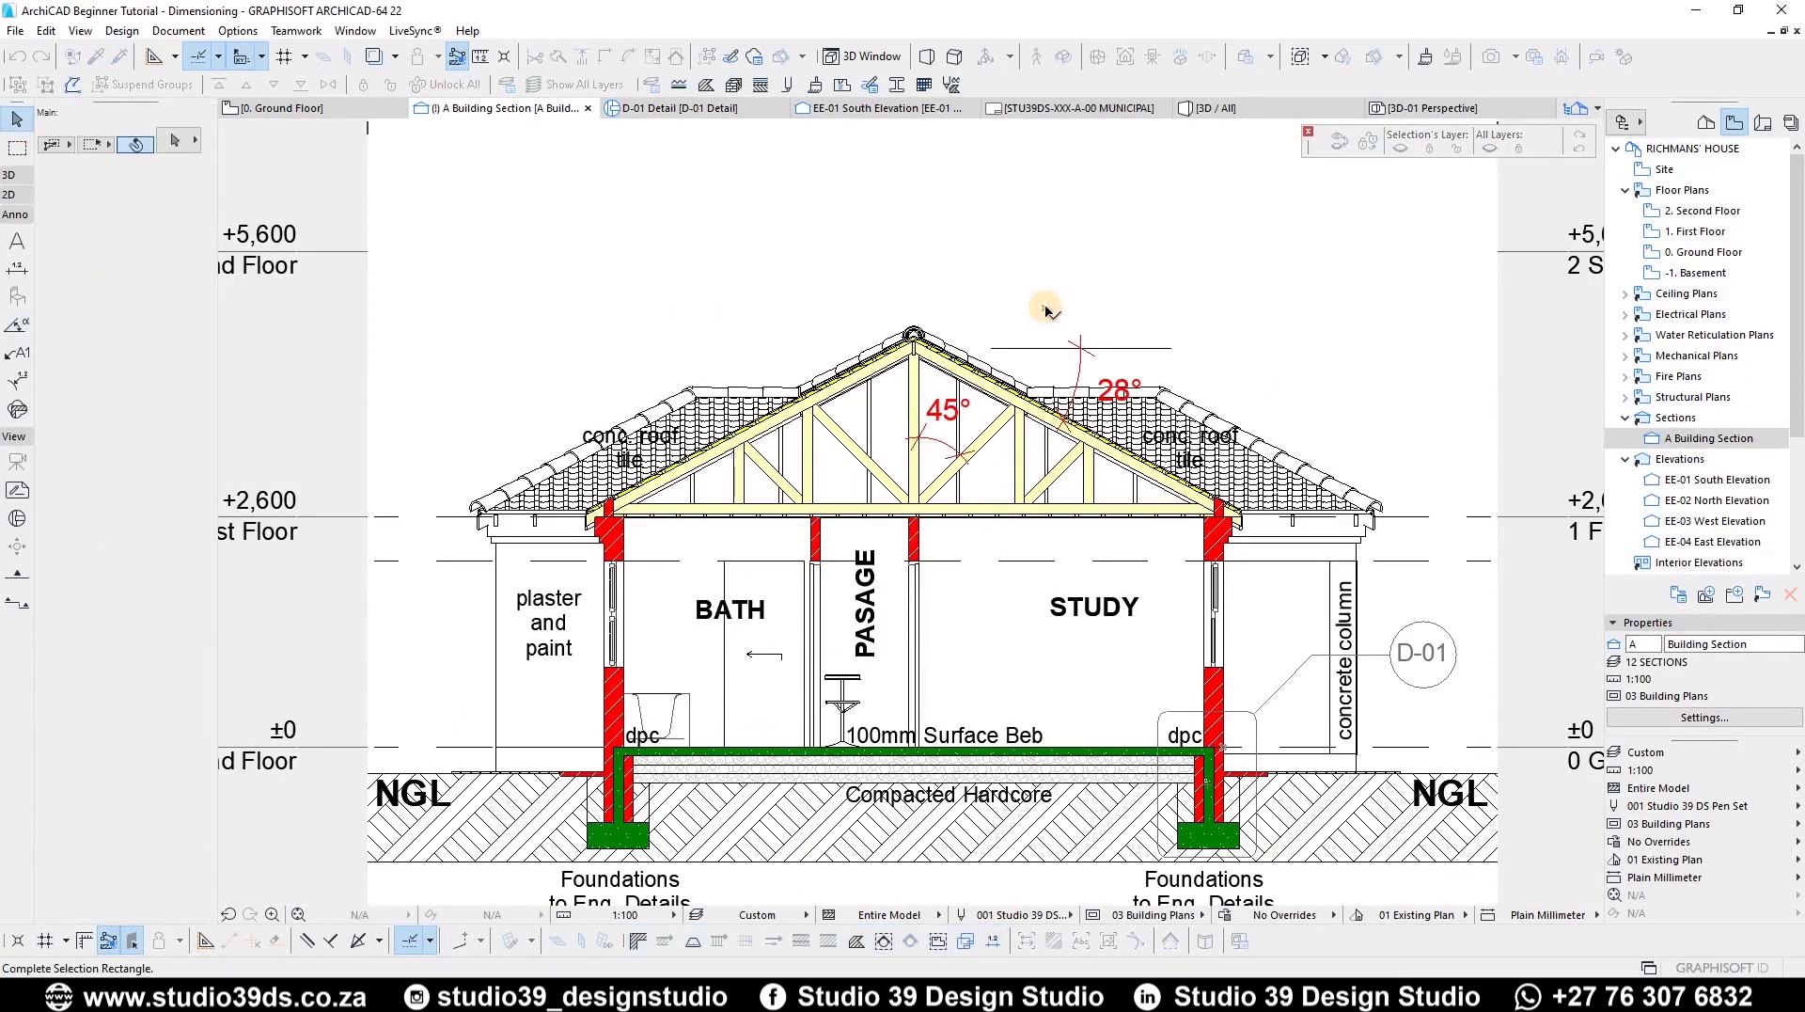
left_click(1227, 284)
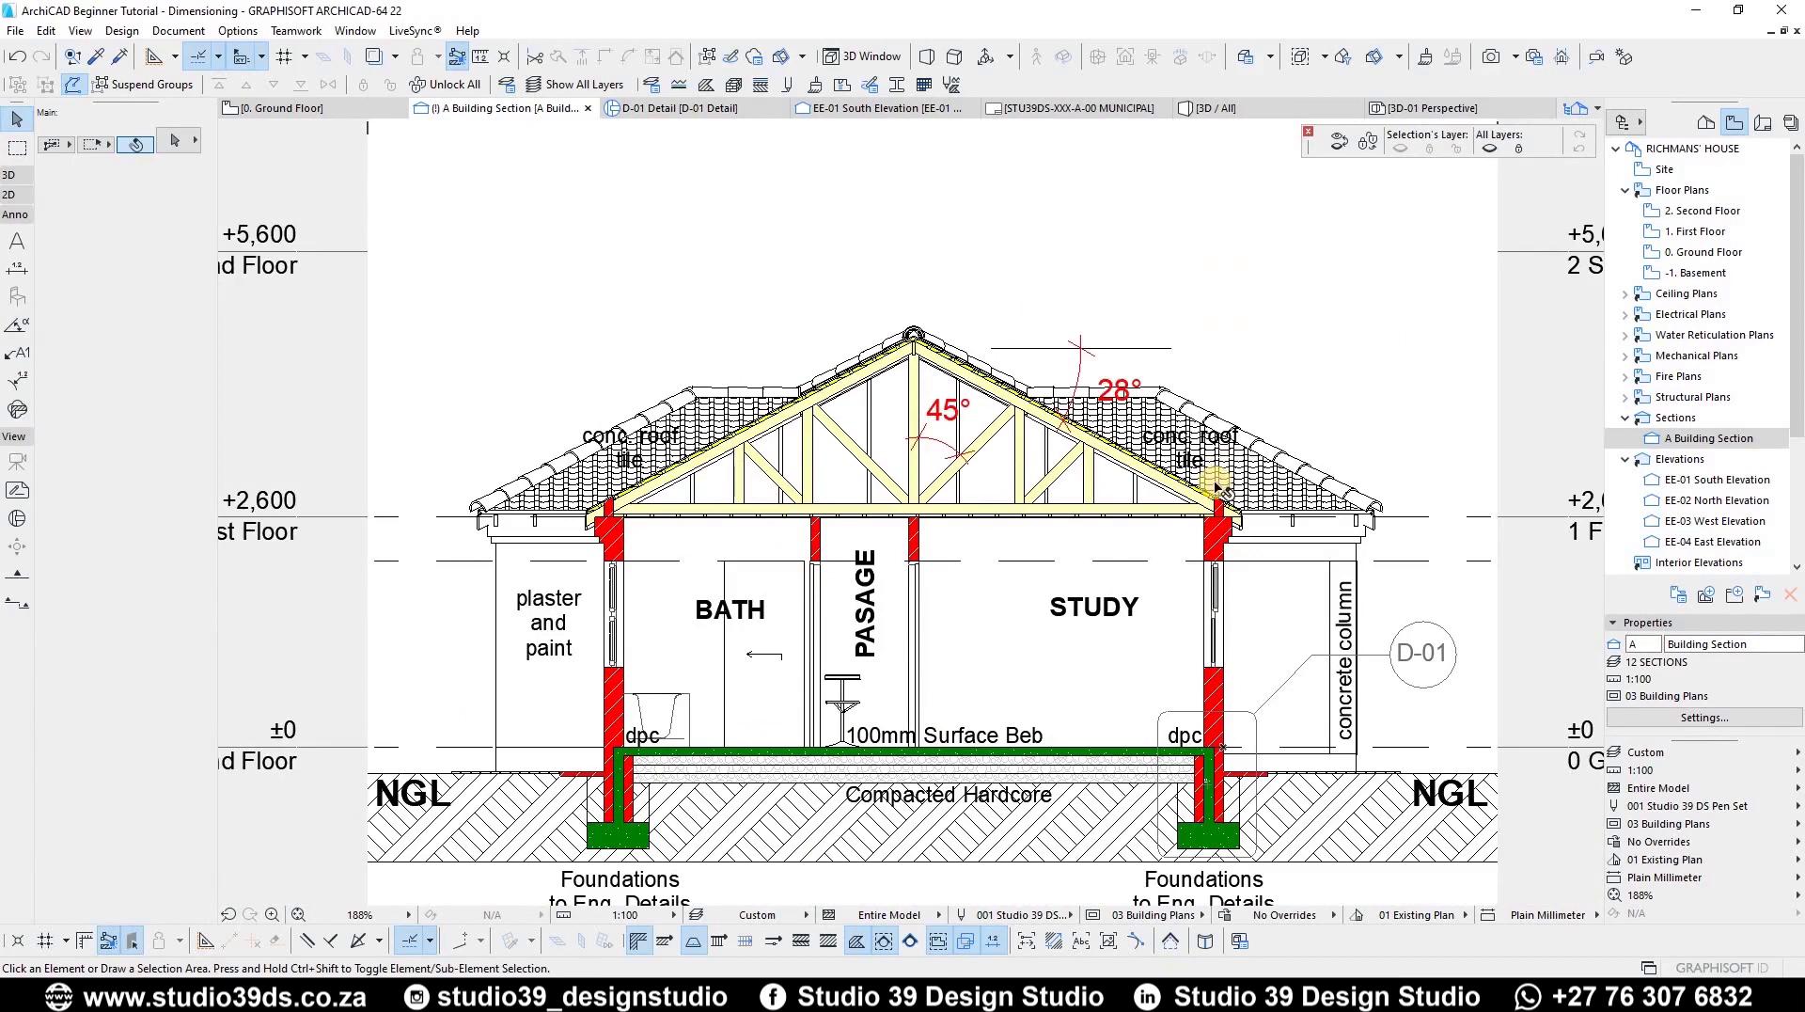
mouse_move(1216, 486)
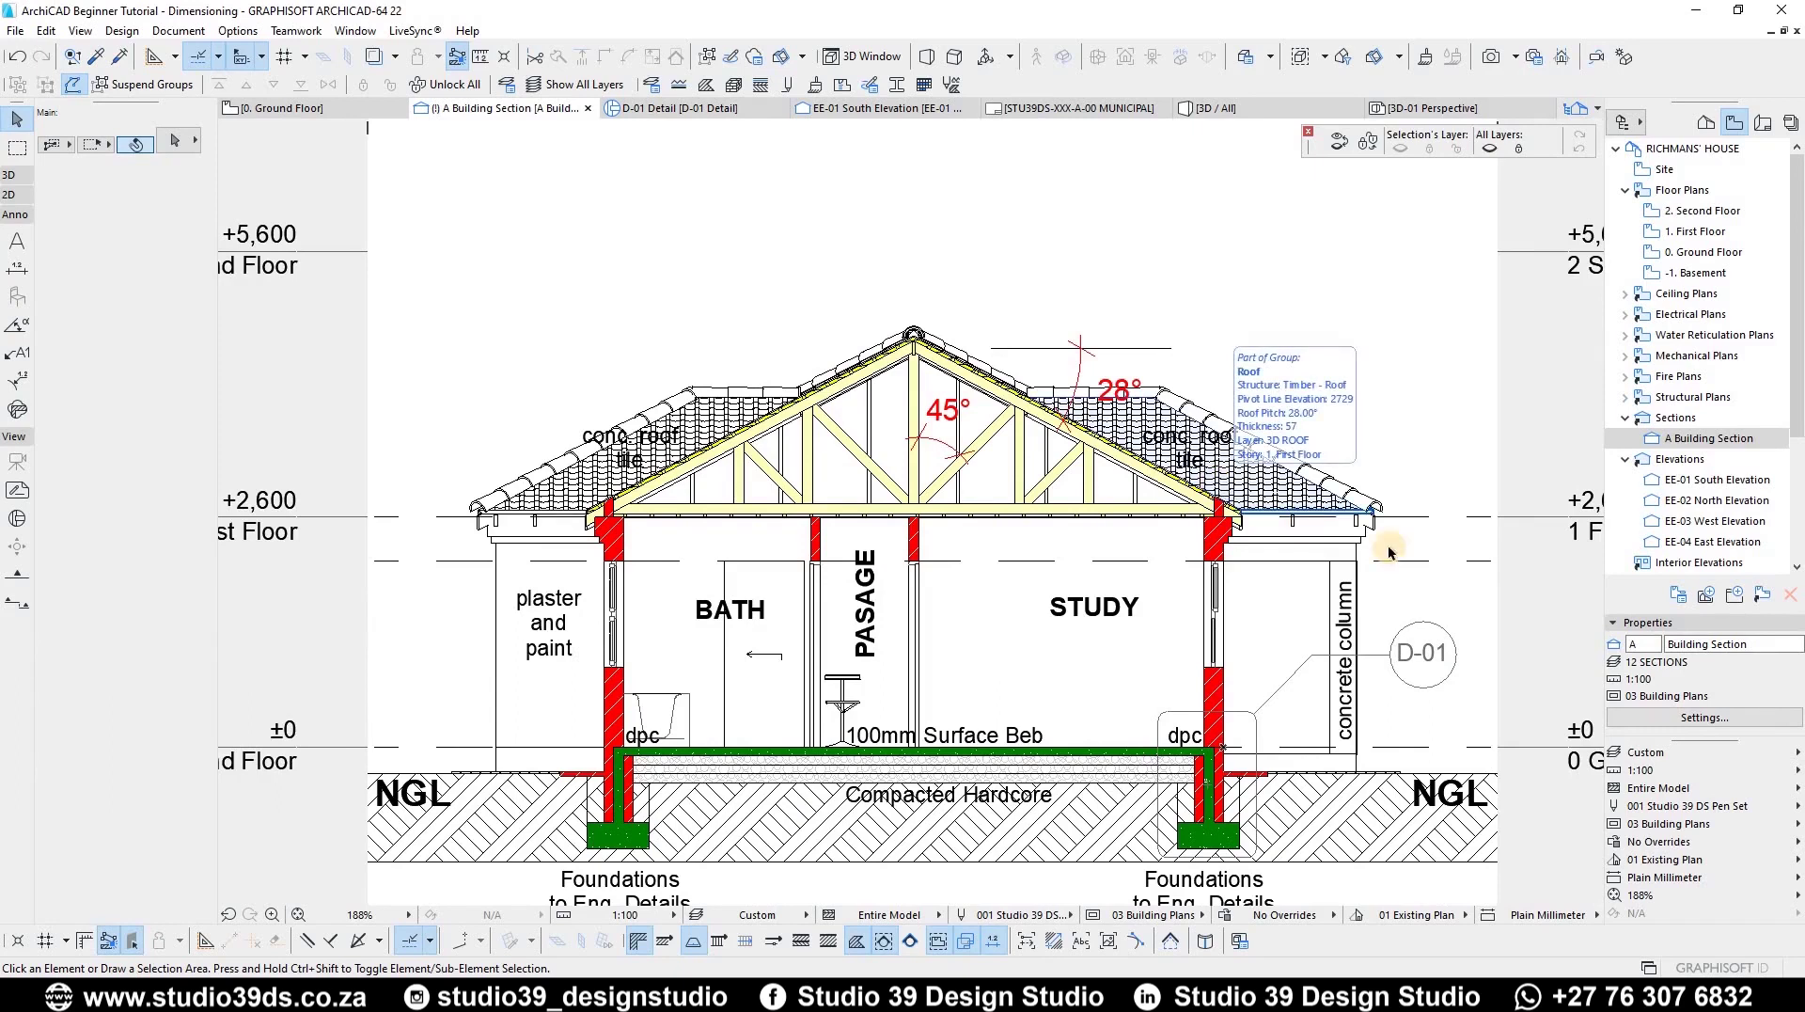
scroll(1100, 463, "down", 3)
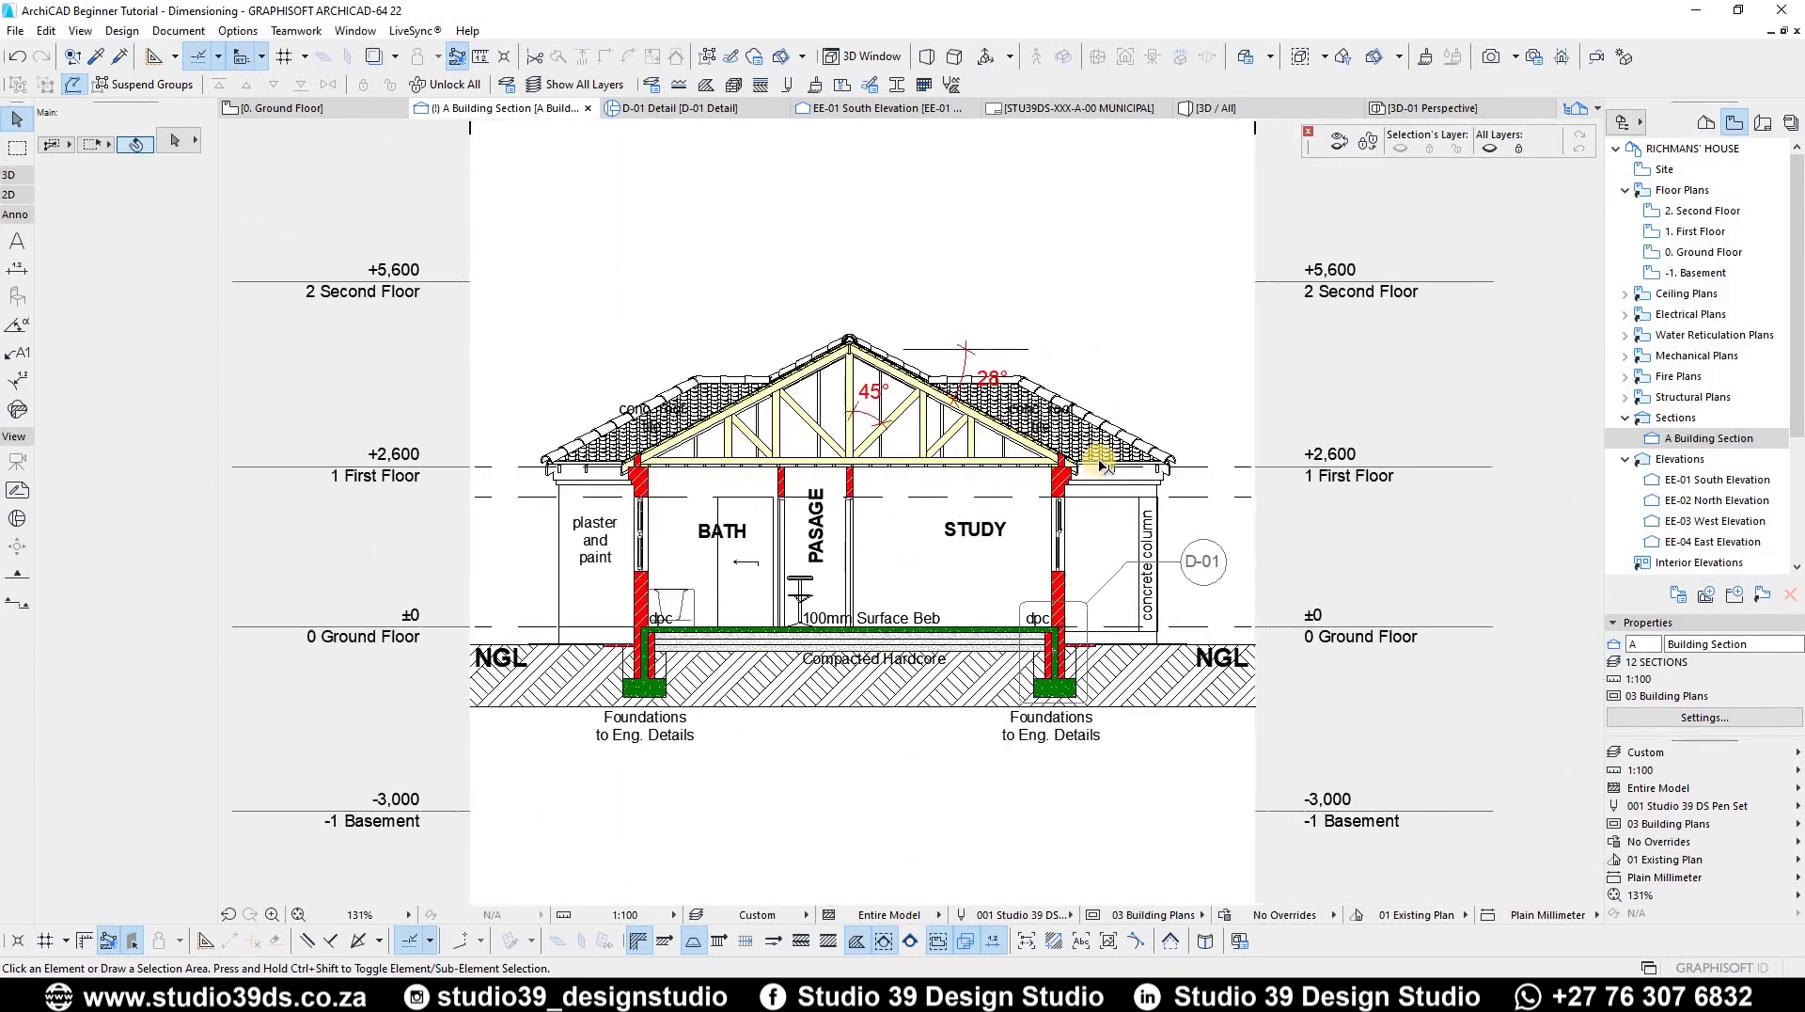
scroll(1100, 464, "up", 4)
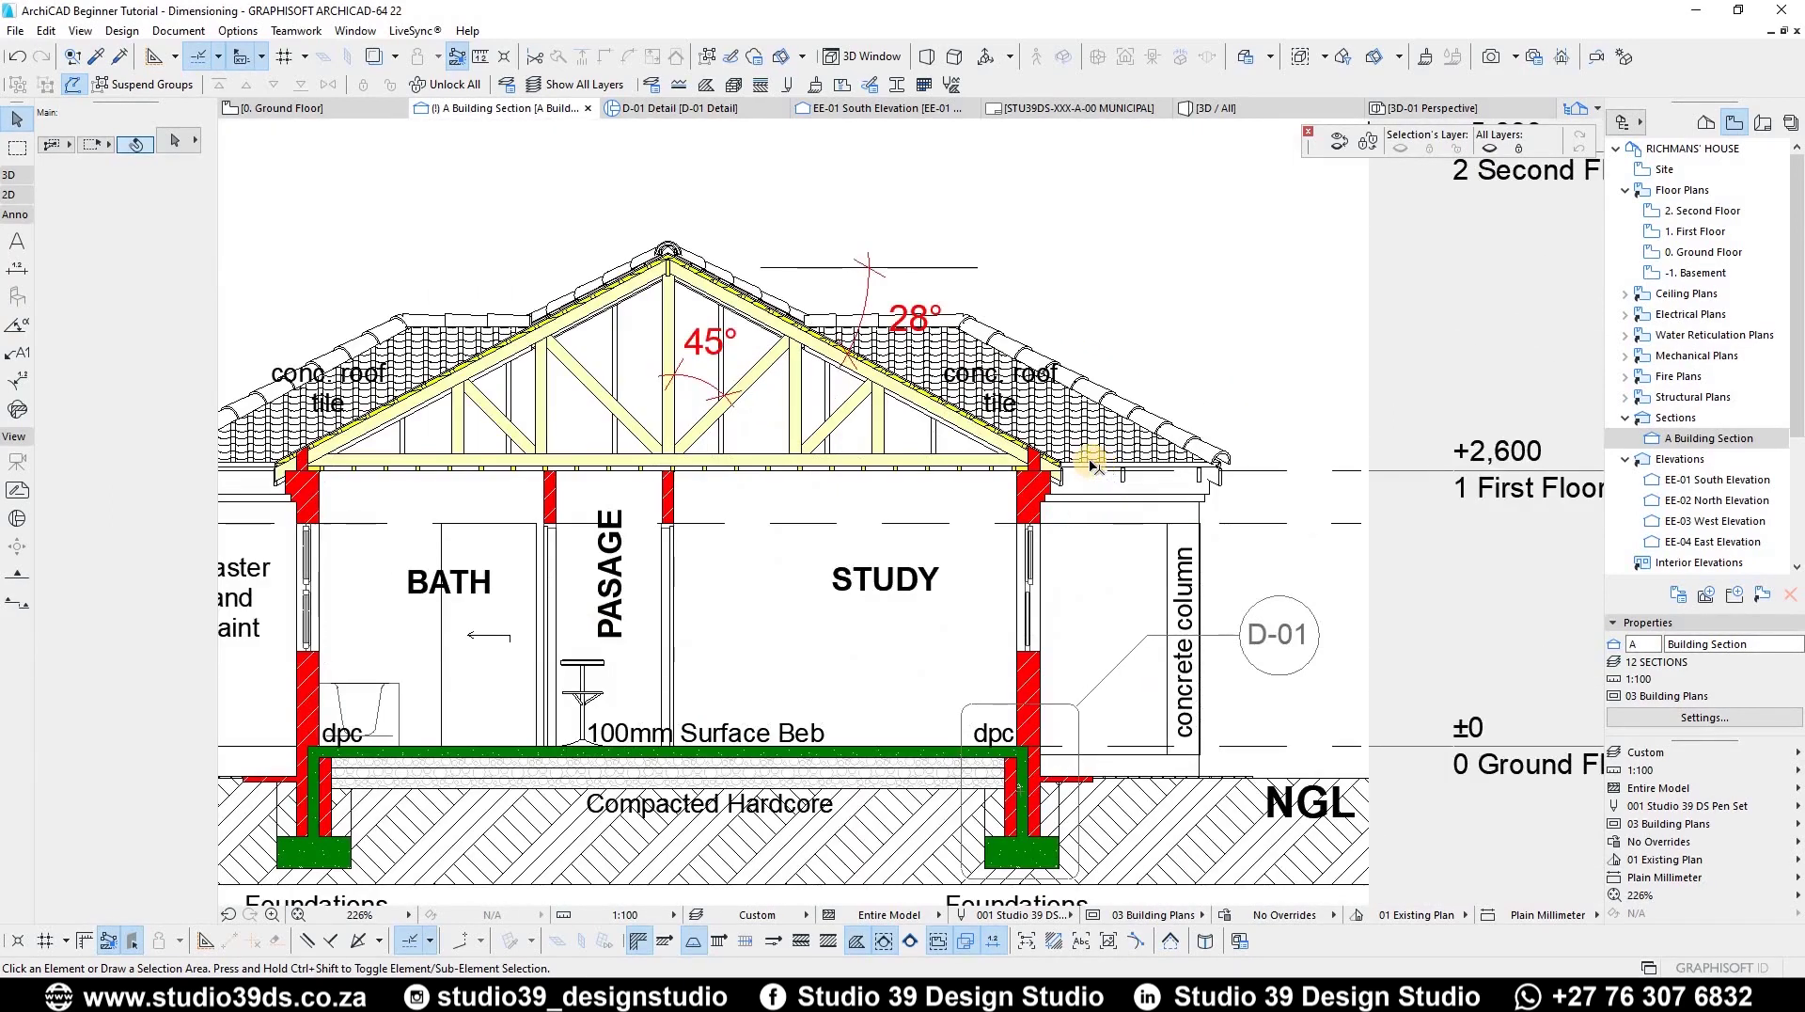
Step: Place a chain of elevation dimensions beside the concrete column, covering the first-floor line, the dashed line below it, the ground-floor line and the footing's underside
left_click(17, 271)
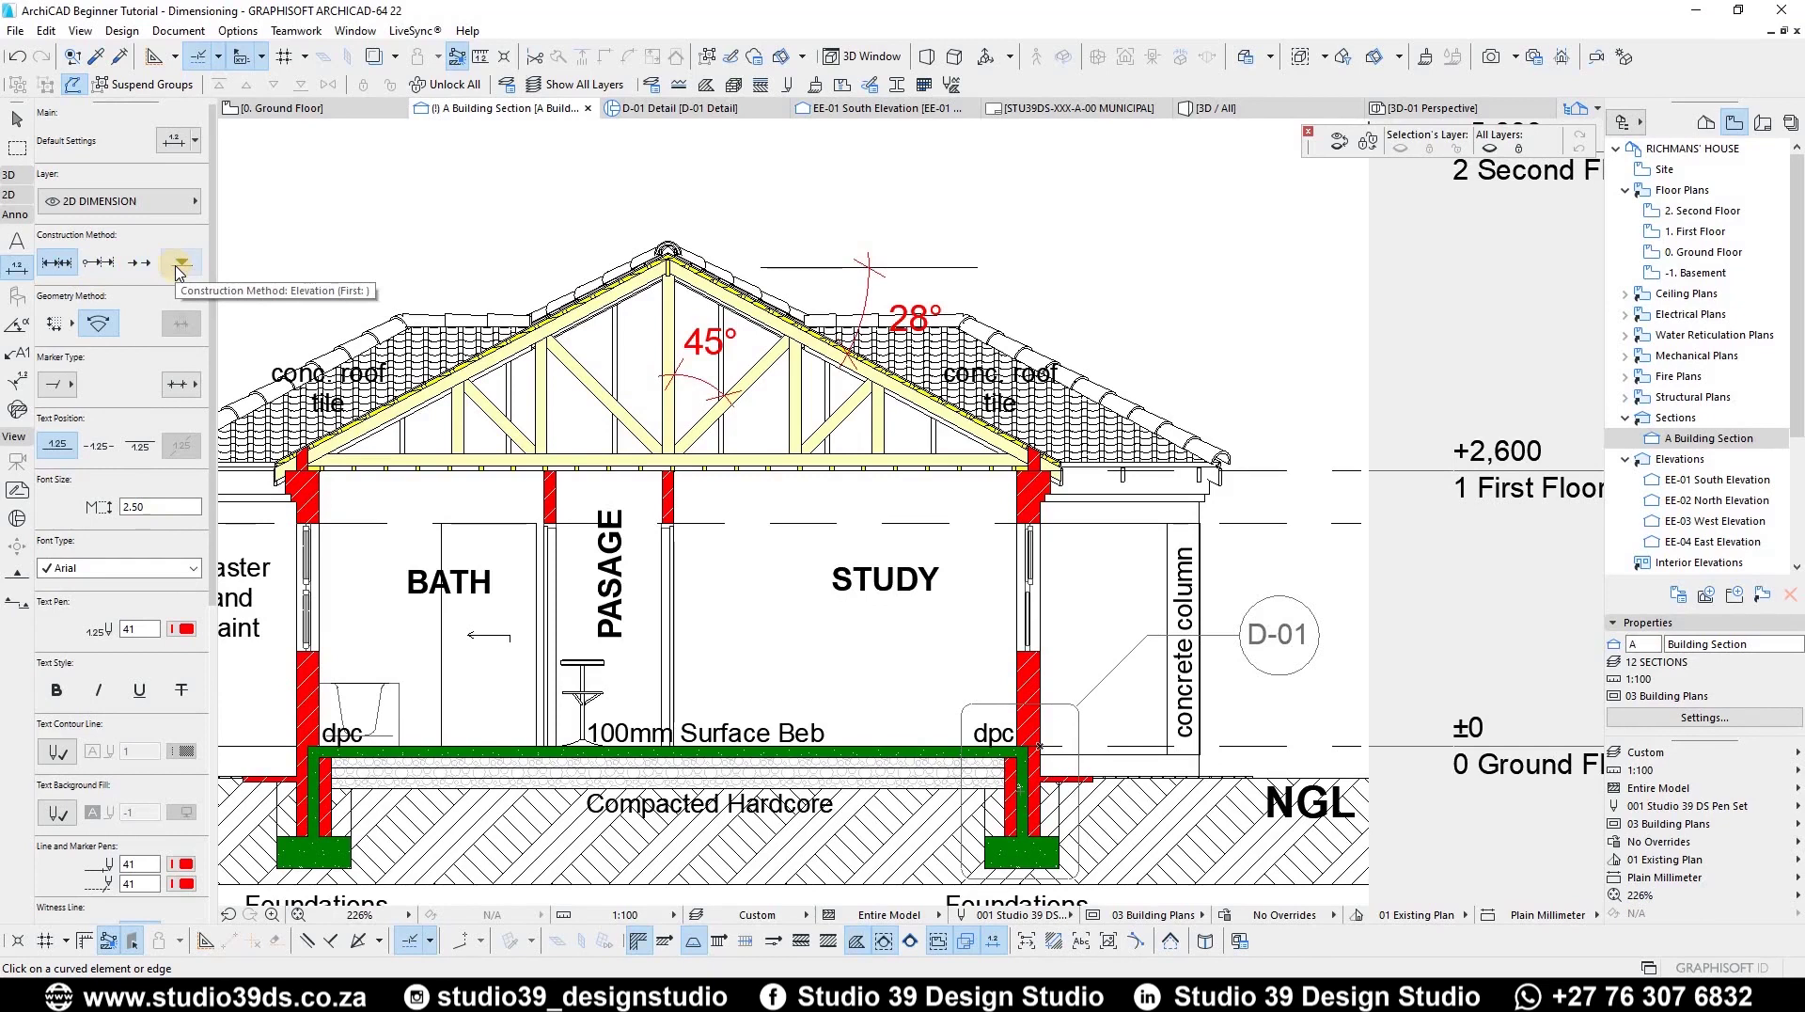
left_click(16, 381)
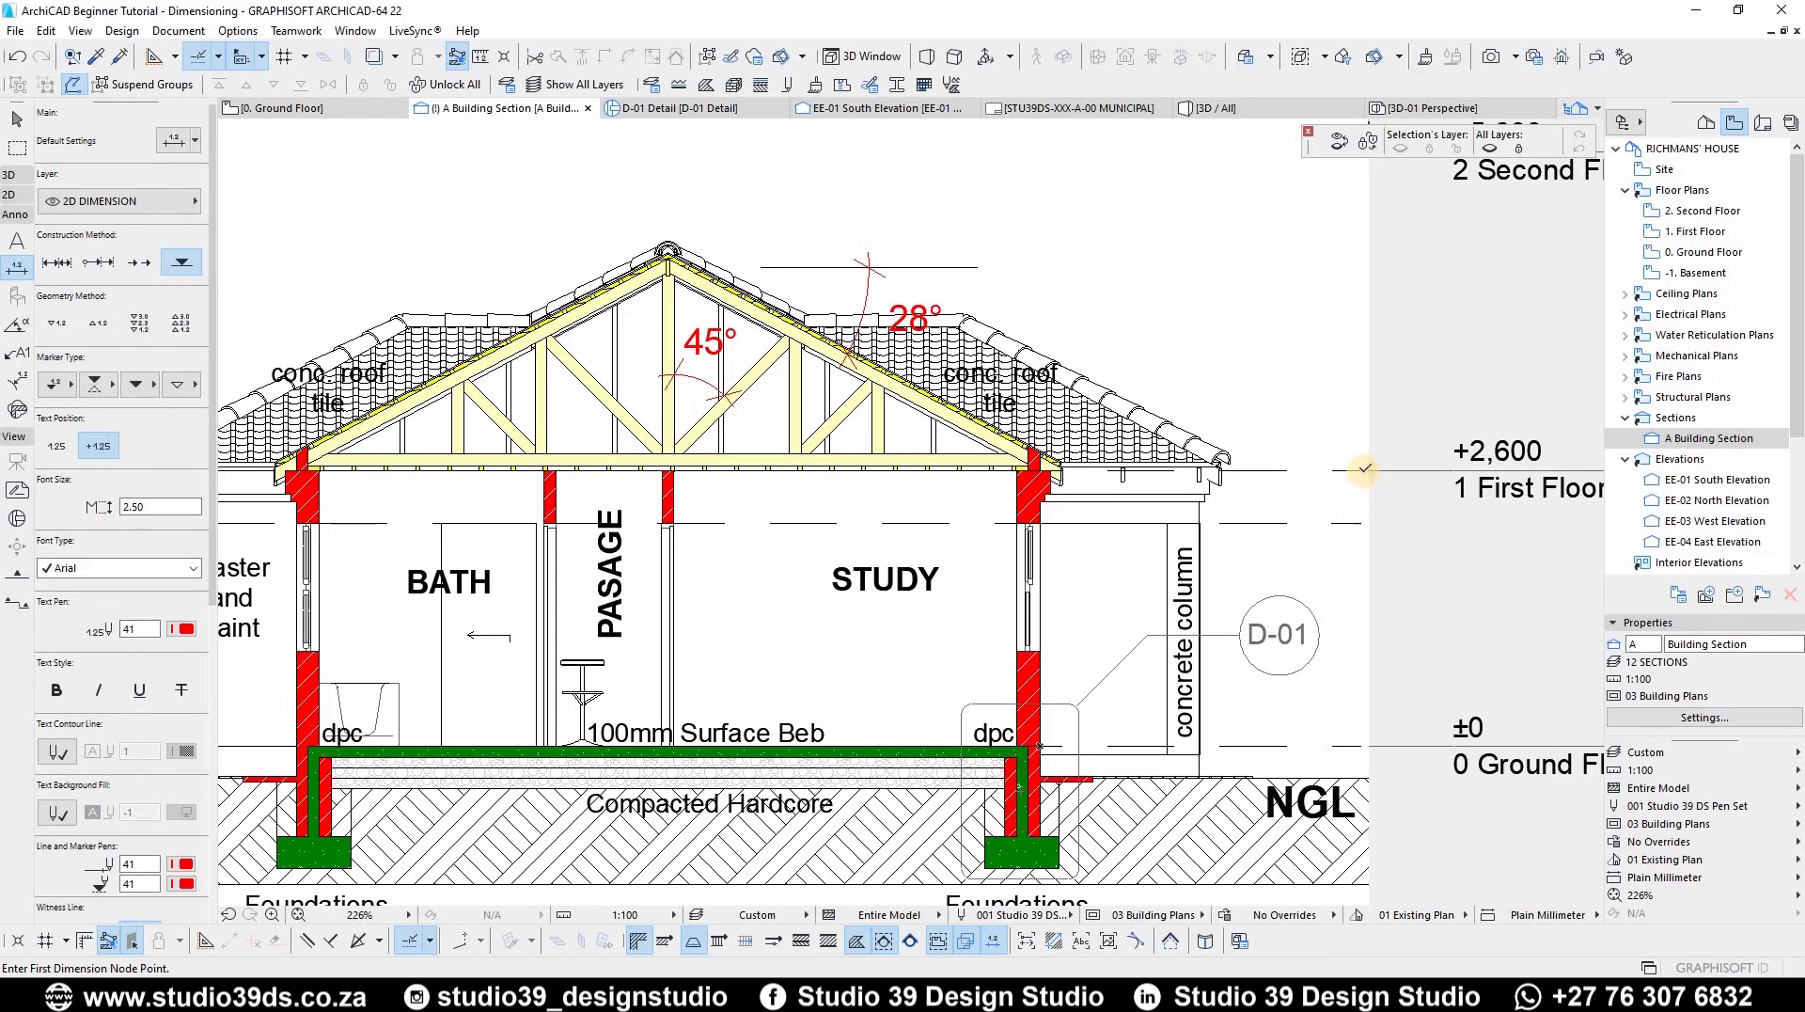
left_click(1371, 514)
scroll(906, 533, "down", 3)
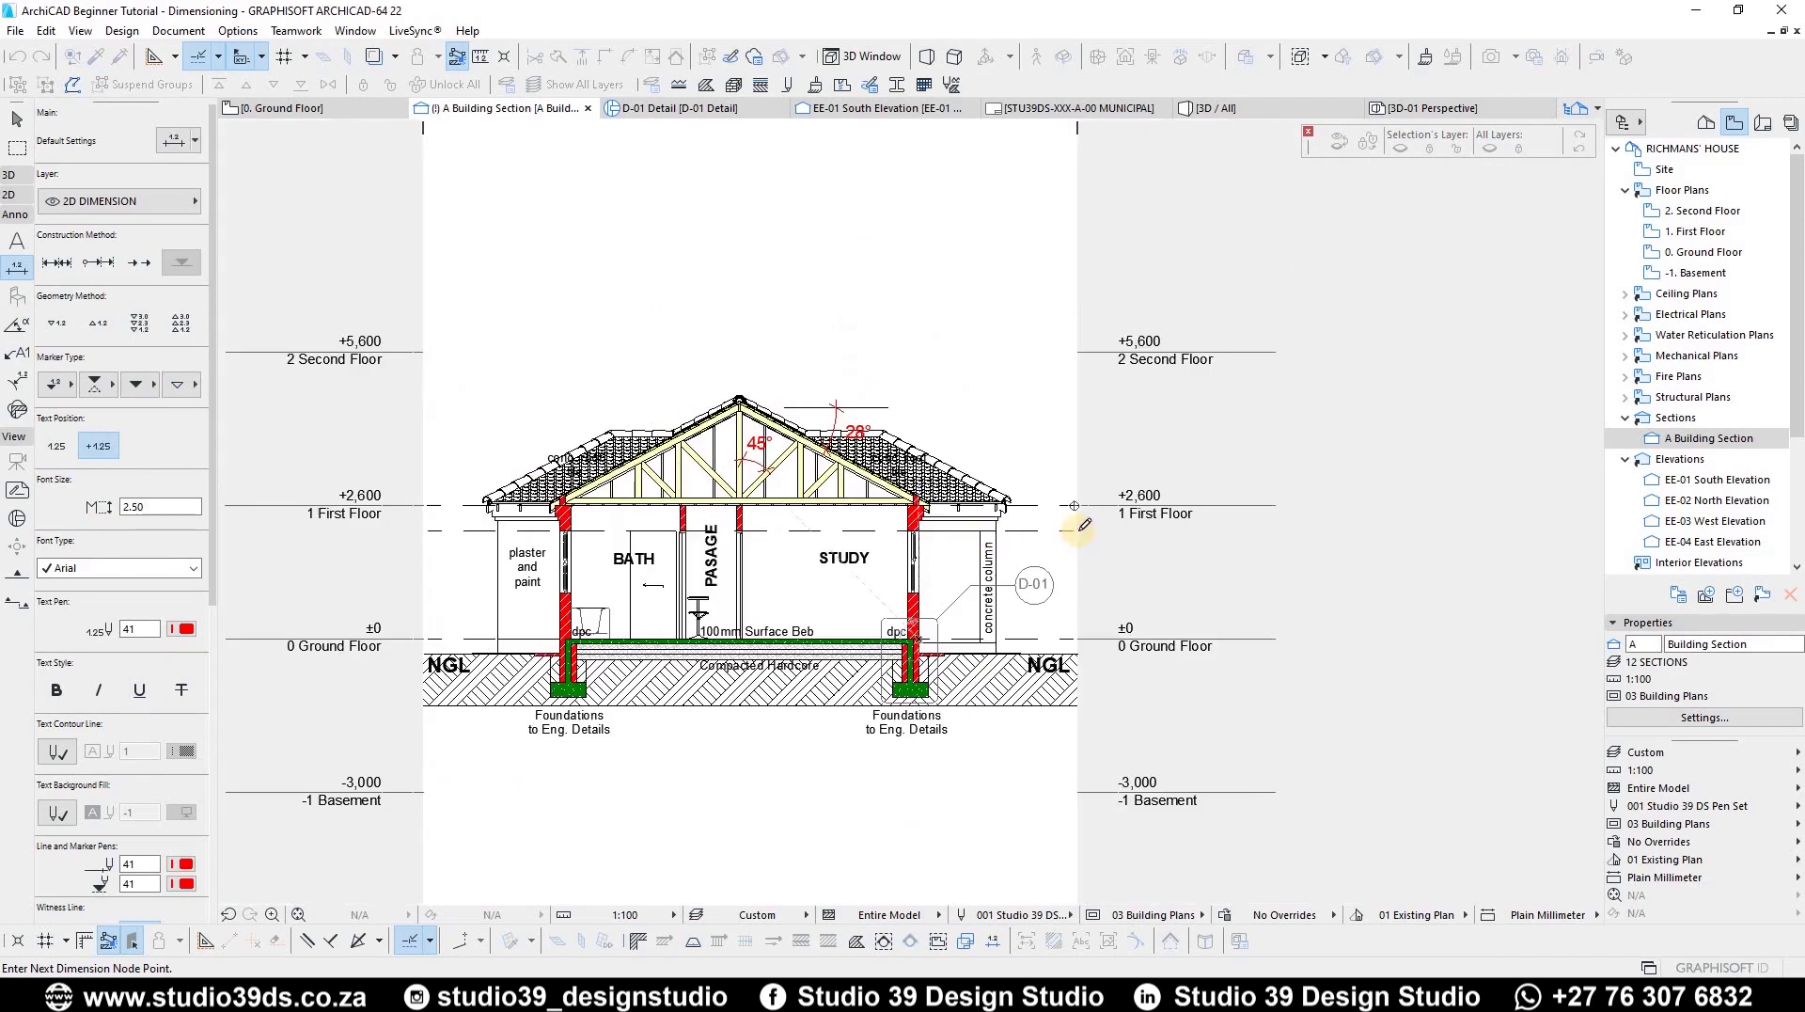
scroll(1084, 525, "up", 3)
left_click(1072, 531)
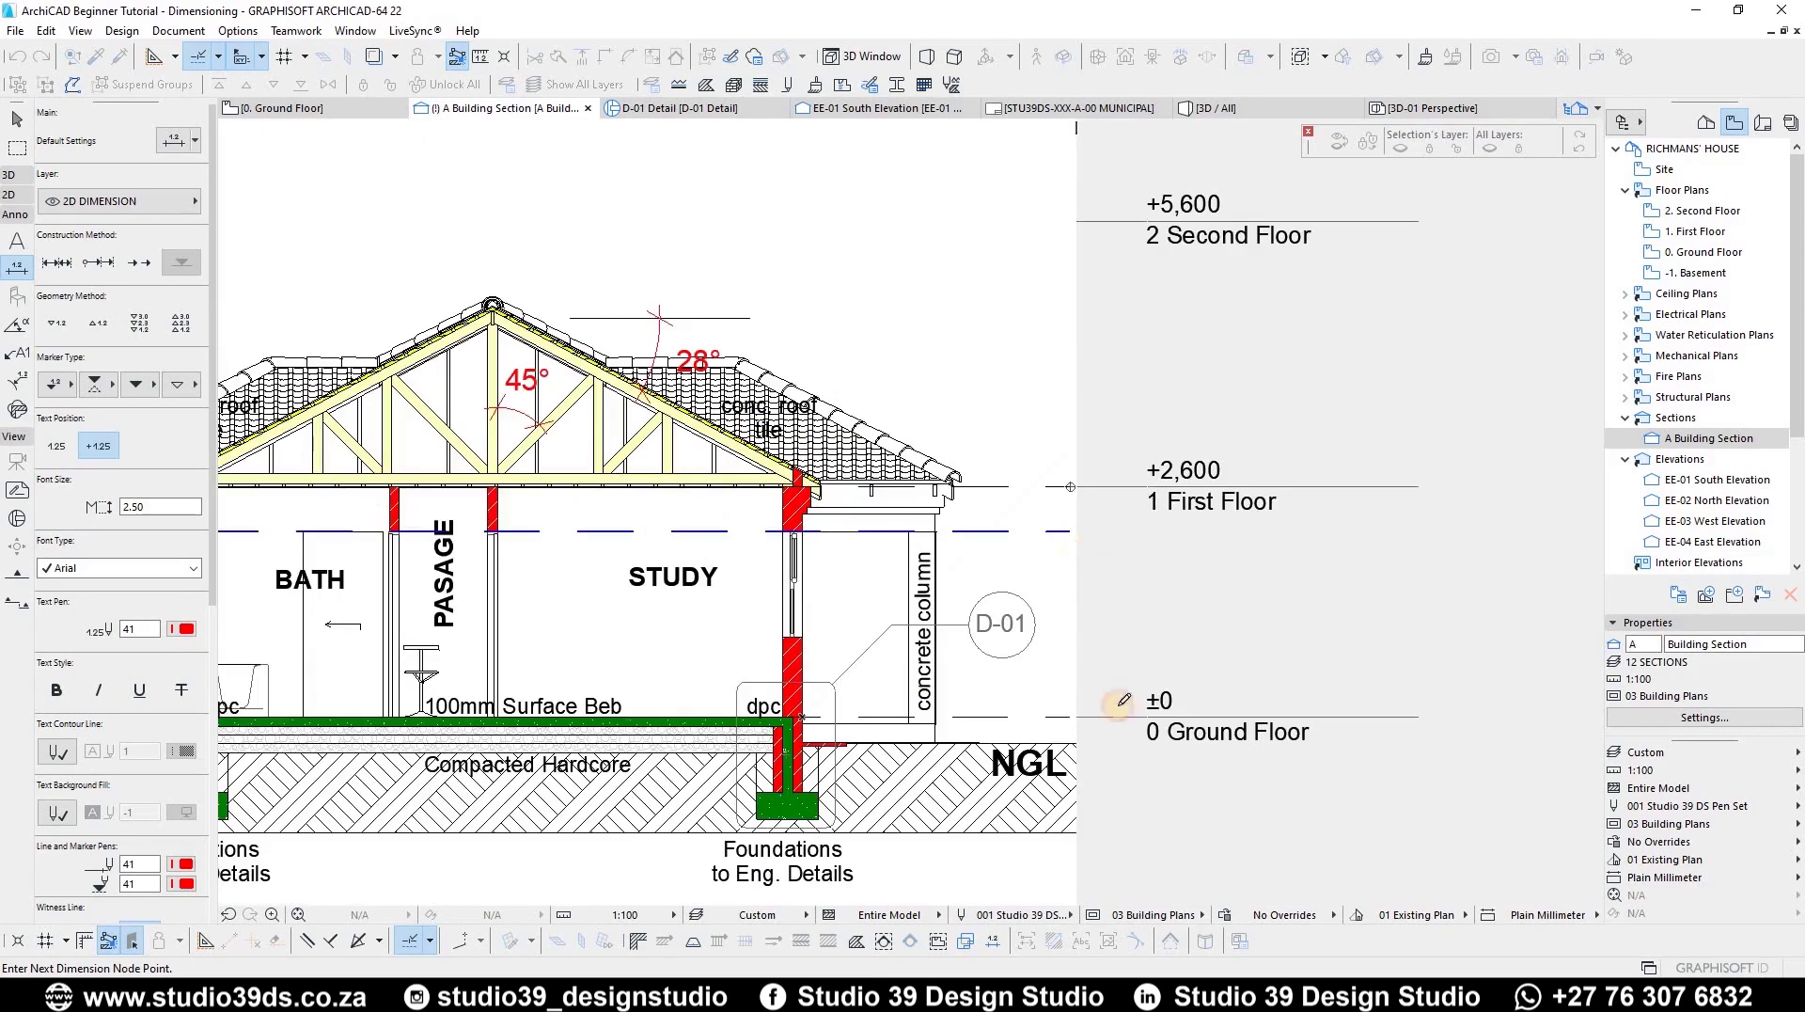
left_click(1072, 717)
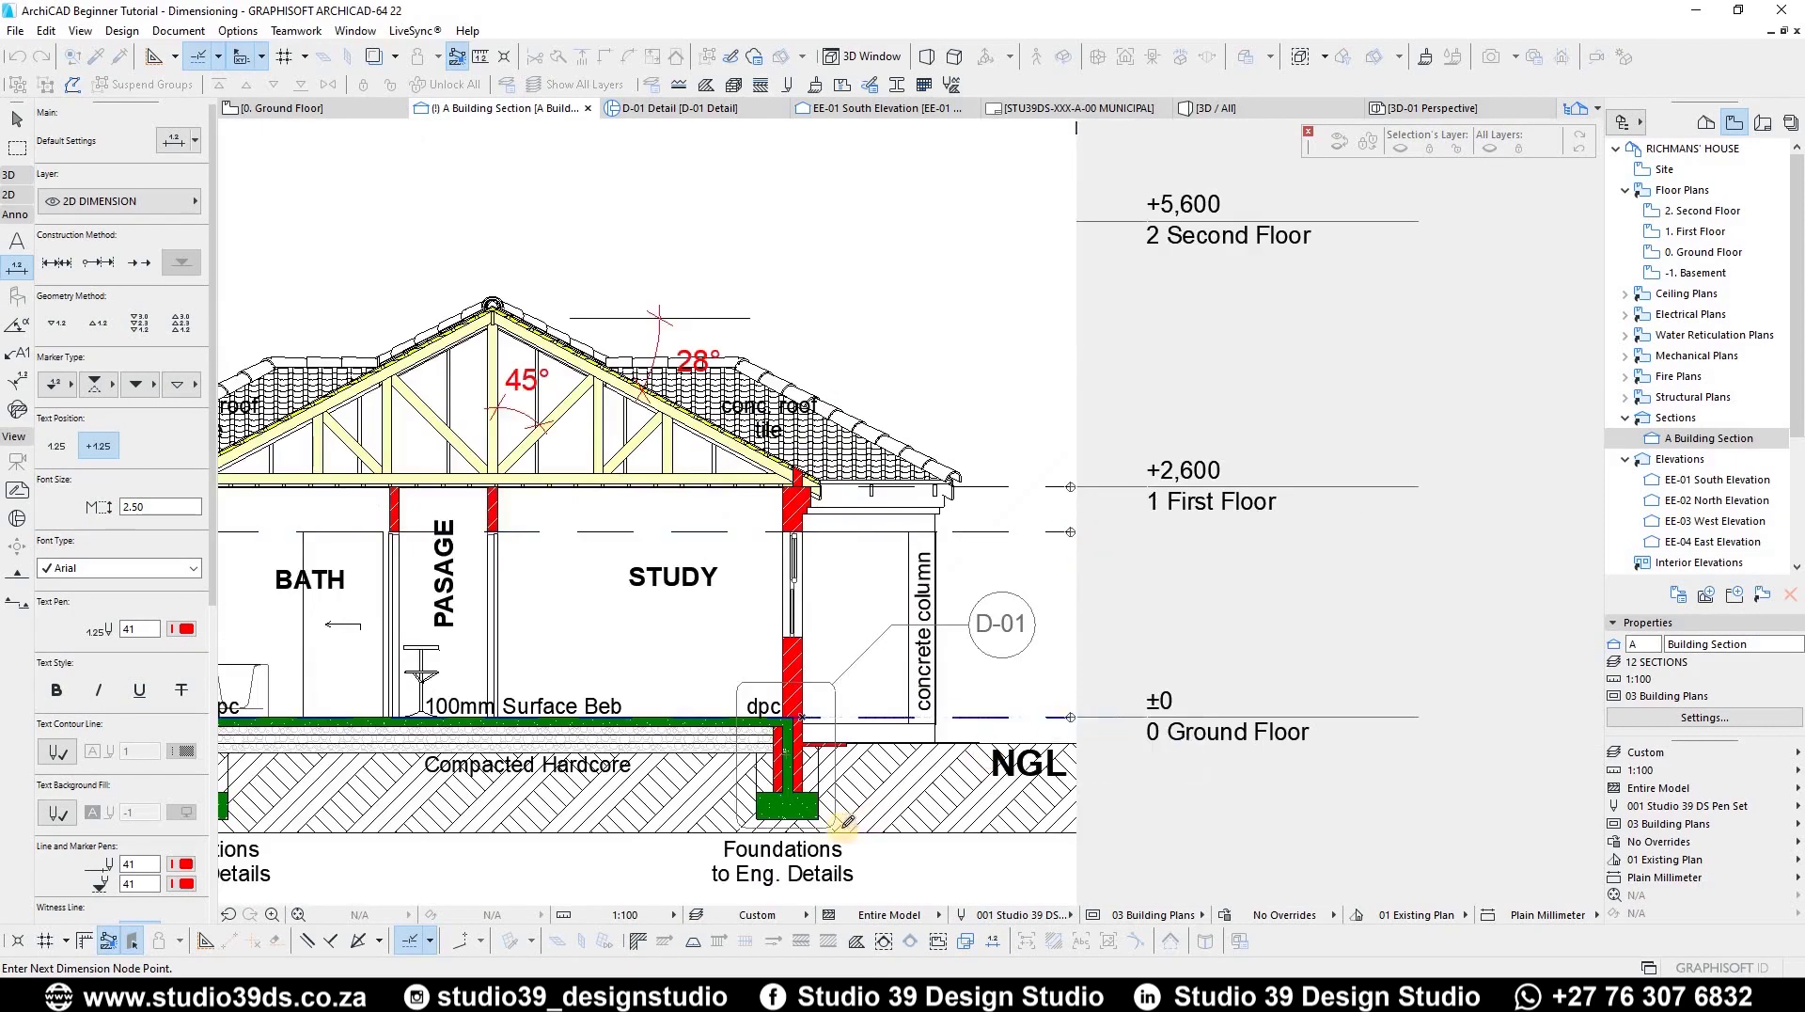
right_click(1183, 743)
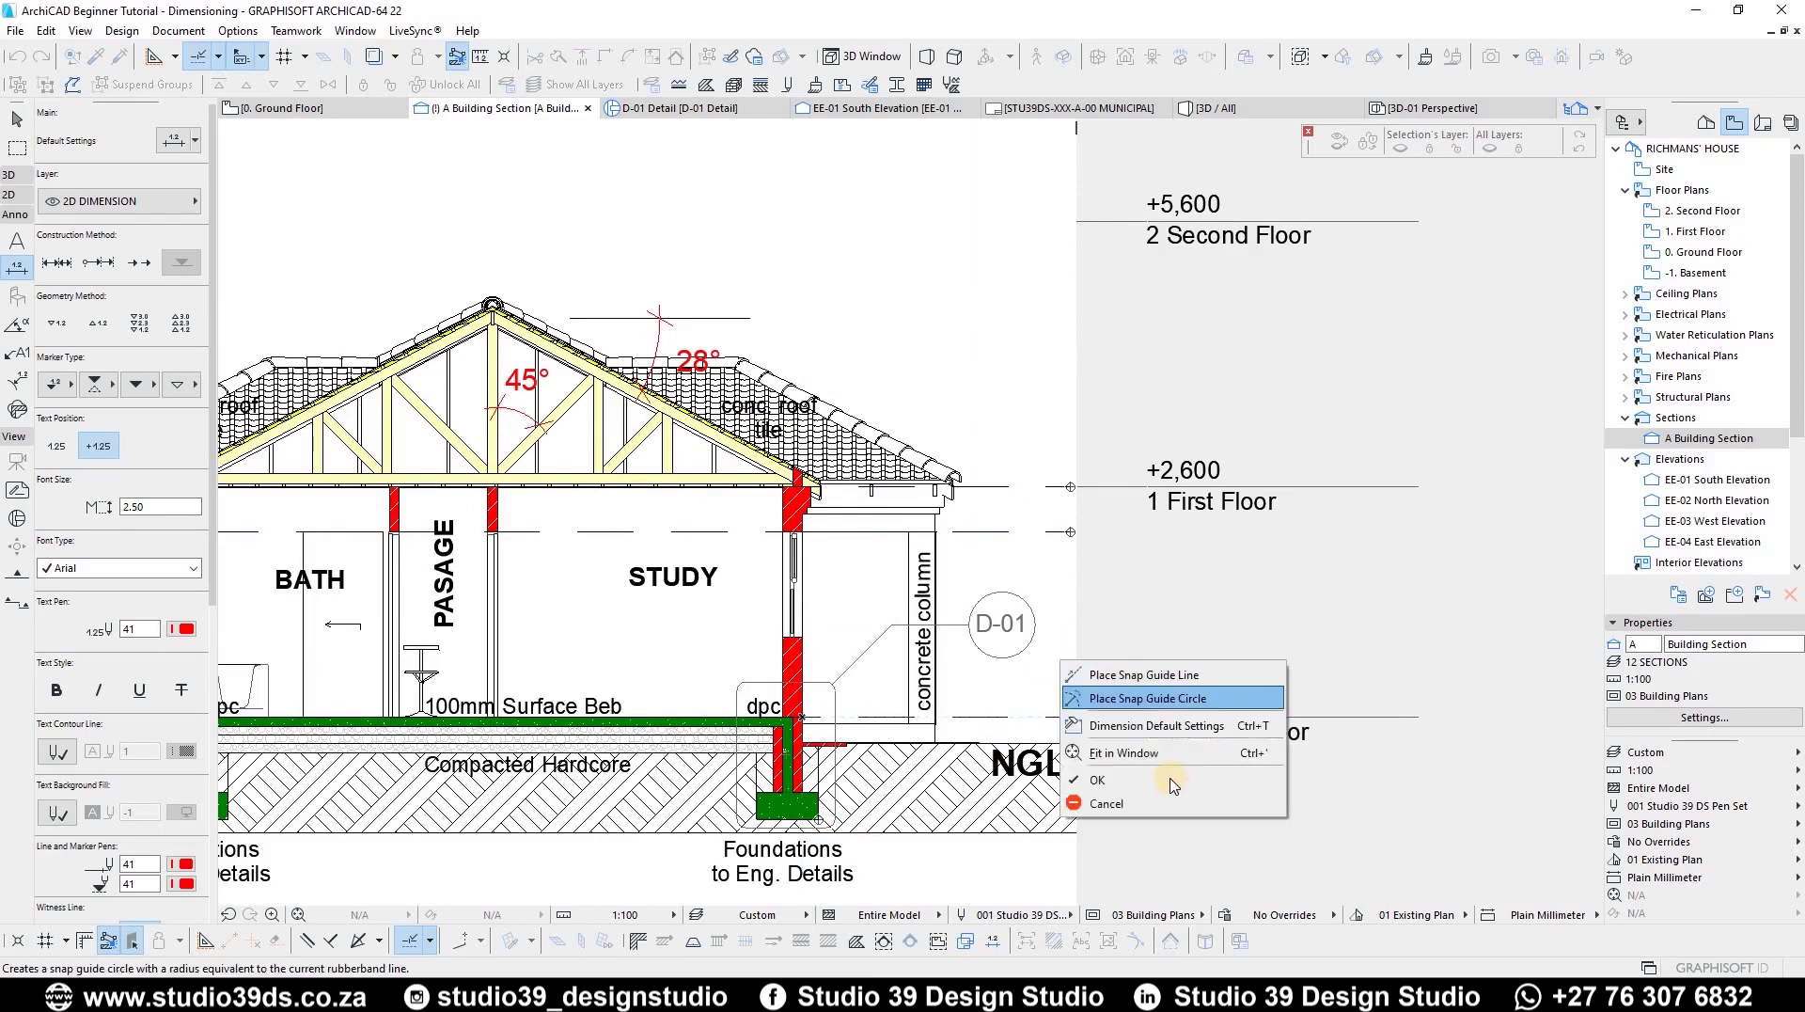
left_click(1180, 774)
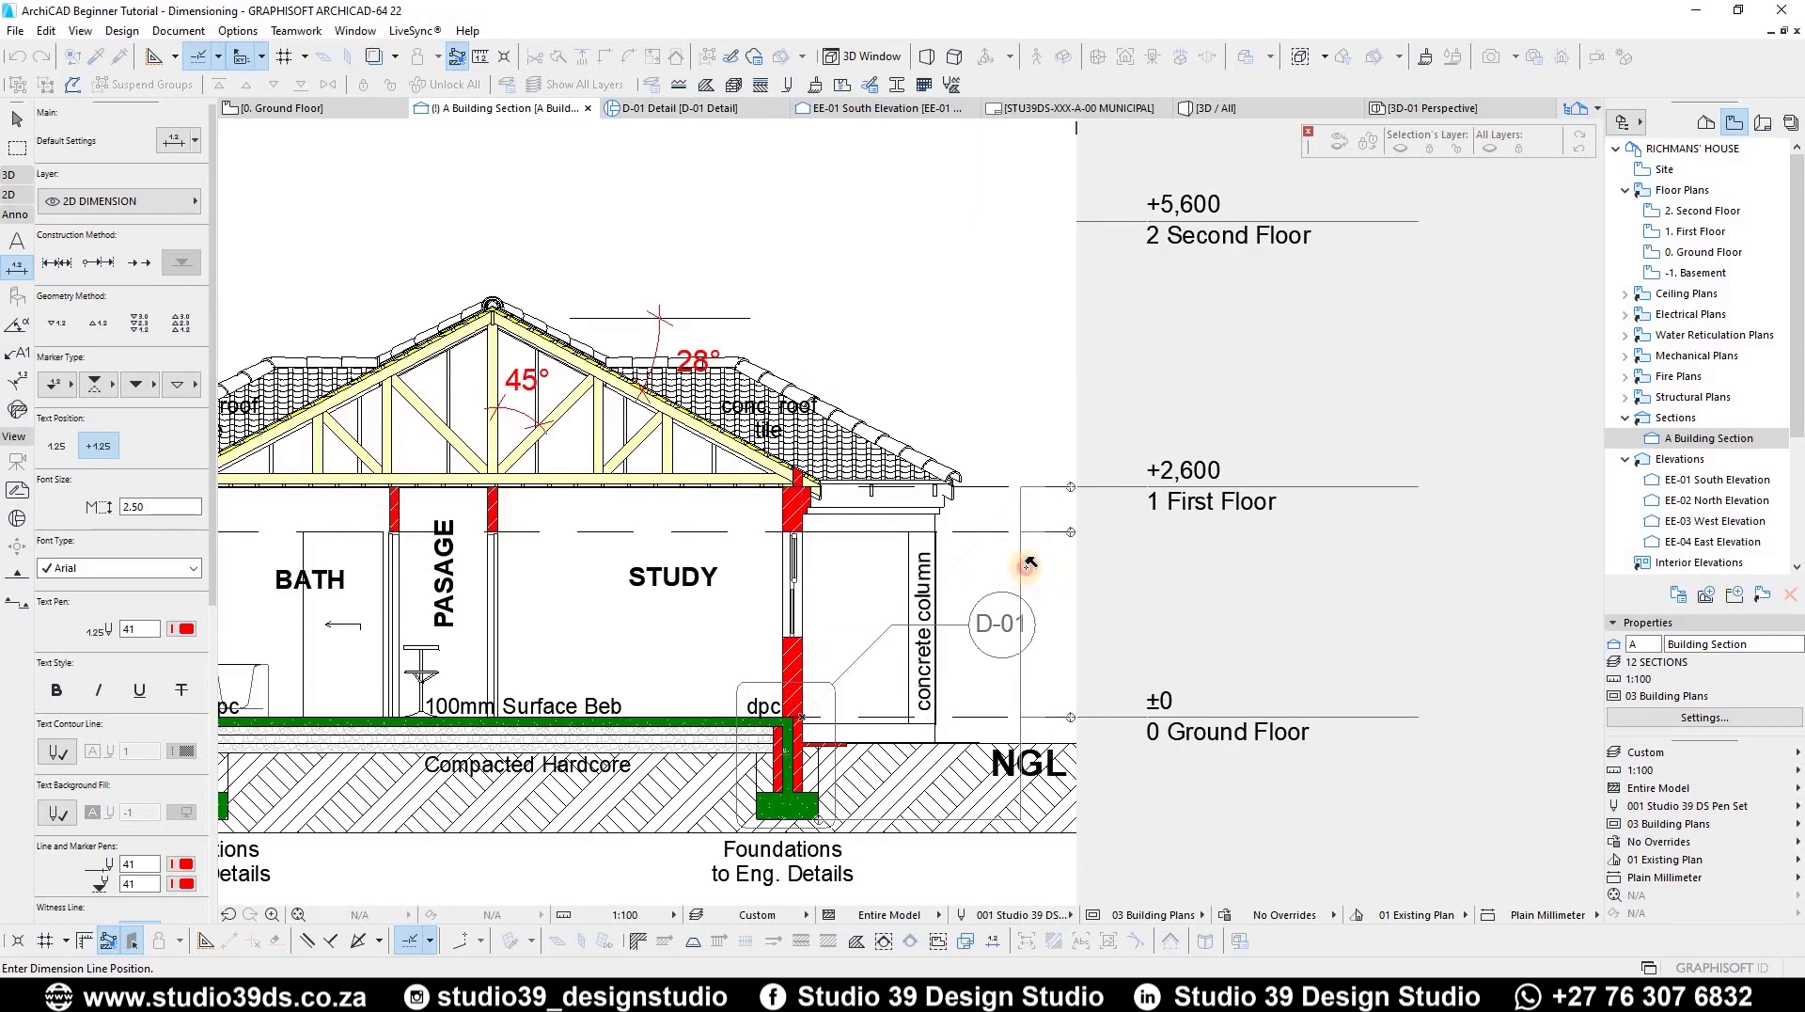
left_click(1027, 602)
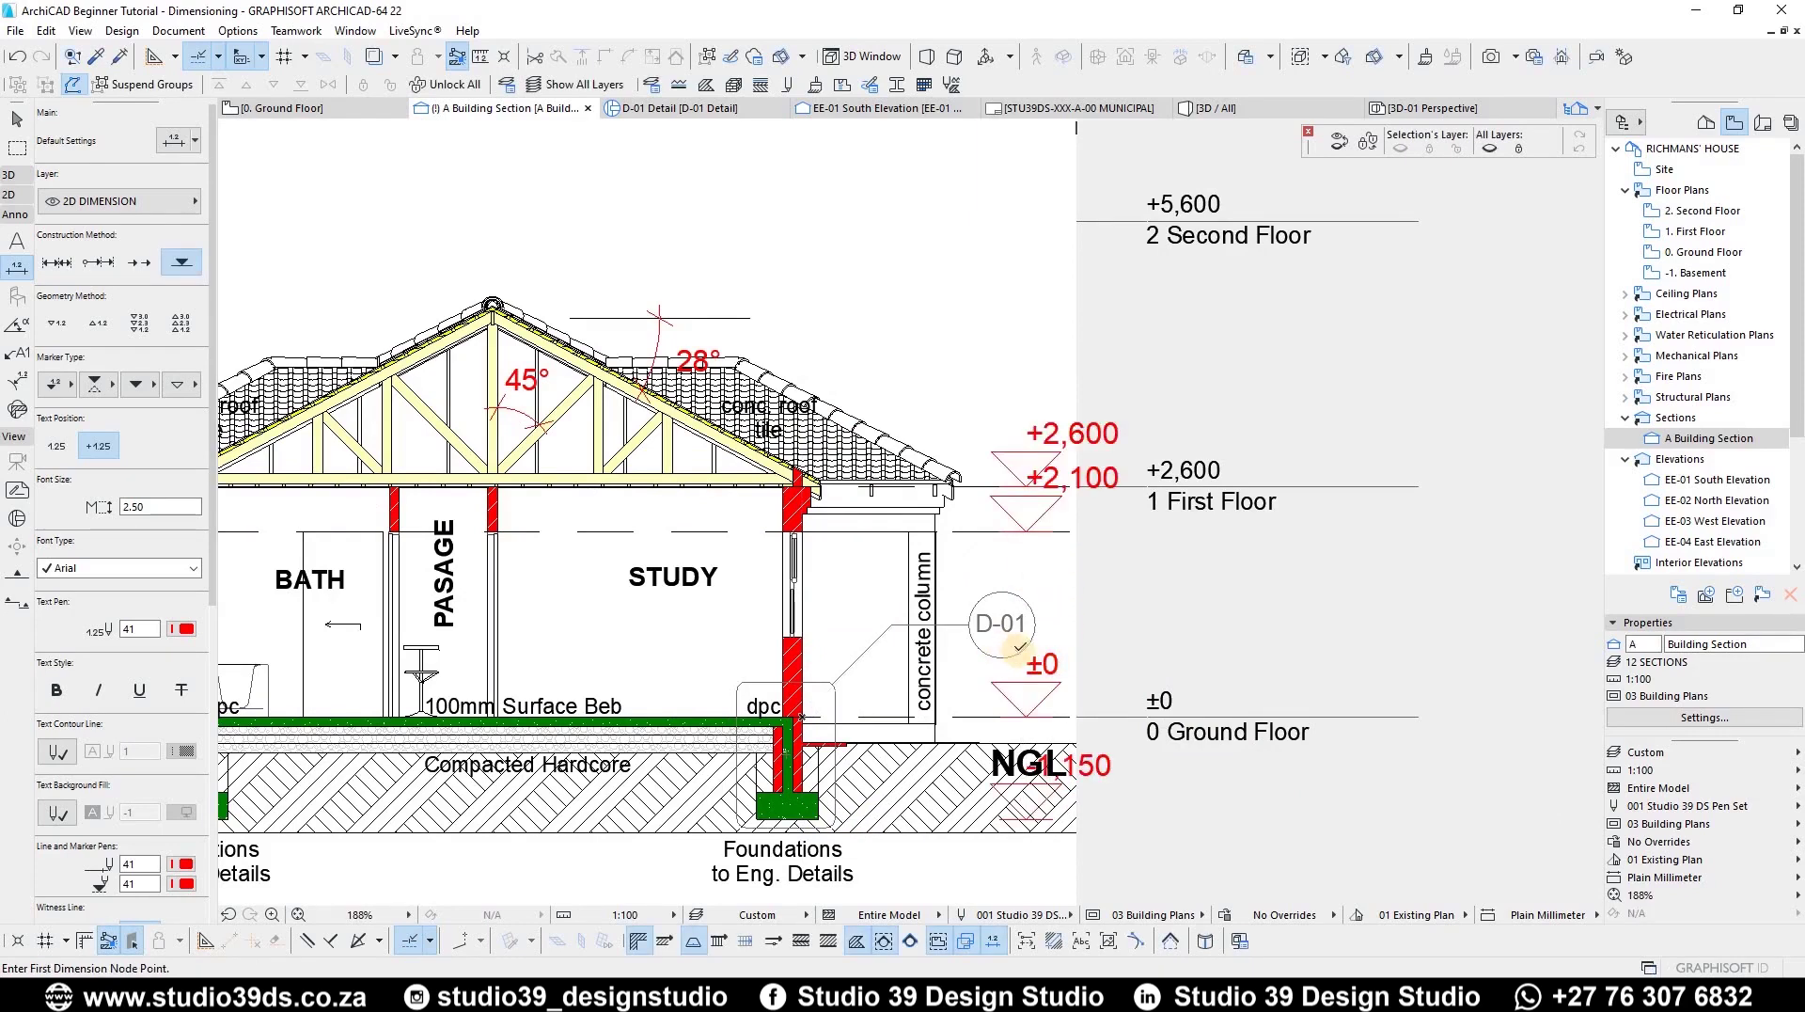
key("Escape")
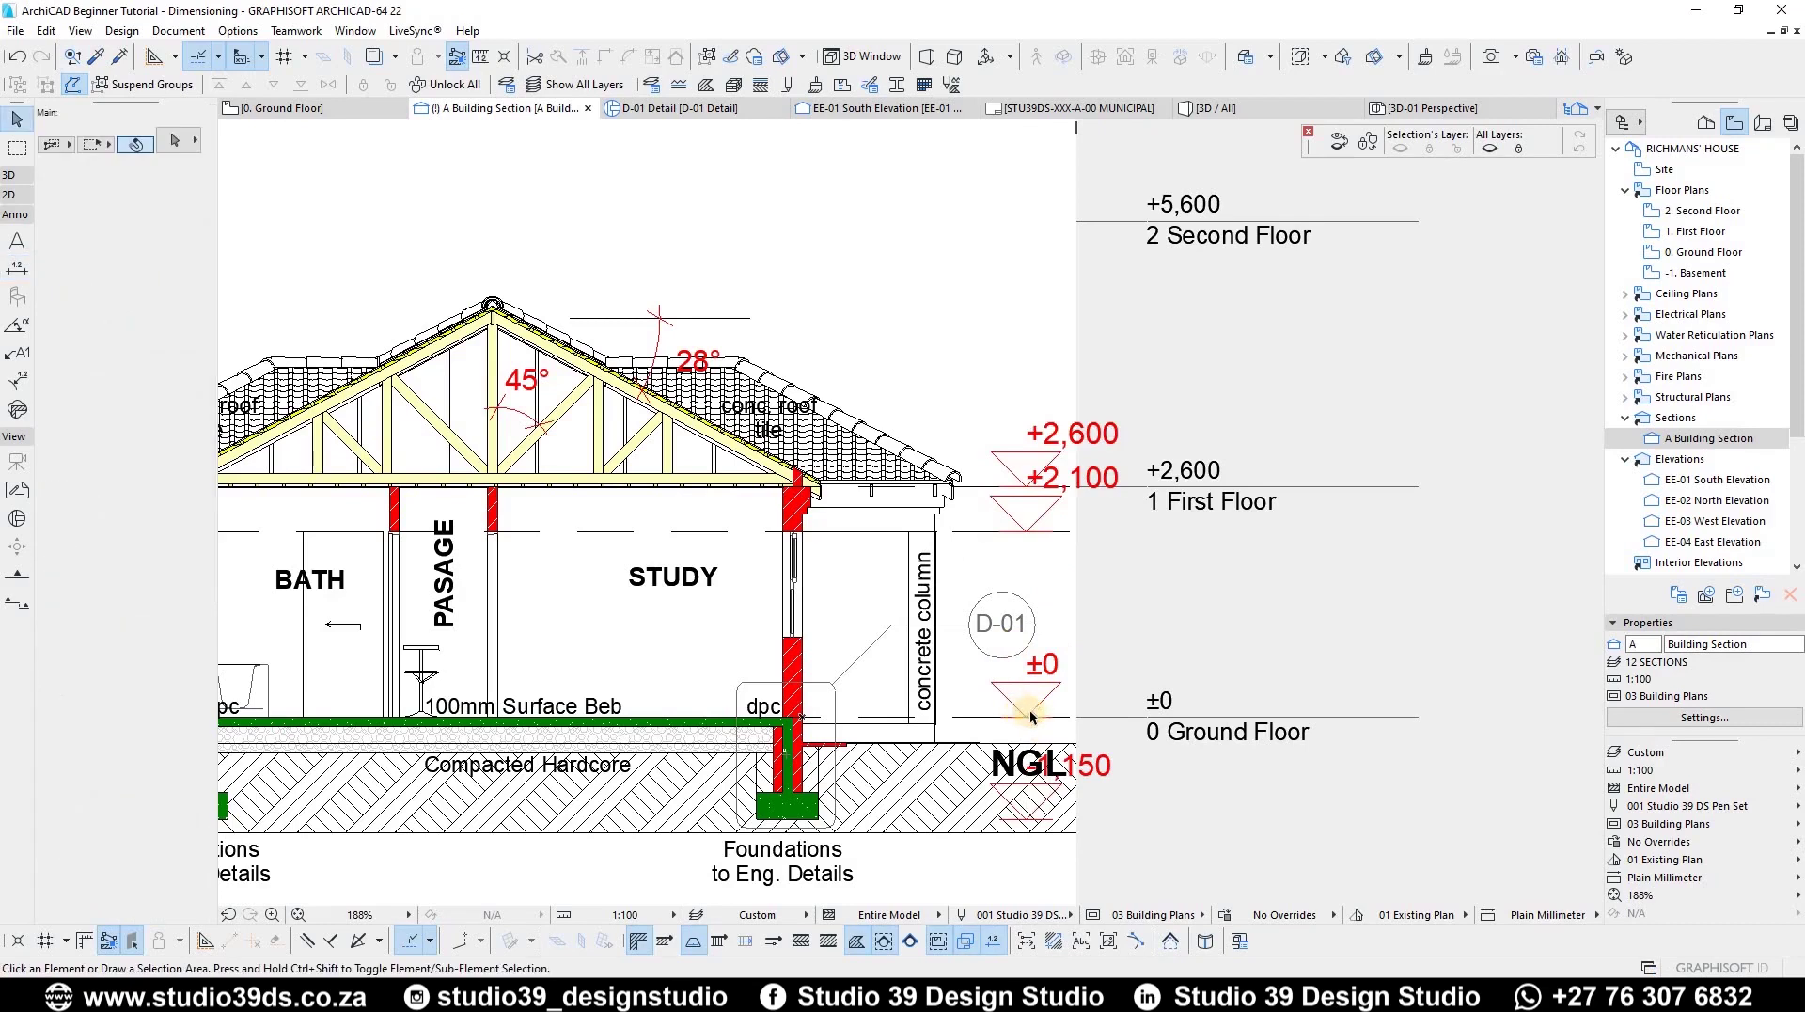
Step: Change the elevation dimension chain's marker to the filled downward triangle and set the marker size to 2 mm
scroll(1025, 715, "up", 4)
scroll(1010, 615, "down", 2)
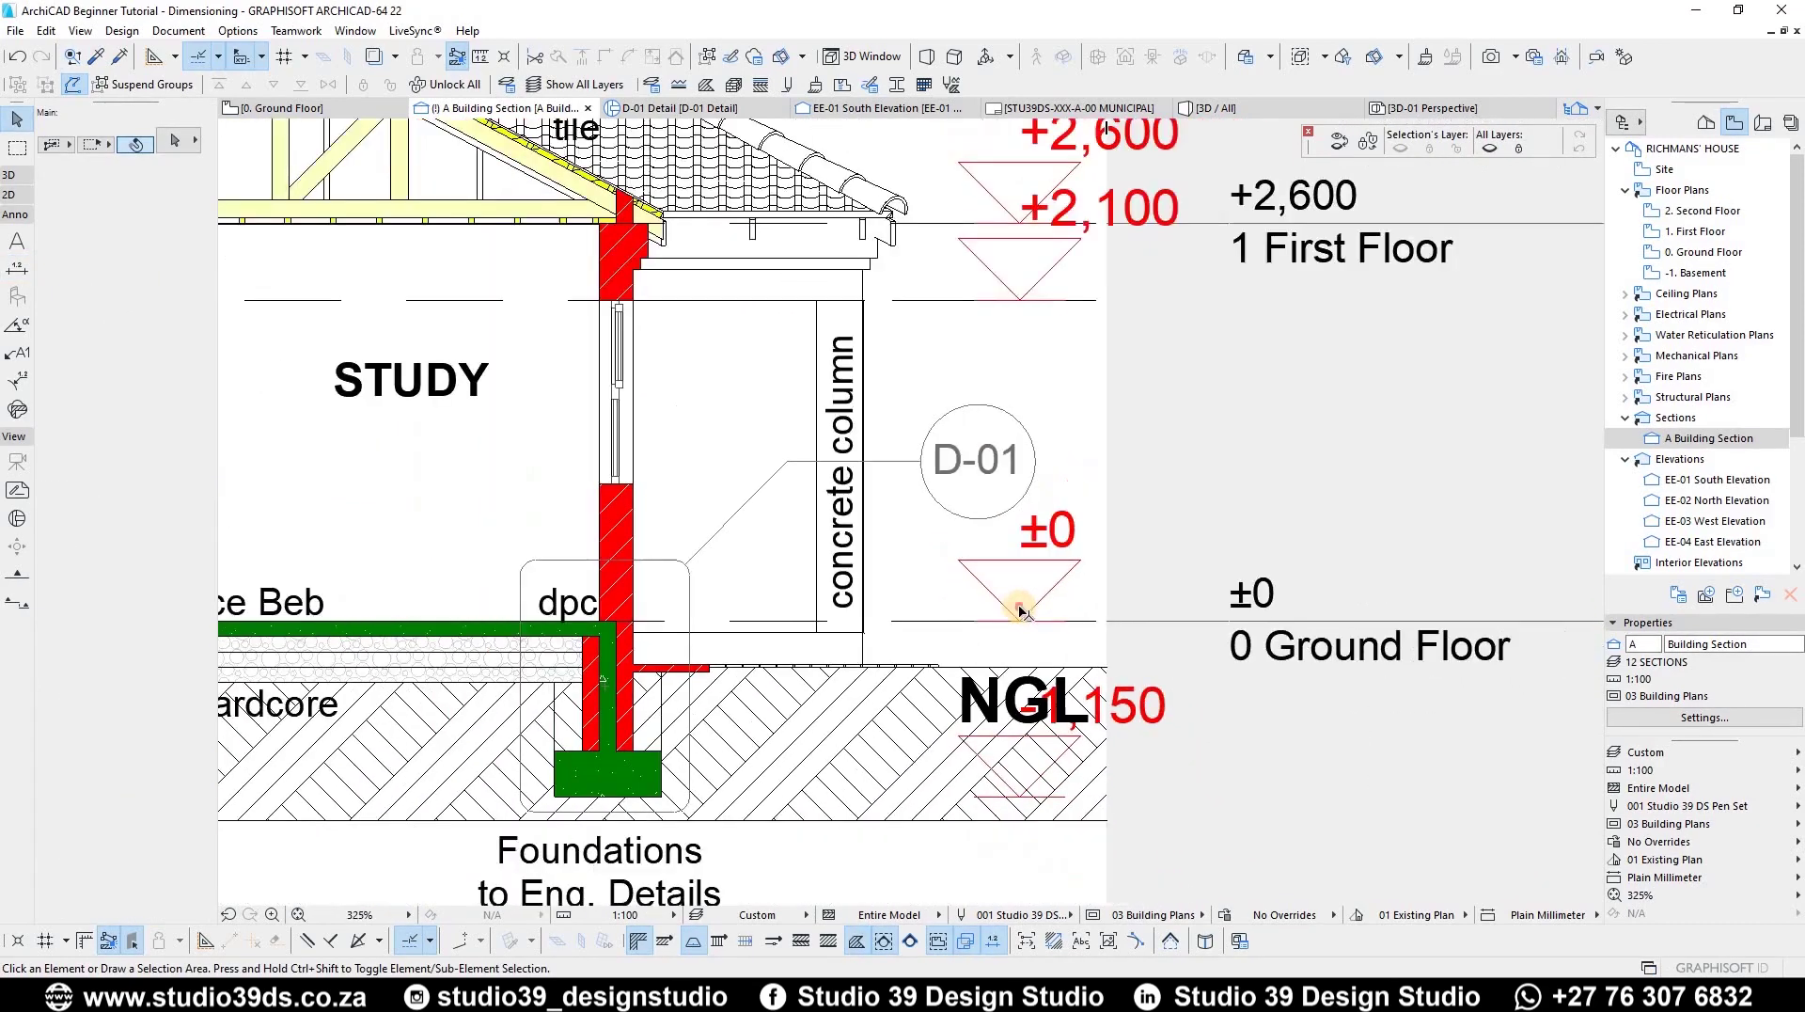
left_click(1070, 512)
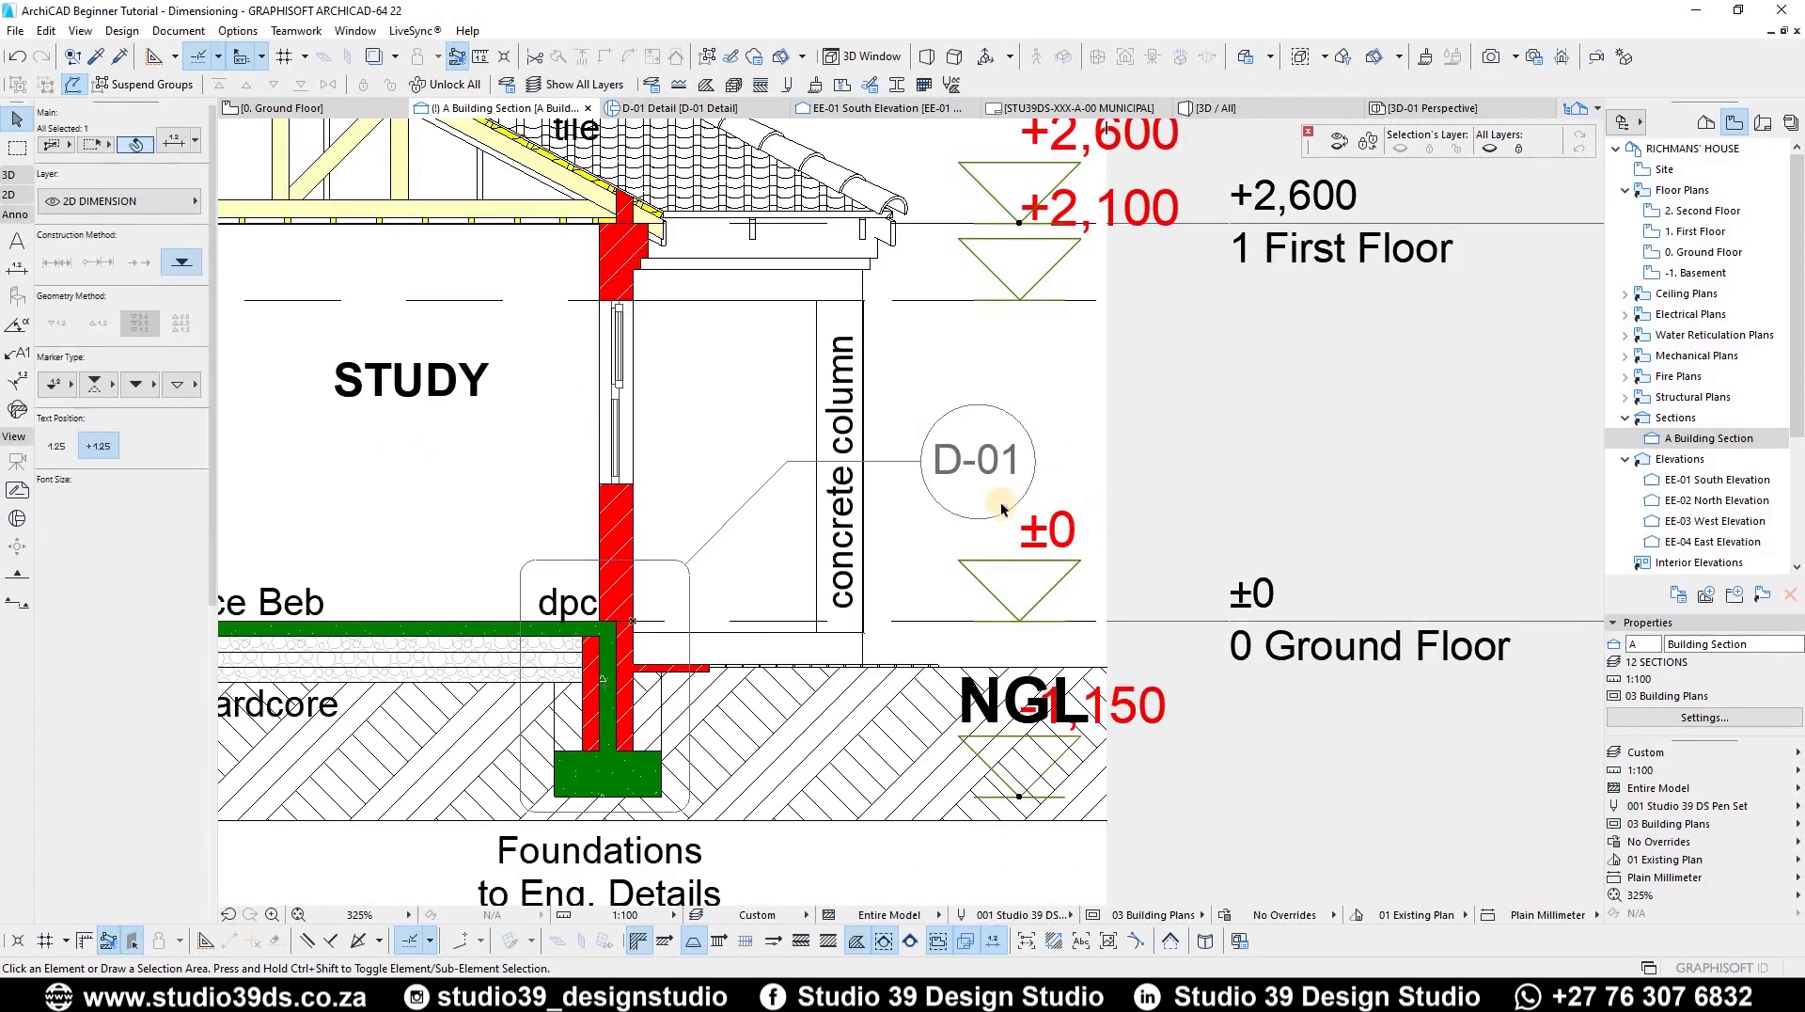
scroll(1070, 498, "down", 3)
scroll(1183, 496, "up", 5)
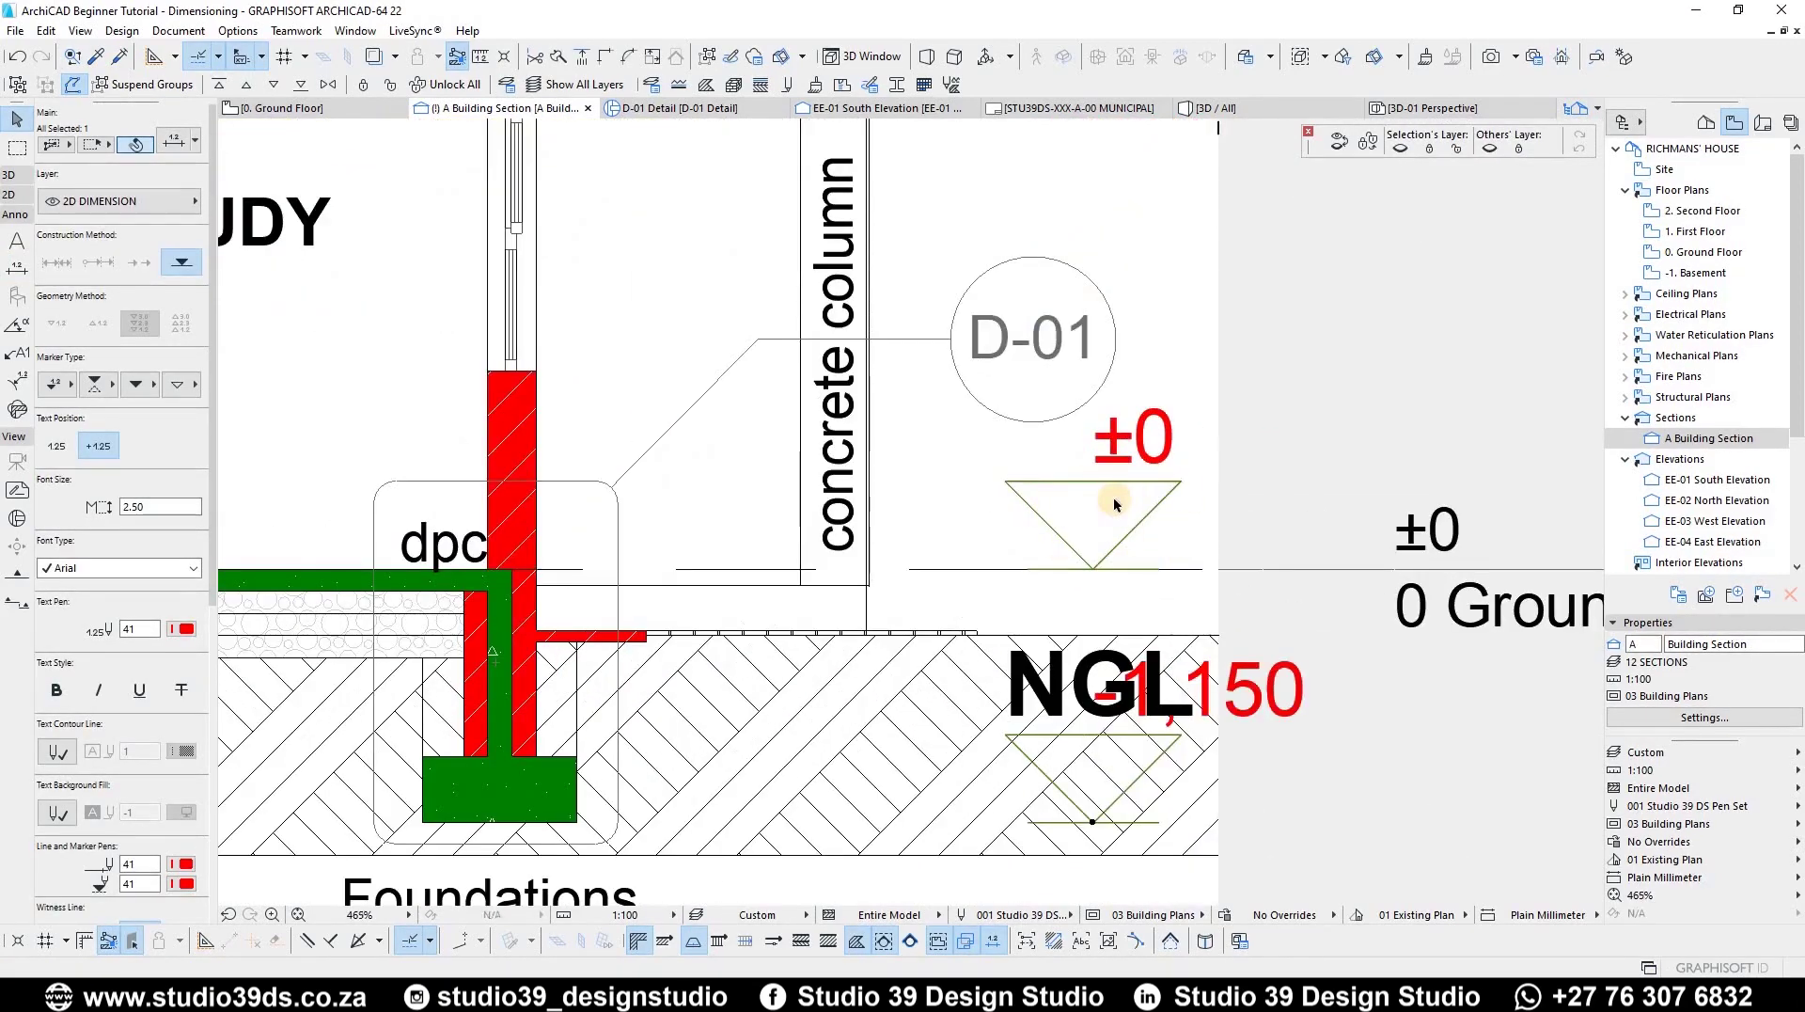
scroll(1116, 505, "down", 2)
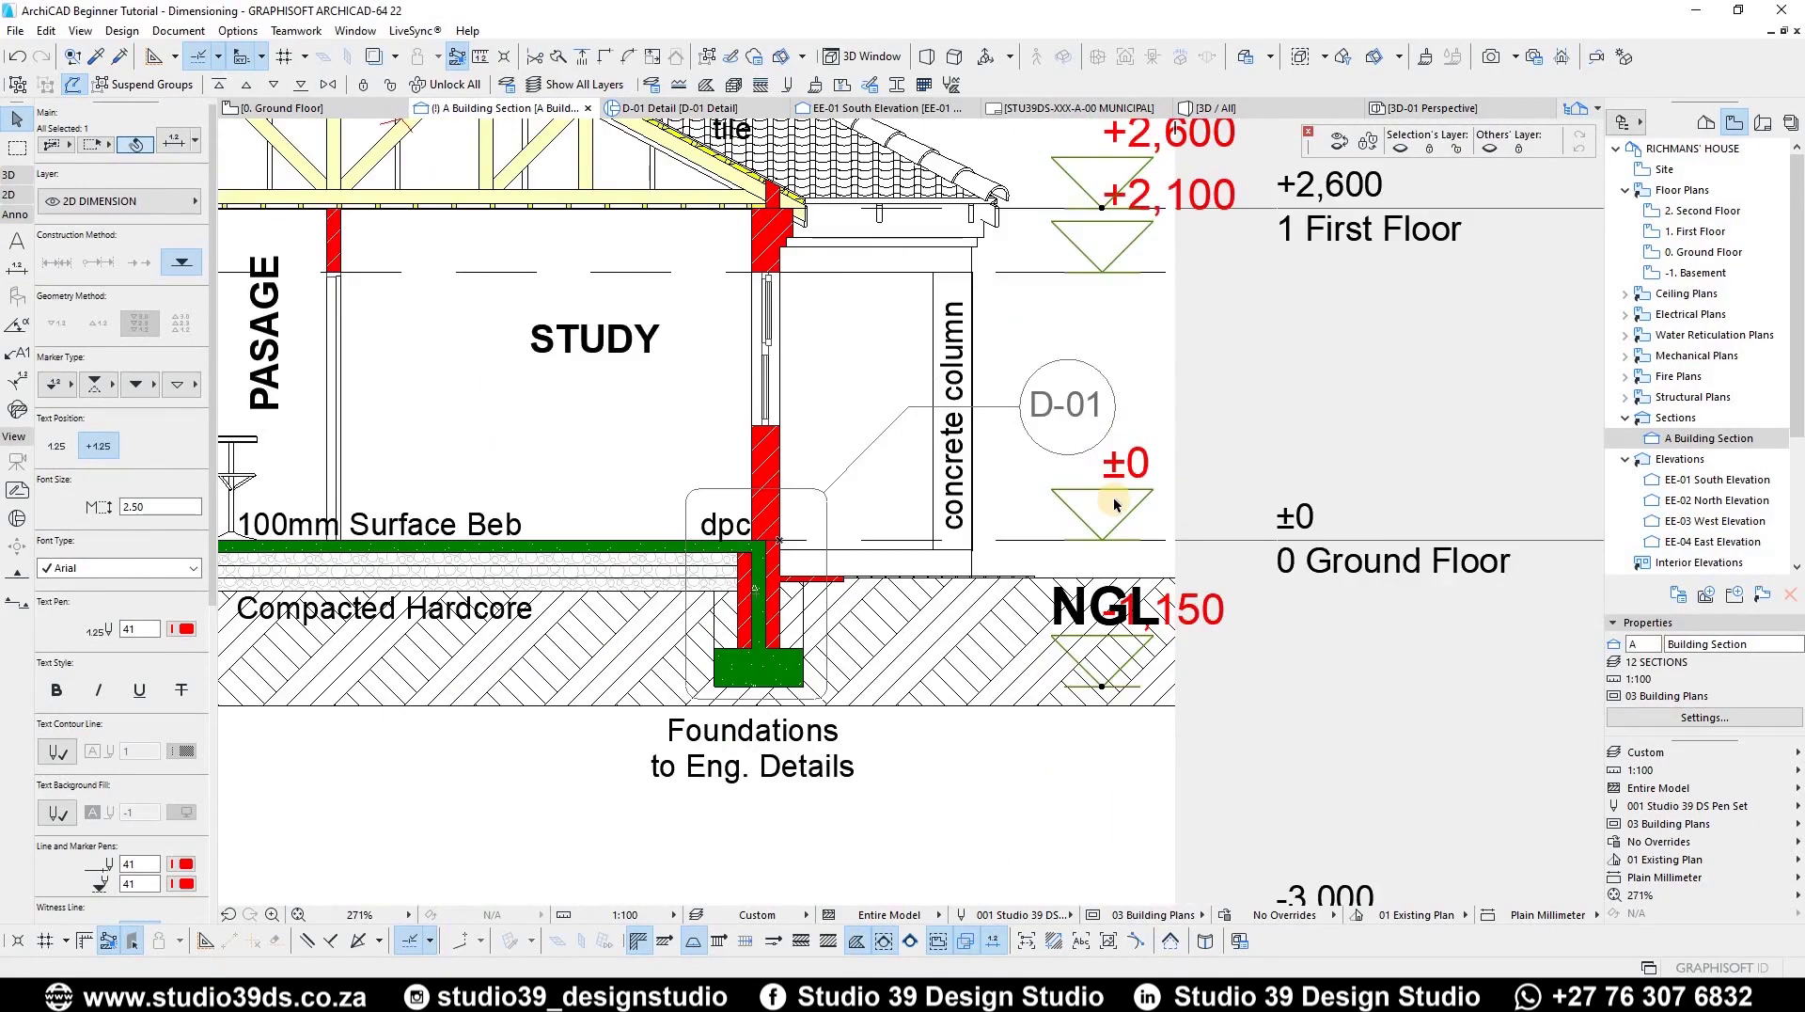
double_click(1113, 499)
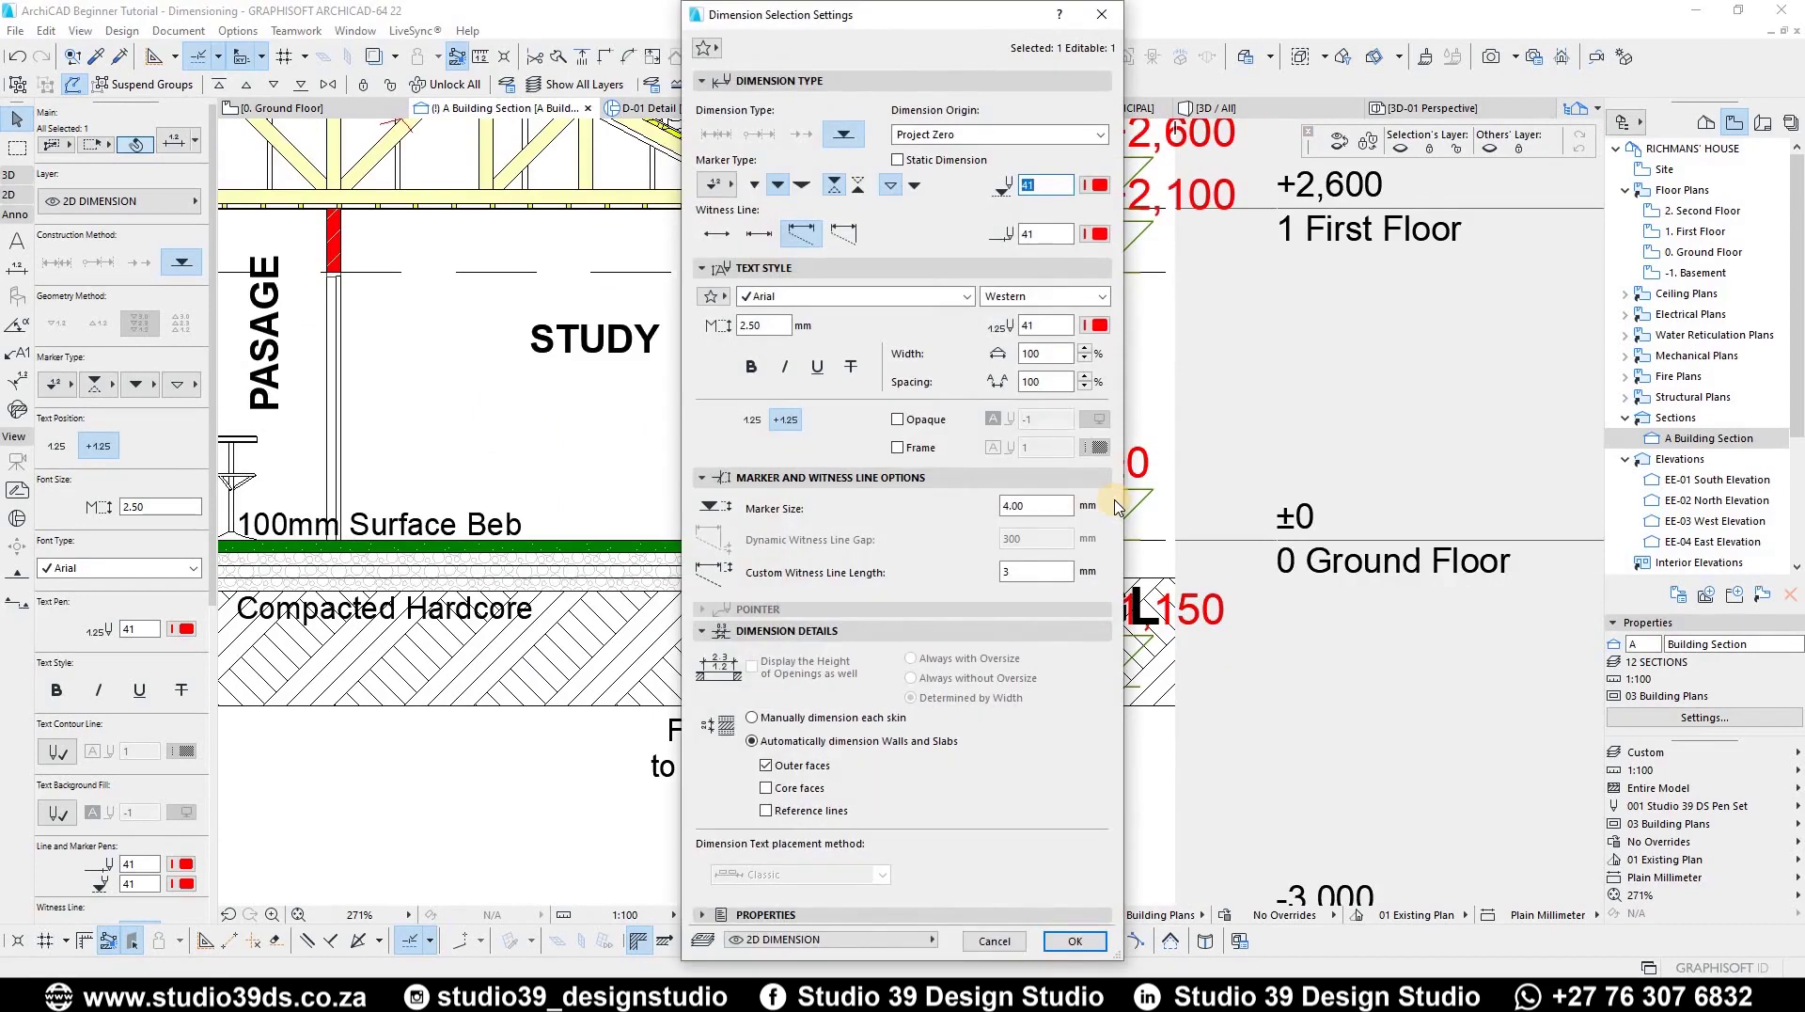
left_click(913, 188)
key("shift+Tab")
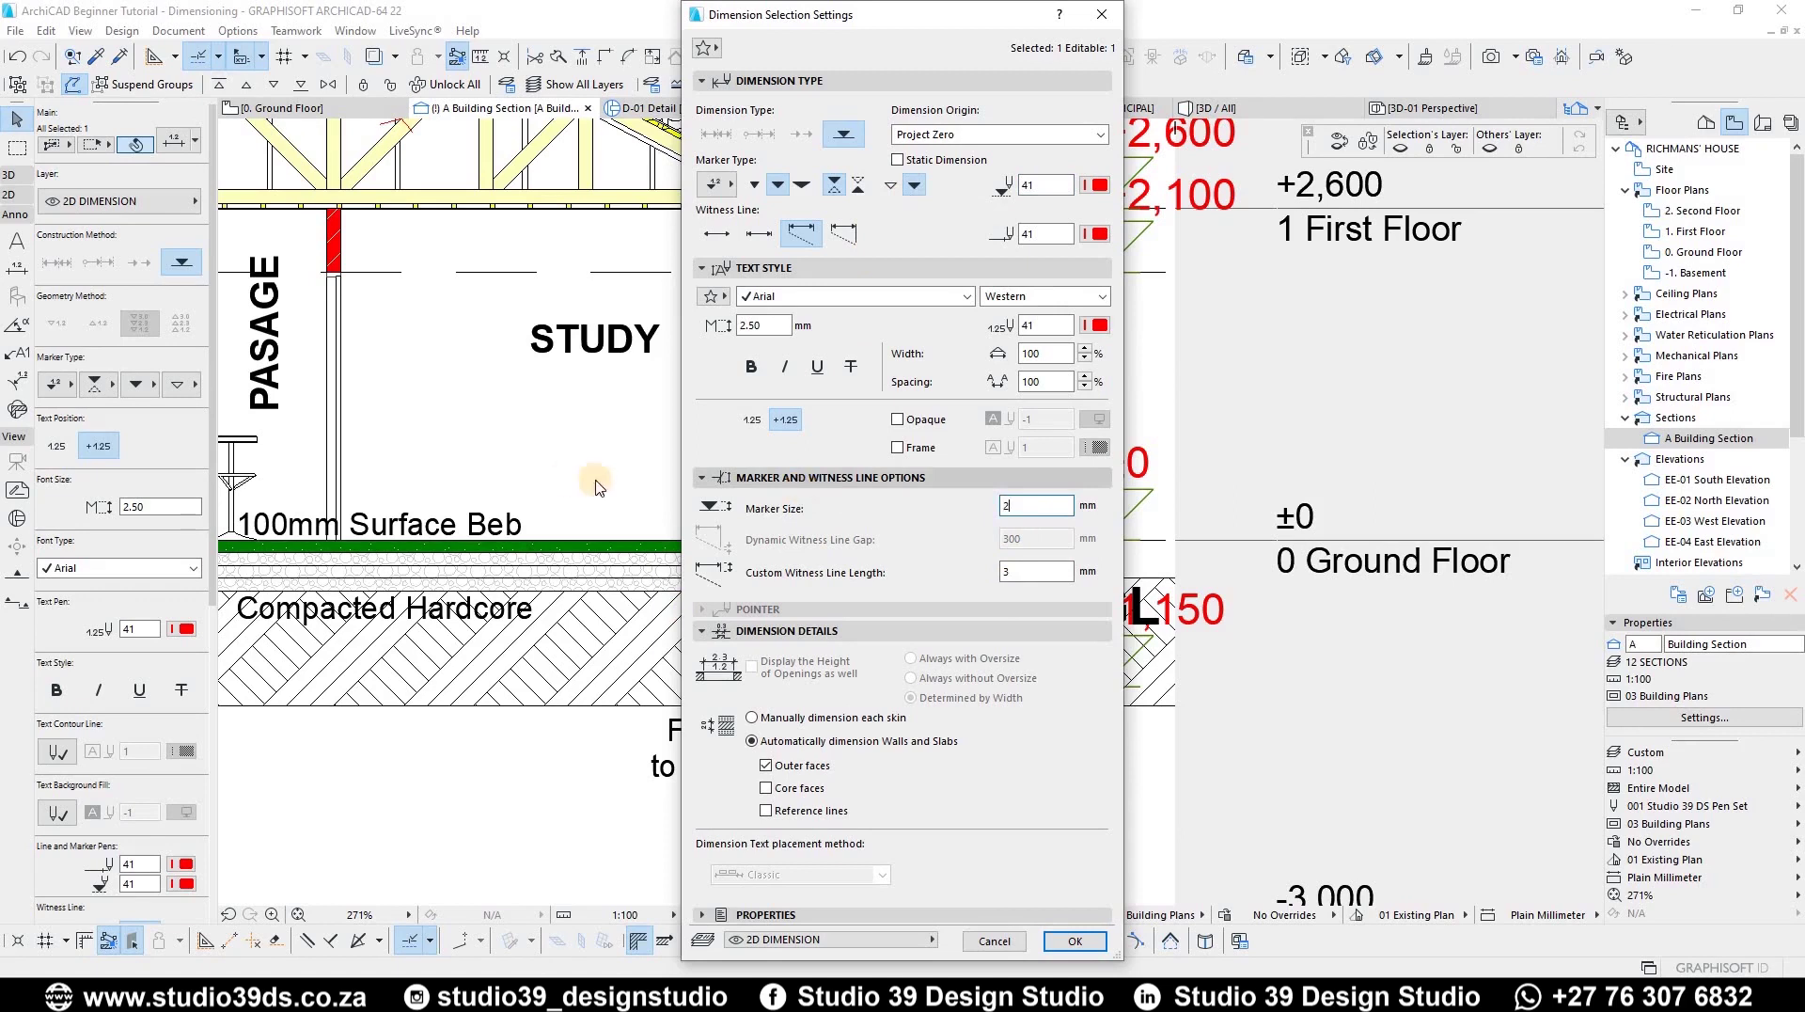
Step: Set the elevation dimension chain's text size to 2 mm, apply the settings and deselect the chain
left_click(780, 330)
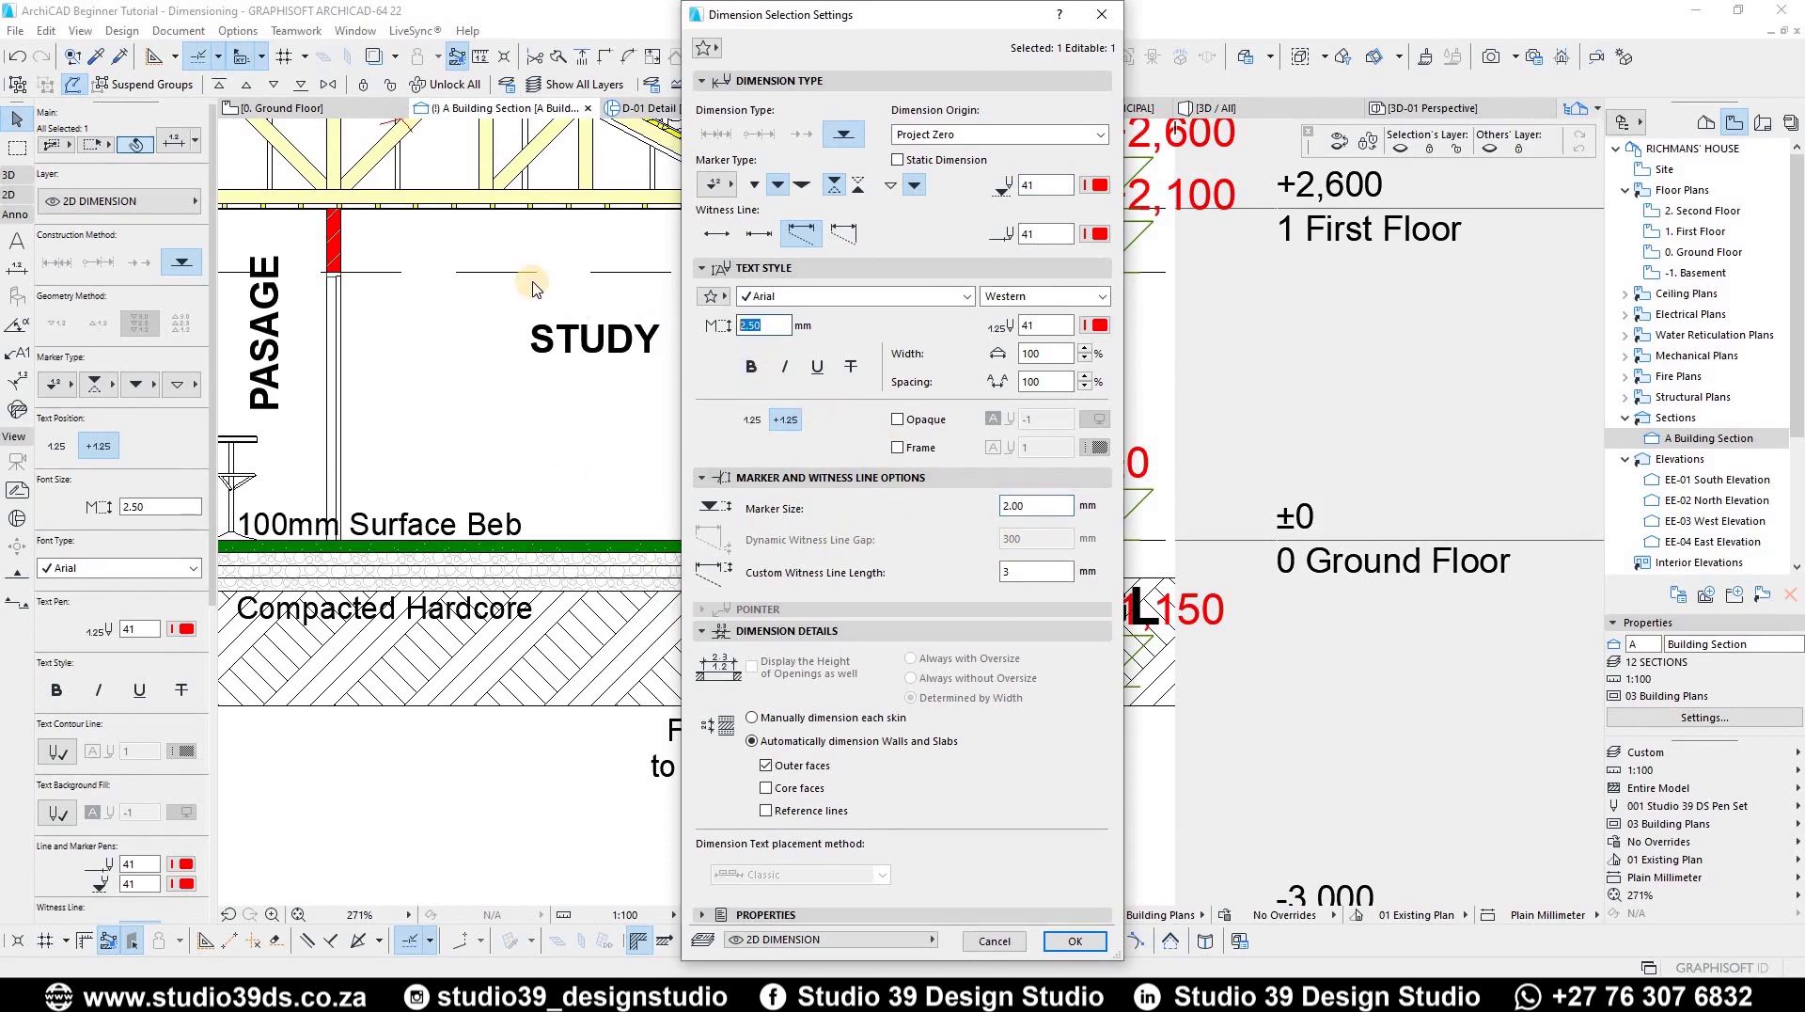
type("2")
left_click(1086, 942)
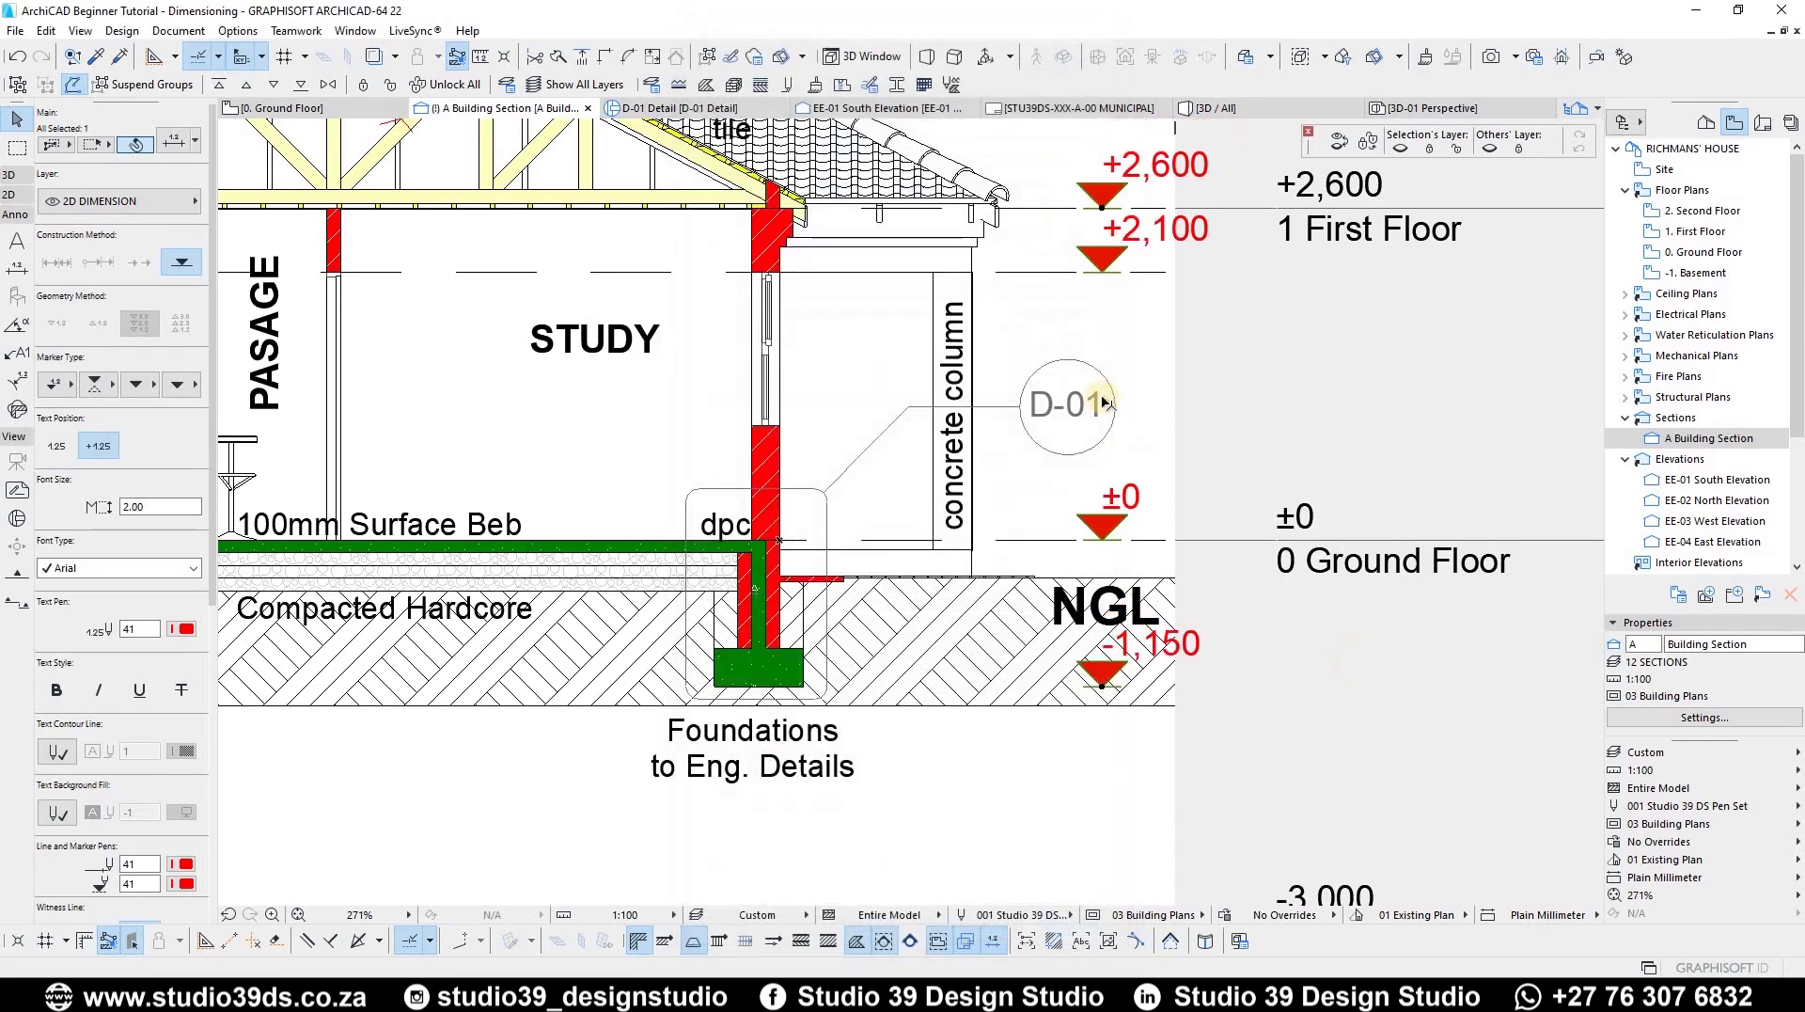
scroll(1131, 315, "down", 3)
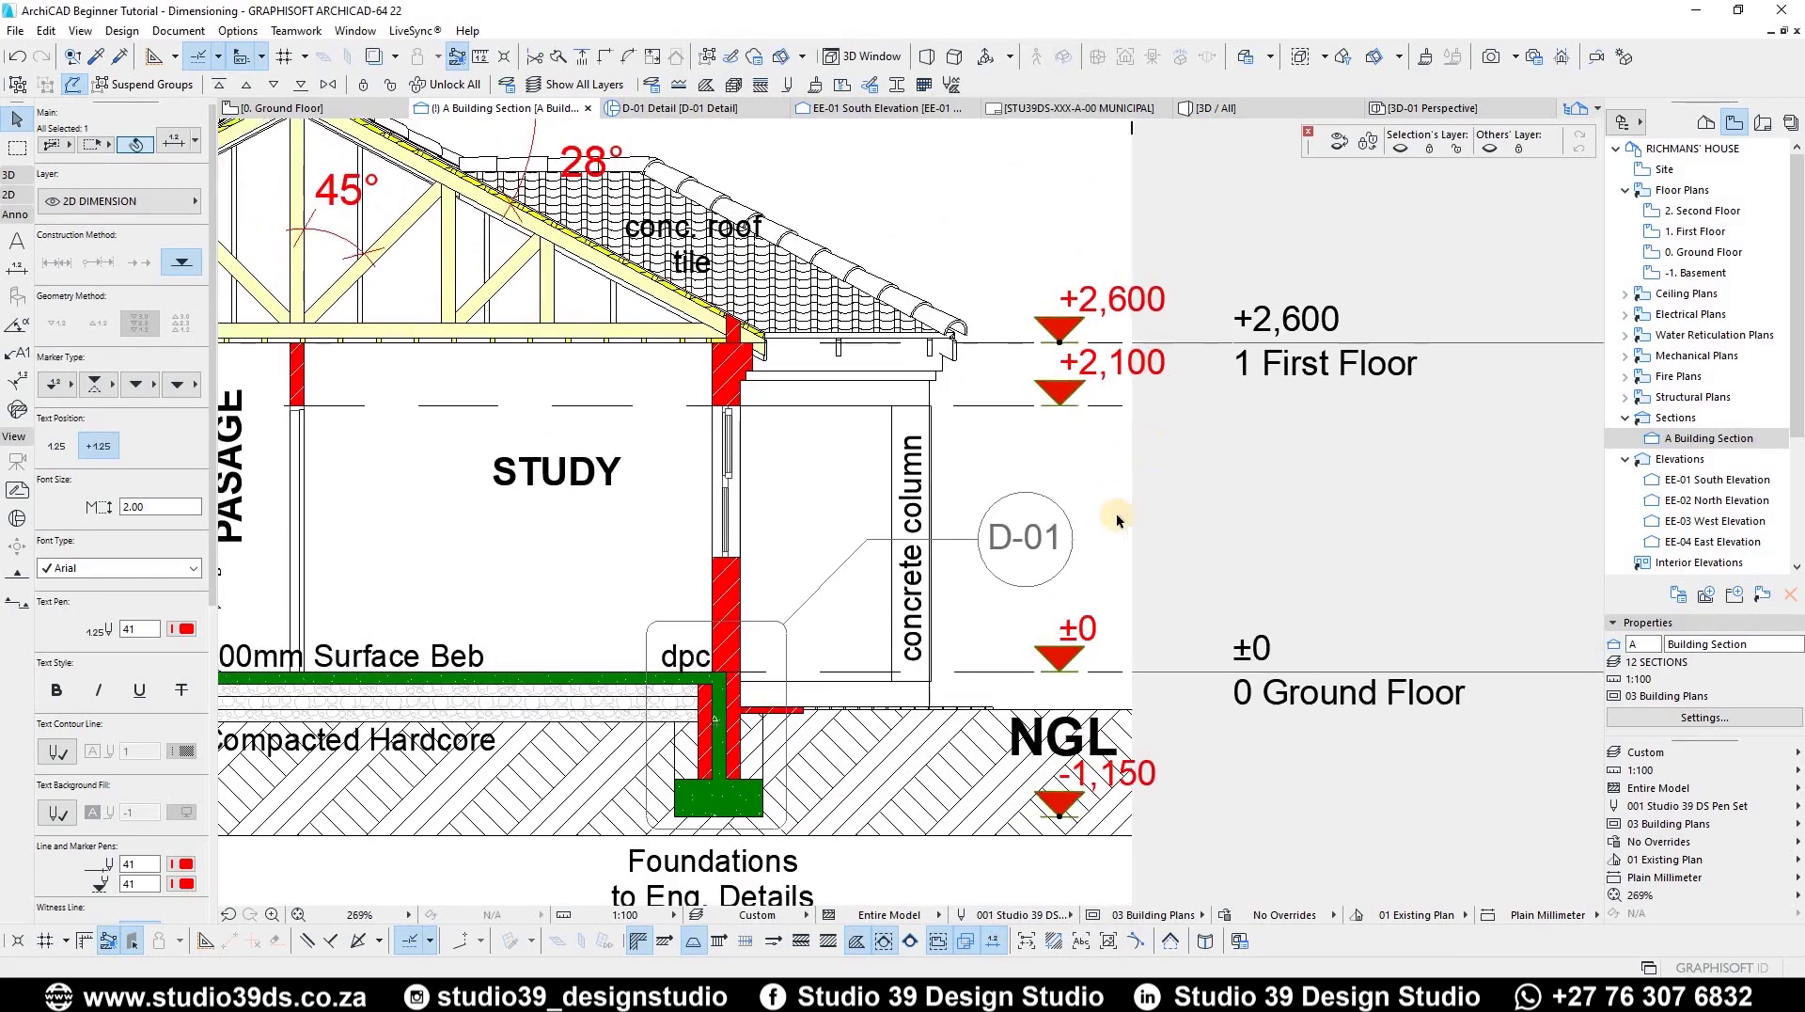
scroll(1113, 499, "up", 3)
key("Escape")
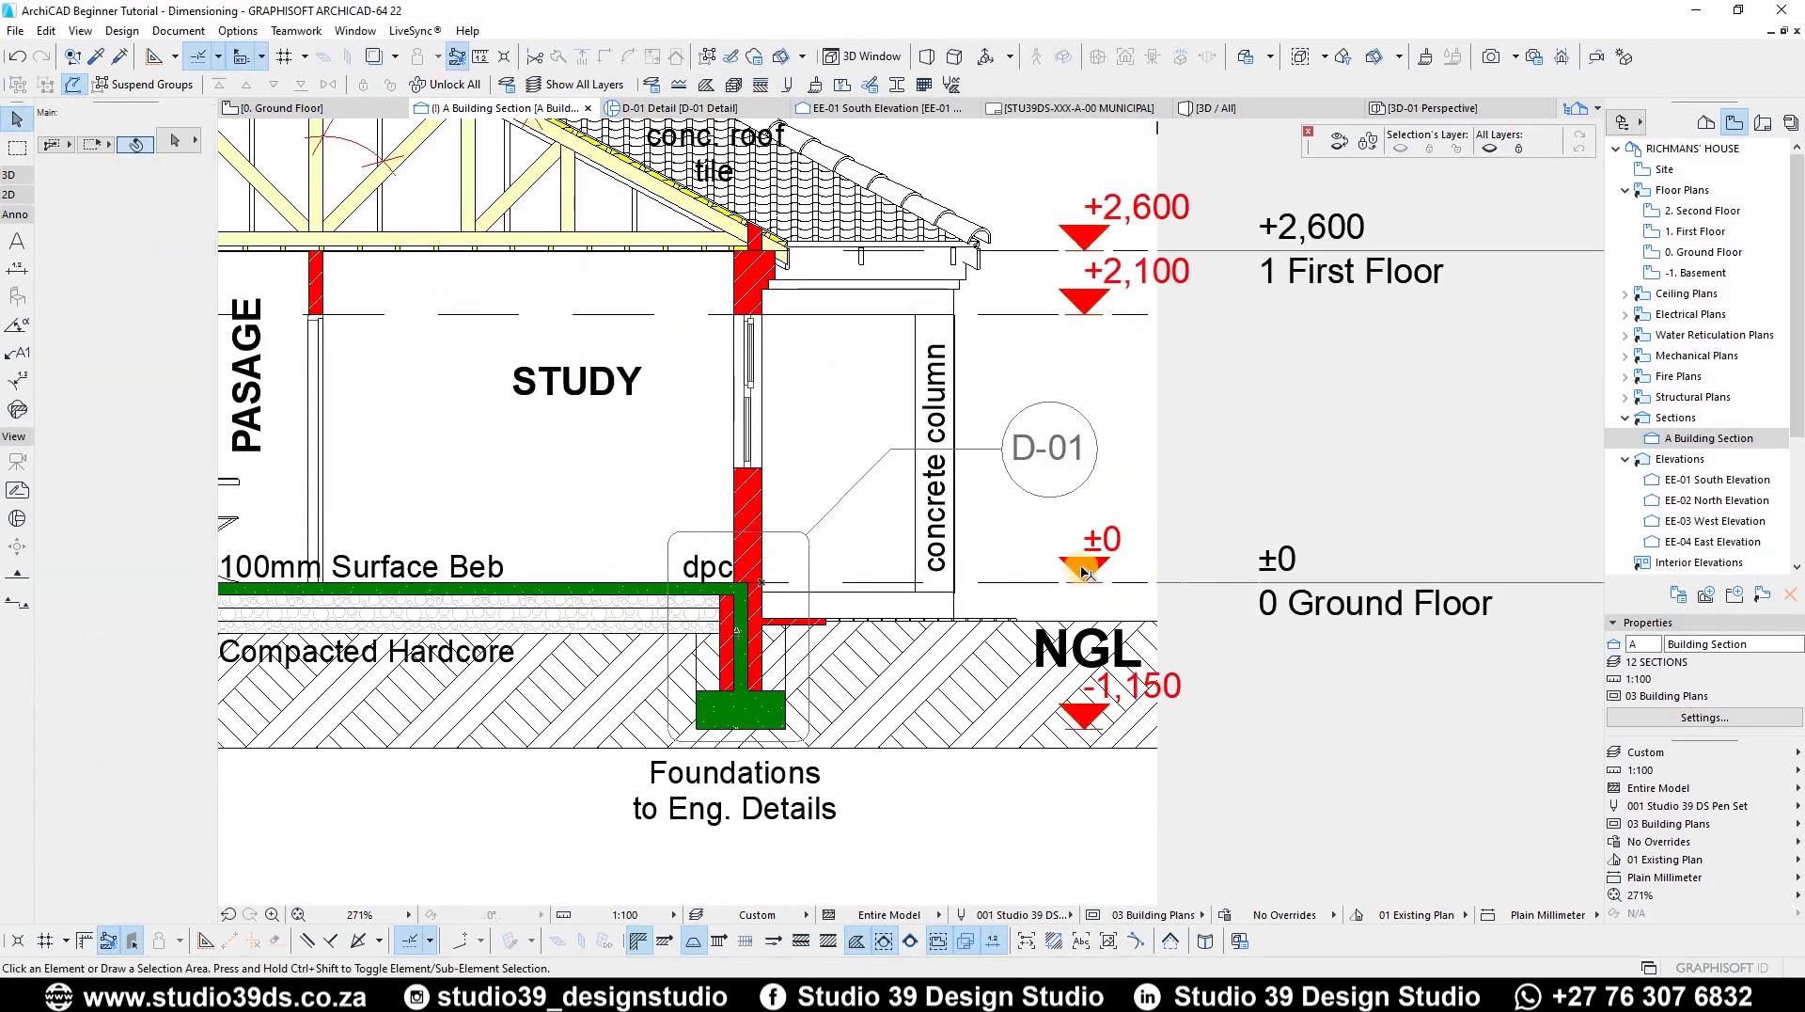
Step: Drag a copy of the elevation dimension chain to the opposite end of the section, beside the plaster and paint label
left_click(1082, 568)
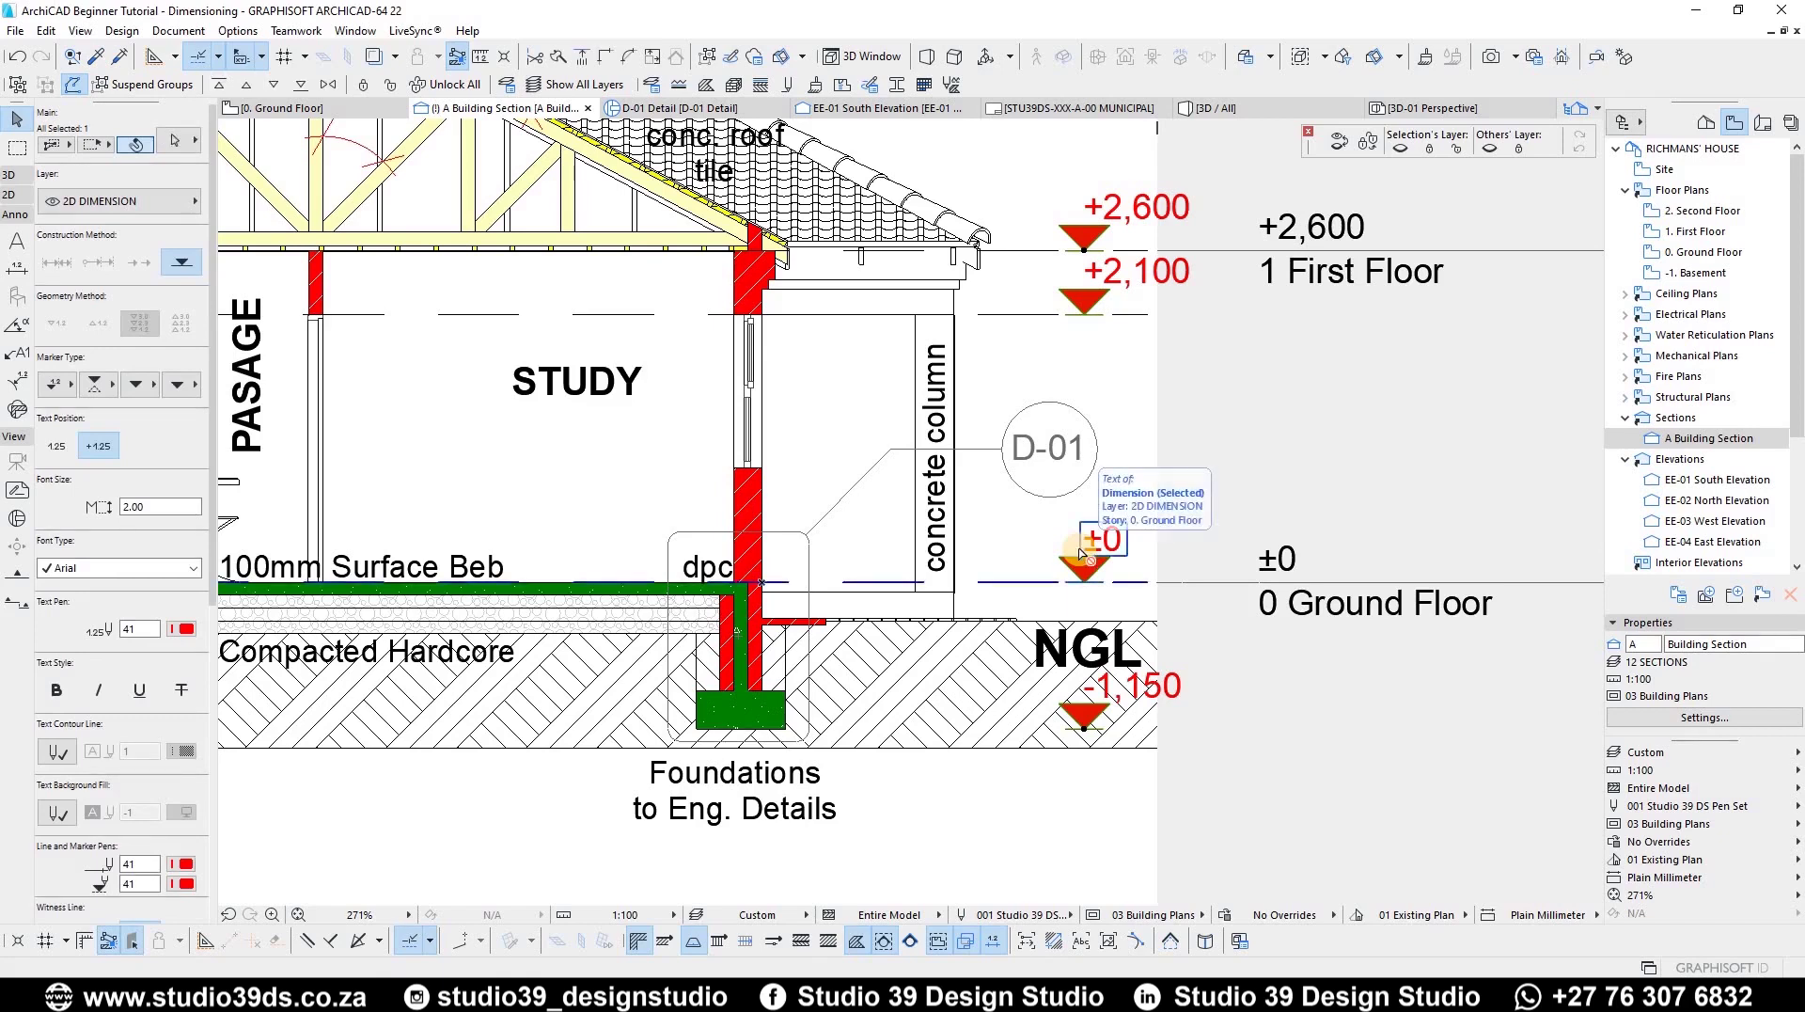
key("ctrl+d")
left_click(1090, 550)
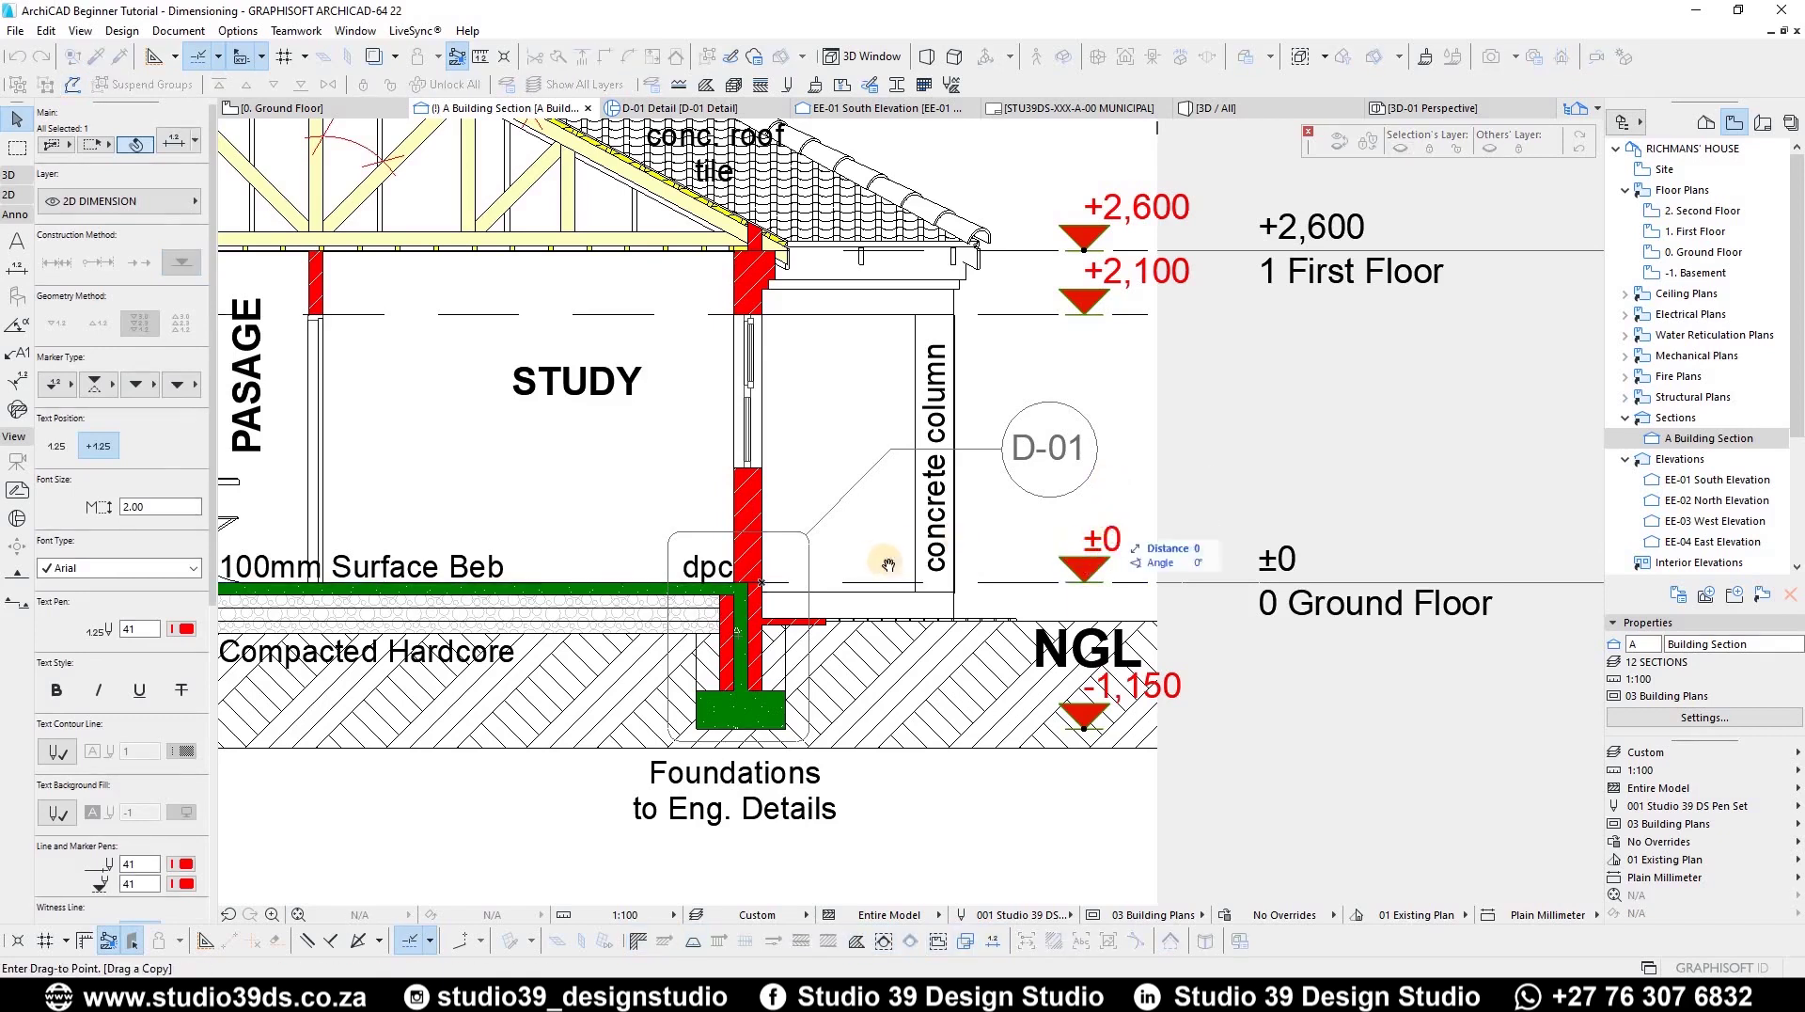
scroll(888, 564, "down", 5)
scroll(613, 524, "left", 3)
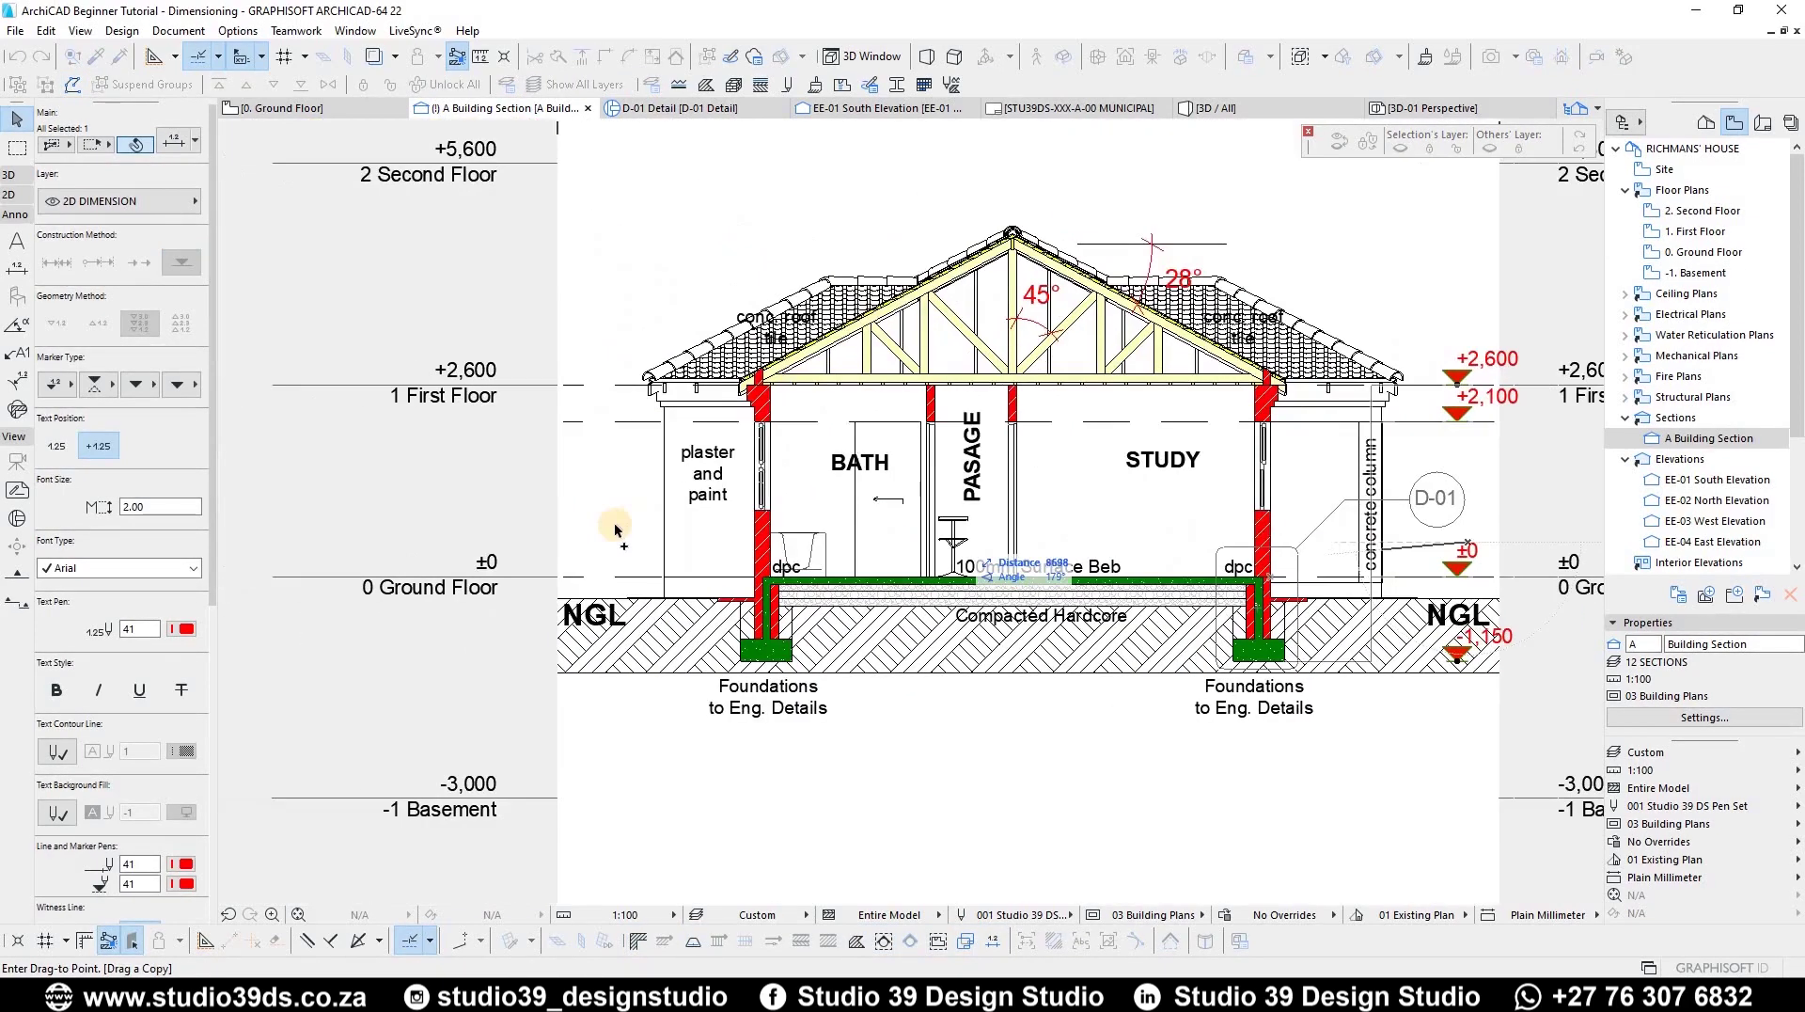
left_click(647, 565)
Step: Inspect the elevation dimension chains at both ends of the section and clear the selection
scroll(732, 512, "down", 2)
scroll(1239, 519, "up", 4)
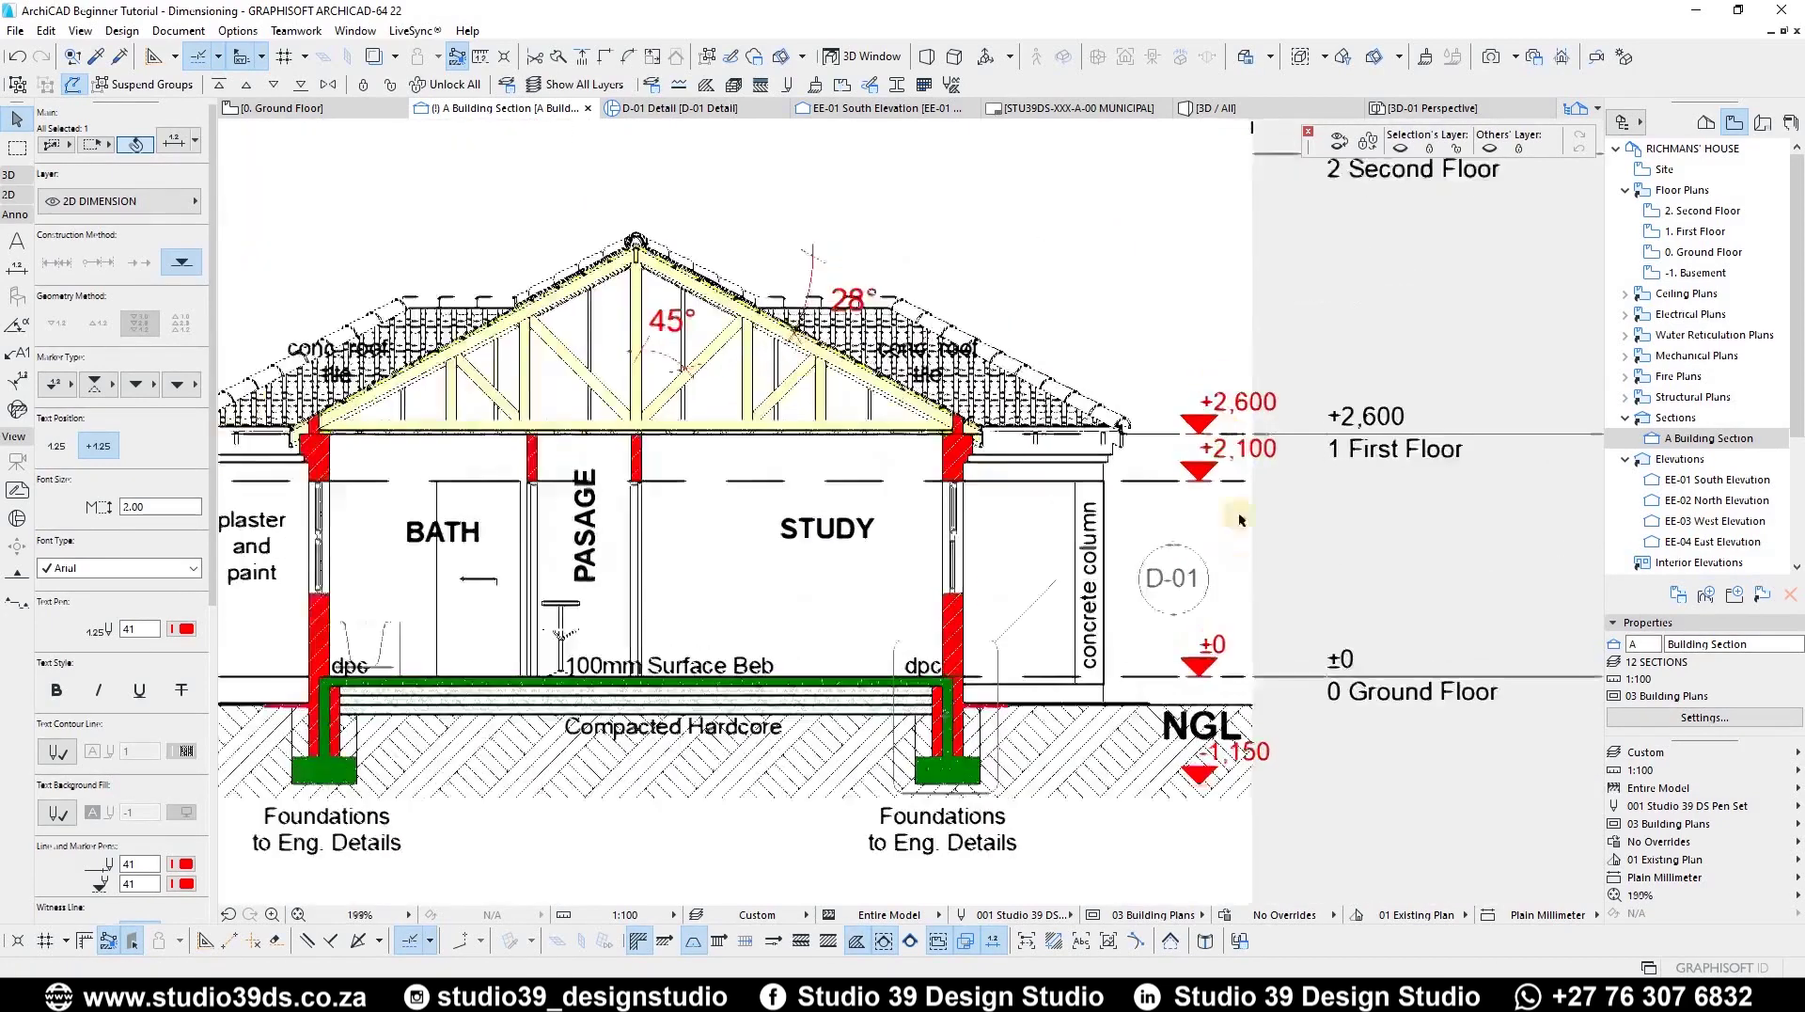
scroll(1237, 564, "up", 2)
scroll(1180, 507, "down", 4)
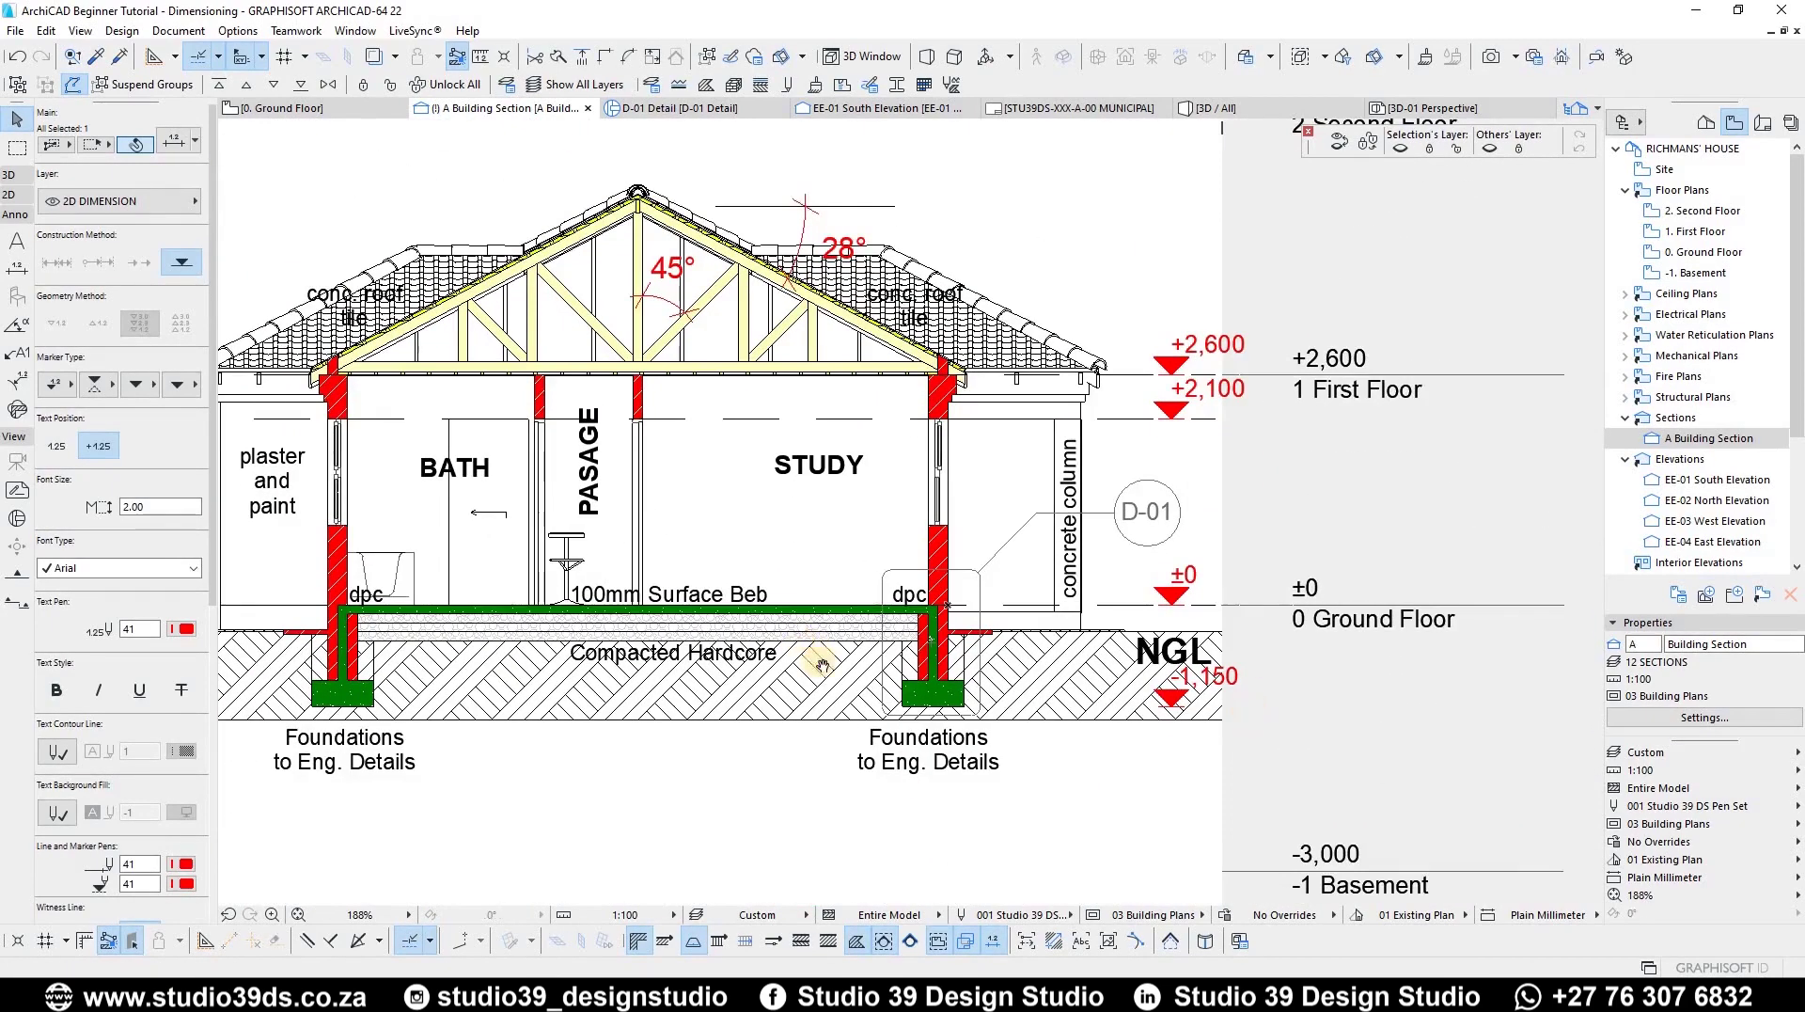
scroll(822, 666, "down", 2)
scroll(809, 583, "left", 5)
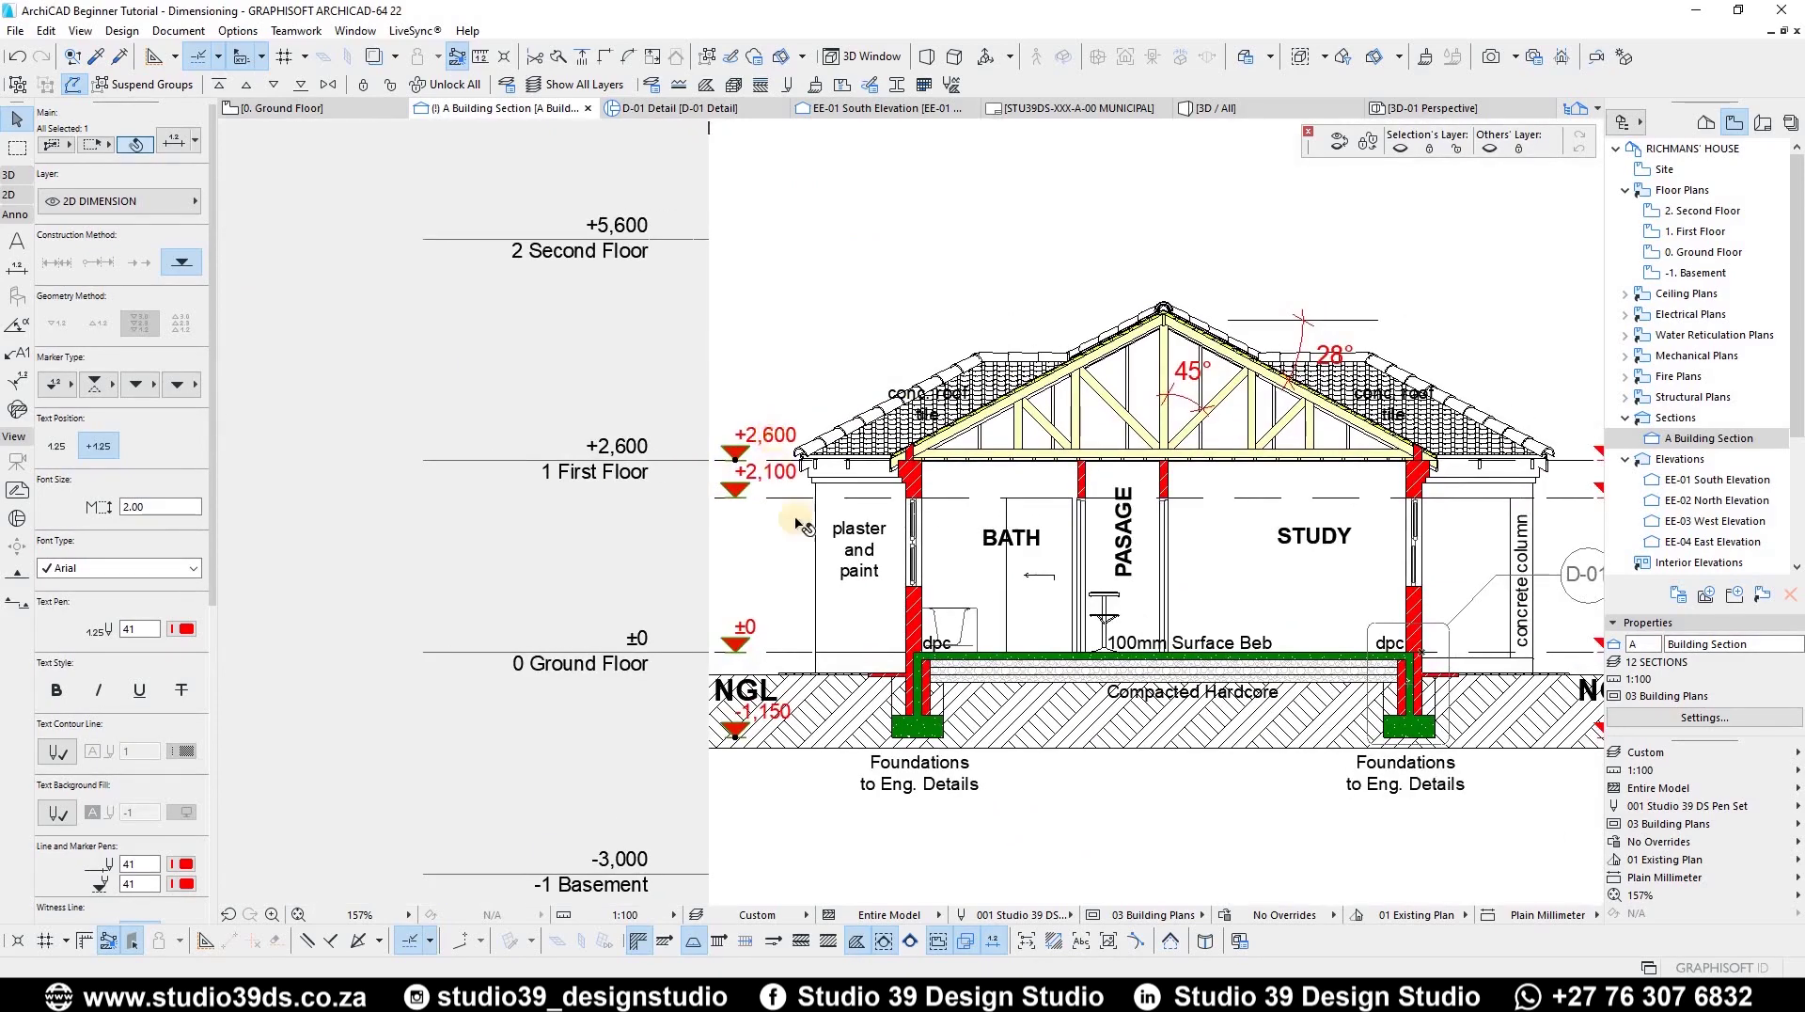
left_click(767, 435)
left_click(787, 576)
scroll(780, 559, "up", 3)
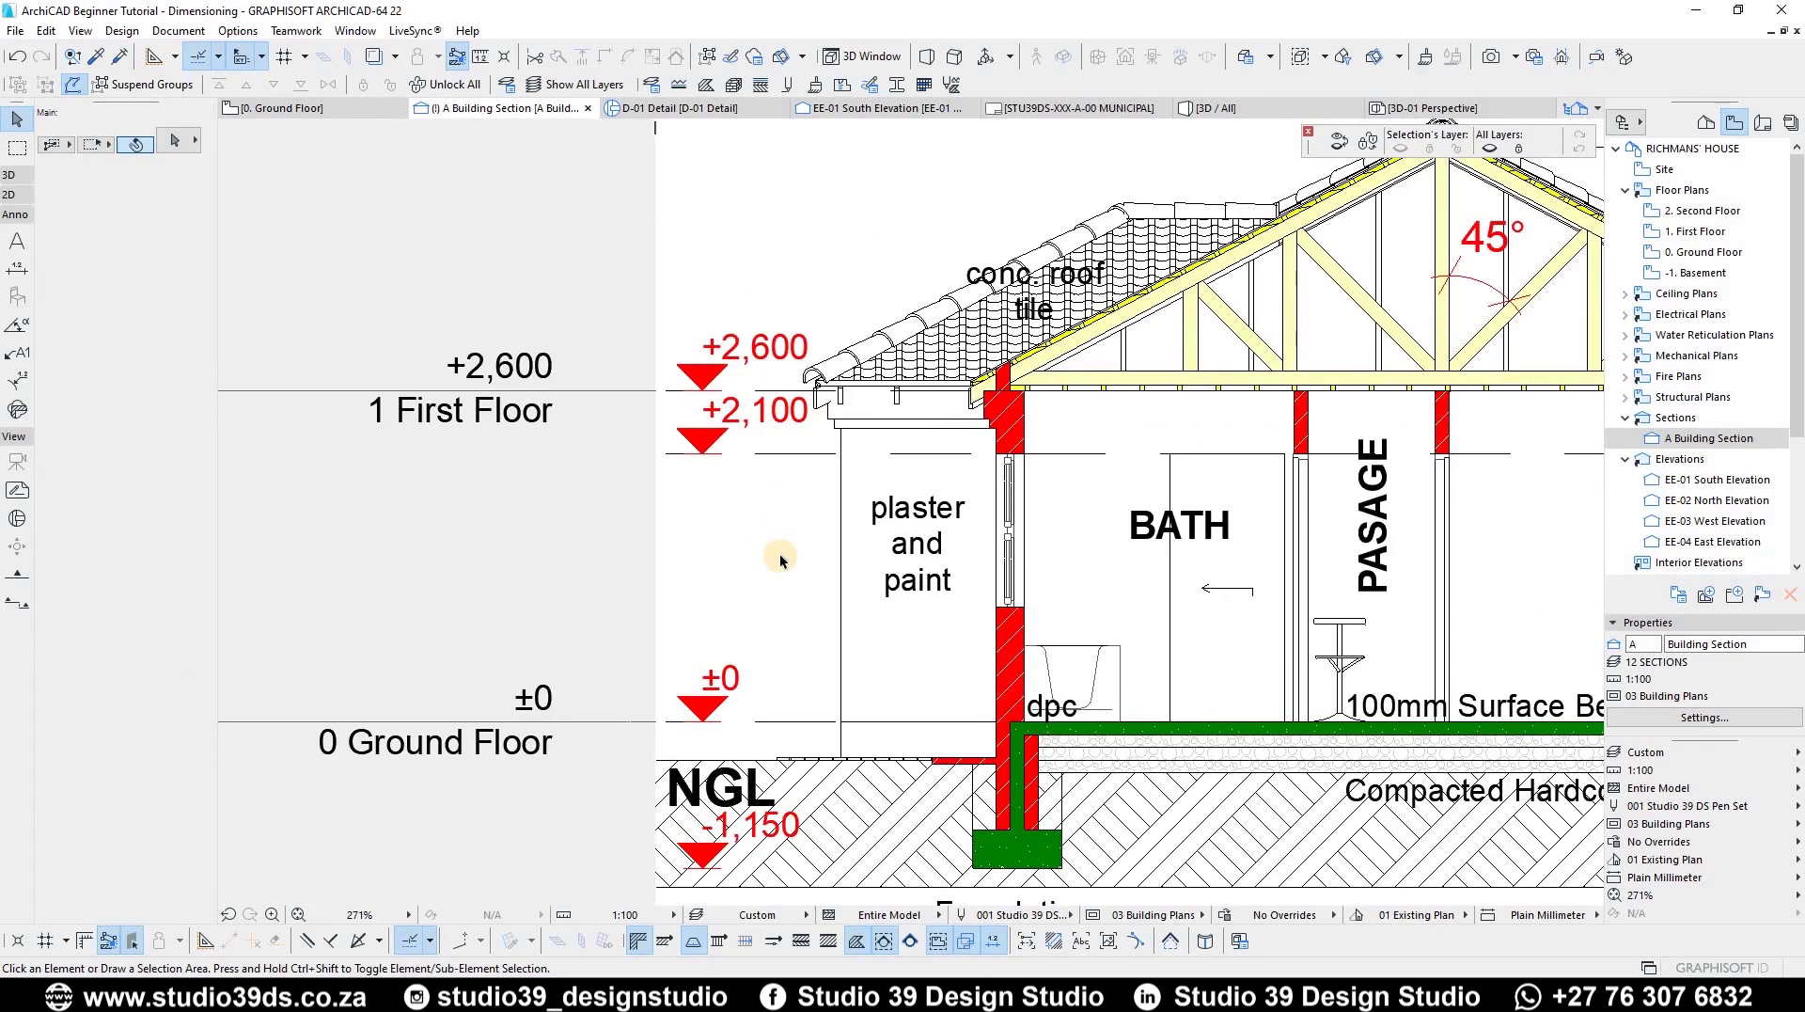
Step: Try the Custom Text content option in place of Measured Value on the 45° truss angle dimension's text
left_click(1490, 235)
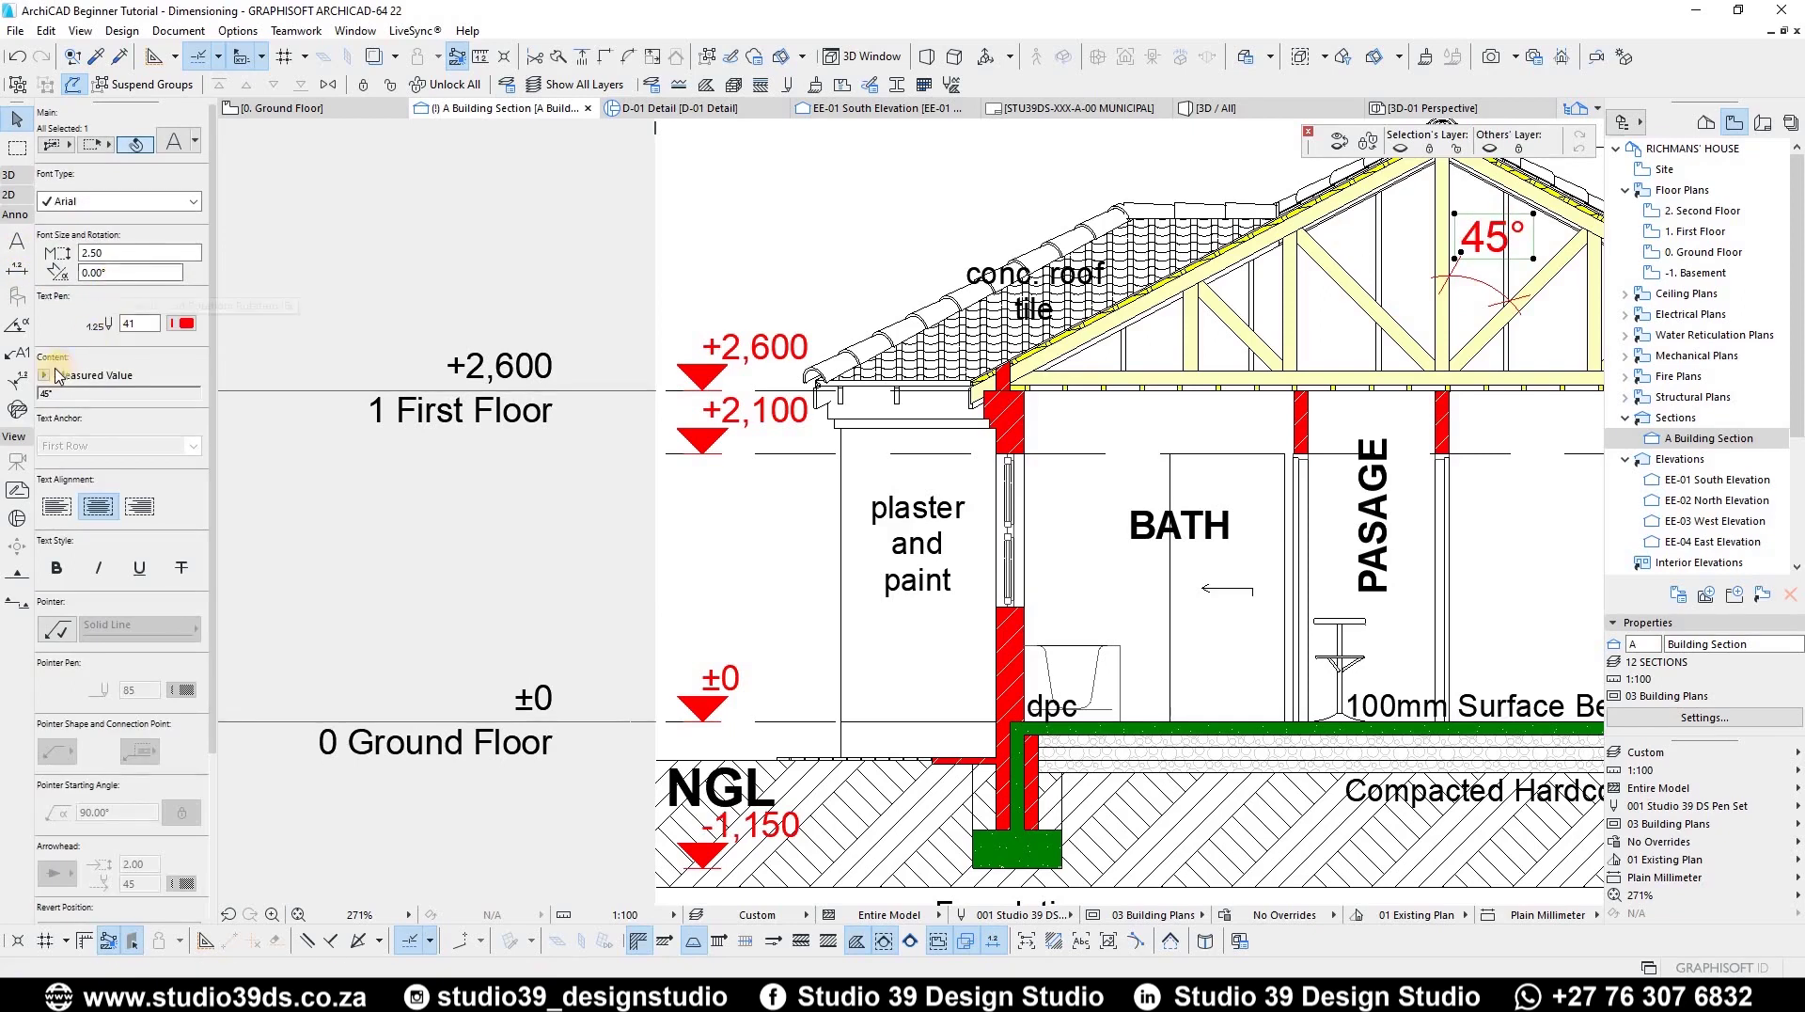
left_click(46, 375)
left_click(53, 375)
left_click(53, 376)
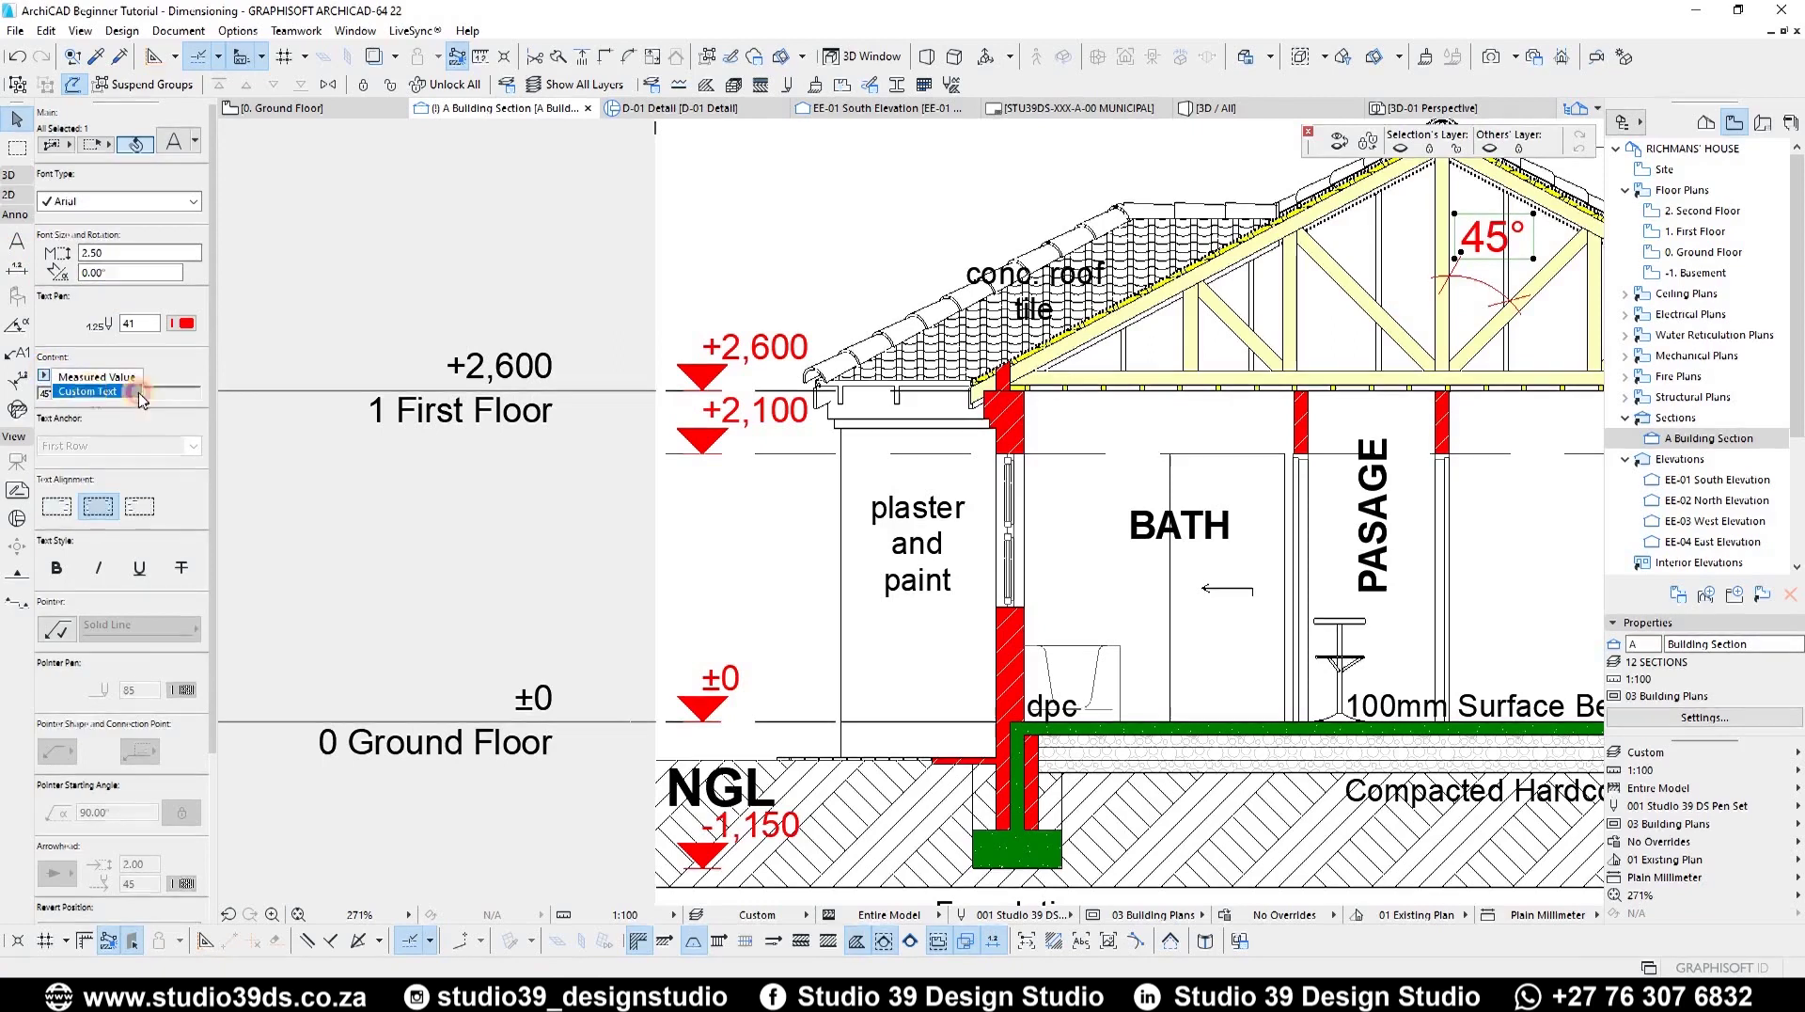
left_click(94, 392)
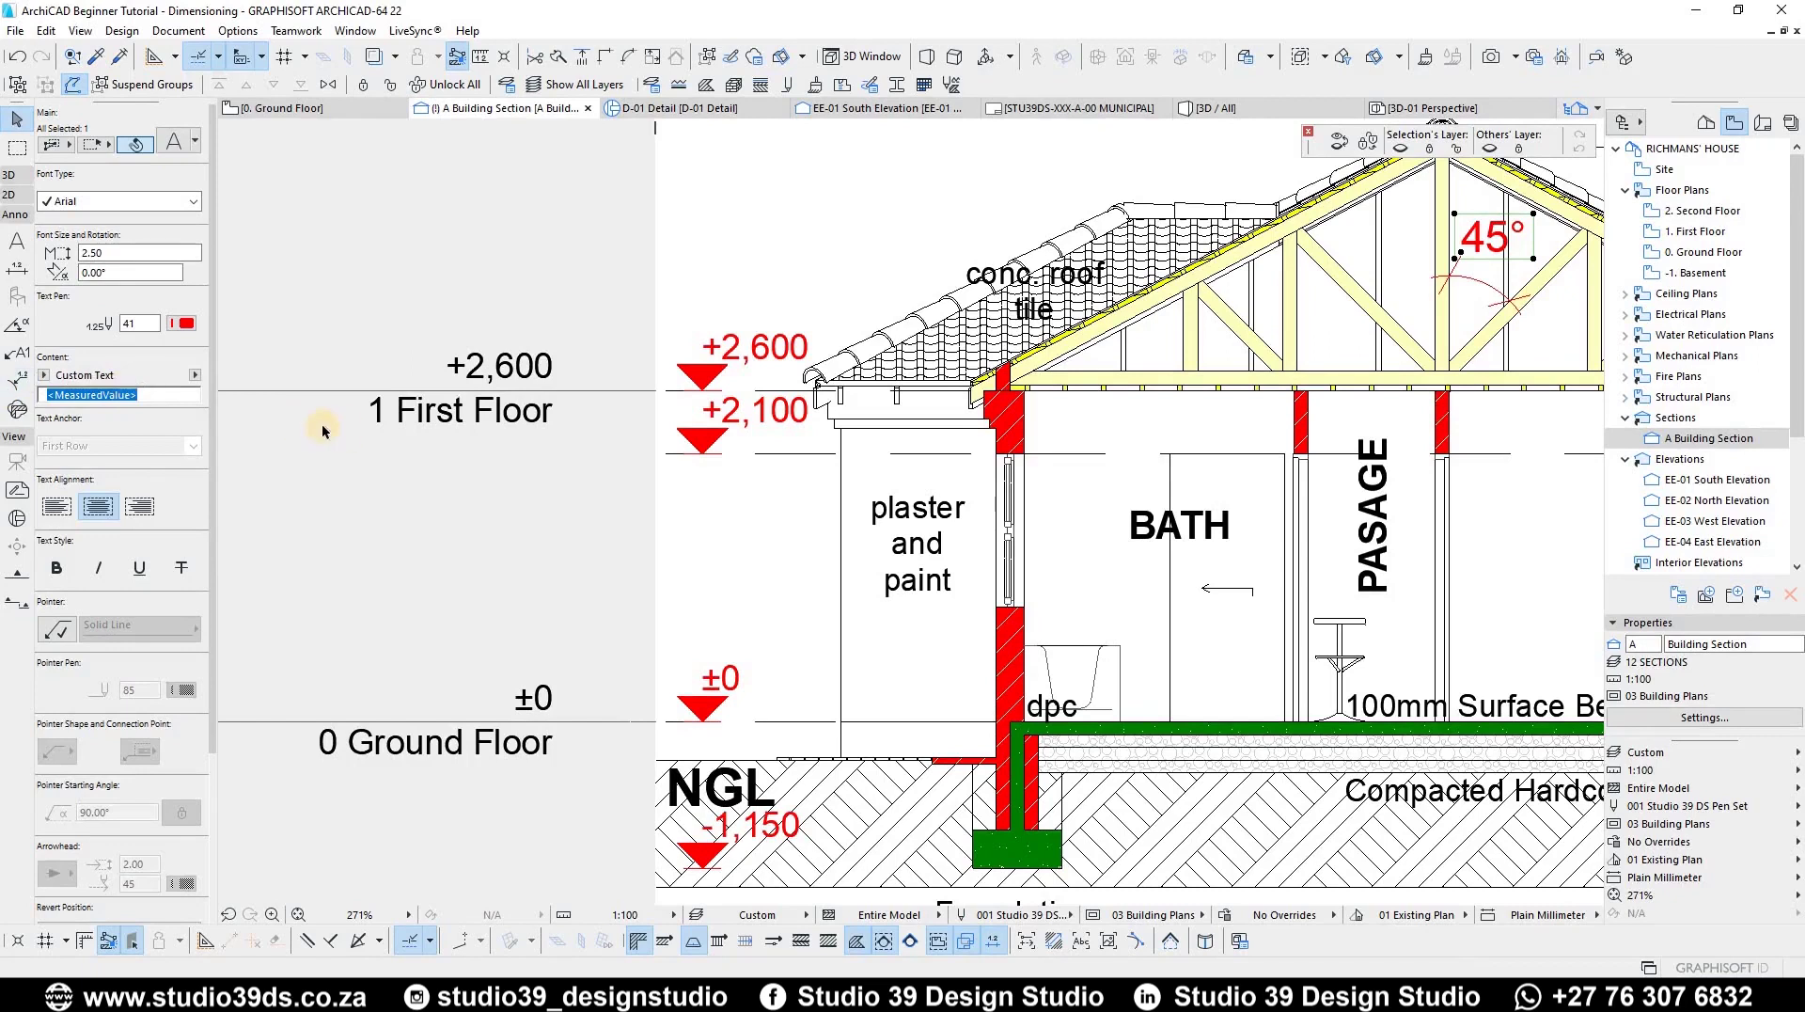
left_click(94, 375)
left_click(136, 377)
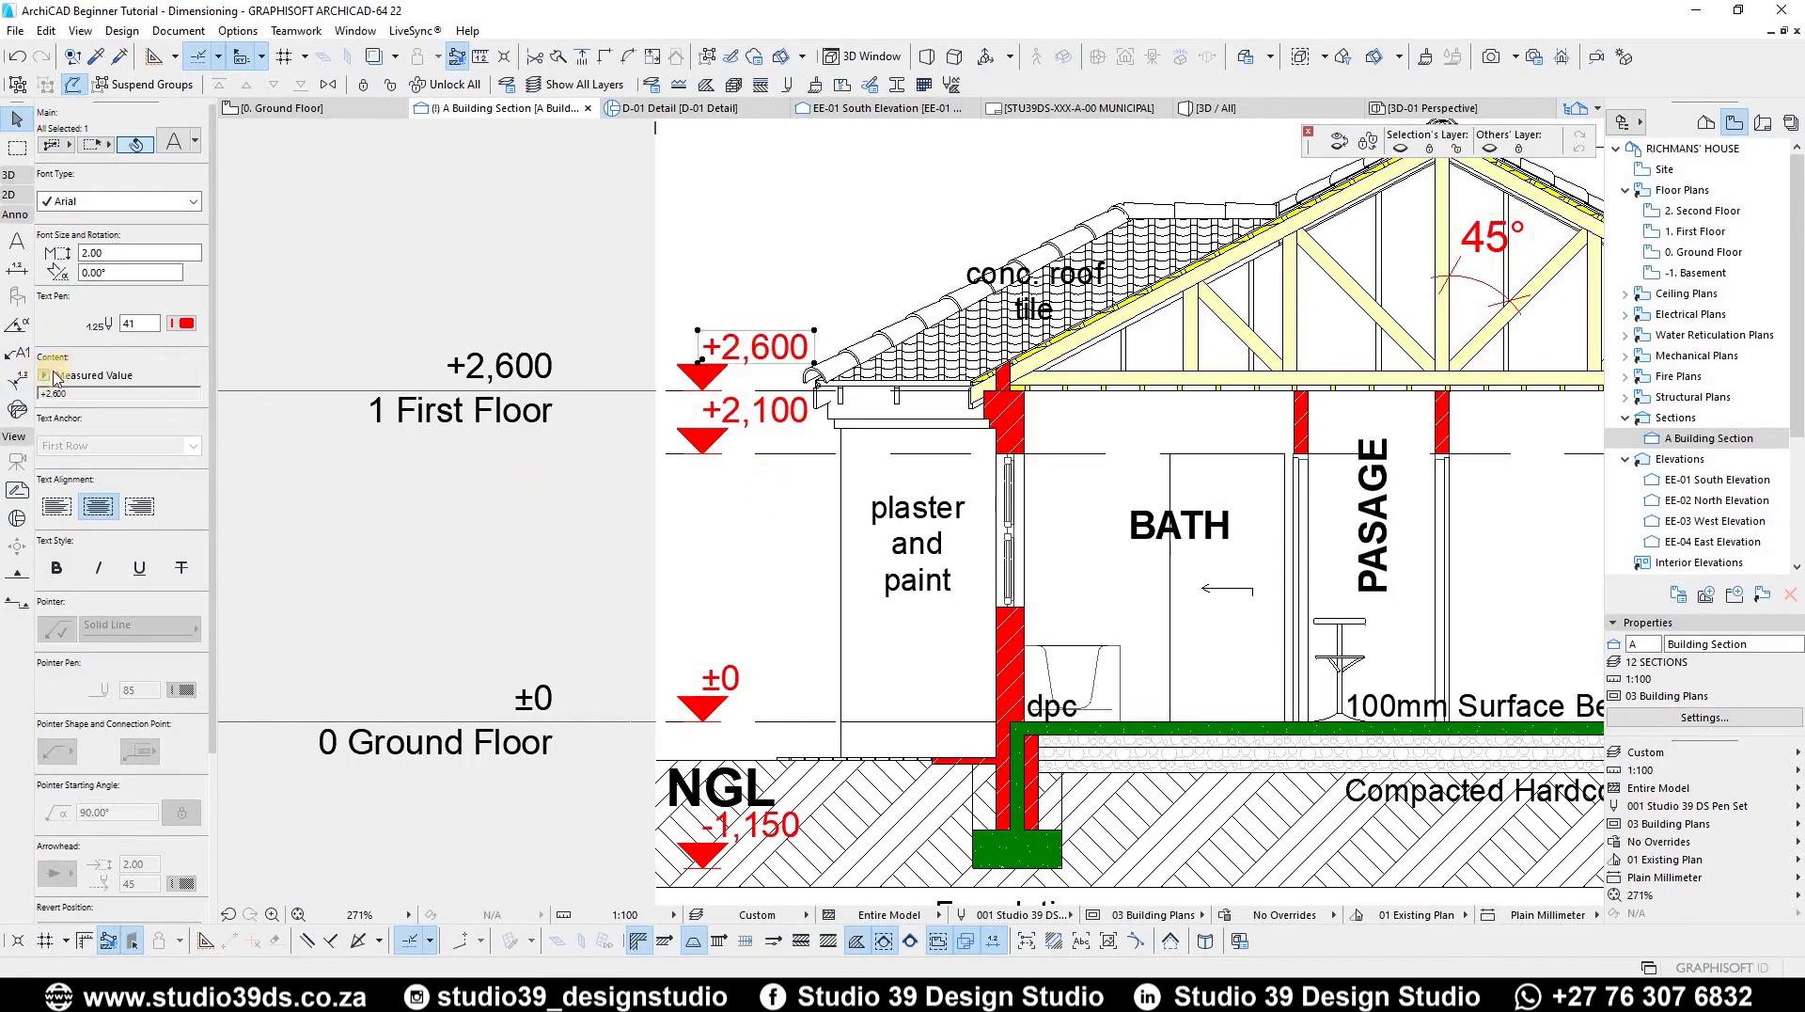
Step: Change the content of the +2,600 elevation label beside the plaster and paint wall to the custom text "ceiling level"
left_click(51, 377)
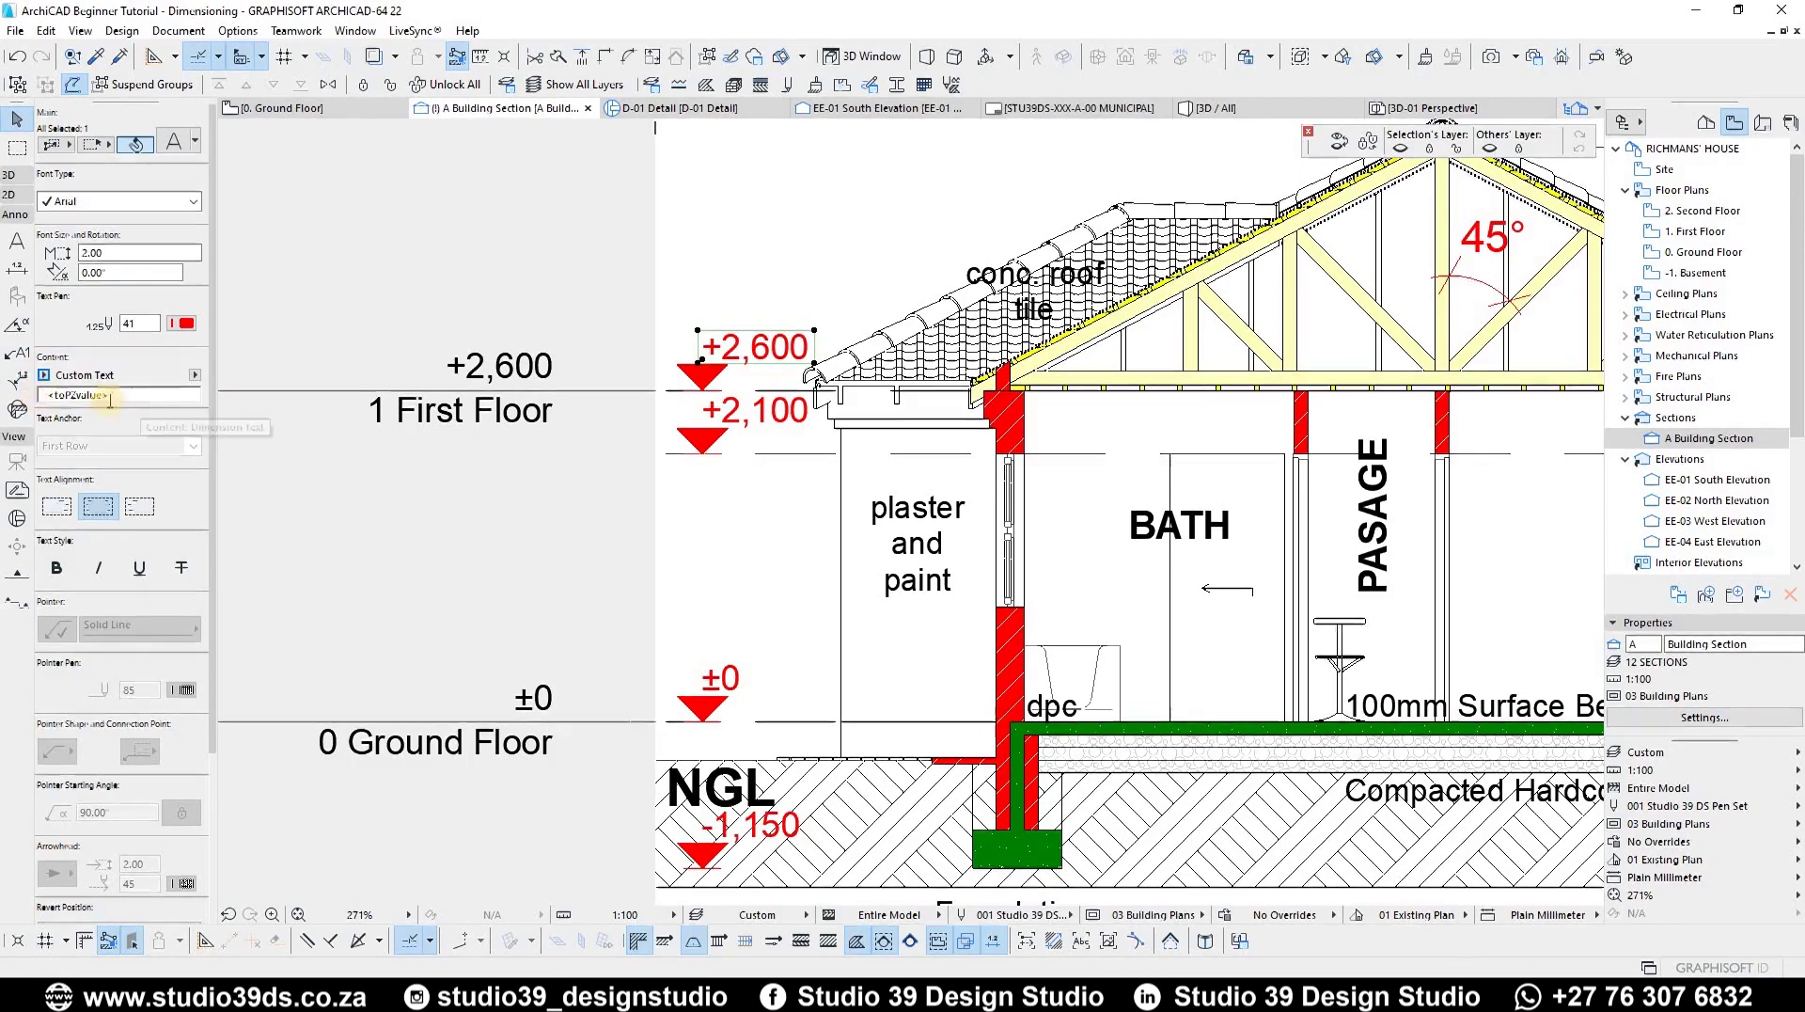
type("ce")
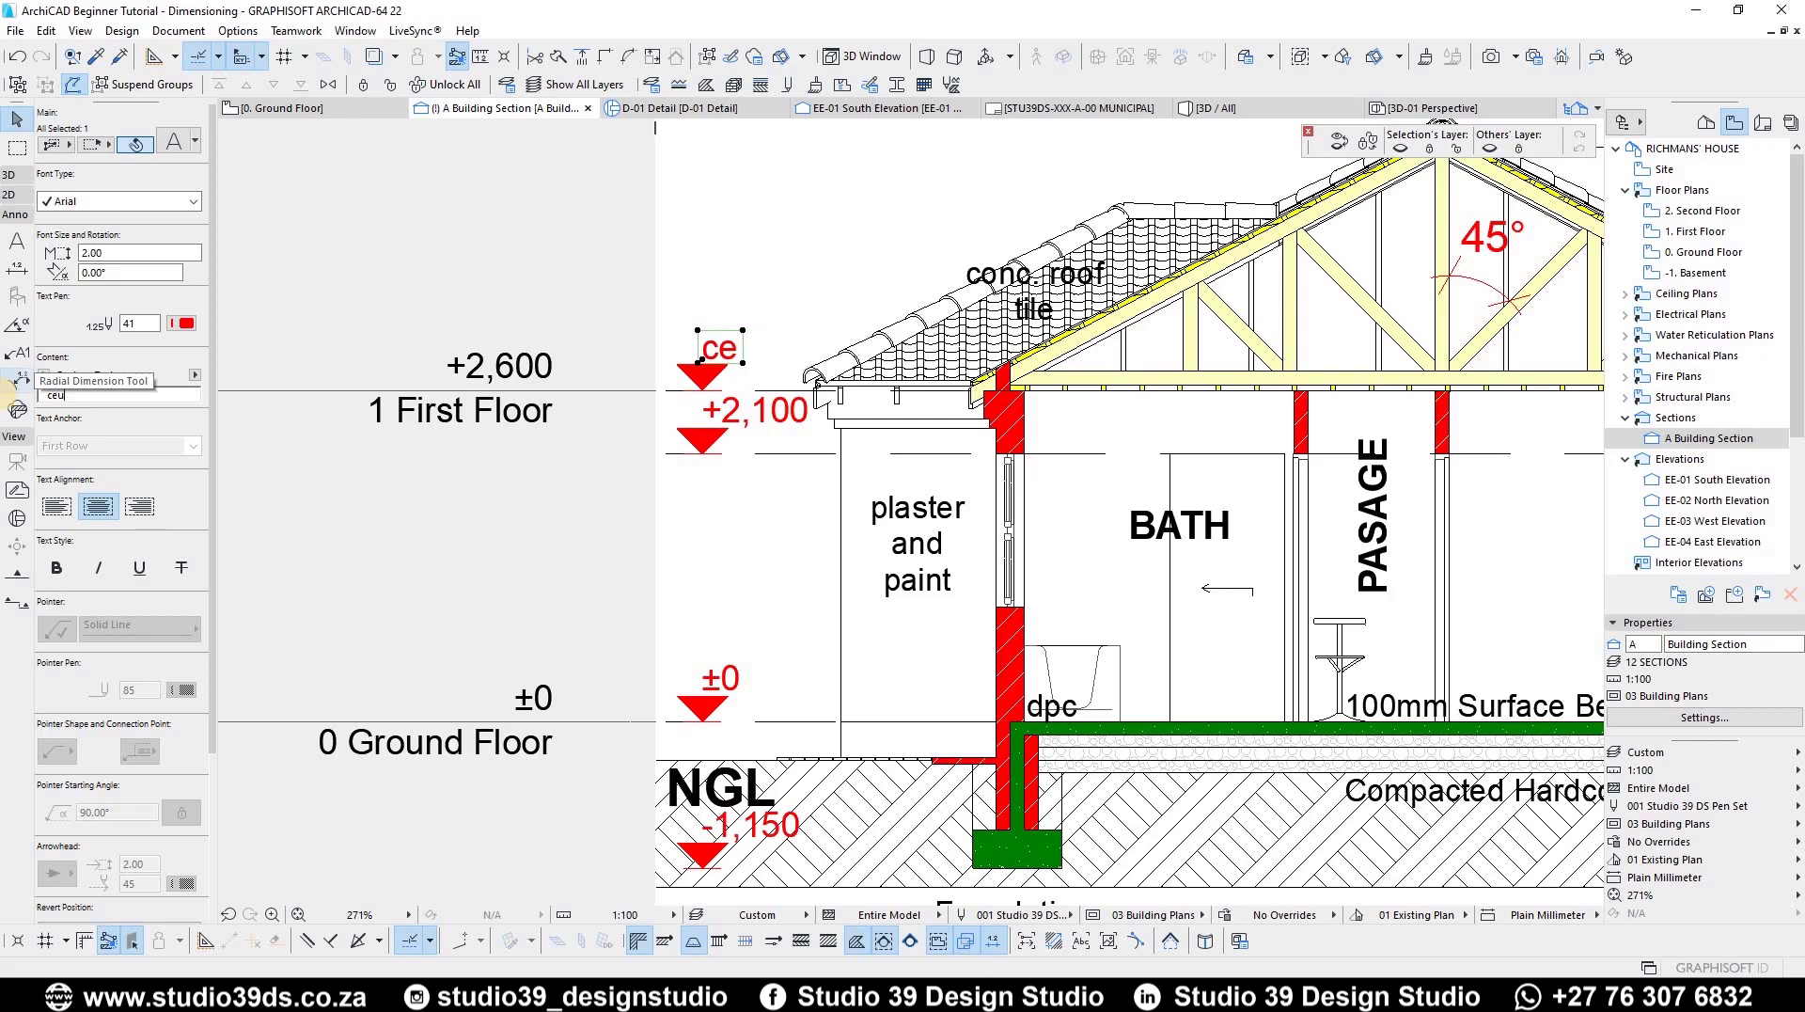
type("iling level")
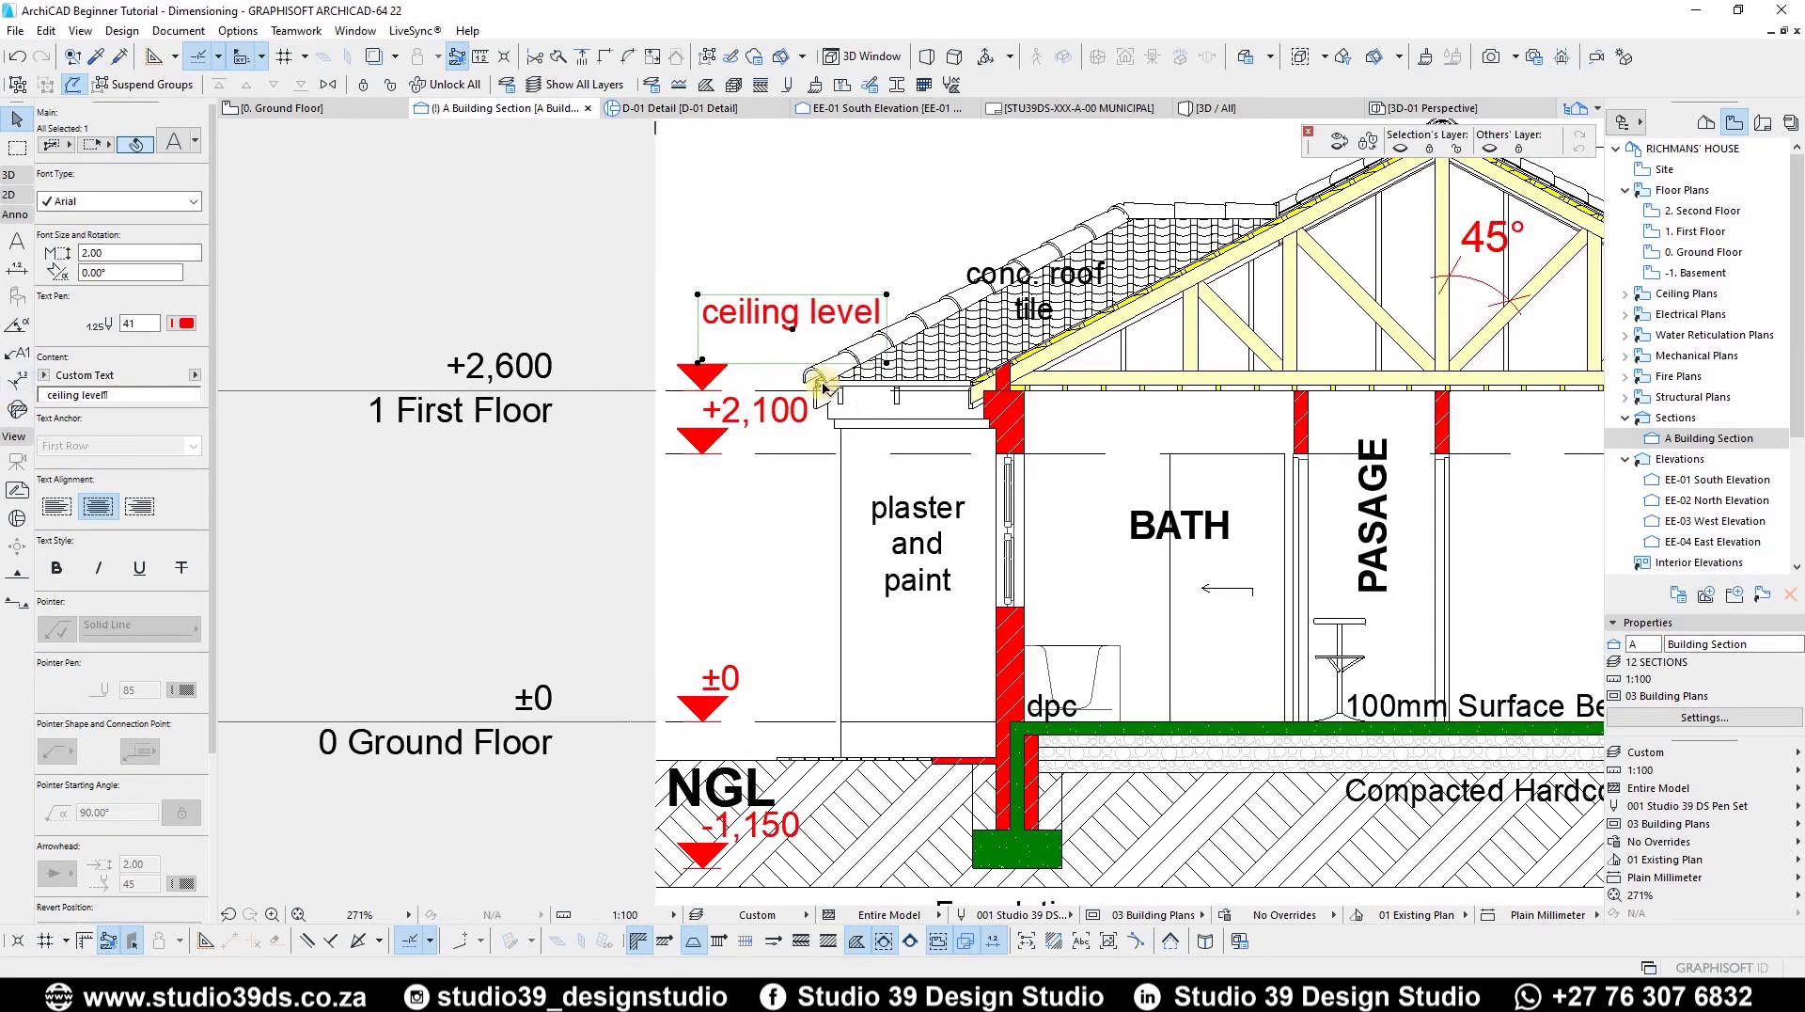
Step: Change the content of the +2,100 elevation label to the custom text "window and door level" and select the ±0 label
left_click(799, 406)
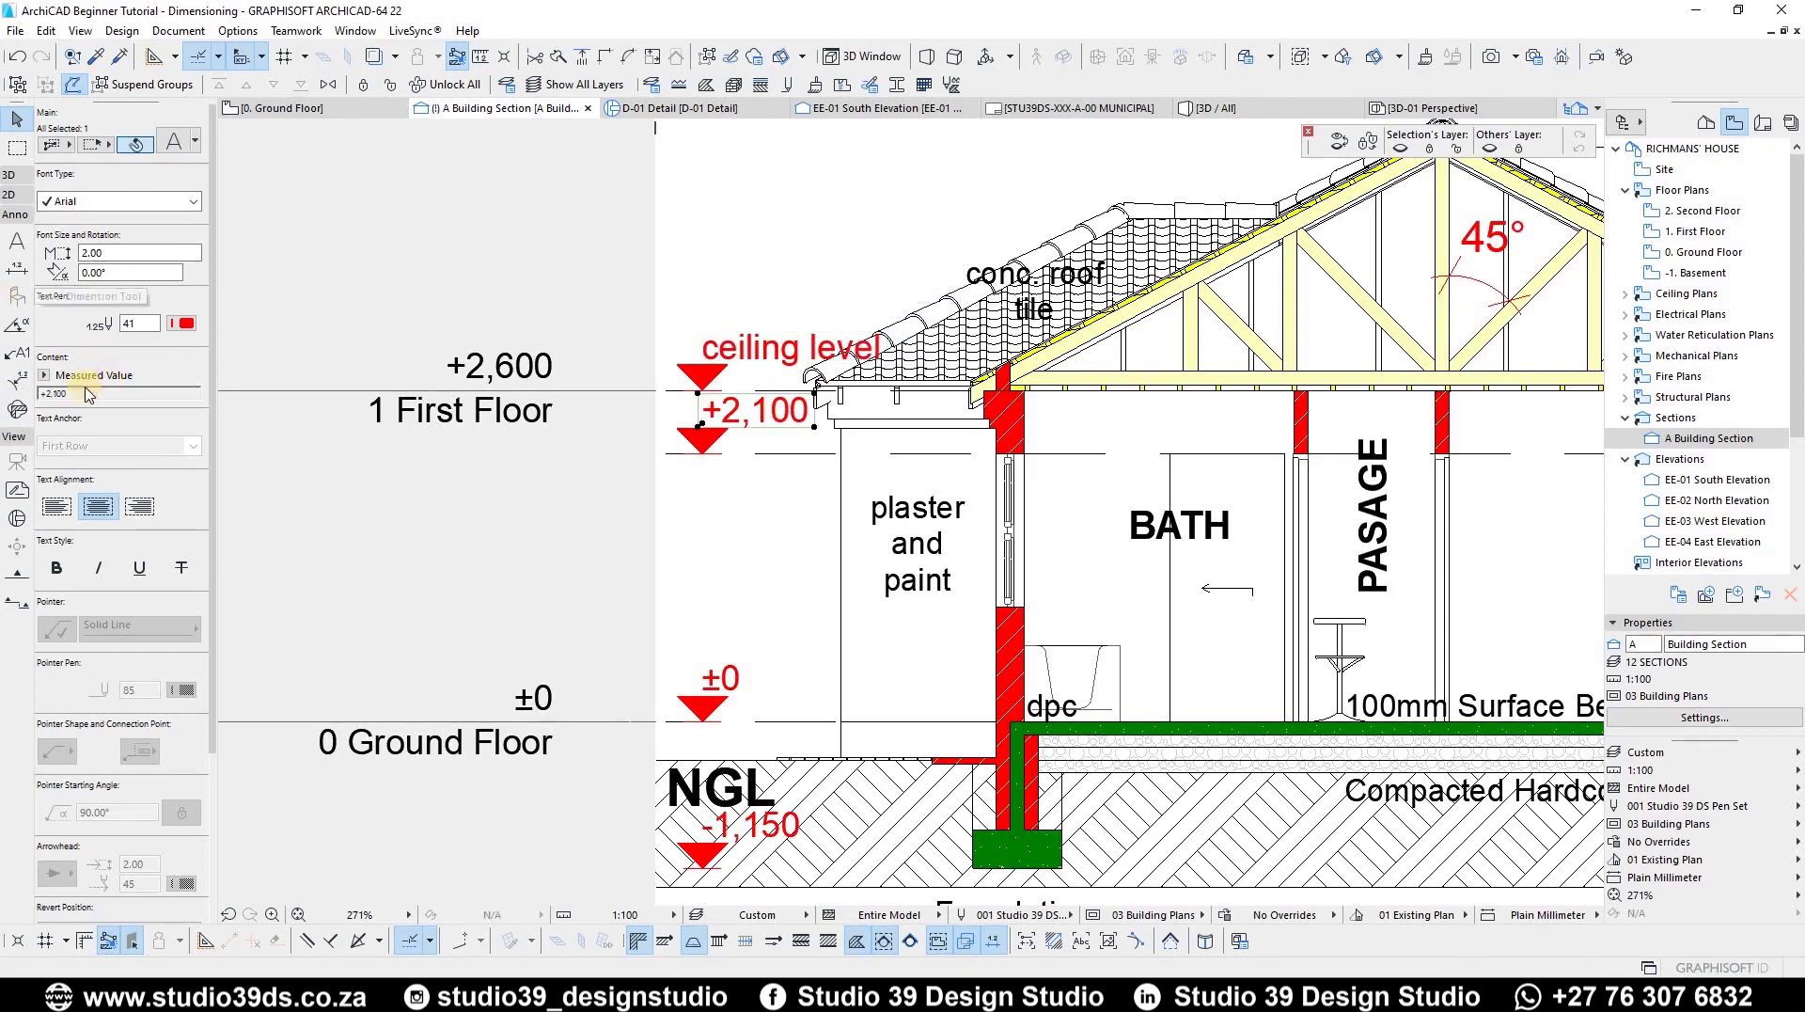
left_click(44, 374)
left_click(75, 384)
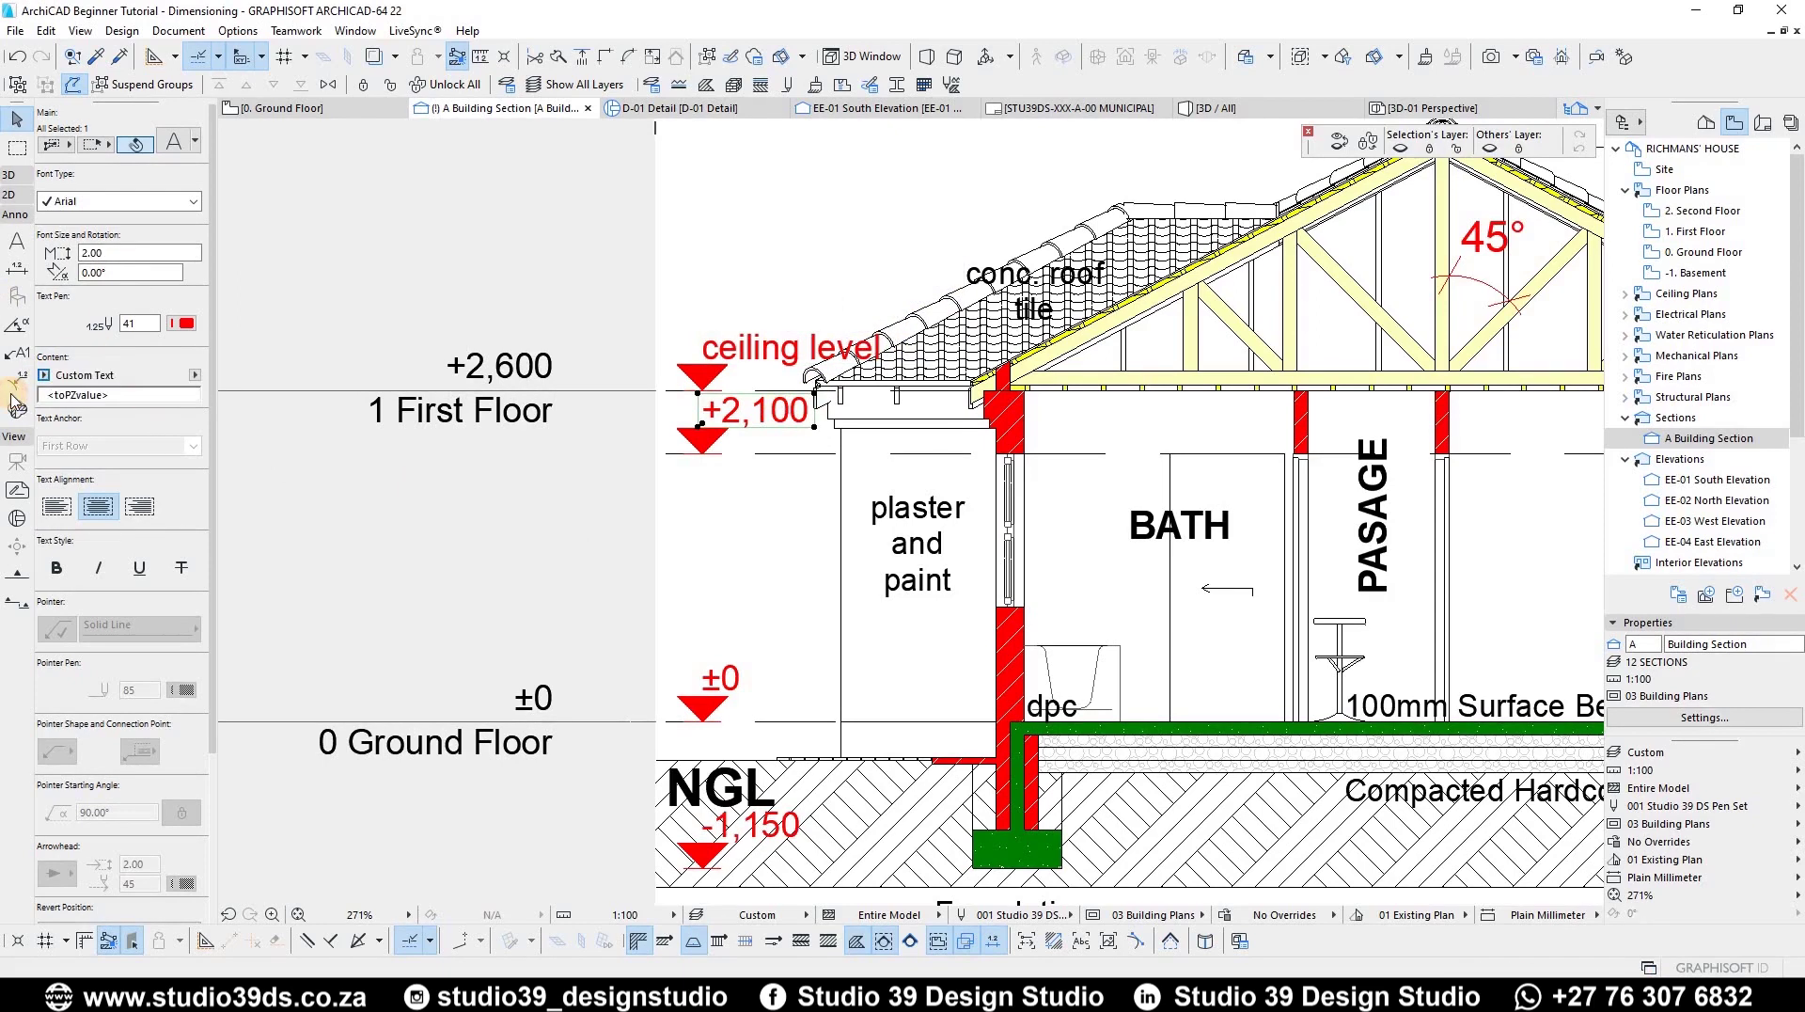
type("window and")
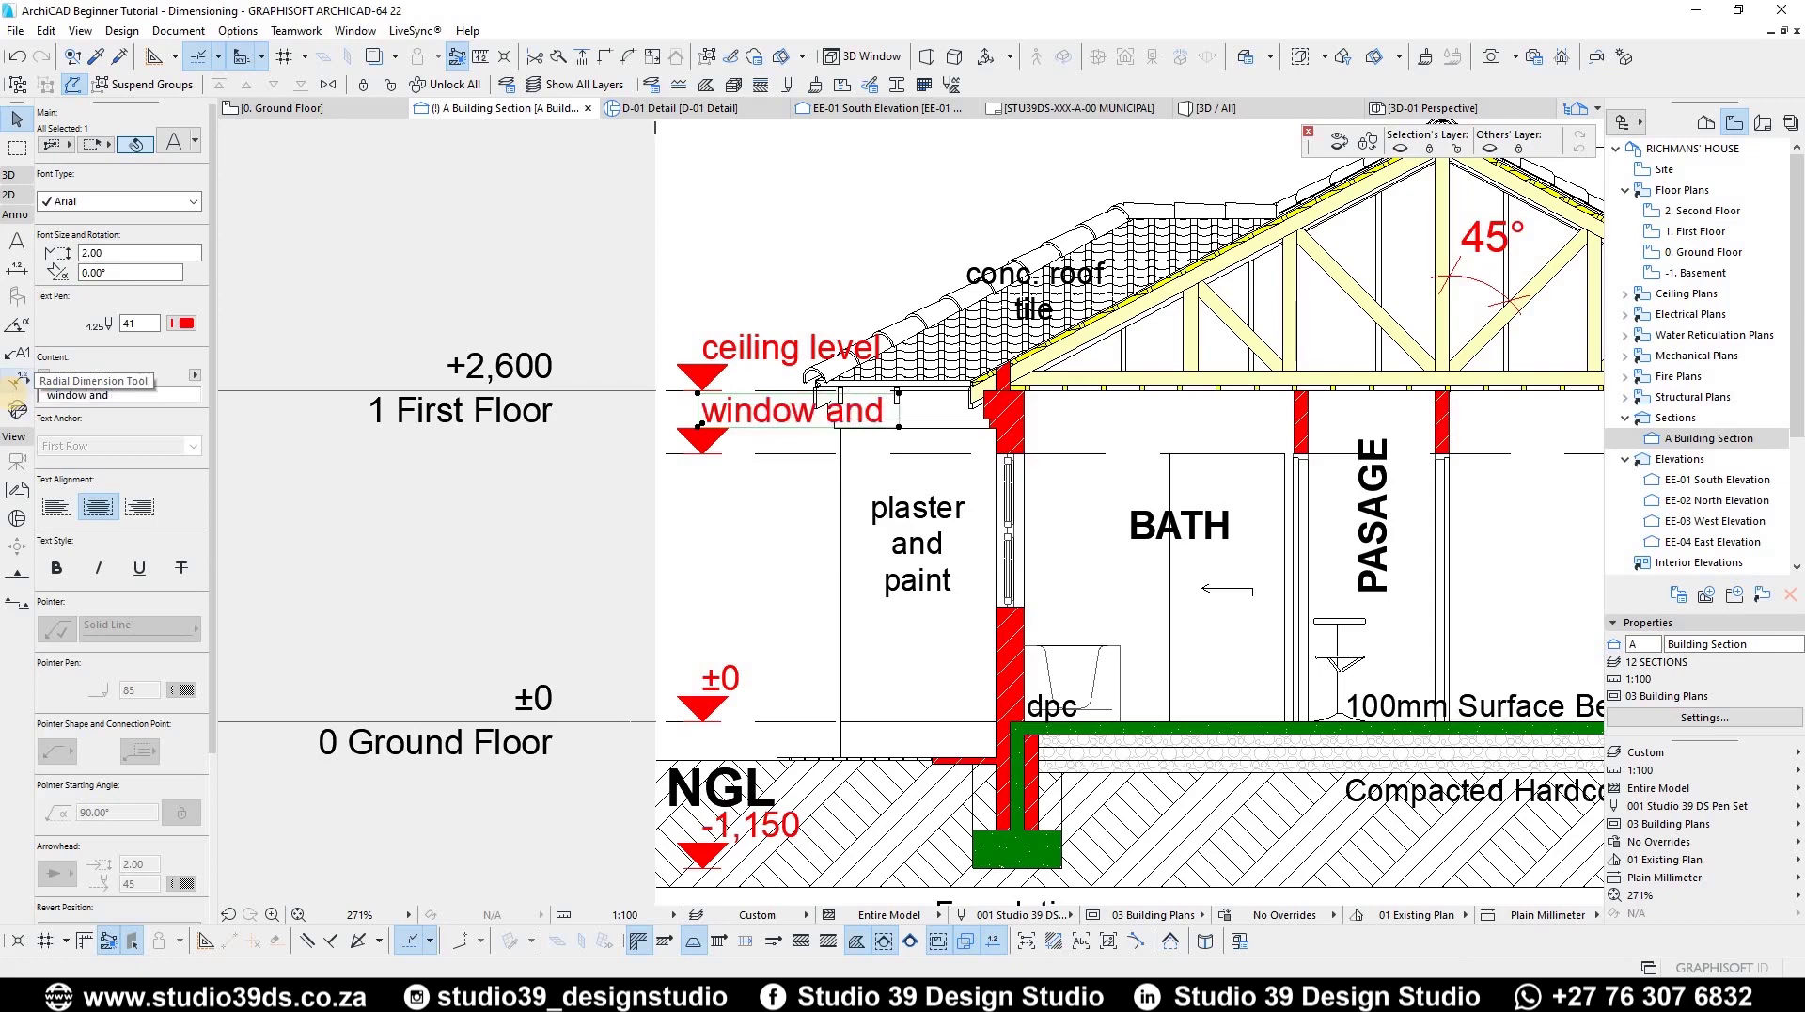
type(" door lev")
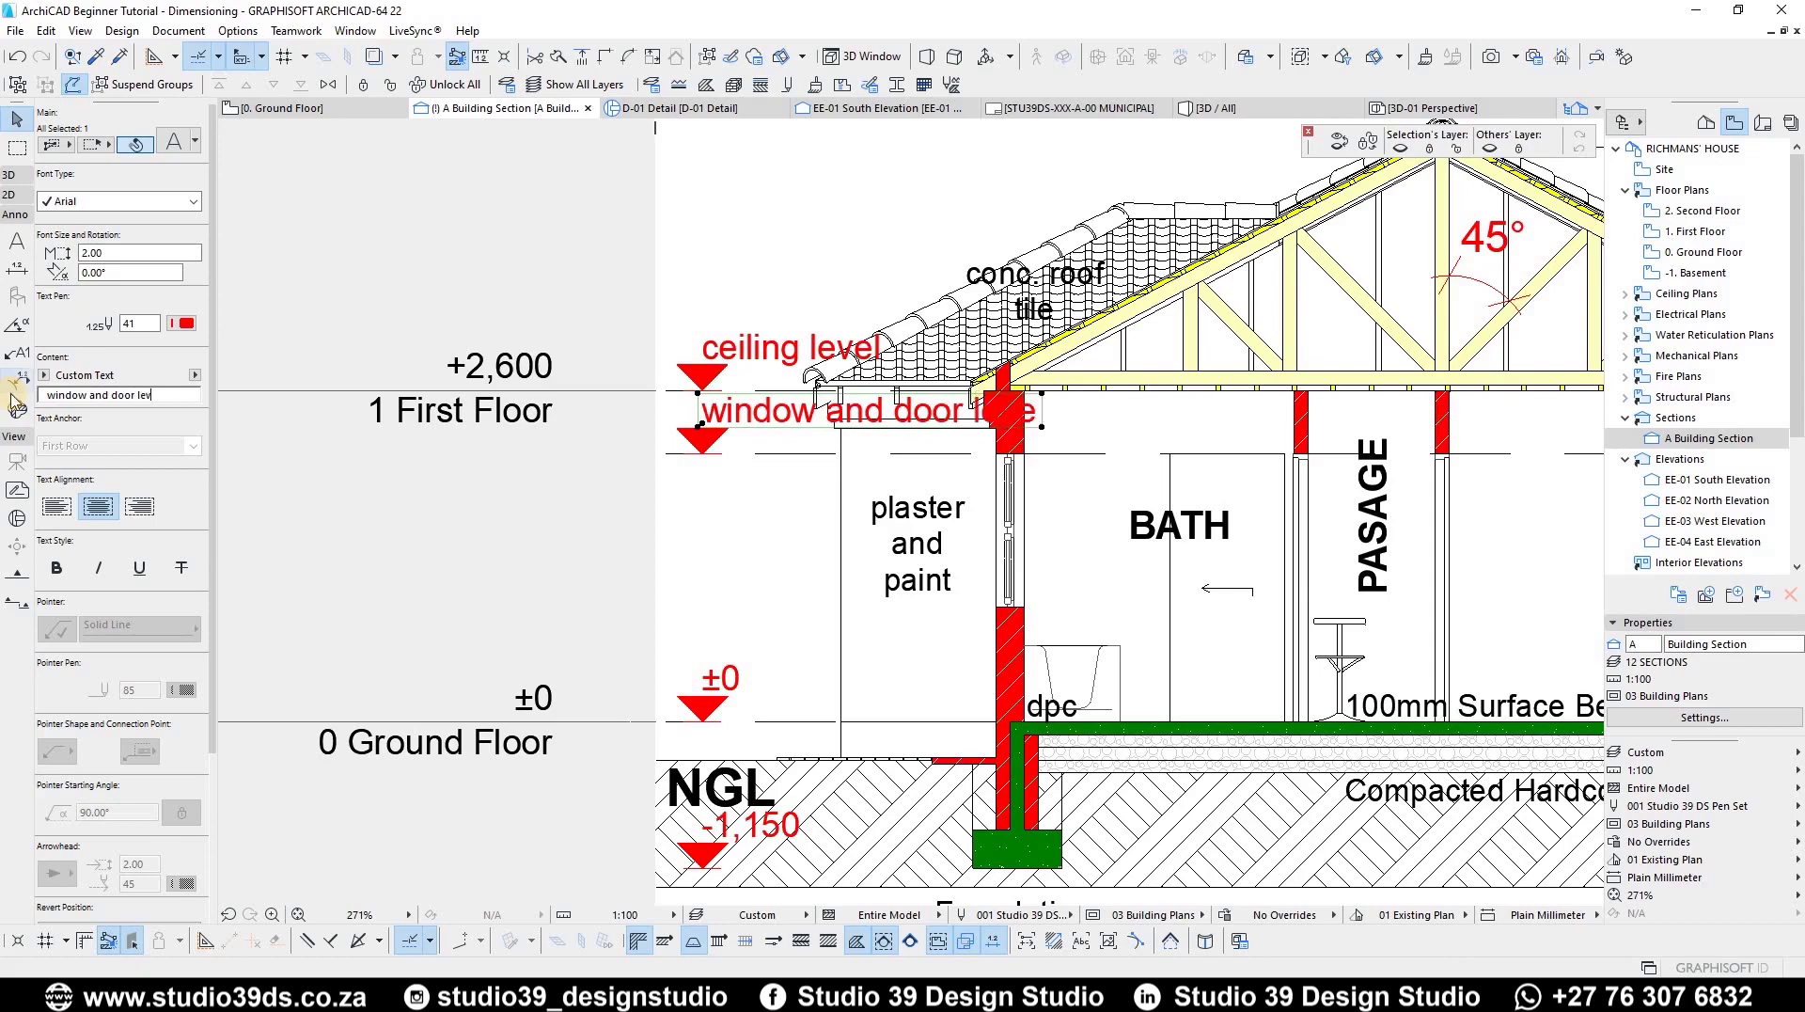
type("el")
key("Return")
left_click(721, 679)
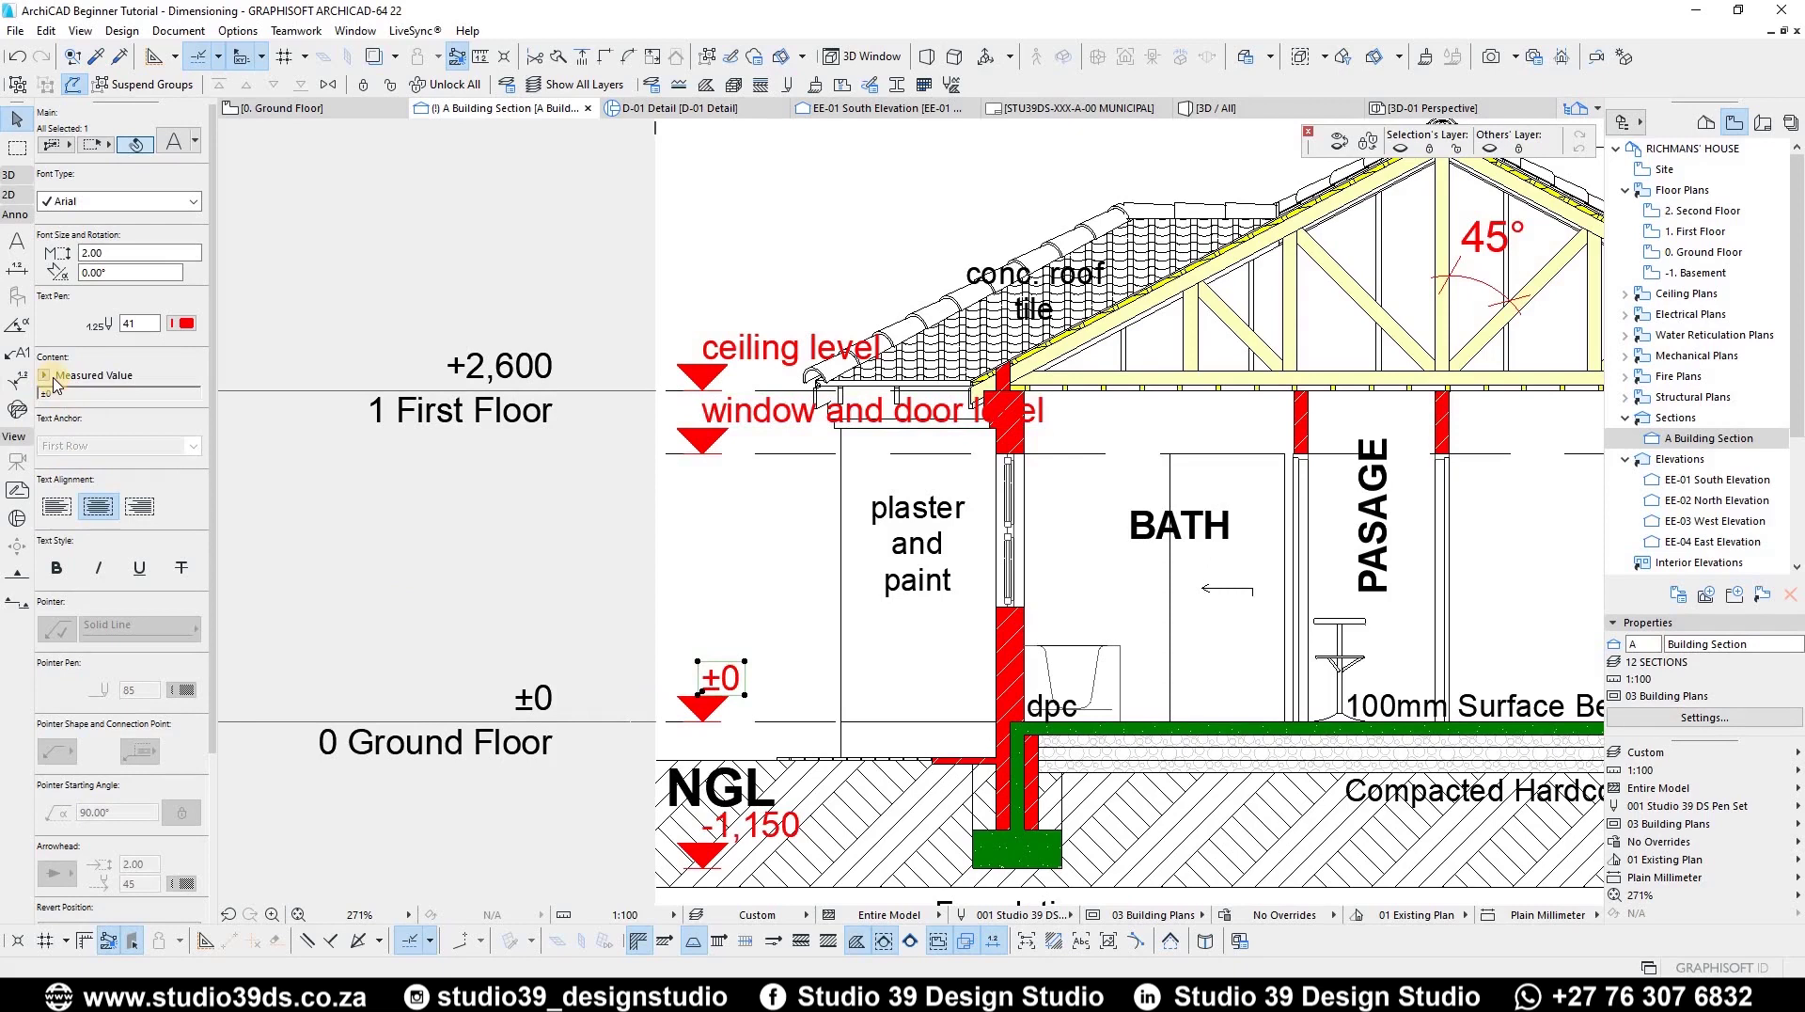
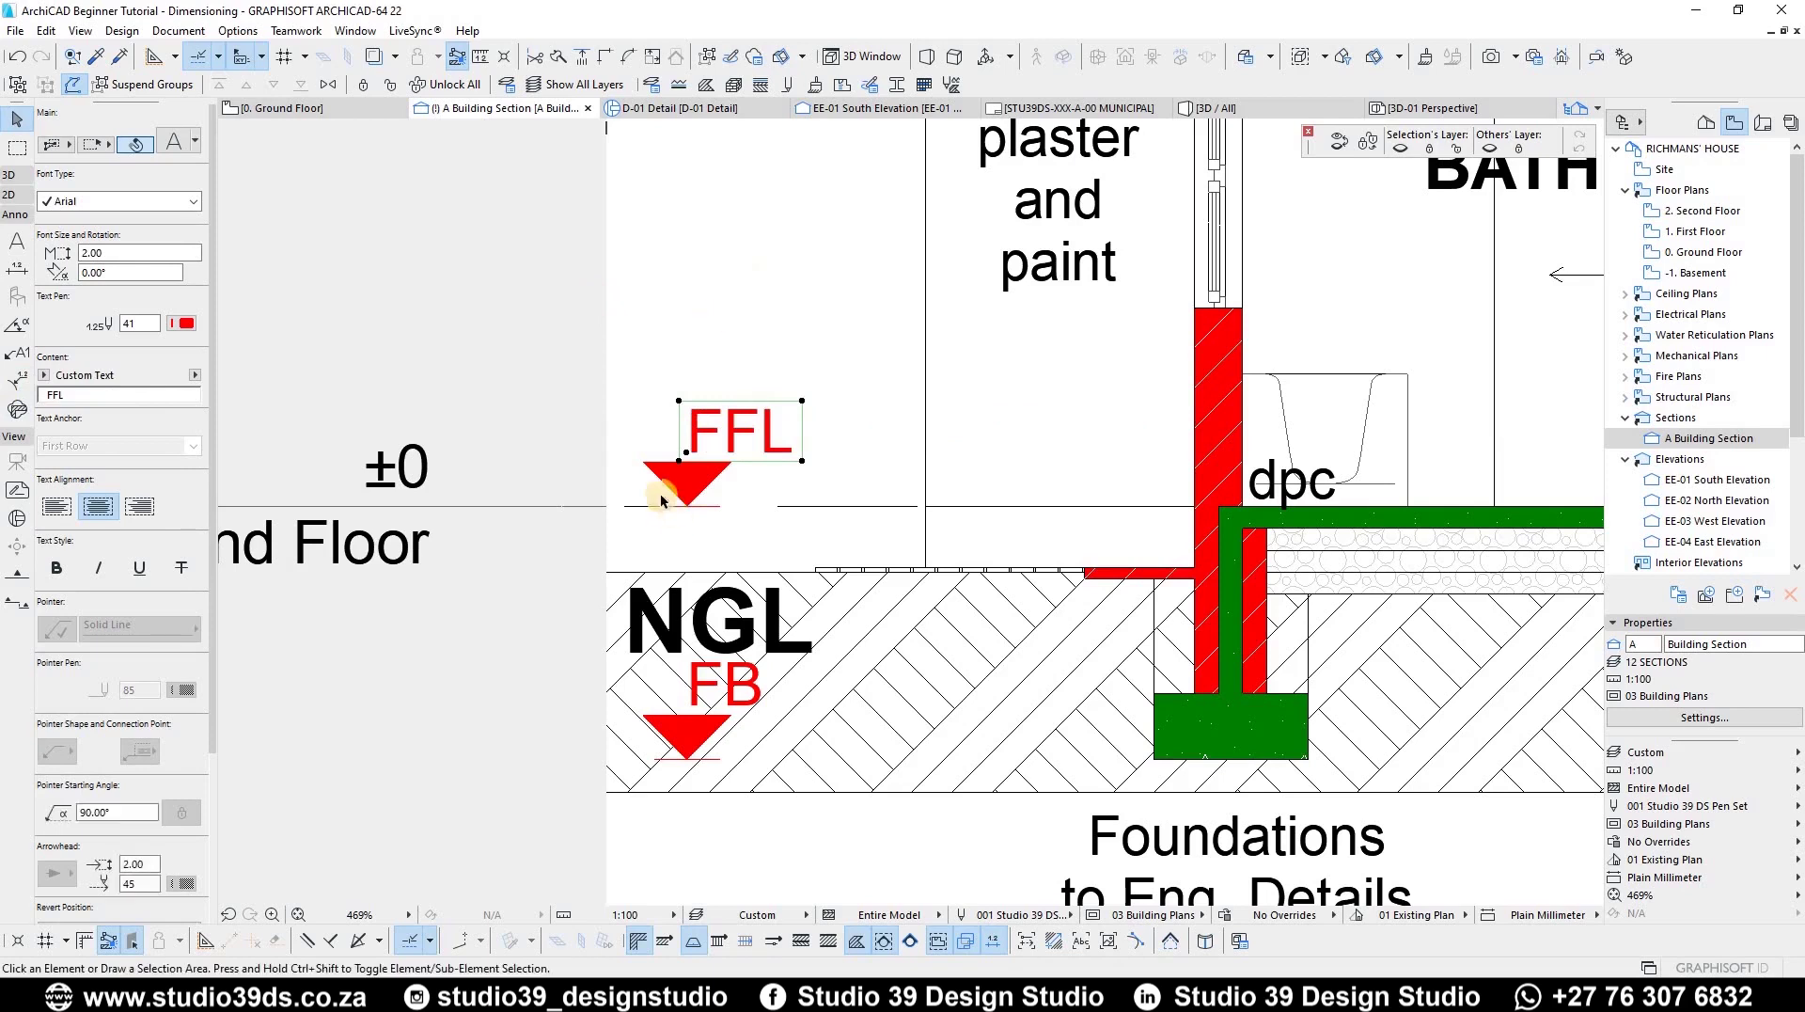
Step: Shorten the "window and door level" elevation label's custom text to WDL
scroll(752, 476, "down", 3)
scroll(752, 477, "up", 5)
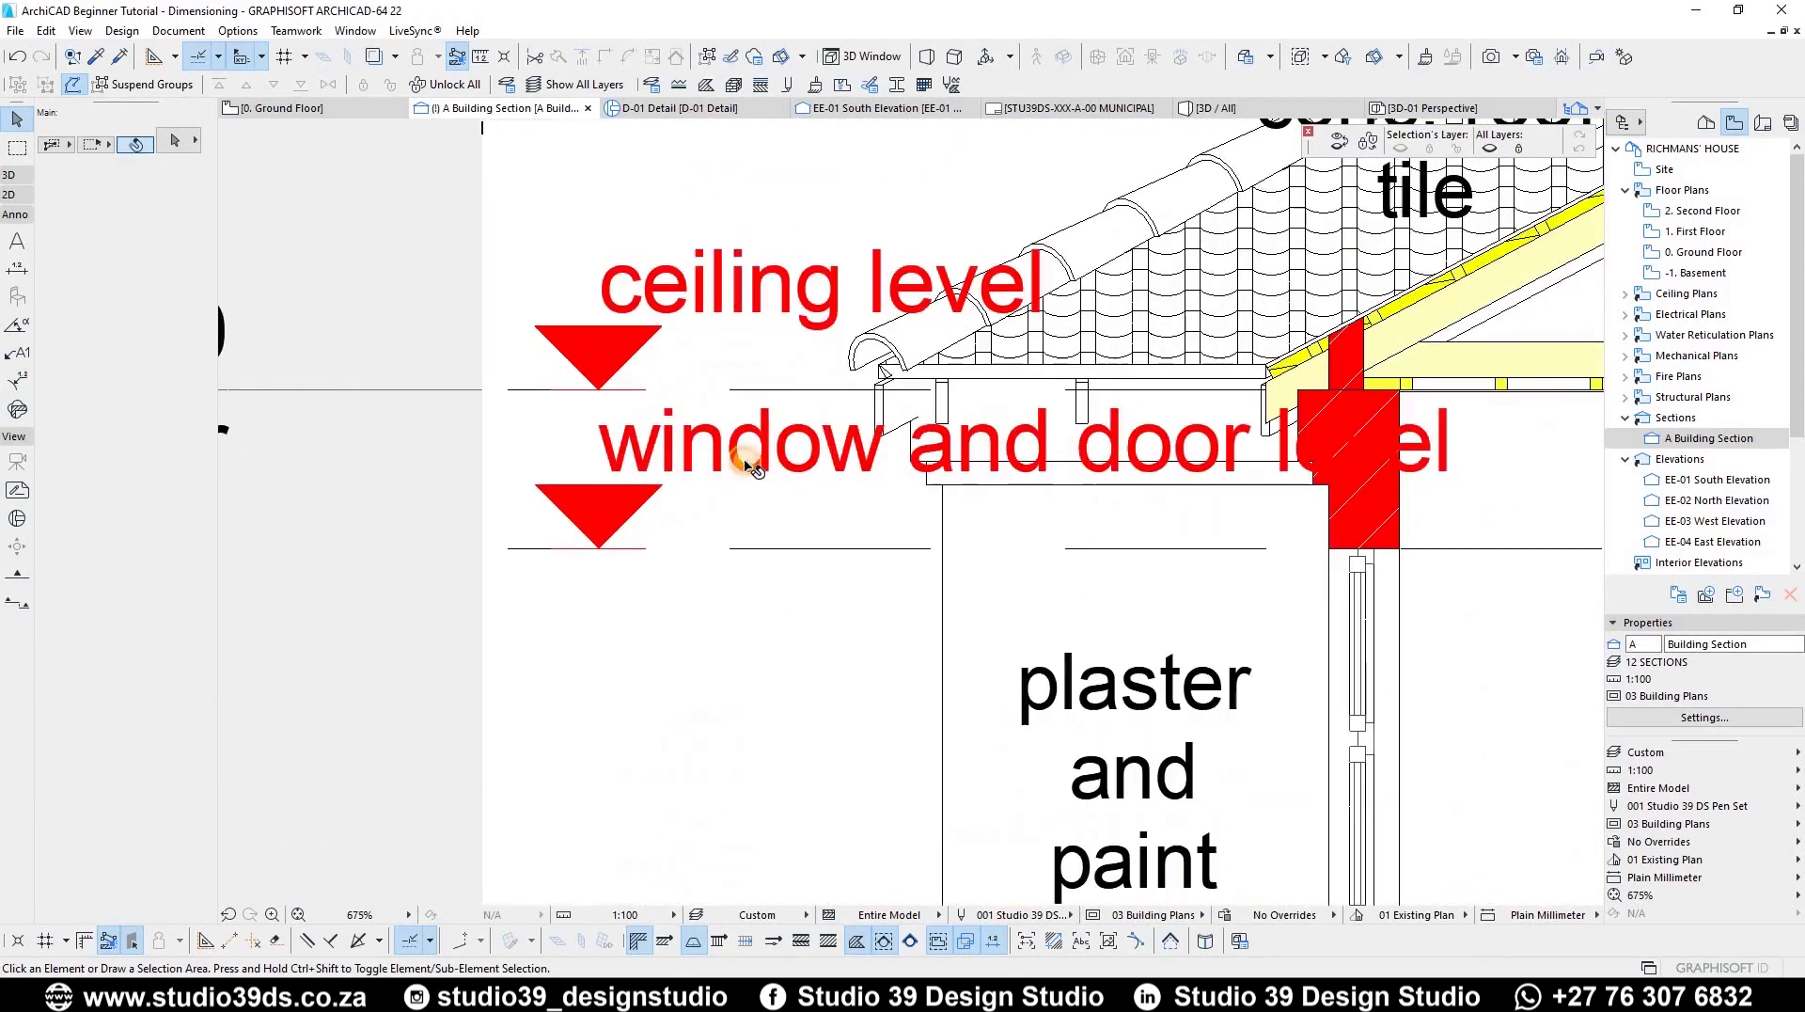
left_click(747, 453)
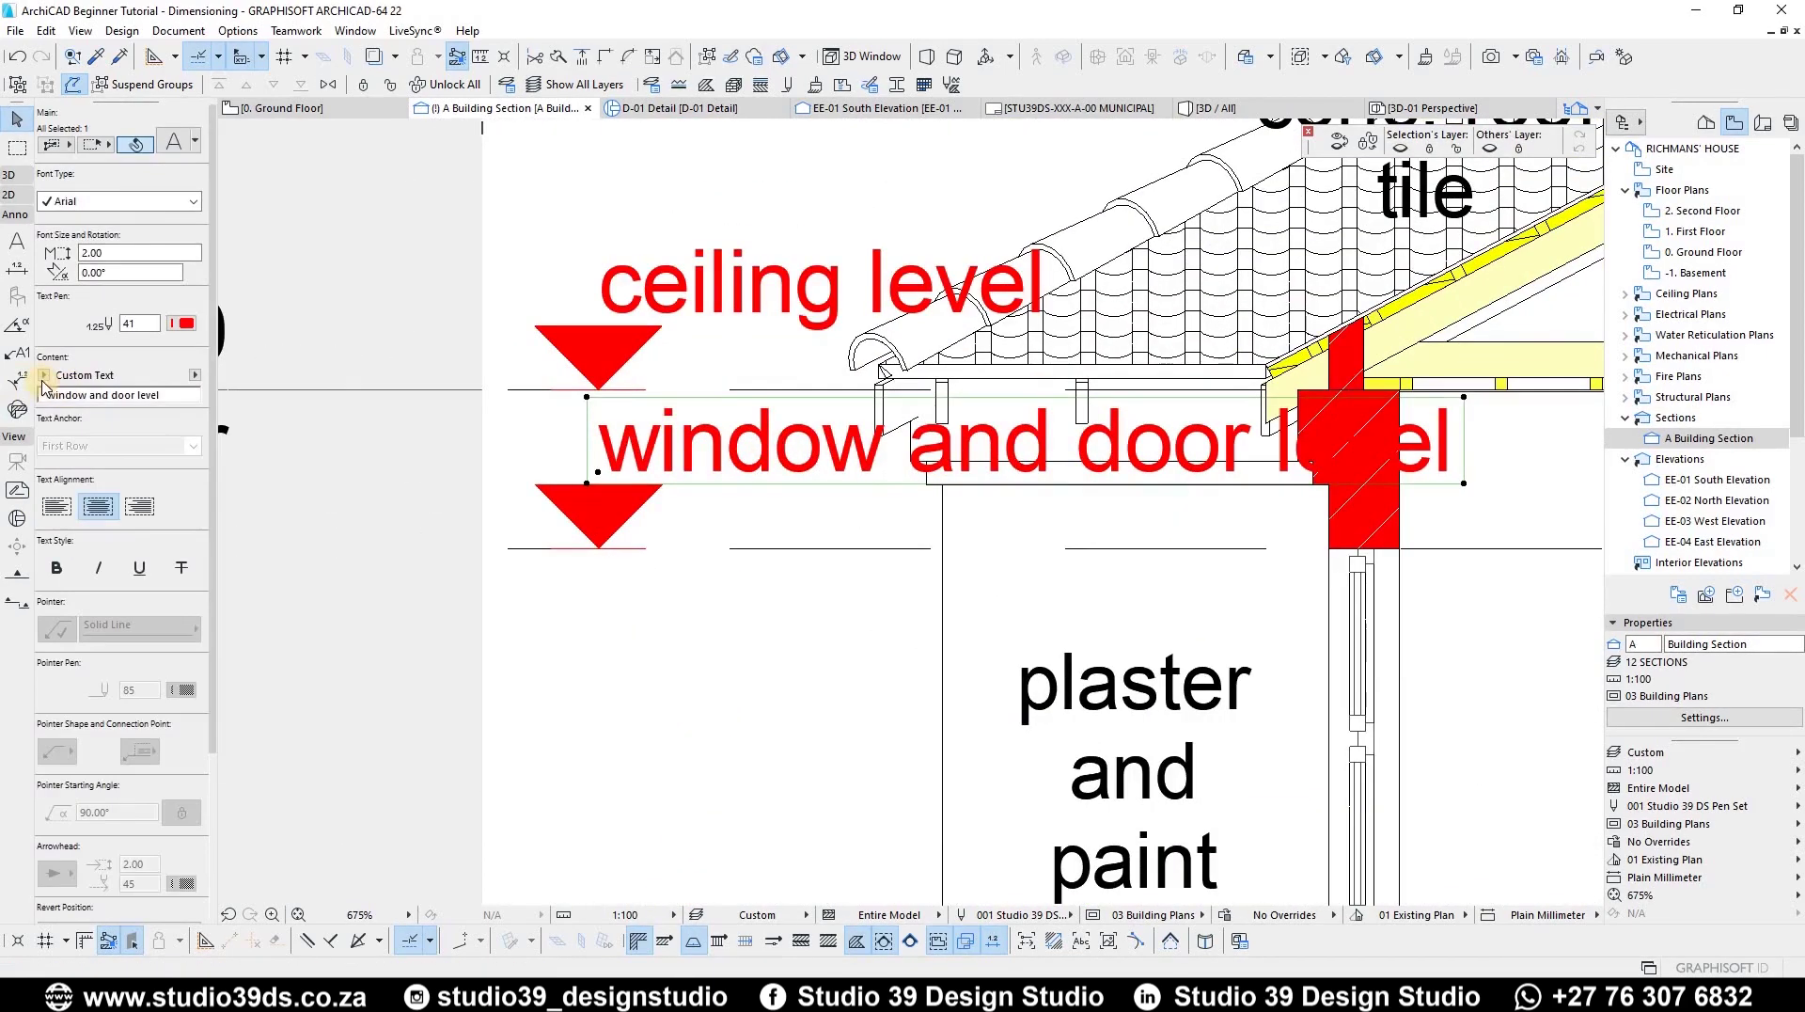
left_click_drag(196, 396, 5, 385)
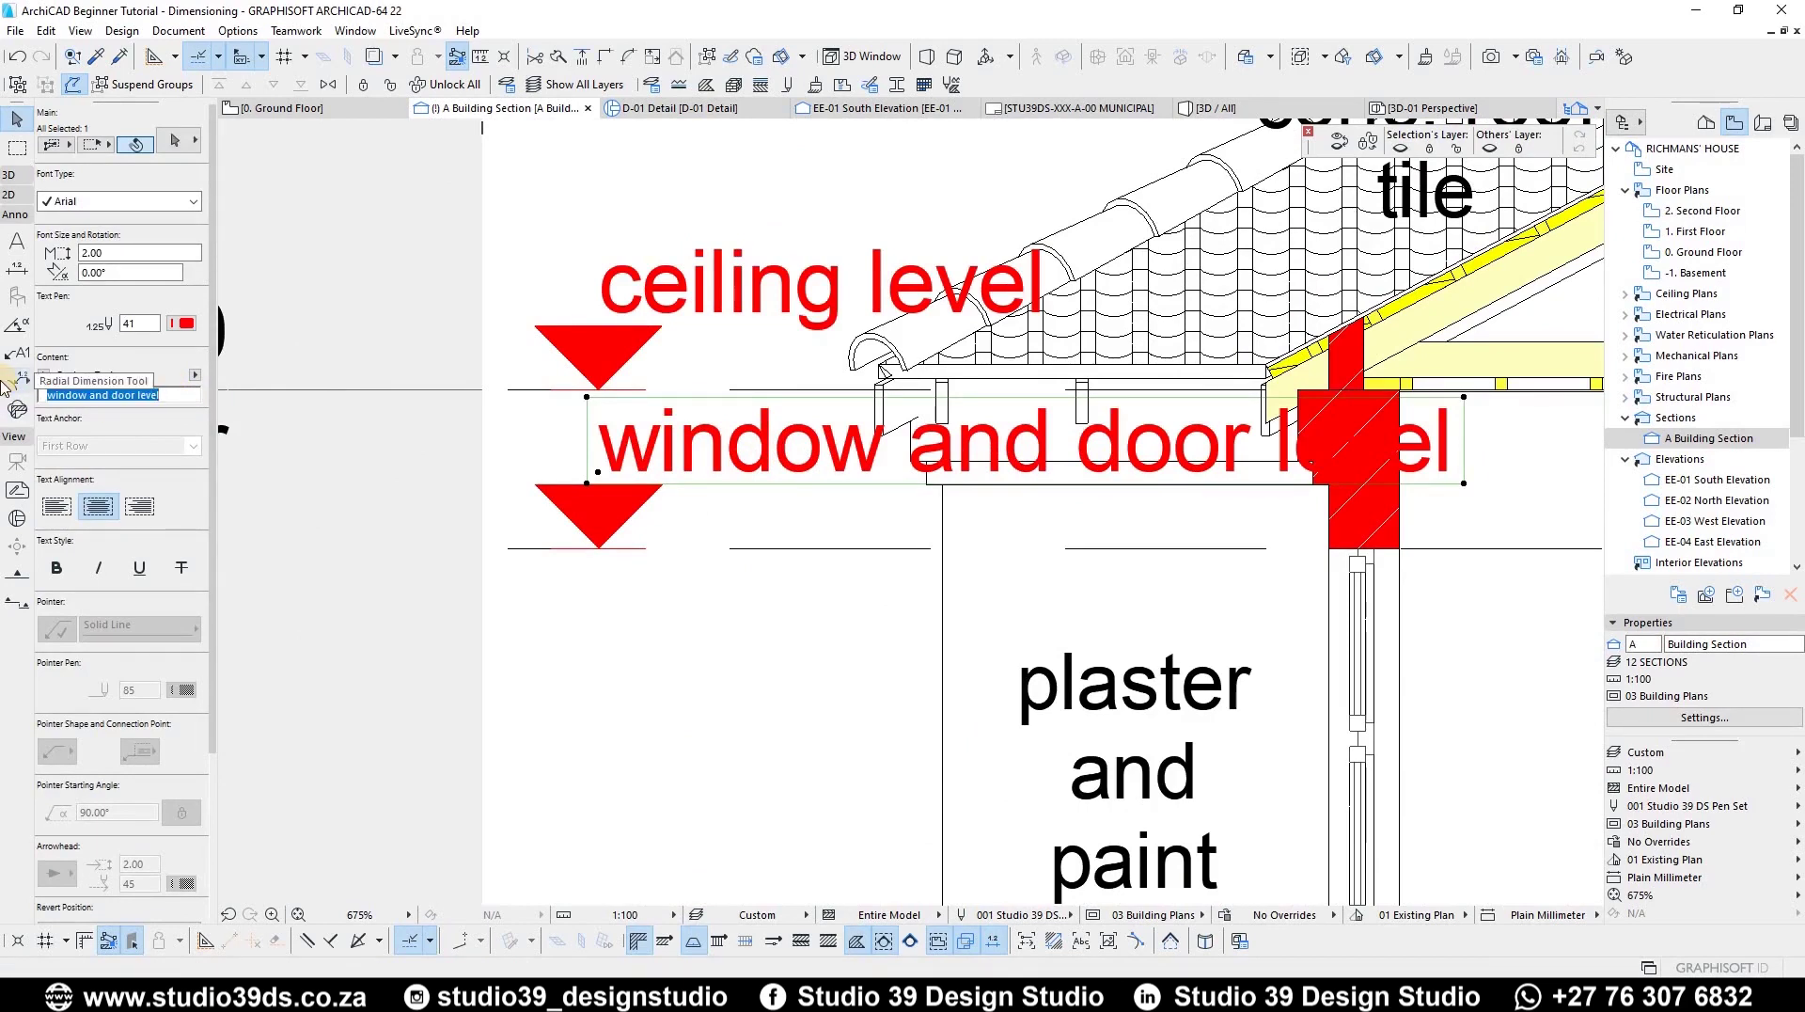
type("WDL")
Step: Shorten the "ceiling level" elevation label's custom text to CL
left_click(788, 286)
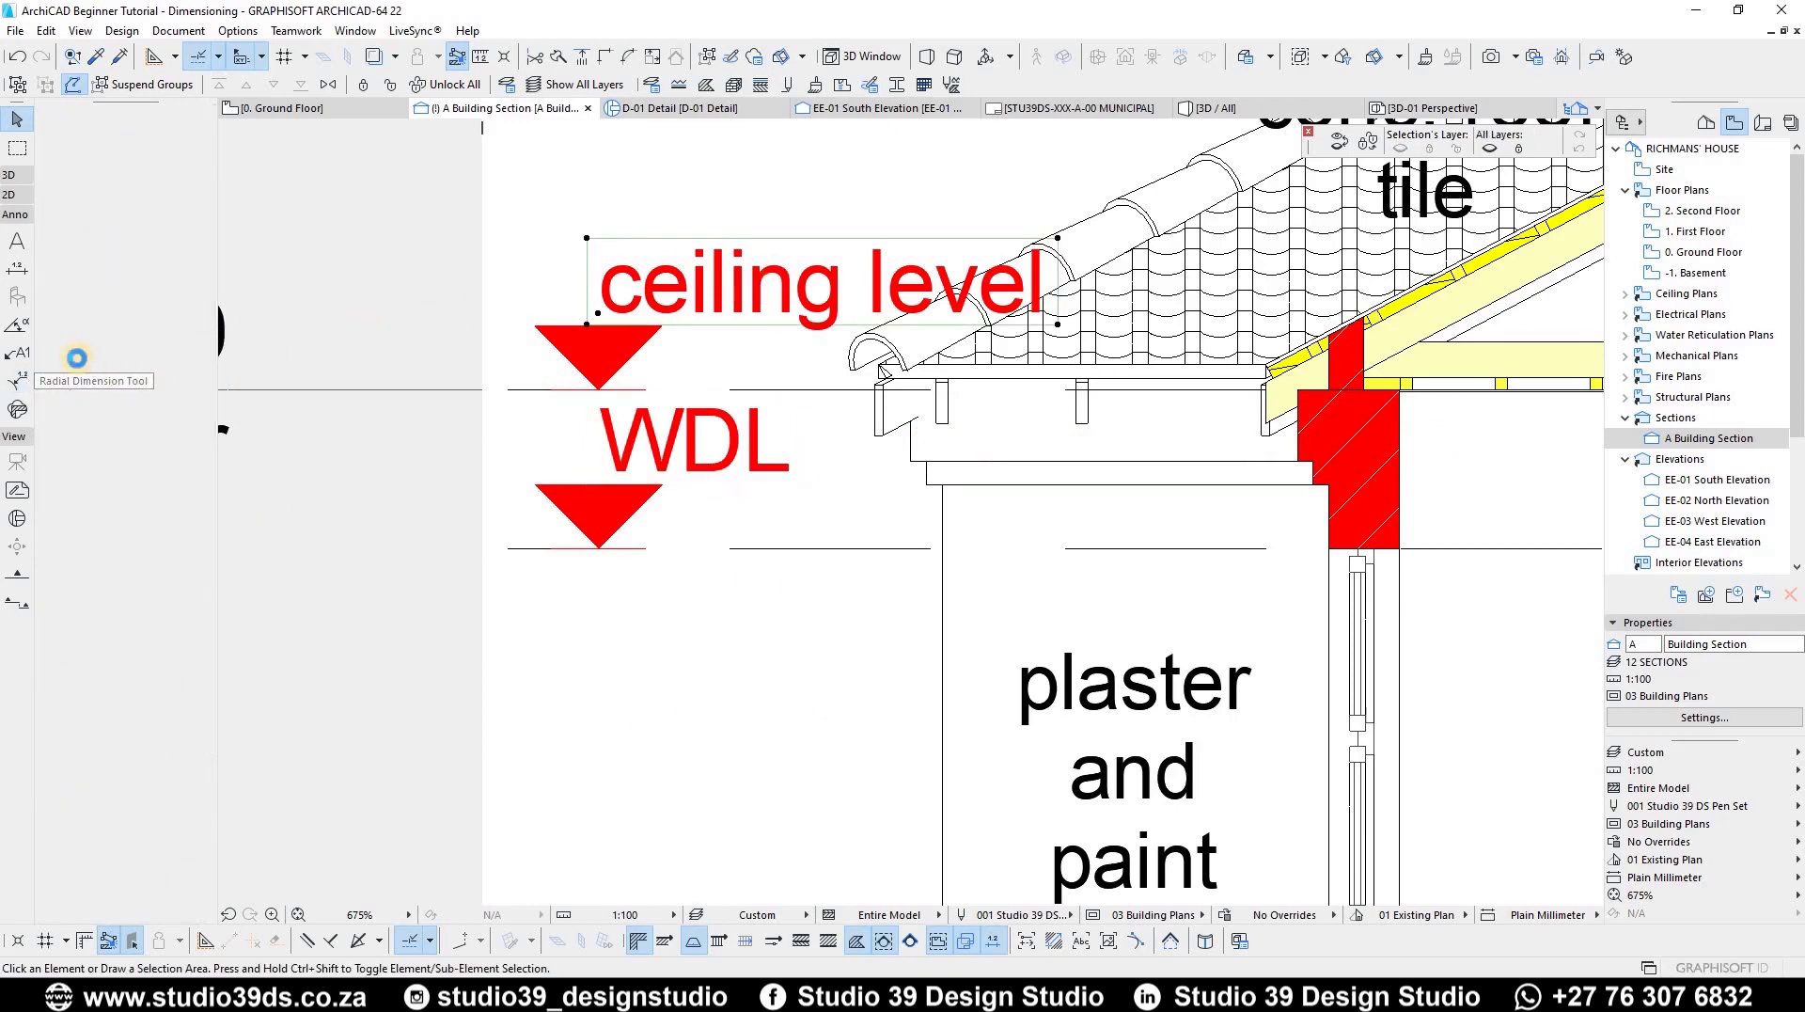
left_click(179, 392)
left_click(94, 391)
type("CL")
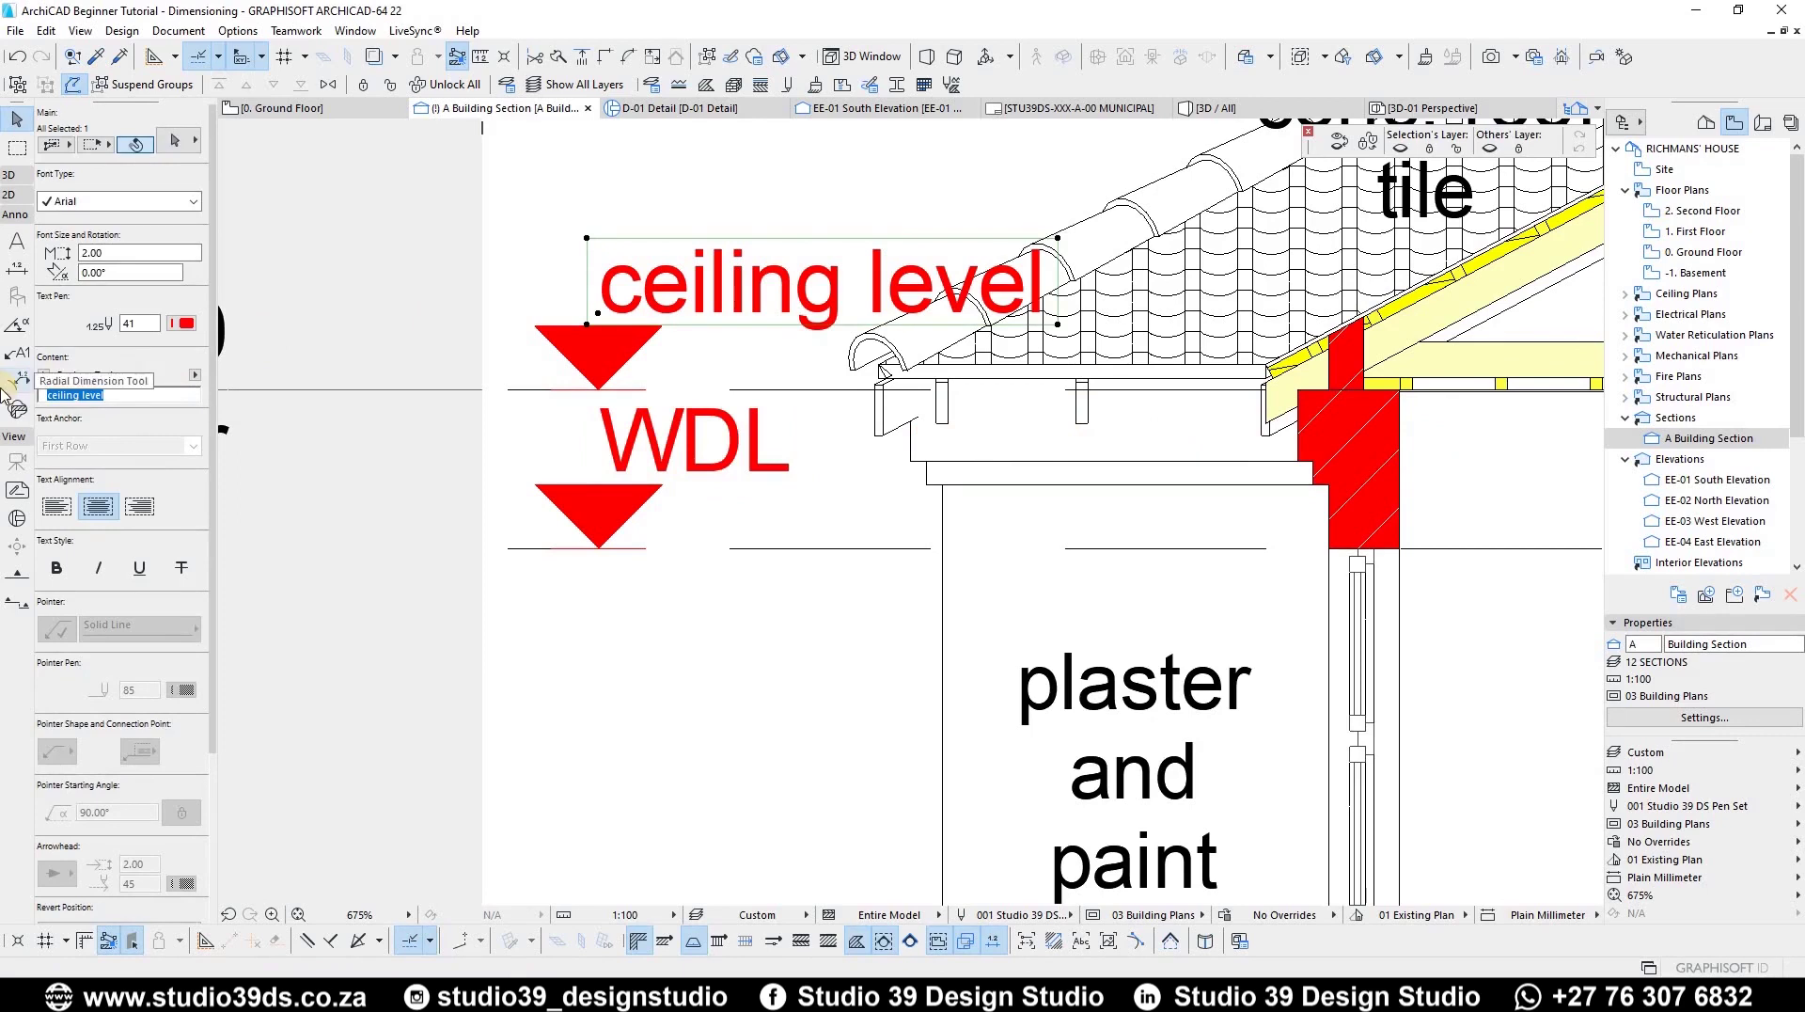
key("Return")
Step: Move the CL label away from its elevation marker and back, placing it just above the marker
left_click(751, 297)
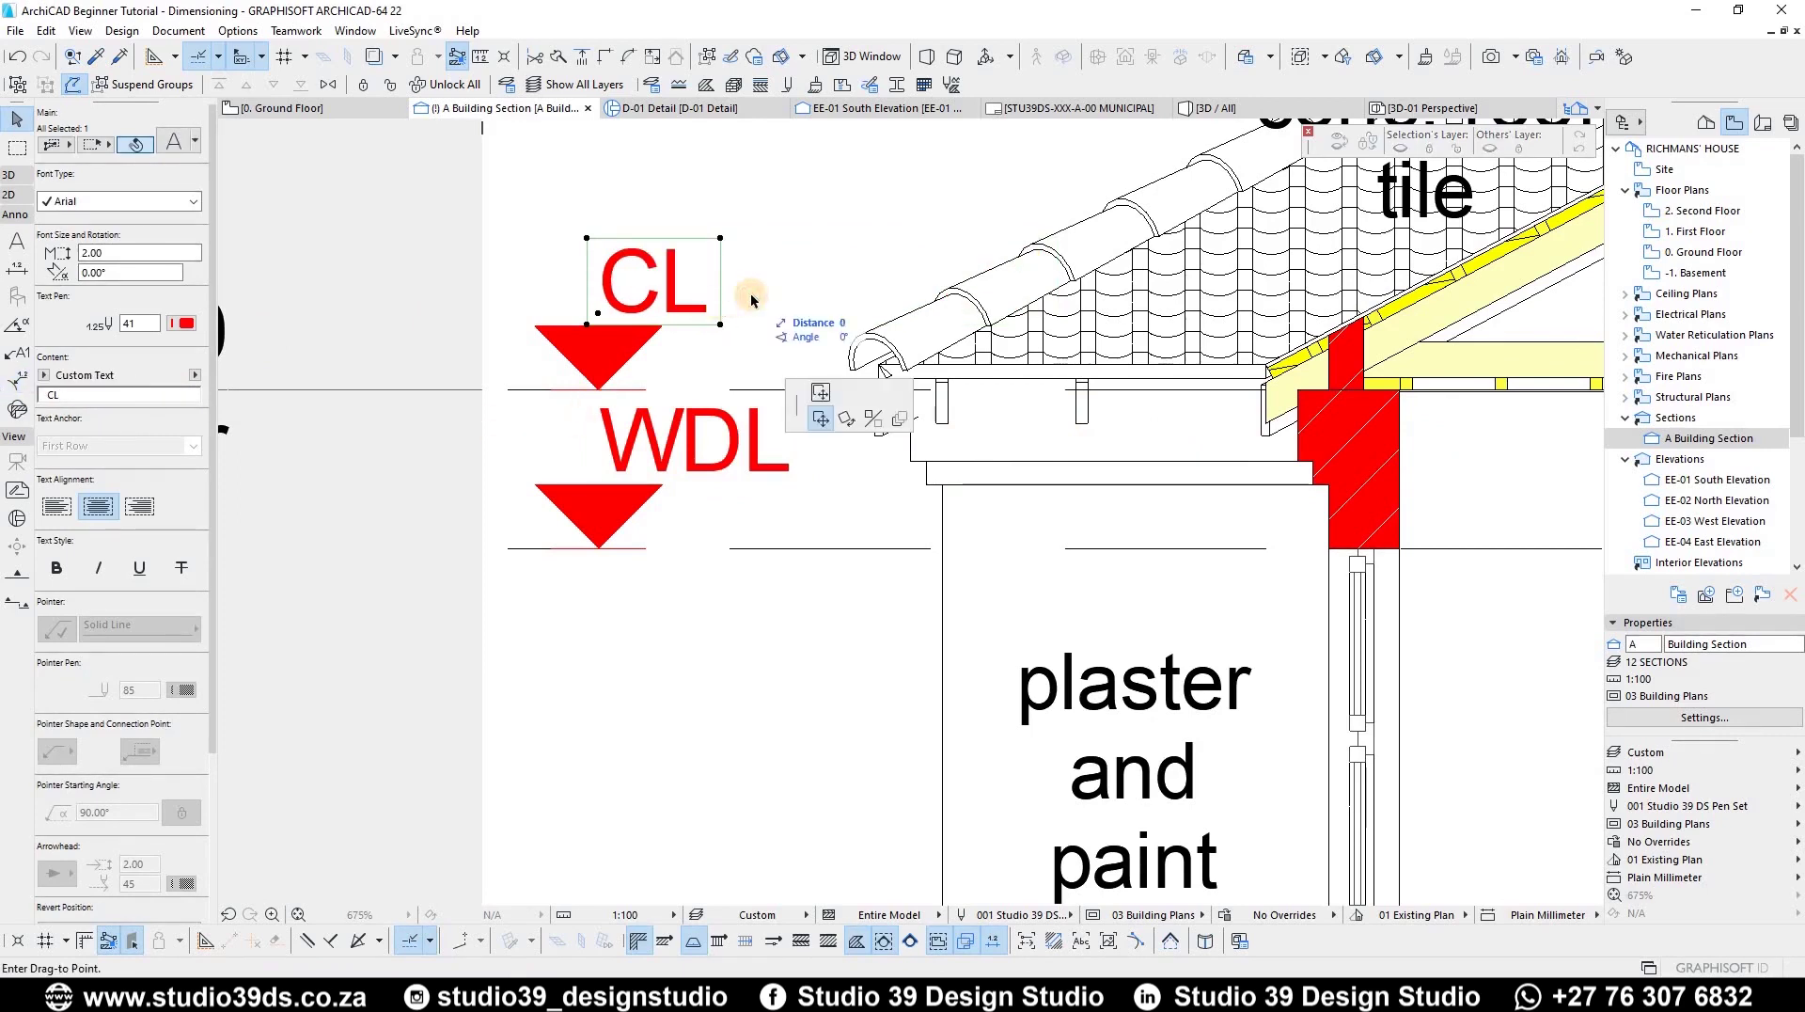
left_click(749, 354)
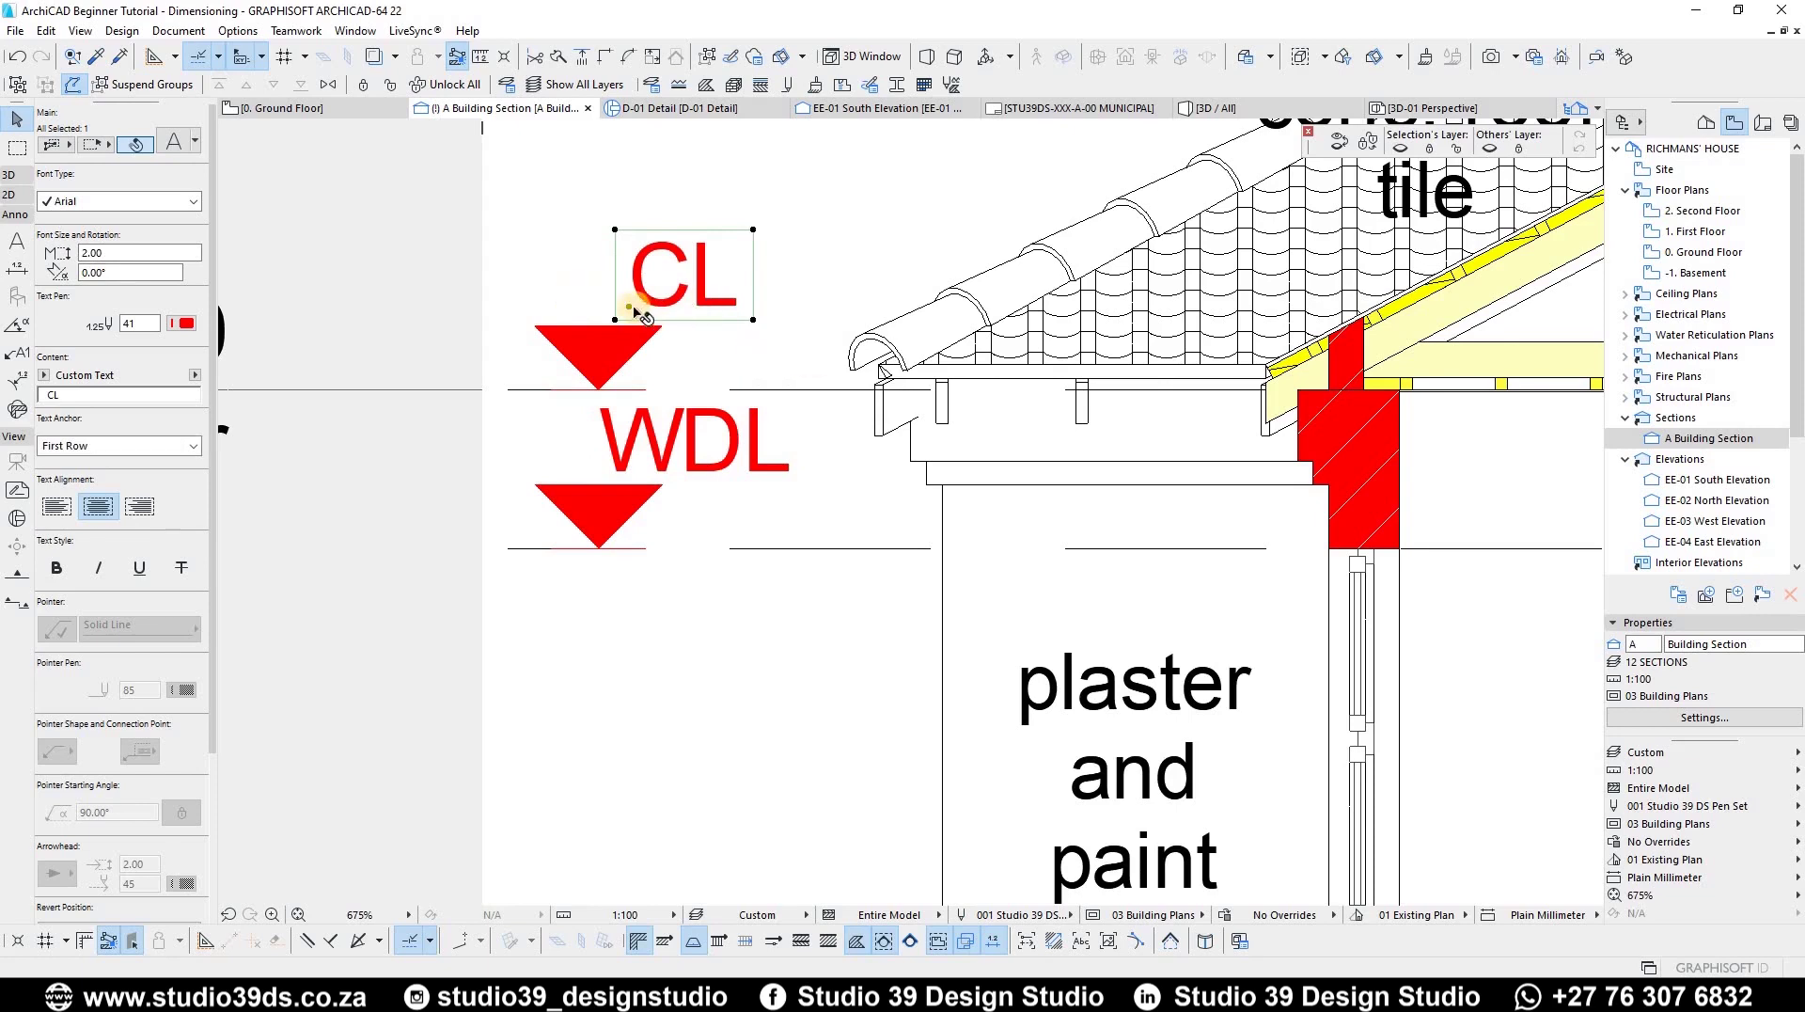
left_click(630, 309)
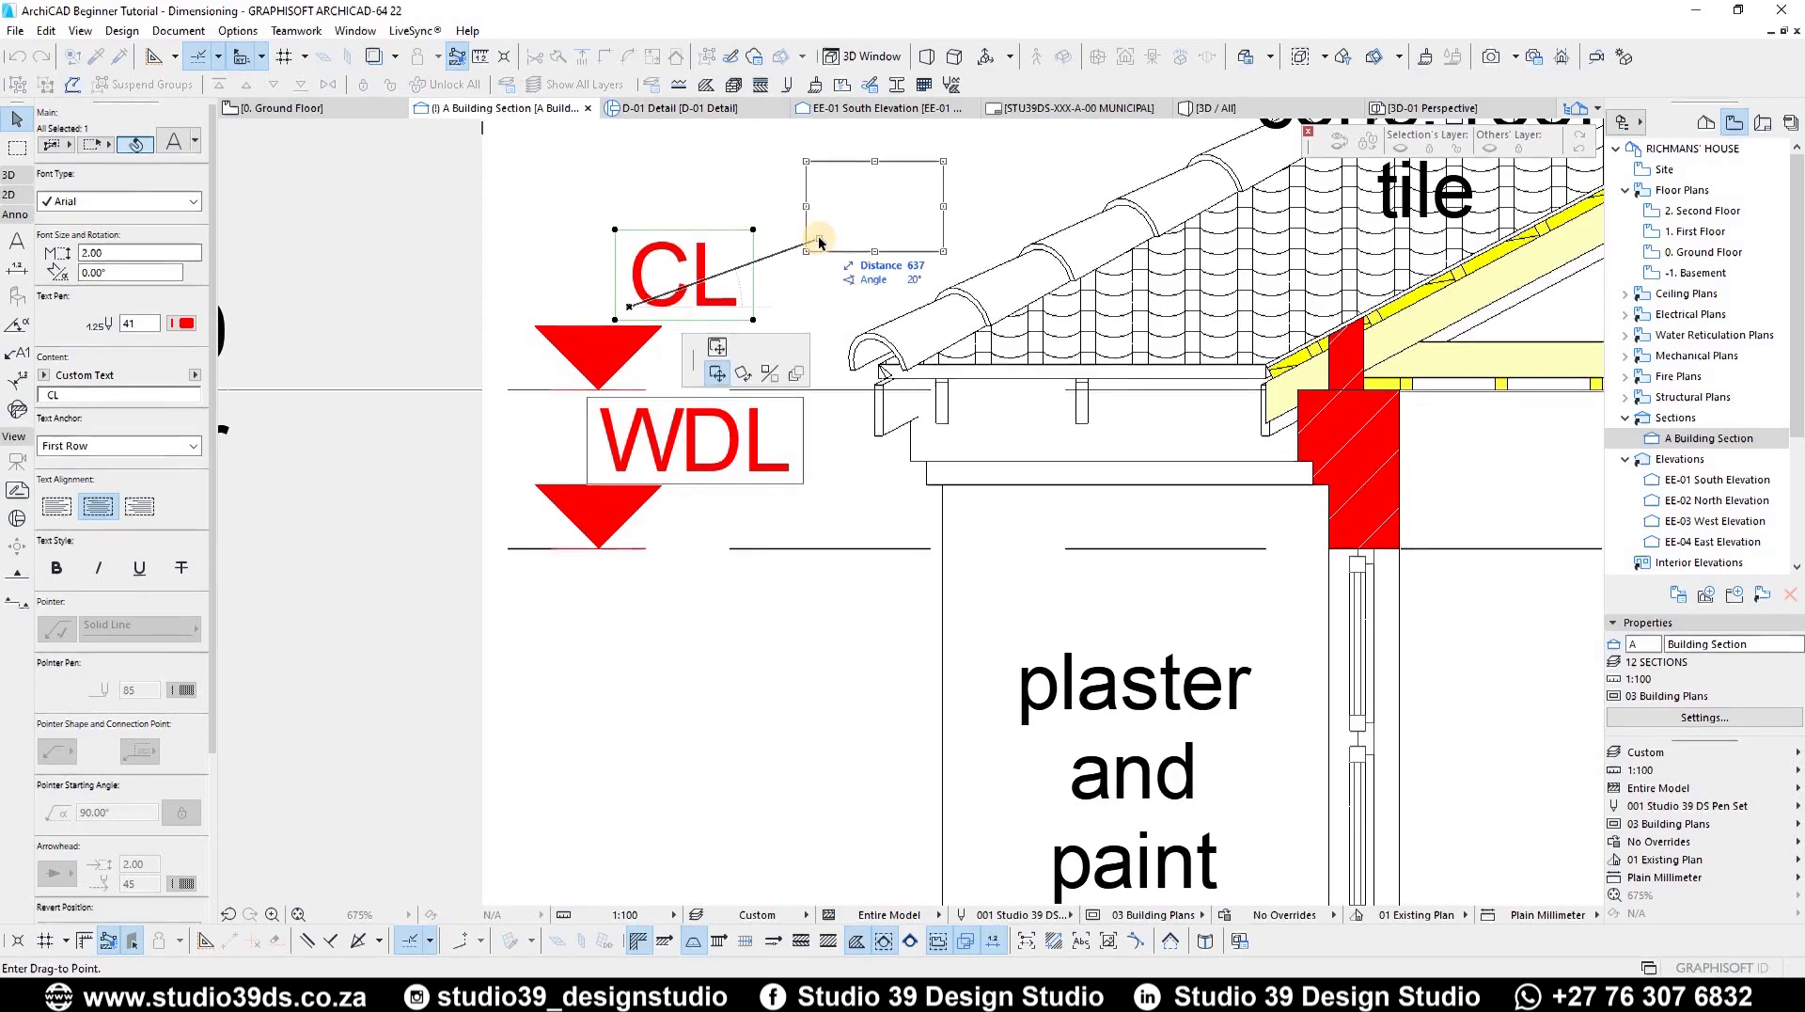
left_click(819, 239)
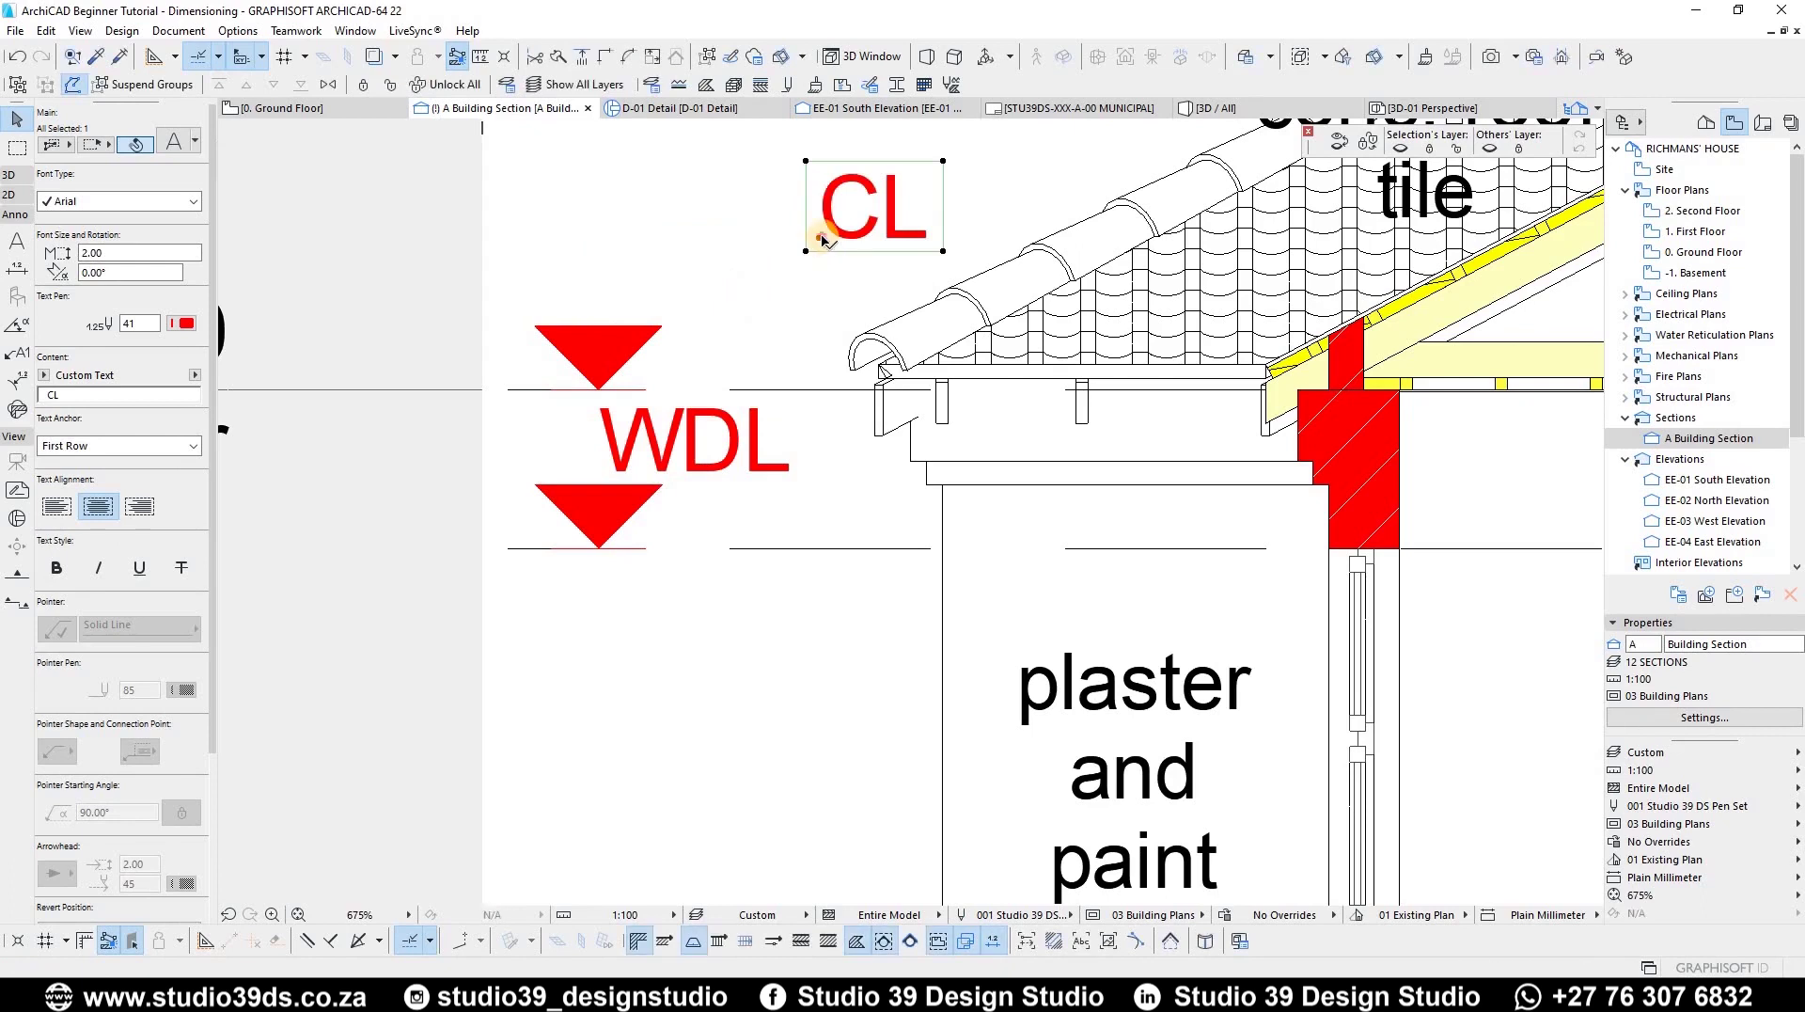
left_click(575, 299)
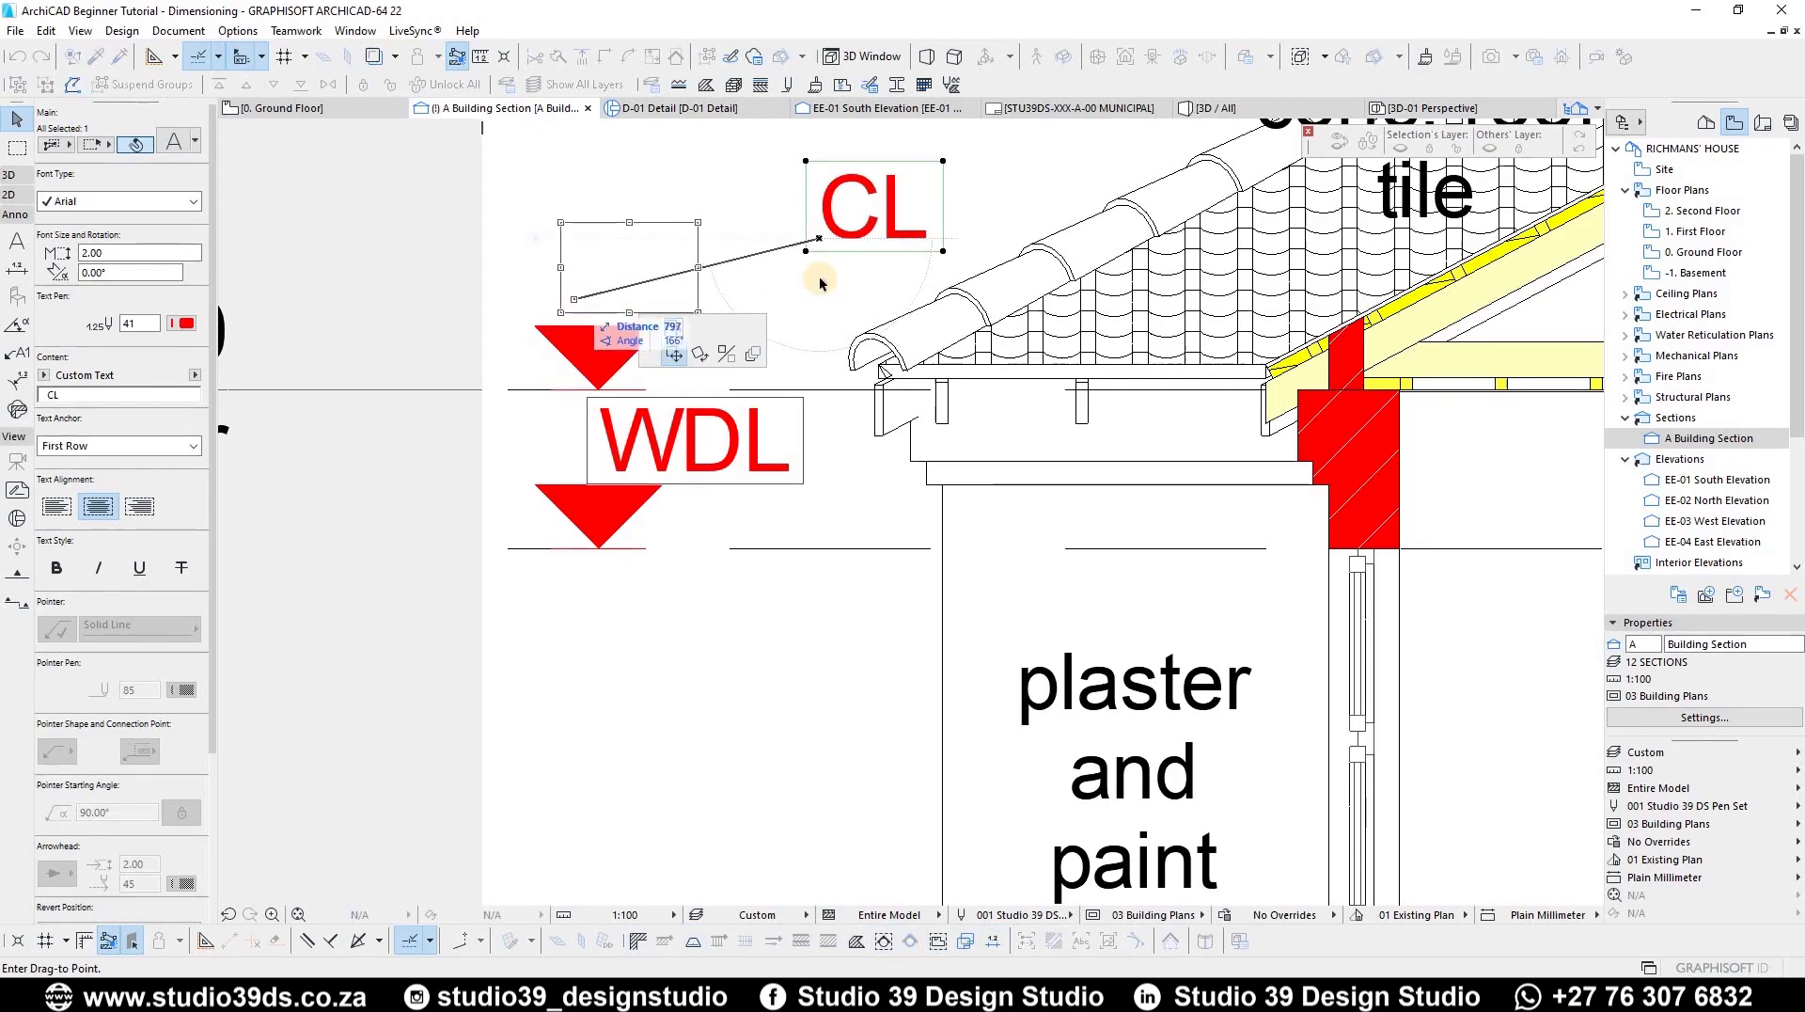
key("Escape")
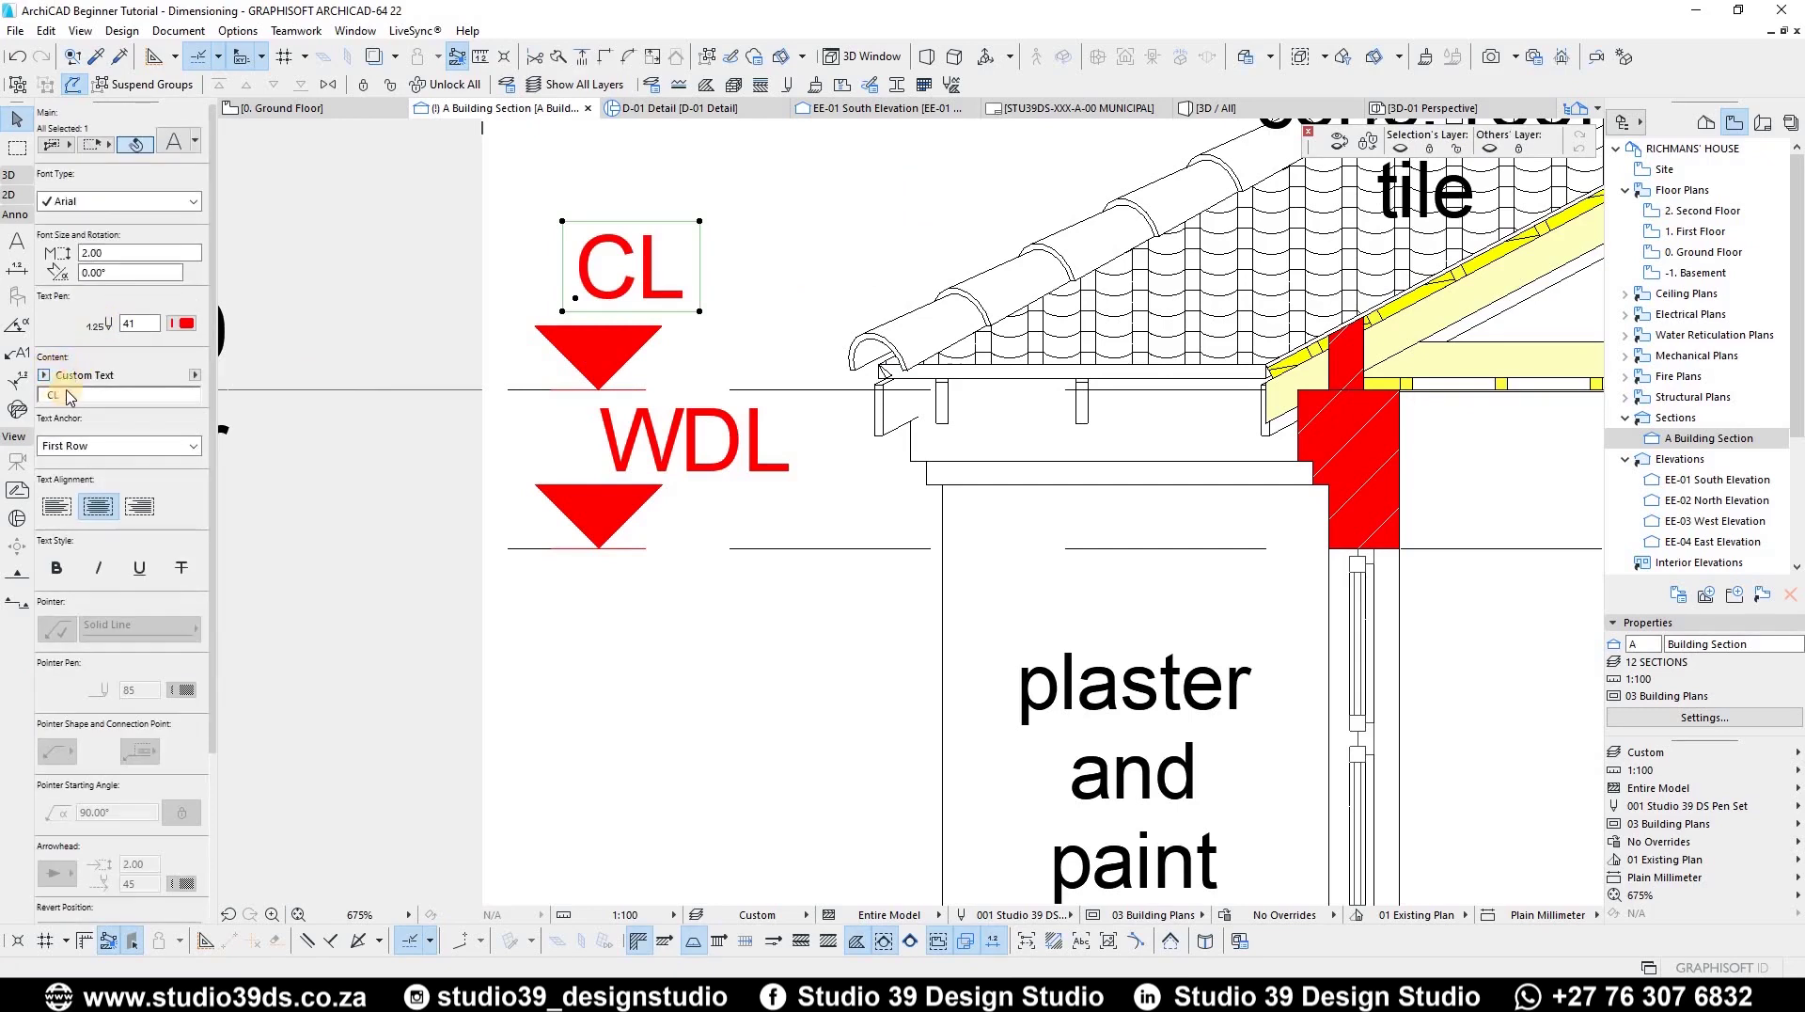
Step: Switch the CL label's content to Measured Value, restore its custom text and deselect the label
left_click(44, 374)
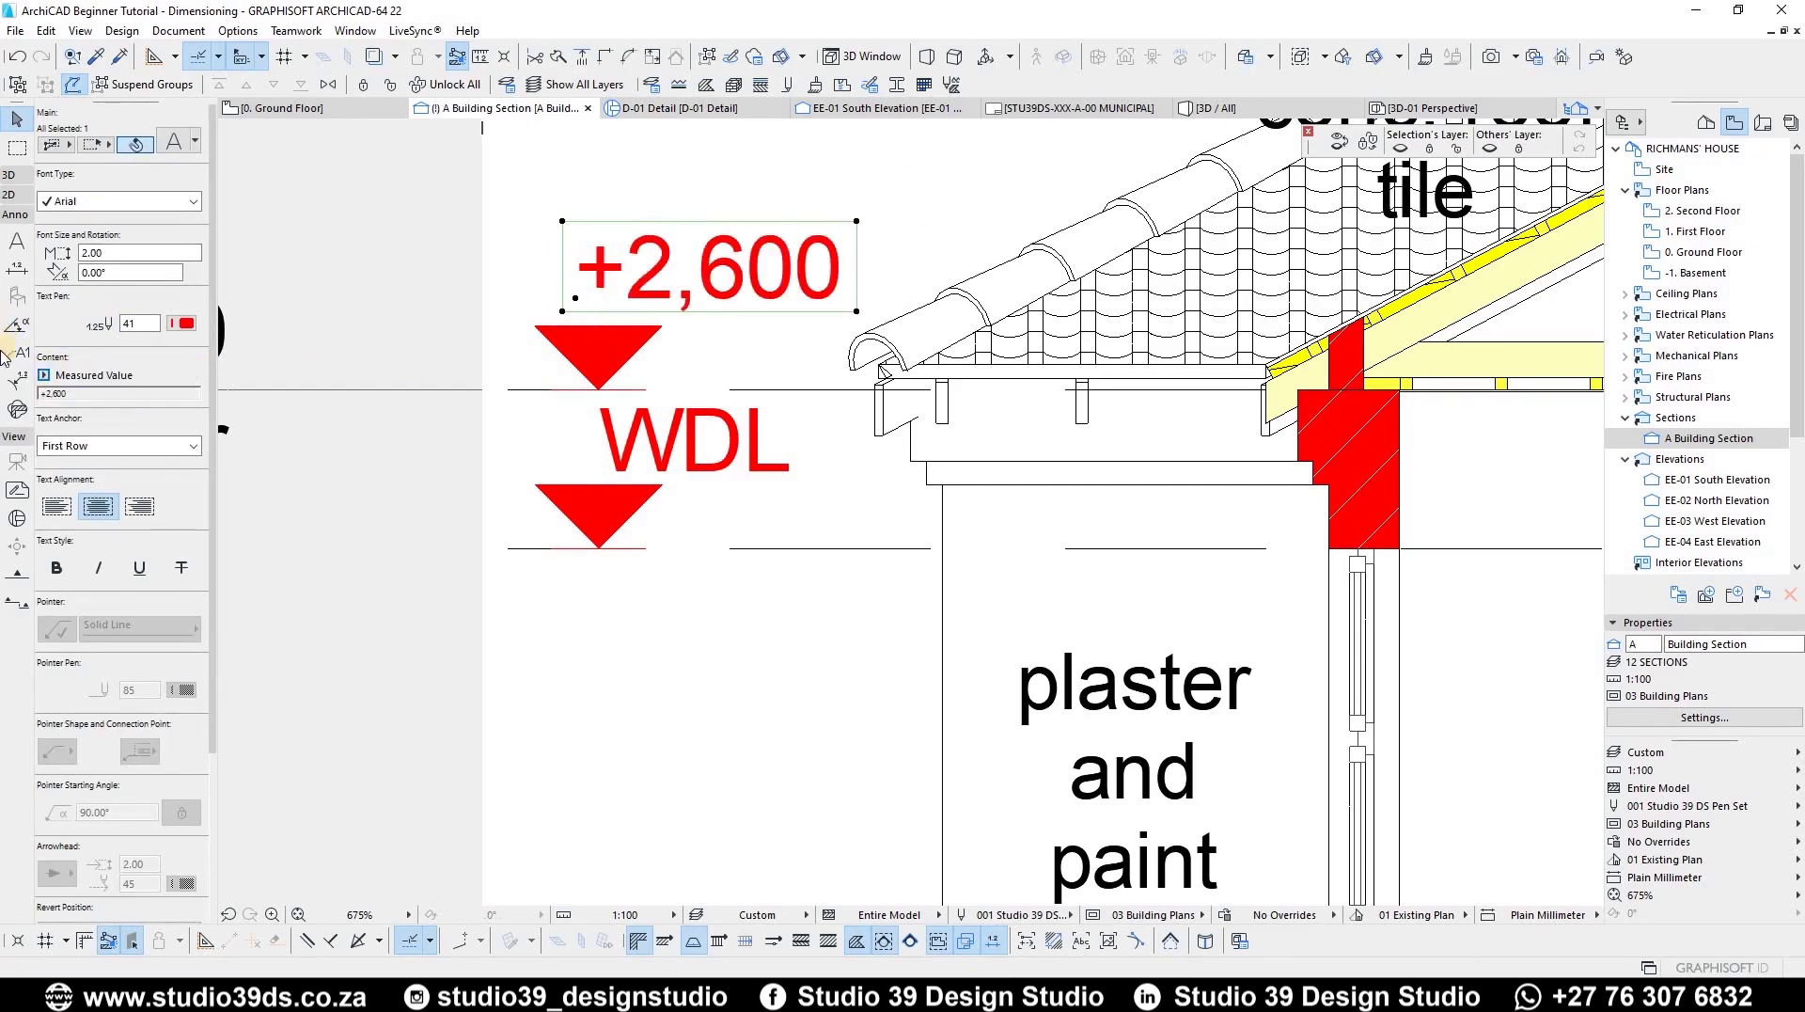
left_click(44, 374)
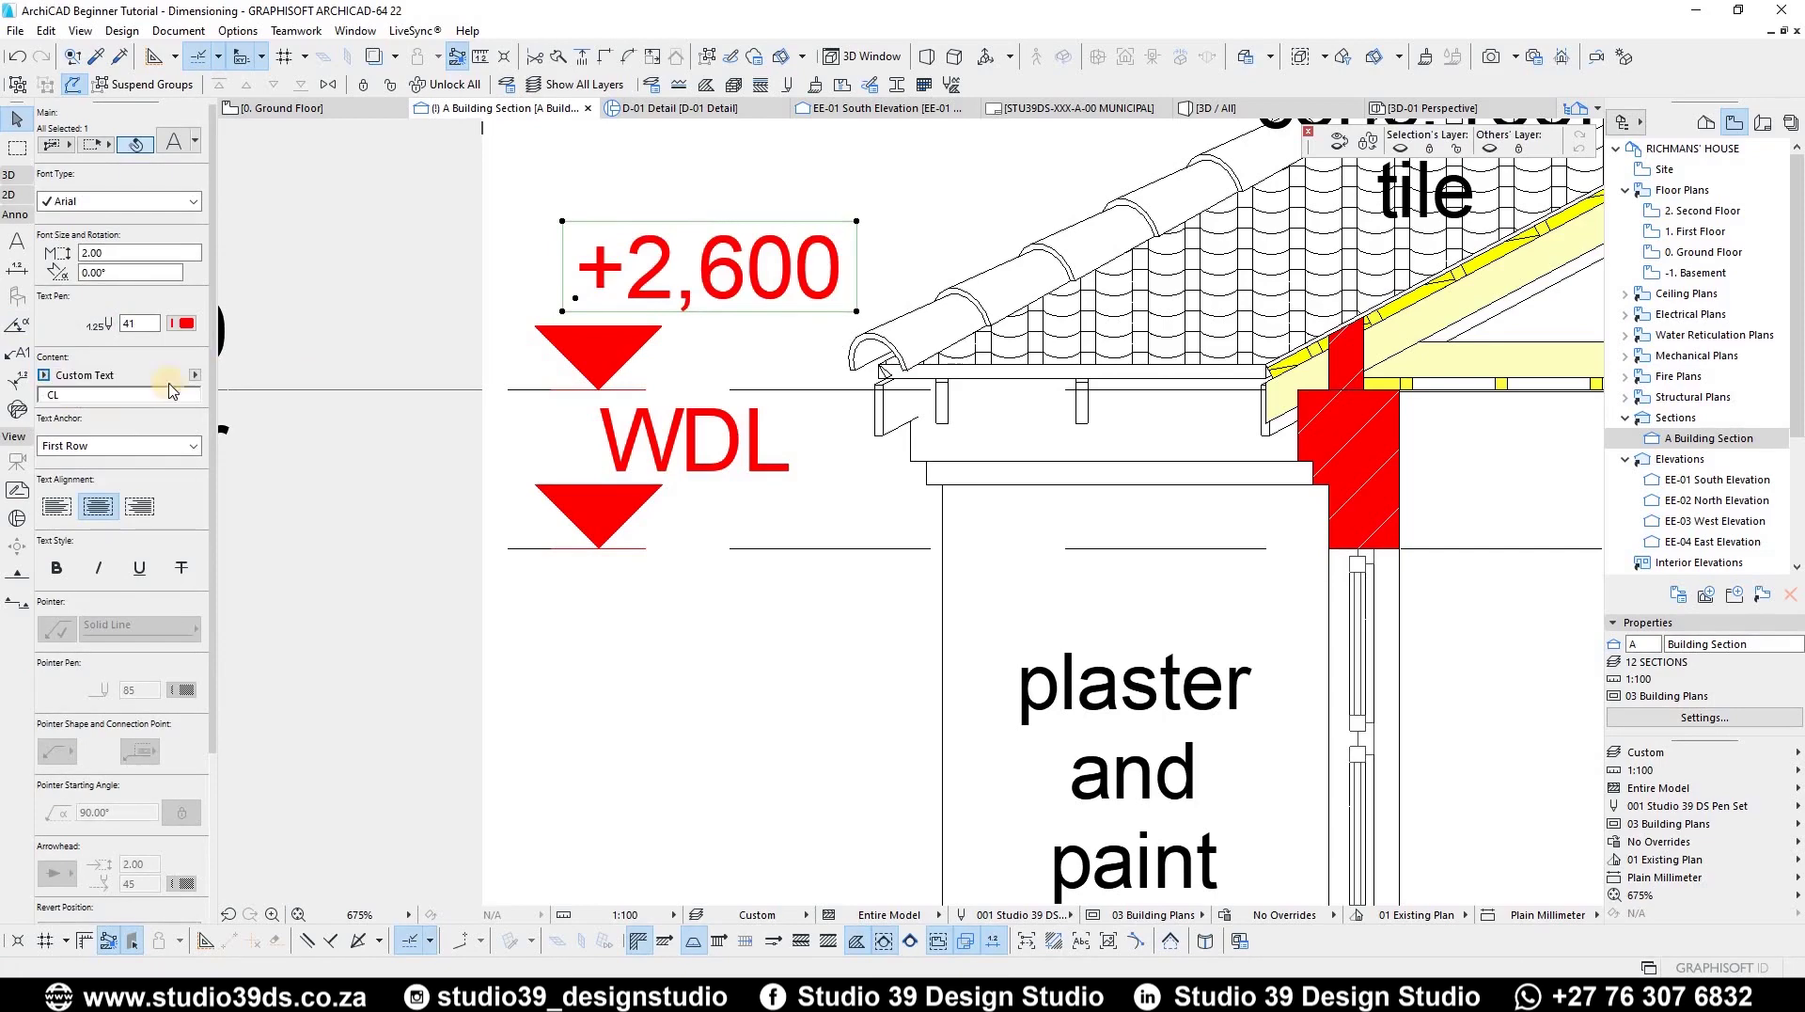
left_click(811, 256)
Step: Examine the elevation labels at both ends of the building section and the section as a whole
scroll(811, 261, "down", 5)
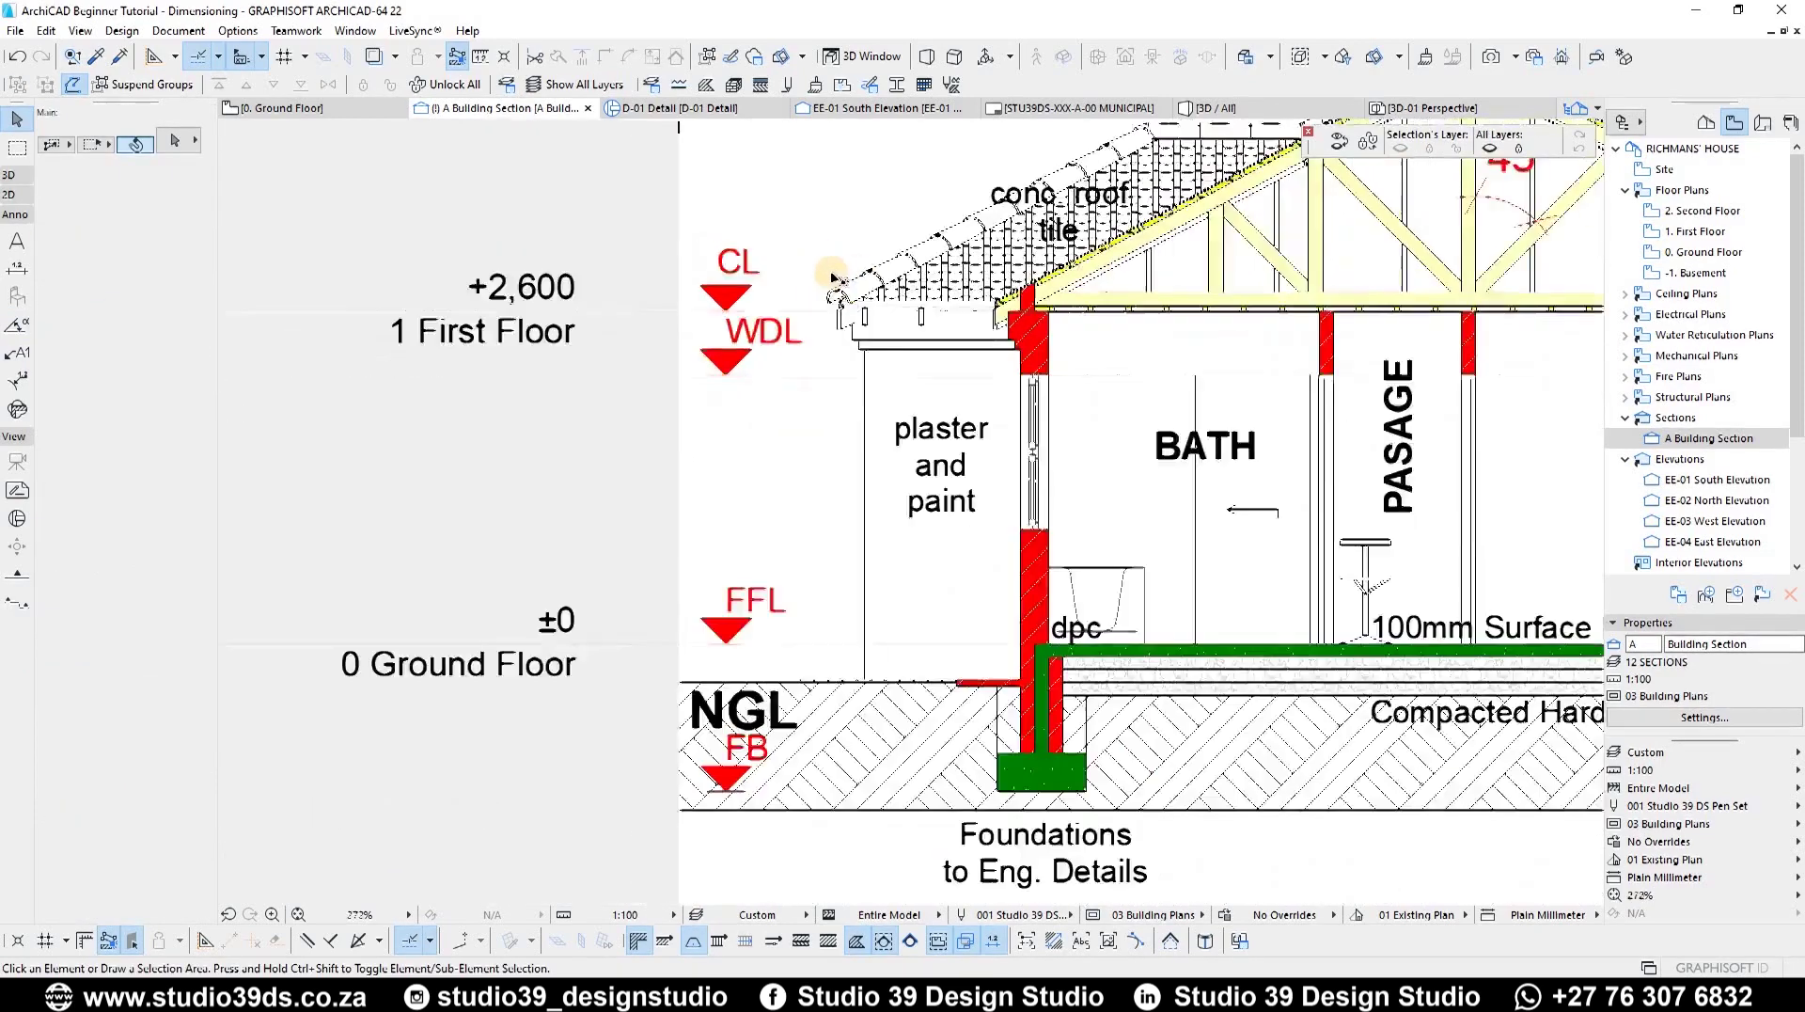
scroll(832, 278, "down", 3)
scroll(1227, 409, "down", 2)
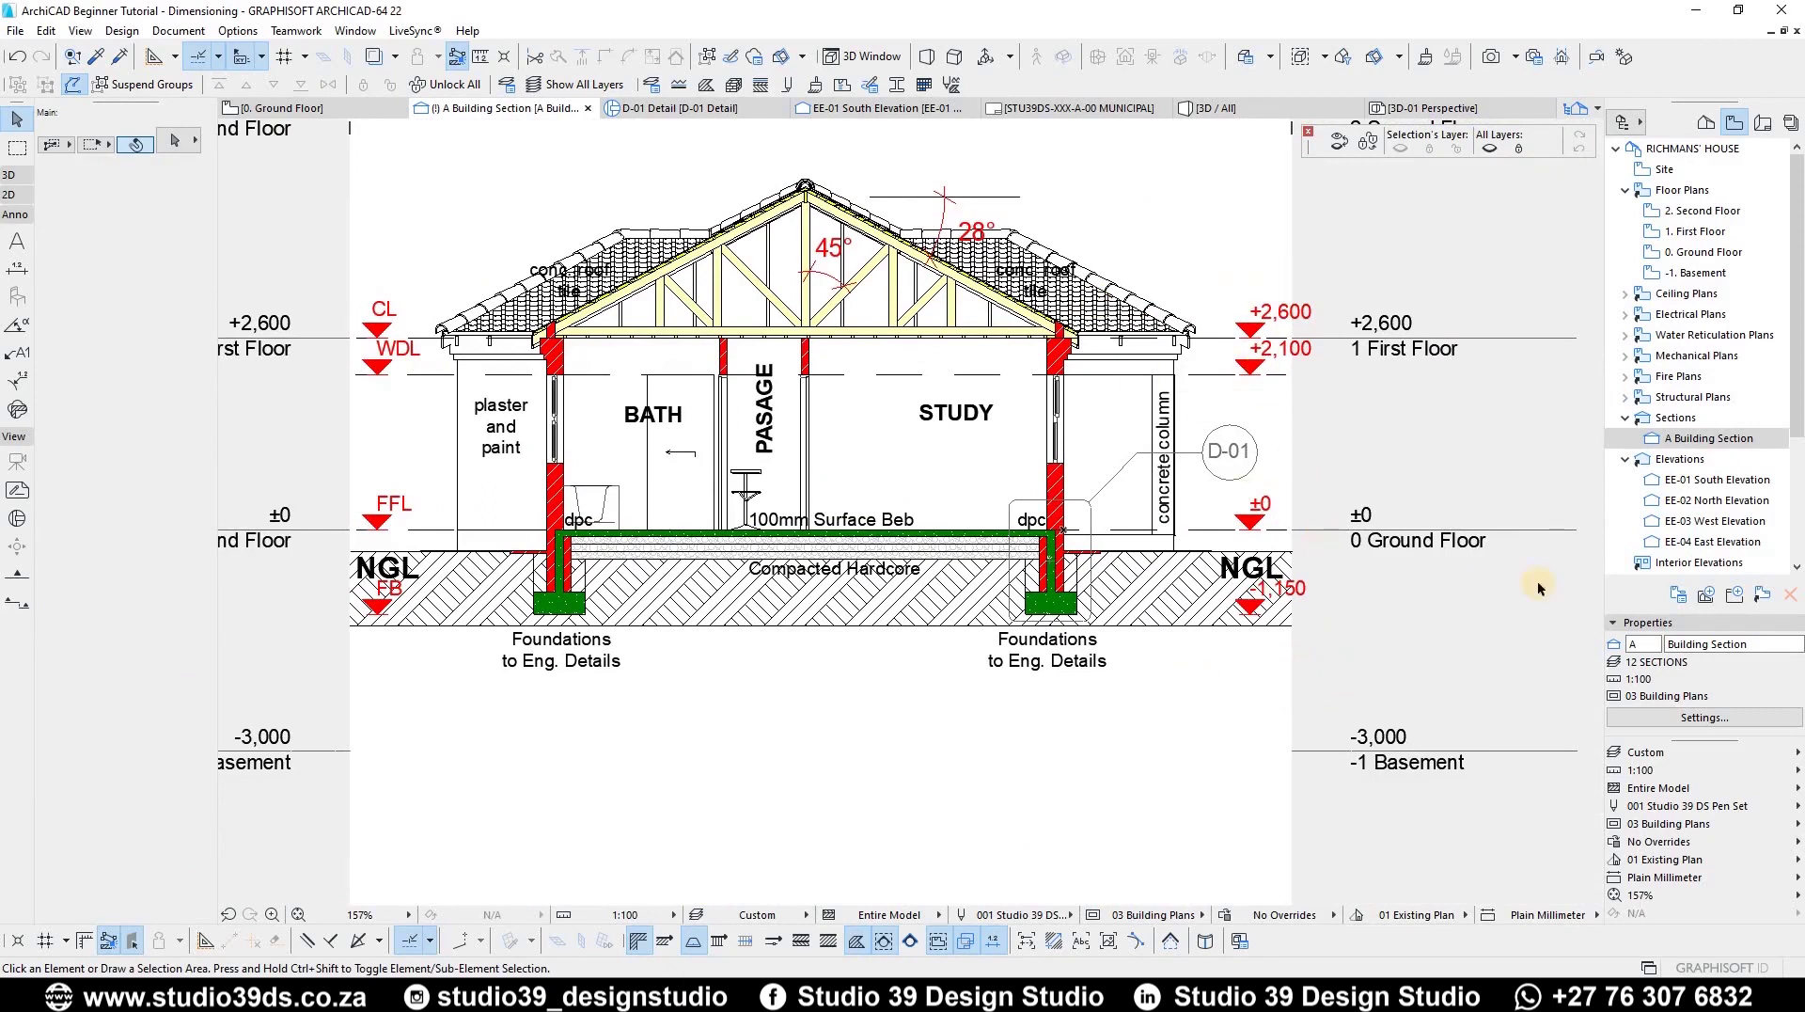
scroll(1463, 545, "up", 1)
scroll(1464, 546, "up", 2)
left_click(827, 466)
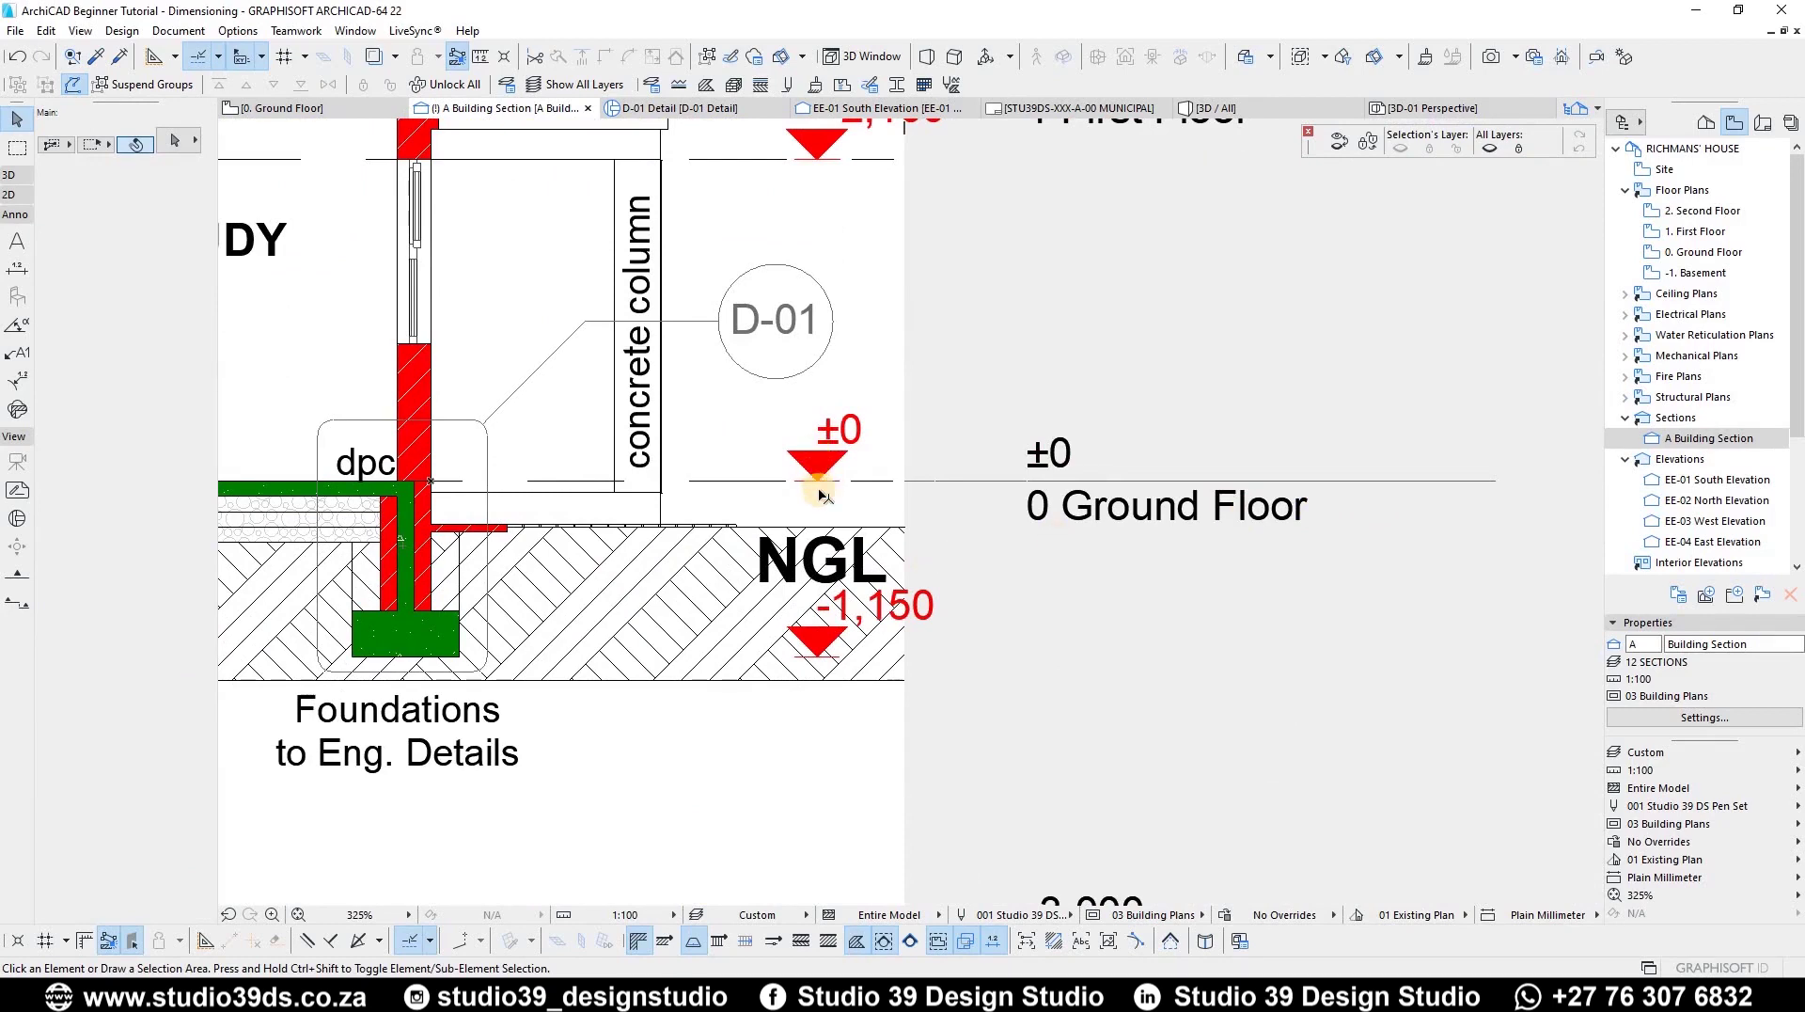
left_click(431, 492)
scroll(1038, 464, "down", 5)
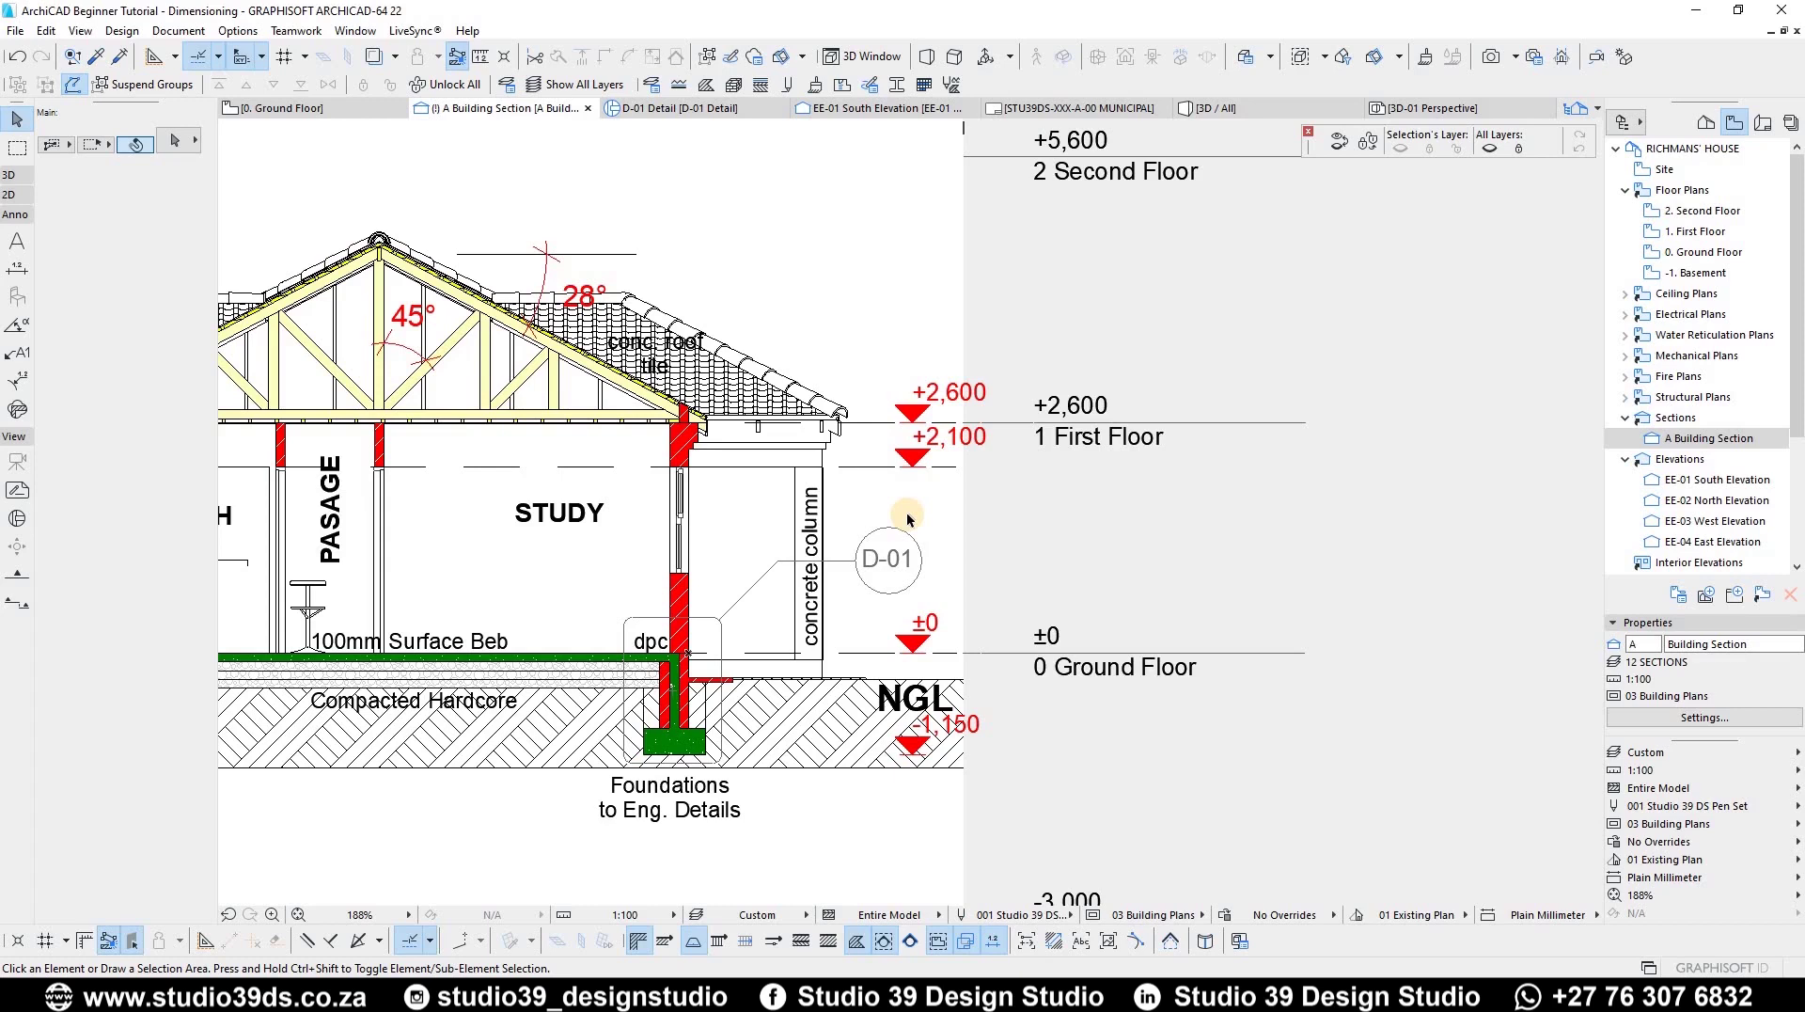
scroll(960, 607, "down", 5)
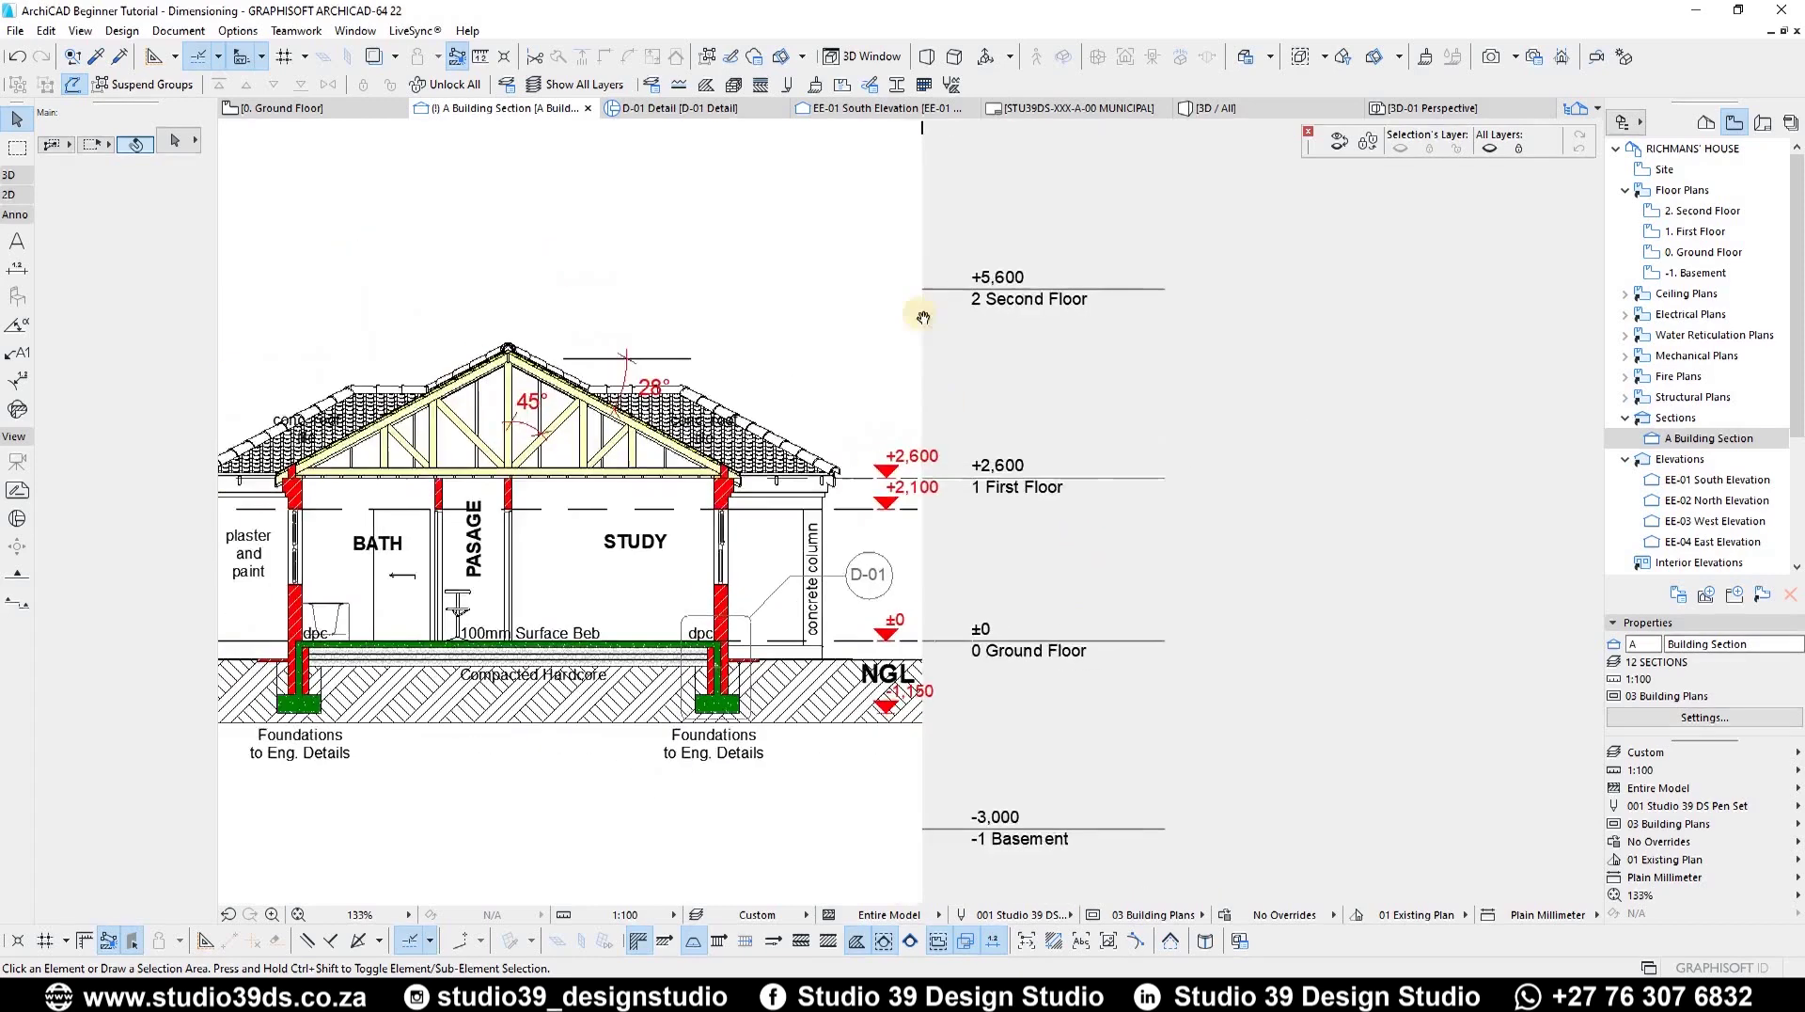
left_click_drag(965, 241, 844, 299)
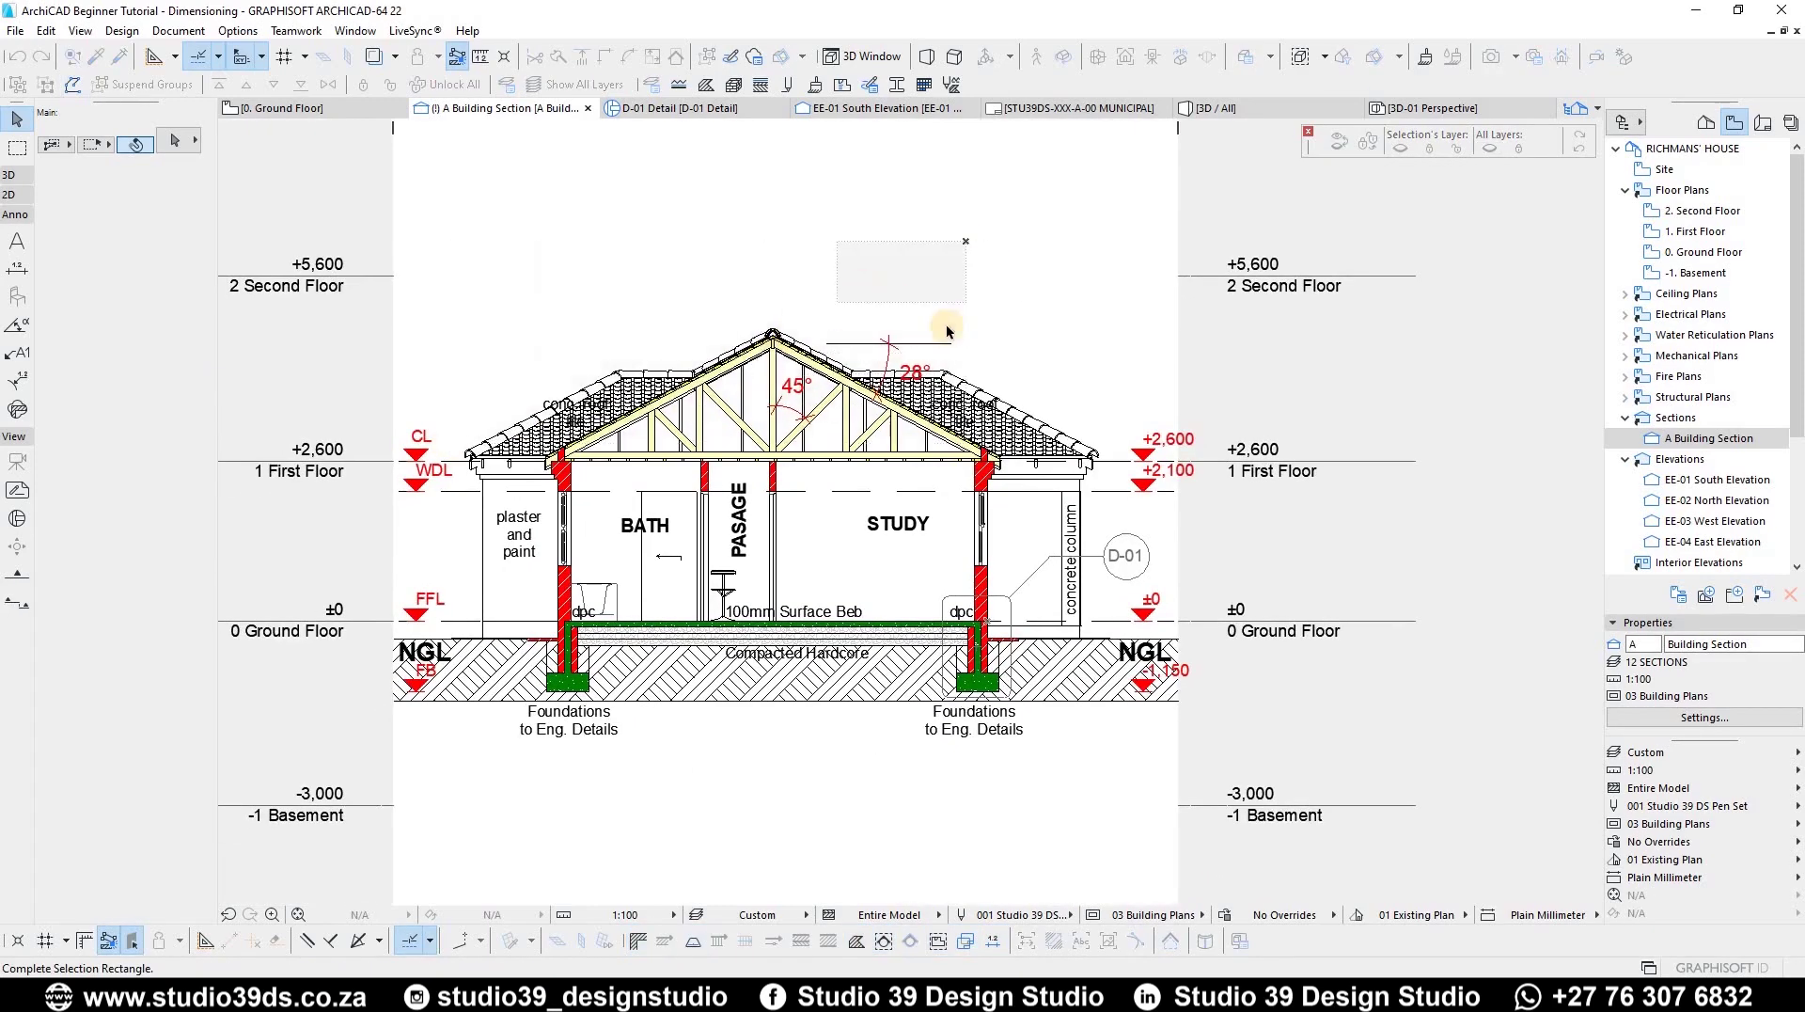
Step: Switch to the ground floor plan and activate the Dimension tool
key("ctrl+Tab")
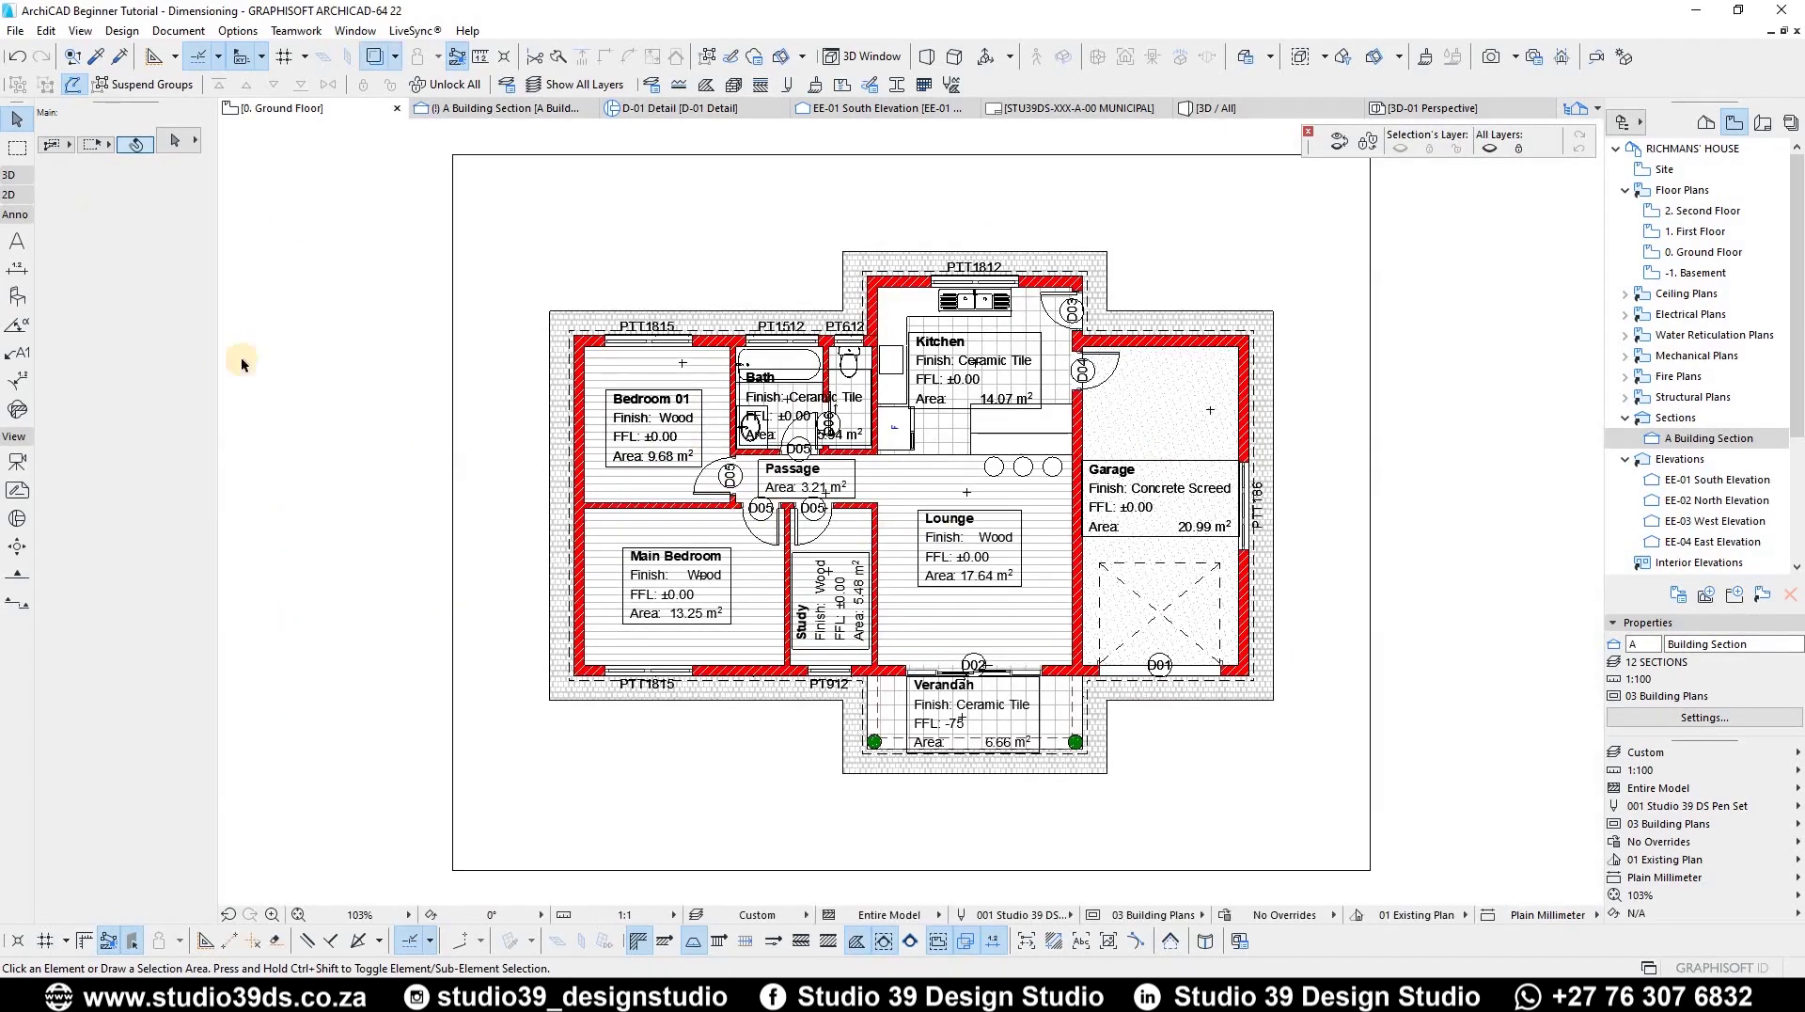
left_click(15, 270)
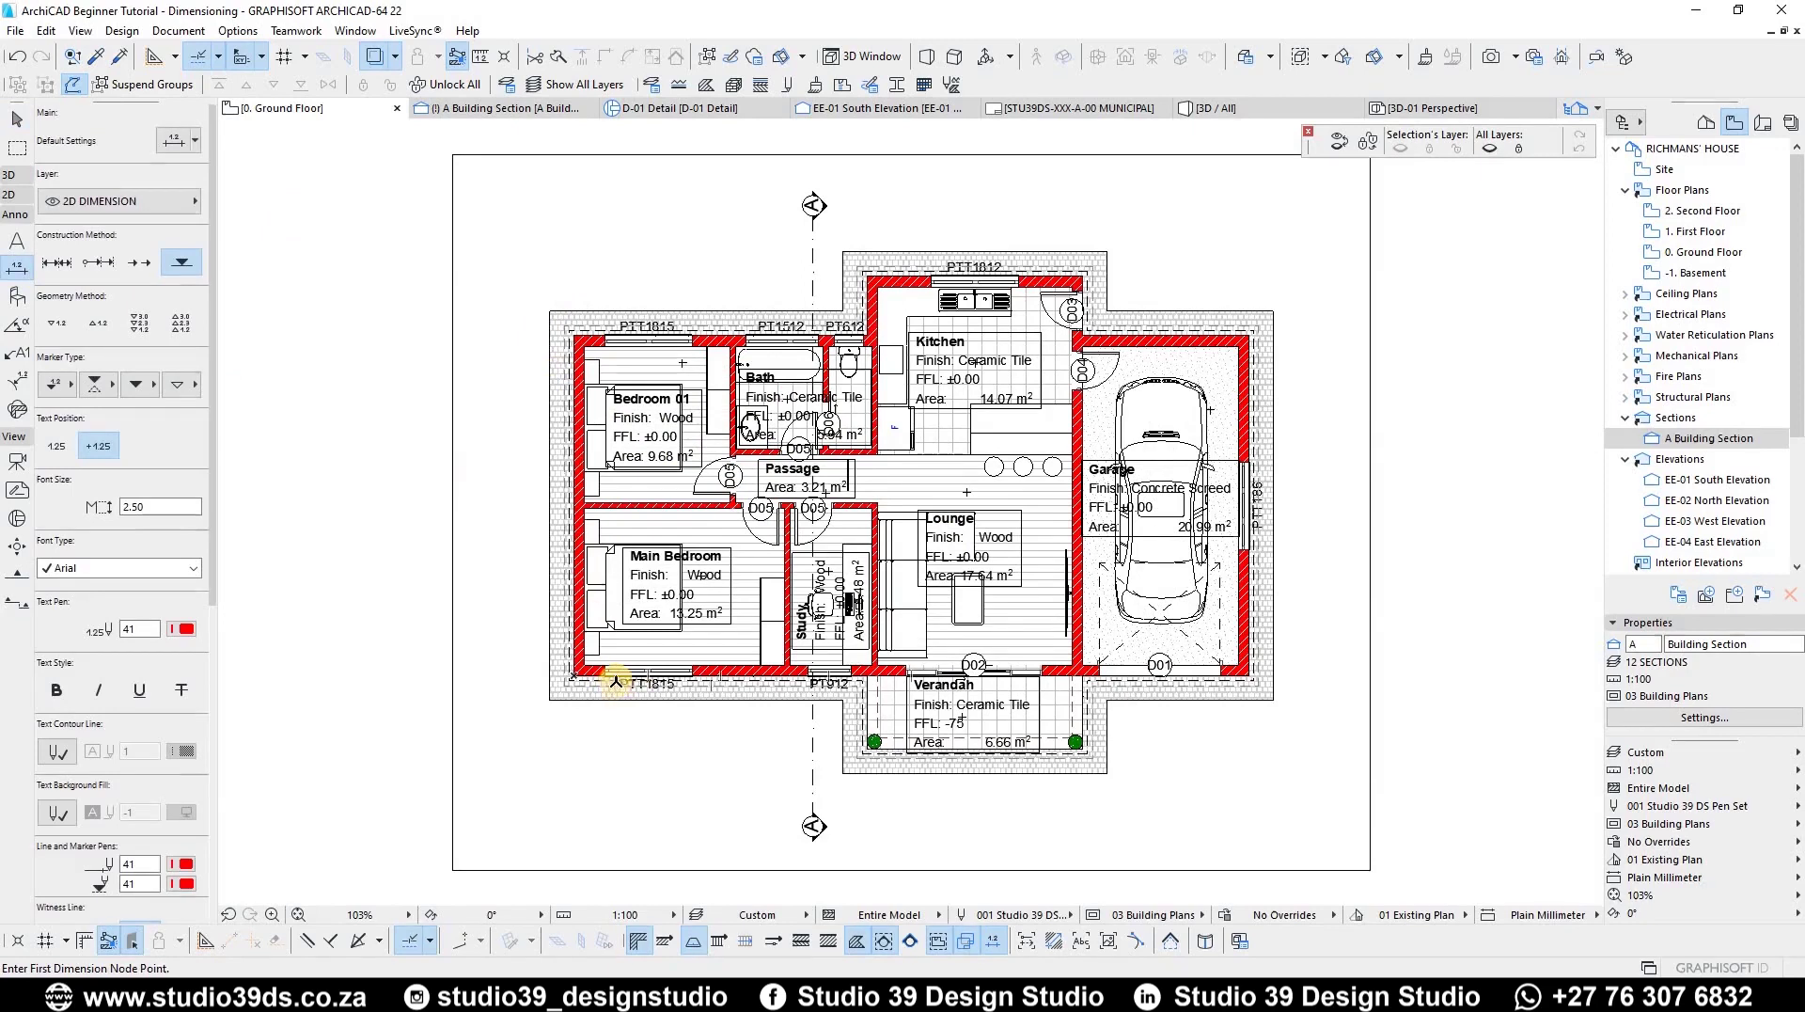
scroll(560, 684, "up", 4)
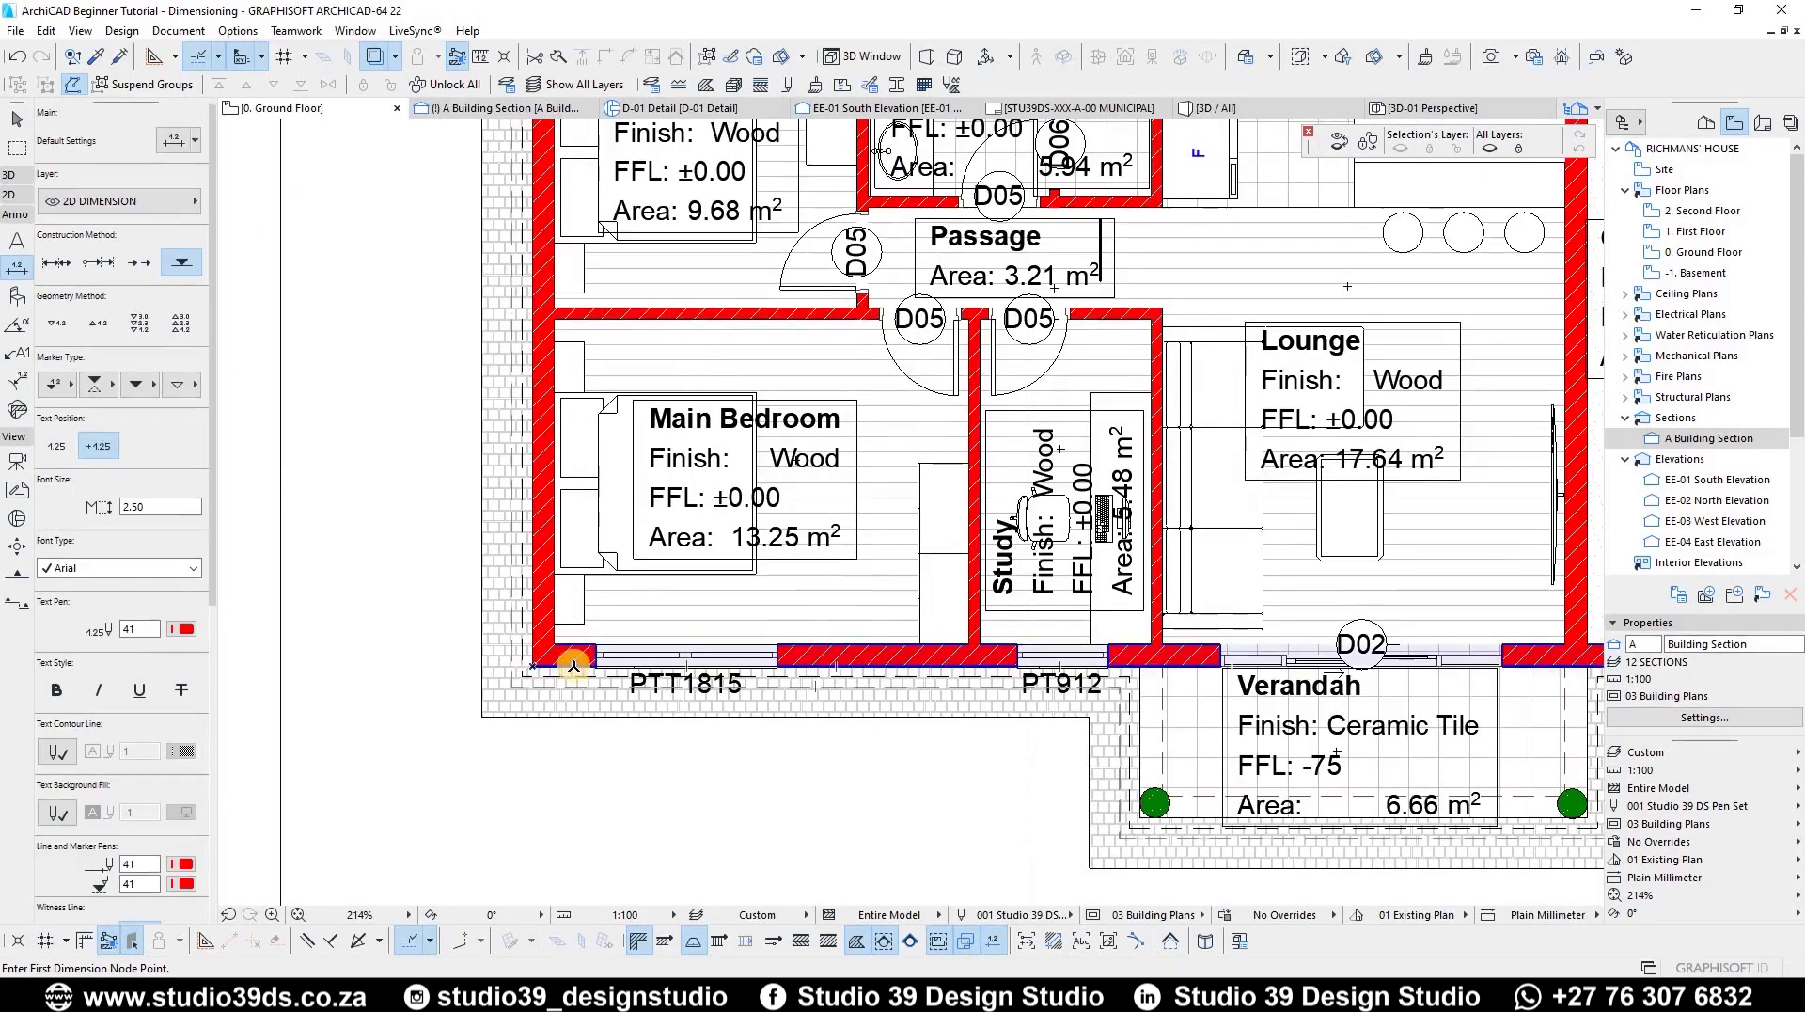
left_click(573, 665)
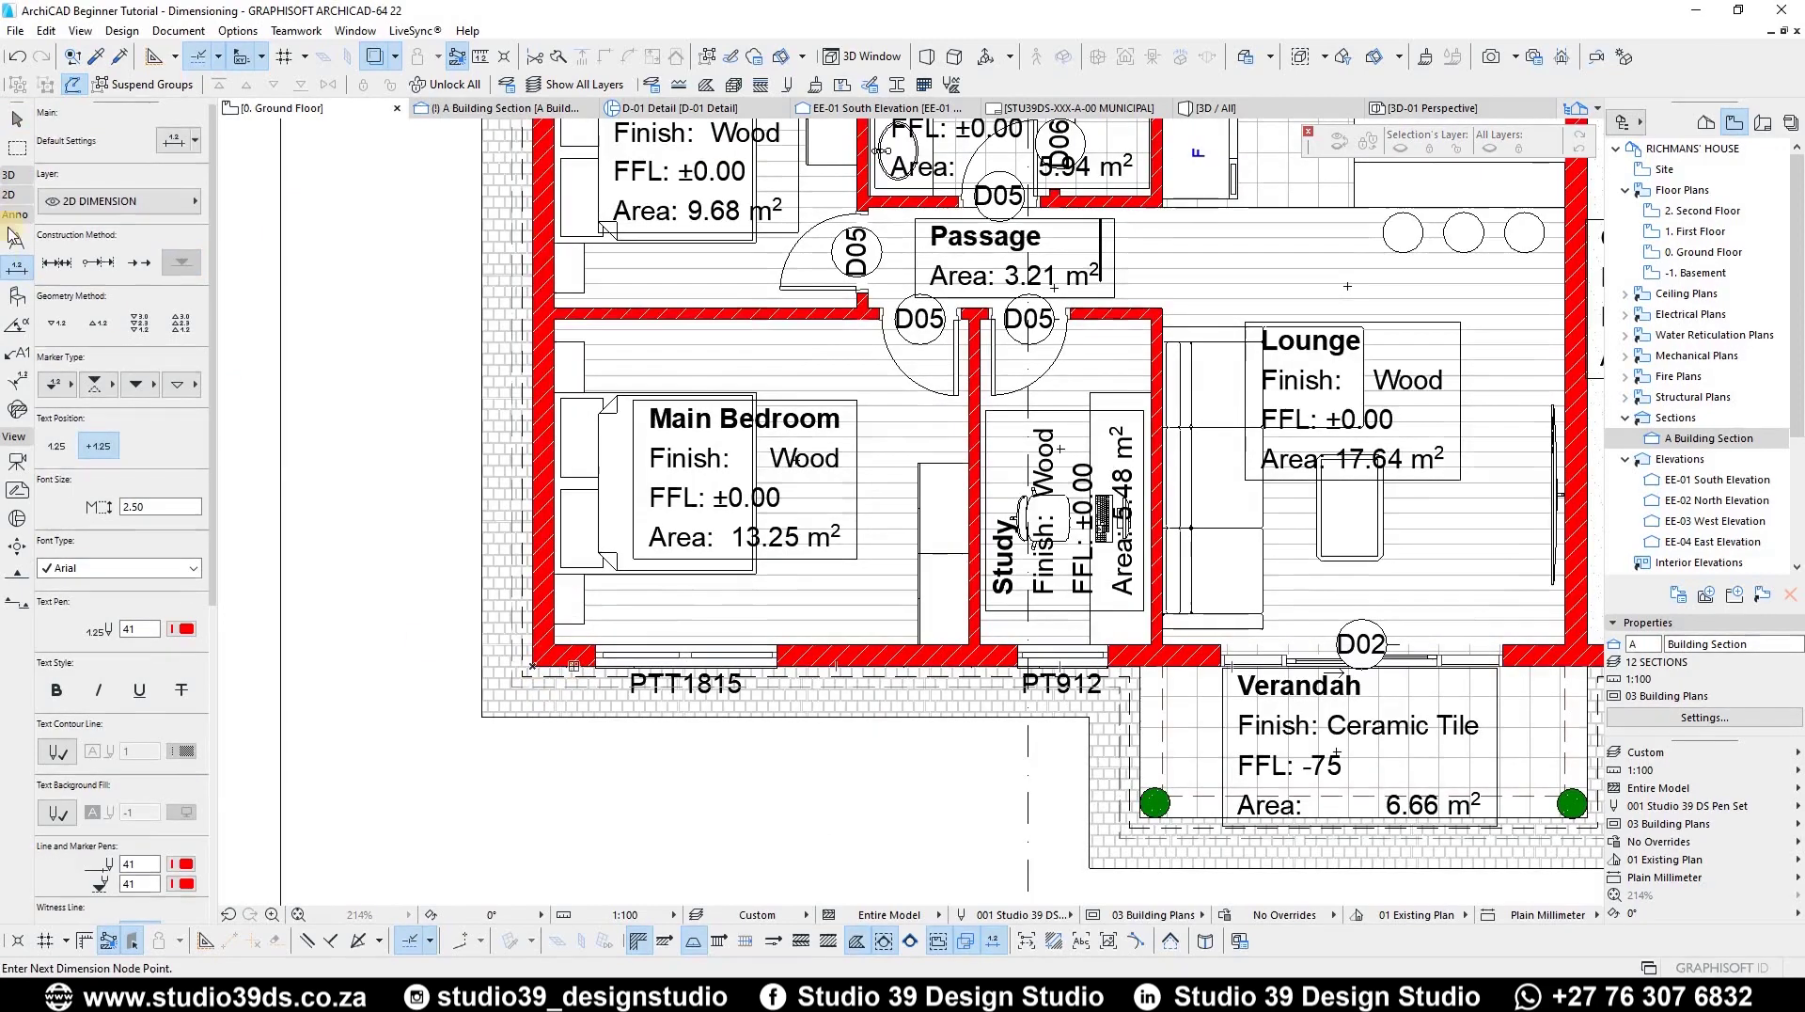
key("Escape")
Step: Set the Dimension tool to the linear construction method with the Any Direction geometry method
left_click(95, 263)
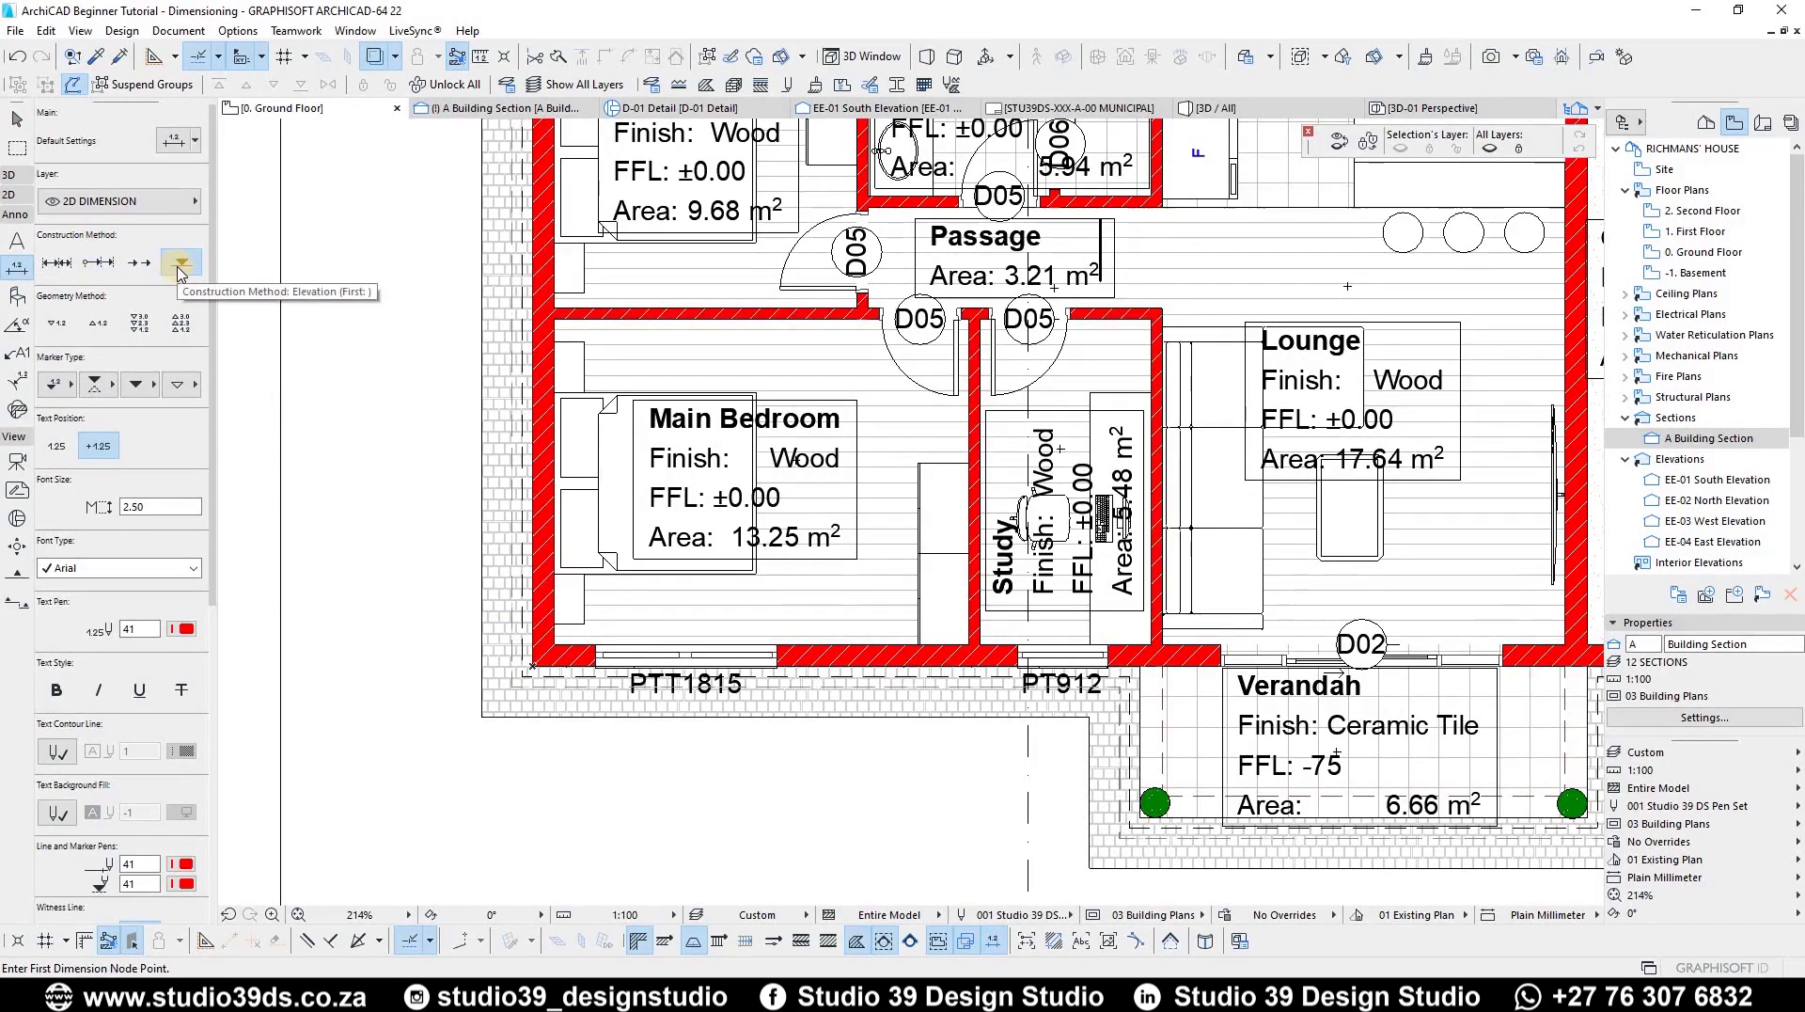
left_click(58, 265)
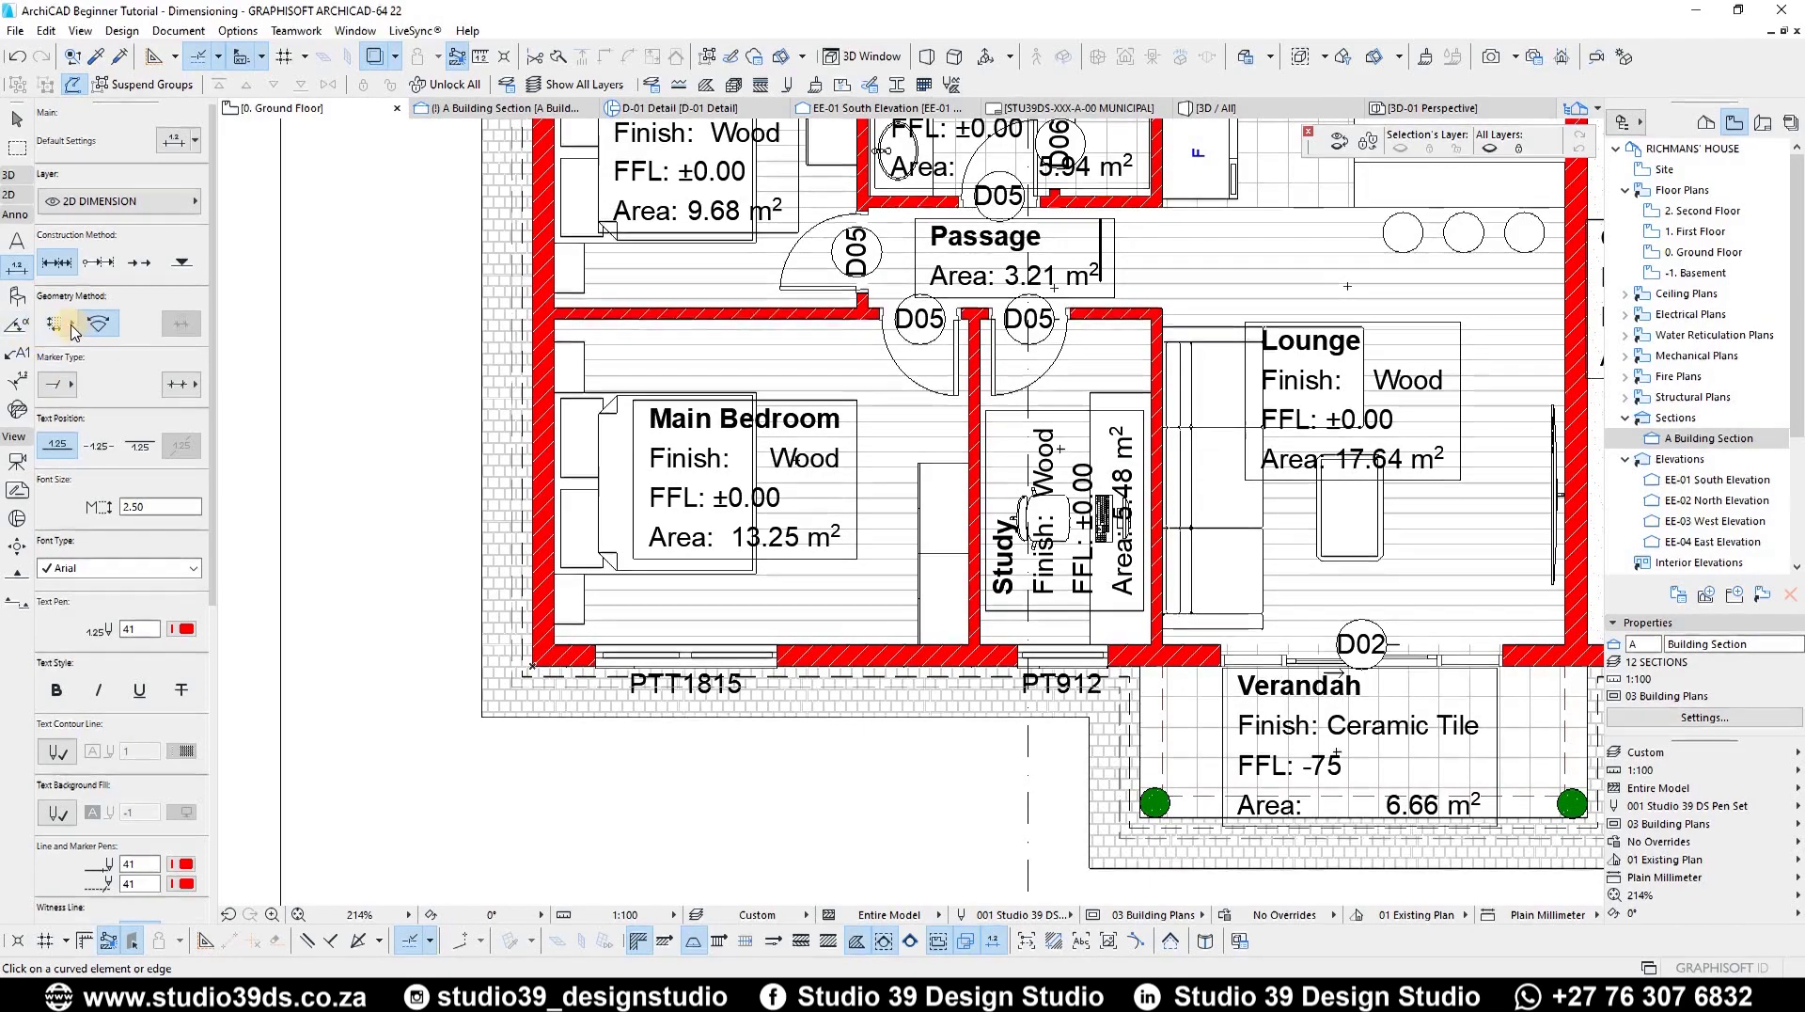
left_click(75, 326)
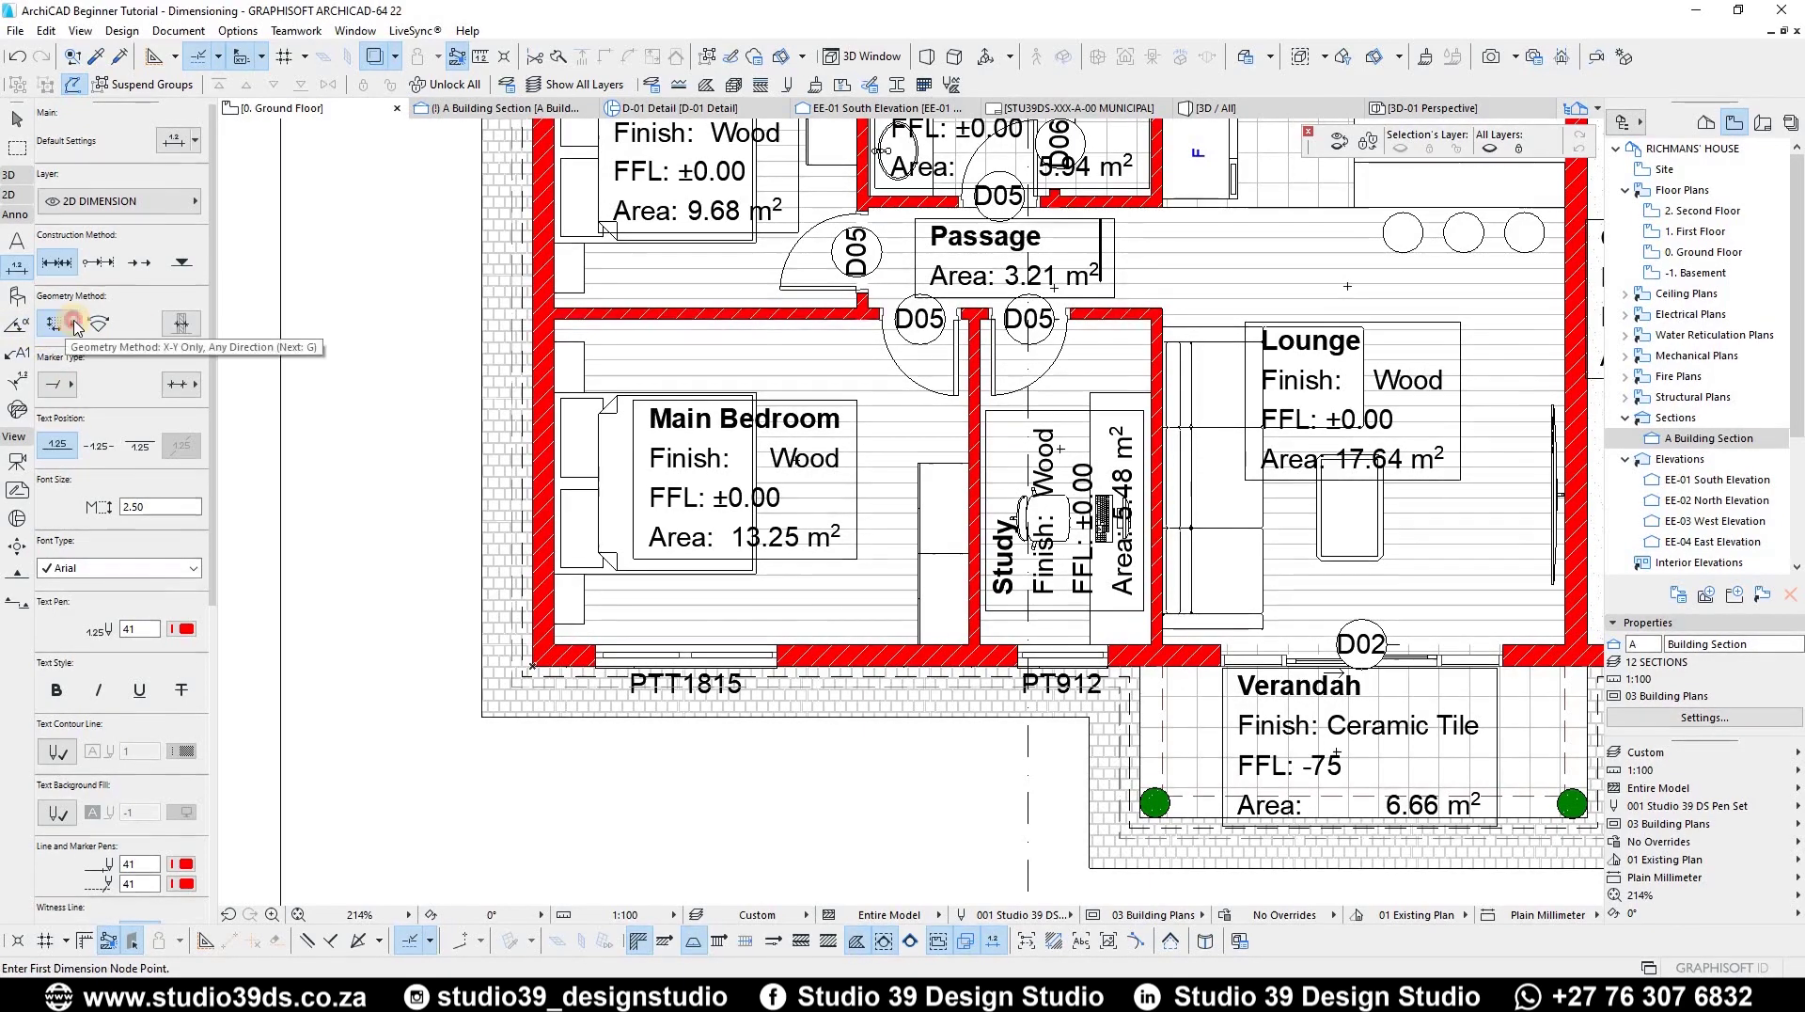
left_click(74, 325)
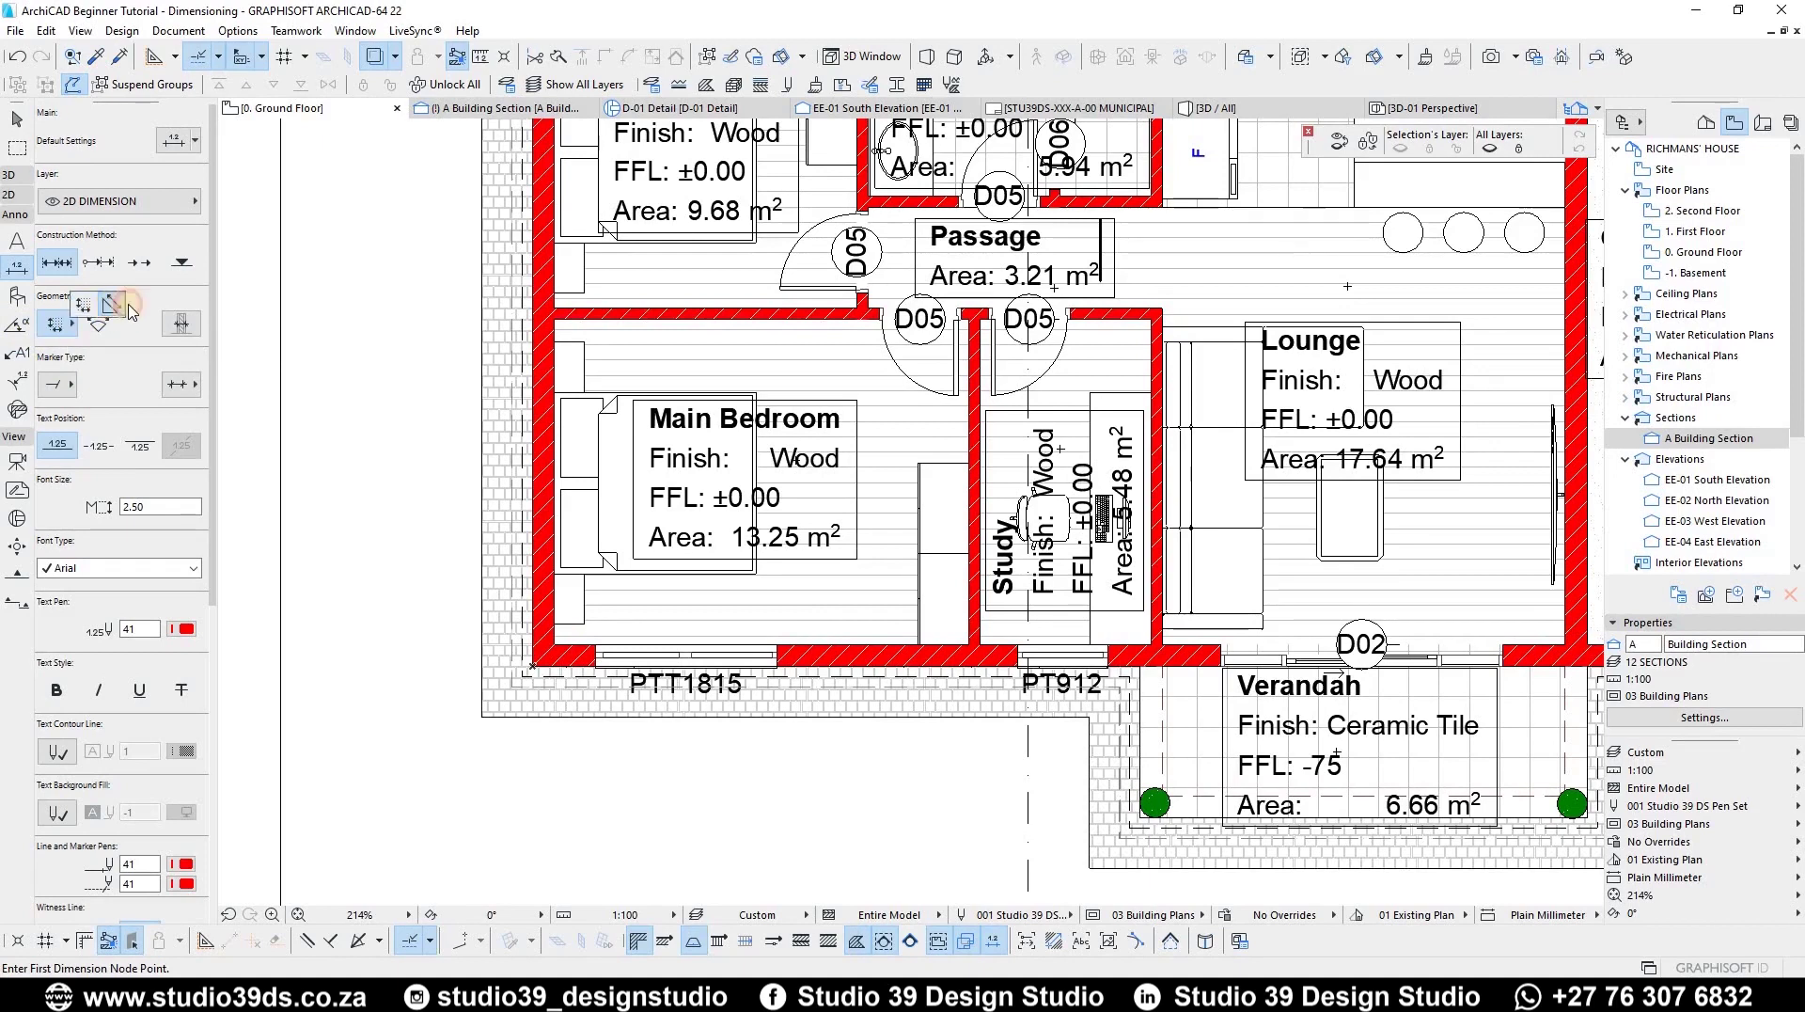
left_click(117, 306)
Step: Dimension the exterior and partition walls of Main Bedroom and Bedroom 01 in one vertical chain placed outside the paving beside the bedrooms
left_click(587, 655)
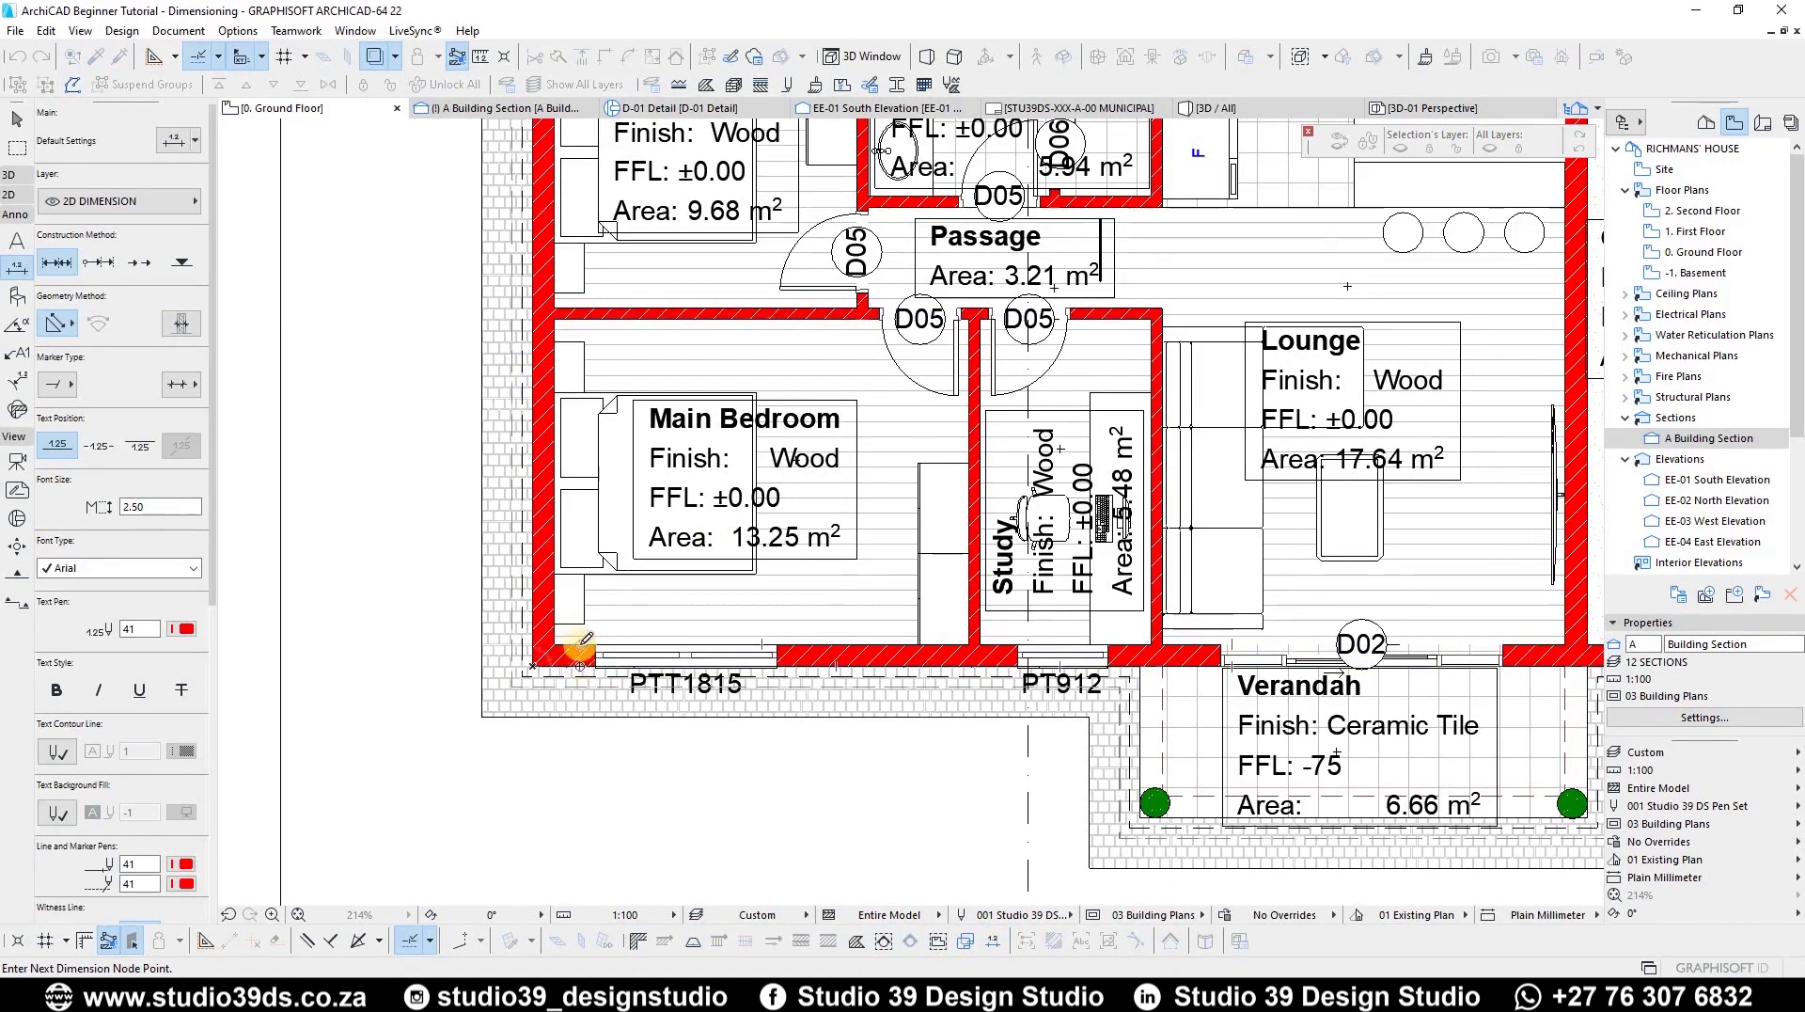
left_click(603, 309)
scroll(627, 493, "down", 3)
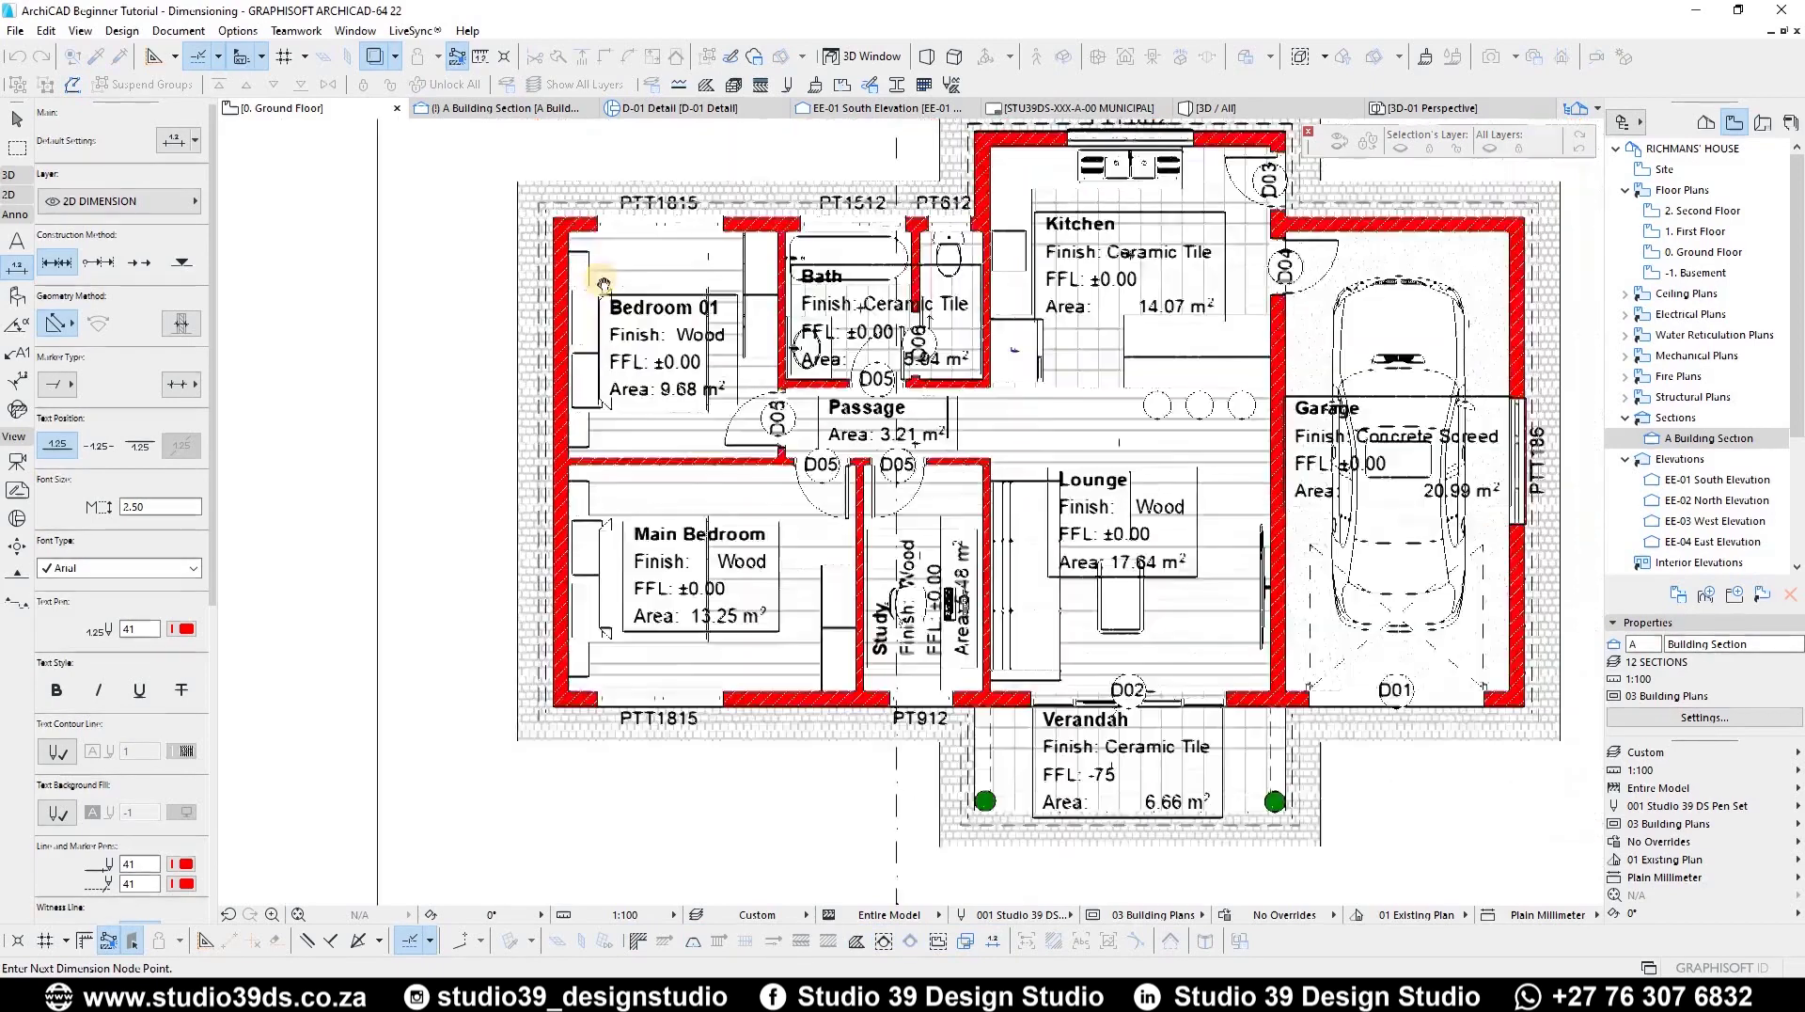
scroll(565, 254, "up", 1)
right_click(707, 364)
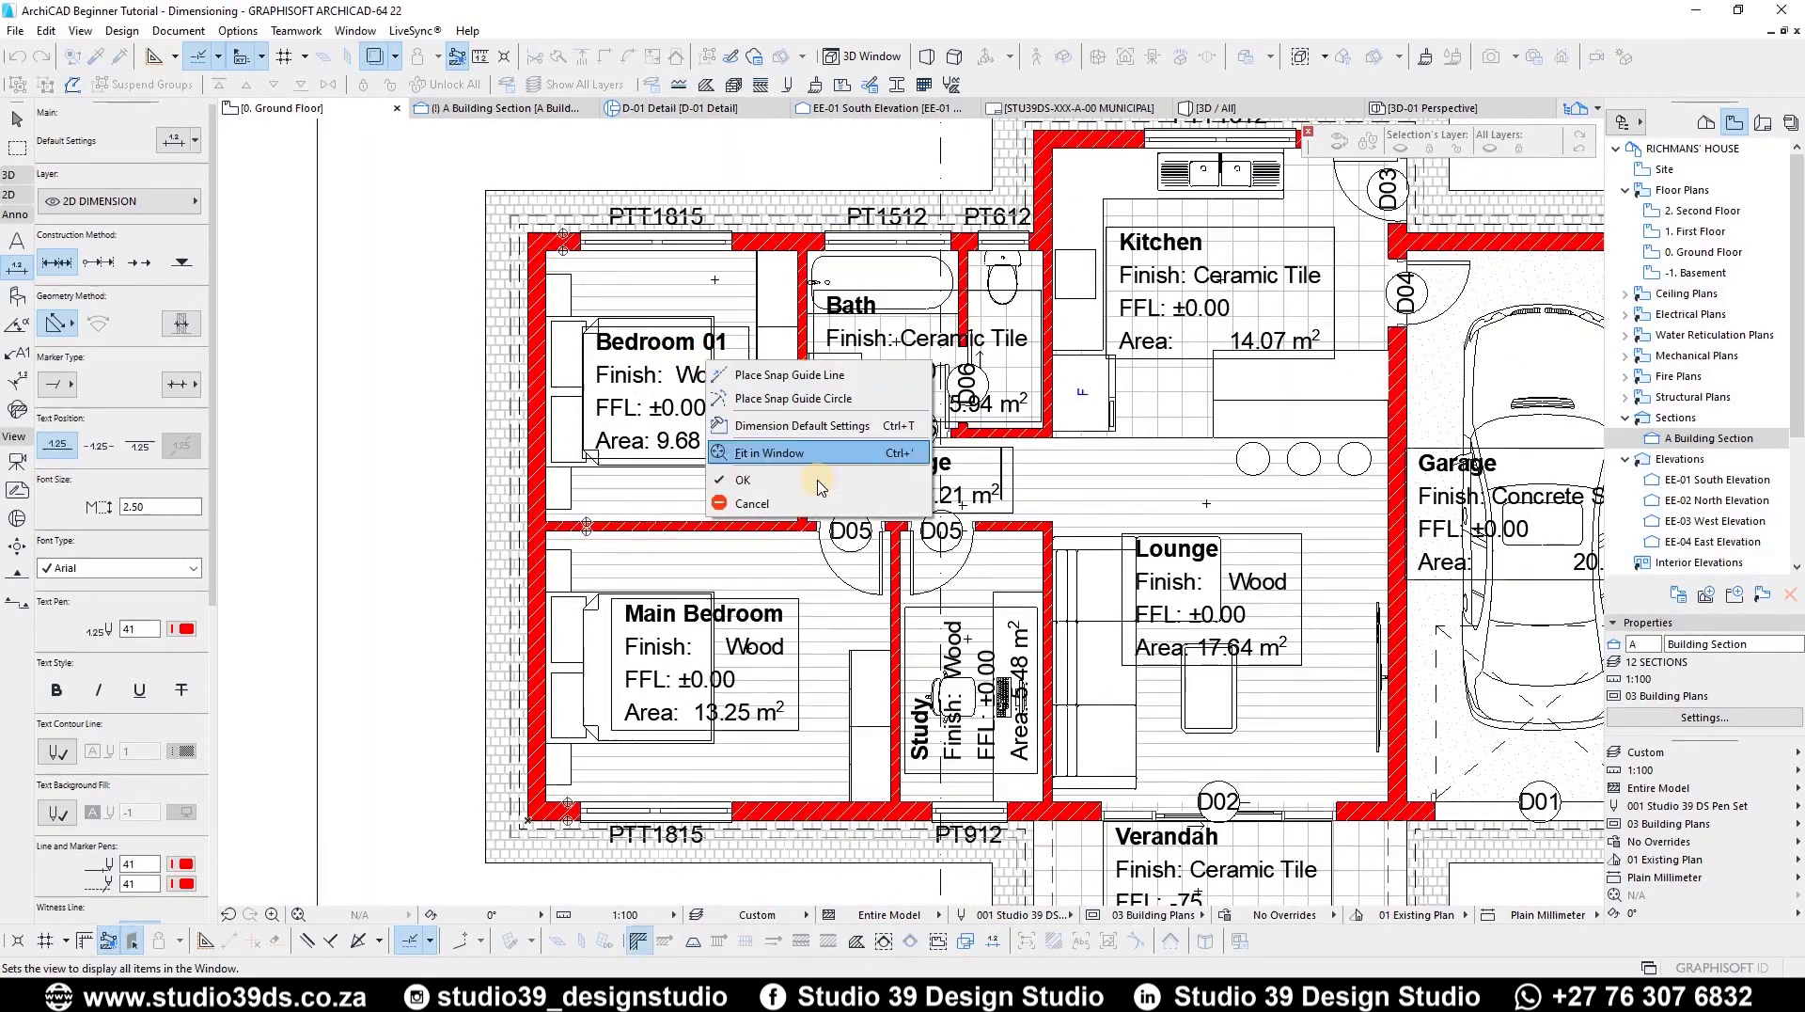
left_click(821, 481)
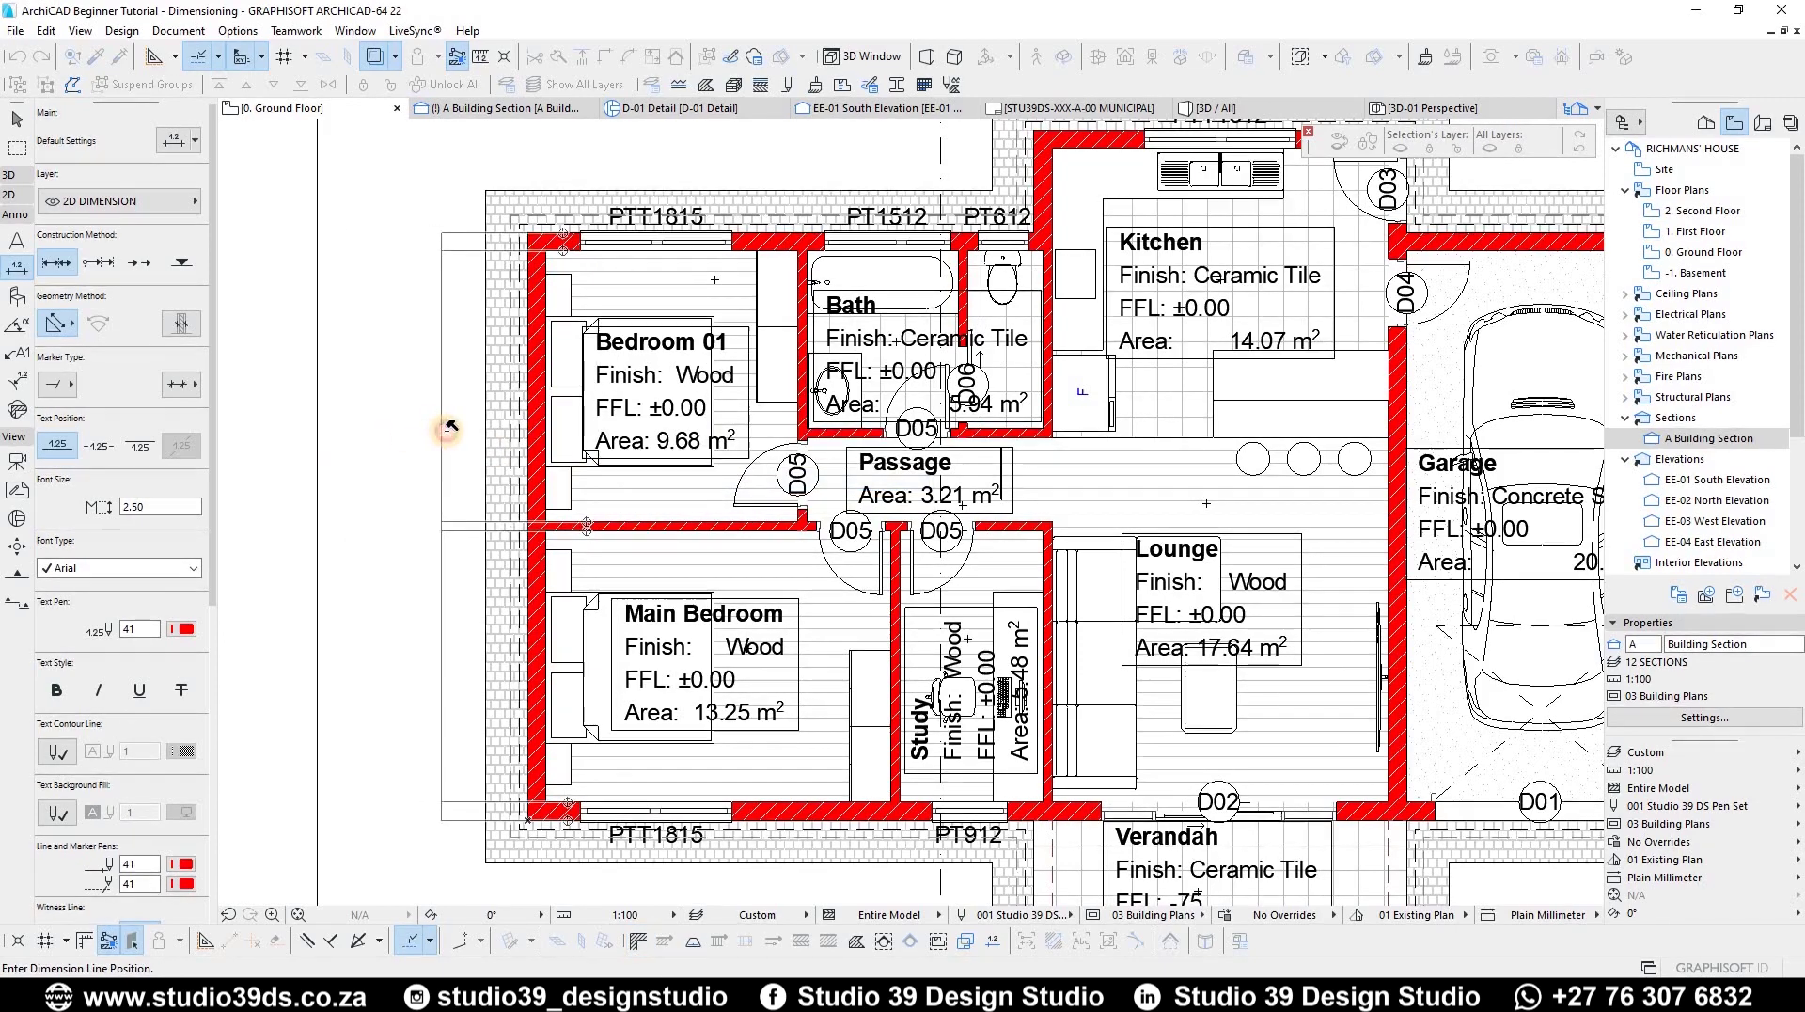
left_click(452, 461)
key("Escape")
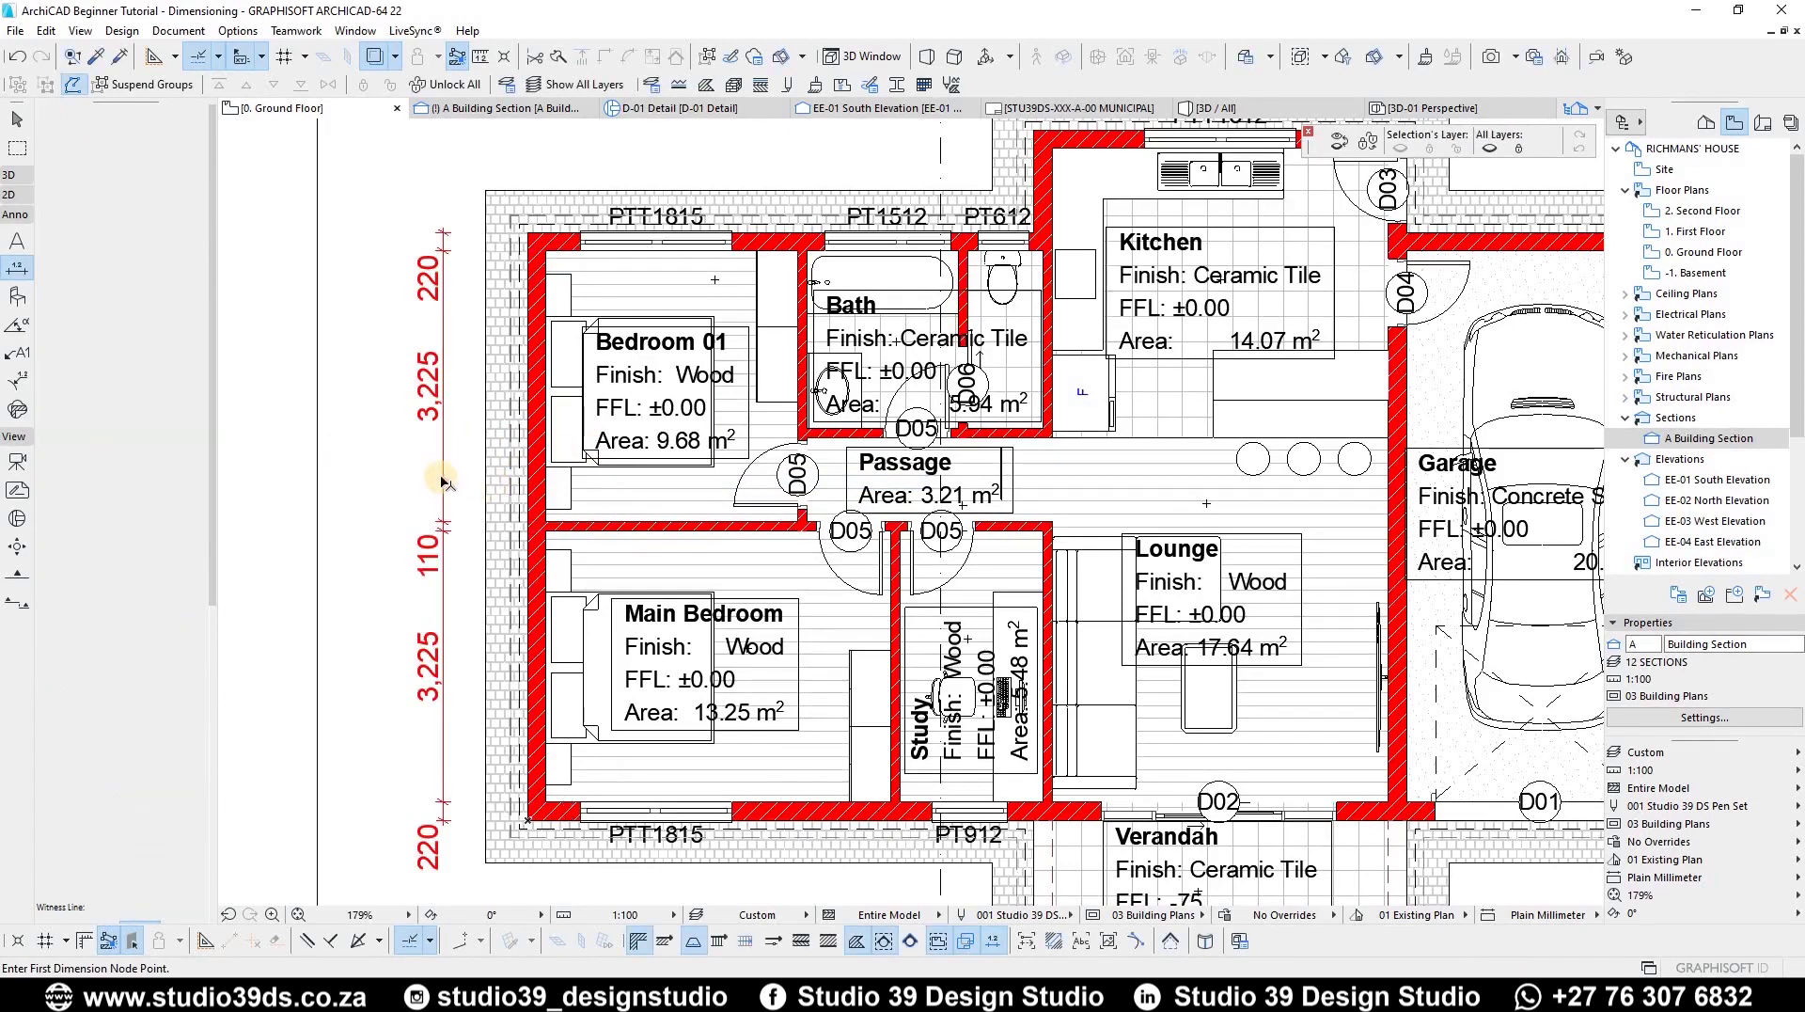
Step: Move the wall dimension chain farther from the building and back to just outside the paving edge
left_click(443, 480)
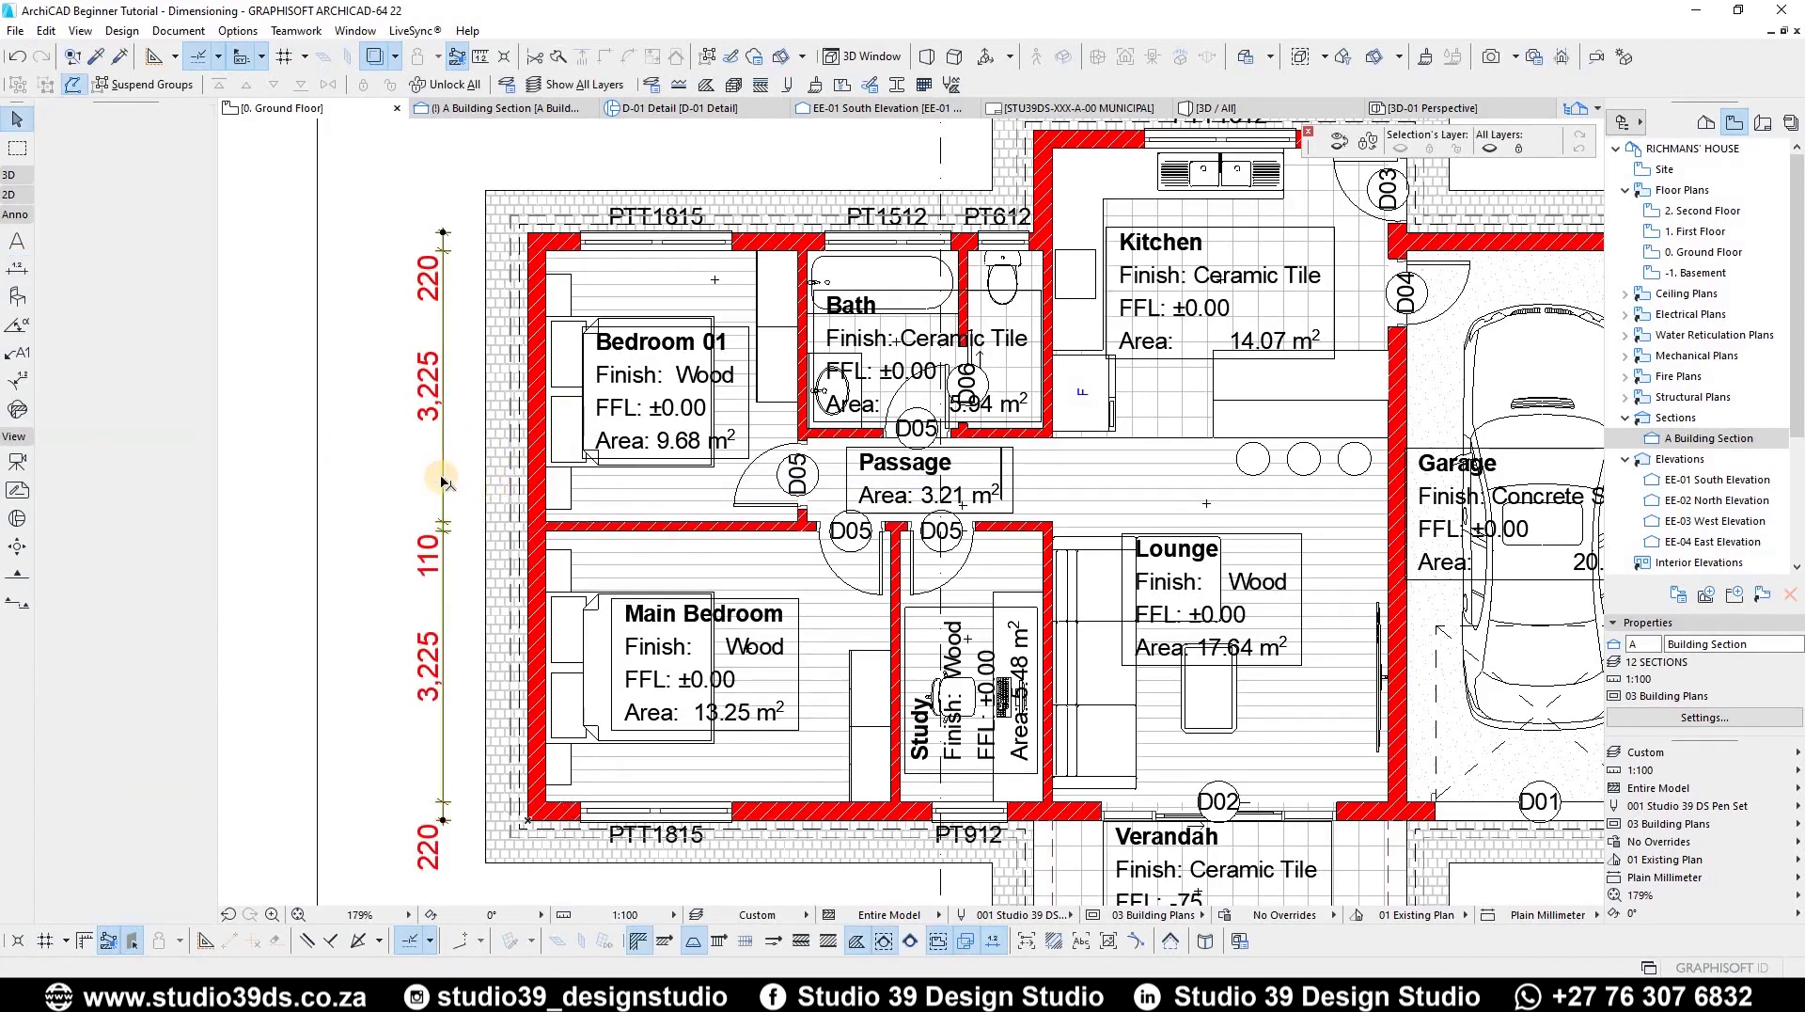
left_click(443, 479)
left_click(393, 470)
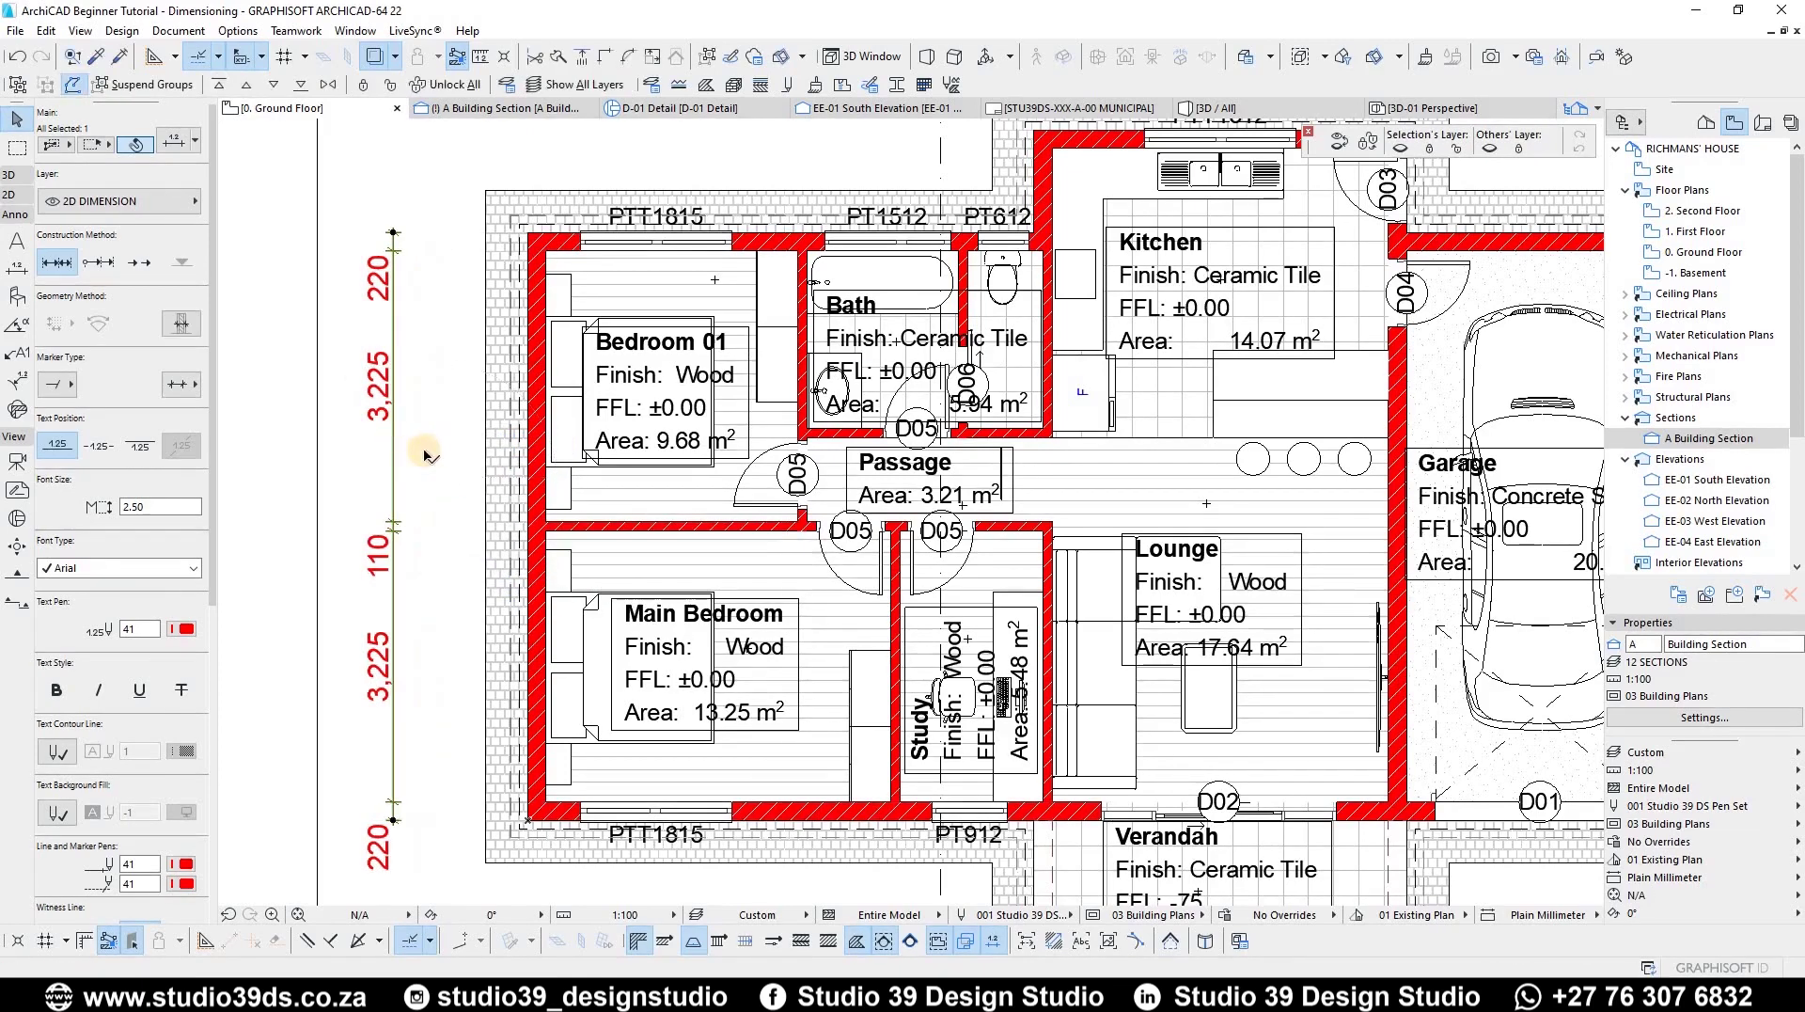
left_click(425, 455)
left_click(410, 495)
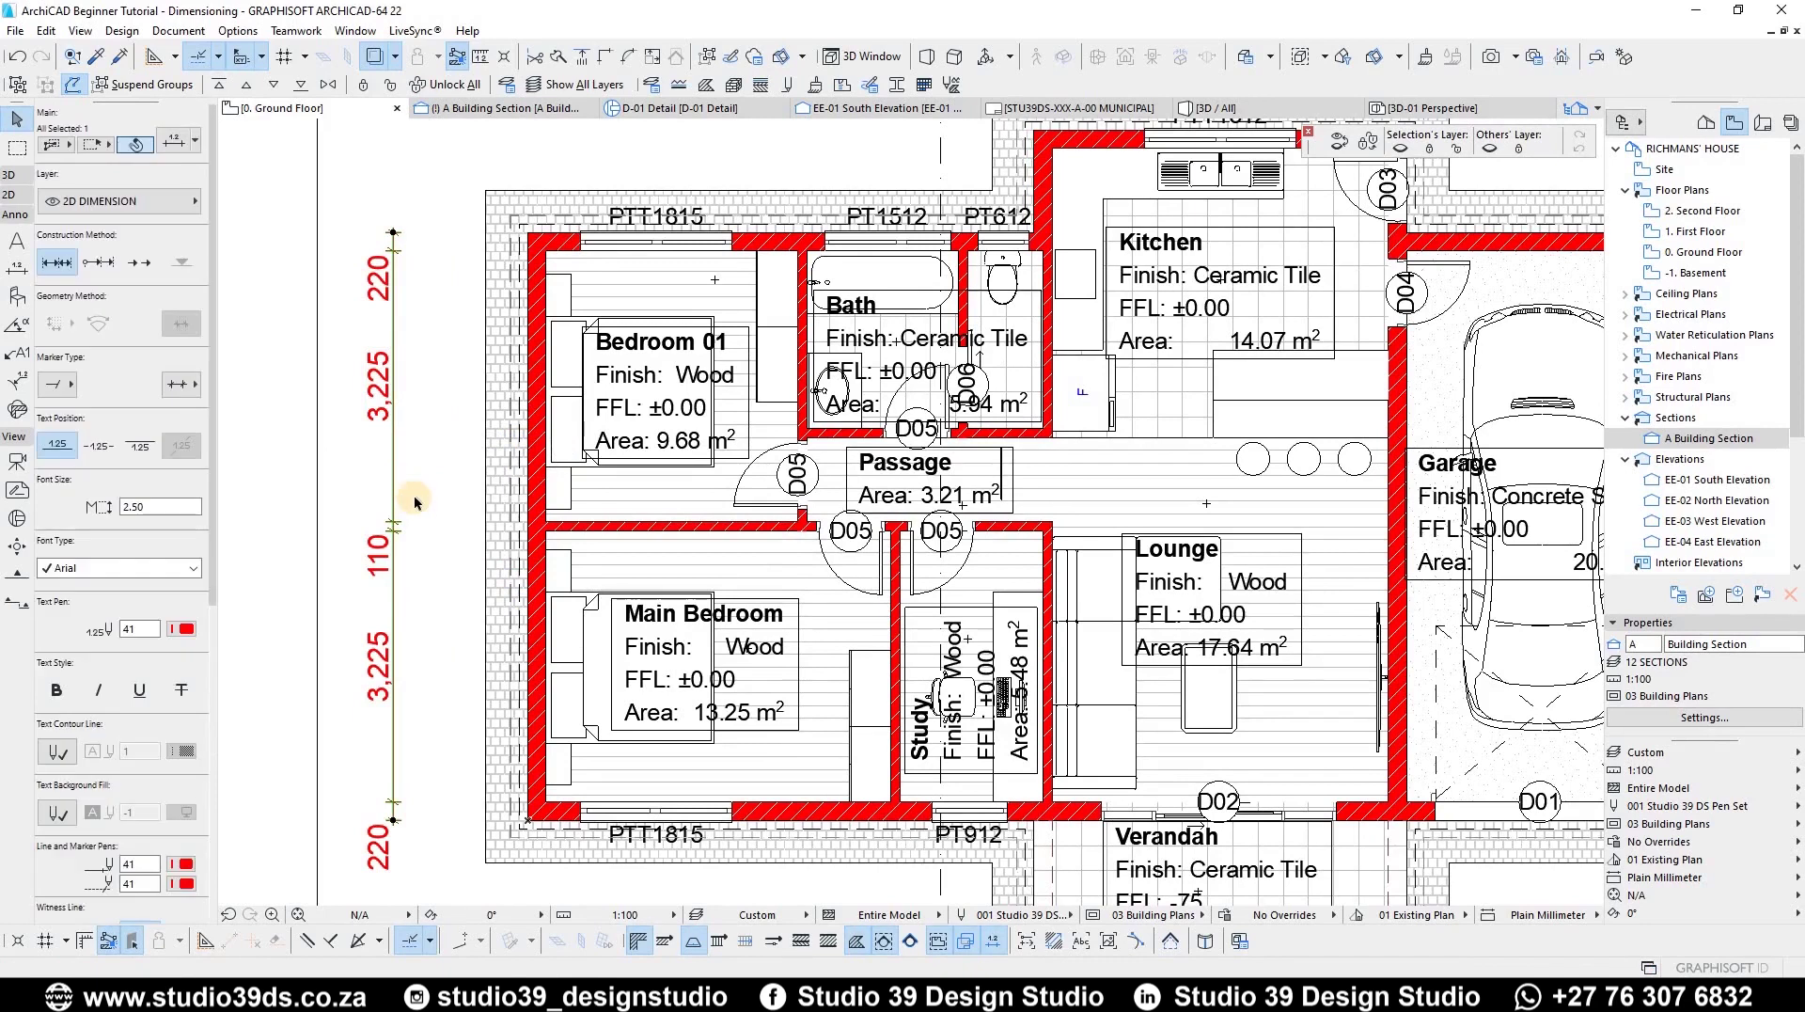
left_click(394, 485)
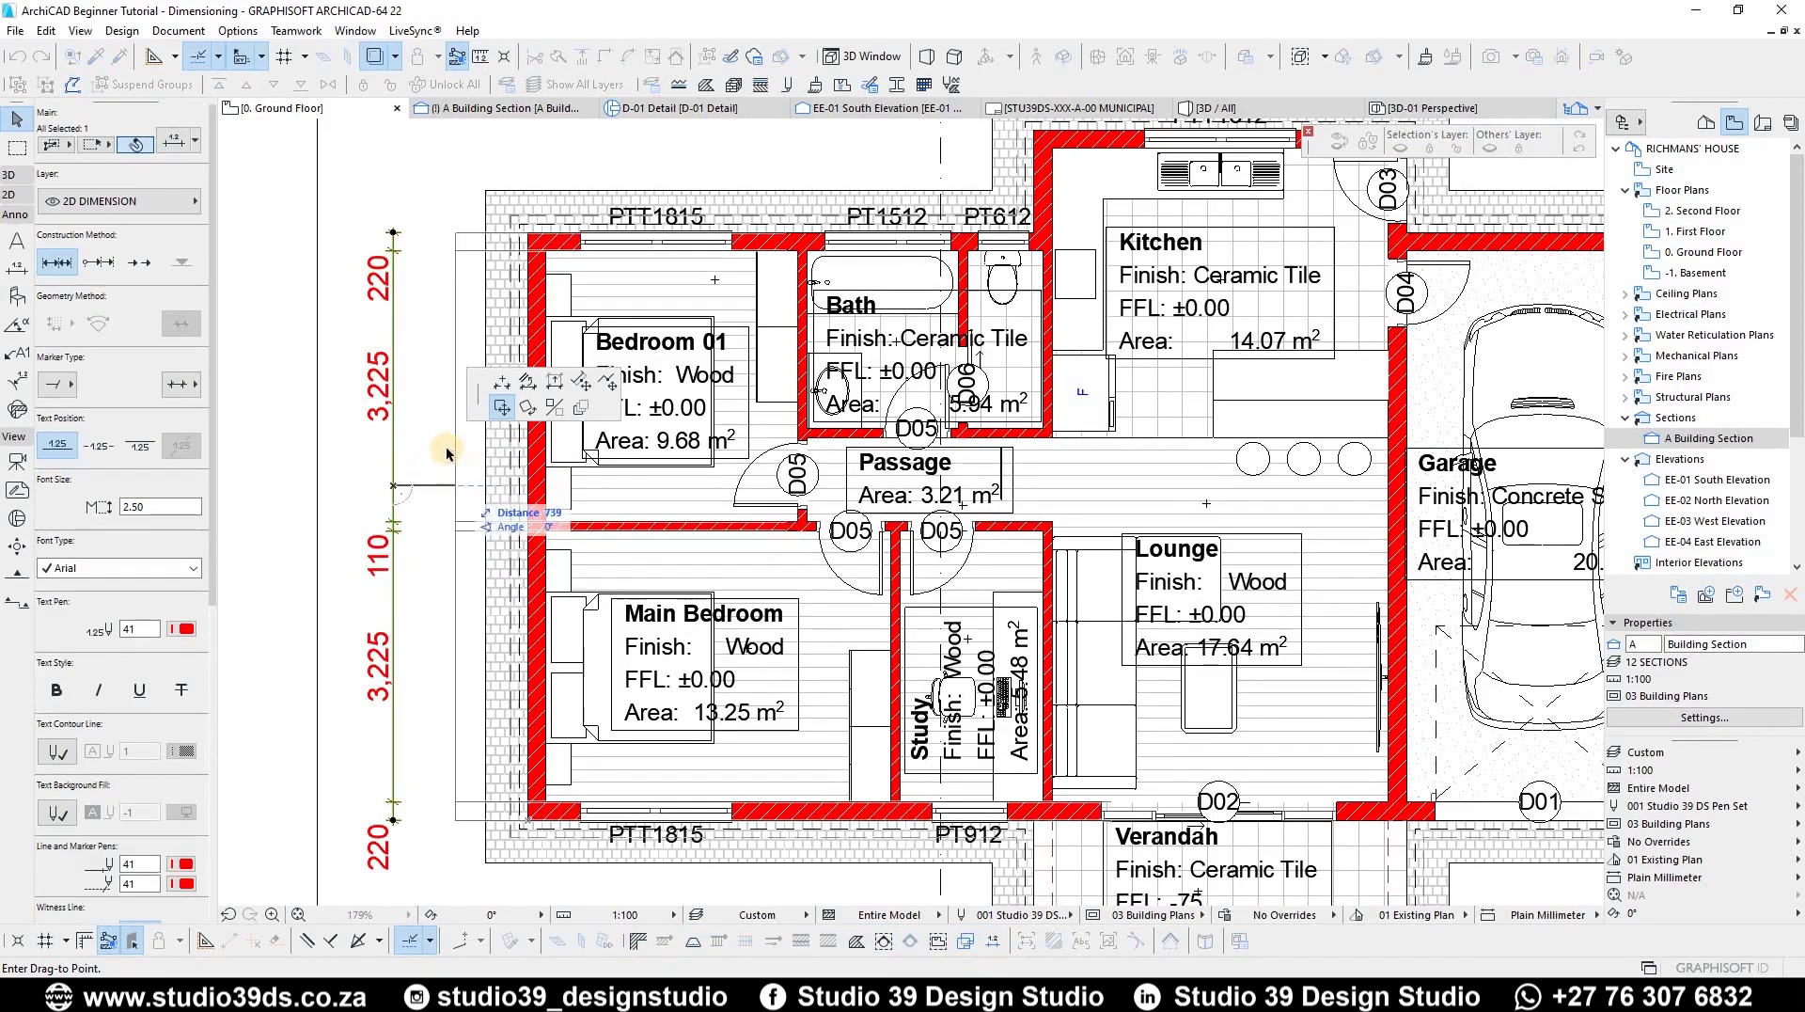
left_click(480, 477)
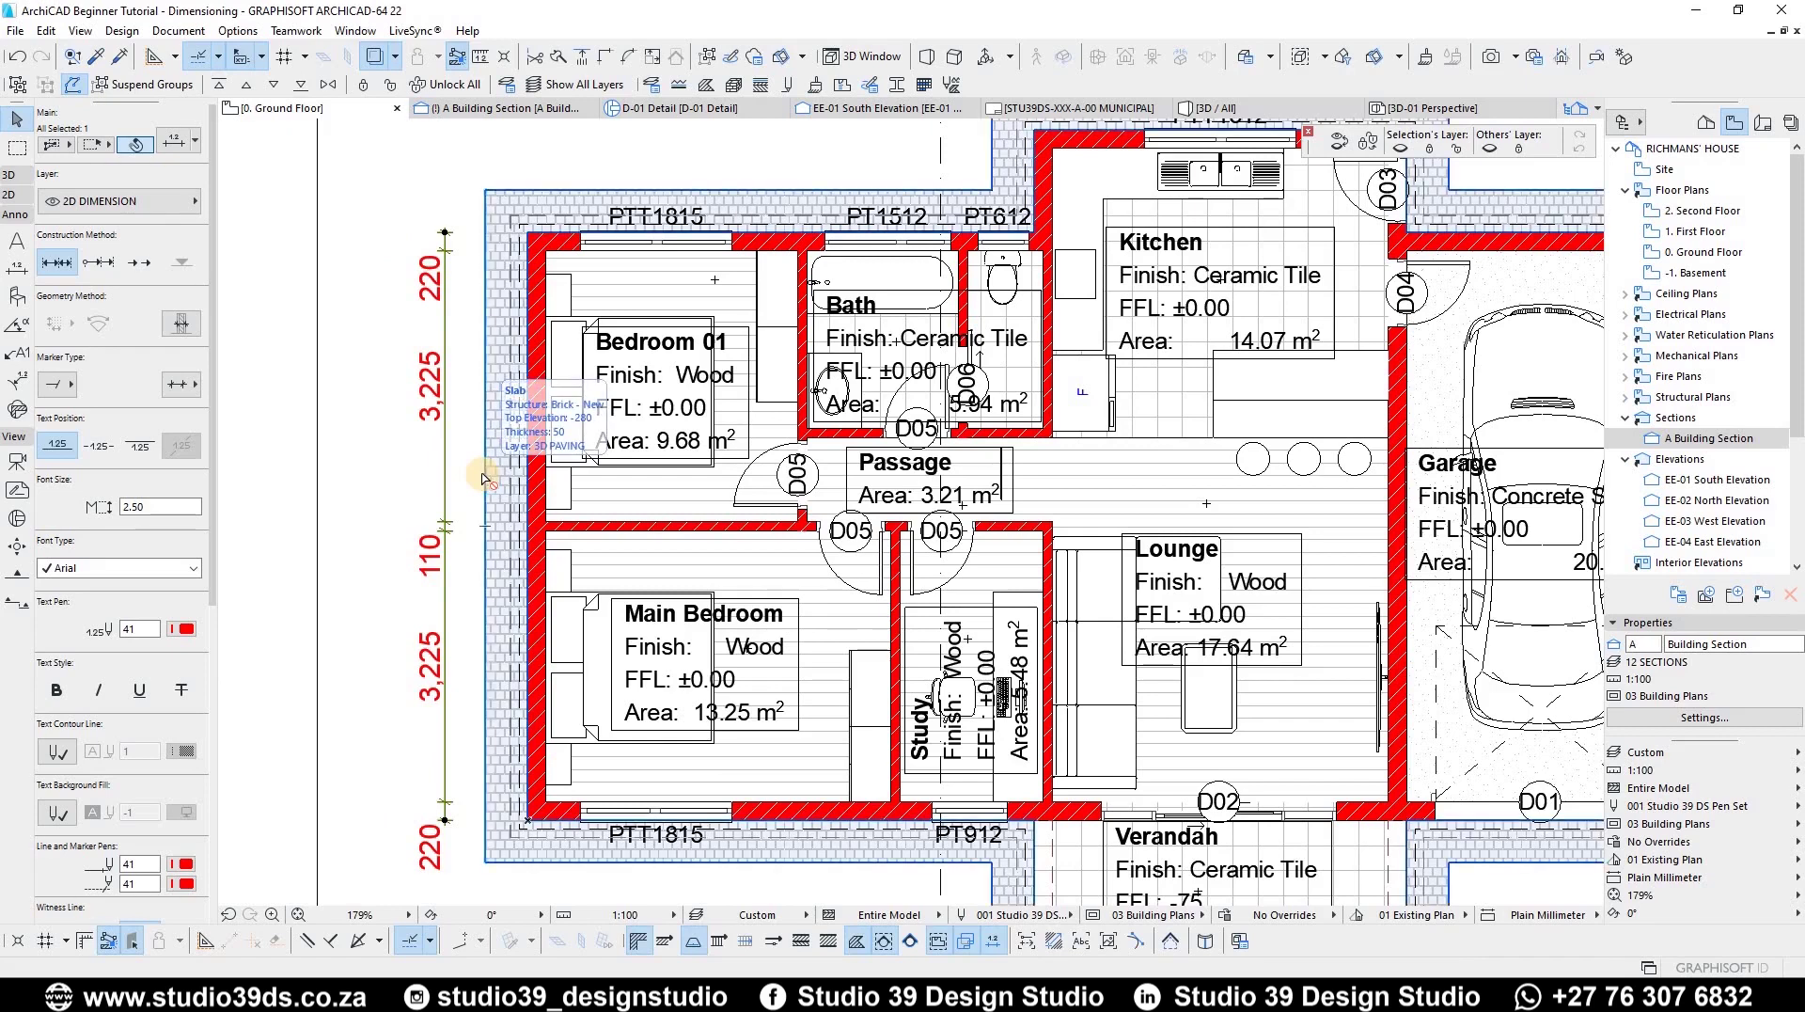
Step: Drag a copy of the wall dimension chain 500 mm outward, away from the building
key("ctrl+shift+d")
left_click(446, 472)
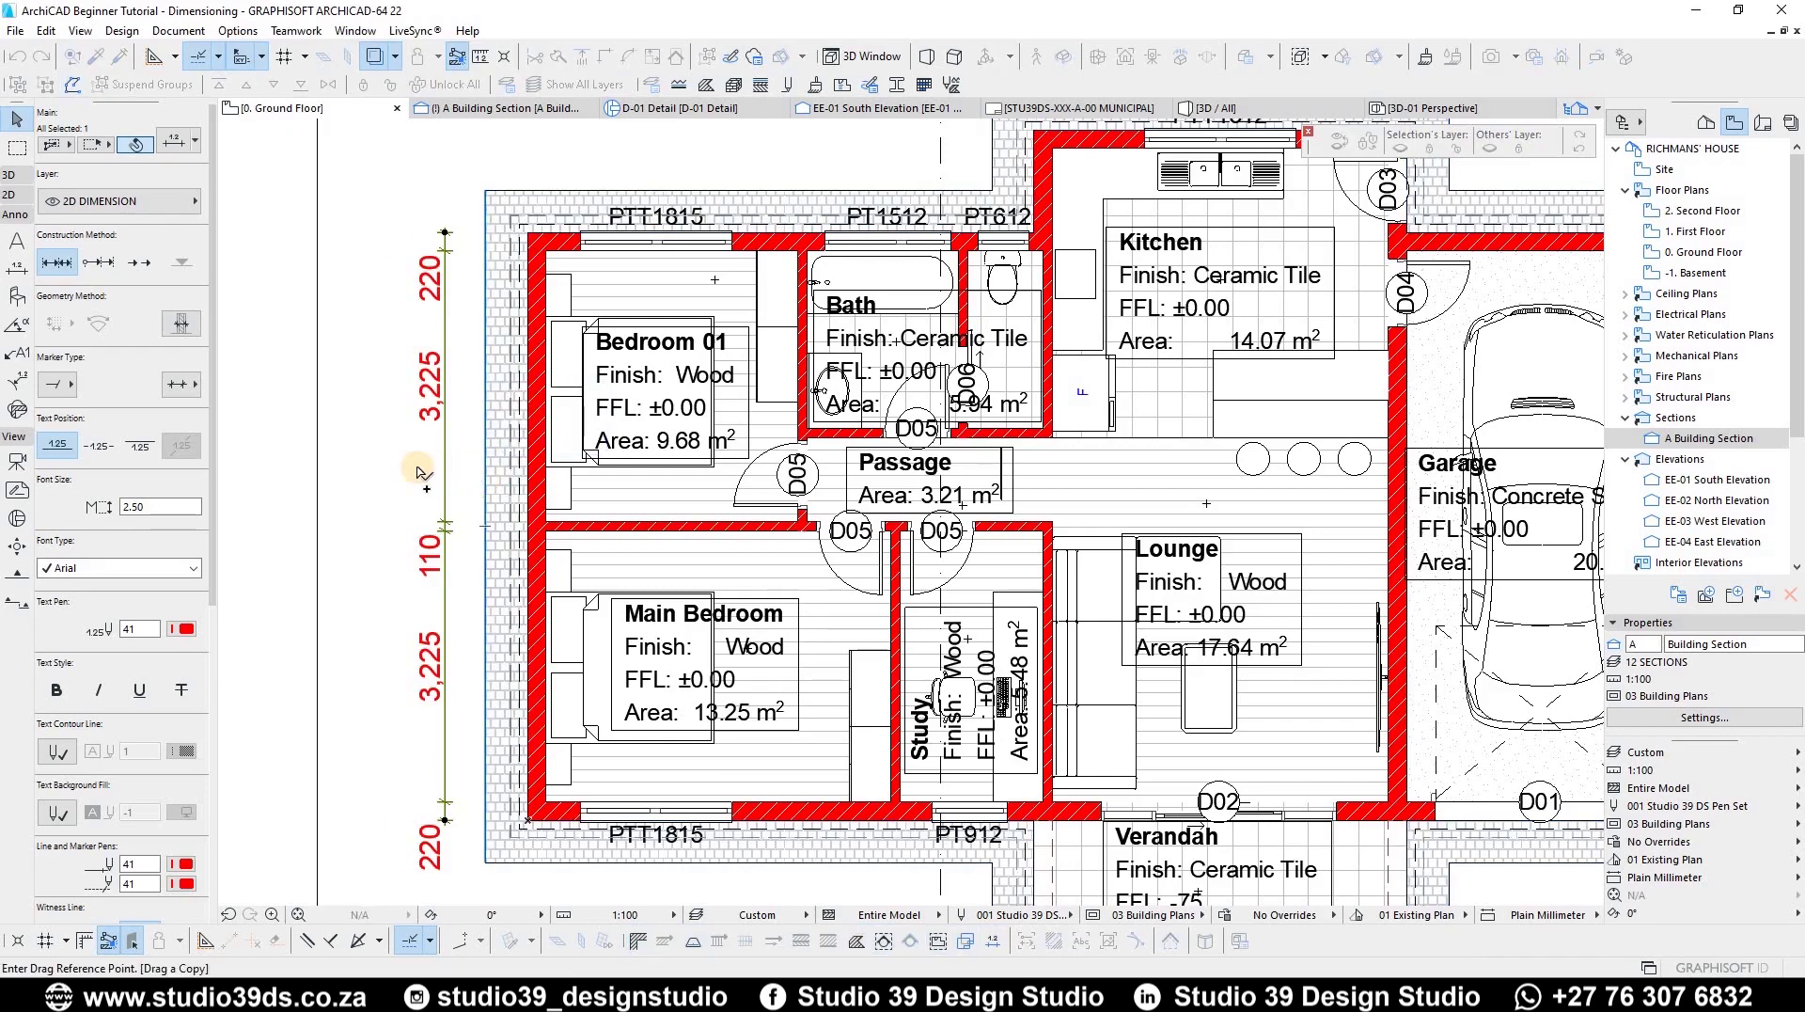
type("500")
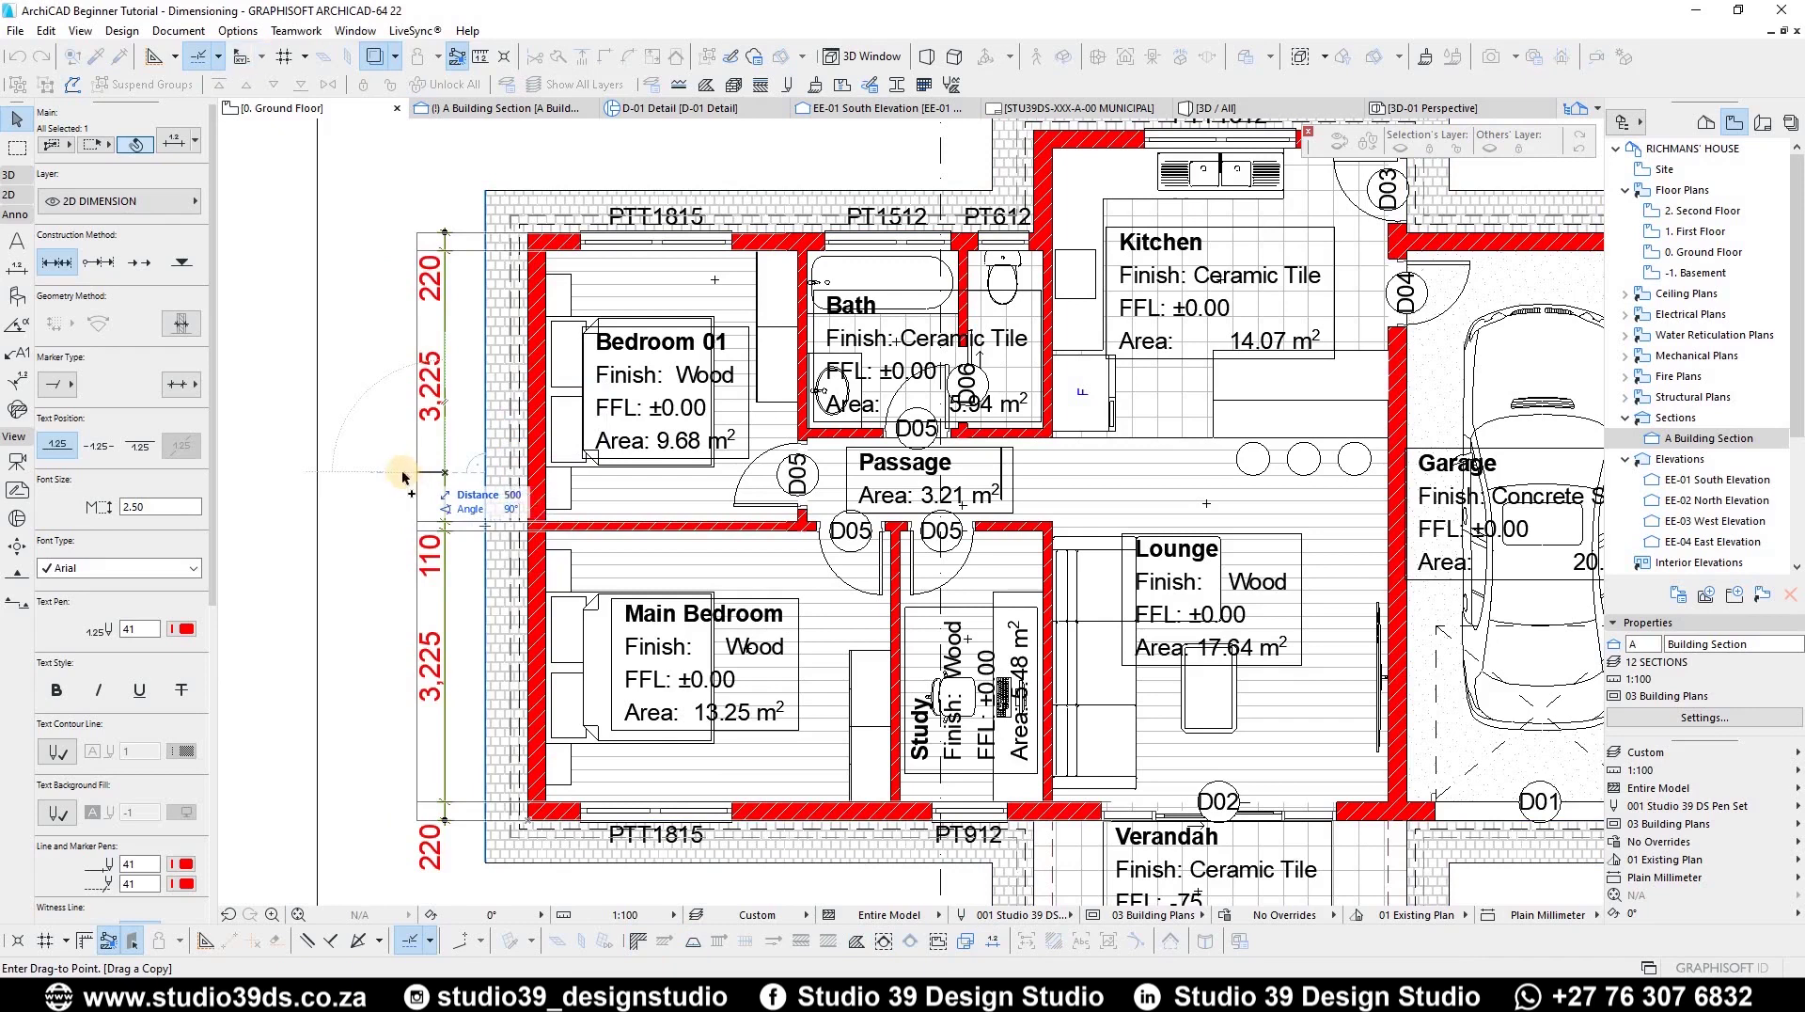
key("Return")
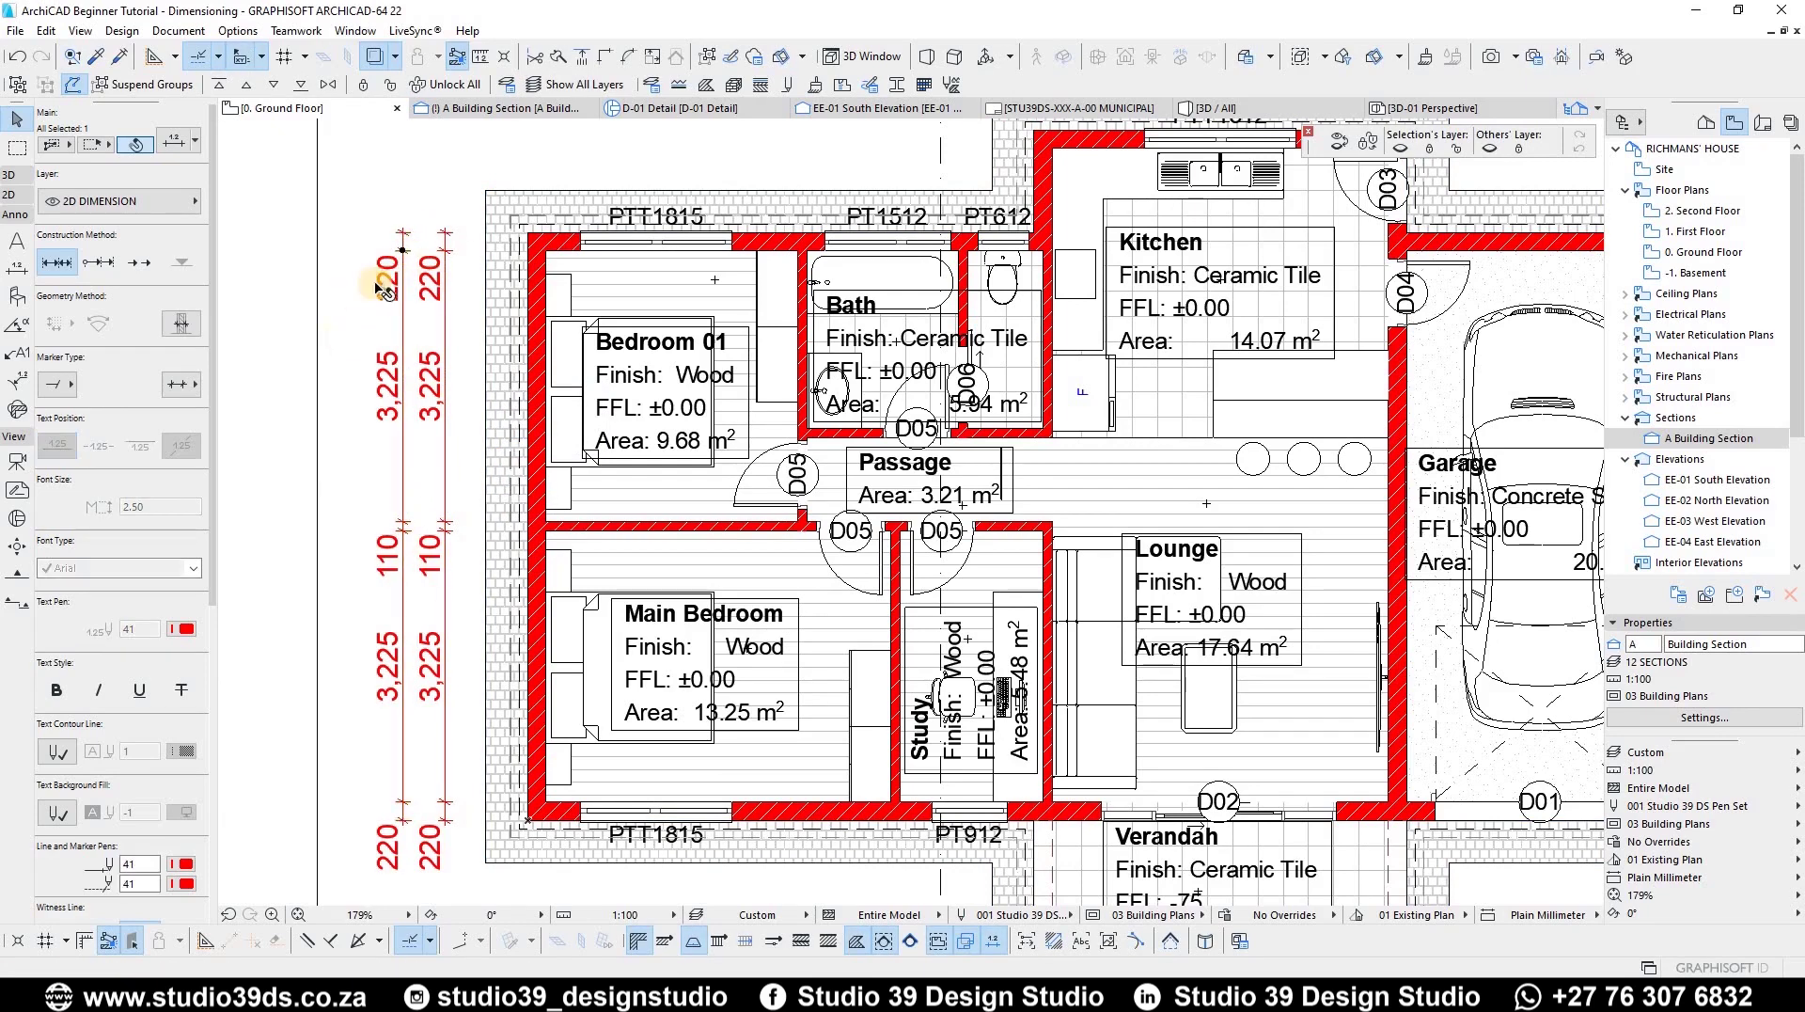
Step: Delete all intermediate dimension points from the outer chain, leaving one overall dimension between the outer wall faces
left_click(399, 223)
scroll(399, 224, "up", 5)
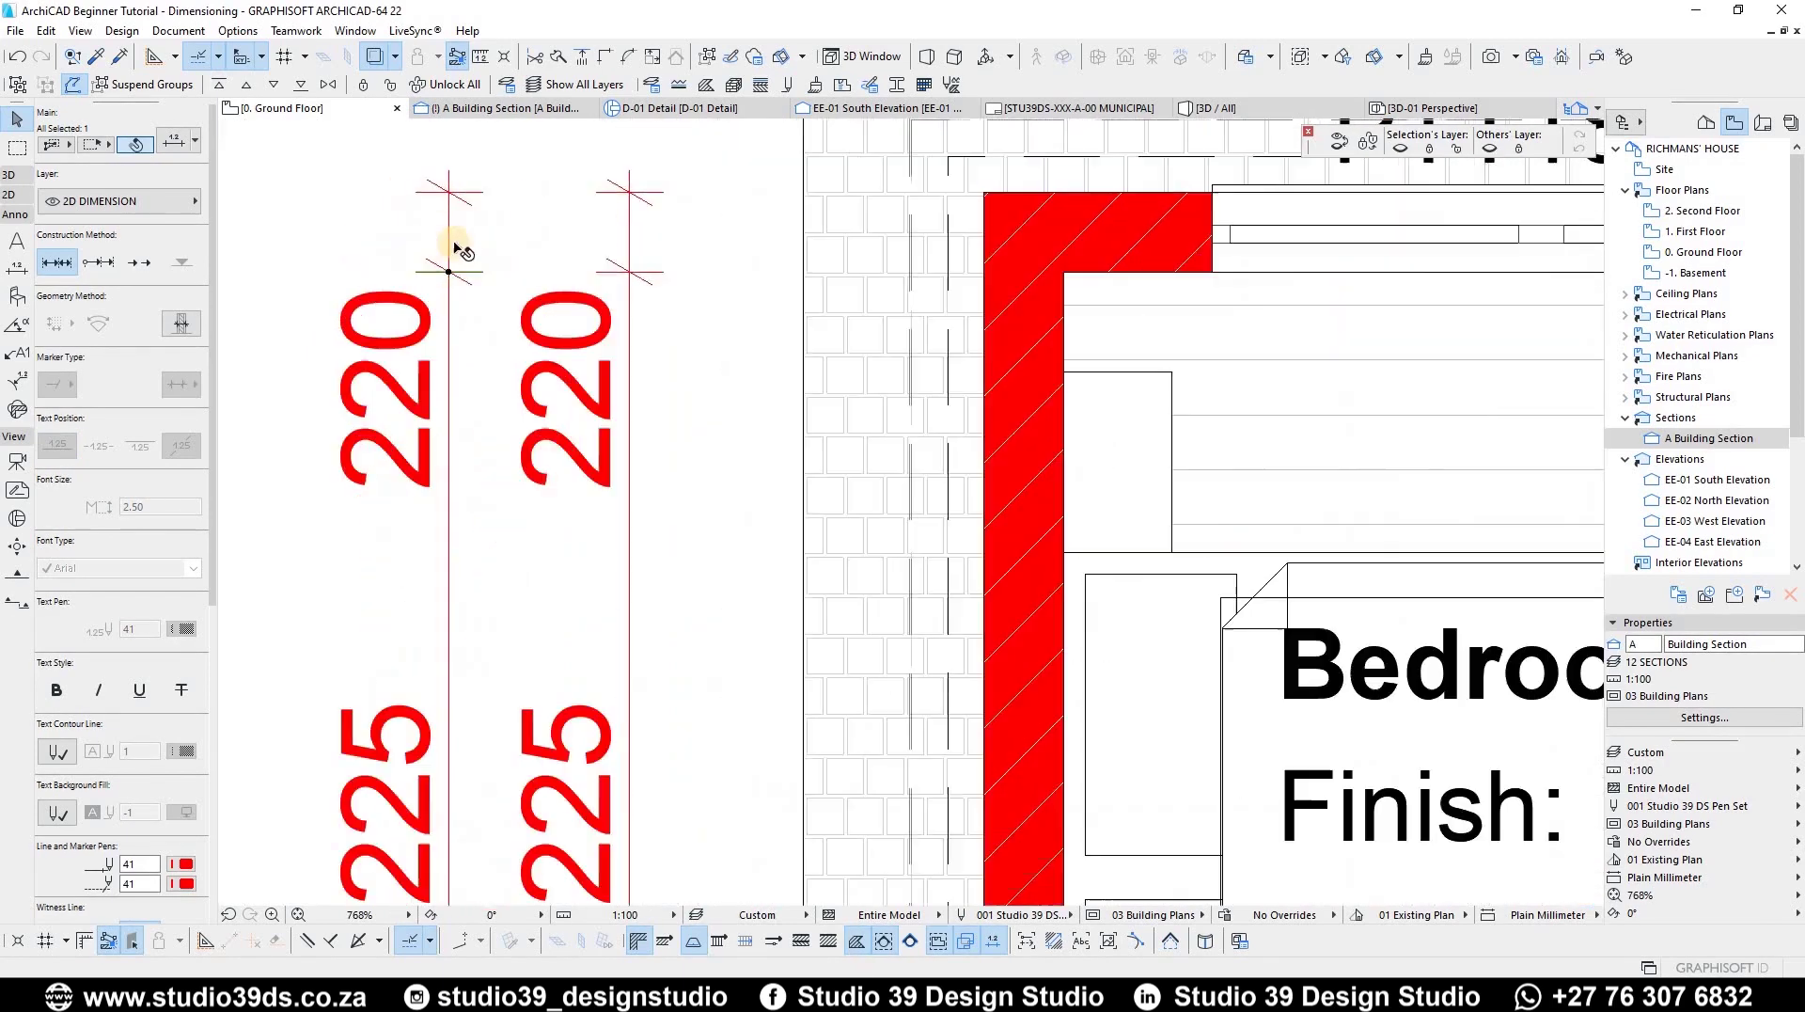
left_click(449, 484)
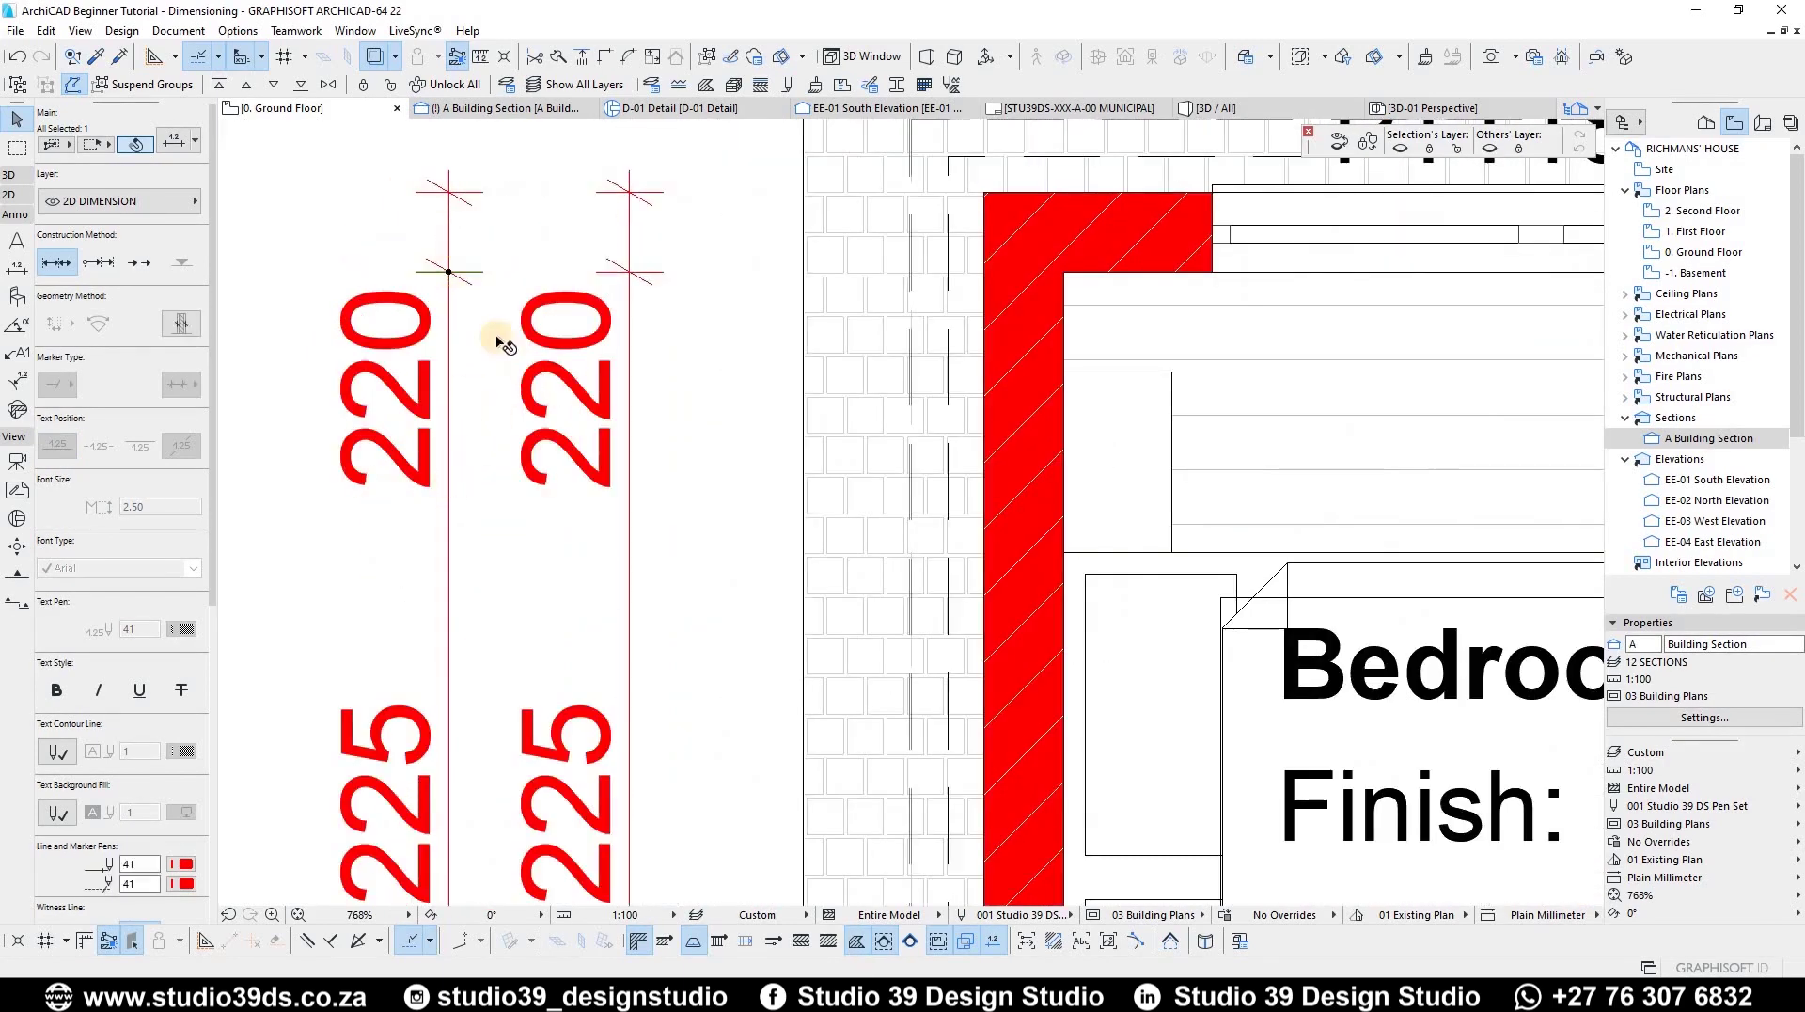
left_click(451, 282)
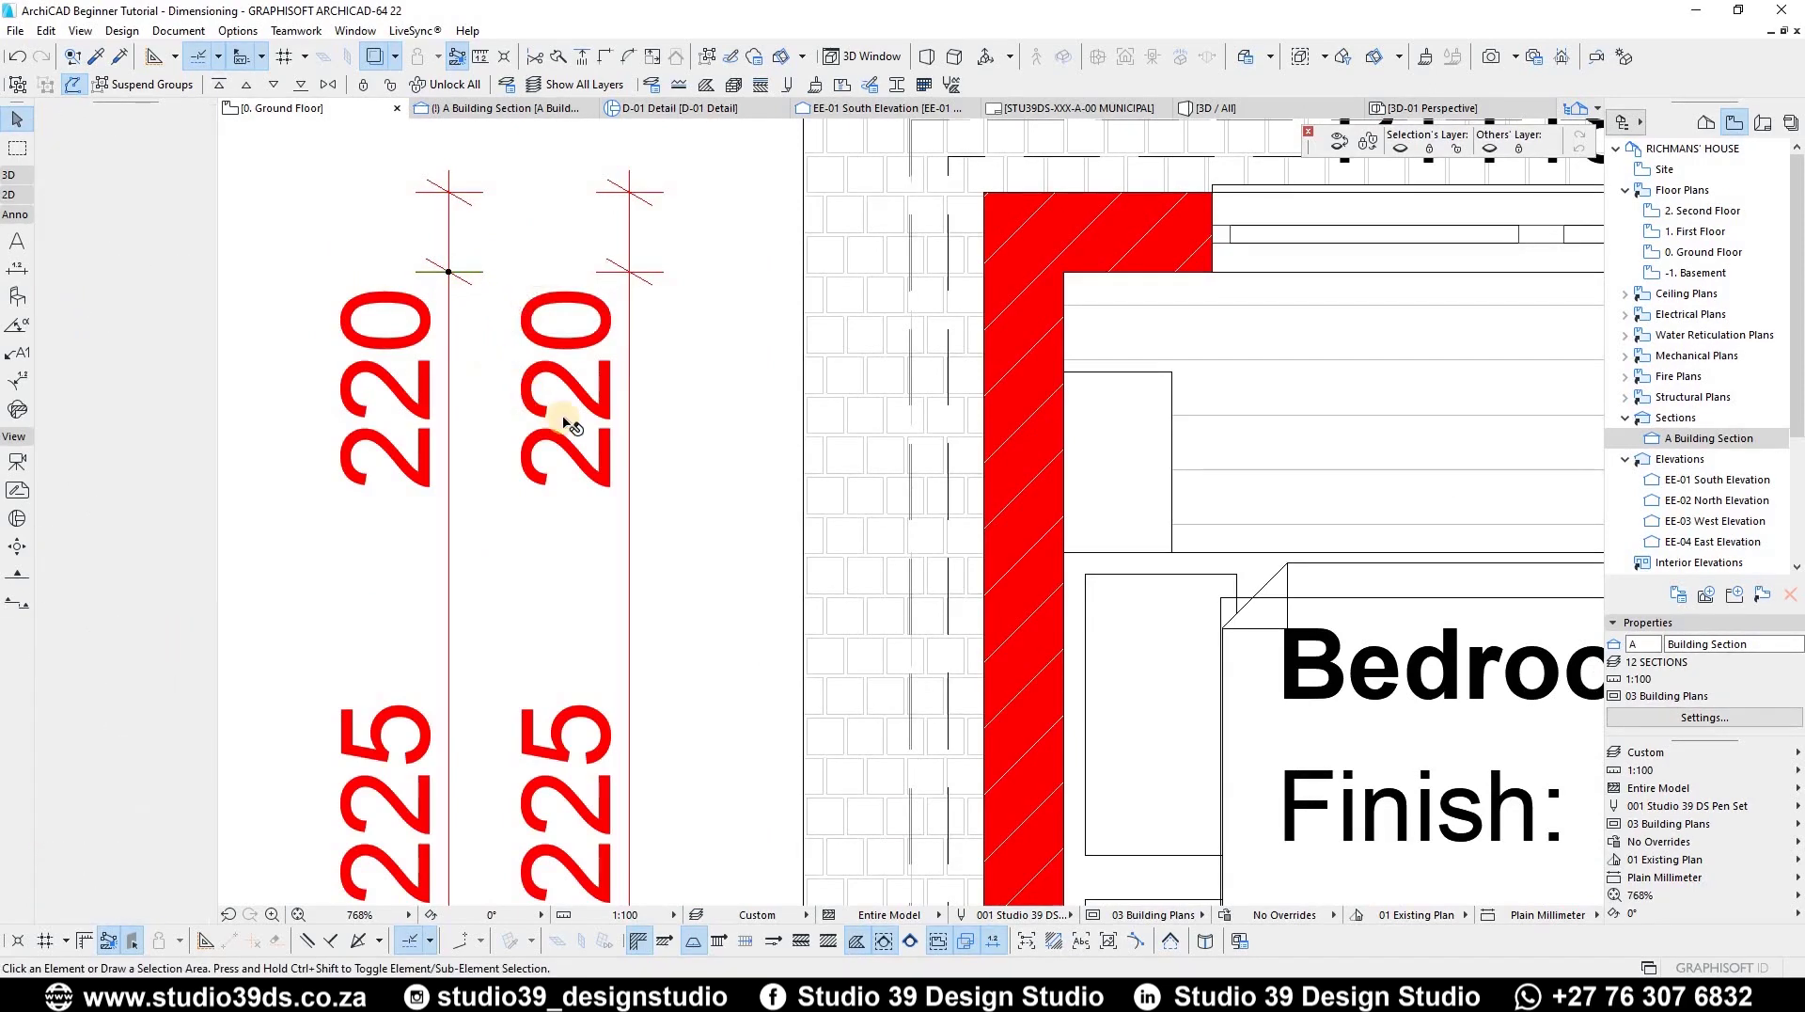
scroll(555, 471, "down", 3)
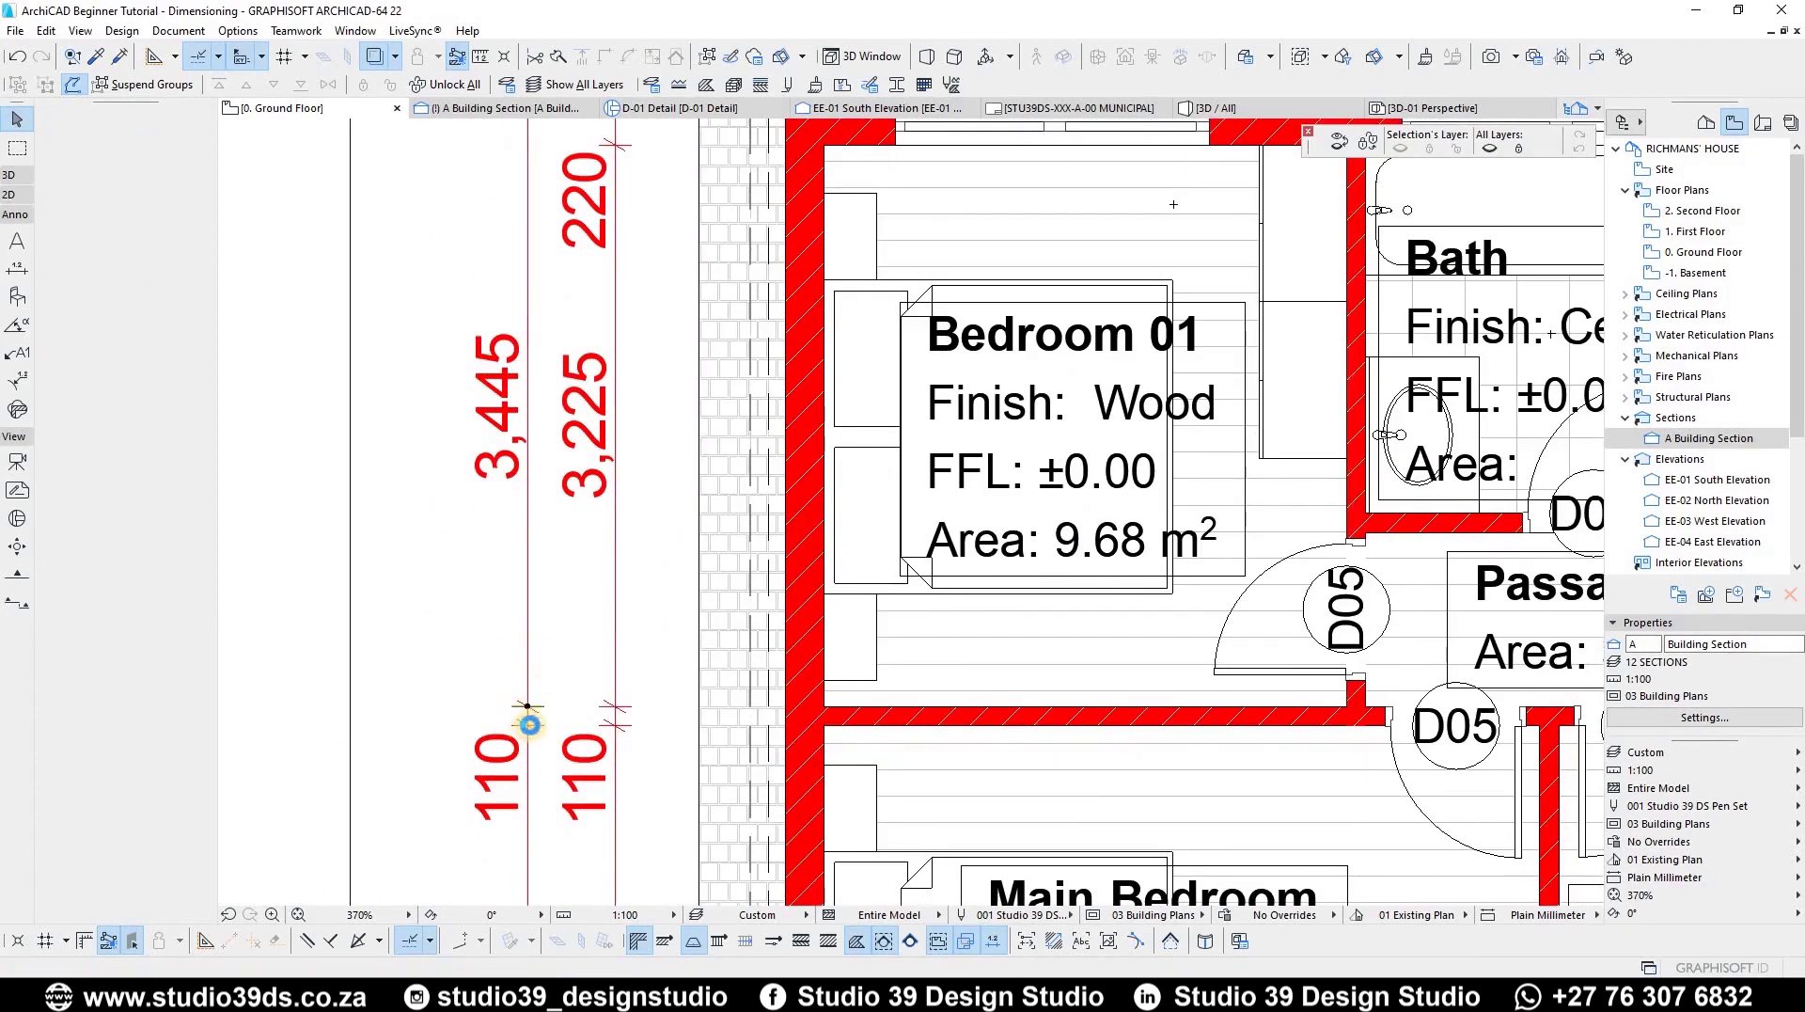
left_click(527, 724)
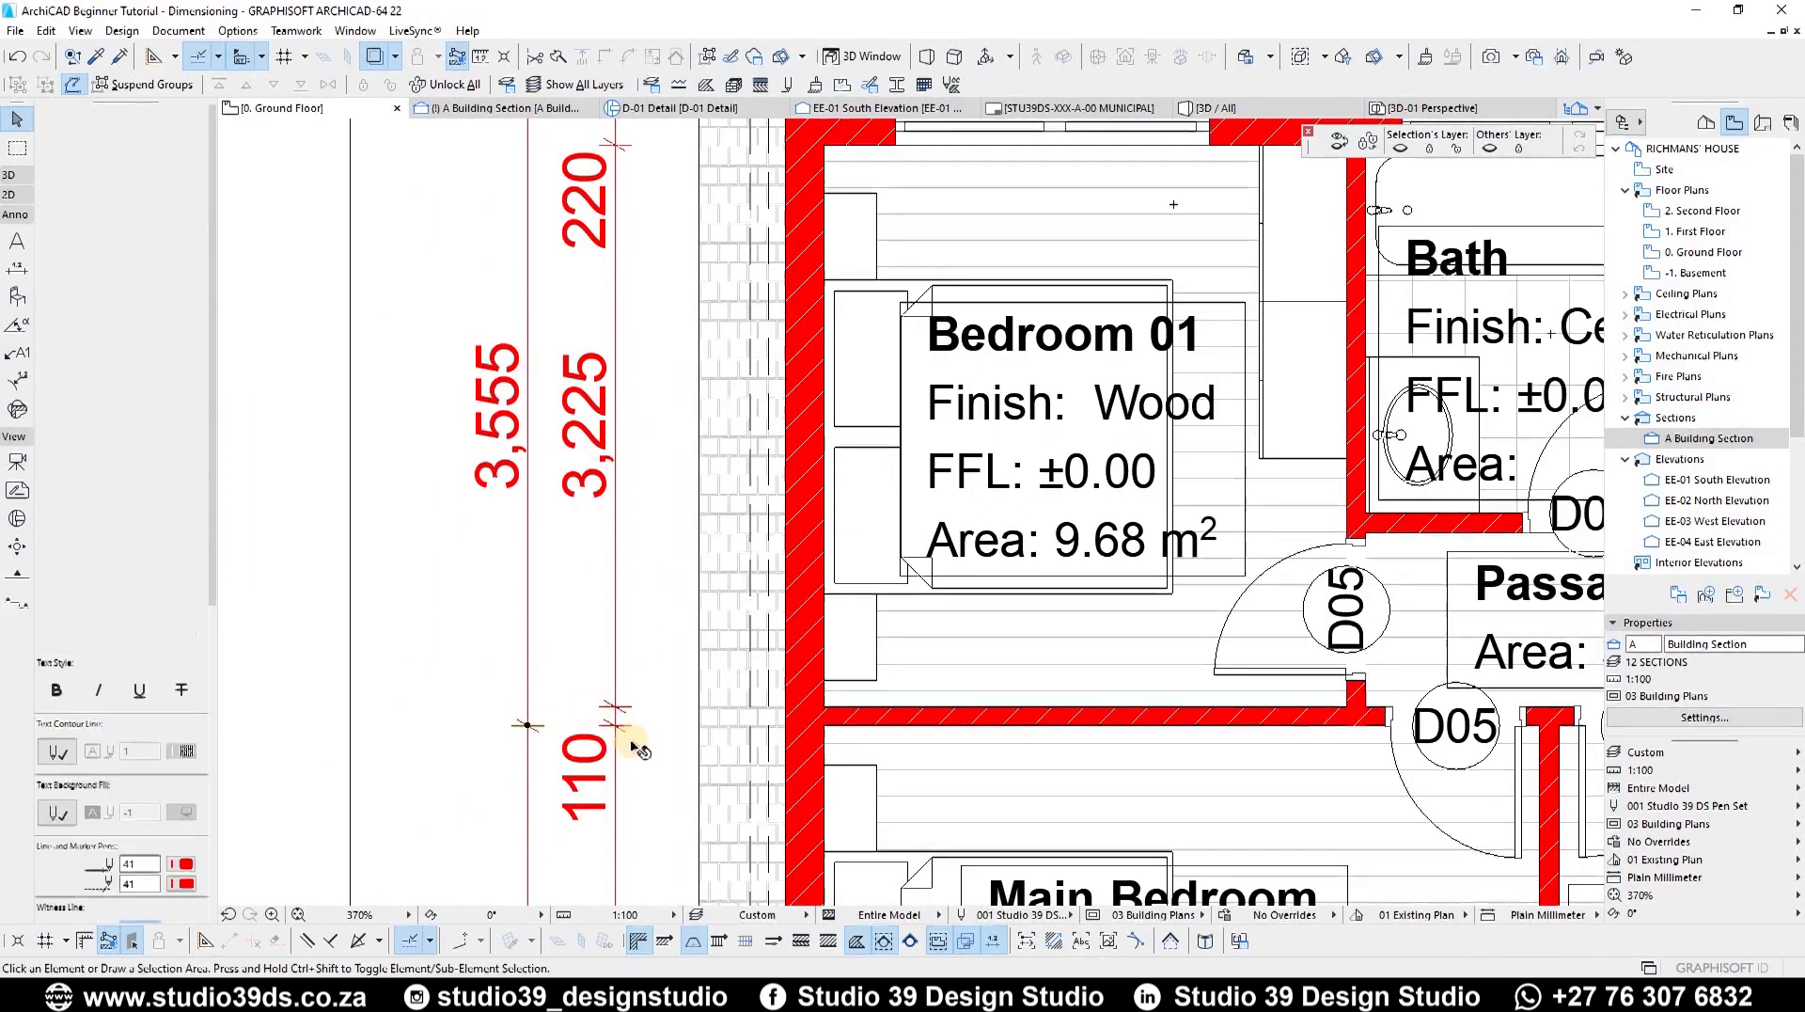
key("Delete")
scroll(532, 571, "down", 5)
scroll(532, 571, "down", 5)
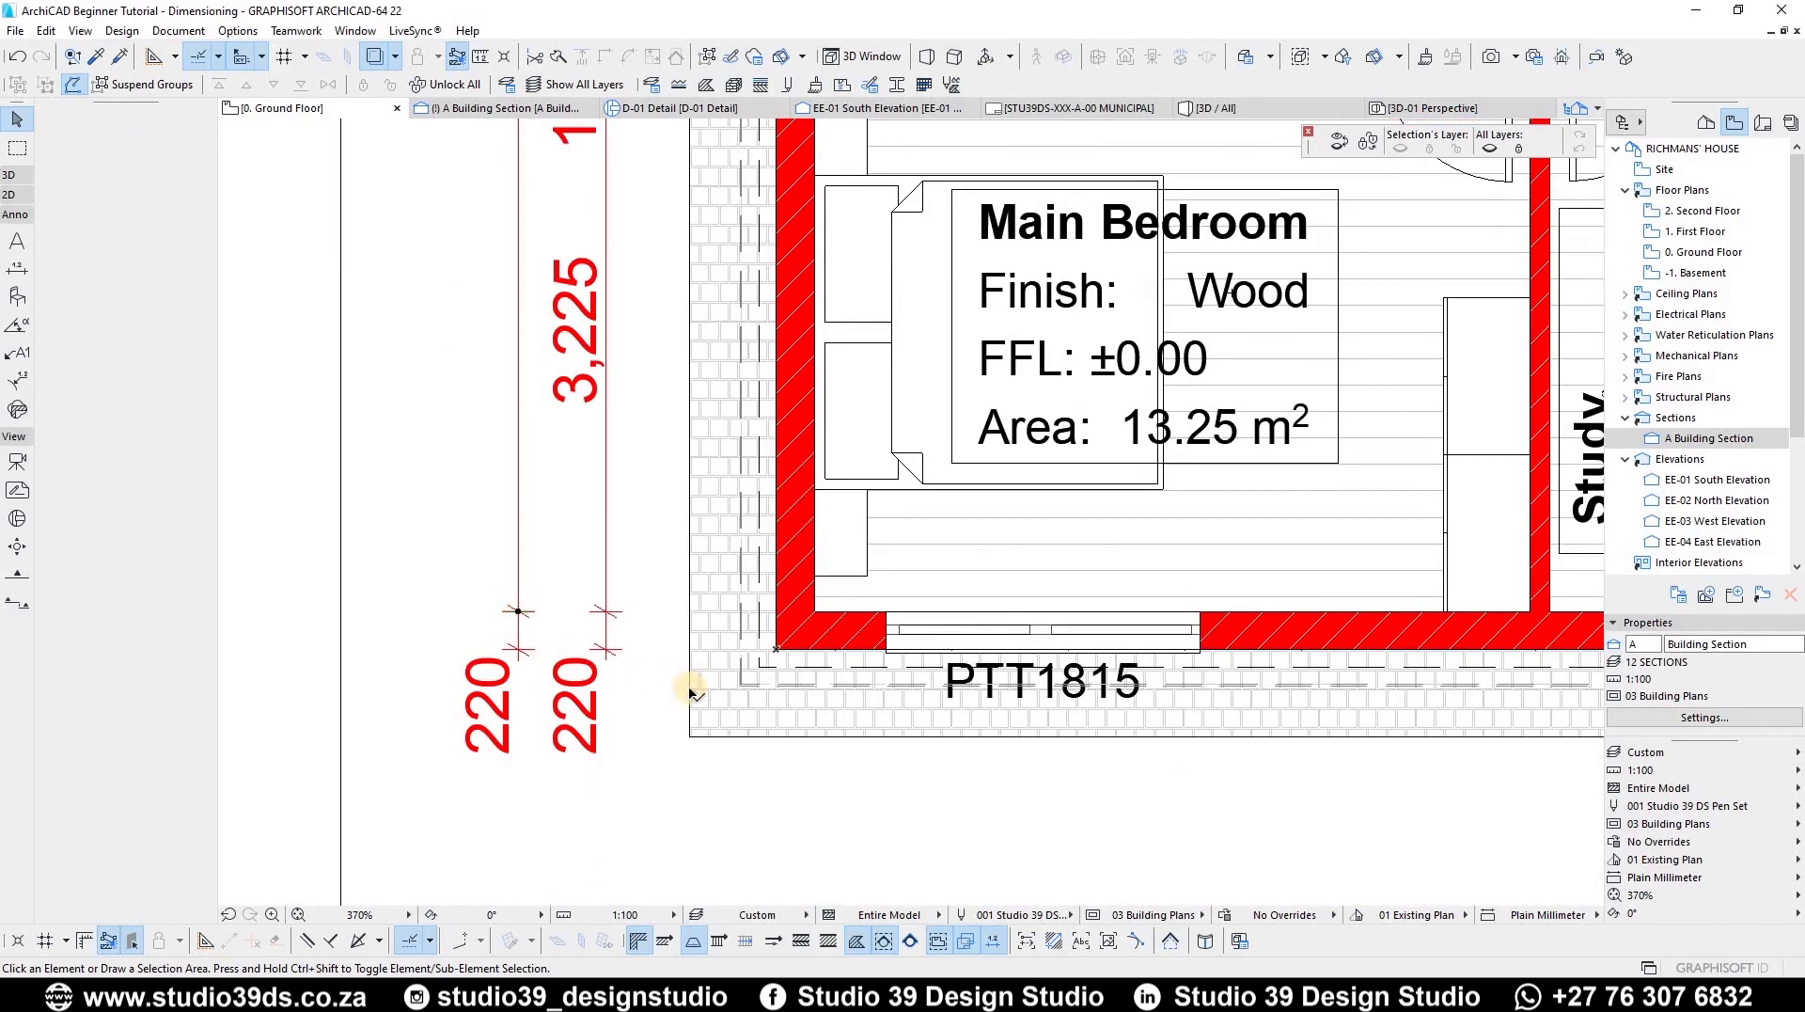
left_click(607, 619)
left_click(663, 669)
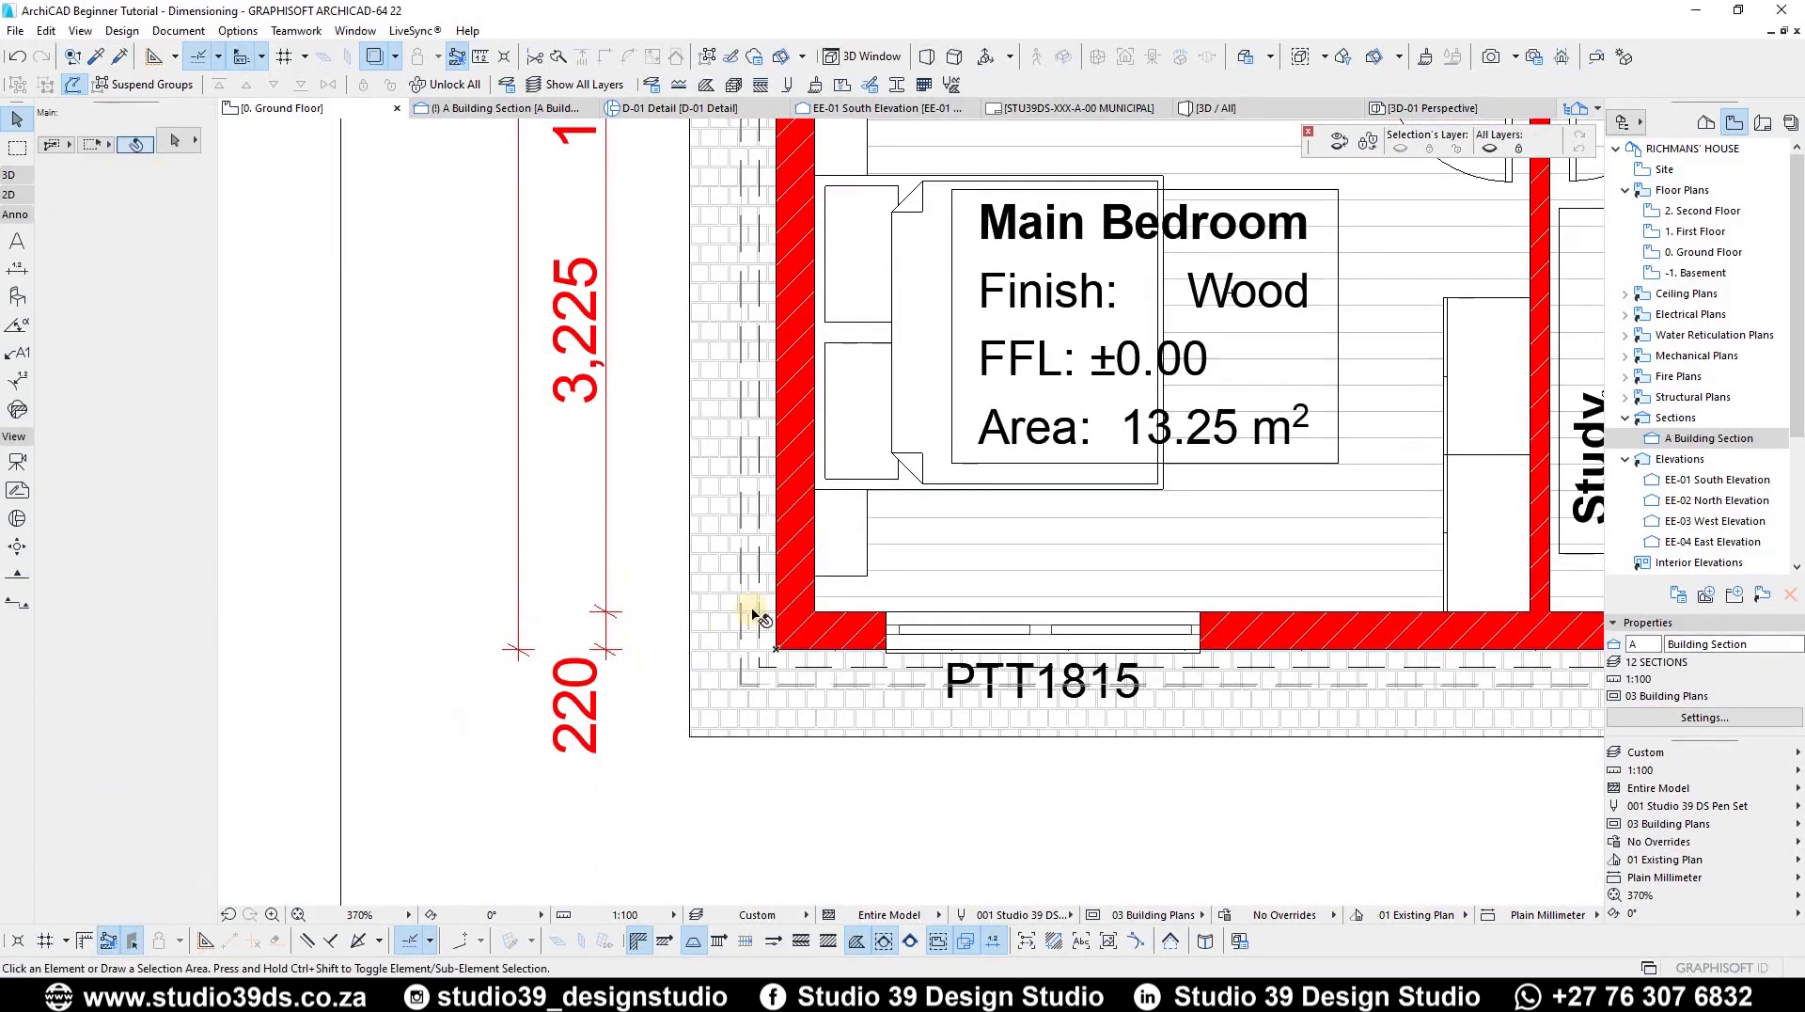
Step: Change the outer overall dimension's witness lines to the dynamic type in its selection settings
scroll(663, 670, "down", 4)
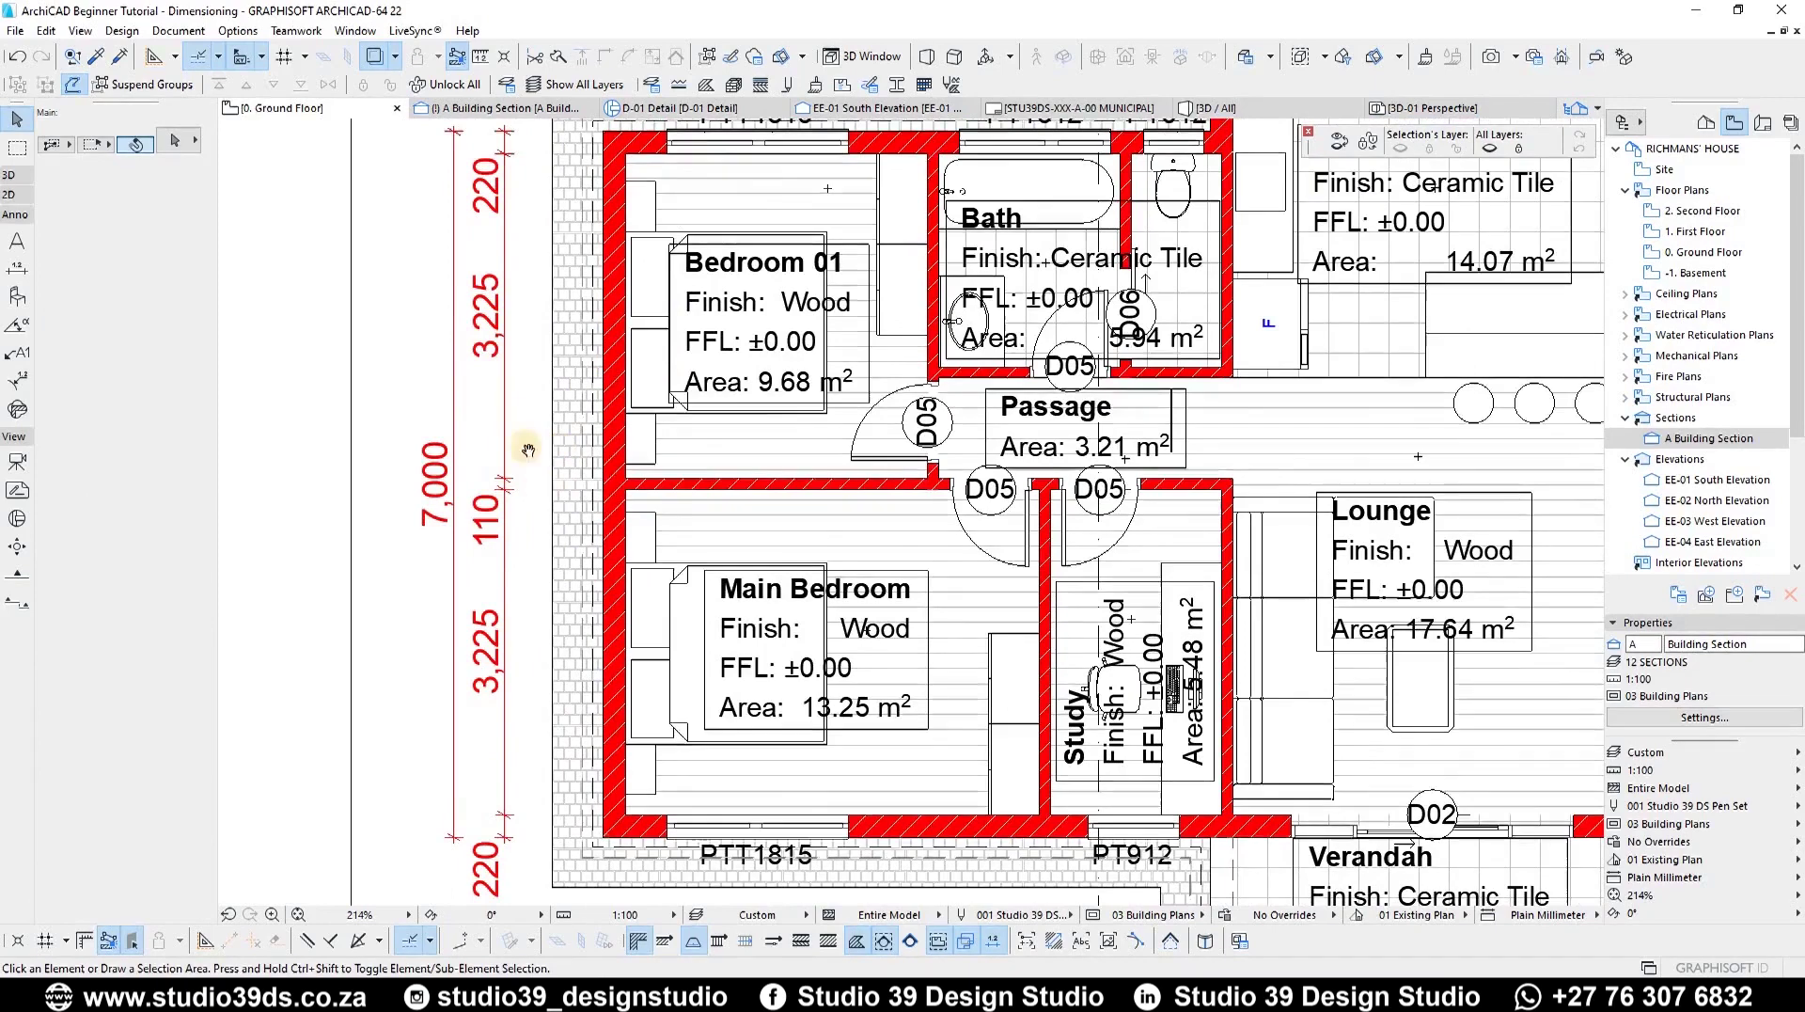
scroll(498, 574, "down", 3)
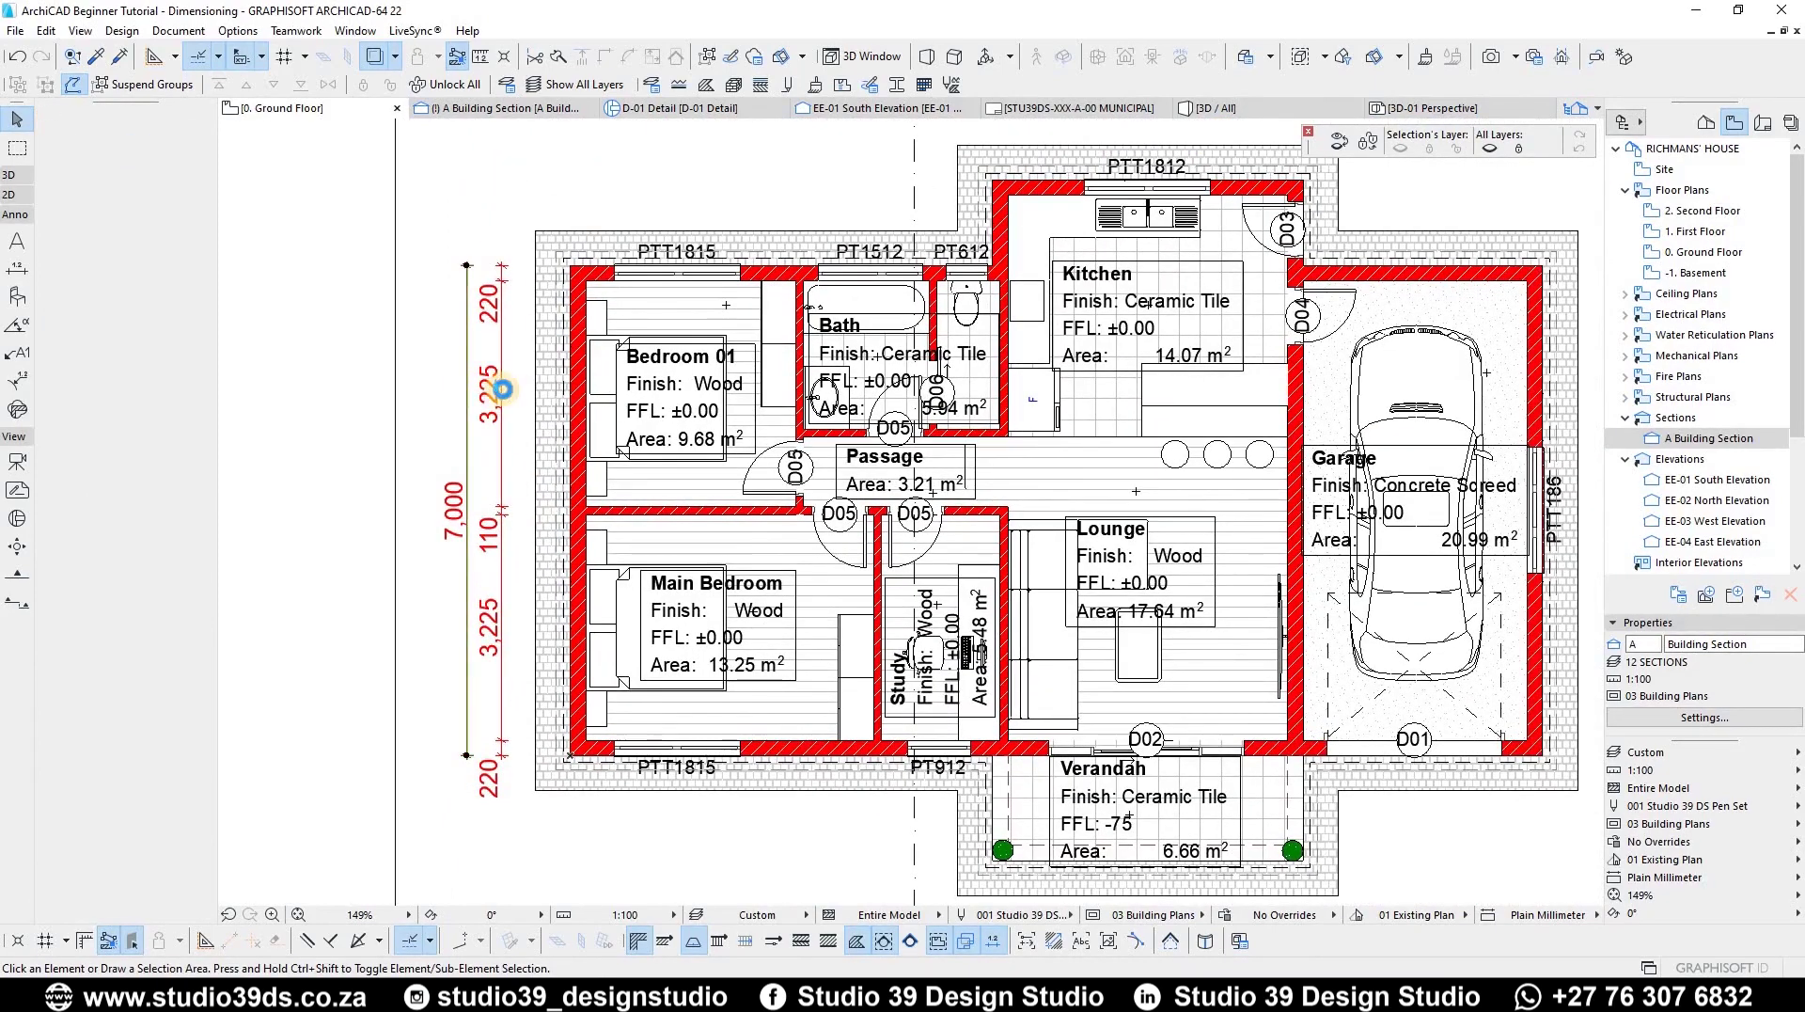
left_click(503, 388)
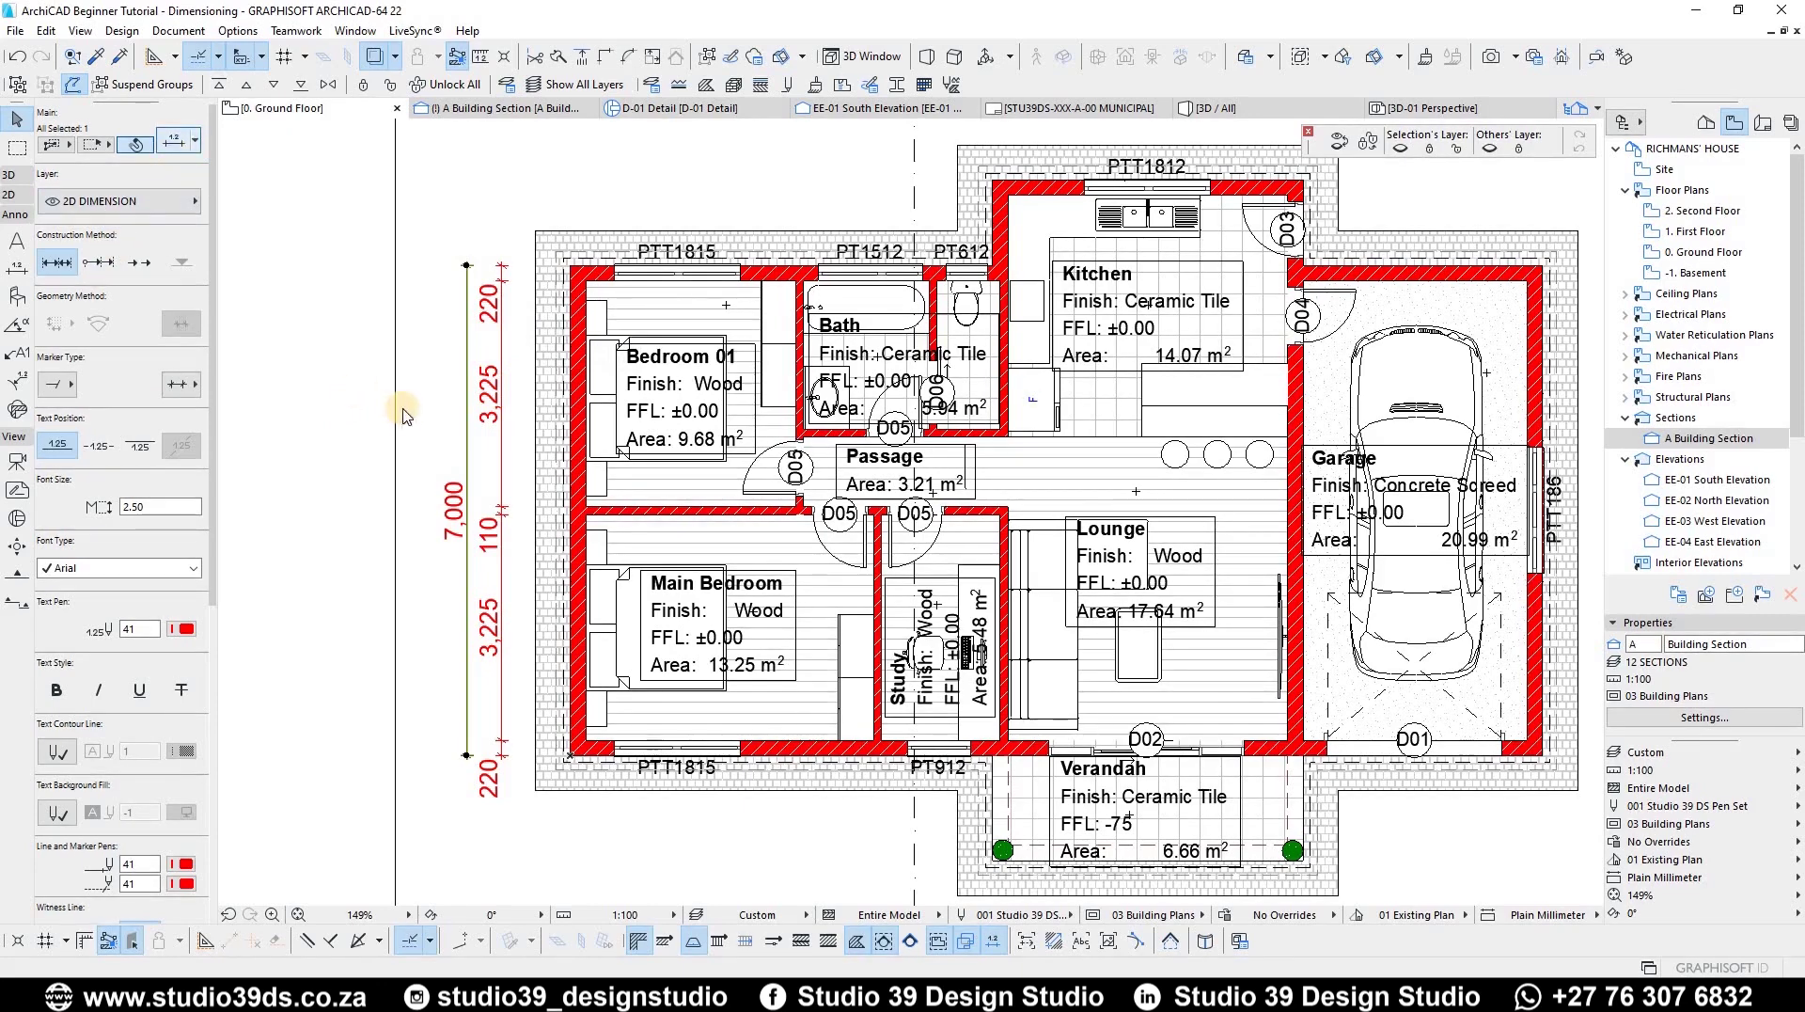
key("ctrl+t")
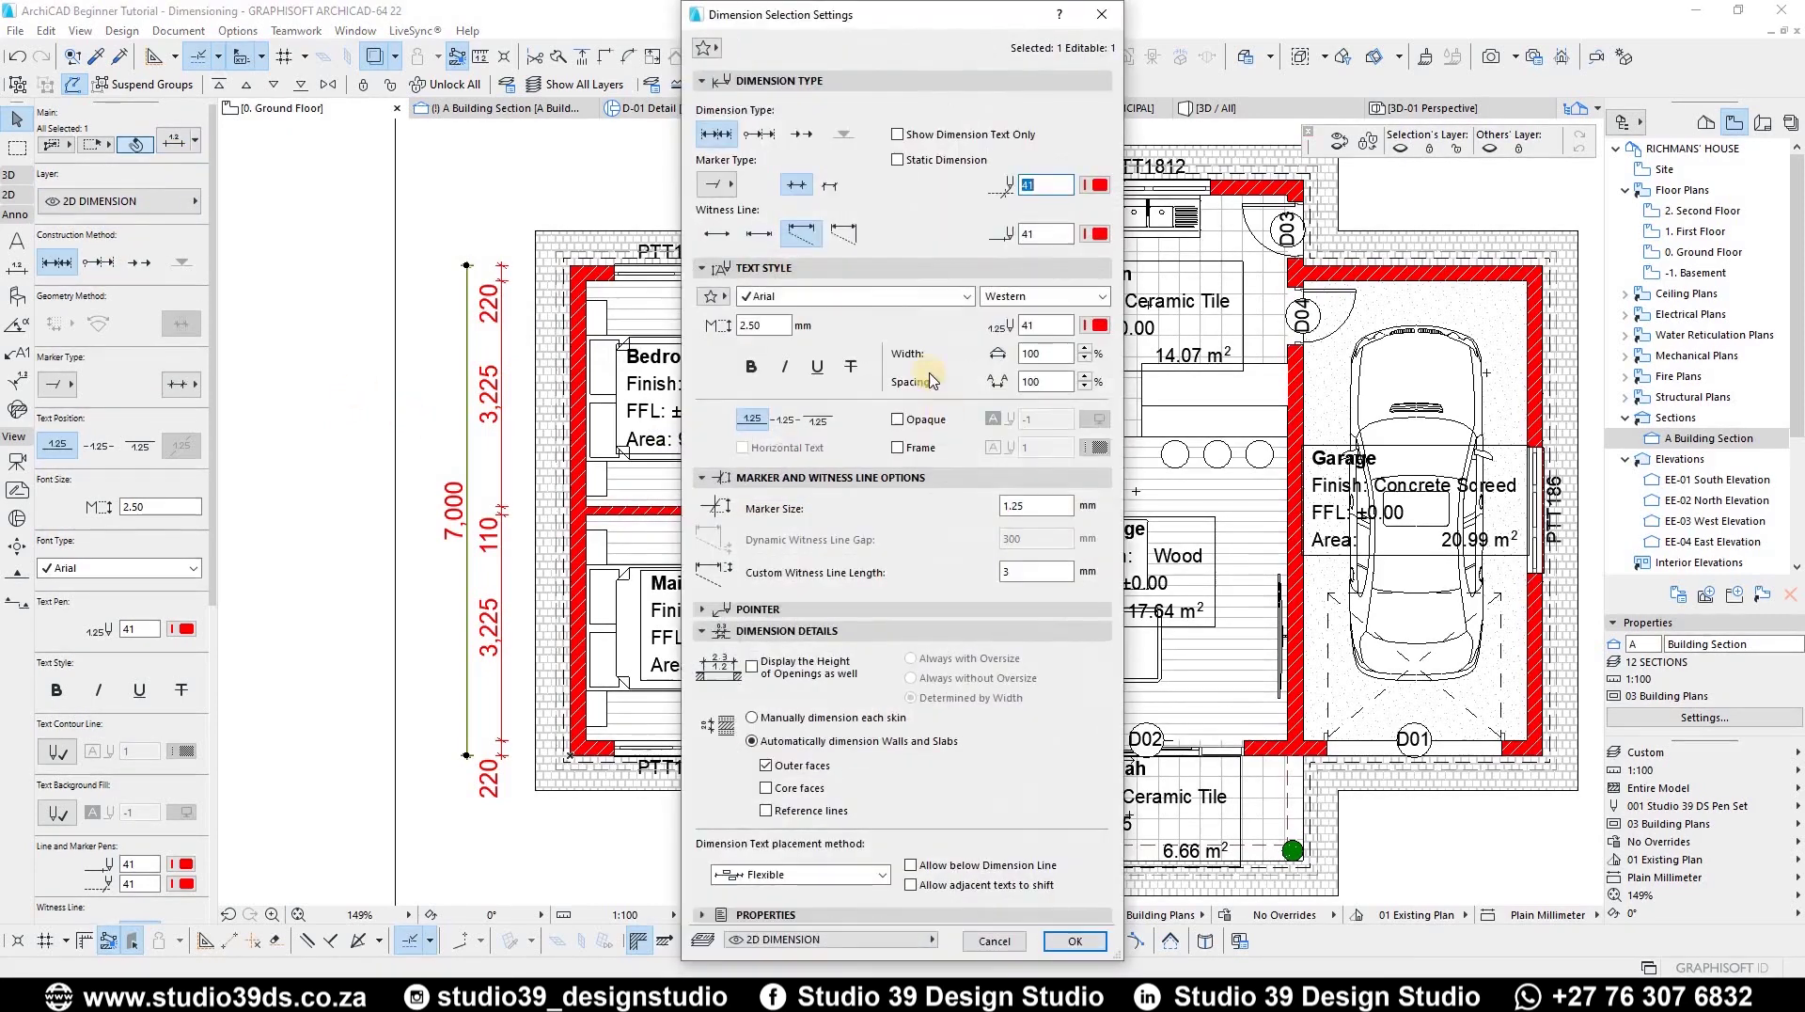
left_click(845, 233)
left_click(1071, 940)
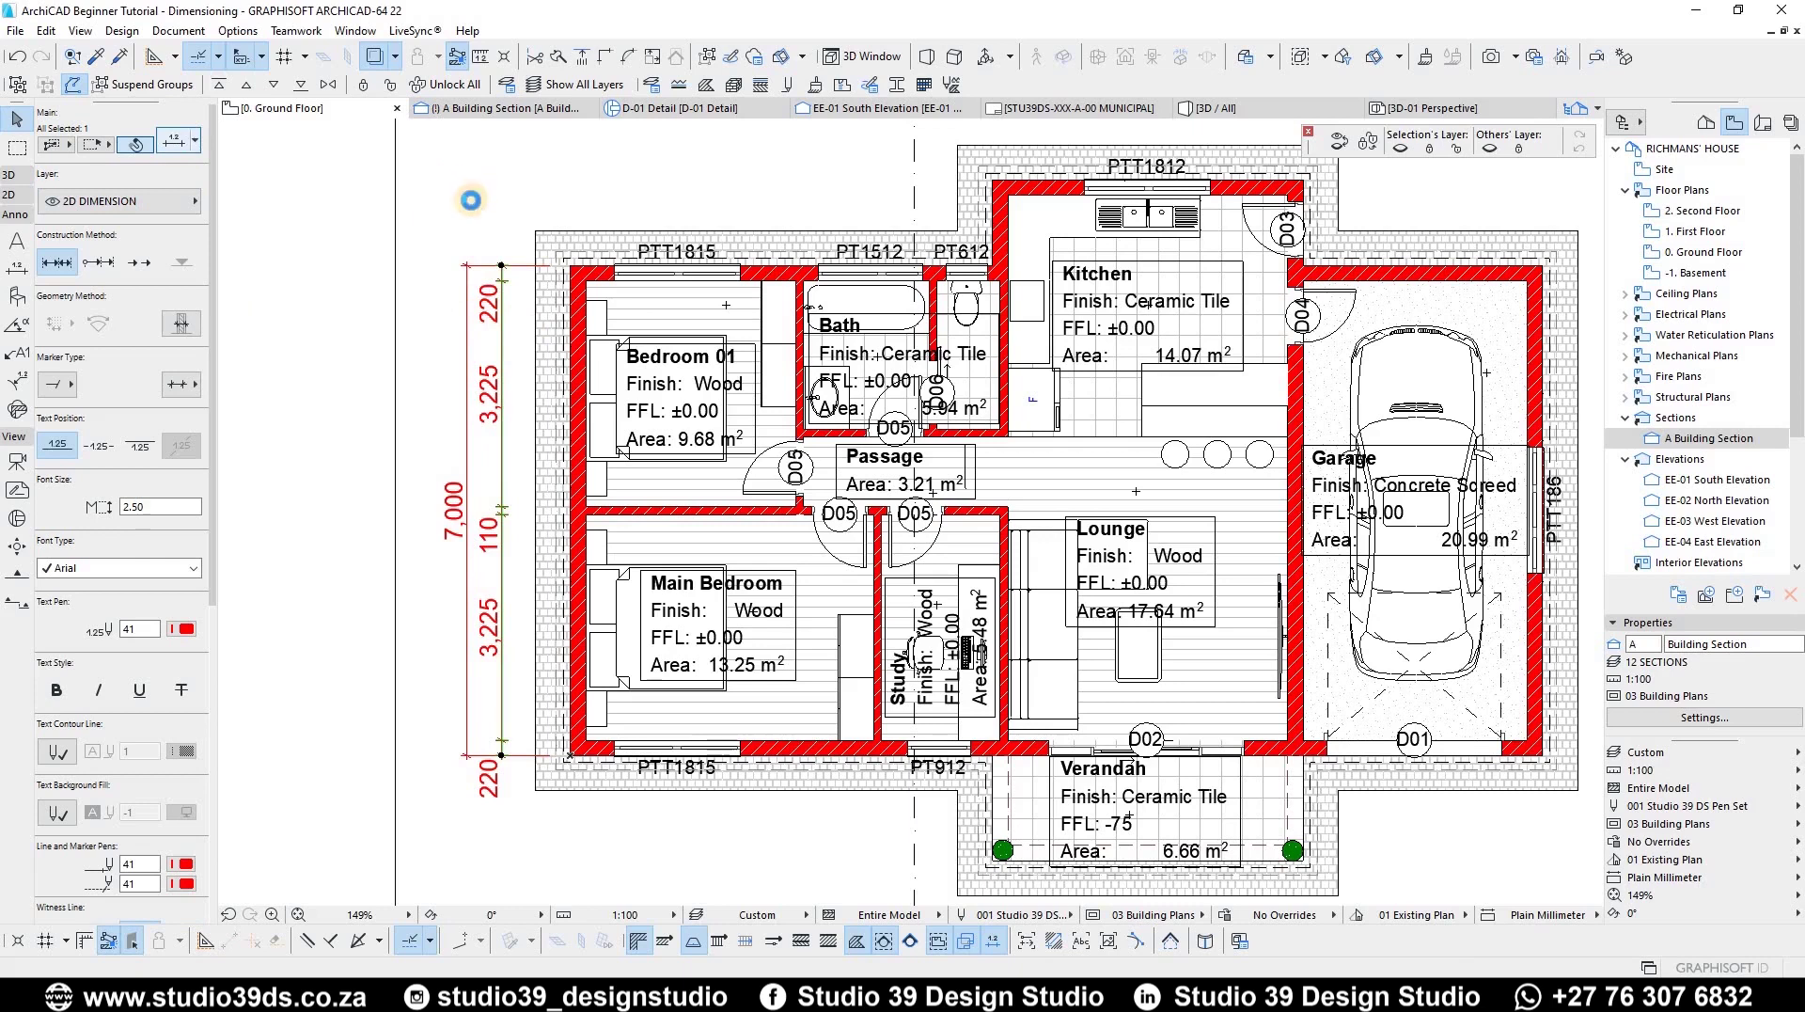
Step: Give the inner wall dimension chain dynamic witness lines as well and deselect it
key("ctrl+t")
left_click(844, 233)
left_click(1091, 935)
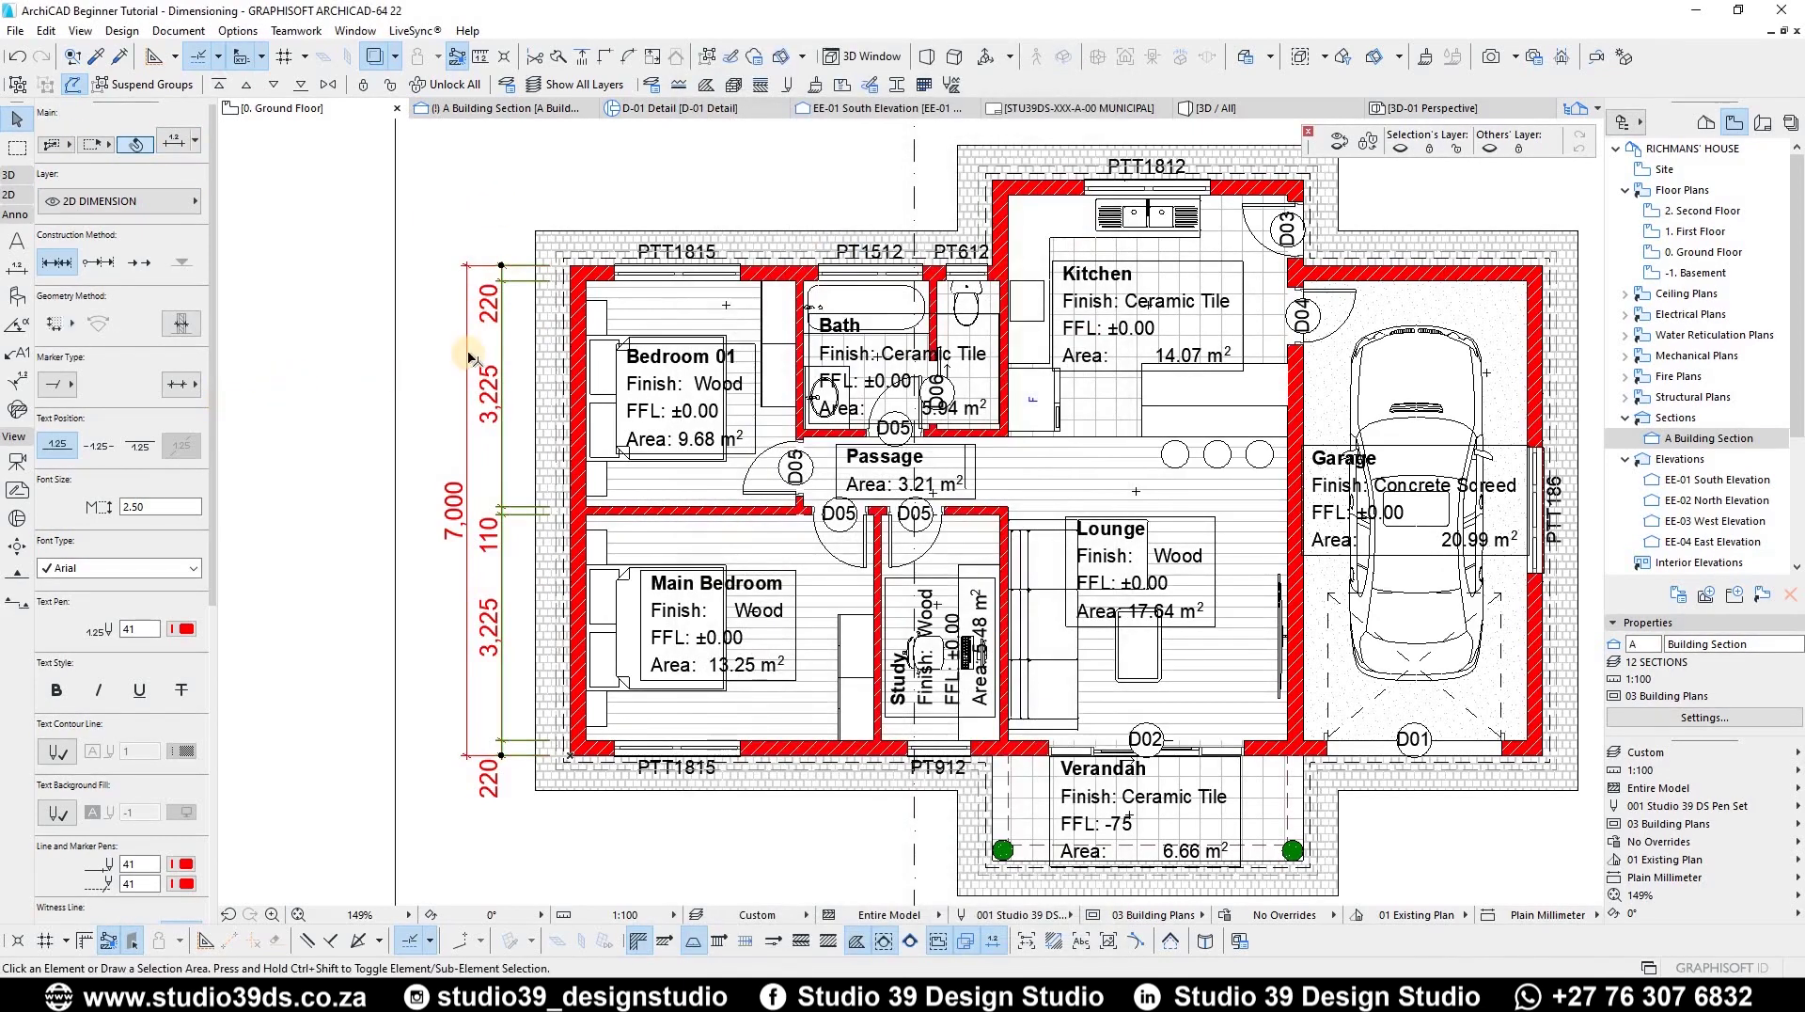
key("Escape")
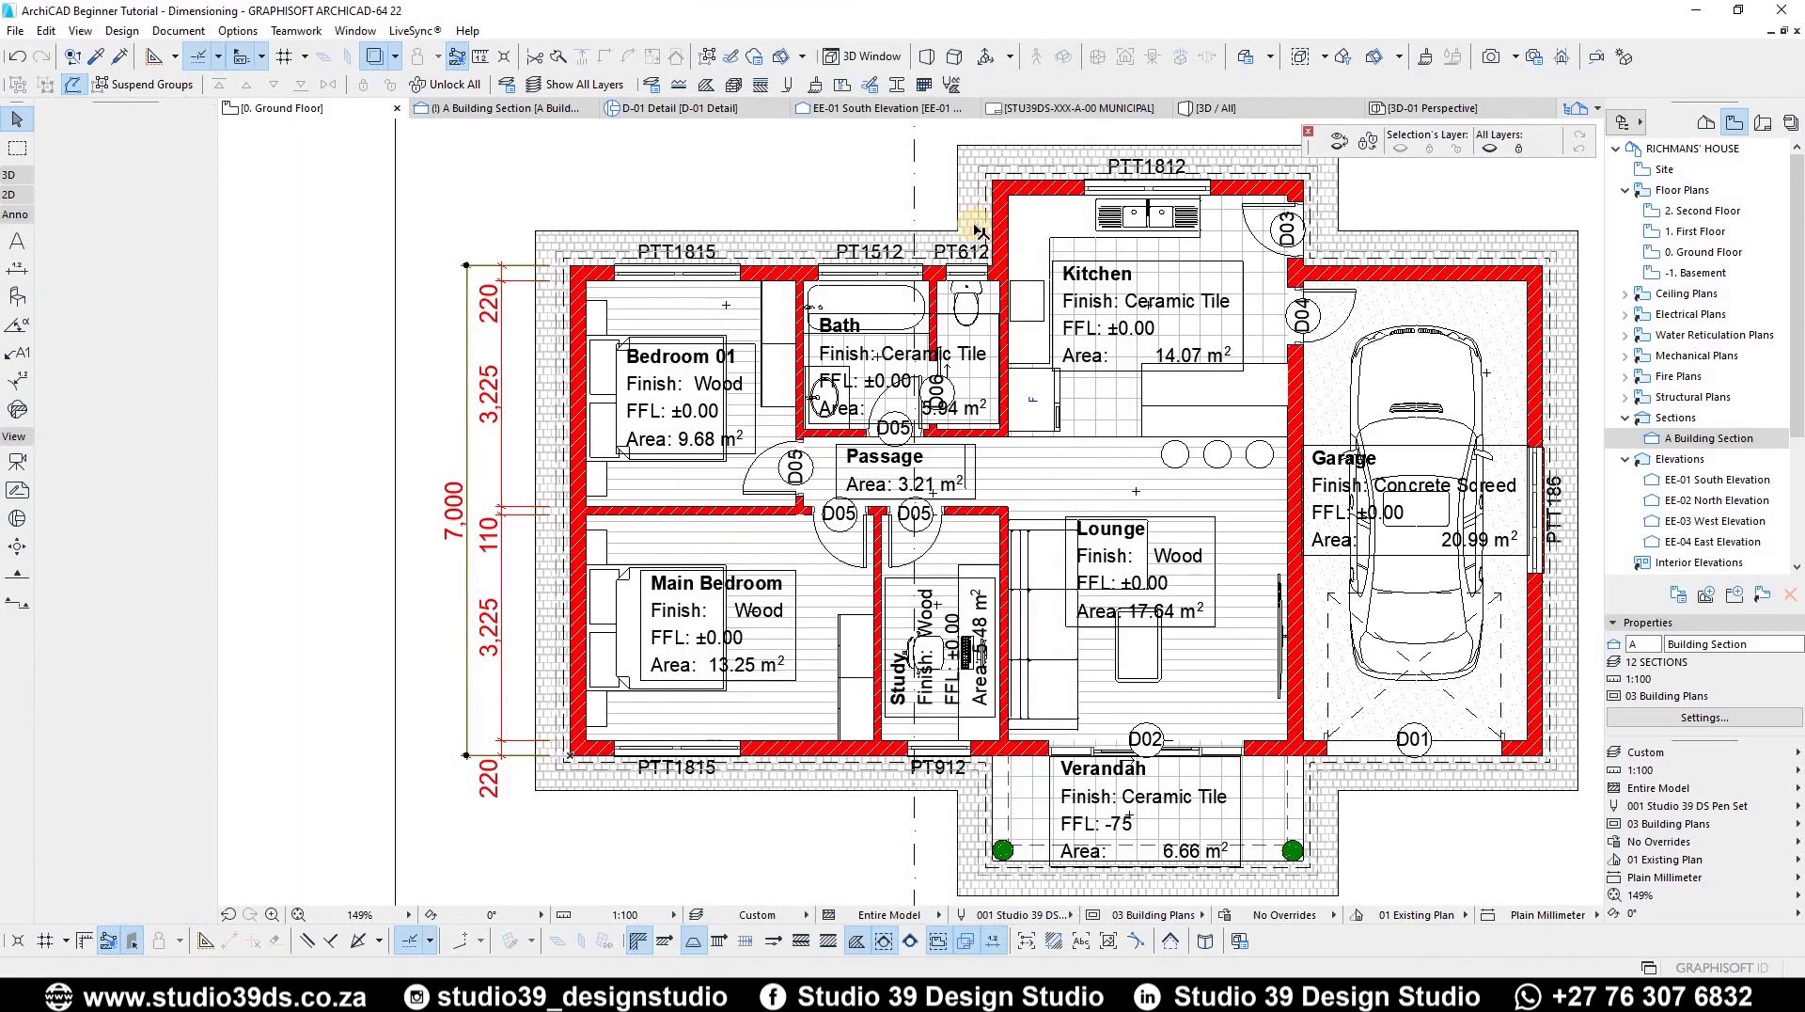
Step: Add the kitchen's outer wall face to the outer overall dimension and both faces of that wall to the inner chain
left_click(536, 279)
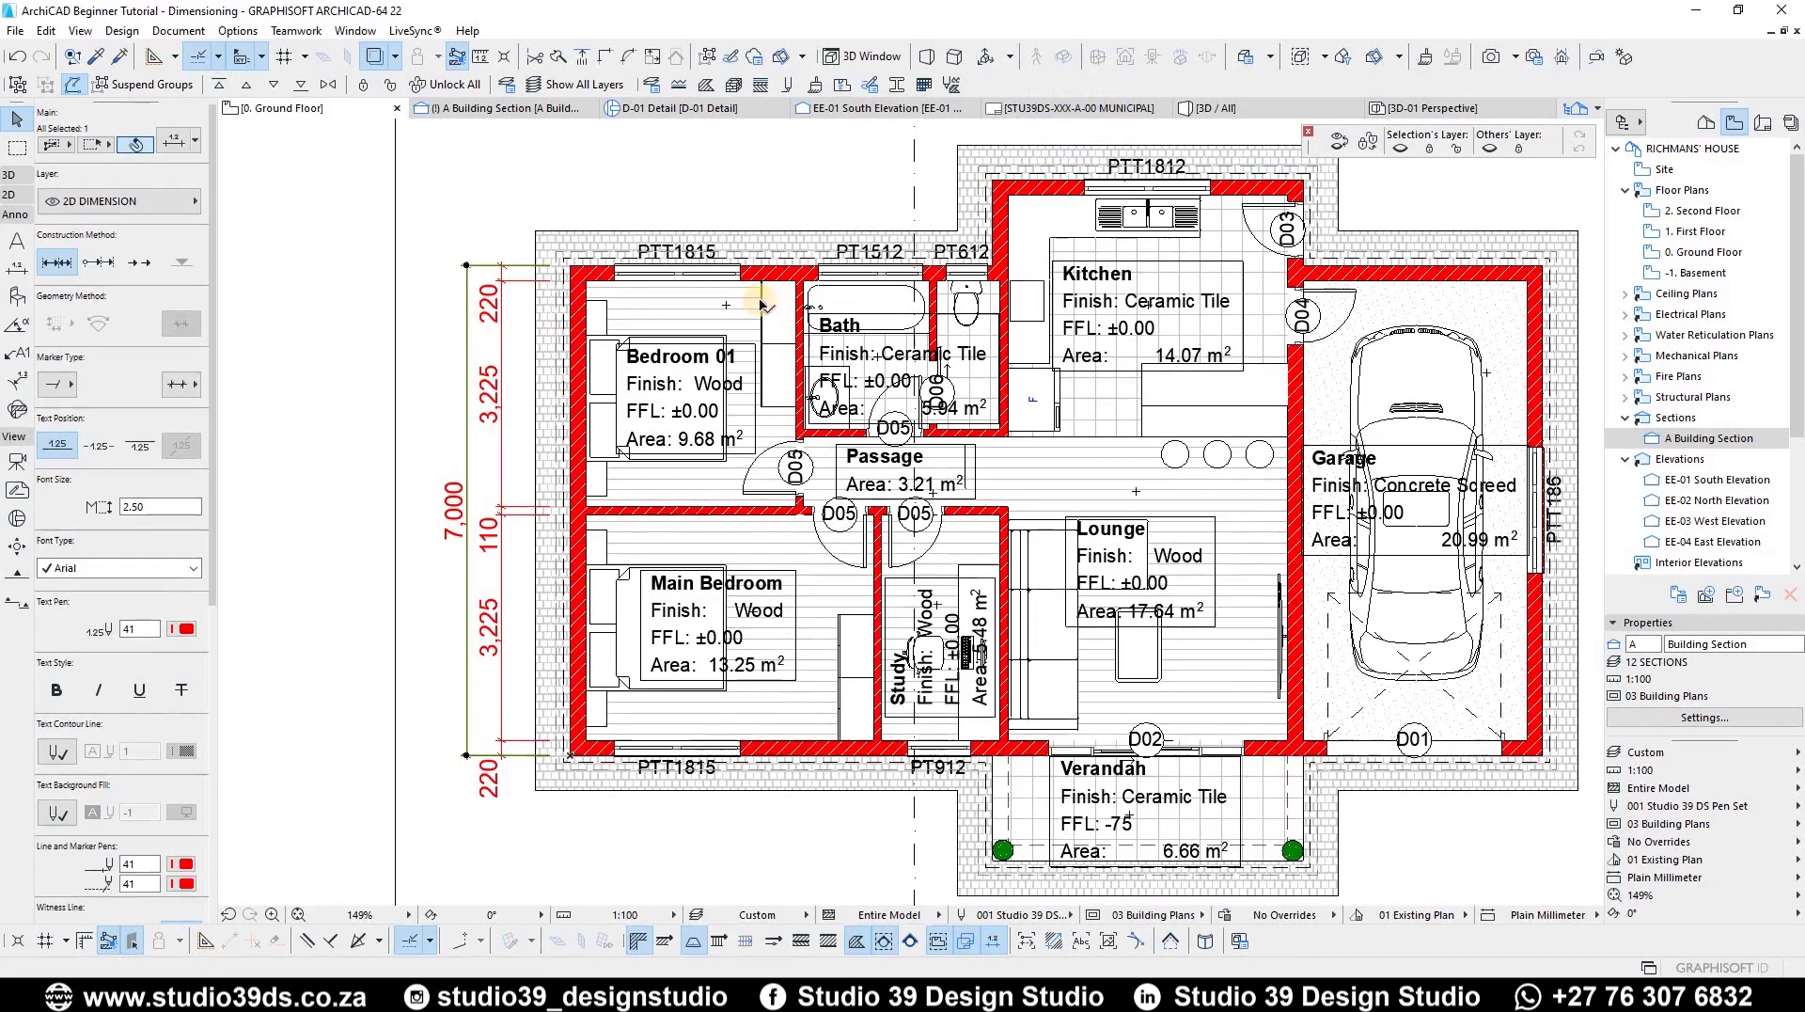
left_click(999, 185)
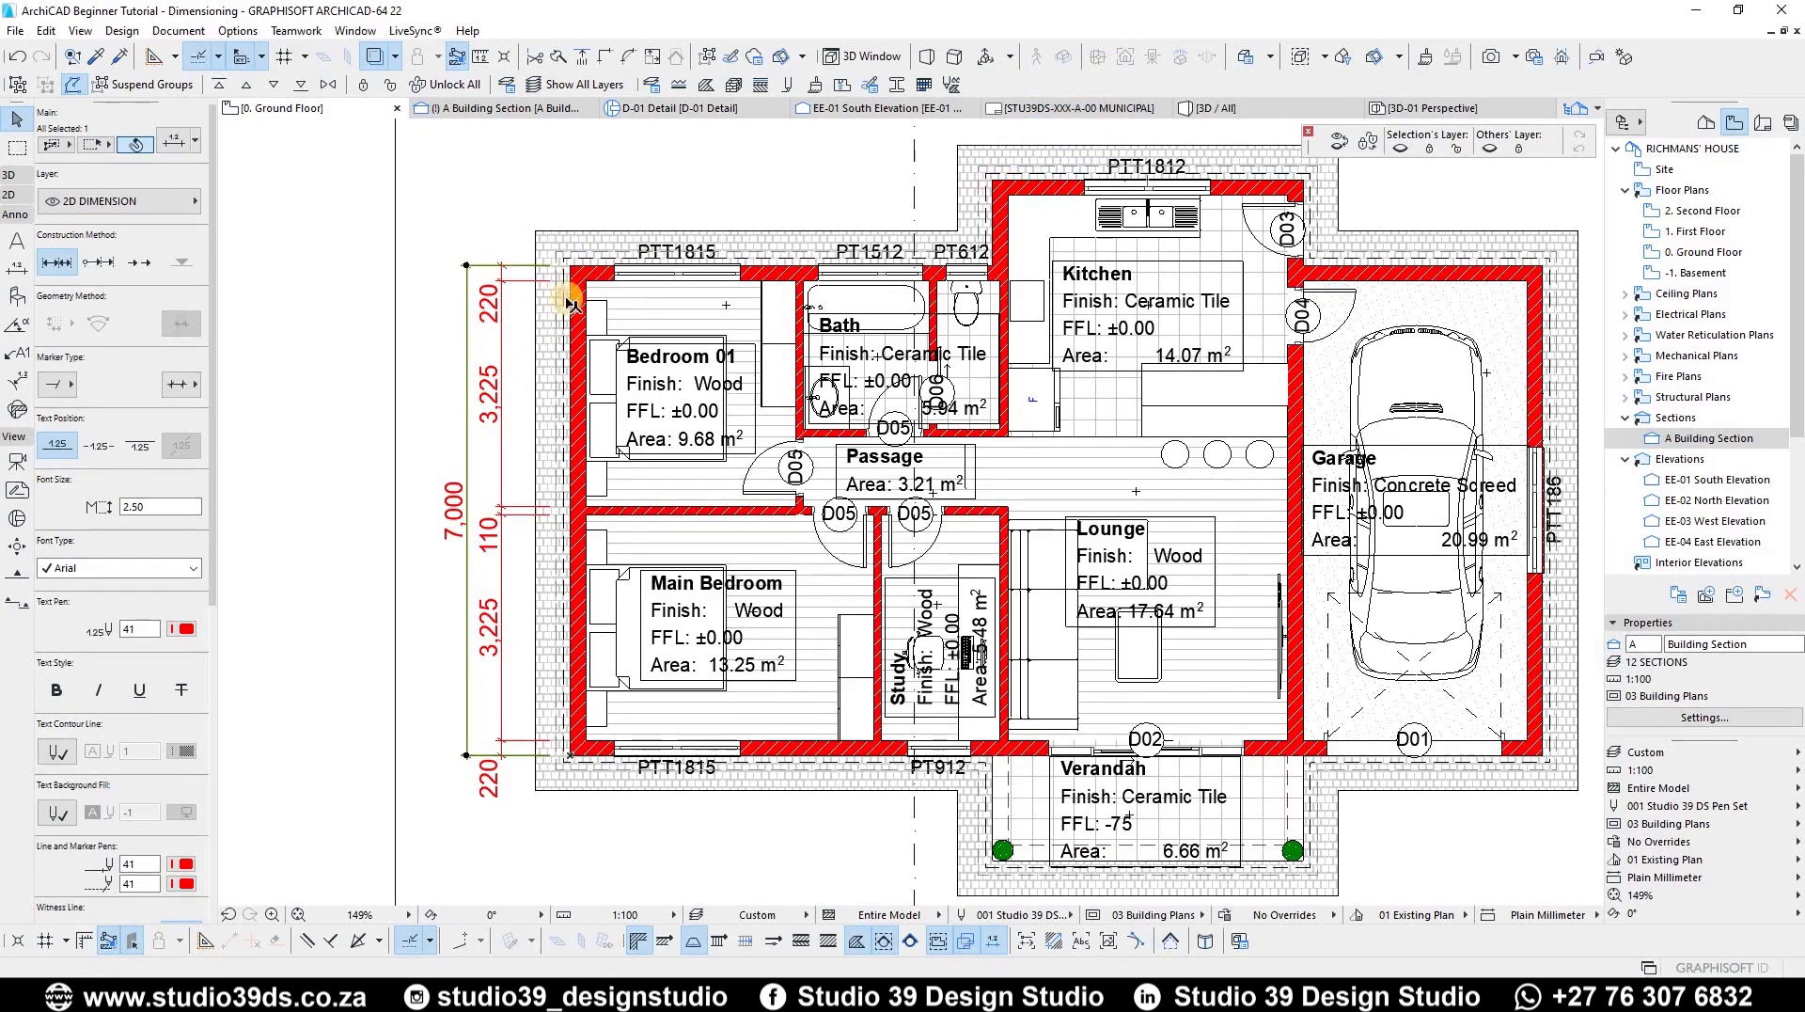
left_click(509, 470)
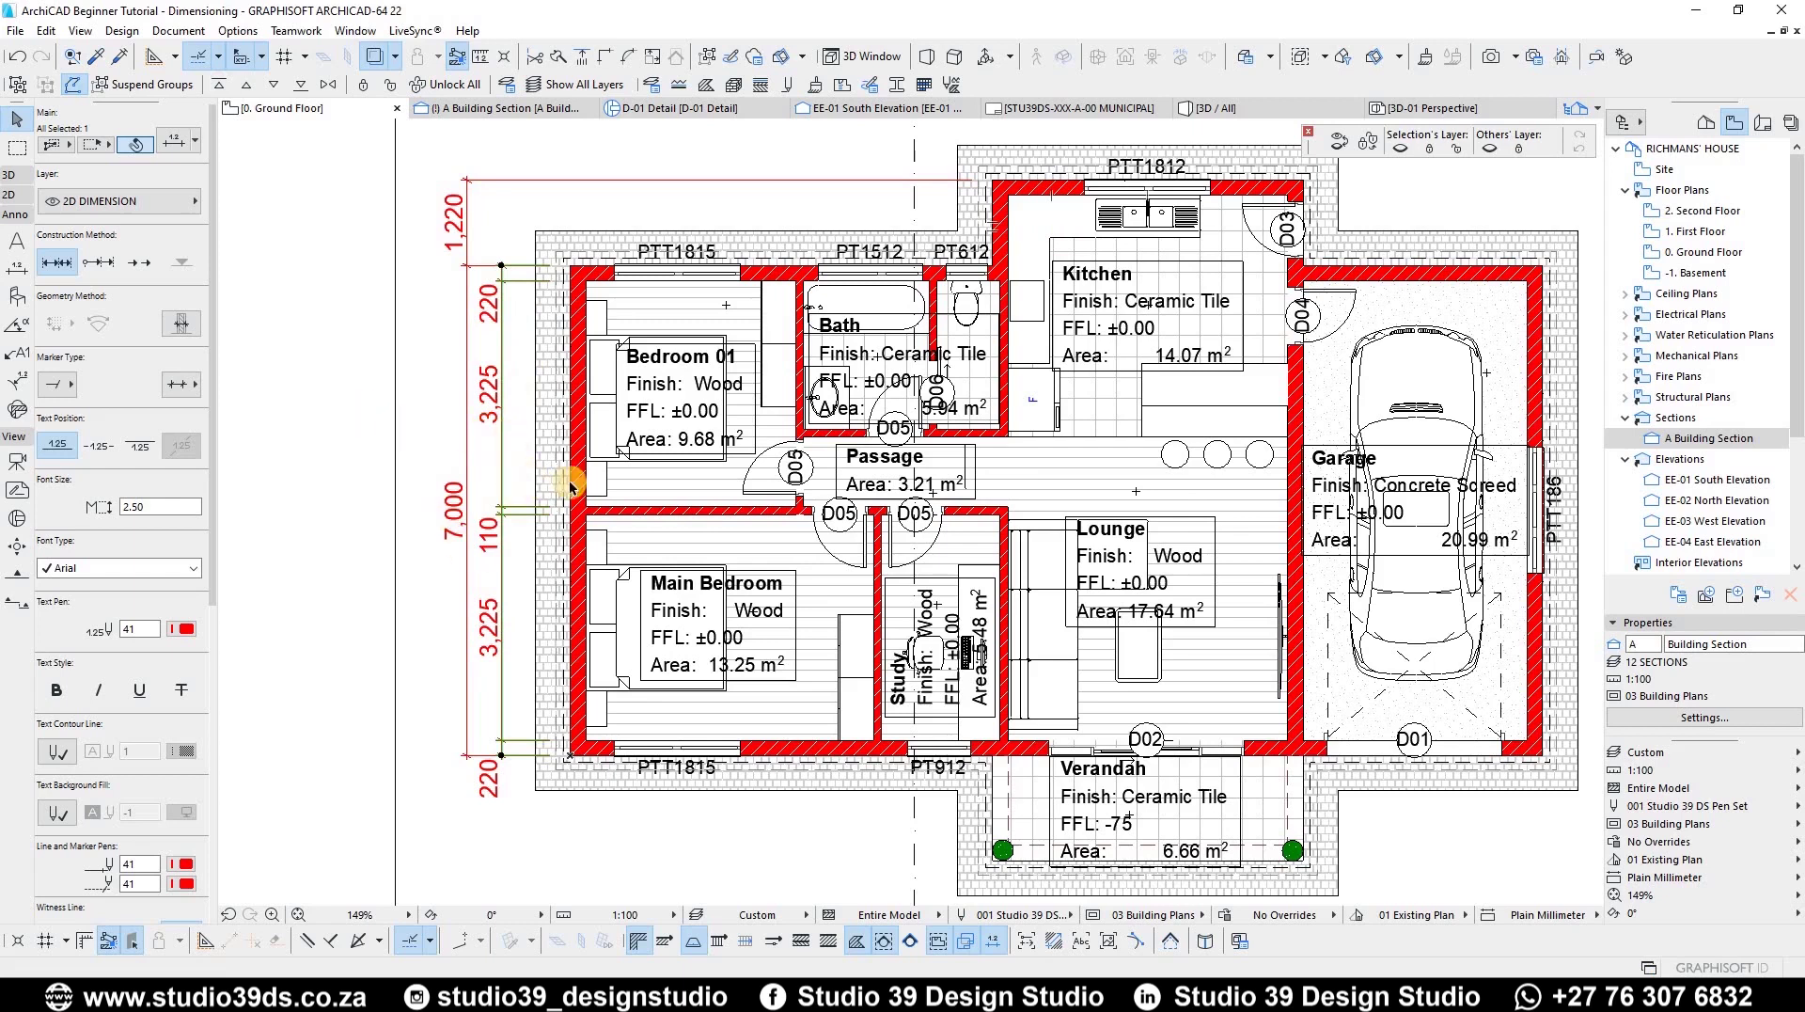
left_click(1031, 199)
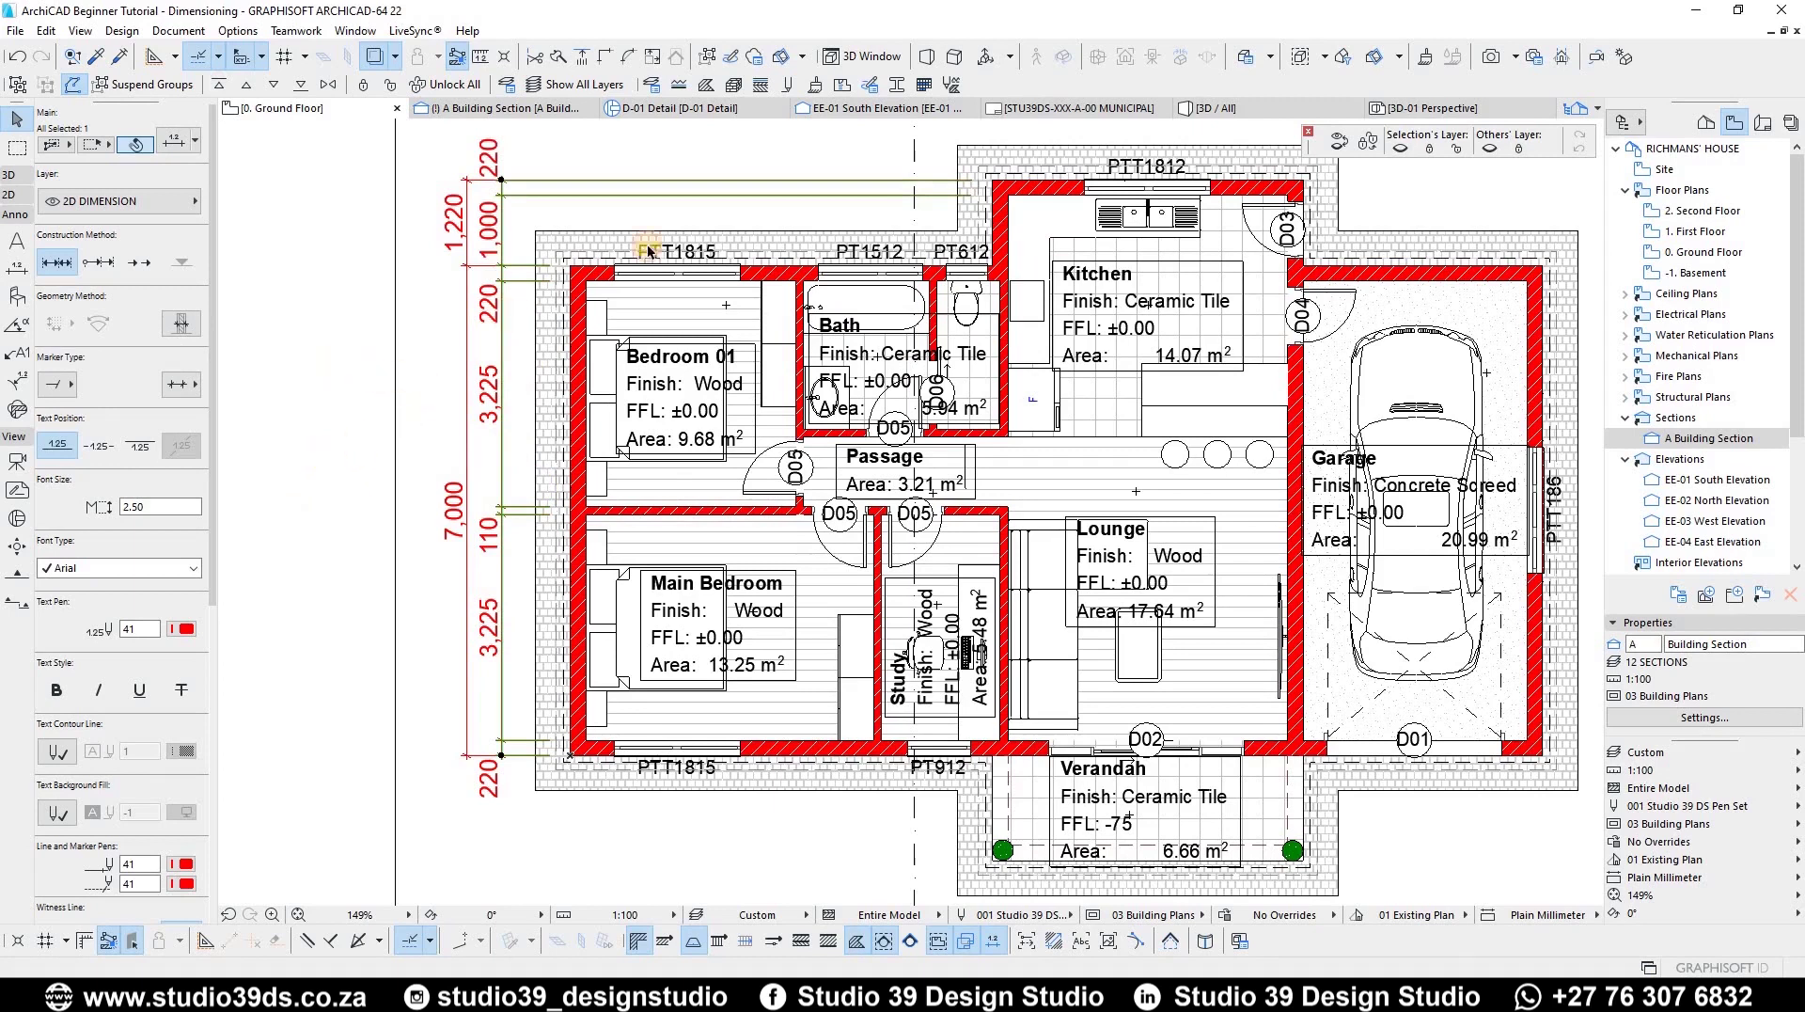
key("Escape")
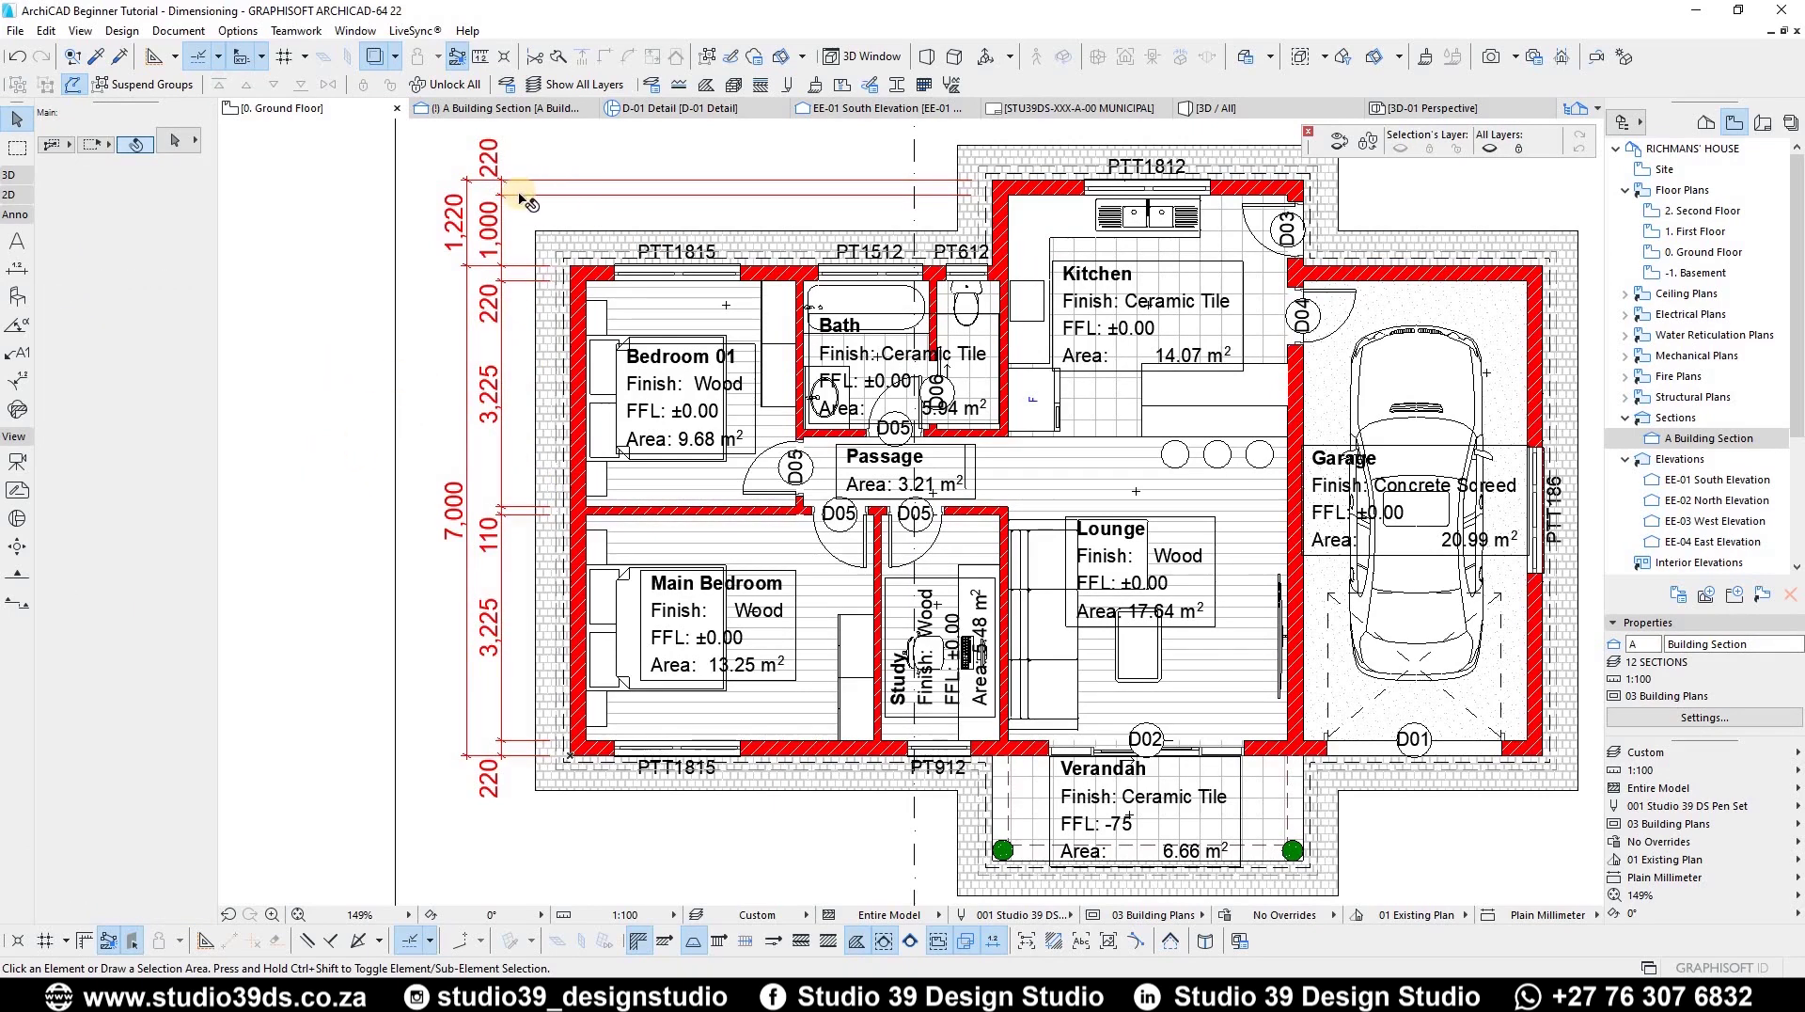
Step: Change the witness lines of both dimension chains to the custom height type with a length of 5 mm
left_click(501, 475)
left_click(469, 456)
left_click(469, 456, "shift")
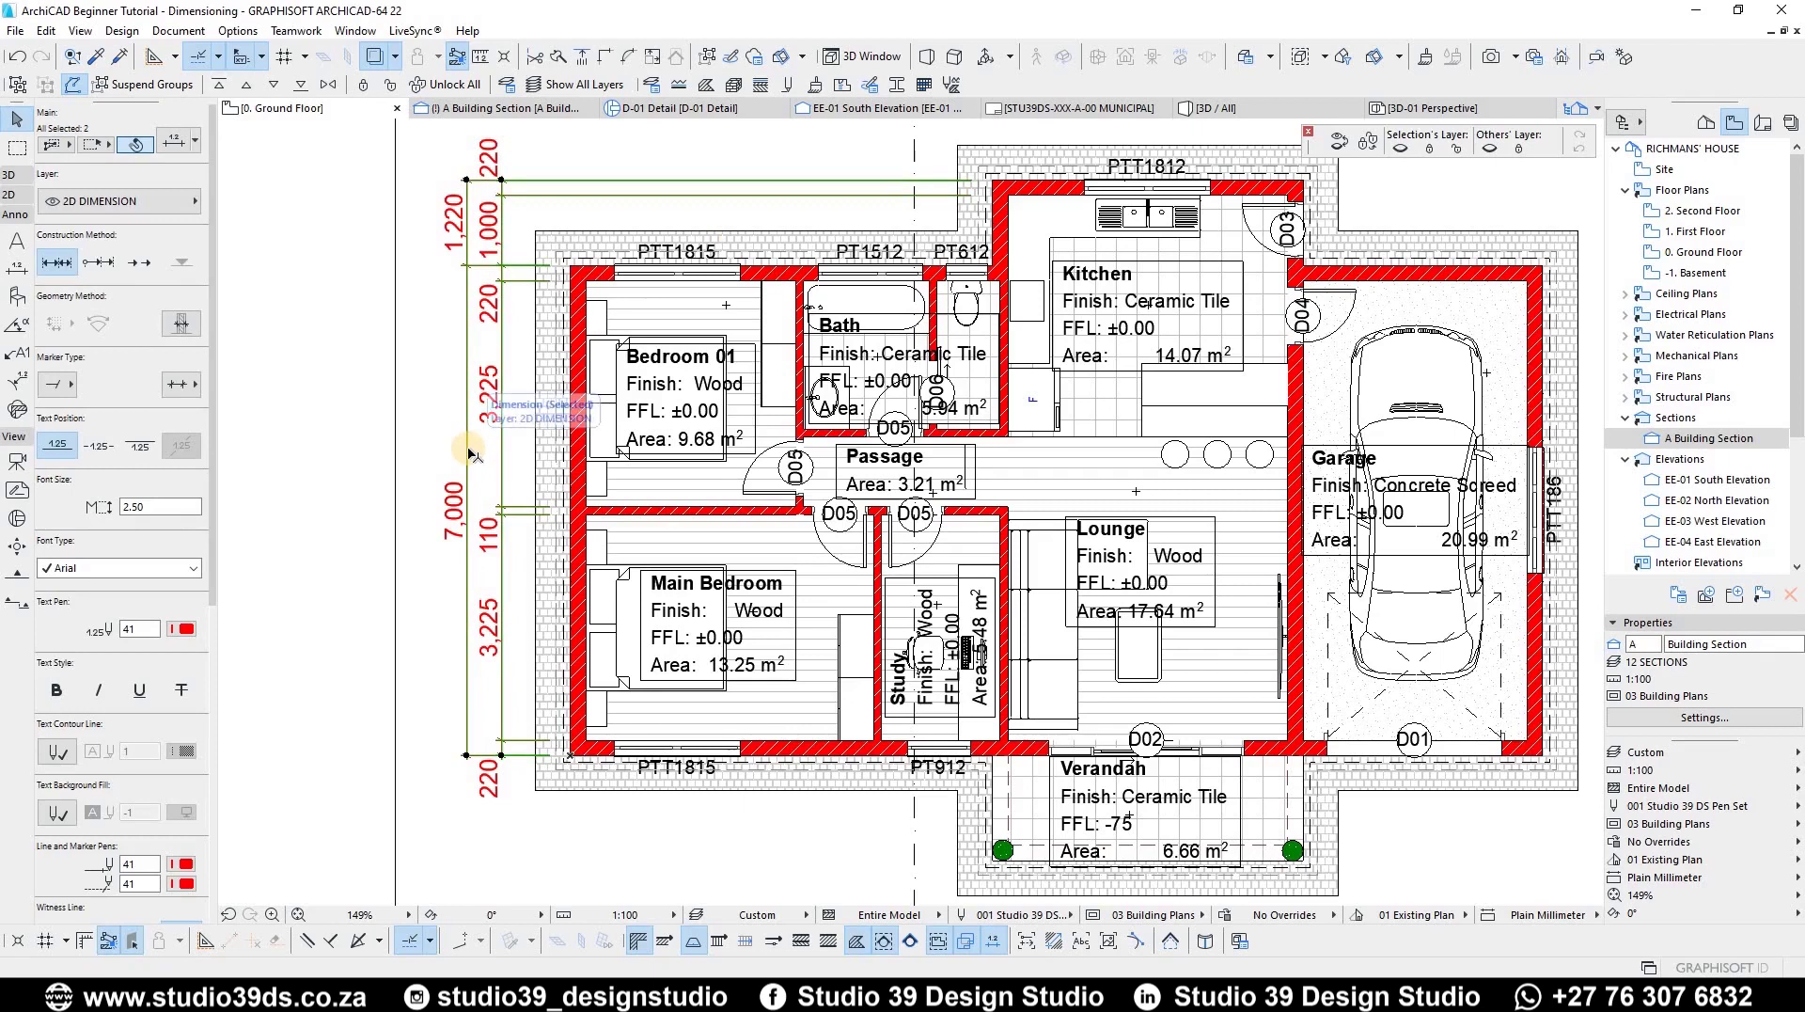
double_click(467, 449)
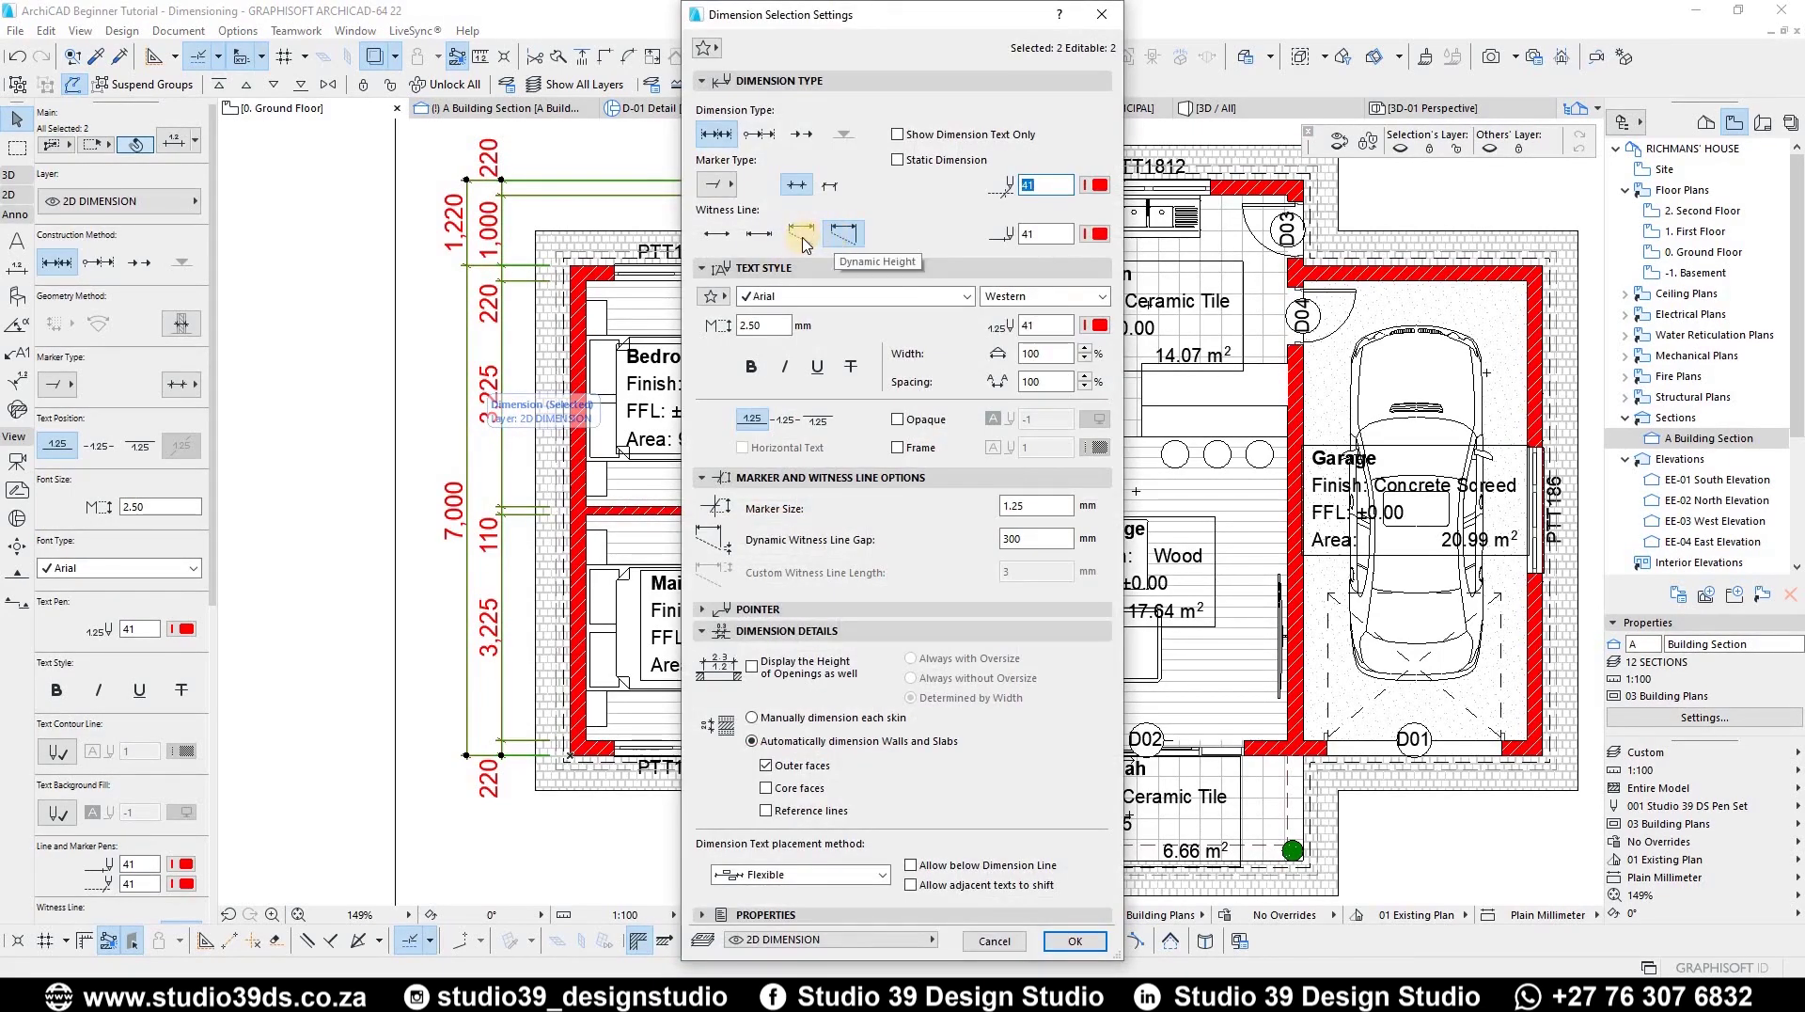
left_click(801, 236)
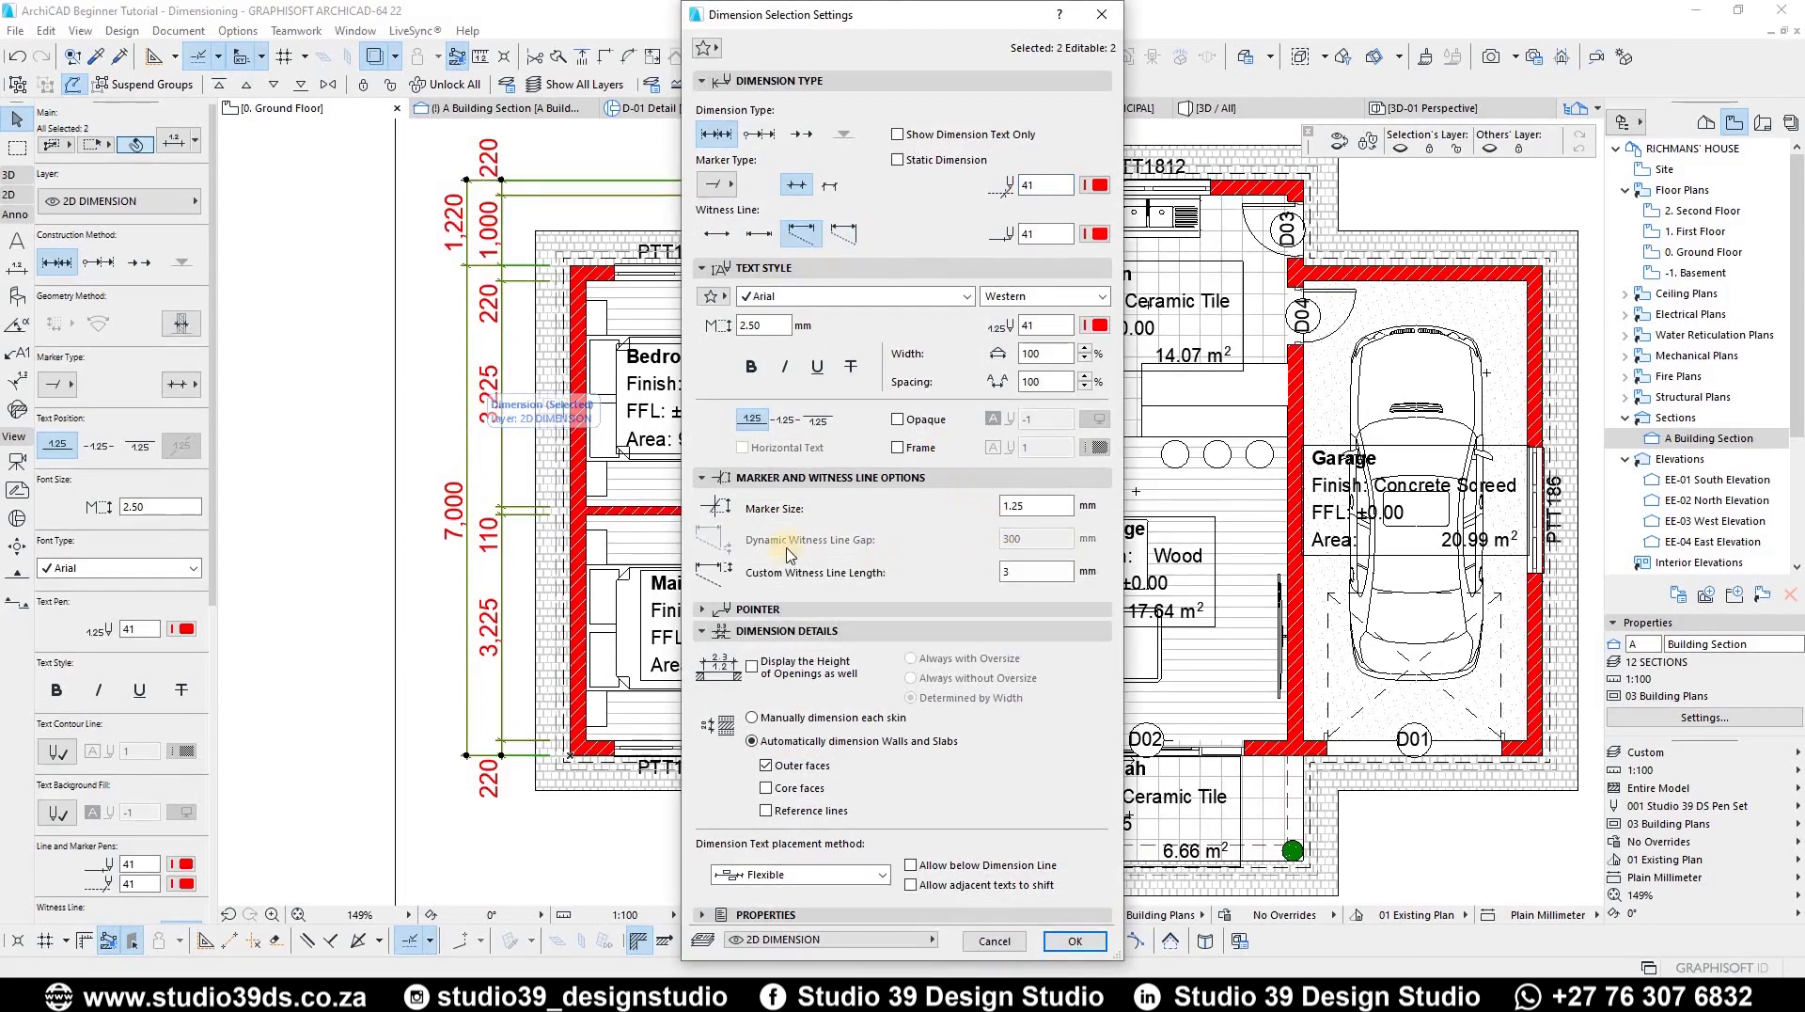
left_click(1006, 567)
type("5")
key("Return")
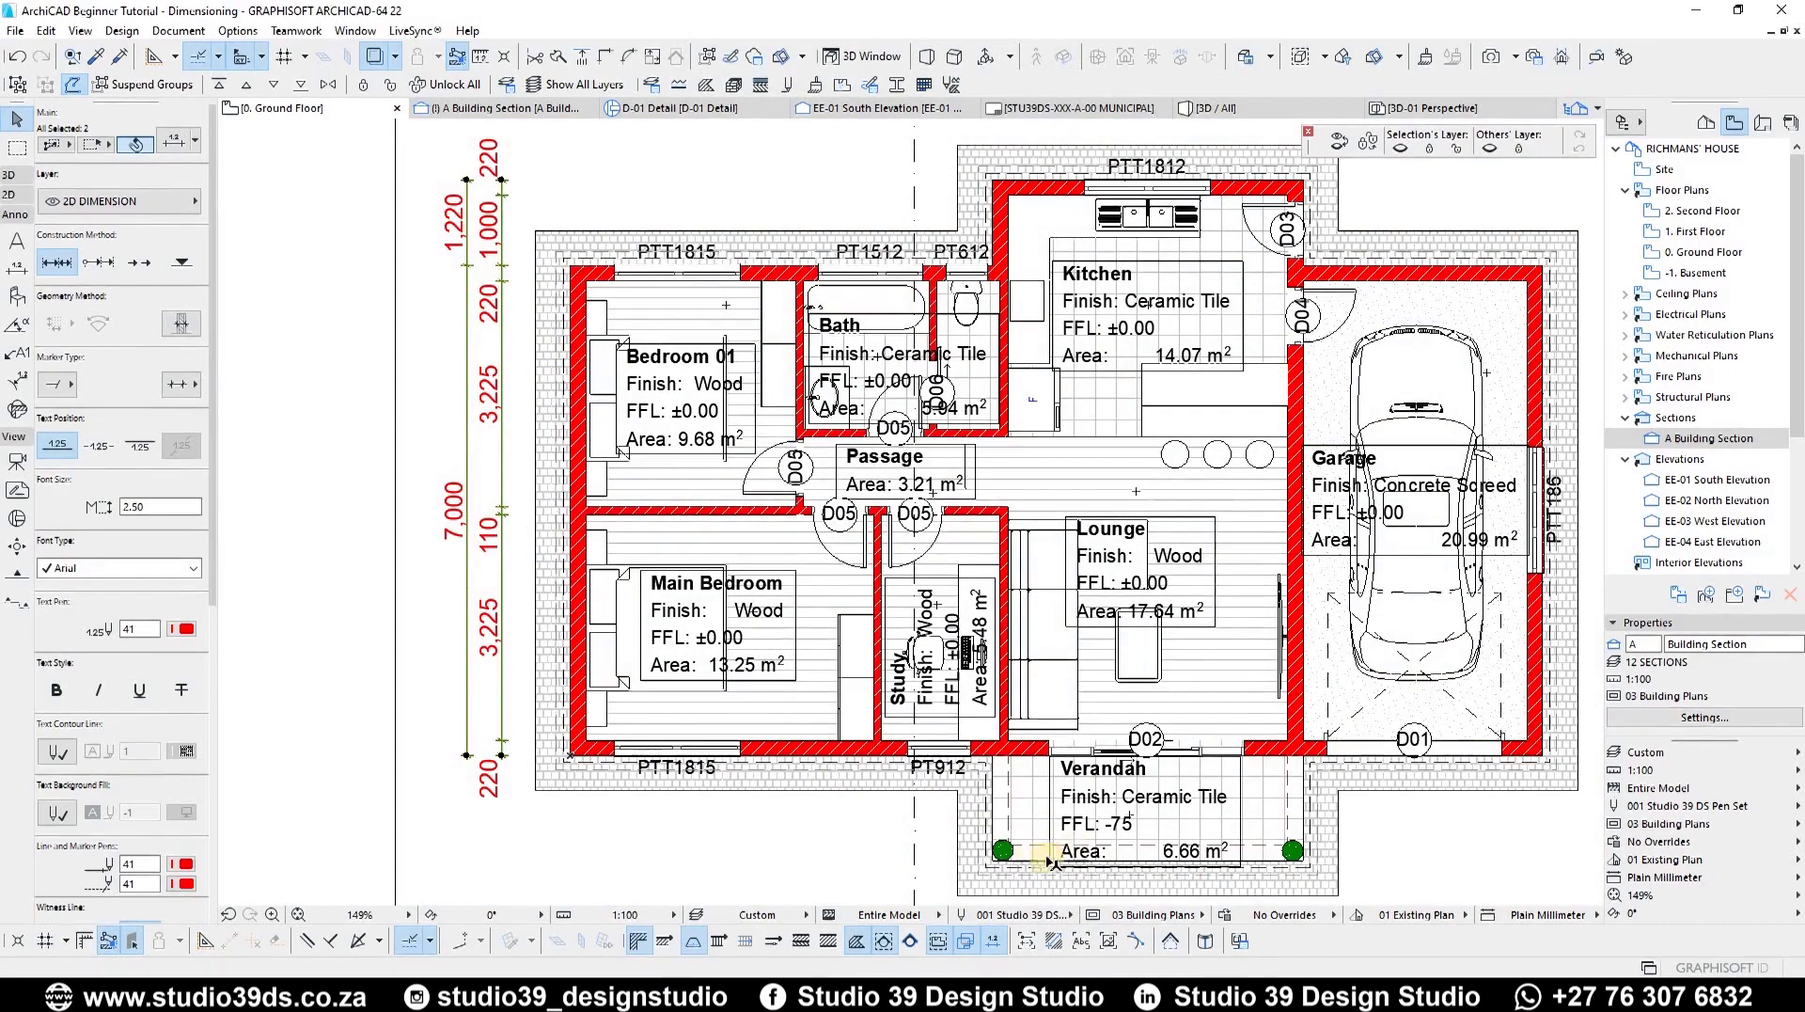
Step: Extend the outer overall dimension with a point at the verandah's outer corner and deselect the chains
scroll(997, 889, "up", 5)
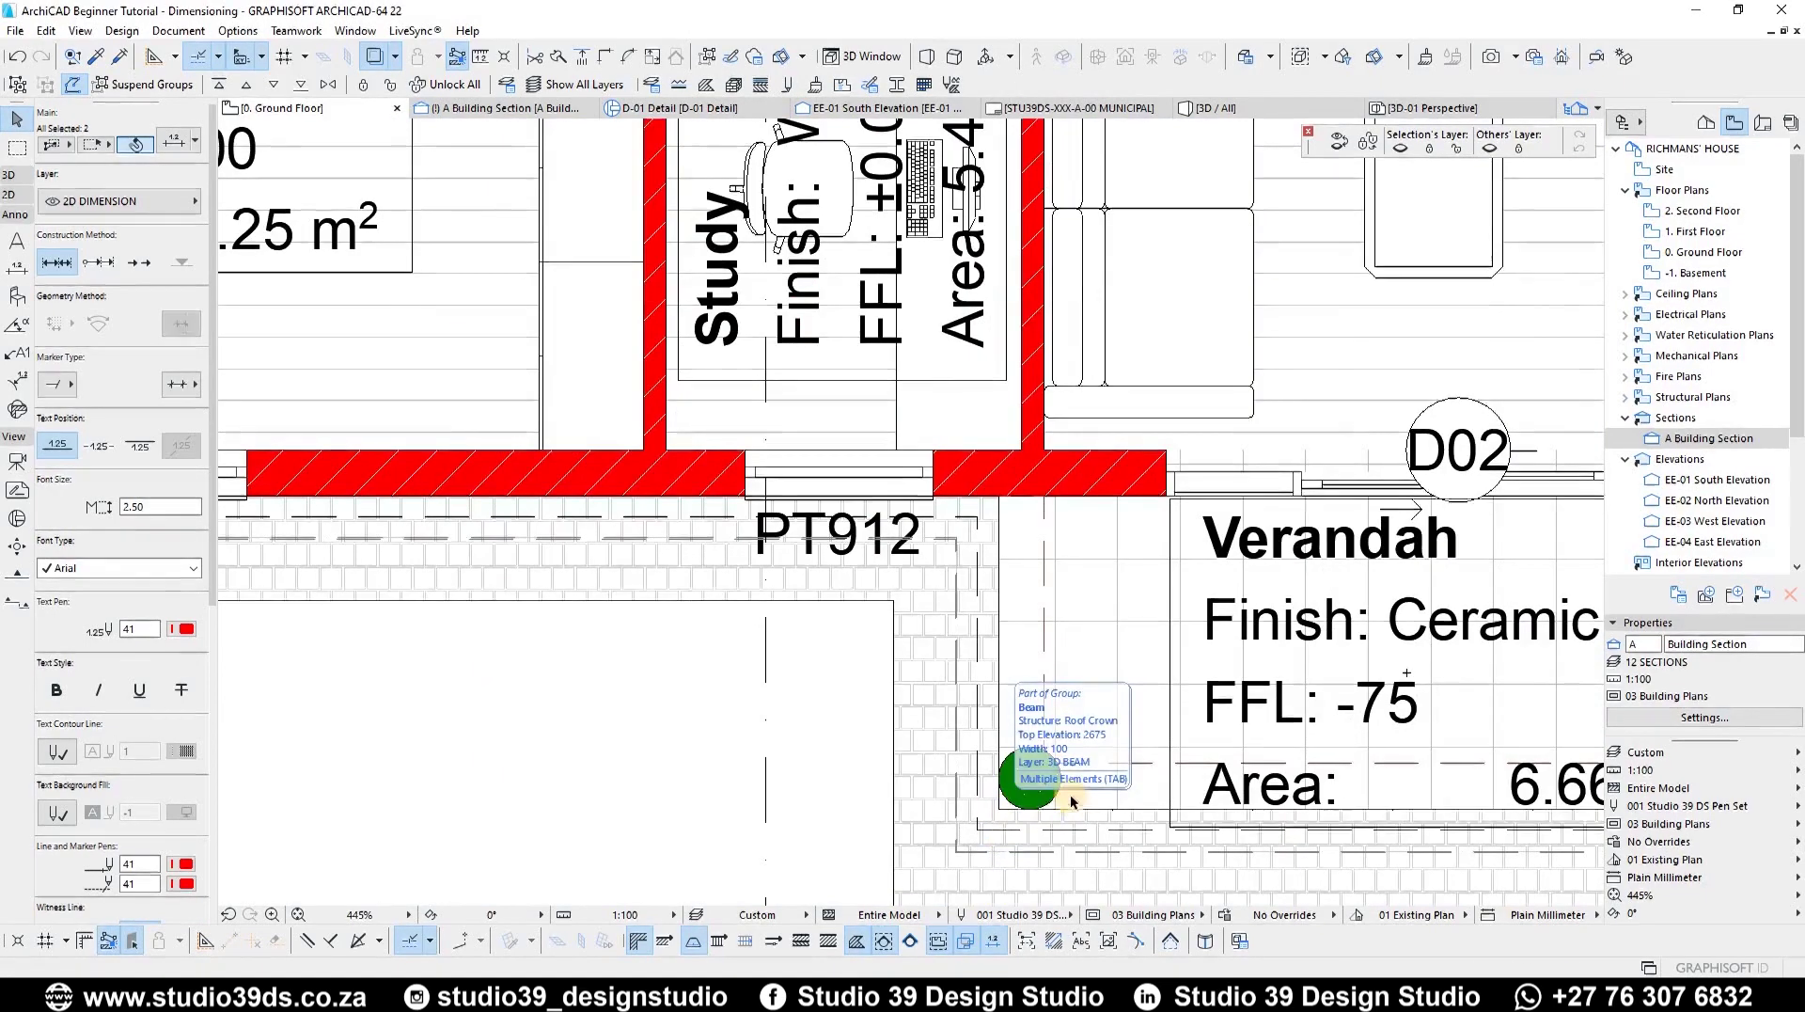
scroll(652, 745, "down", 5)
left_click(635, 654)
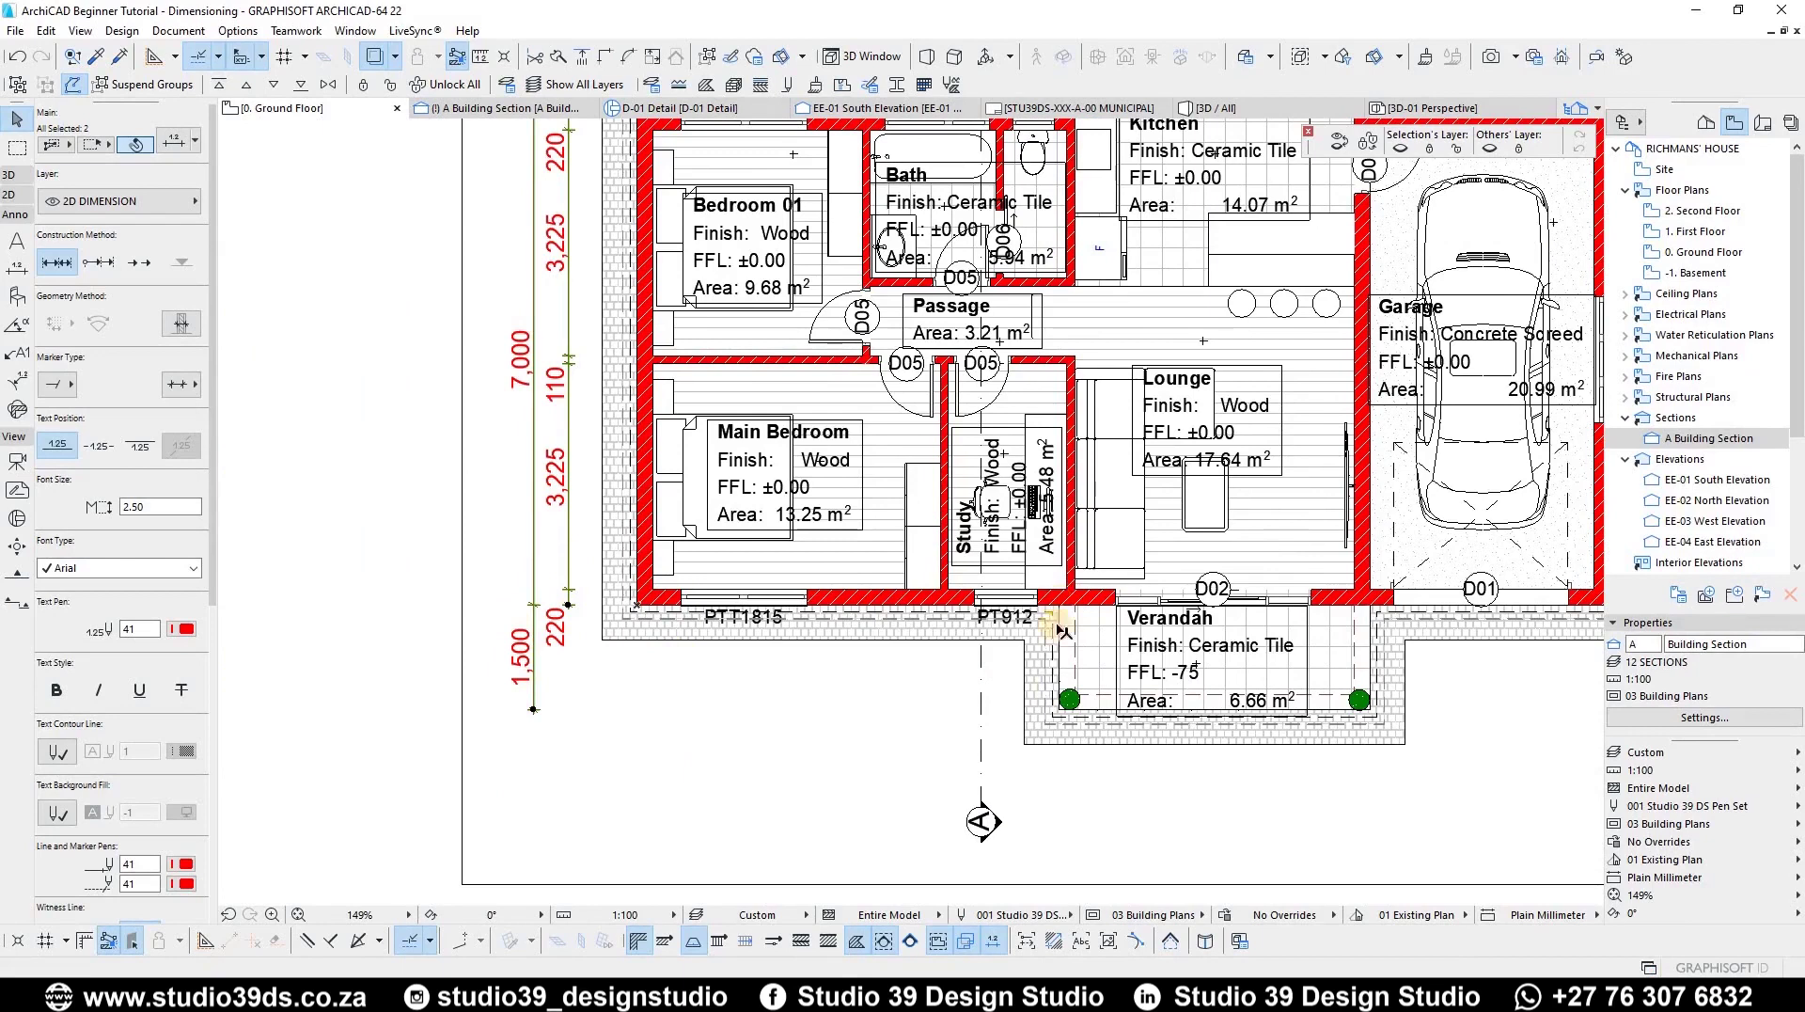
key("Escape")
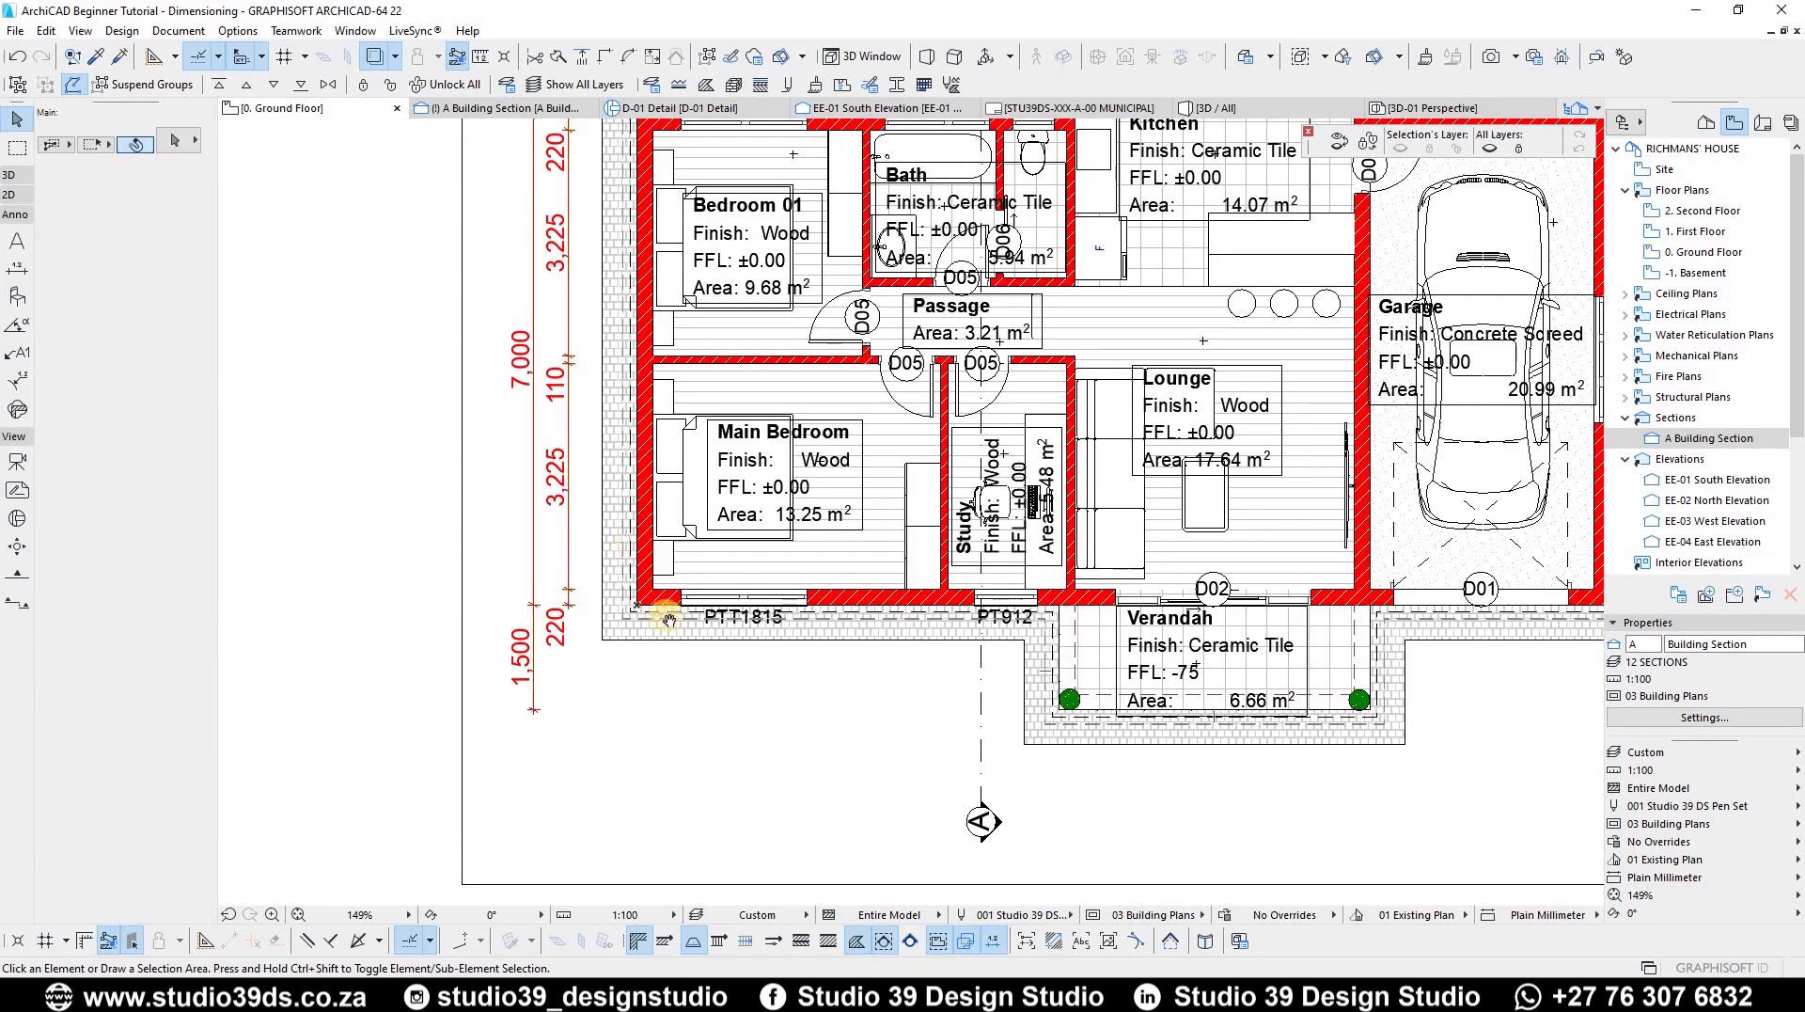
Step: Delete the inner and outer dimension chains beside the bedrooms from the floor plan
scroll(729, 580, "down", 4)
scroll(729, 580, "up", 3)
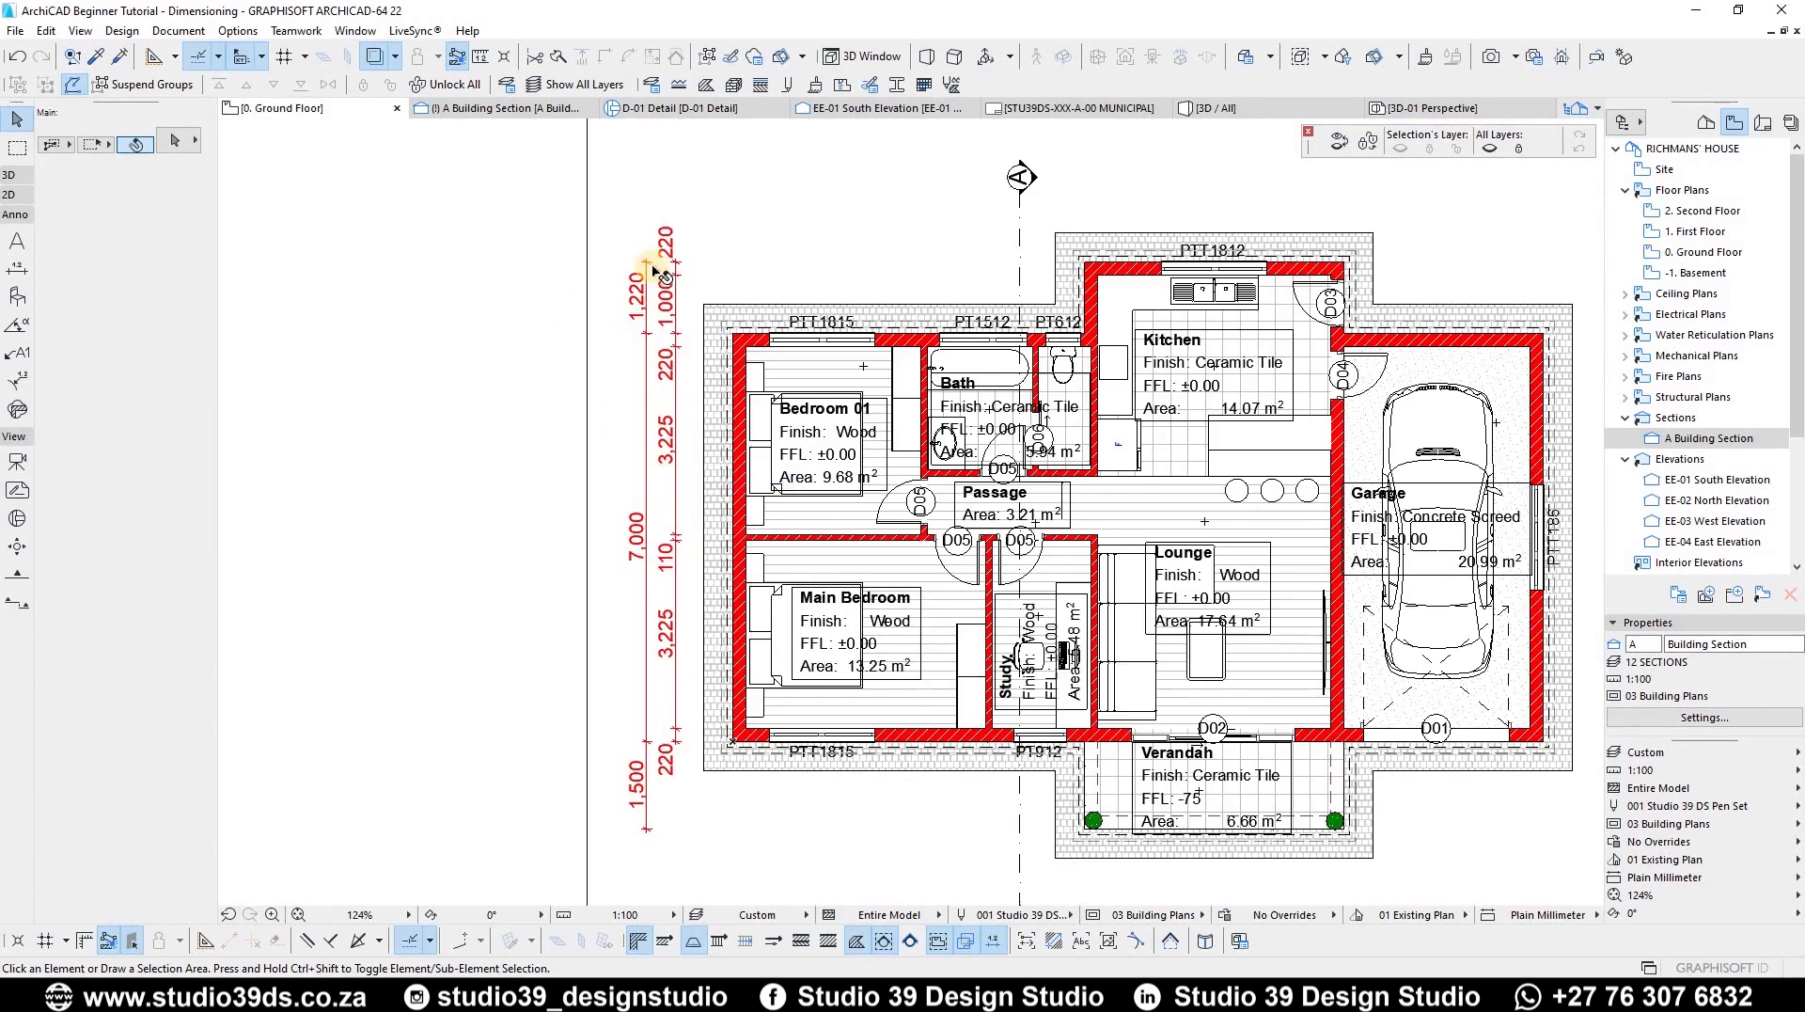
left_click(675, 505)
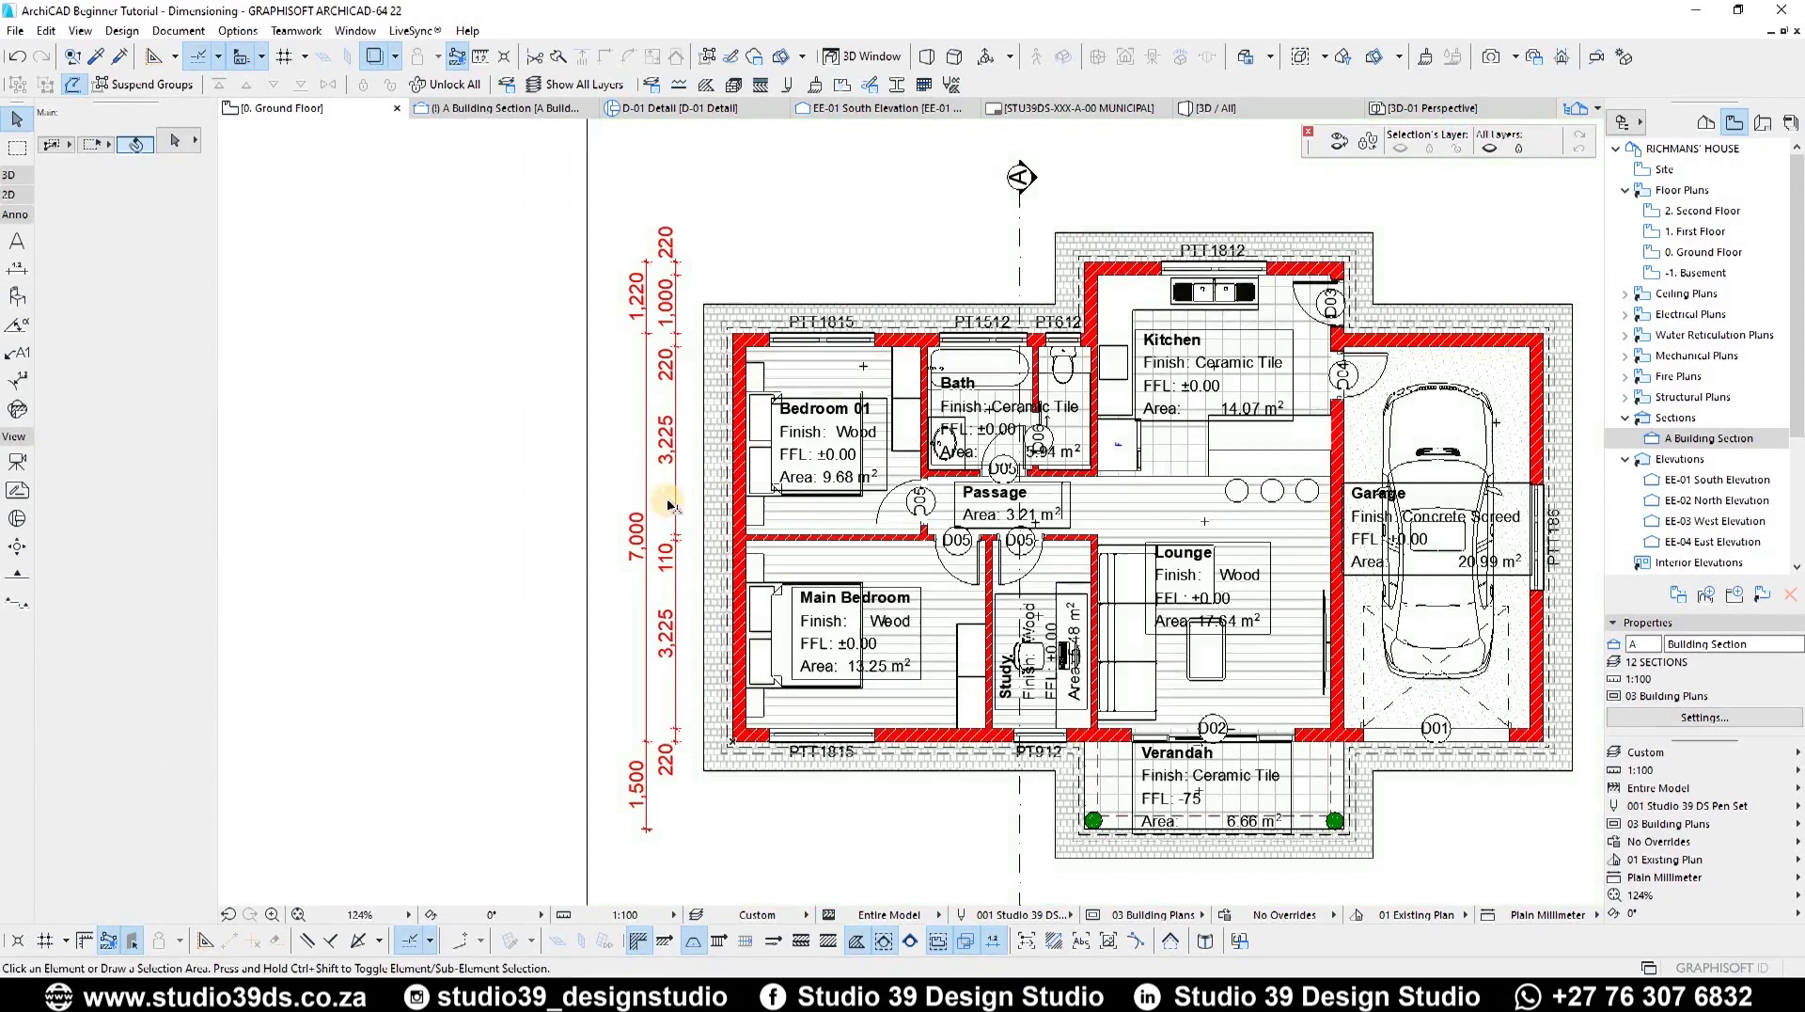
left_click(650, 492)
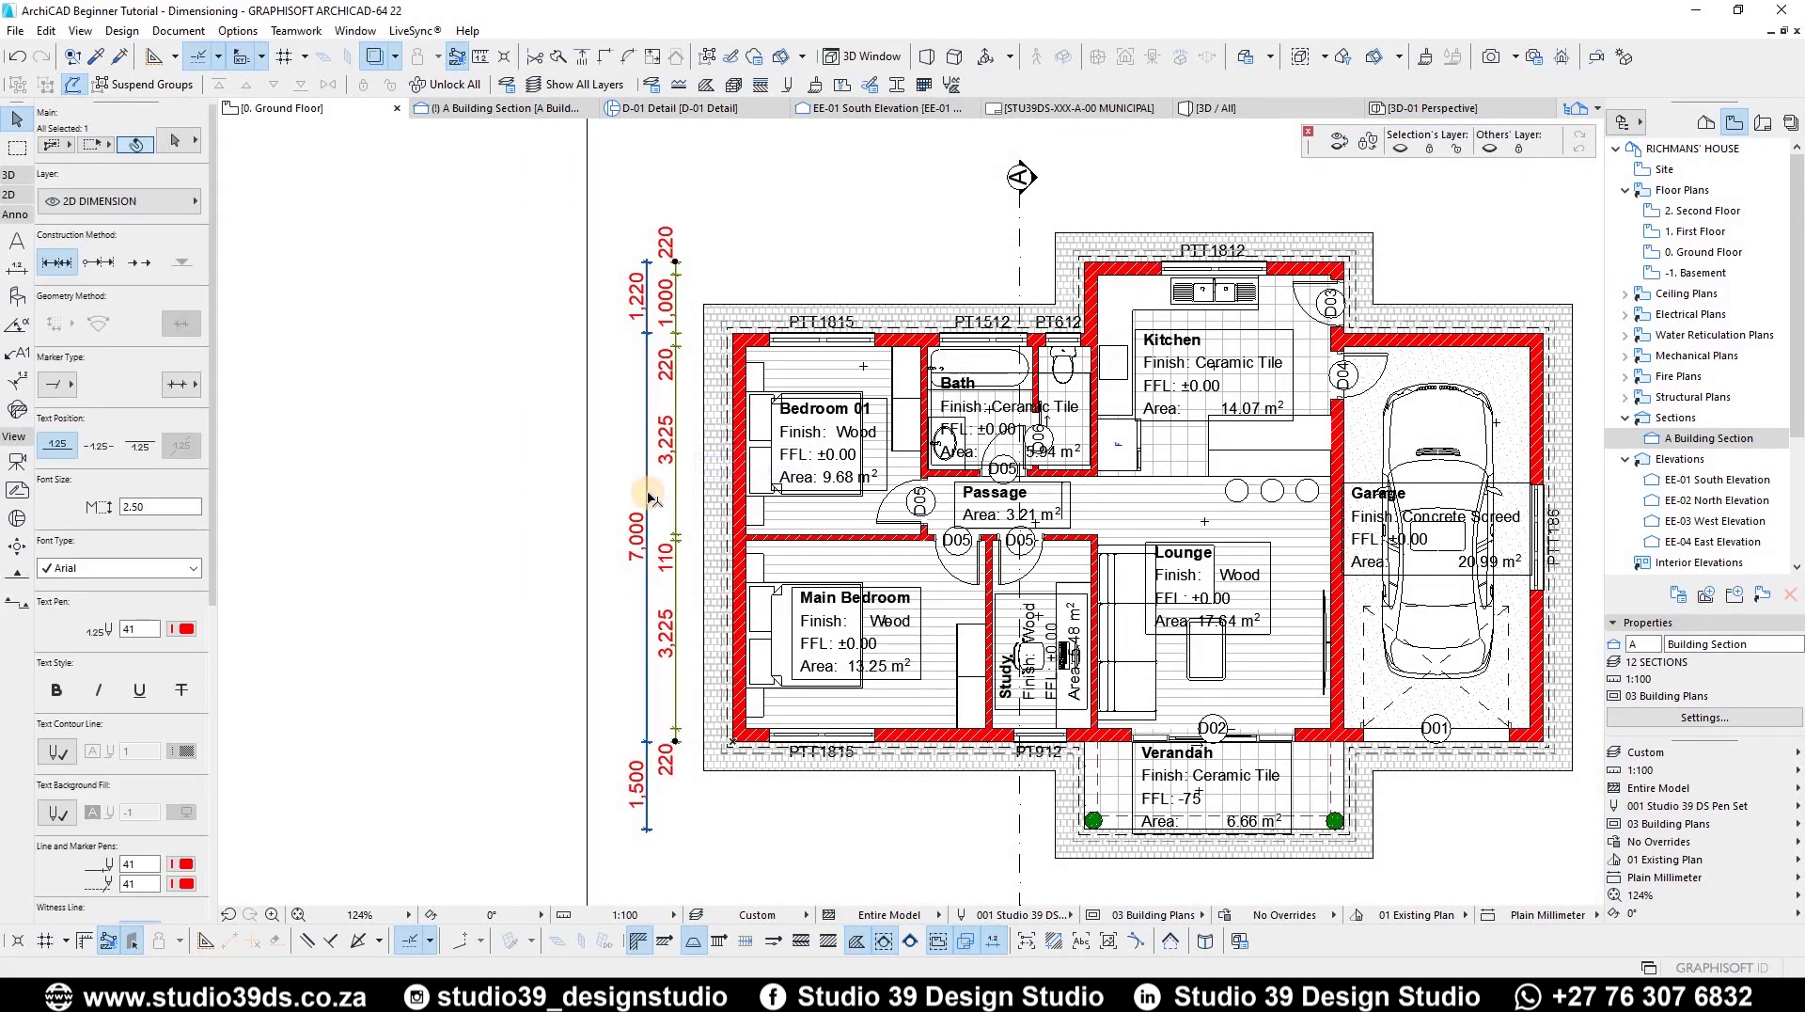
key("Delete")
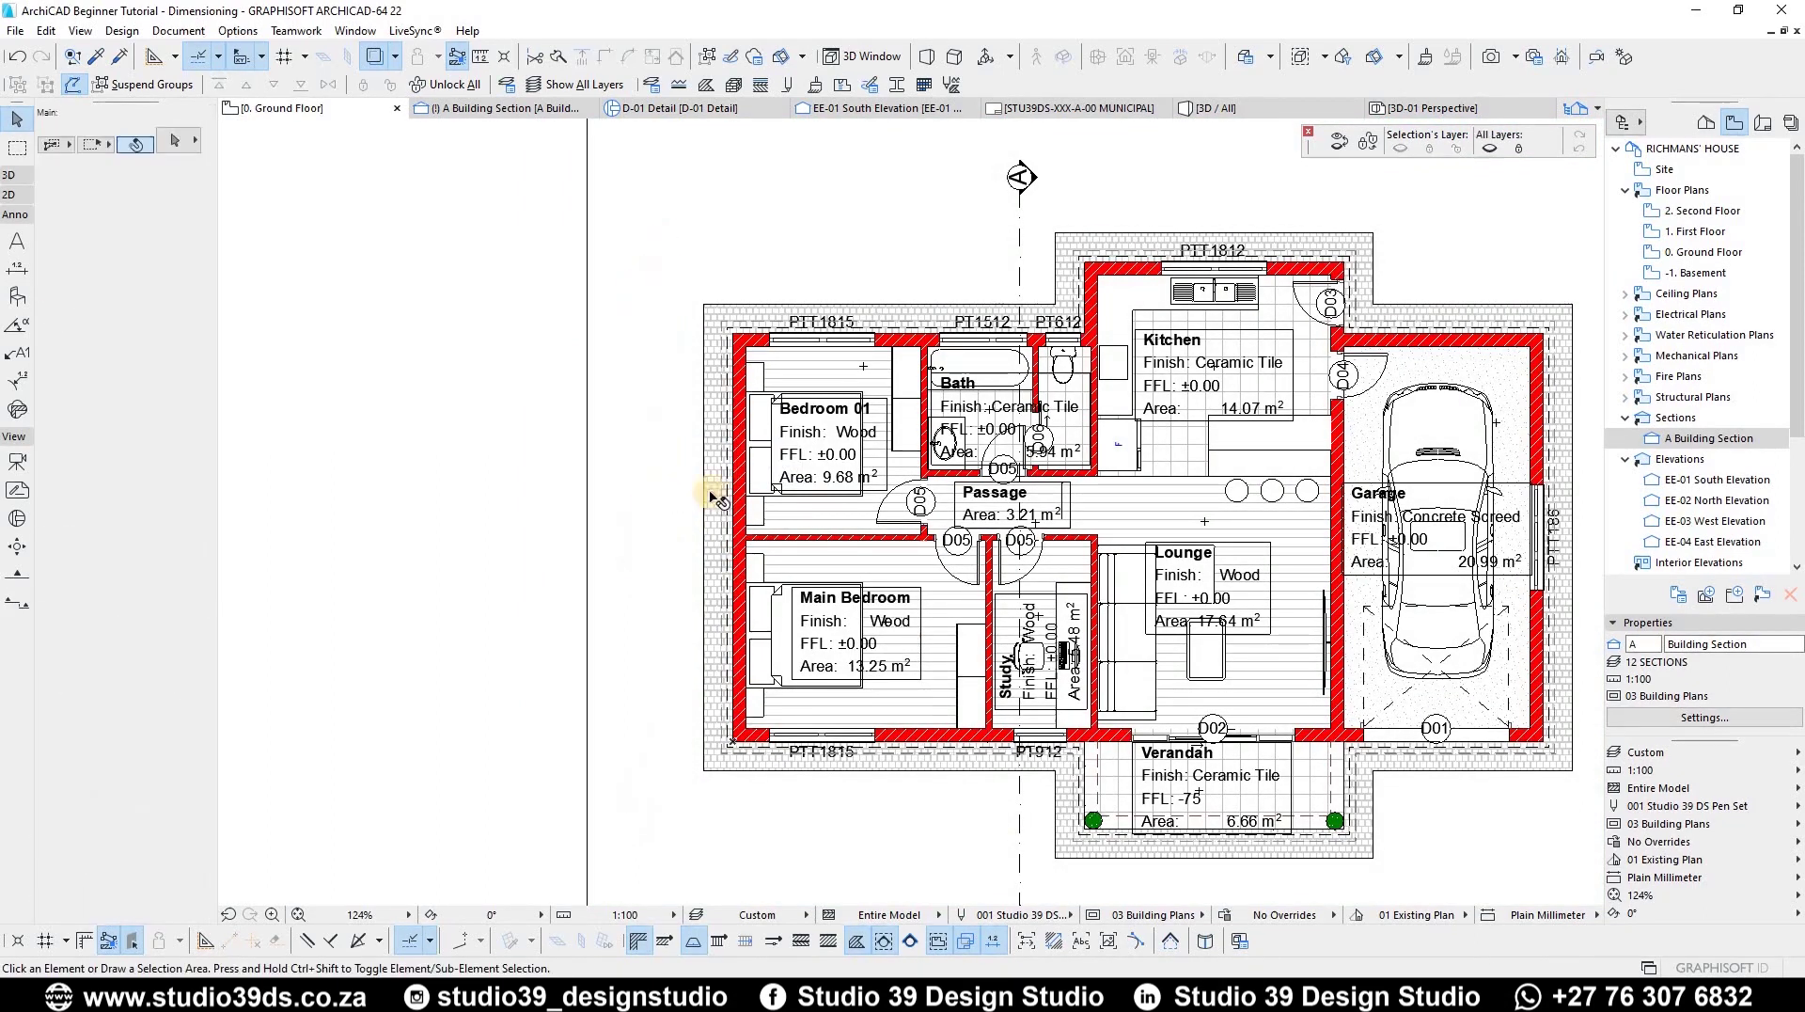
Step: Select all walls of the ground floor plan with the Wall tool active
key("ctrl+'")
key("ctrl+shift+'")
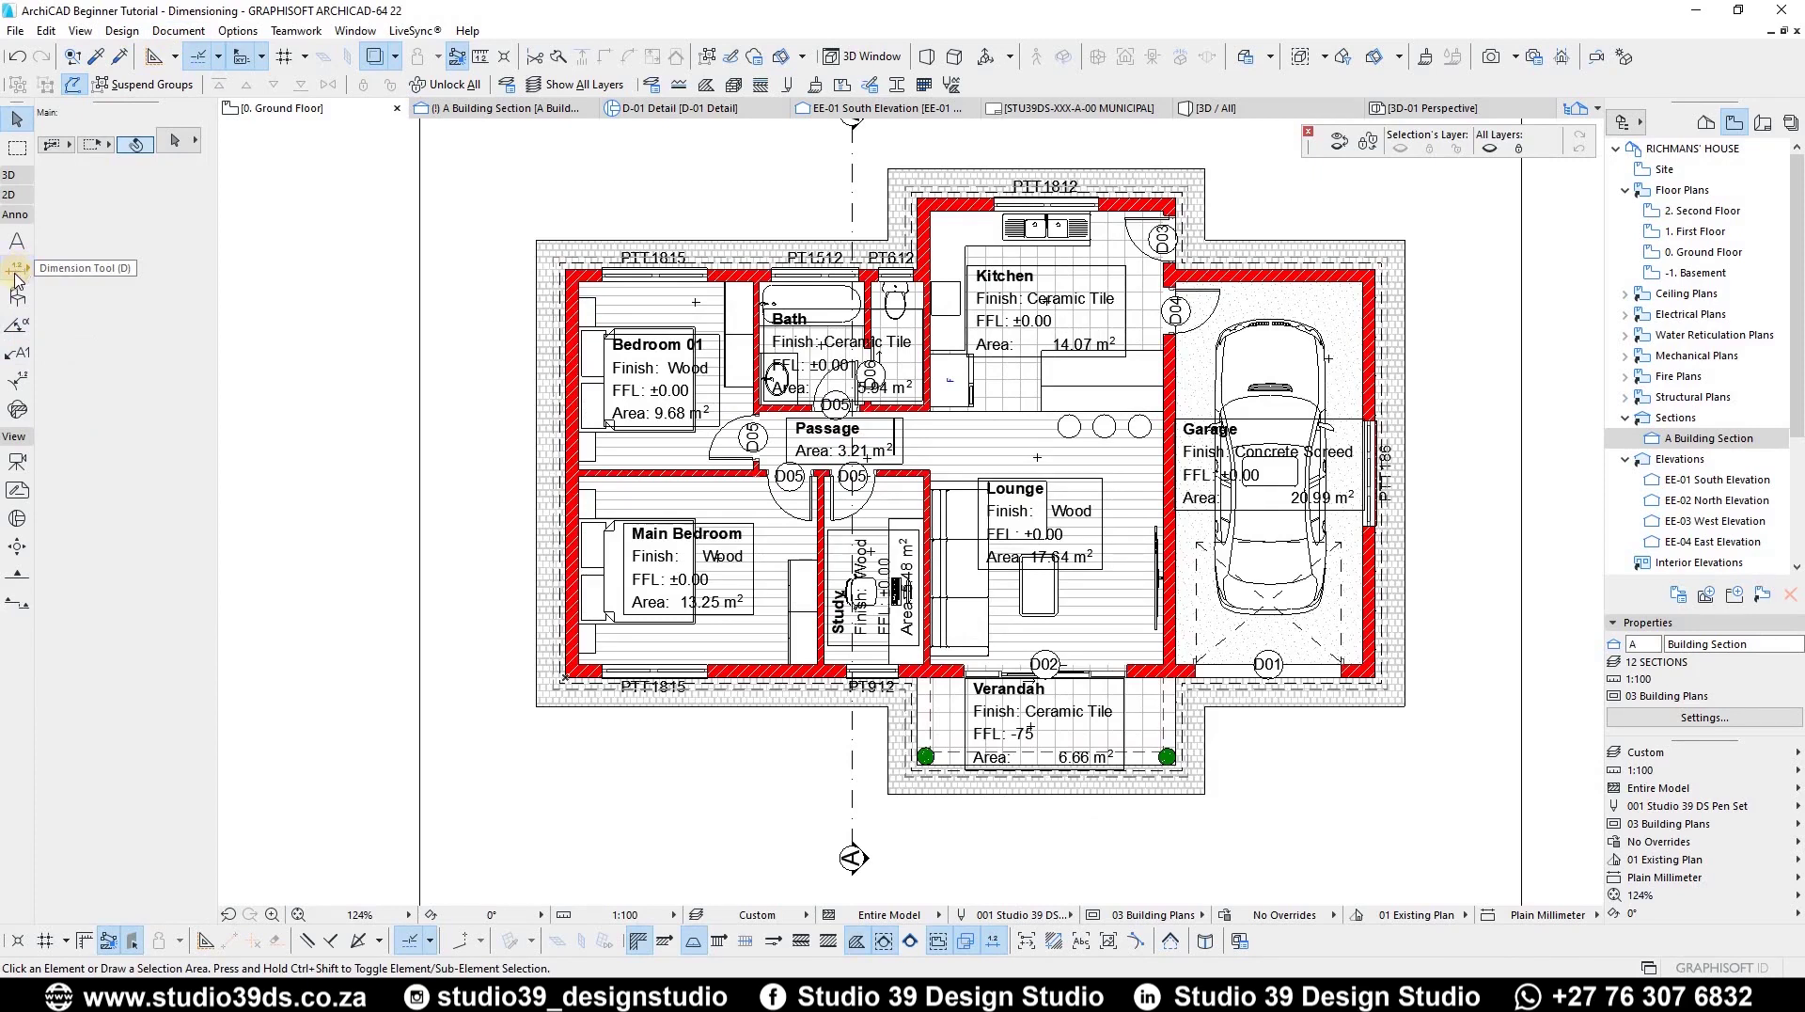
left_click(10, 176)
left_click(14, 202)
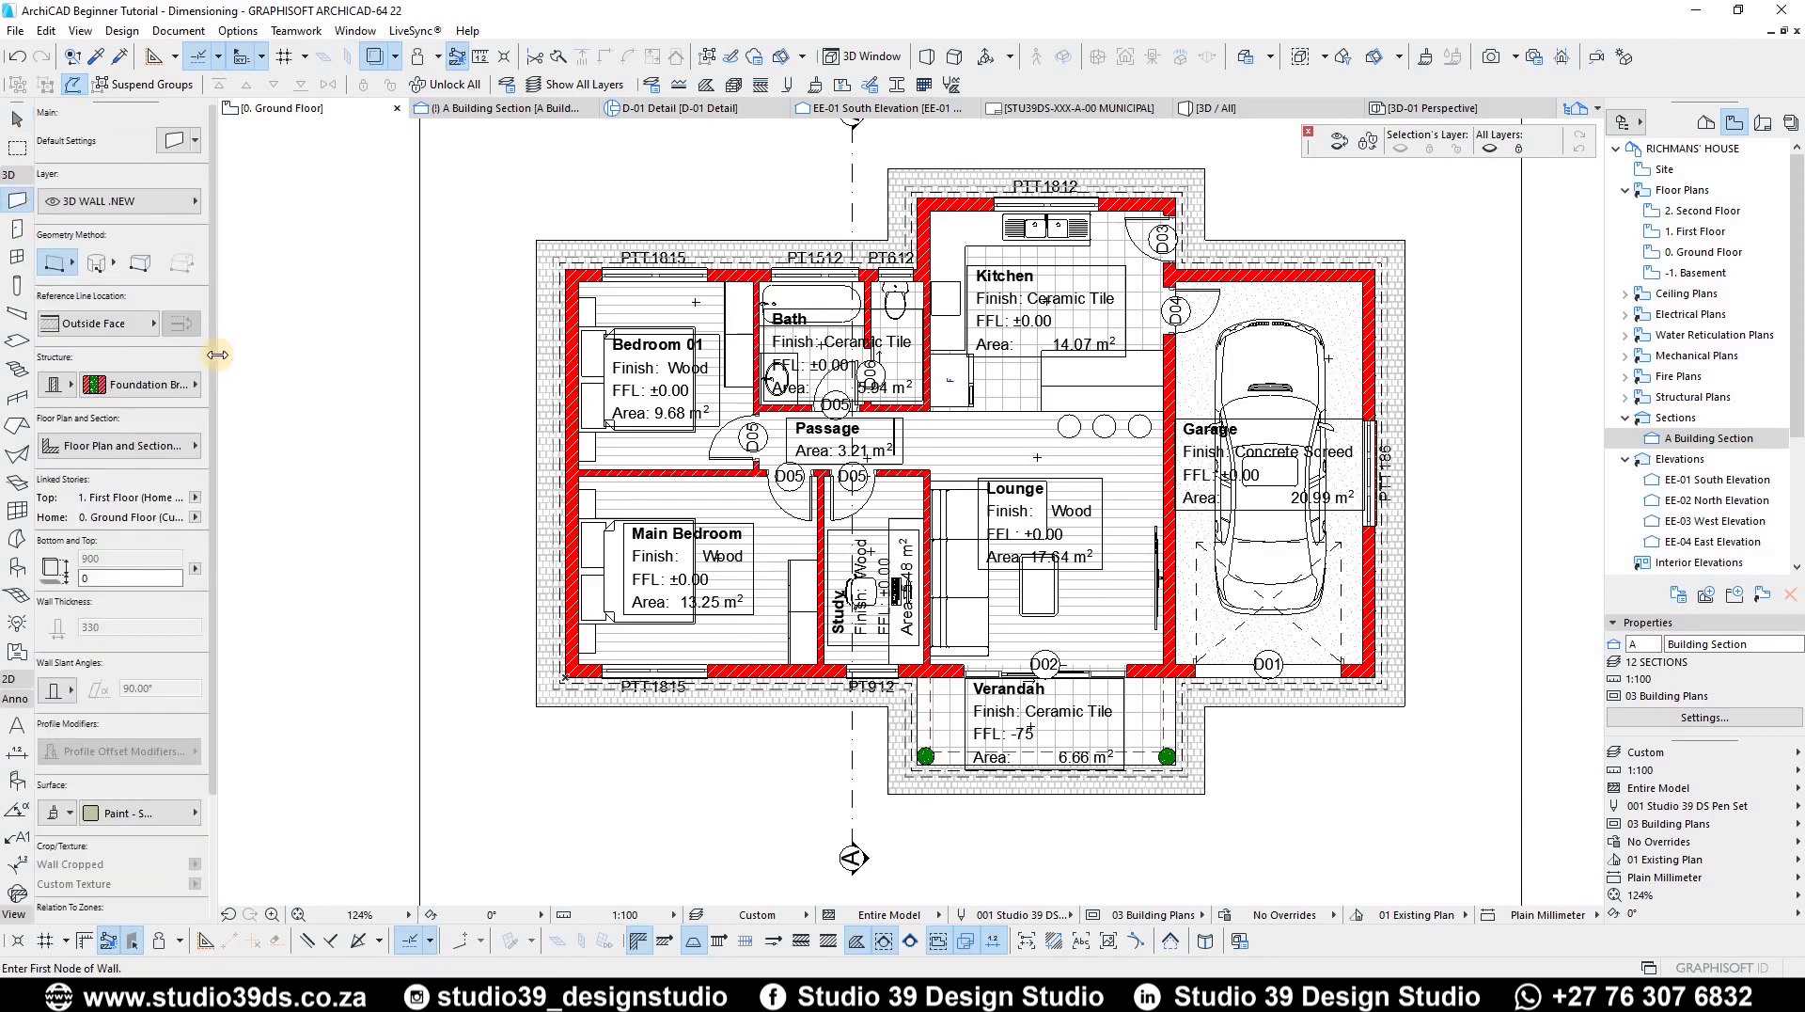
key("ctrl+a")
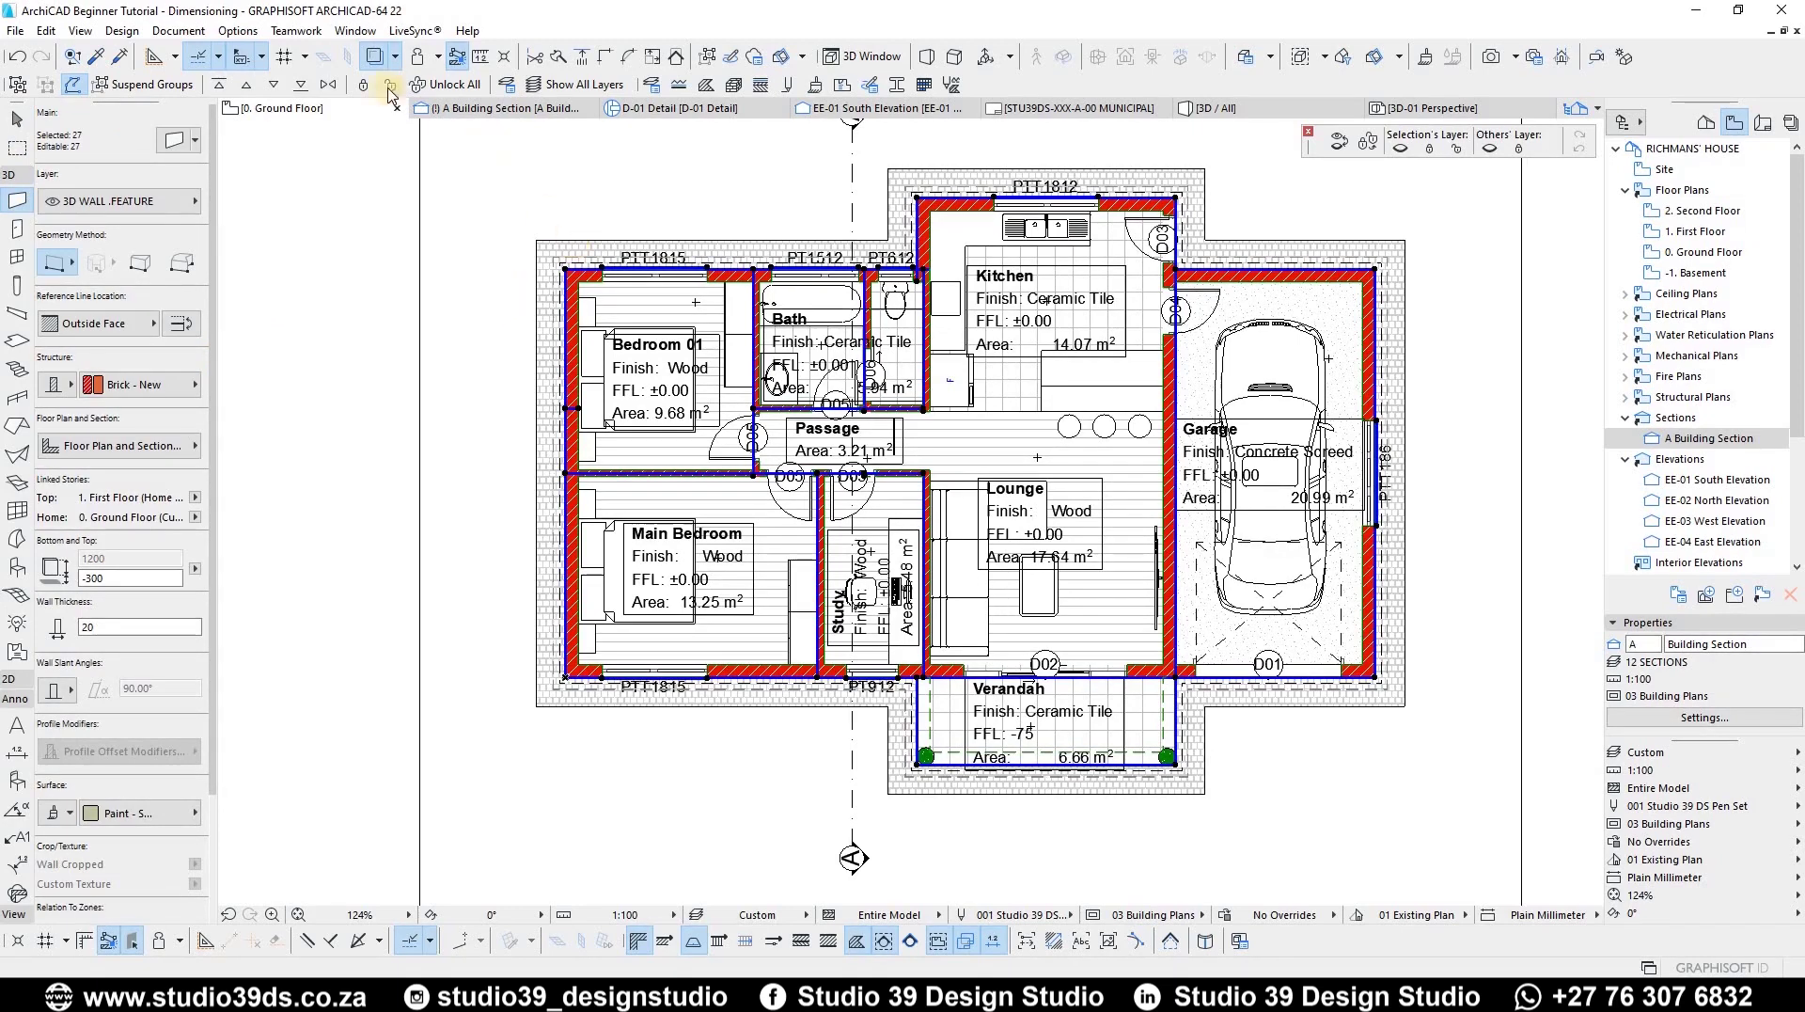
Step: Start automatic exterior dimensioning with overall, external geometry and structure lines, openings excluded, by outer faces and 500 mm apart
left_click(178, 30)
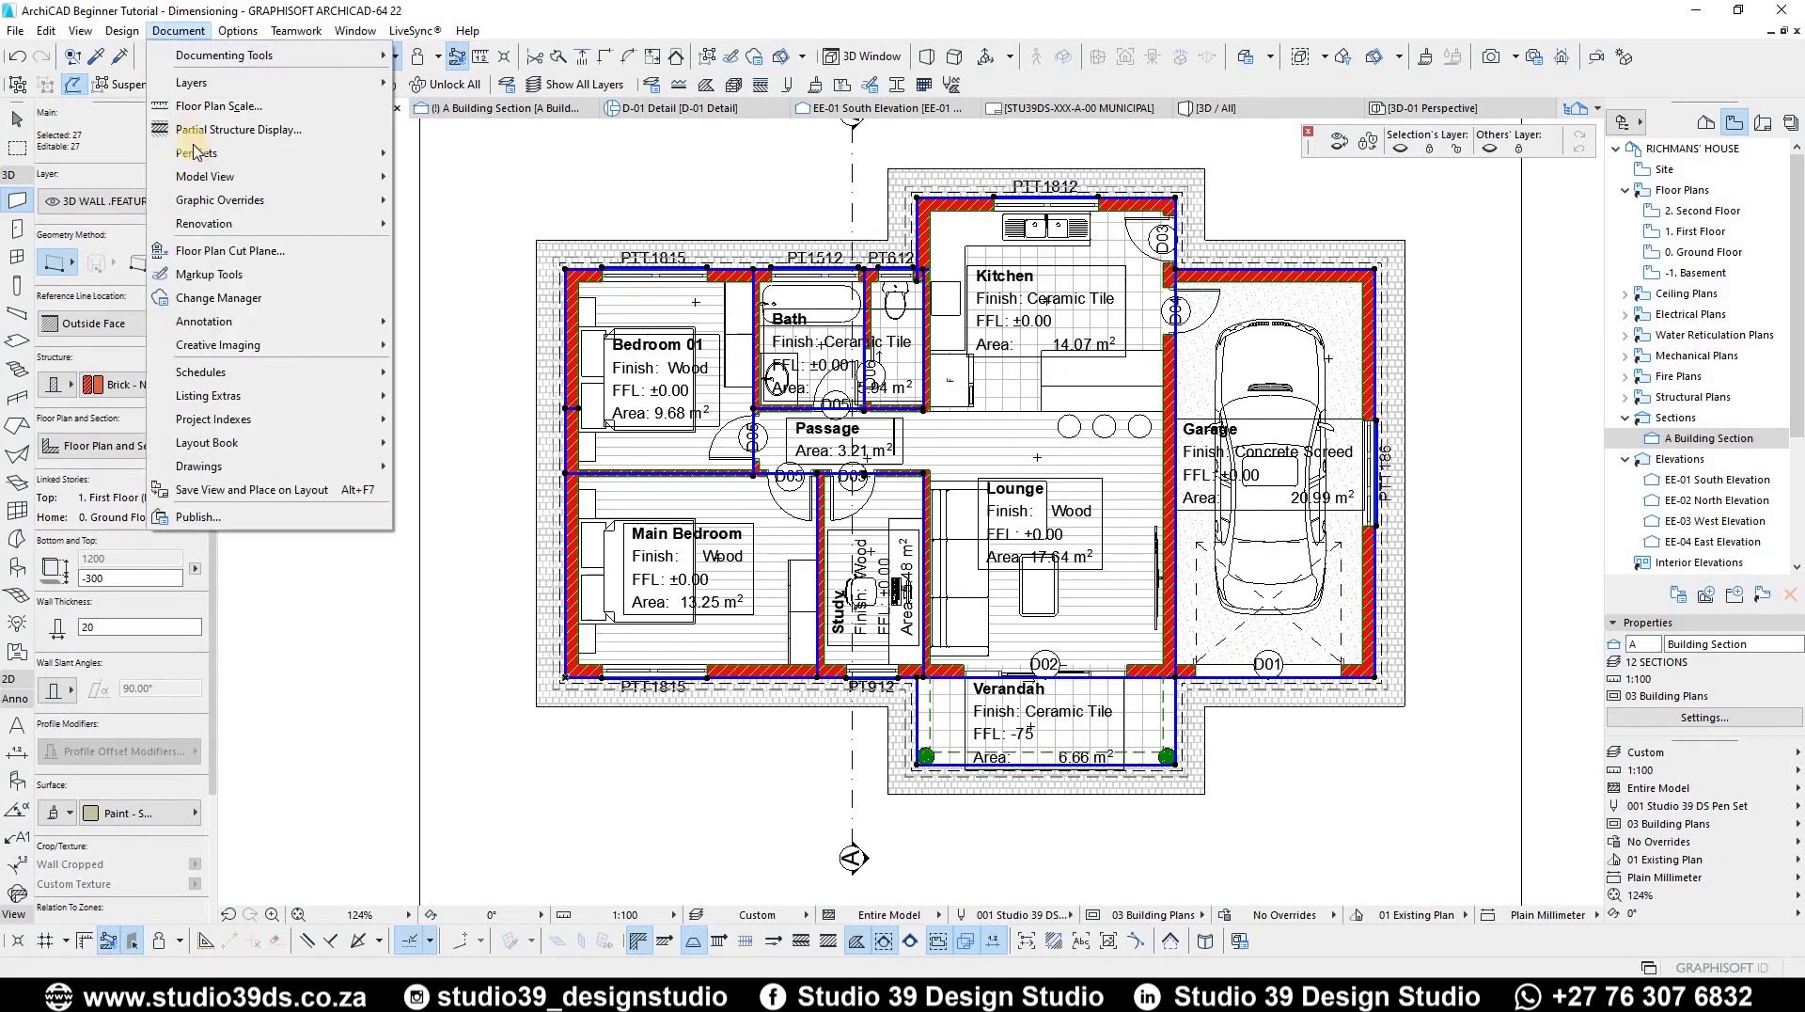
mouse_move(289, 326)
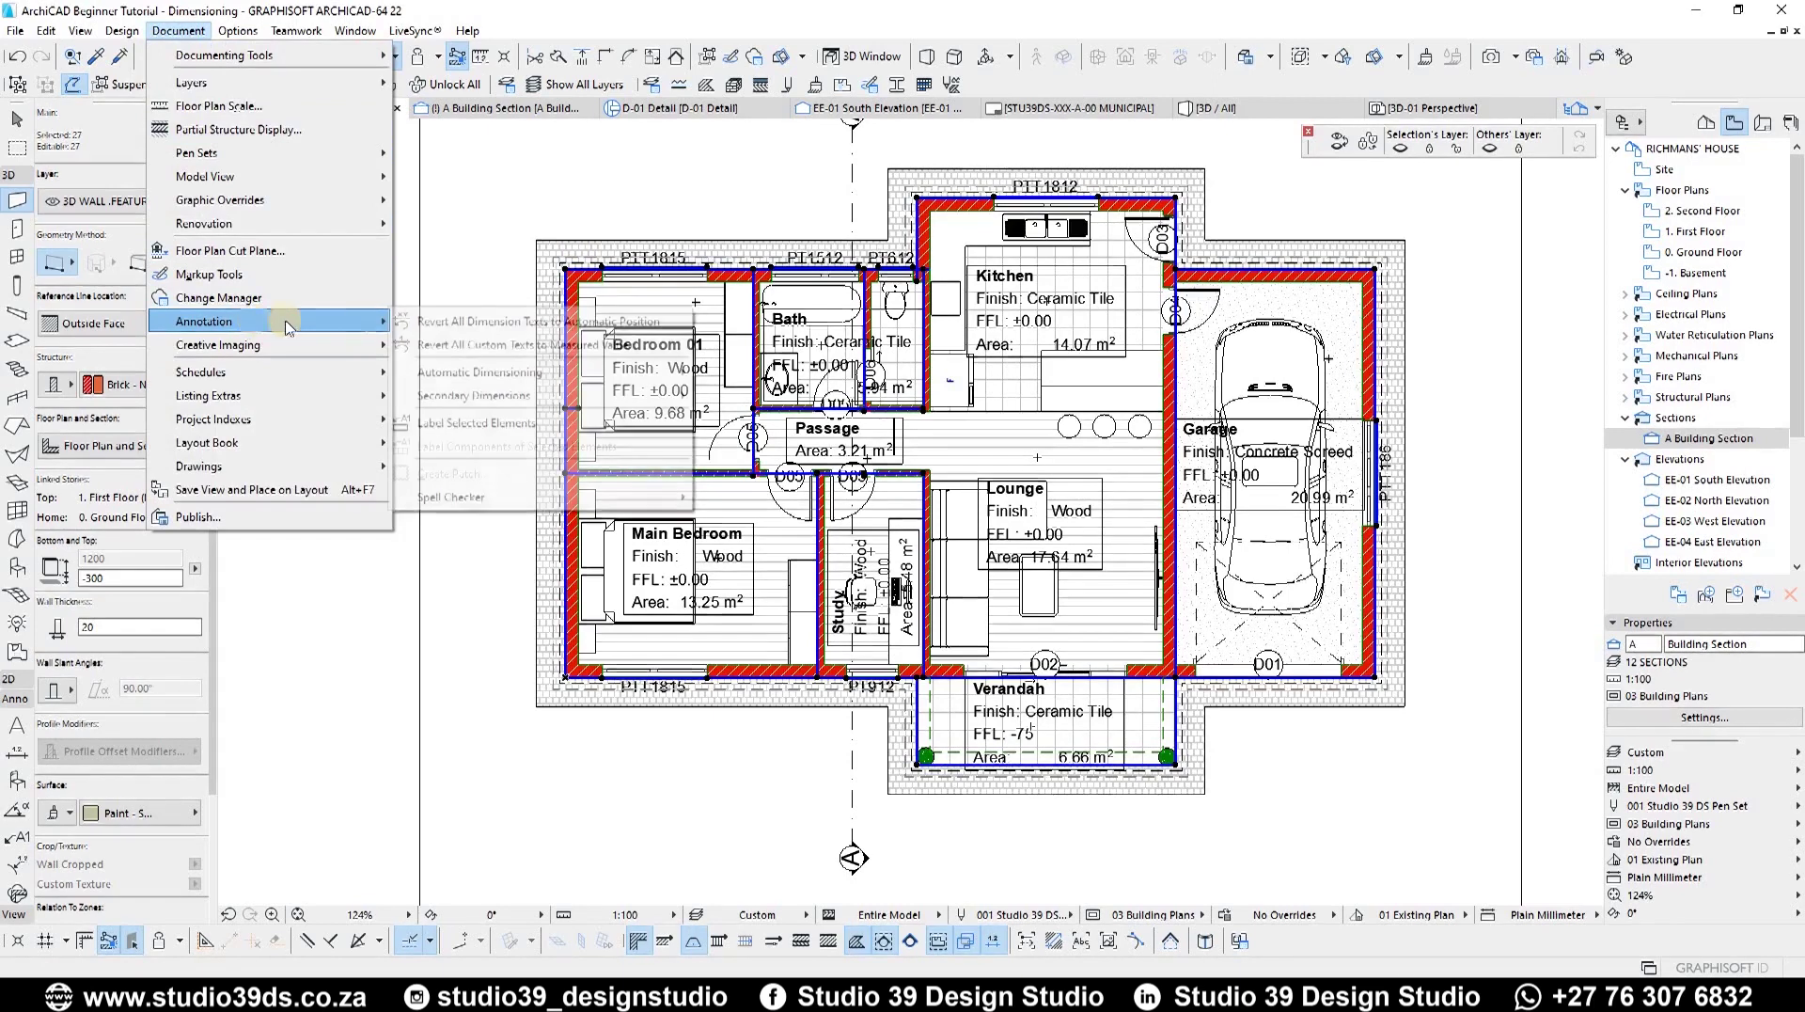
mouse_move(447, 377)
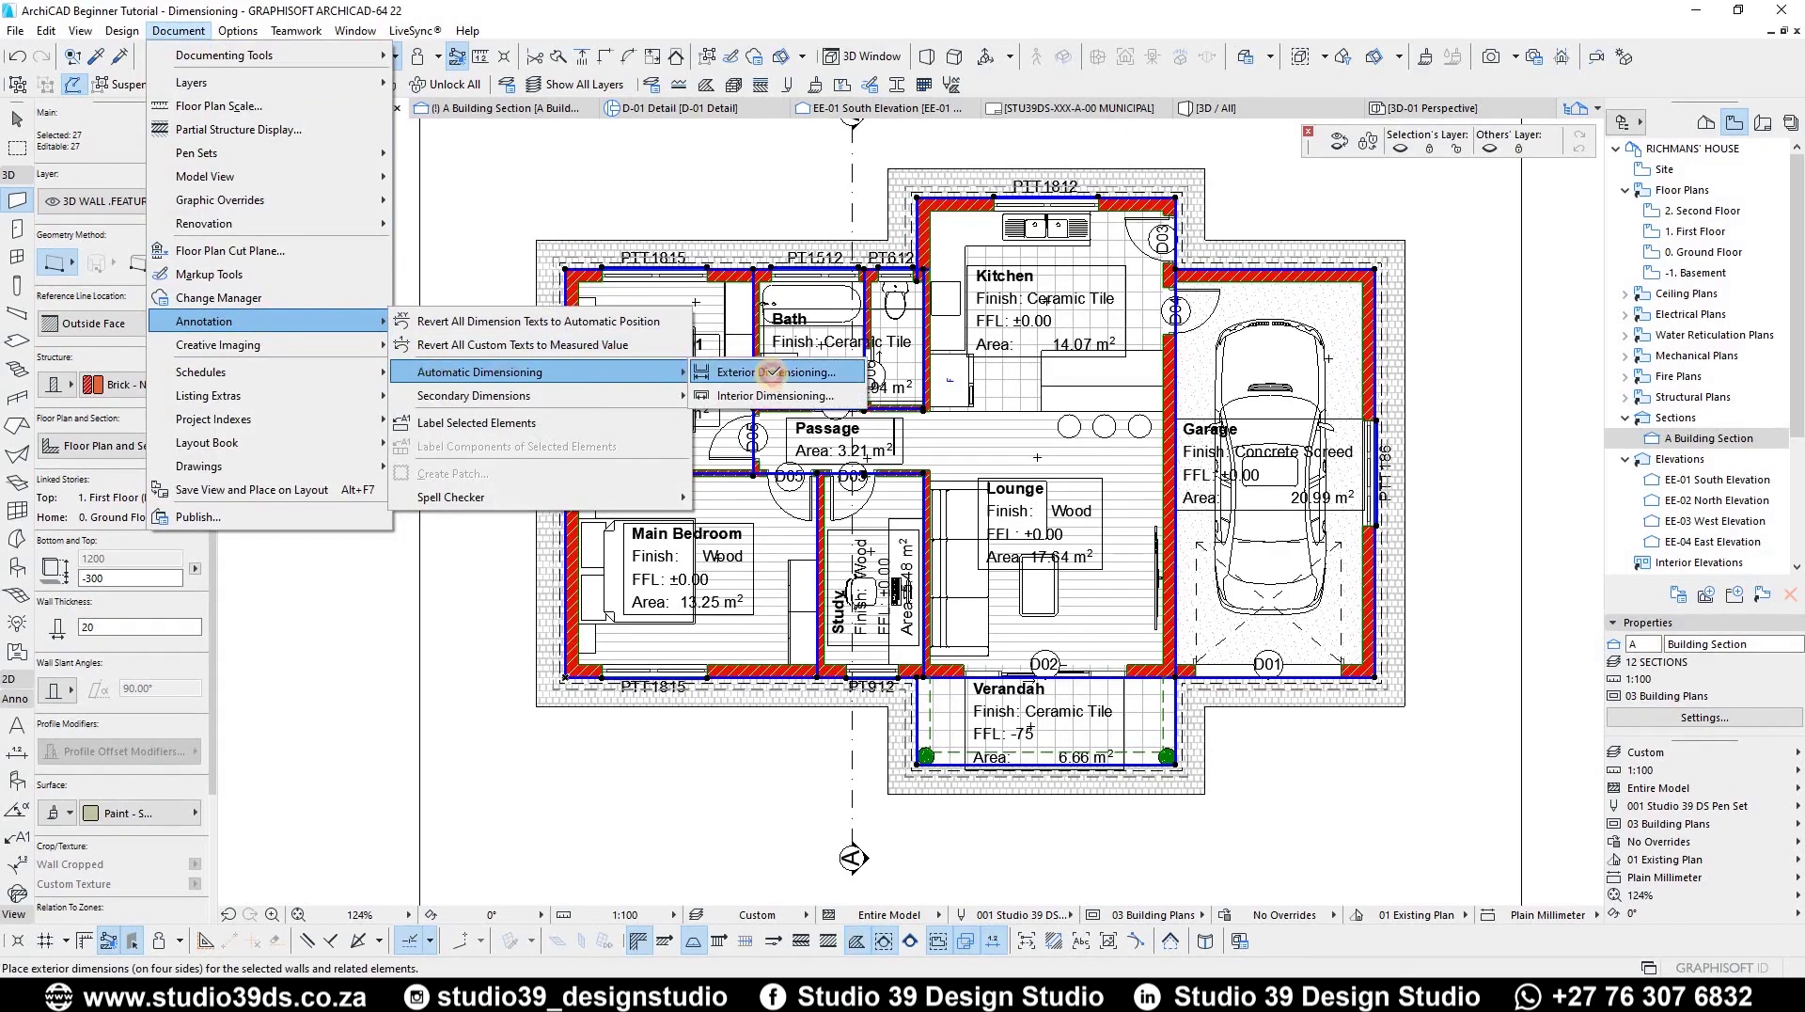
left_click(771, 374)
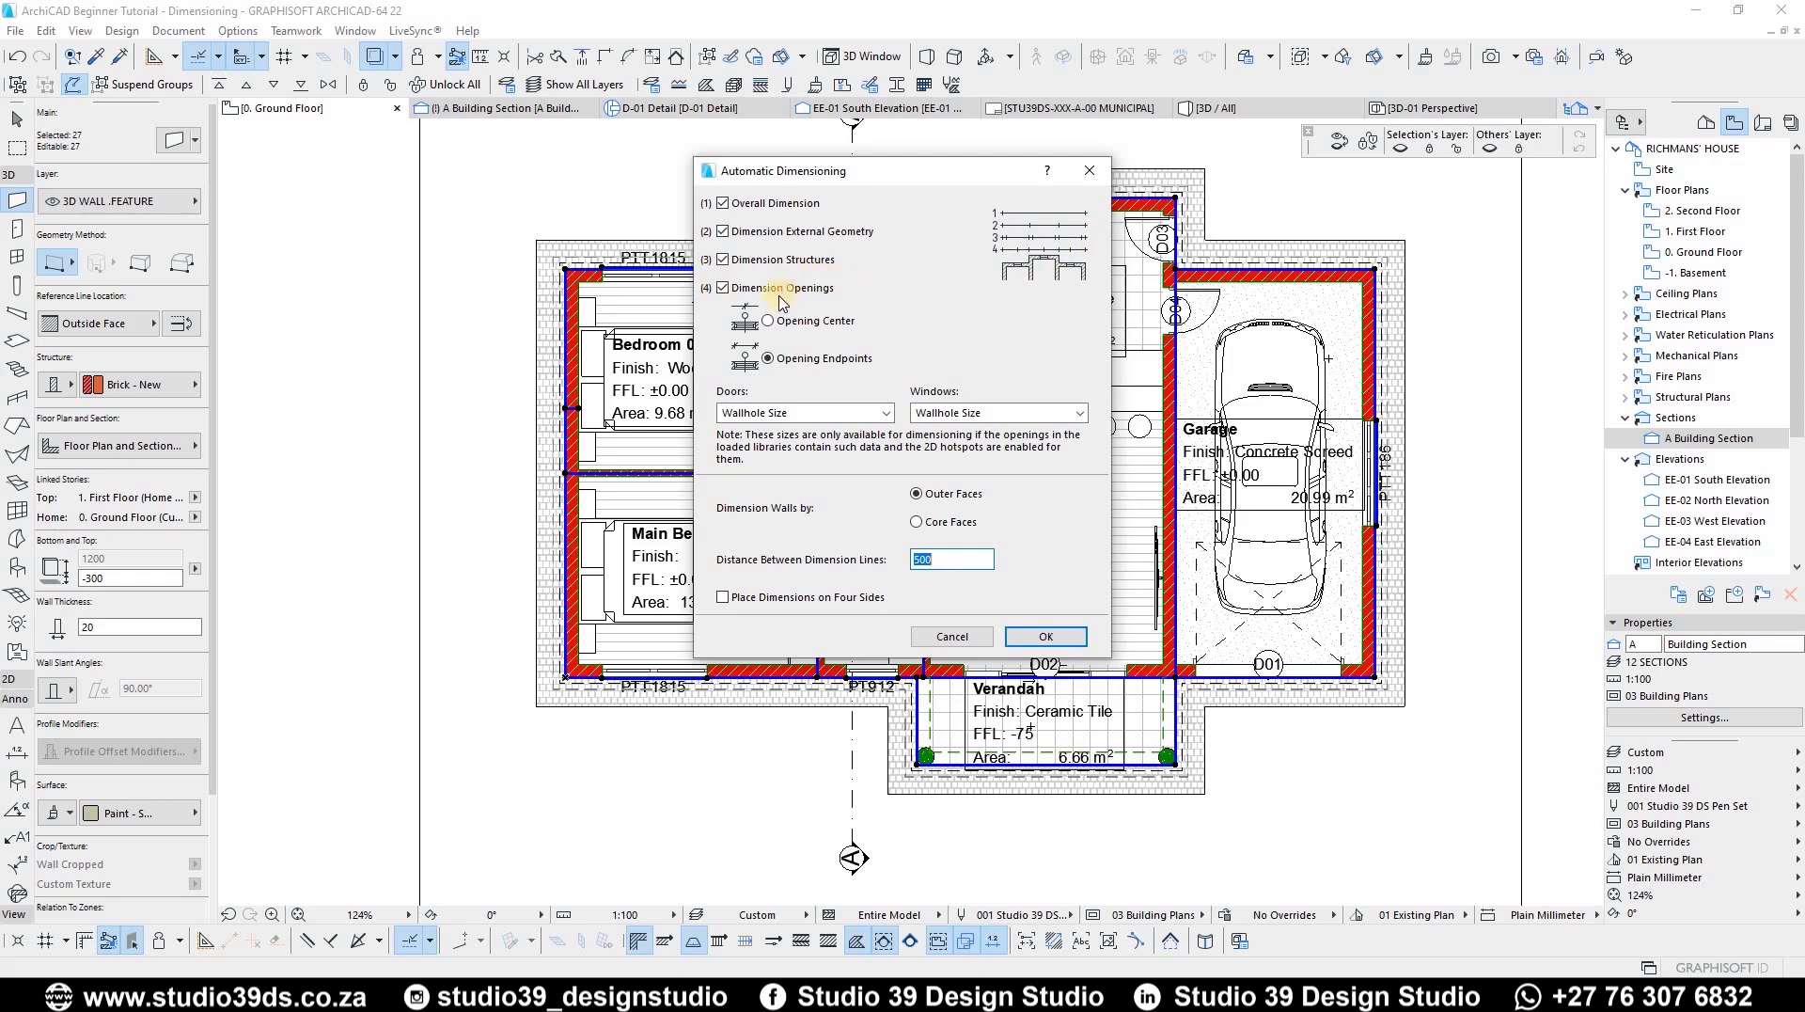
left_click(758, 288)
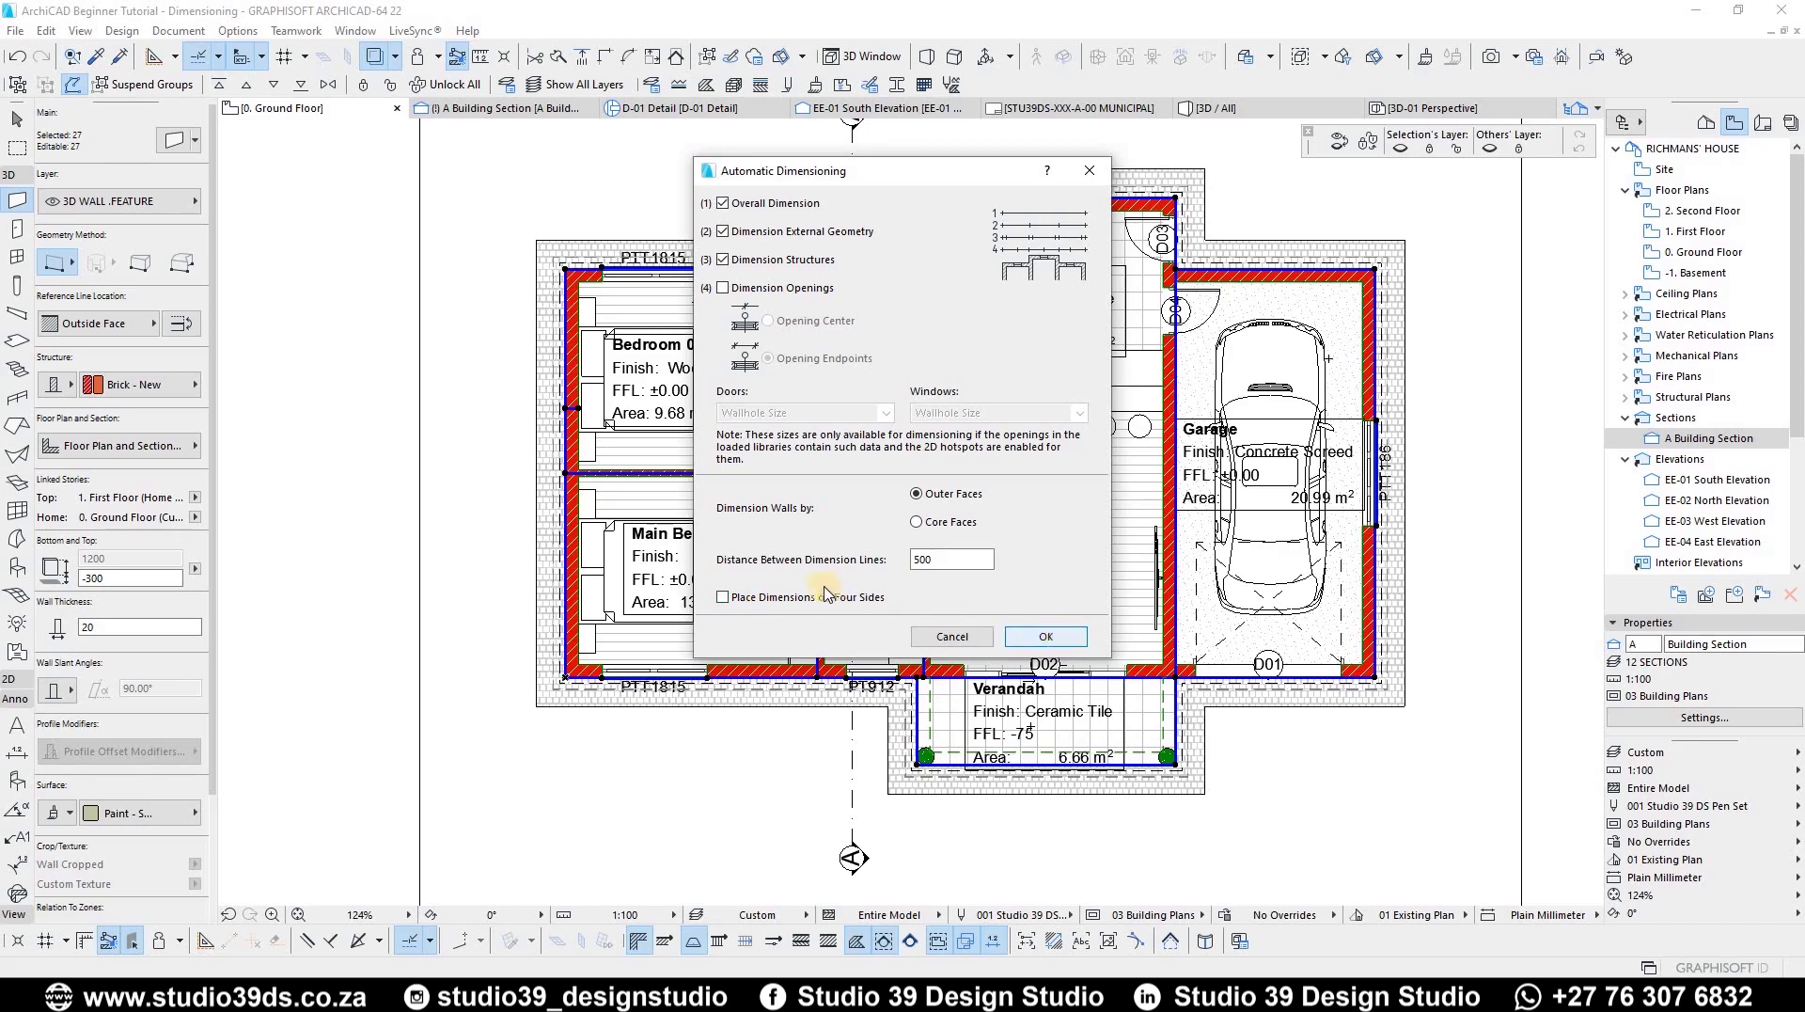
left_click(1060, 636)
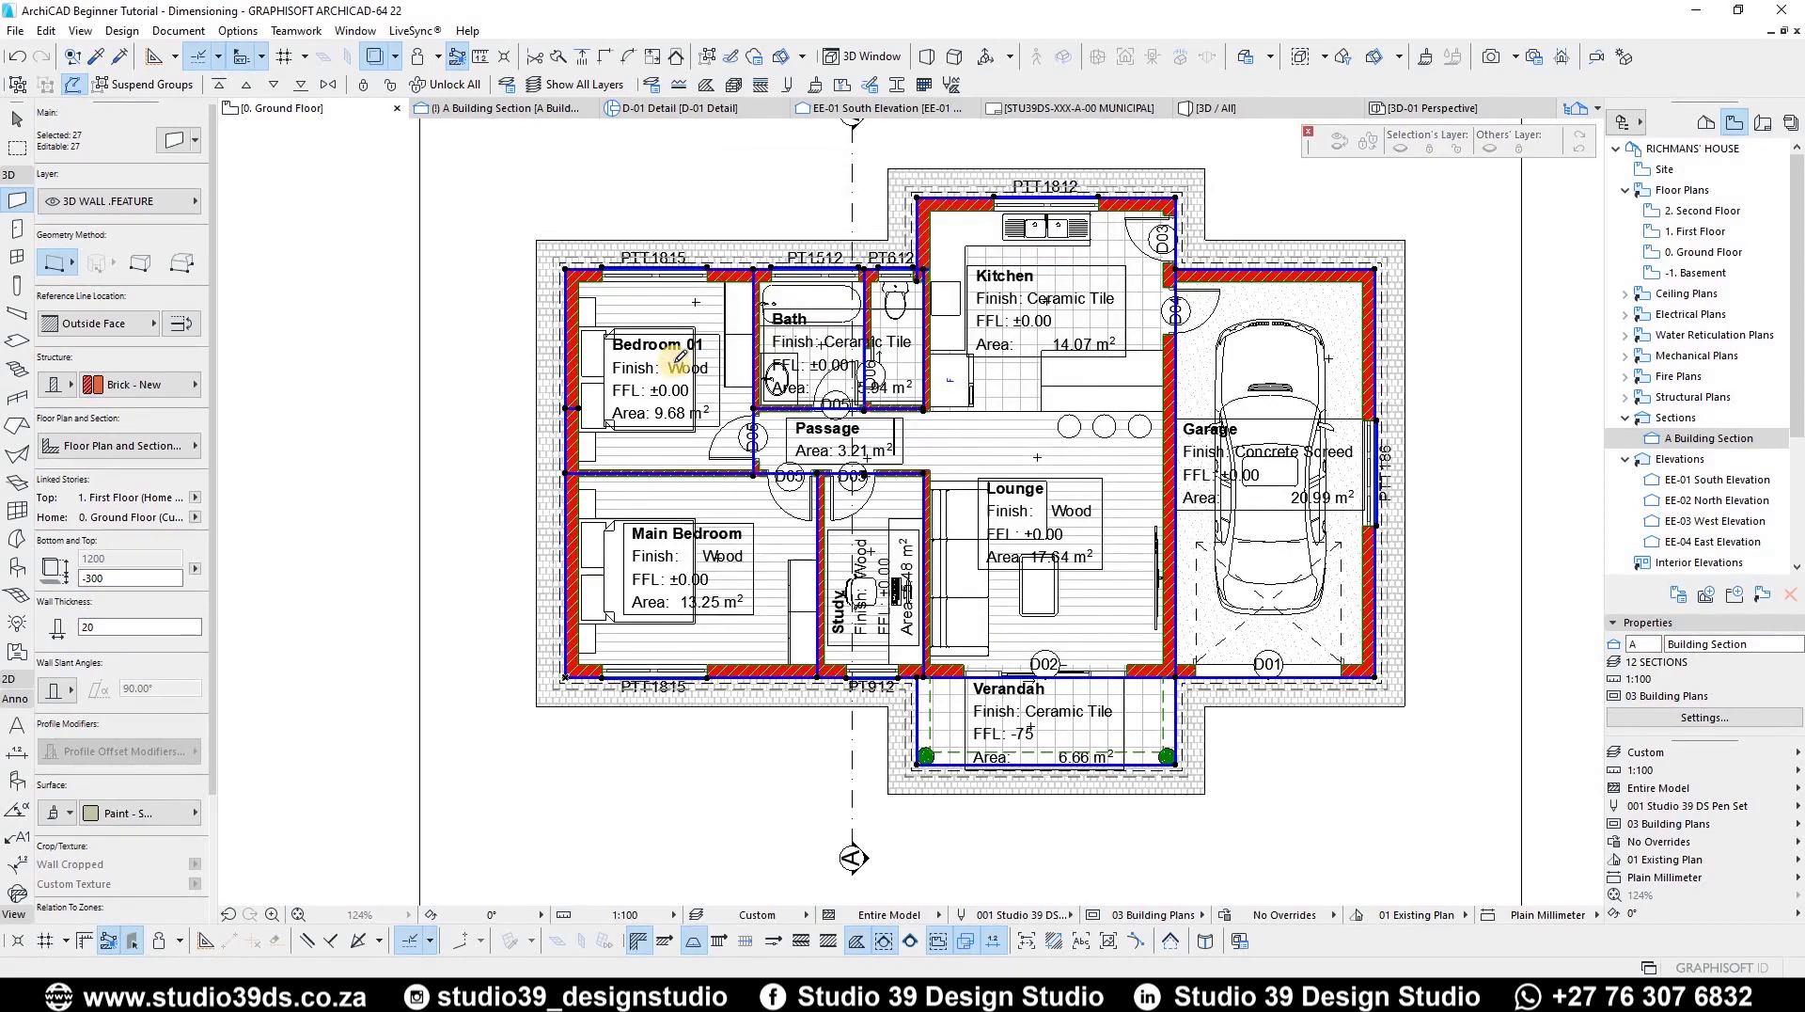
Step: Place the automatic dimension chains outside the bedroom wall, using that wall as their direction, and deselect the walls
left_click(565, 360)
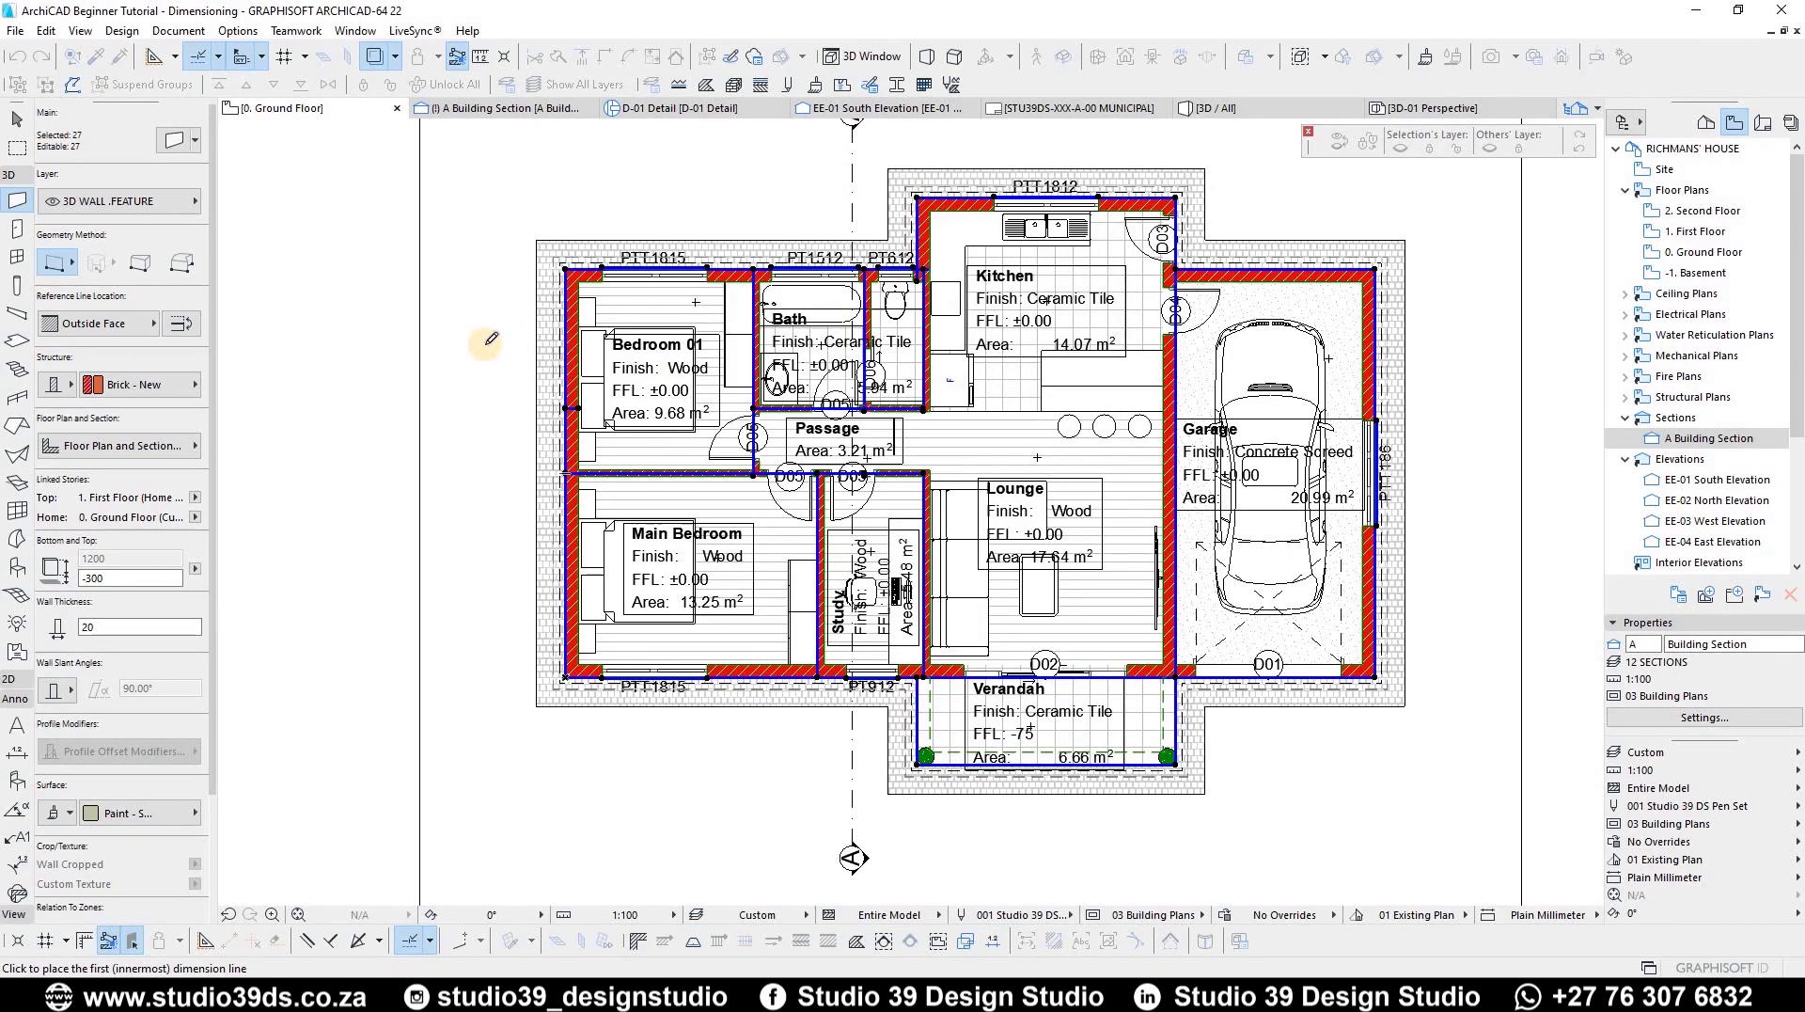
left_click(554, 417)
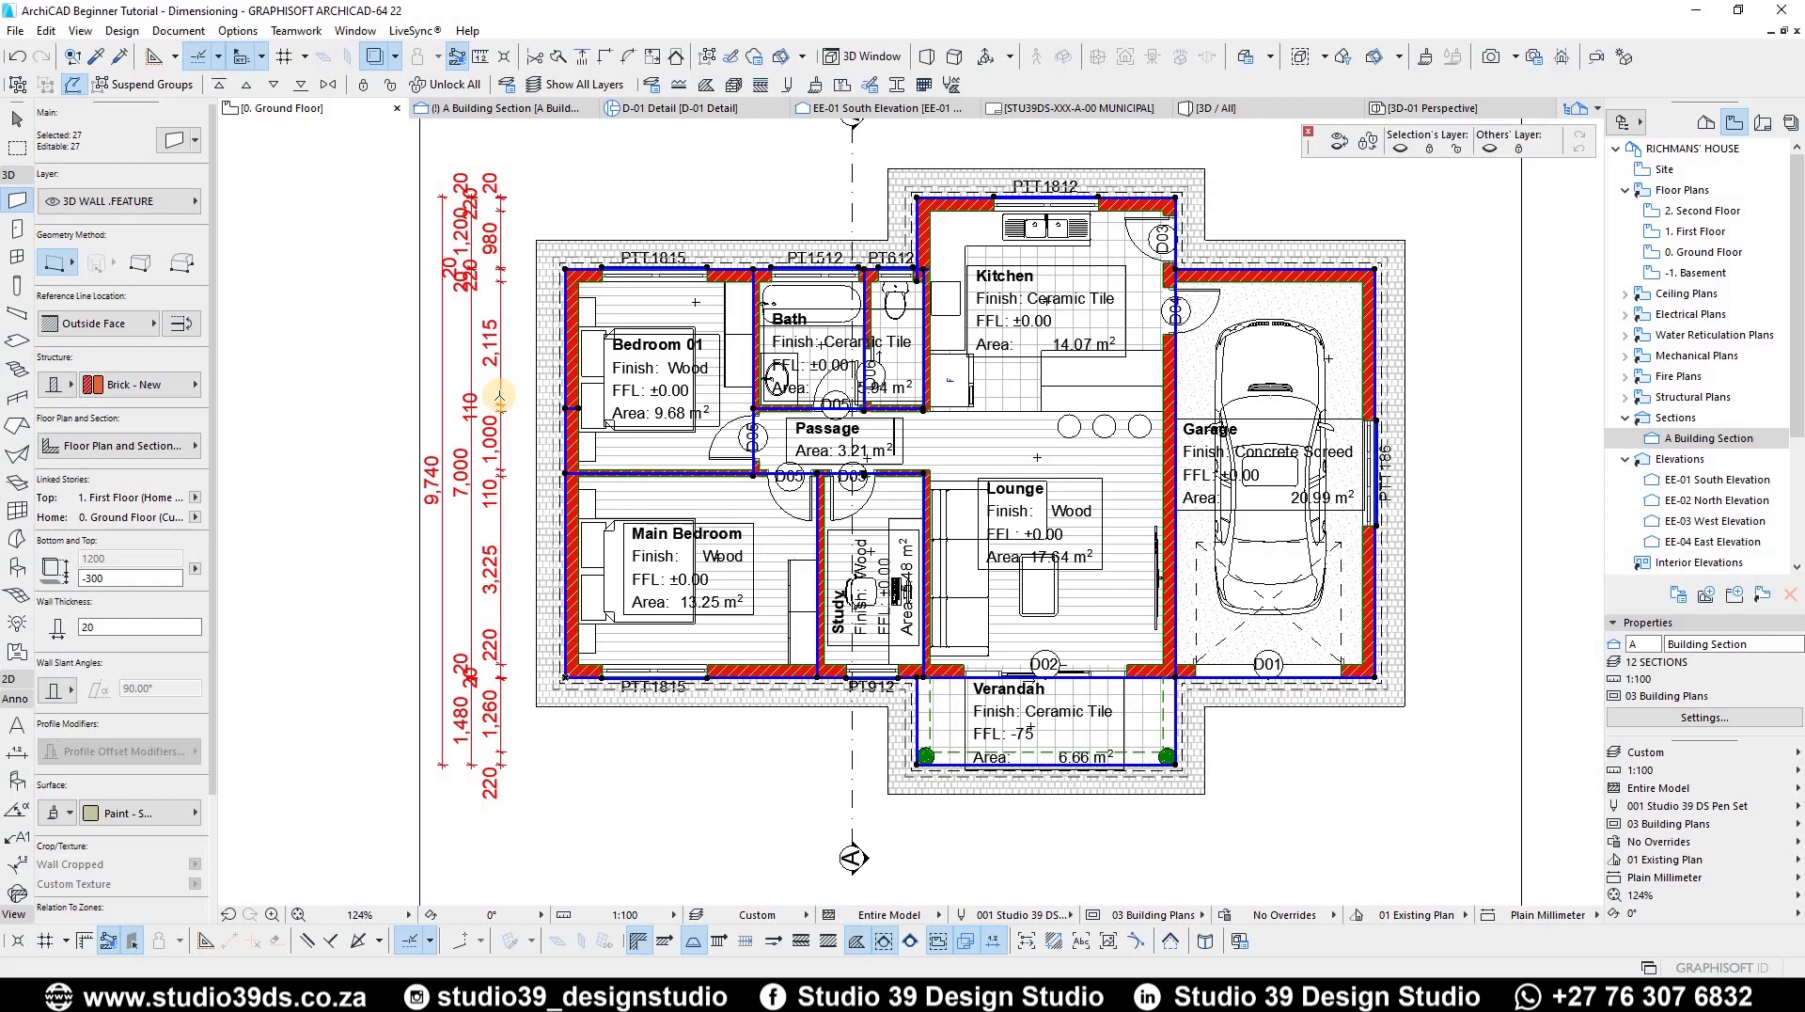
key("Escape")
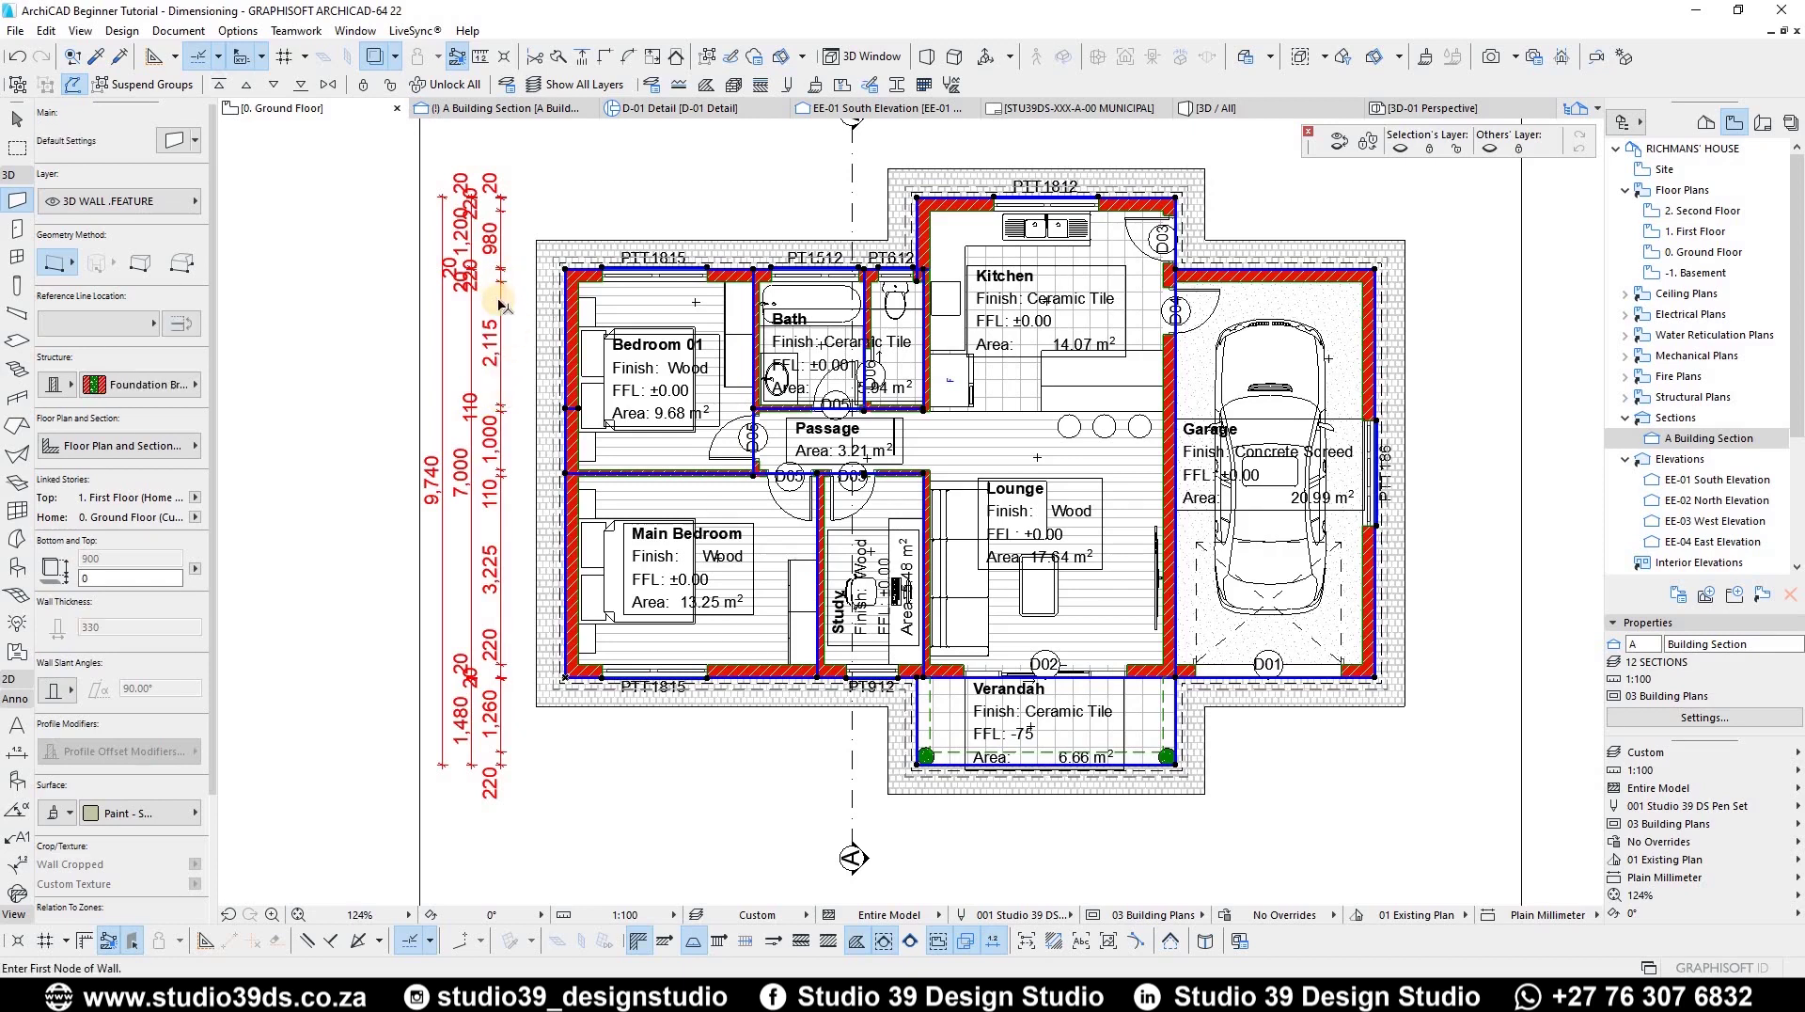
Step: Select all three automatic dimension chains and set their font size to 2.00 mm
left_click(475, 322)
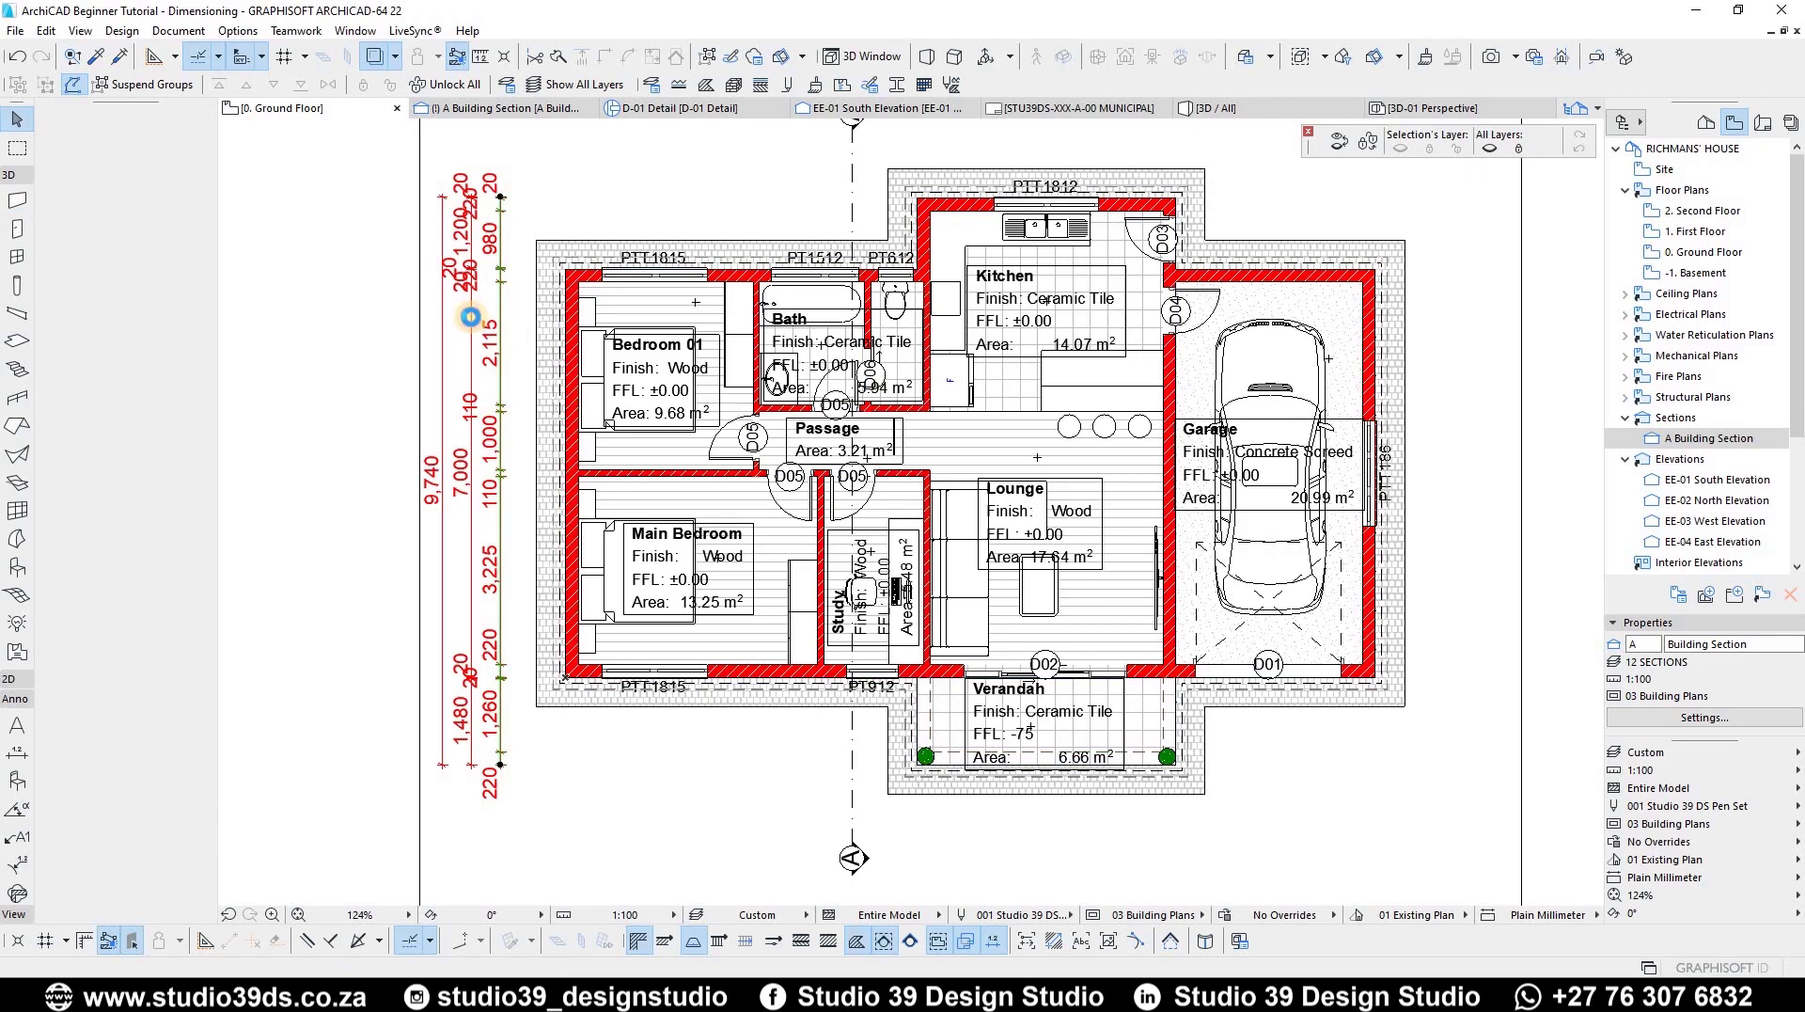
left_click(443, 324, "shift")
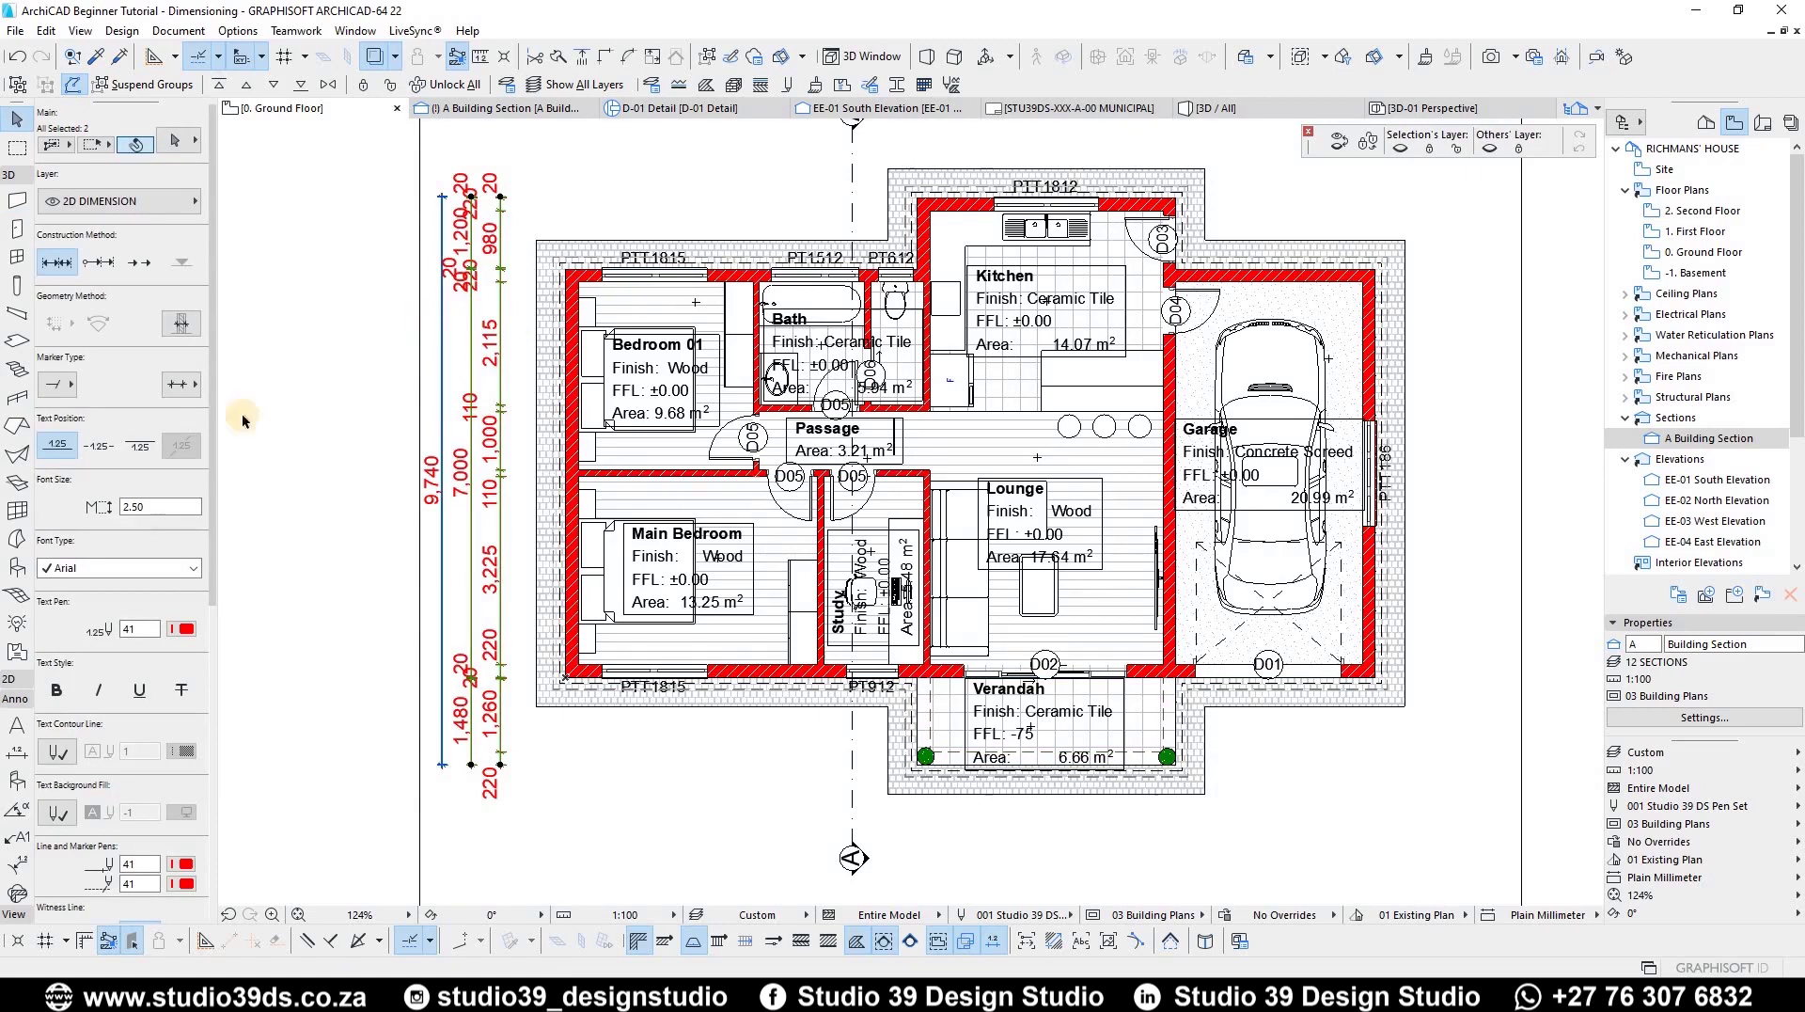
left_click(150, 507)
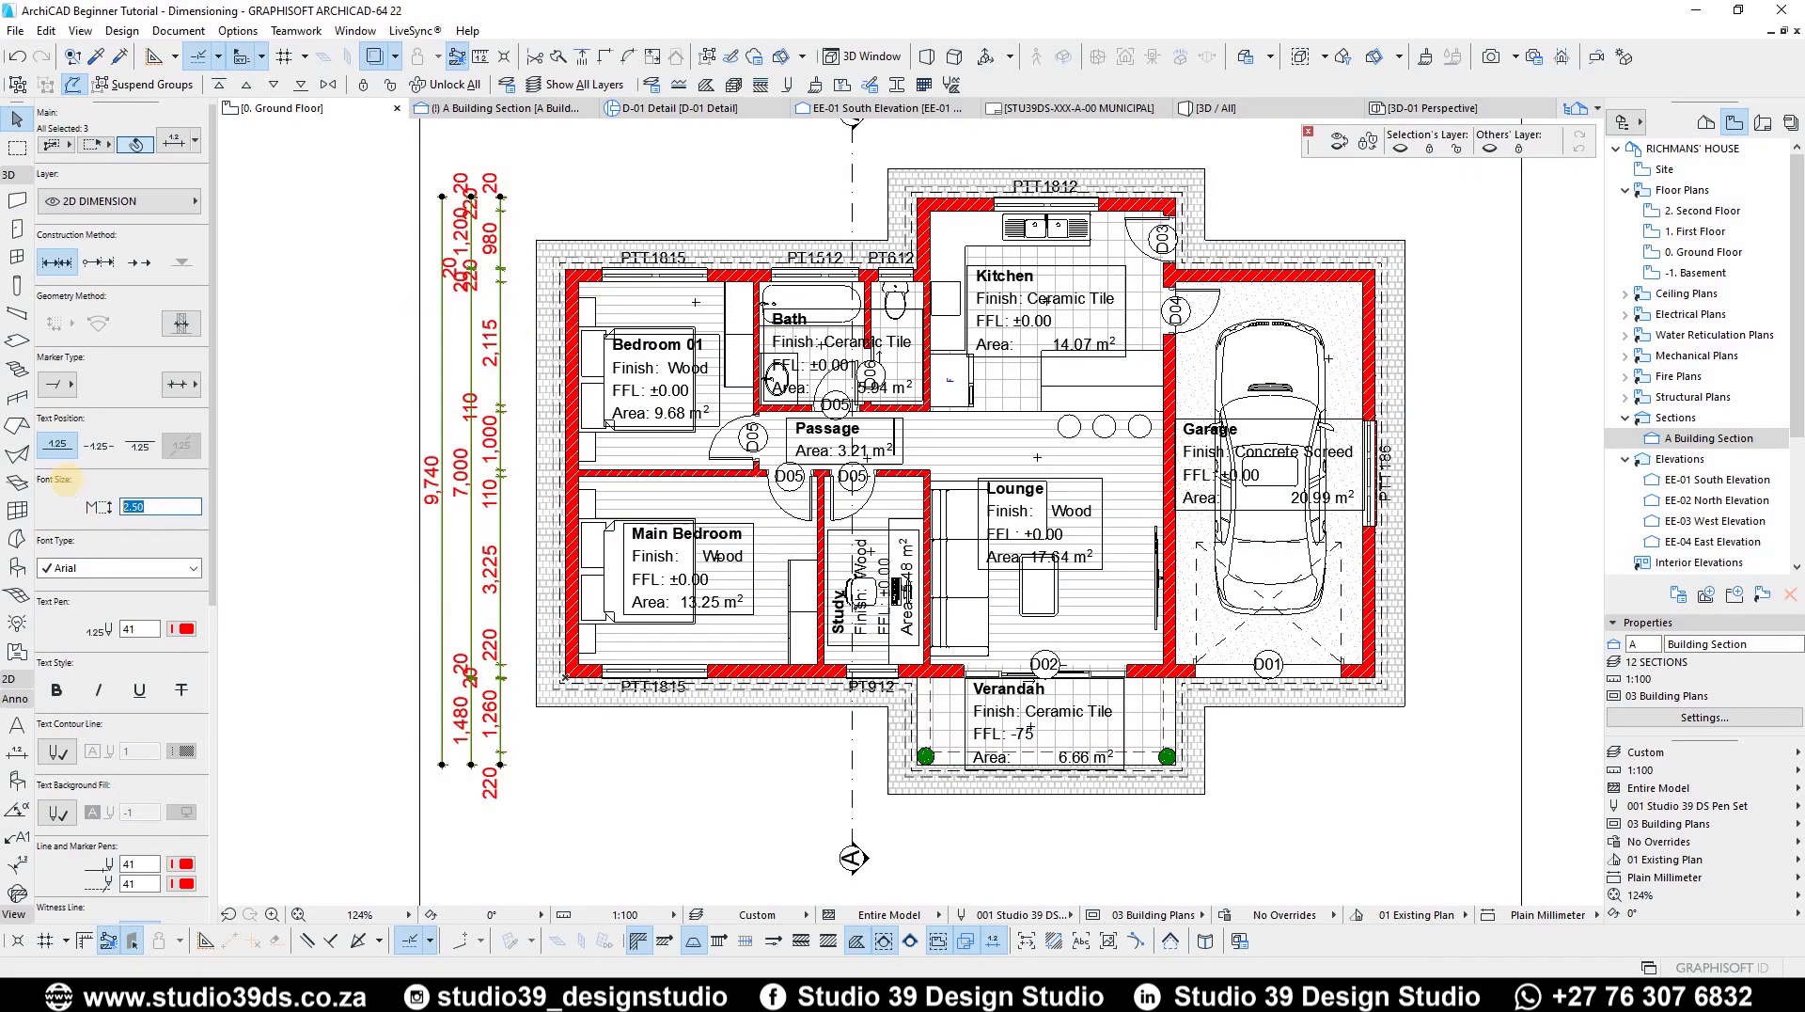
type("2.00")
key("Return")
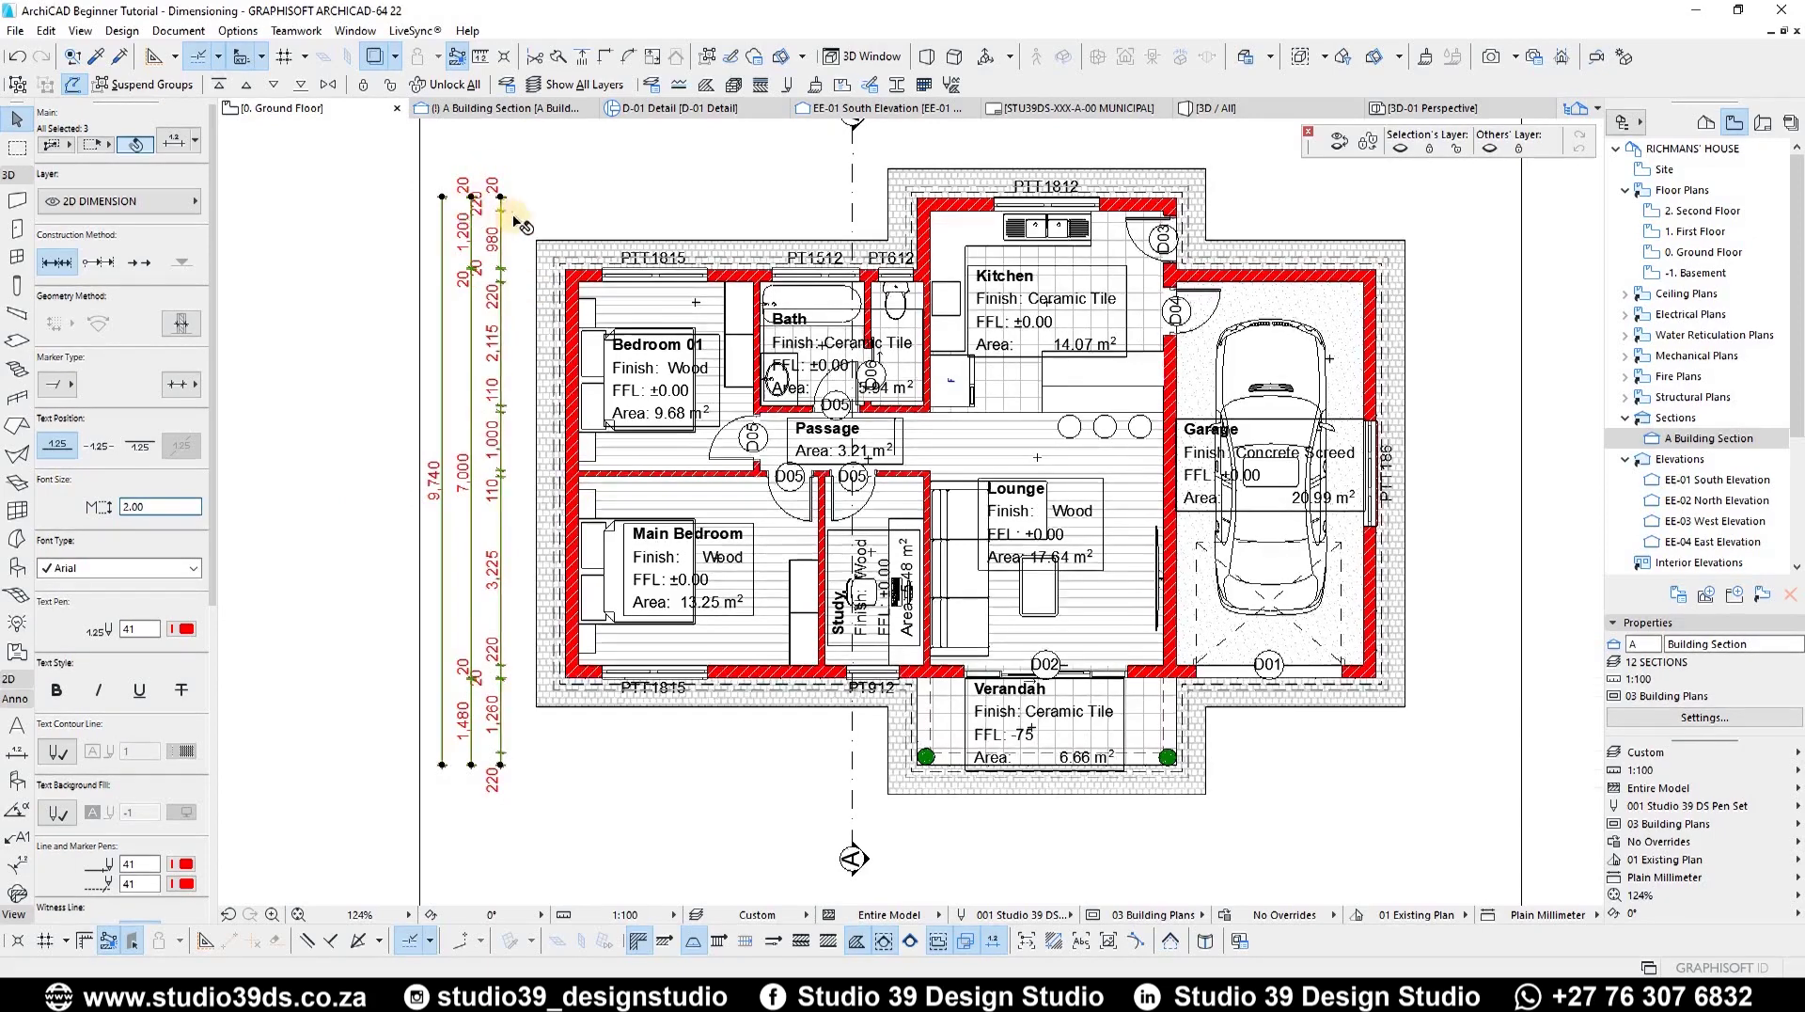
Step: Delete all three automatic dimension chains from the floor plan
scroll(479, 209, "up", 3)
scroll(564, 282, "down", 3)
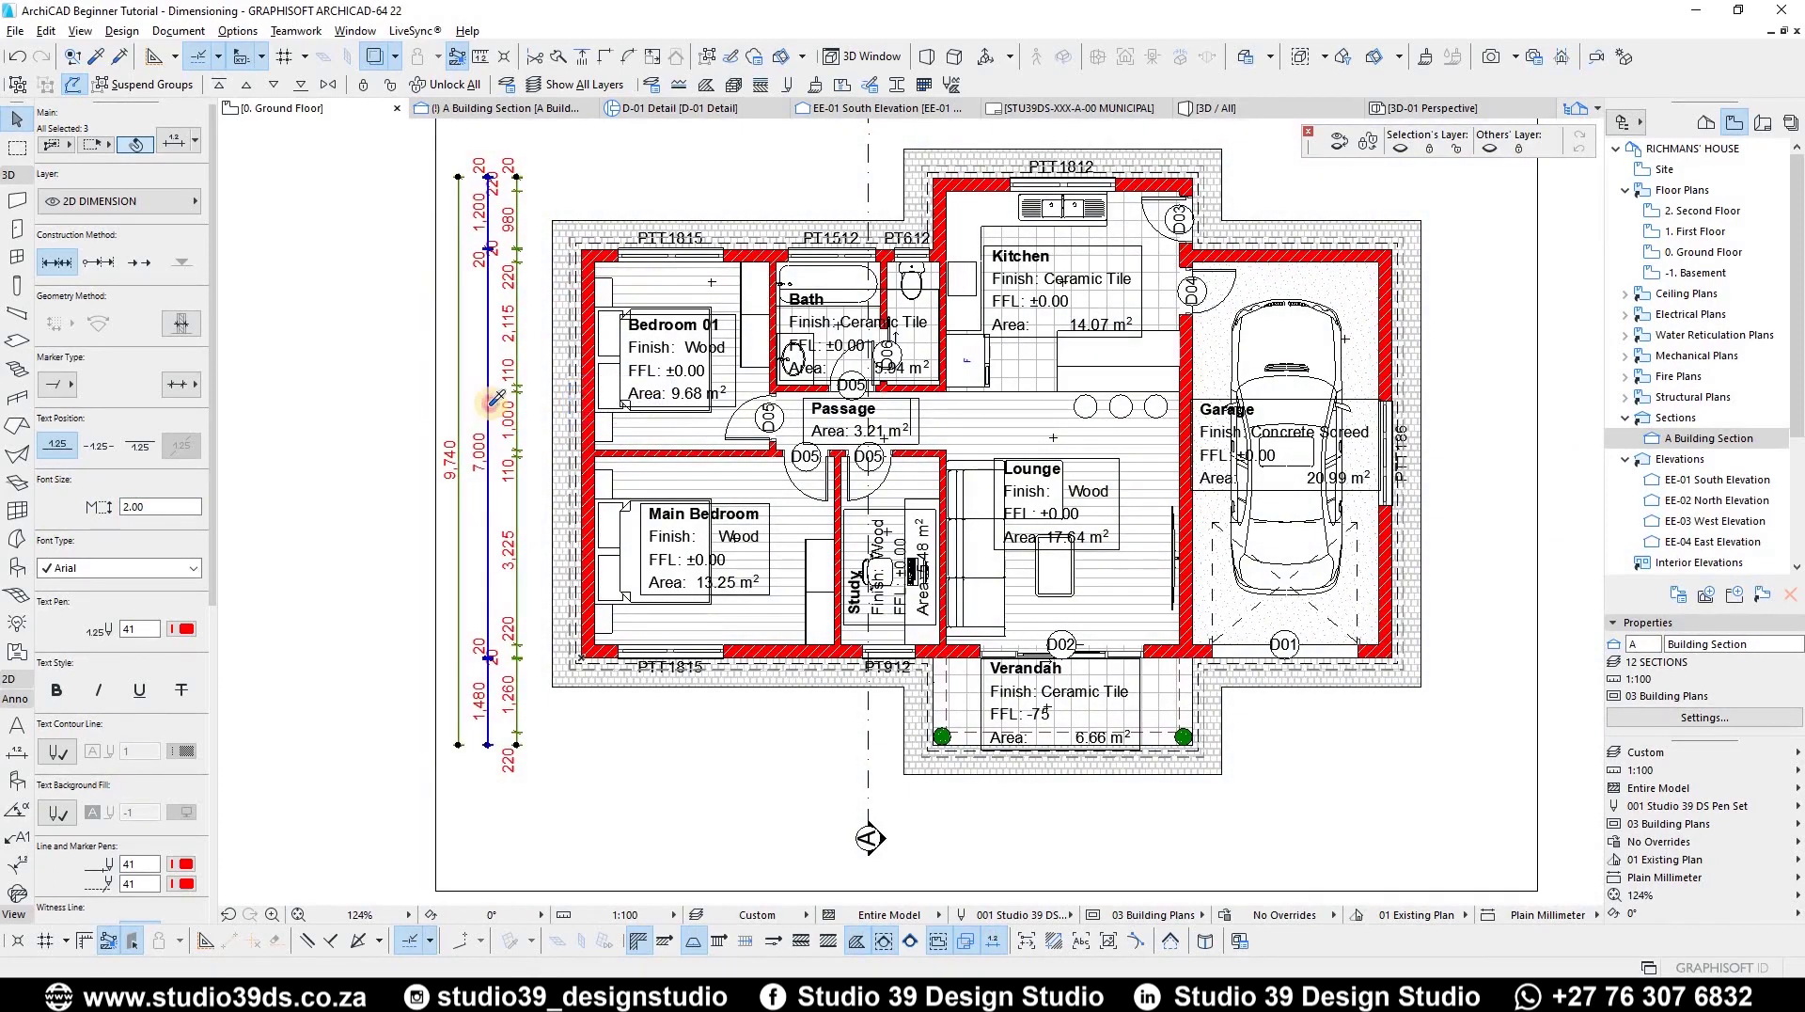
key("d")
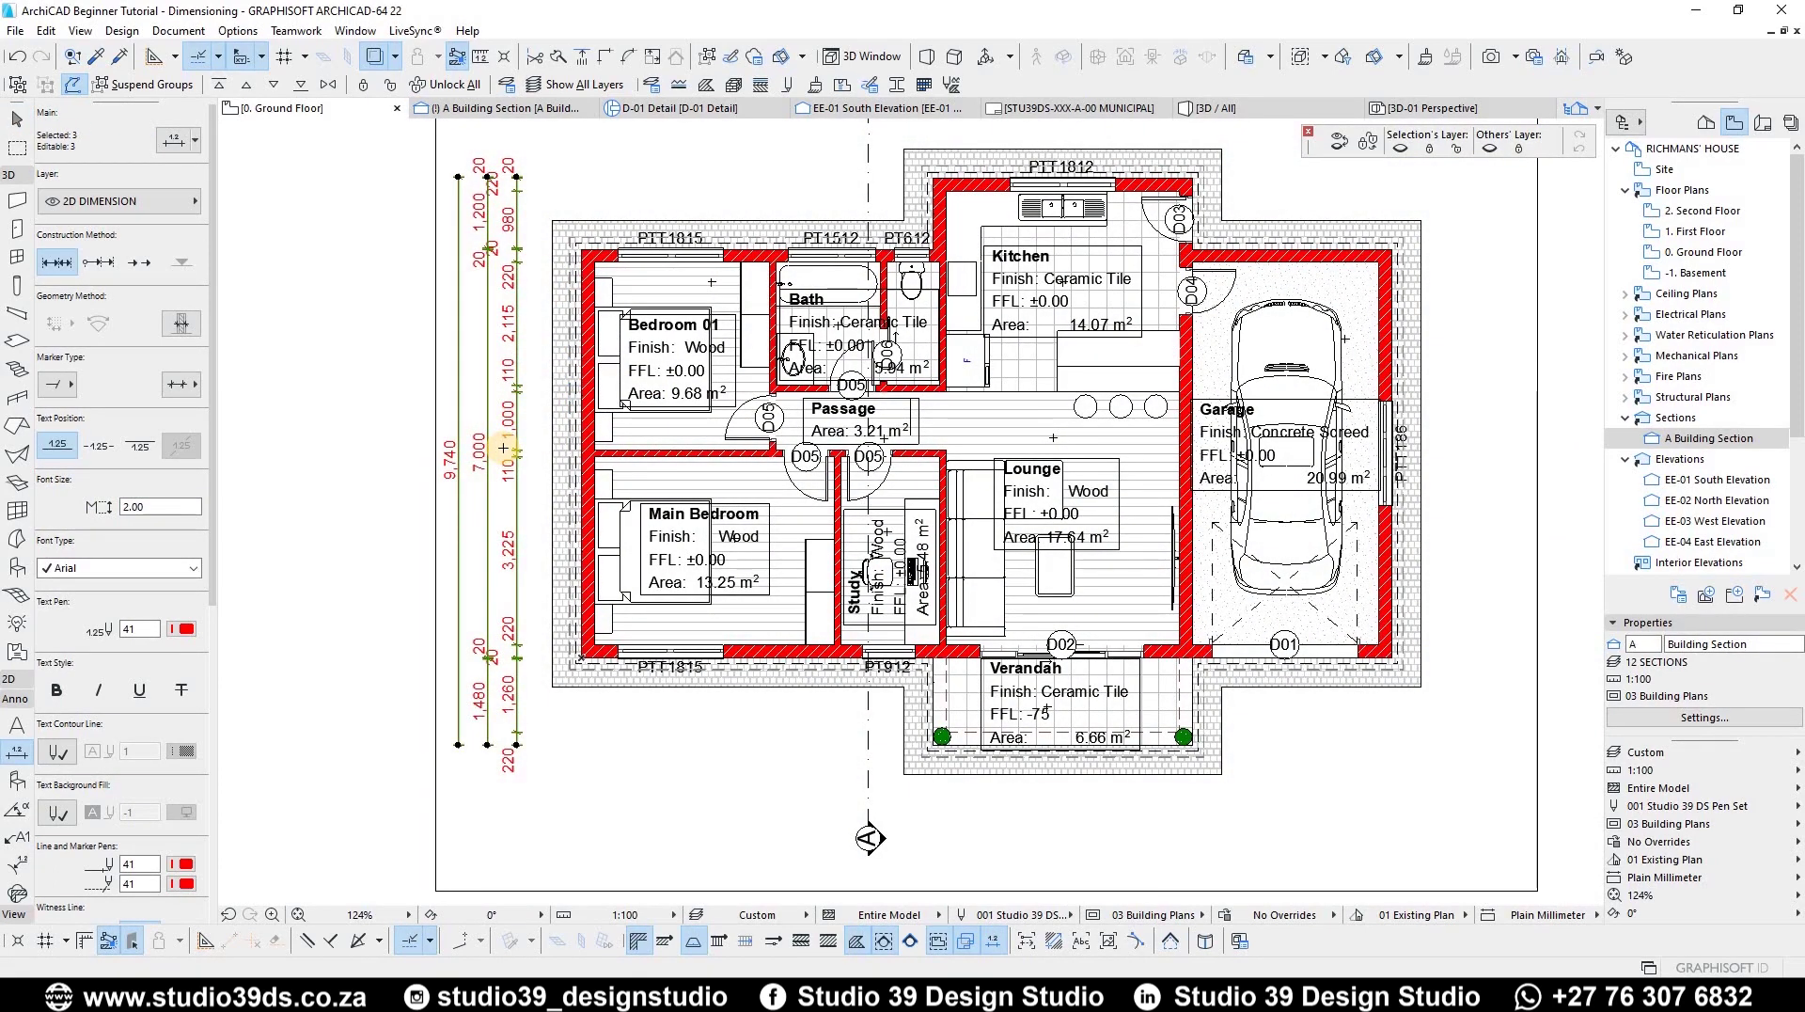
key("Delete")
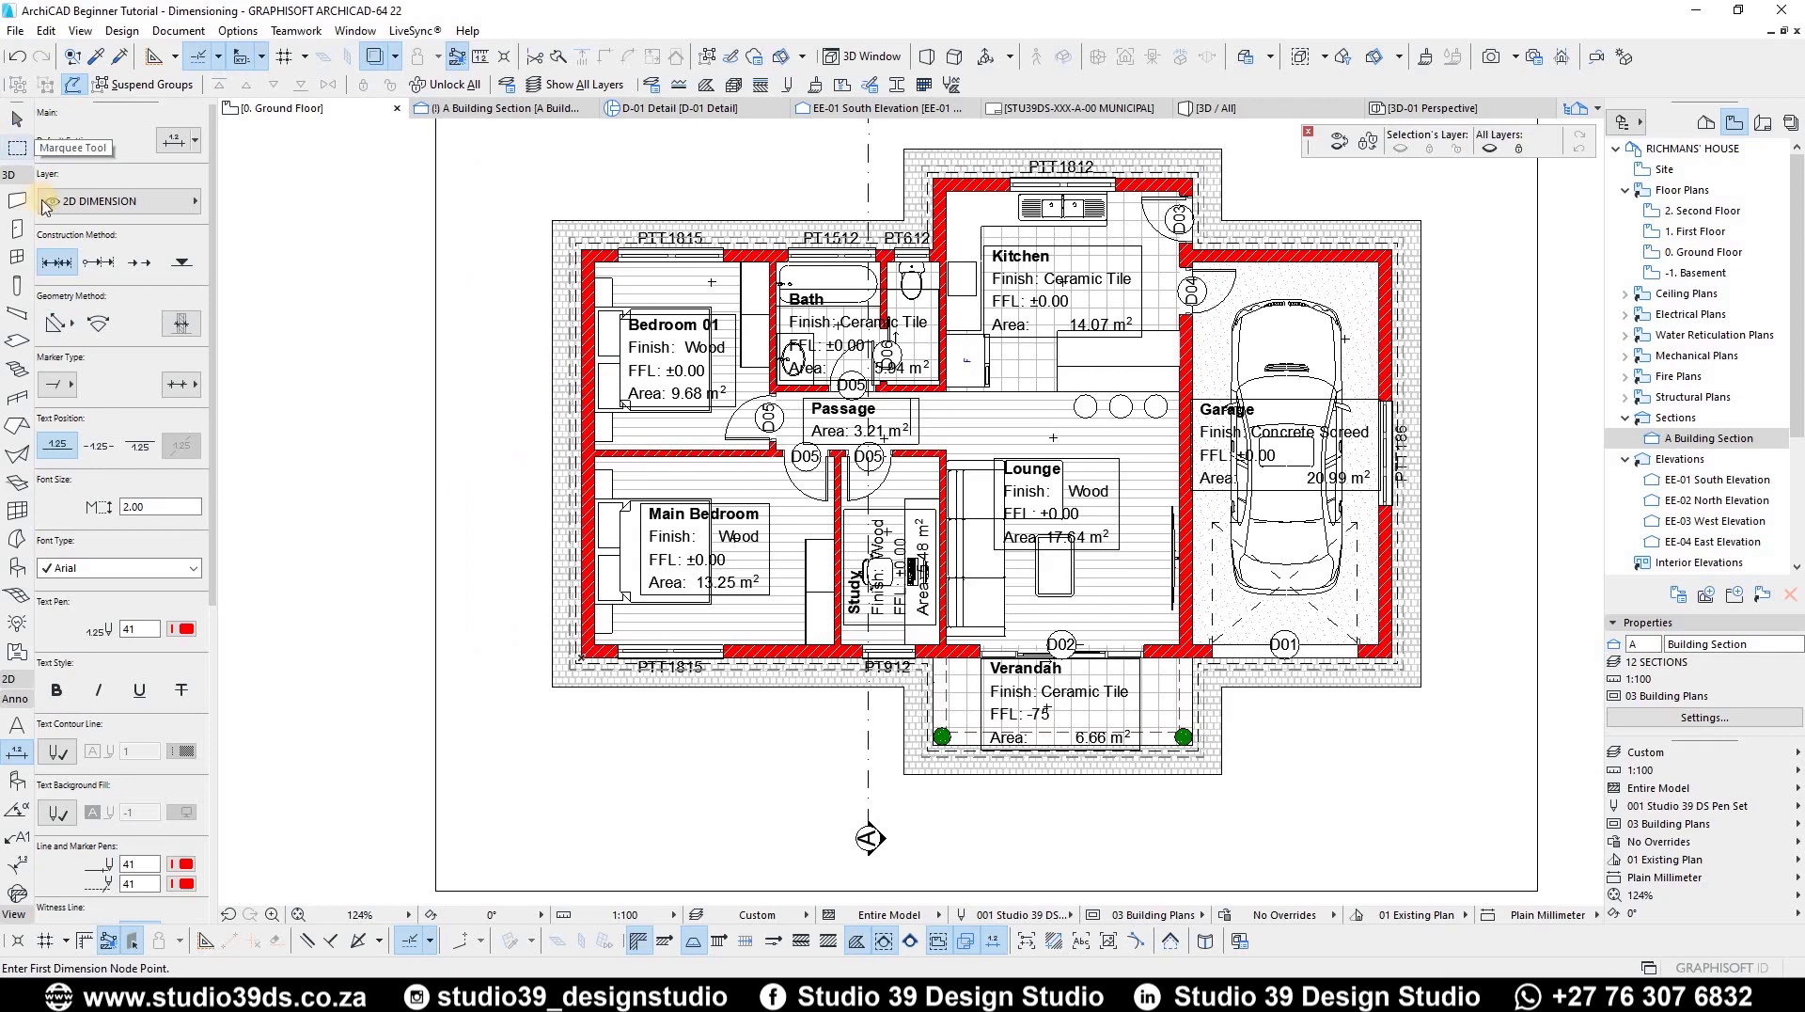
Step: Select all walls and start automatic exterior dimensioning on four sides with overall, external geometry and structure lines, openings excluded, by outer faces
left_click(17, 200)
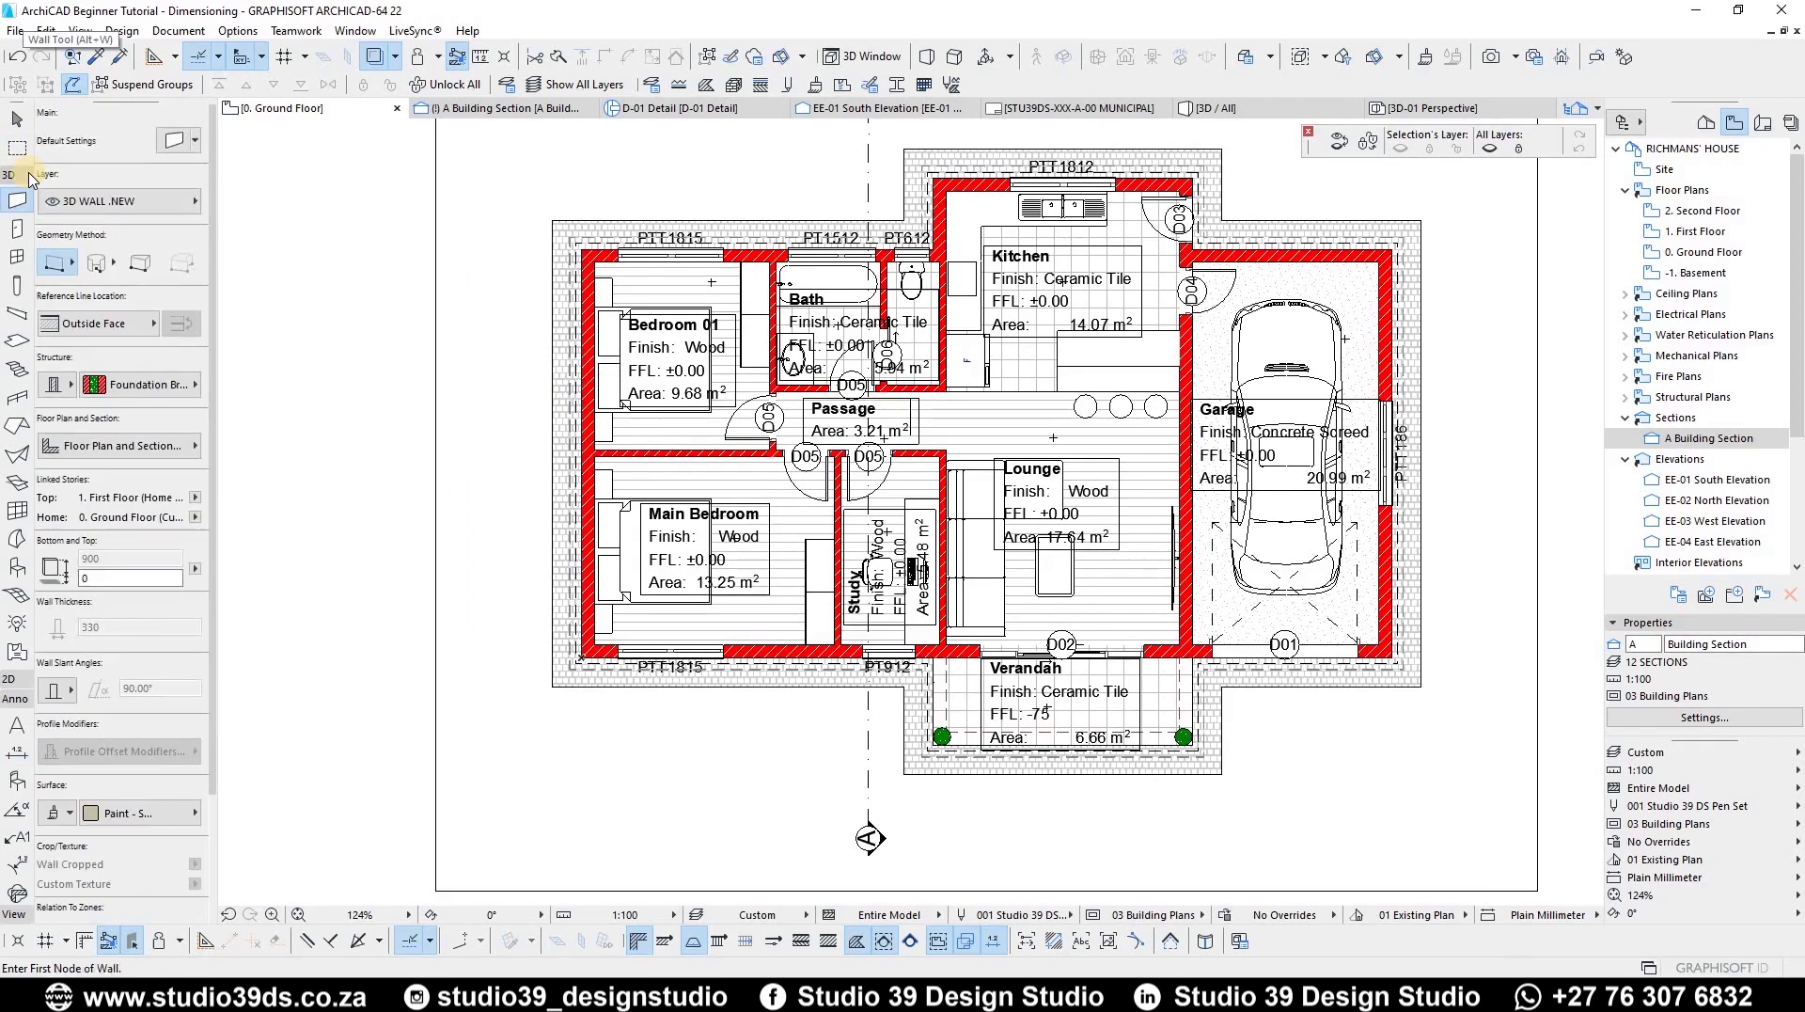
key("ctrl+a")
scroll(762, 271, "down", 4)
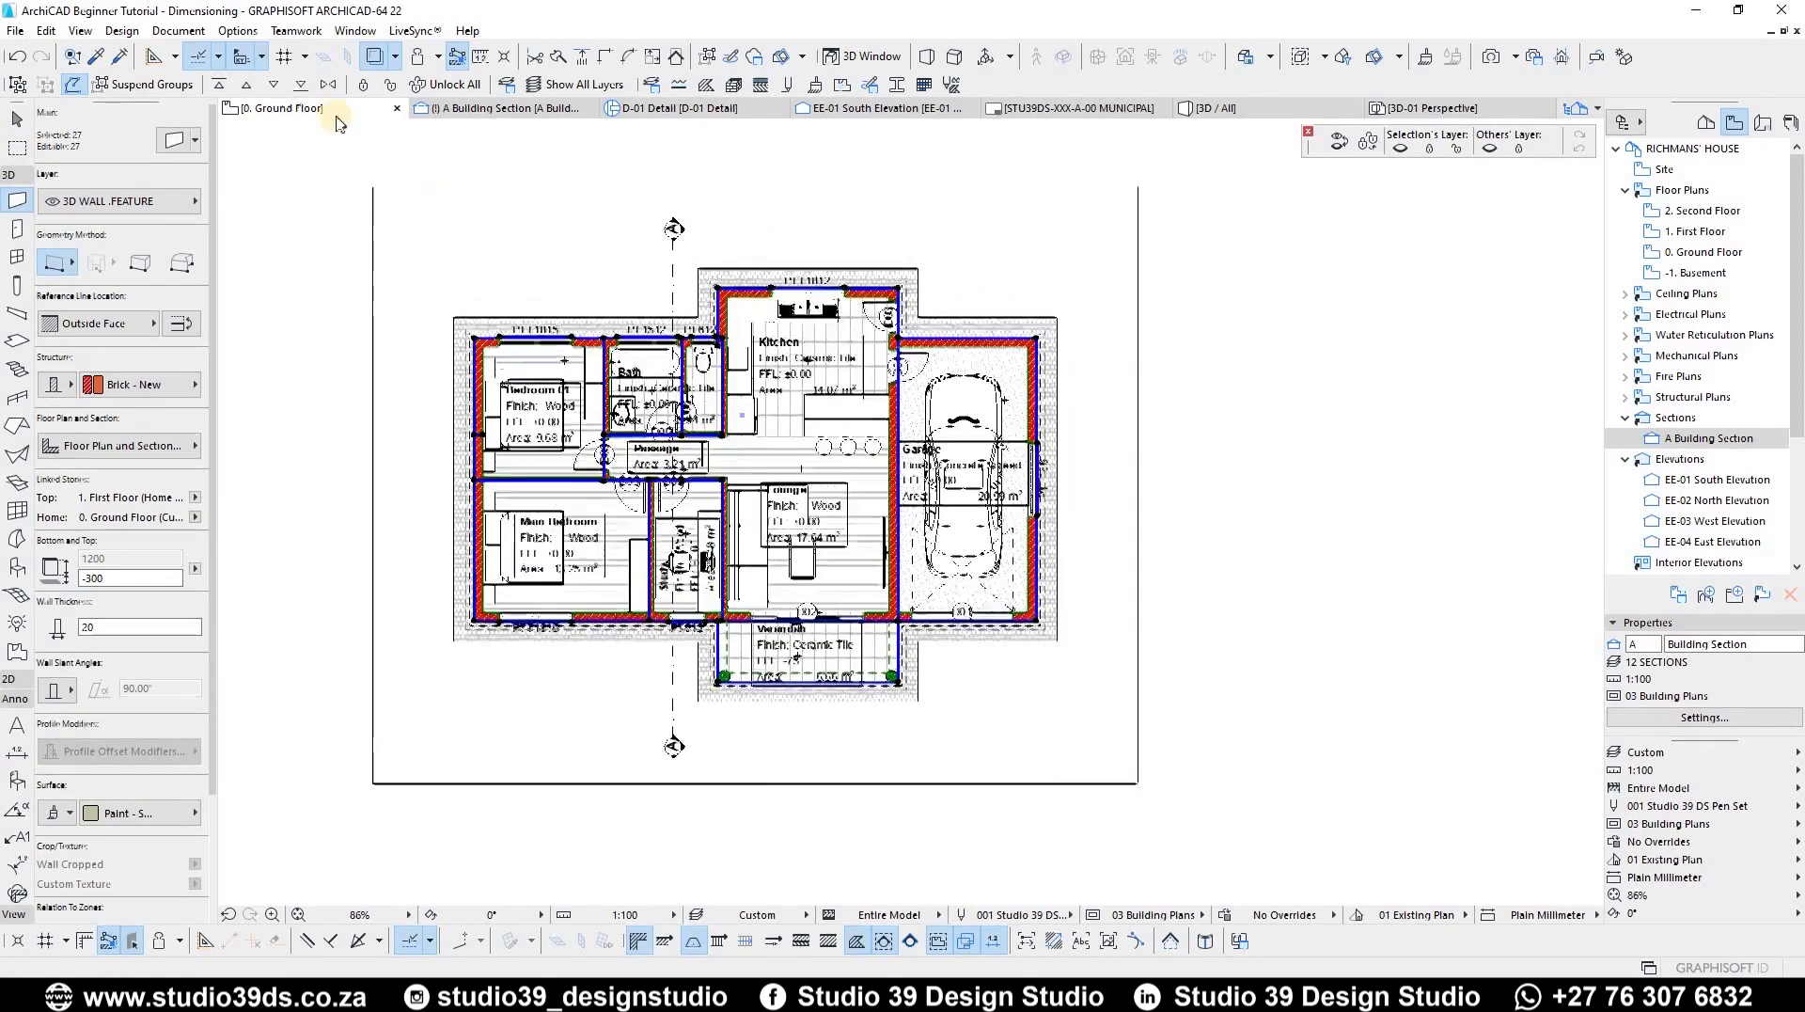
left_click(179, 30)
mouse_move(279, 393)
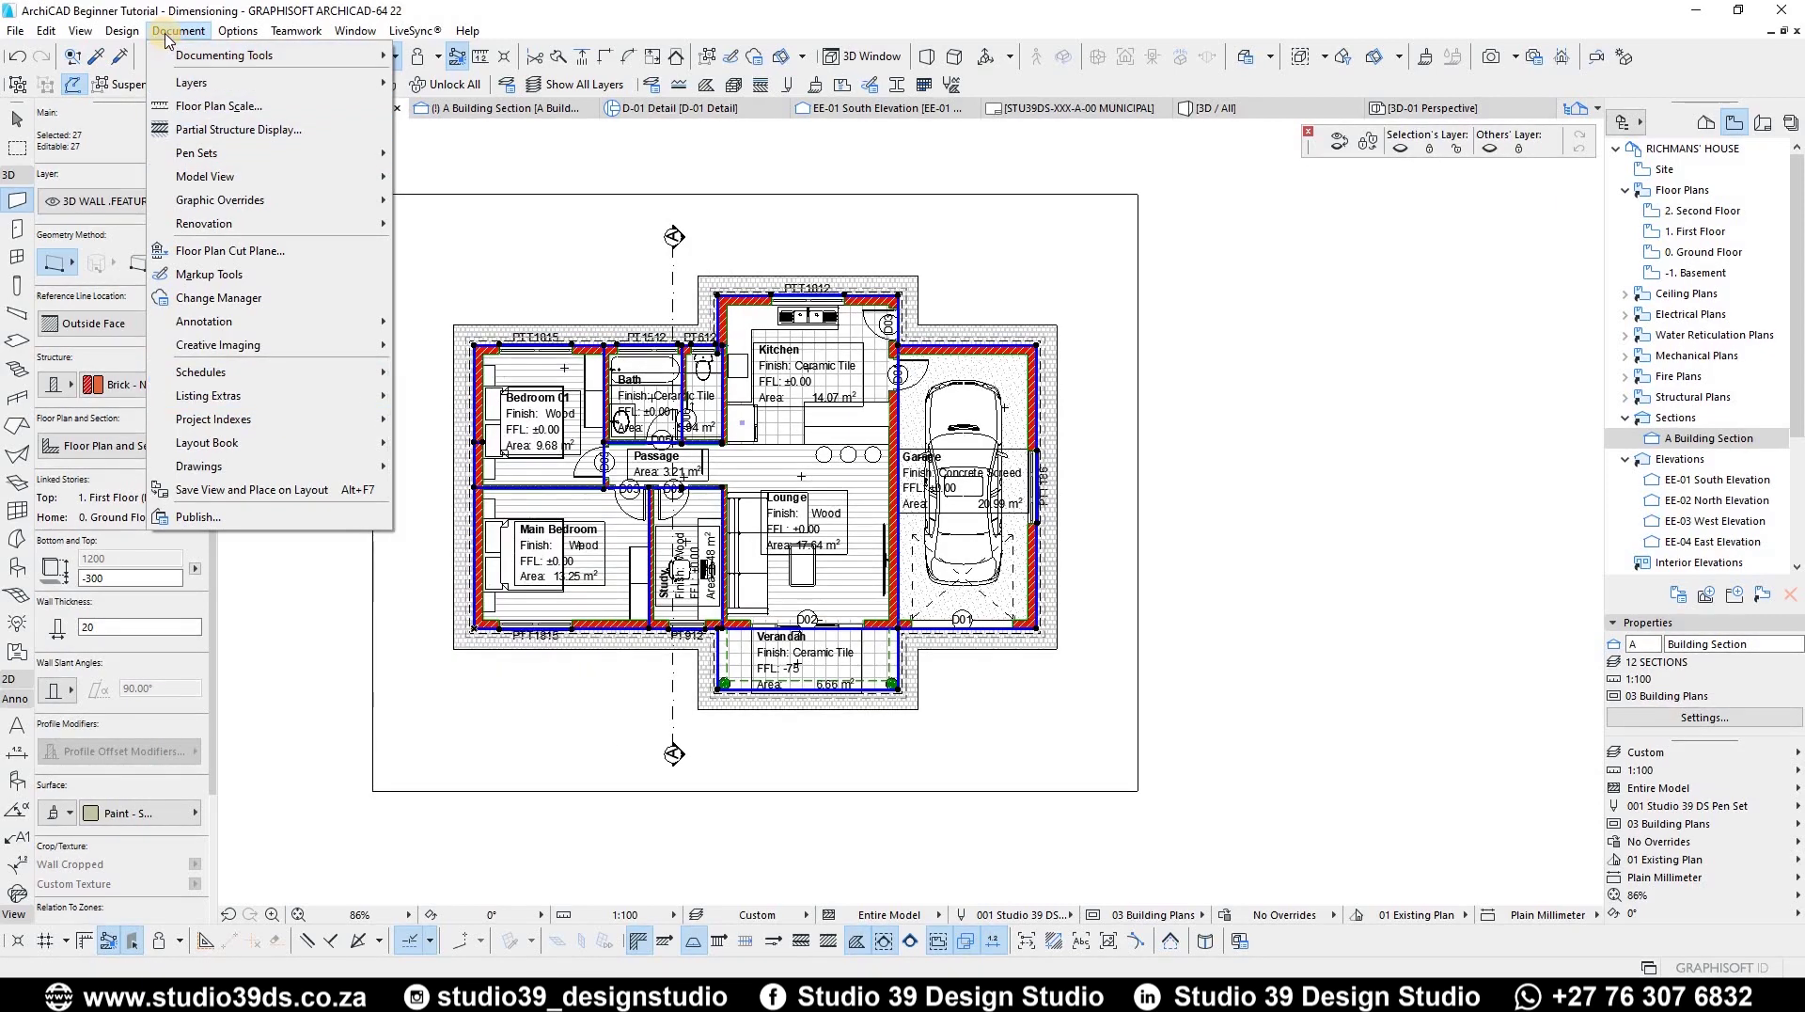
mouse_move(245, 323)
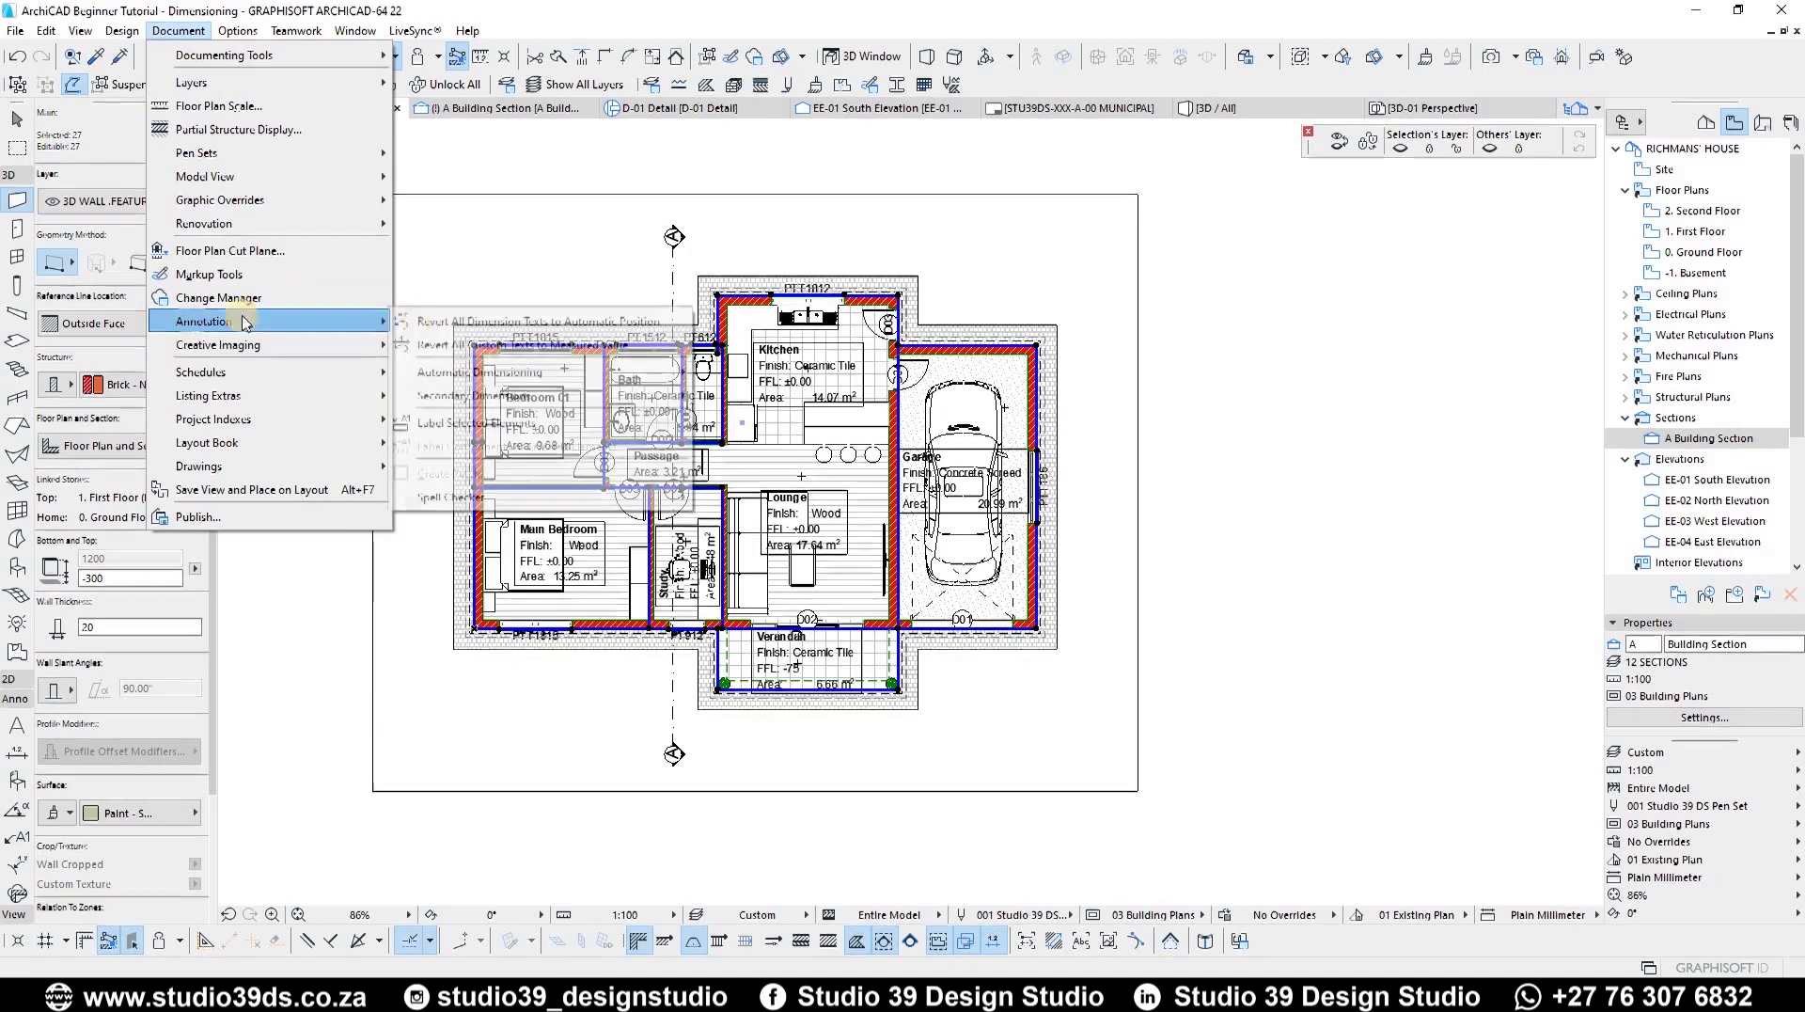
mouse_move(536, 373)
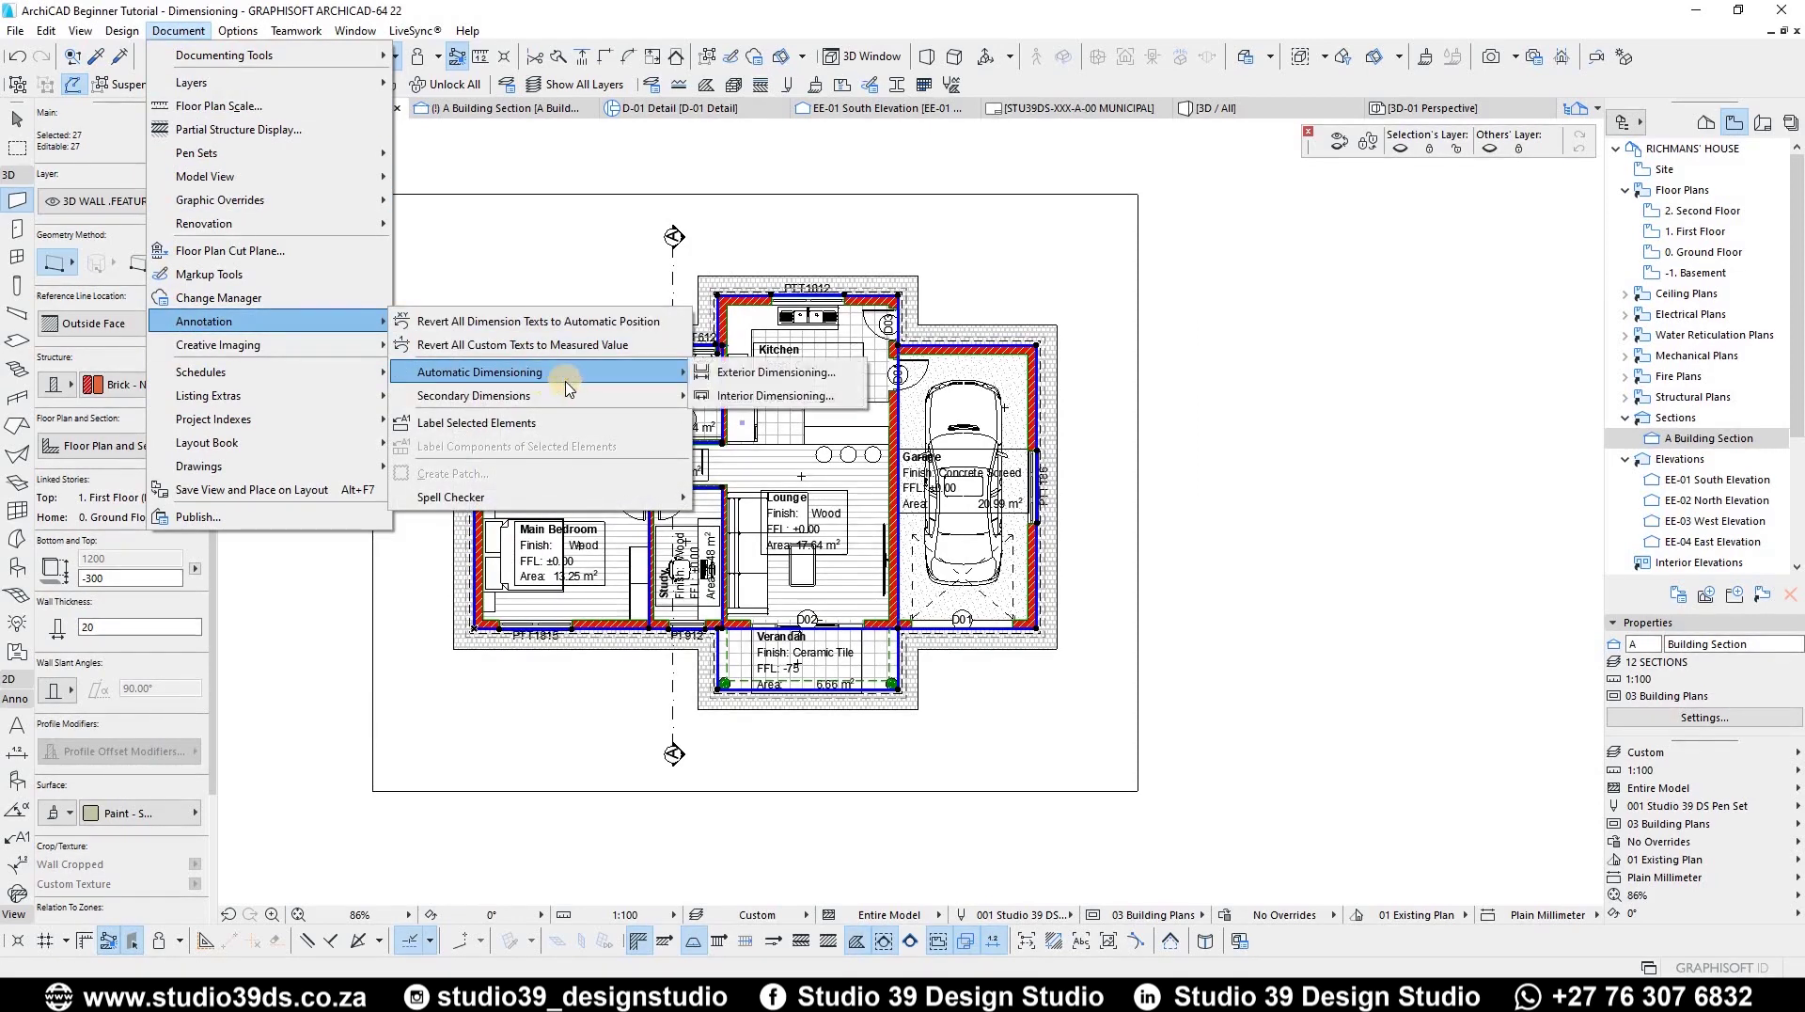
left_click(764, 374)
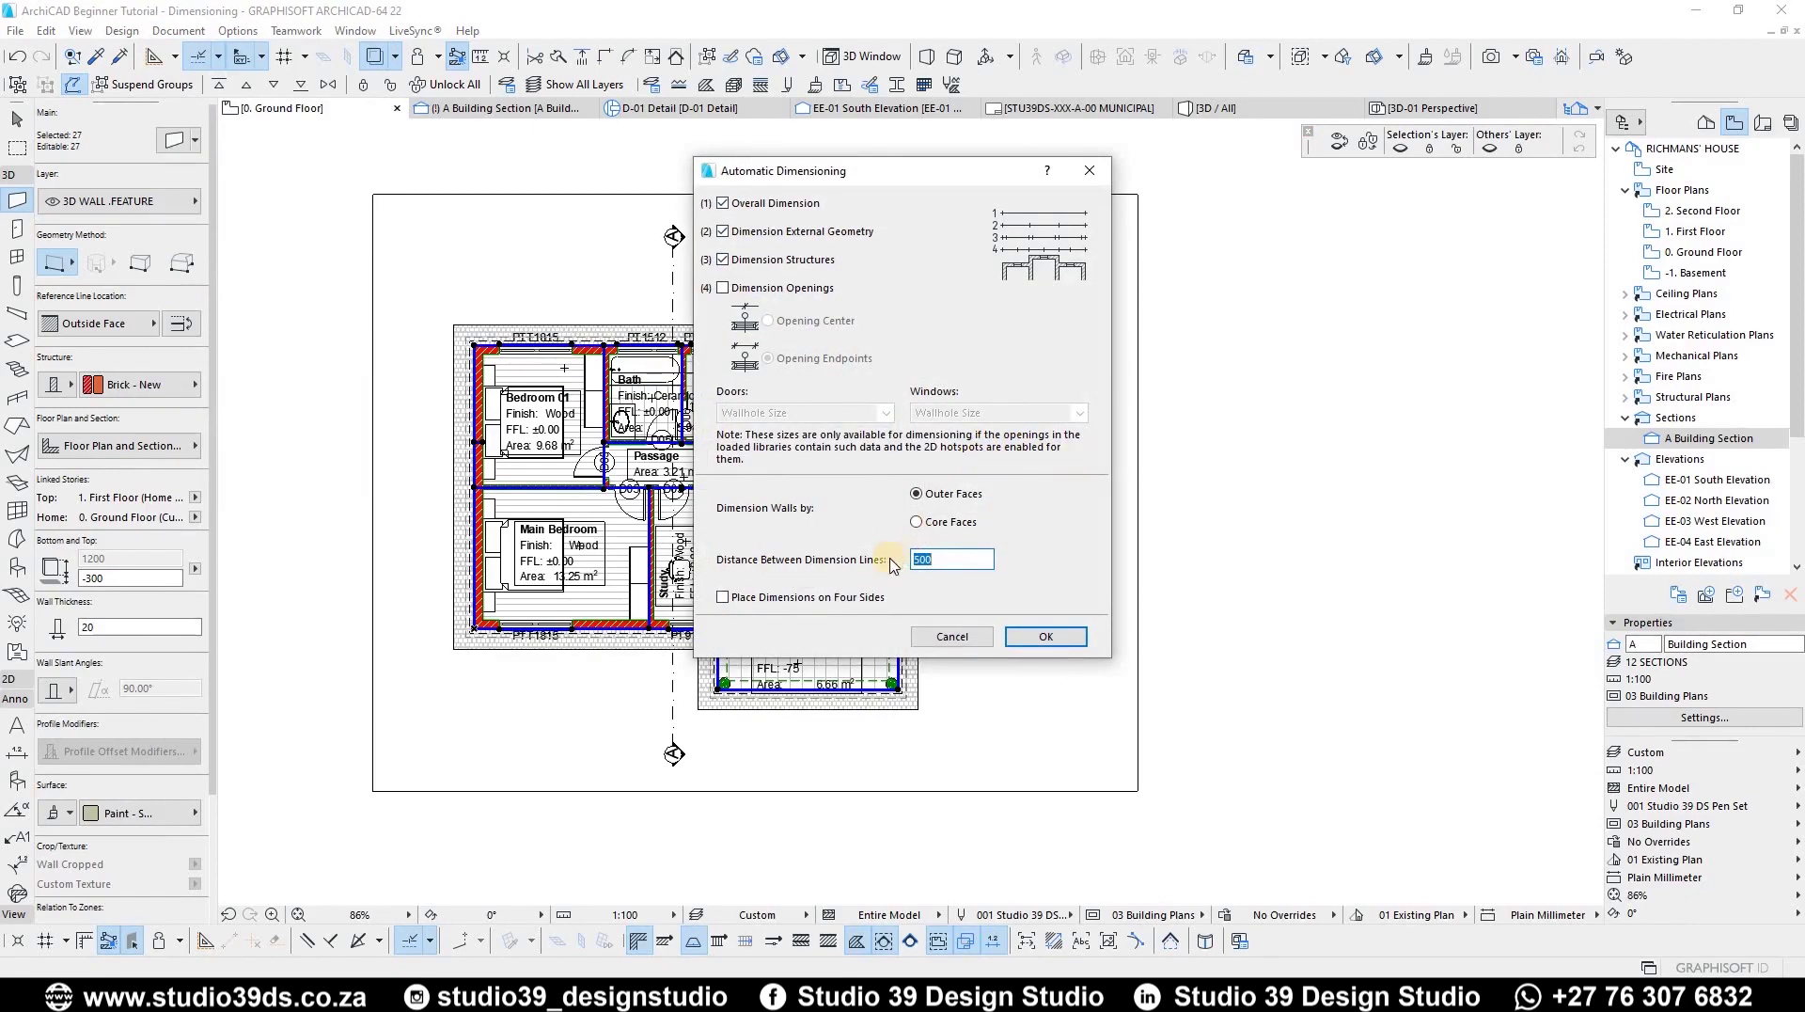
left_click(752, 600)
left_click(1079, 643)
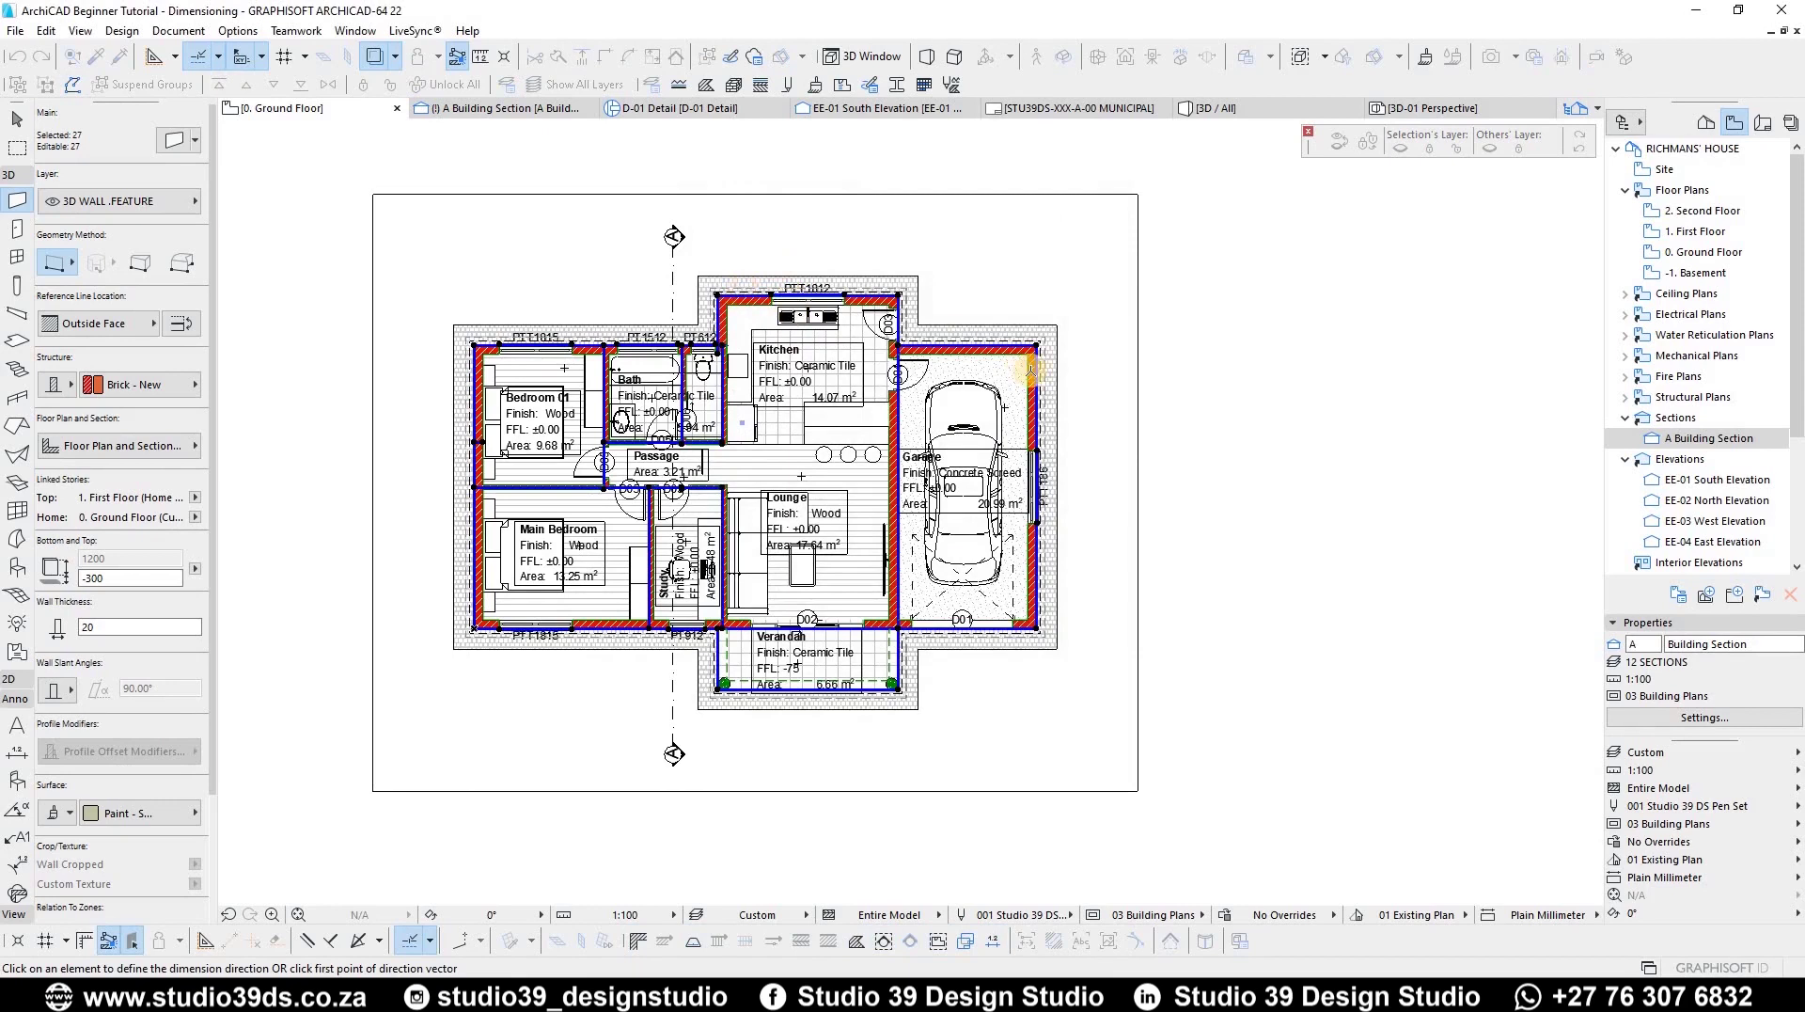
Step: Define the dimensioning direction and place the automatic chains around all four sides of the house, then deselect the walls
scroll(1039, 367, "up", 3)
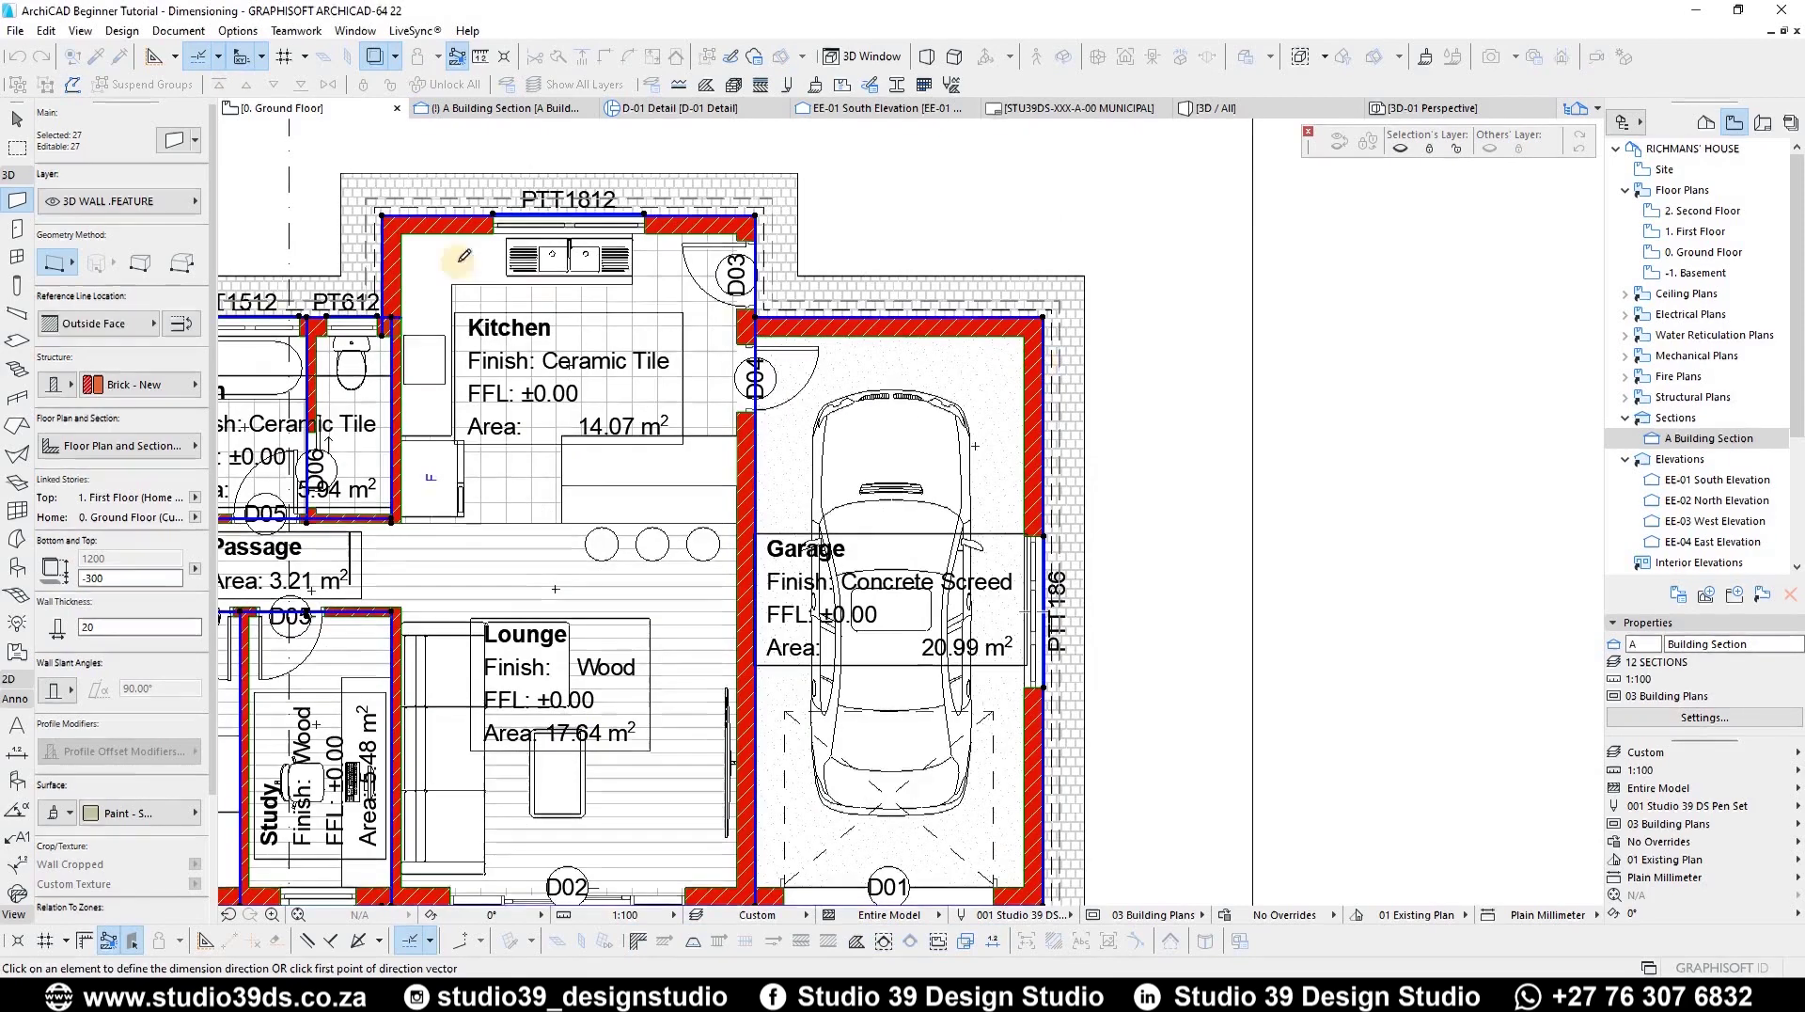
left_click(1149, 414)
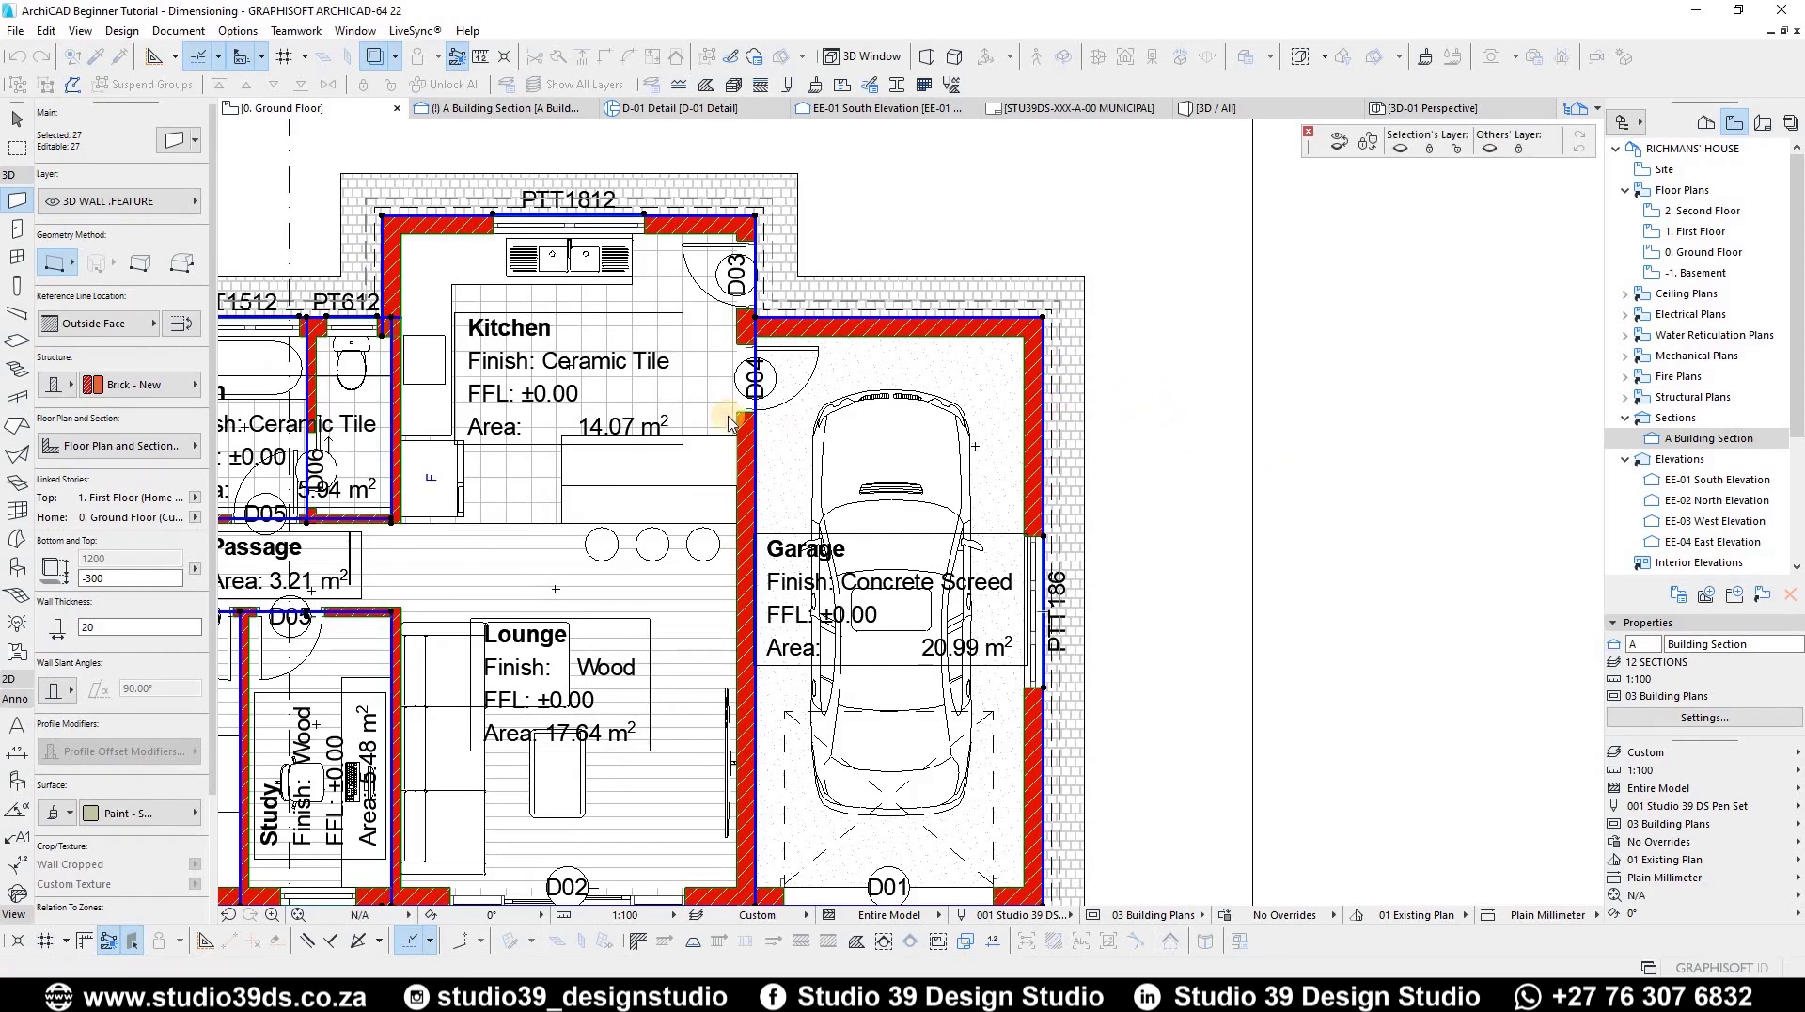
scroll(977, 358, "down", 3)
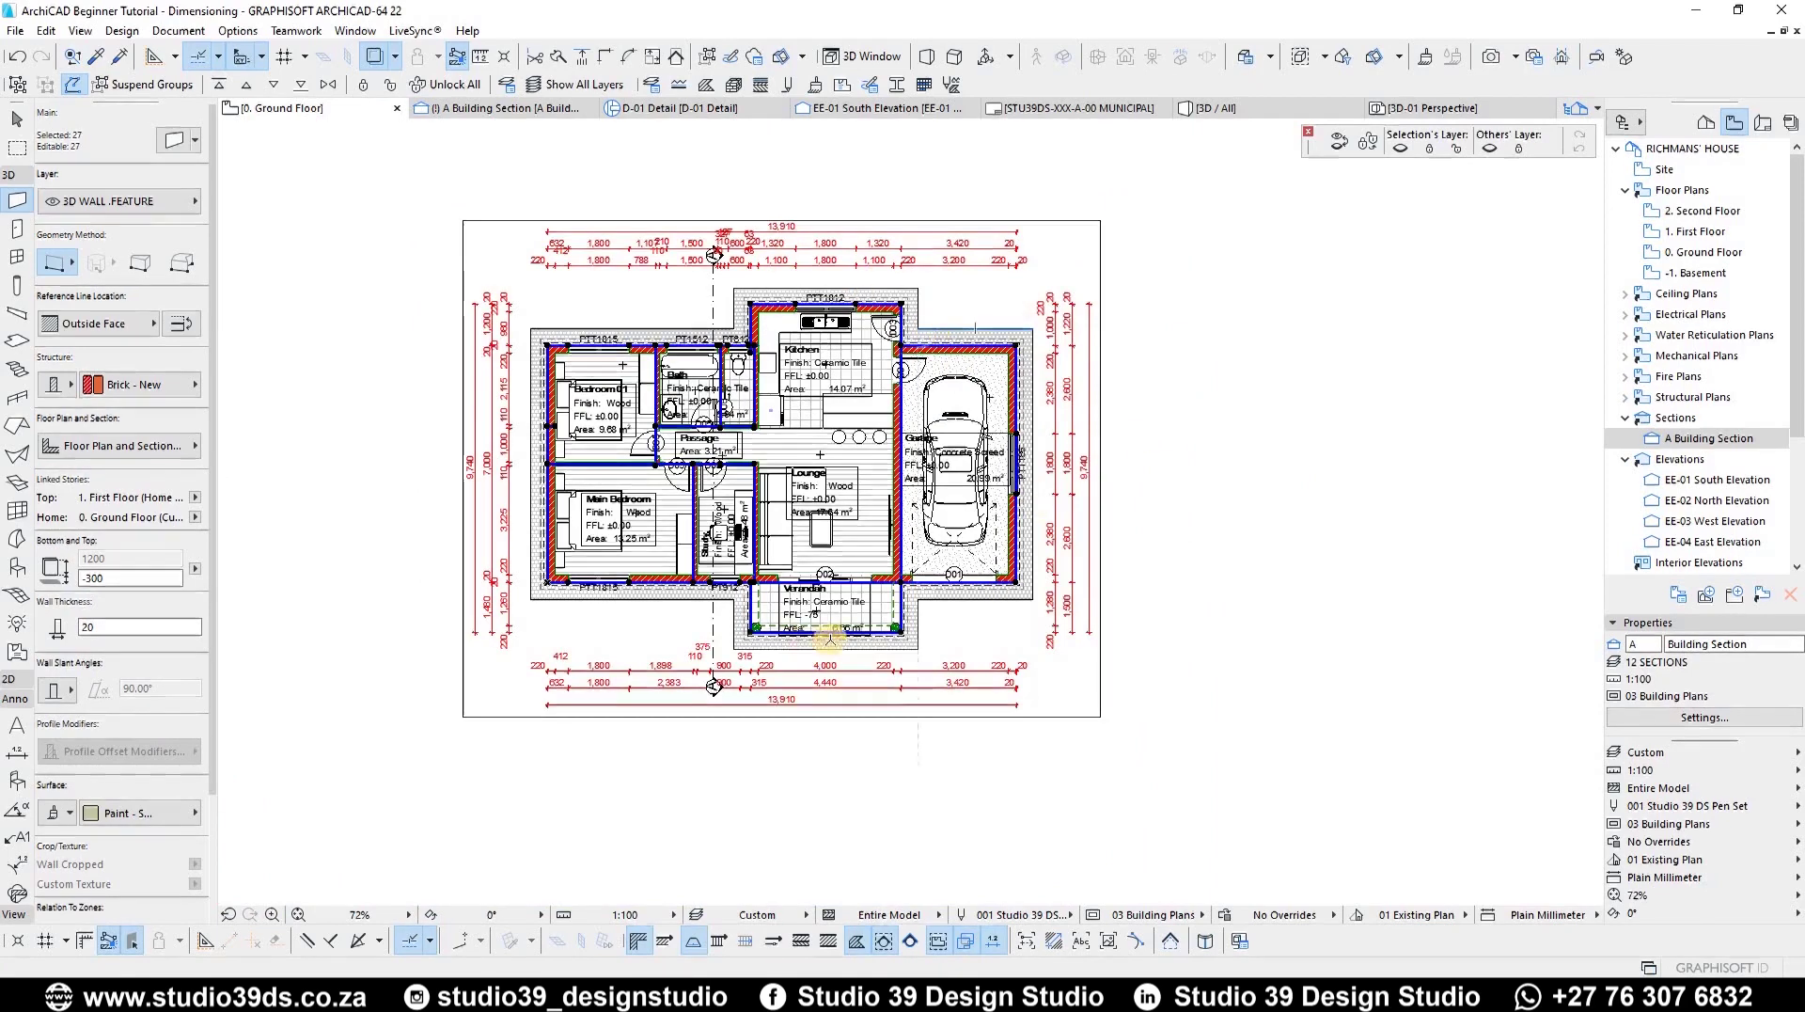
key("Escape")
scroll(791, 440, "up", 3)
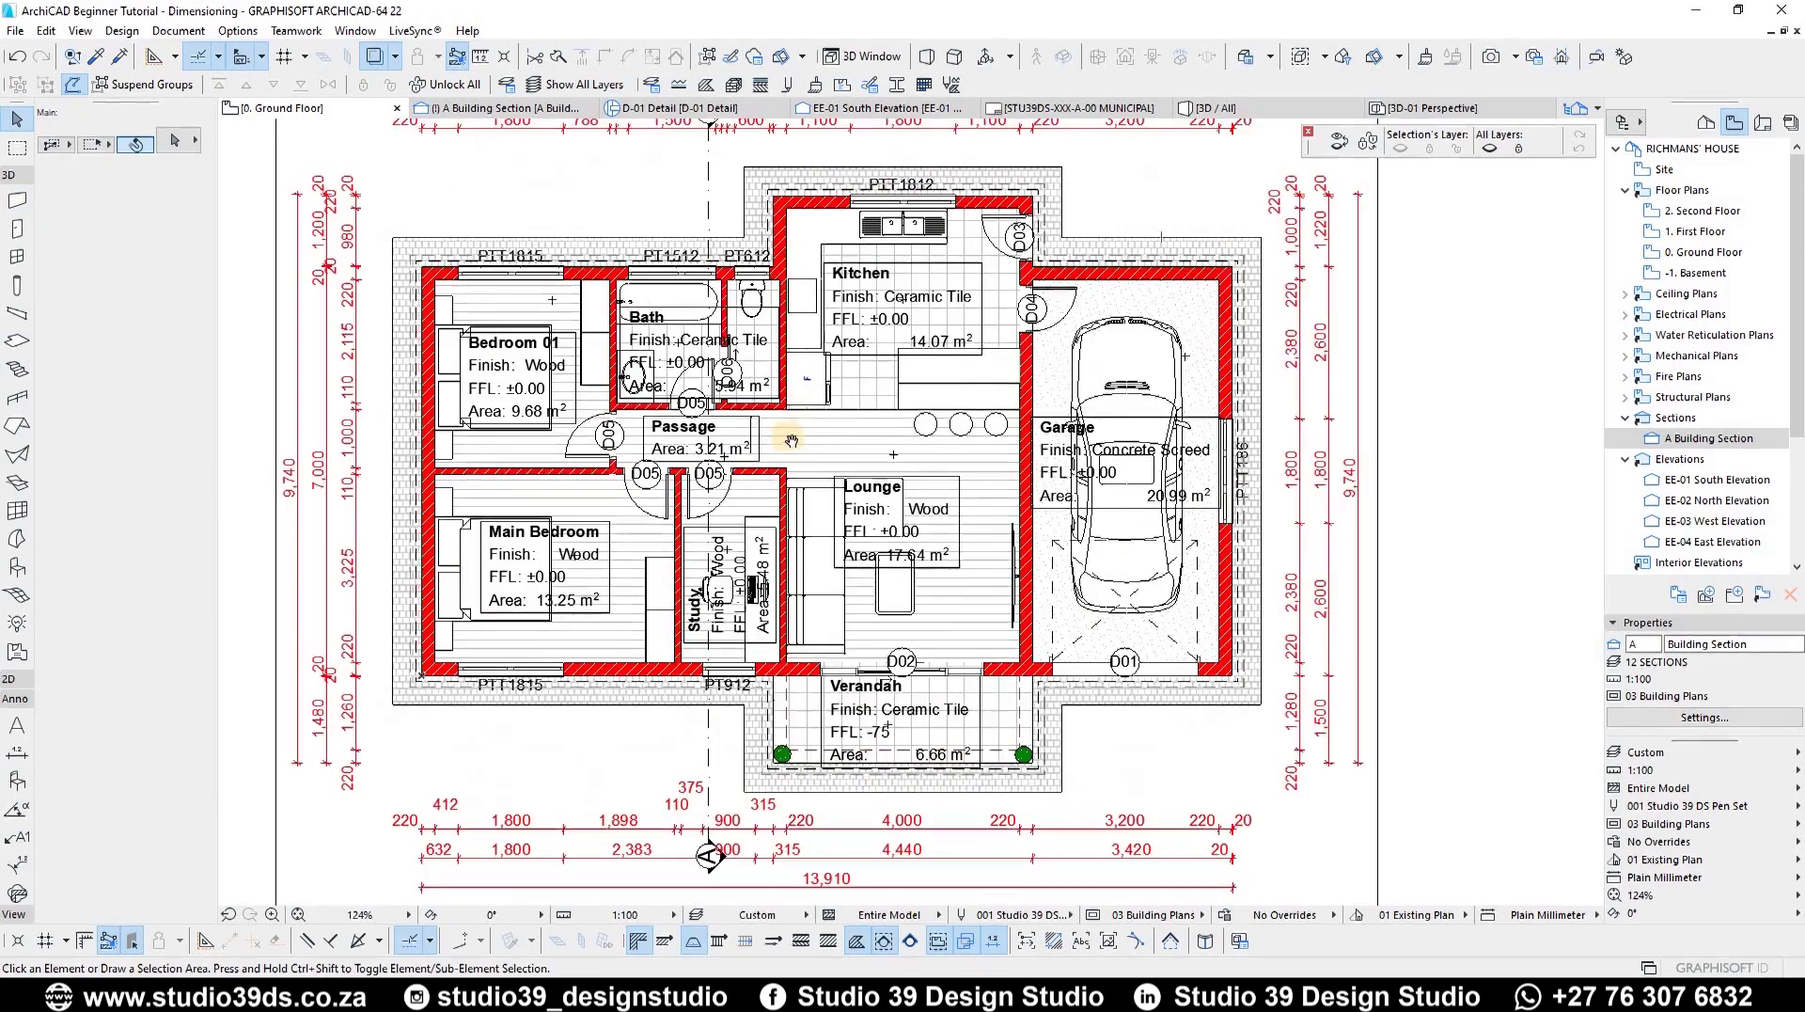
scroll(733, 456, "down", 2)
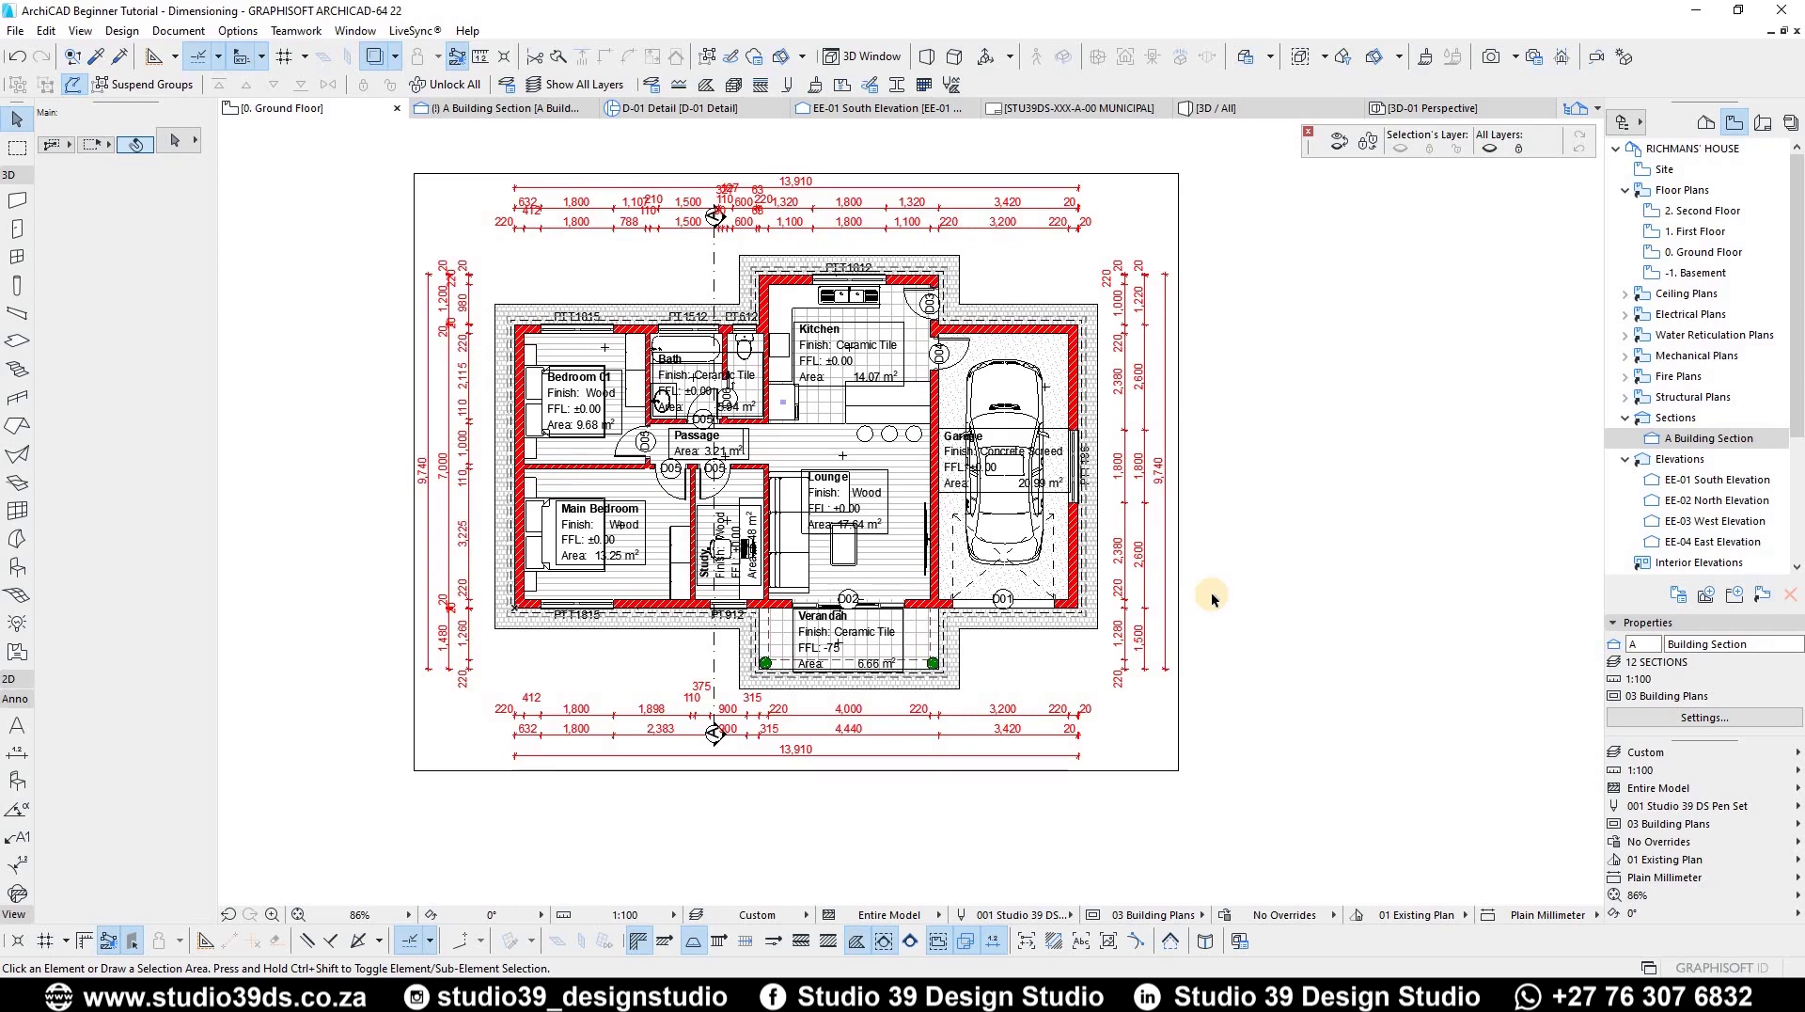
scroll(543, 726, "up", 1)
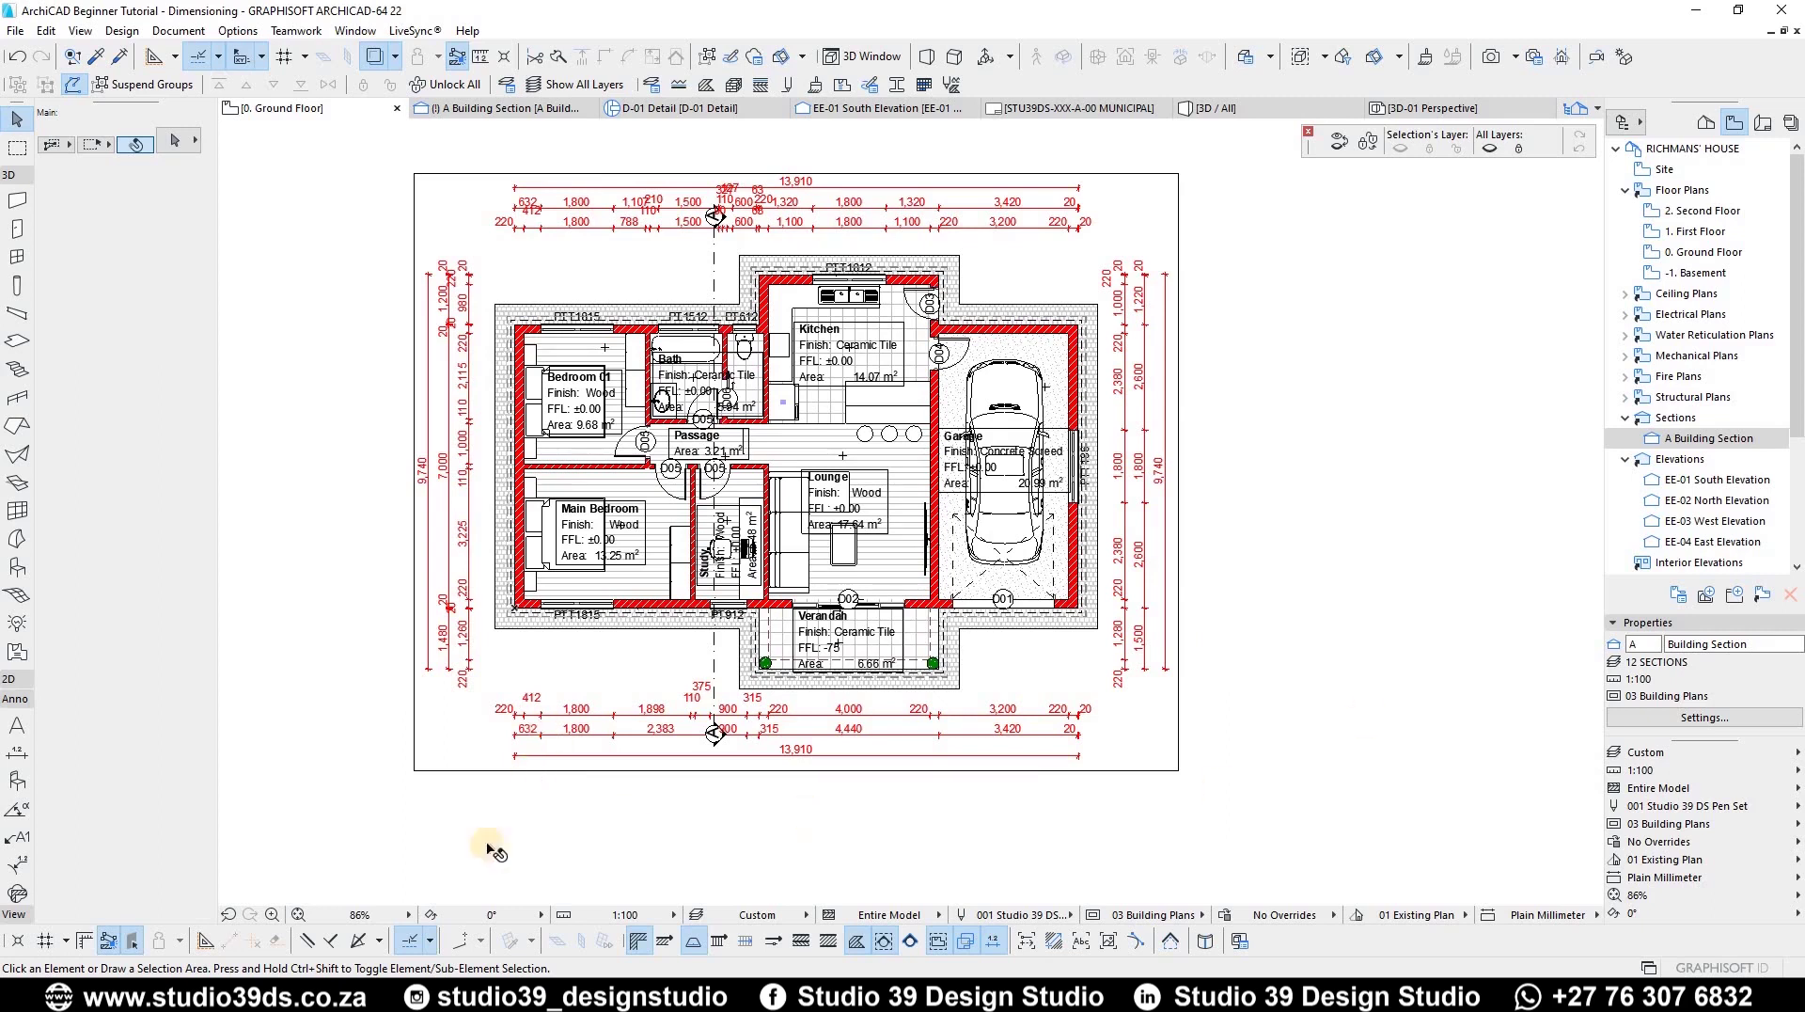